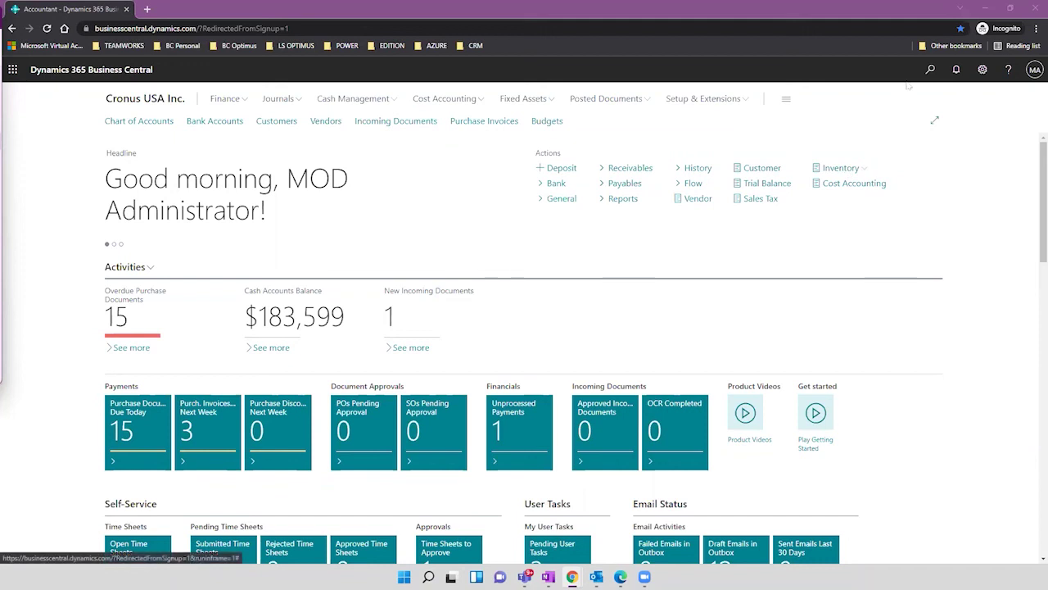
Search for "fixed", go to the Fixed Assets list and open the card of FA000100 Mercedes Benz SL-300.
click(932, 71)
click(932, 71)
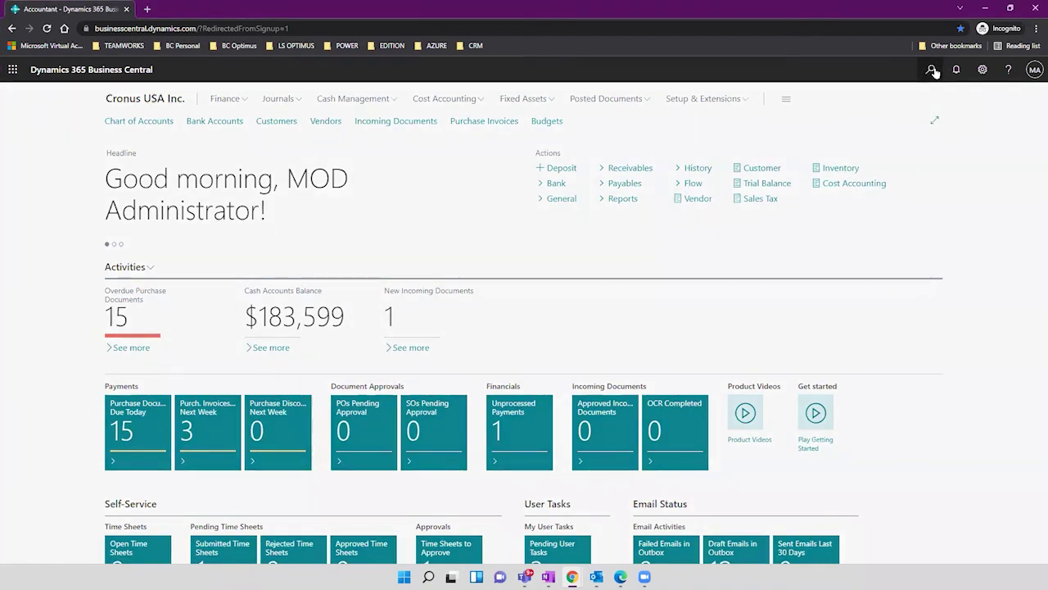
text(fixed)
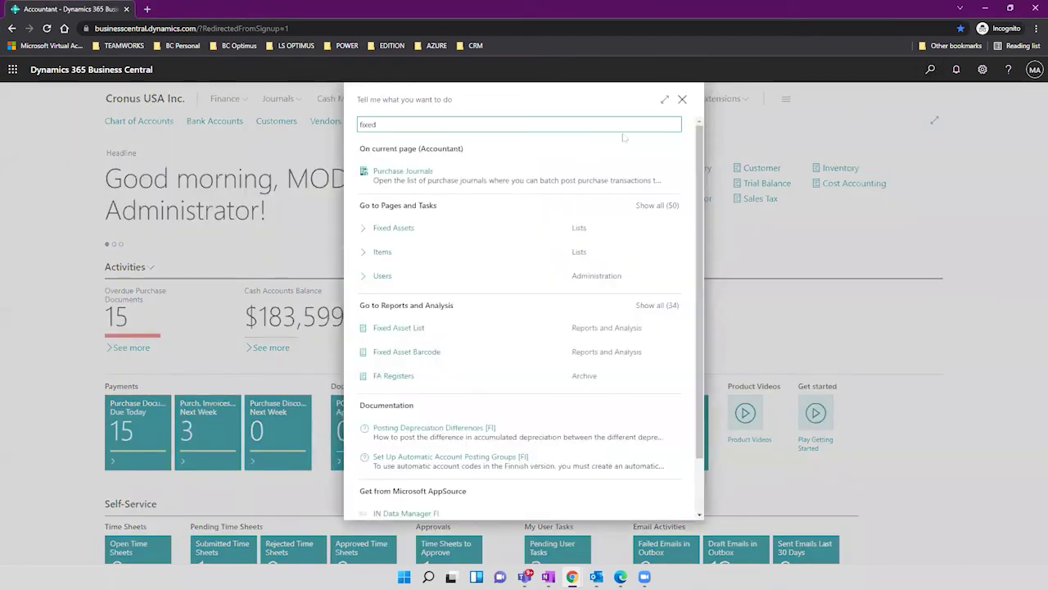
click(404, 227)
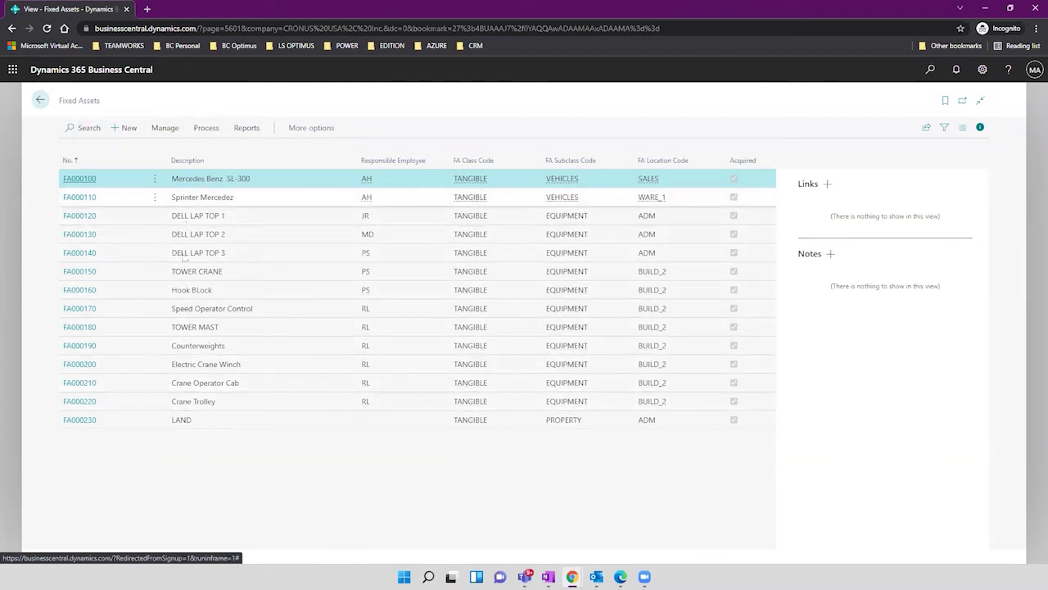
click(80, 178)
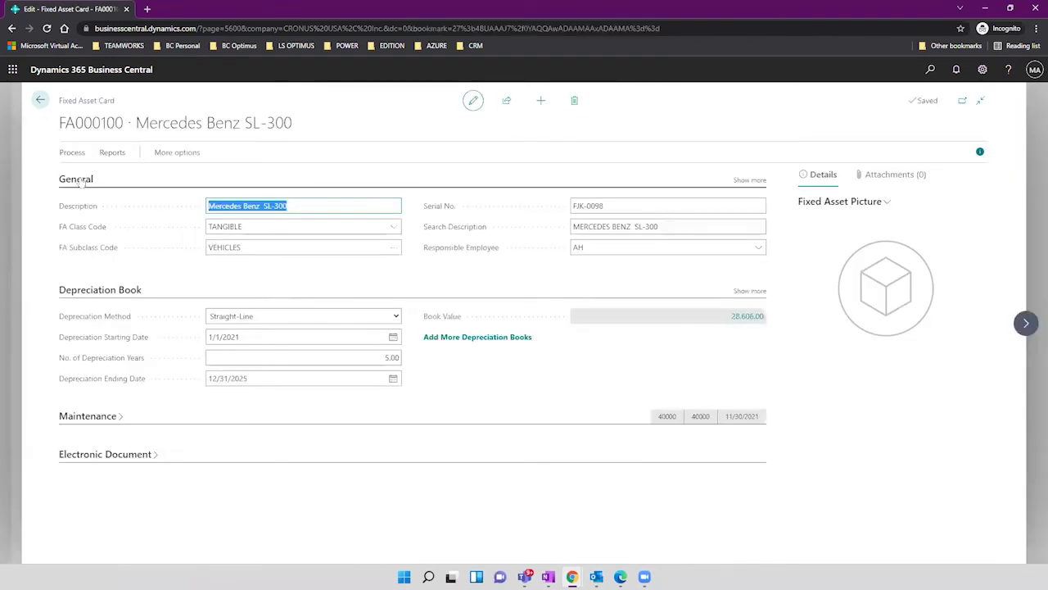
Examine the Description, FA Class Code and FA Subclass Code of the Mercedes Benz SL-300 asset.
click(248, 231)
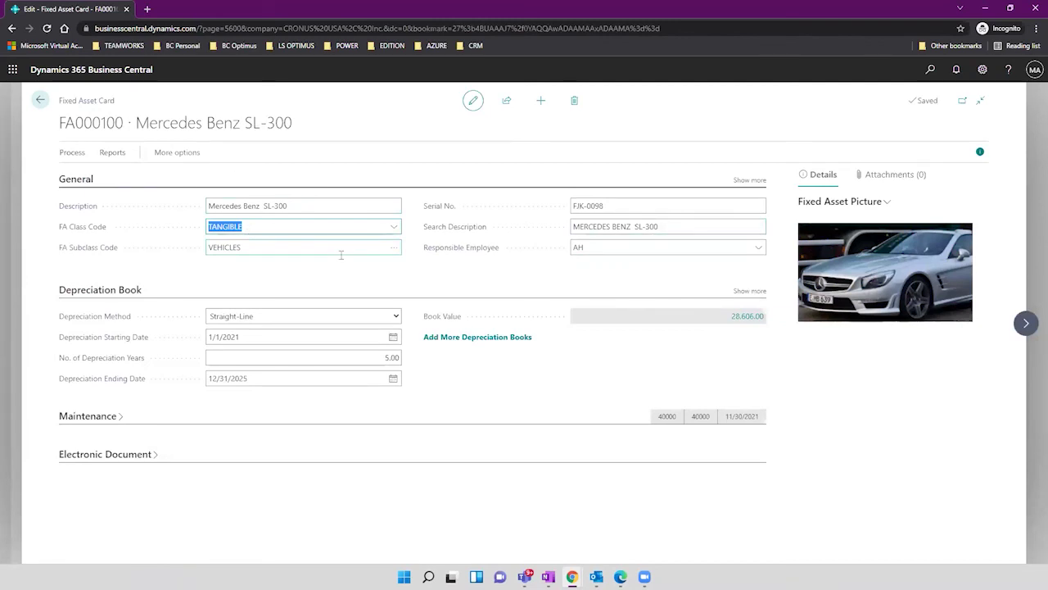
click(331, 204)
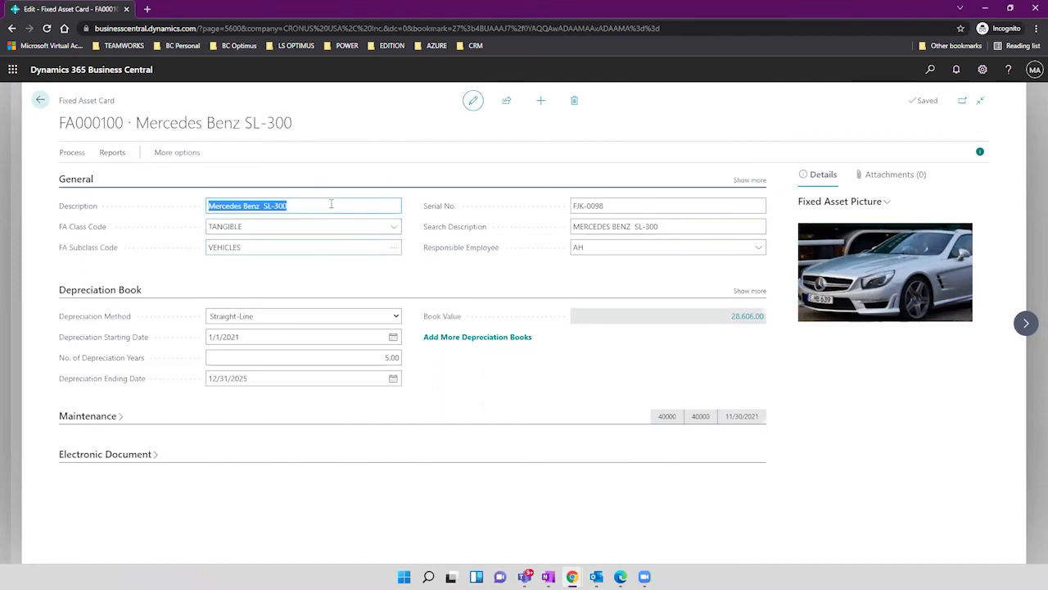
click(255, 228)
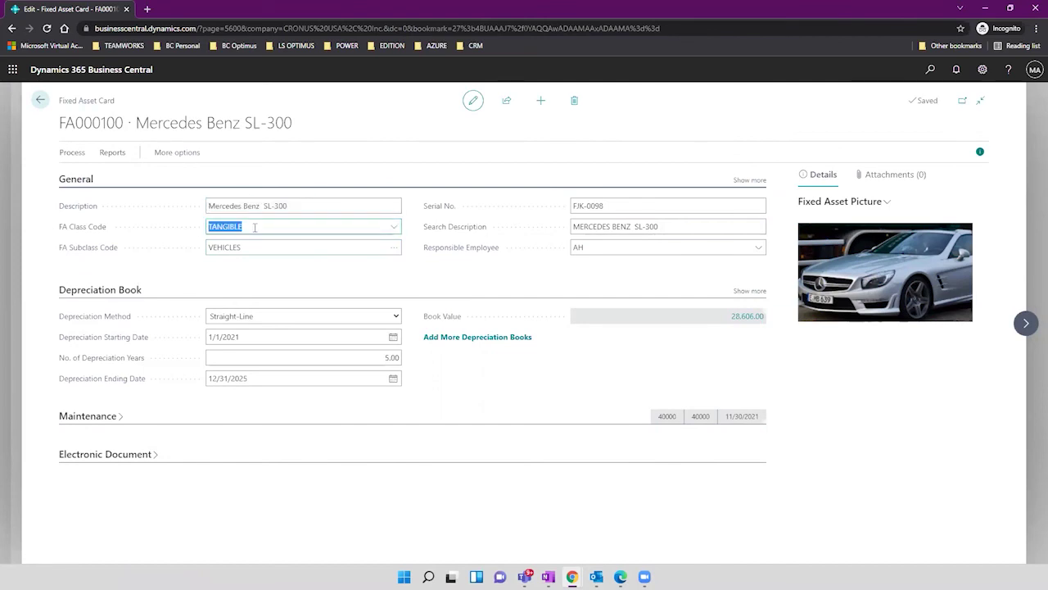
click(252, 246)
click(253, 227)
click(253, 244)
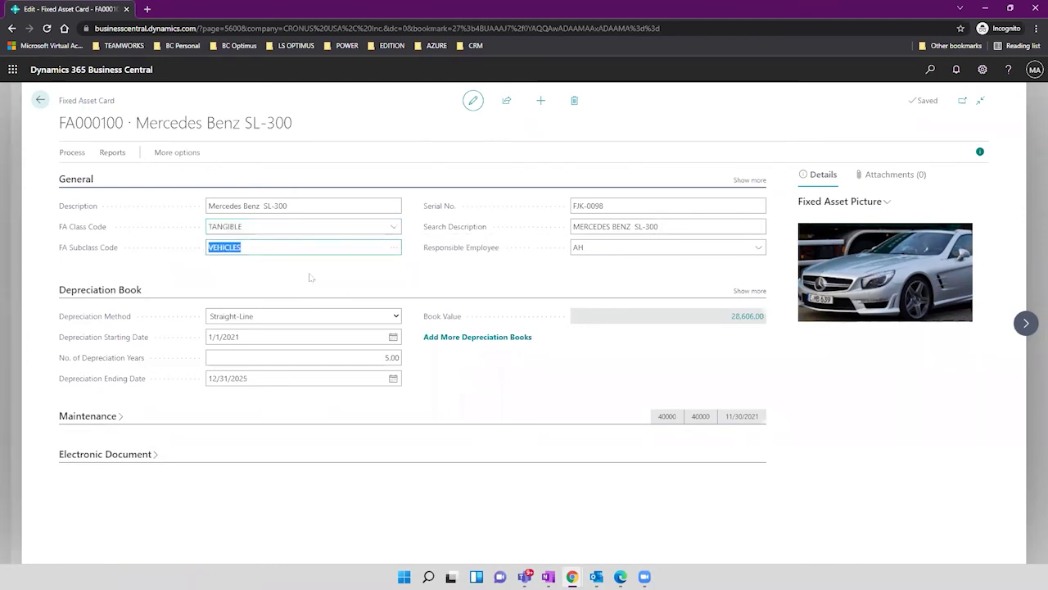
Look through the available FA class codes and FA subclasses without changing the asset's classification.
click(395, 228)
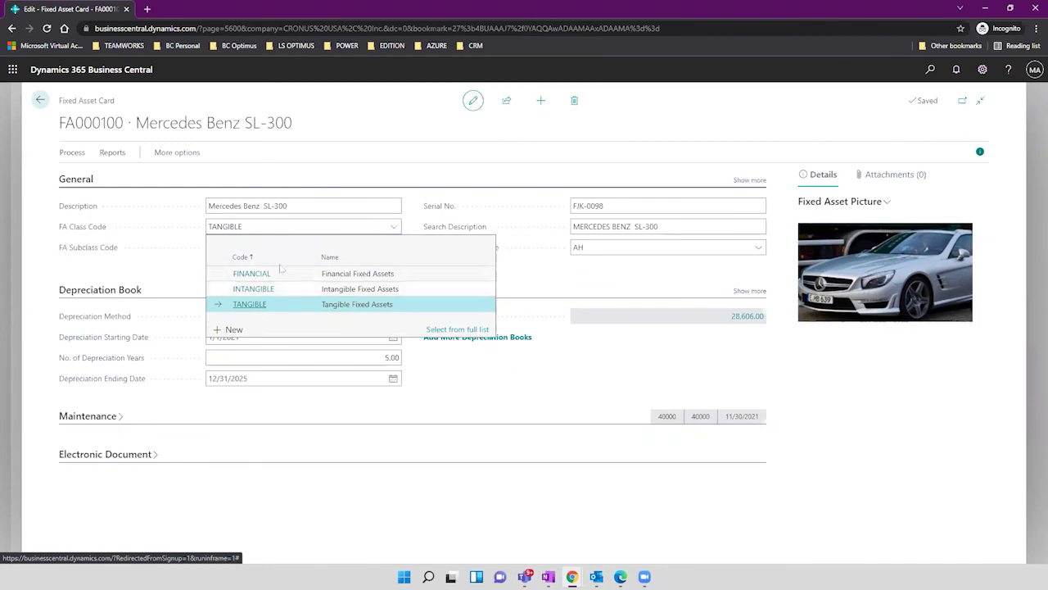
click(524, 279)
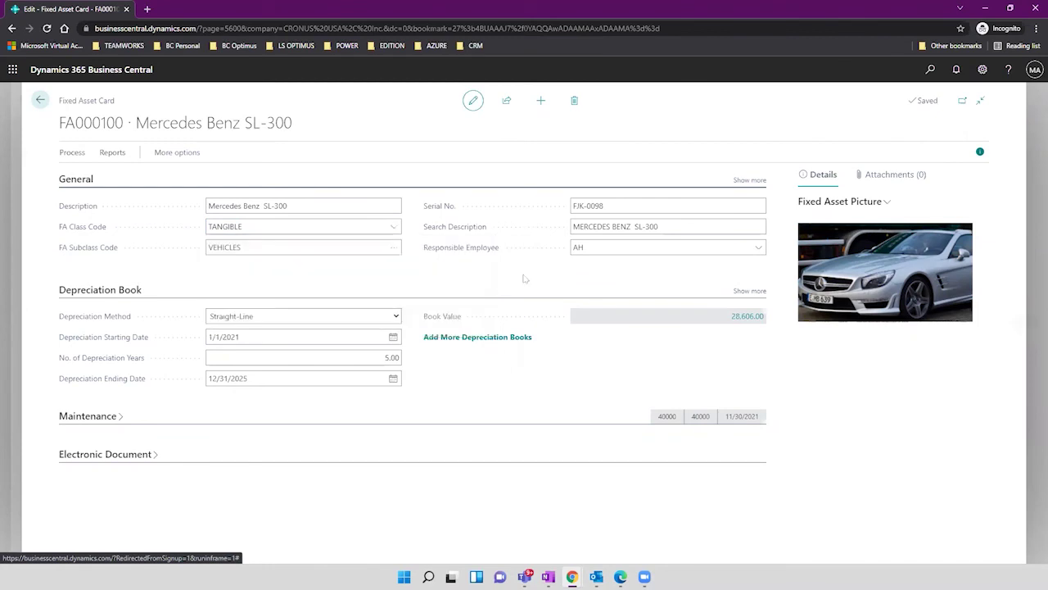
click(391, 250)
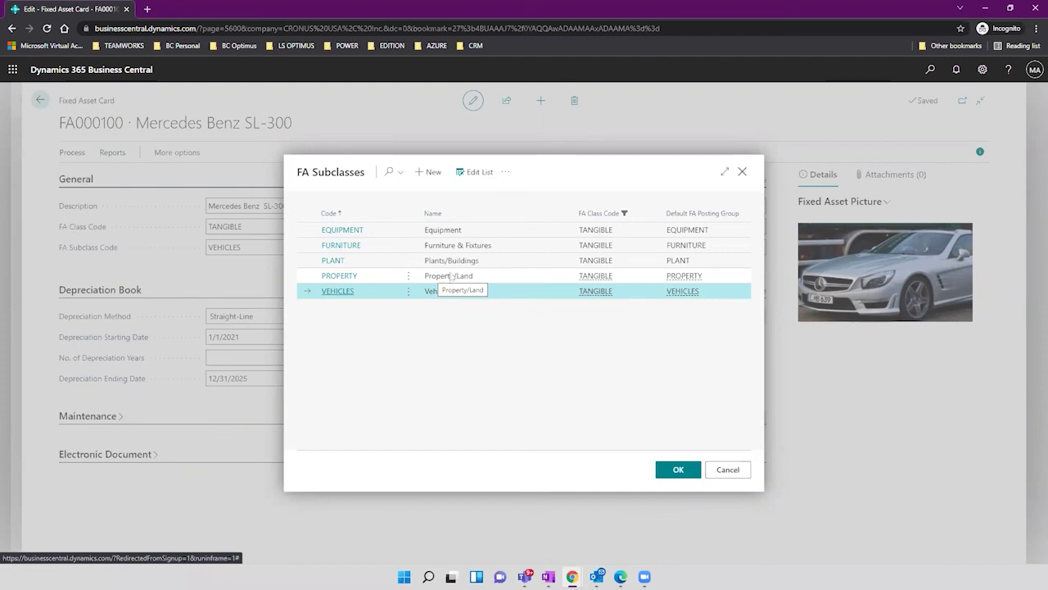
click(468, 263)
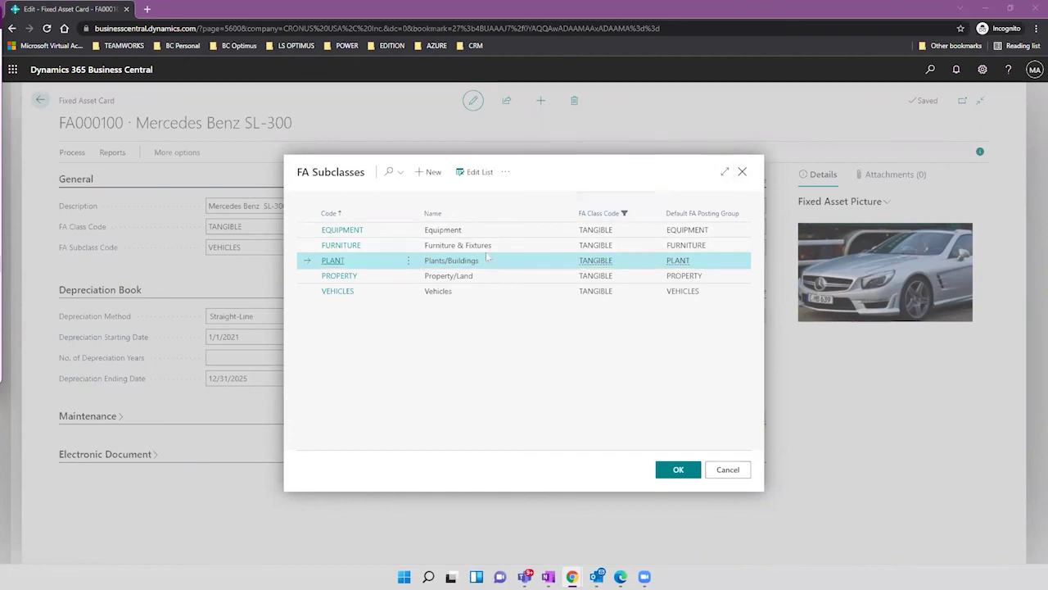
click(742, 173)
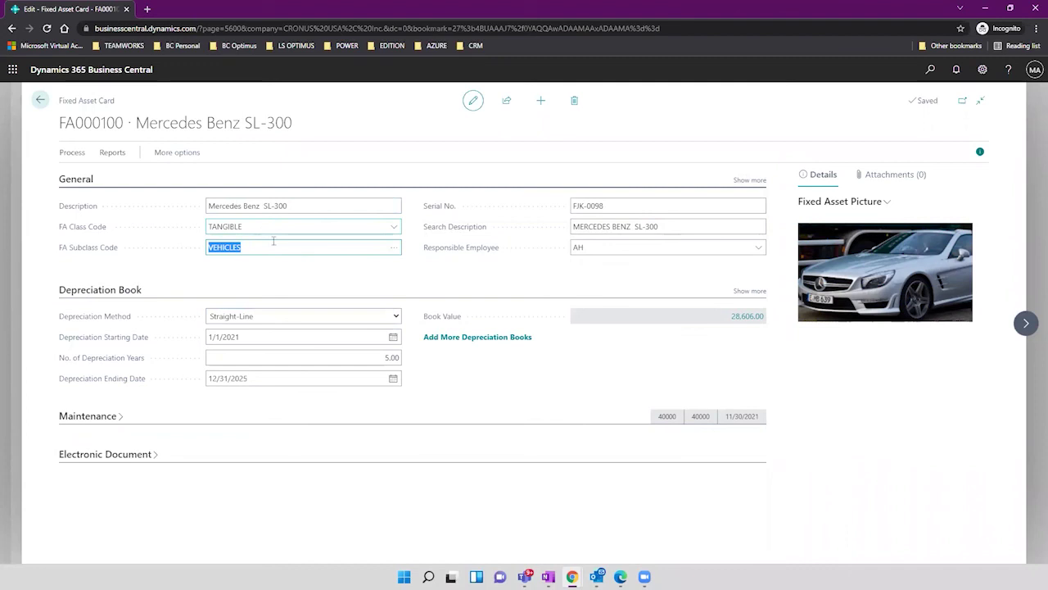
Examine the Serial No. and Search Description fields in the asset's general information.
click(602, 206)
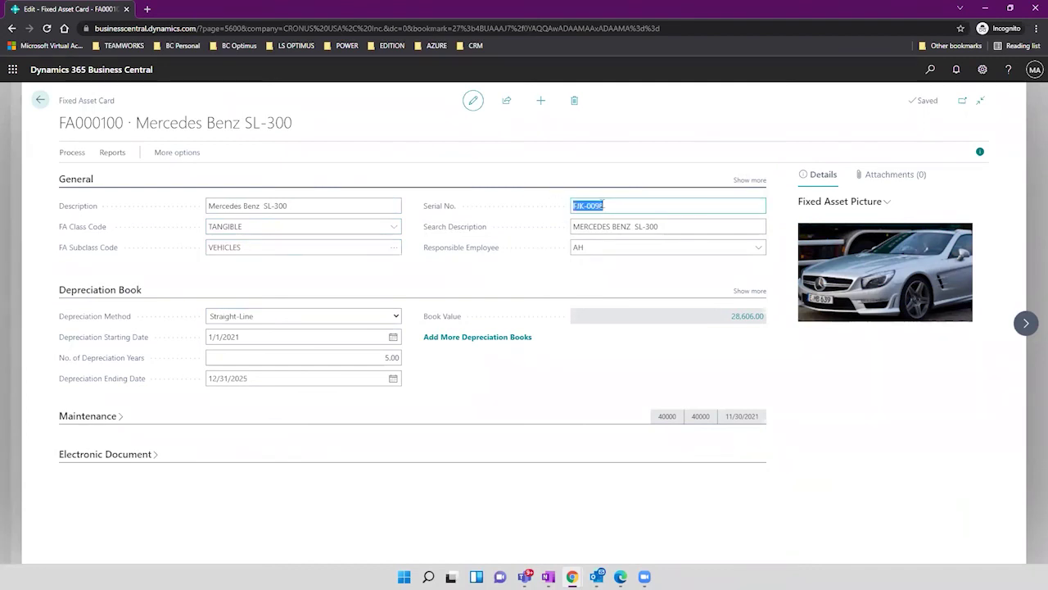
click(662, 227)
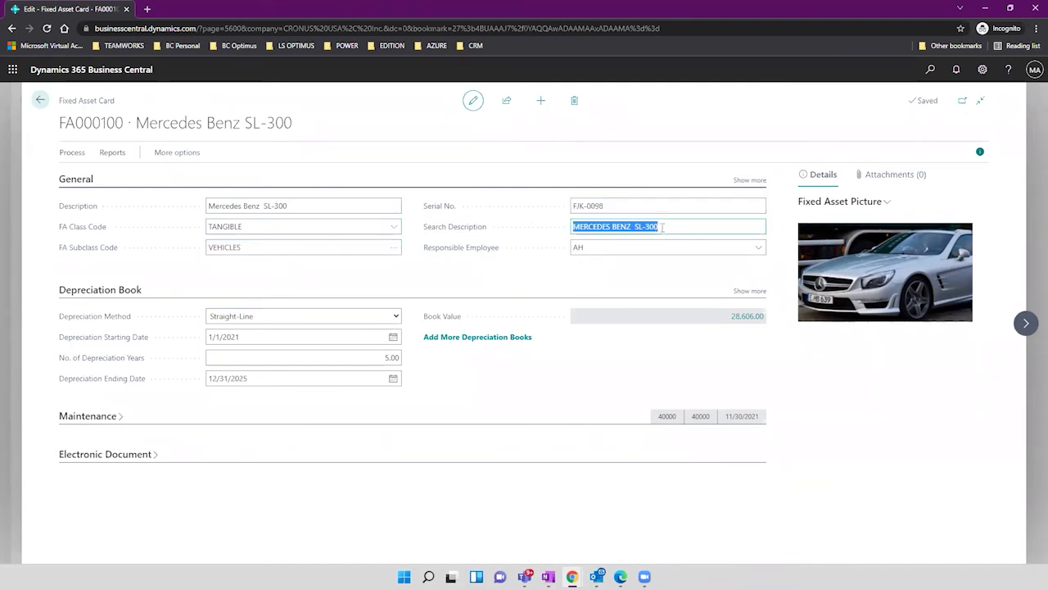
click(627, 205)
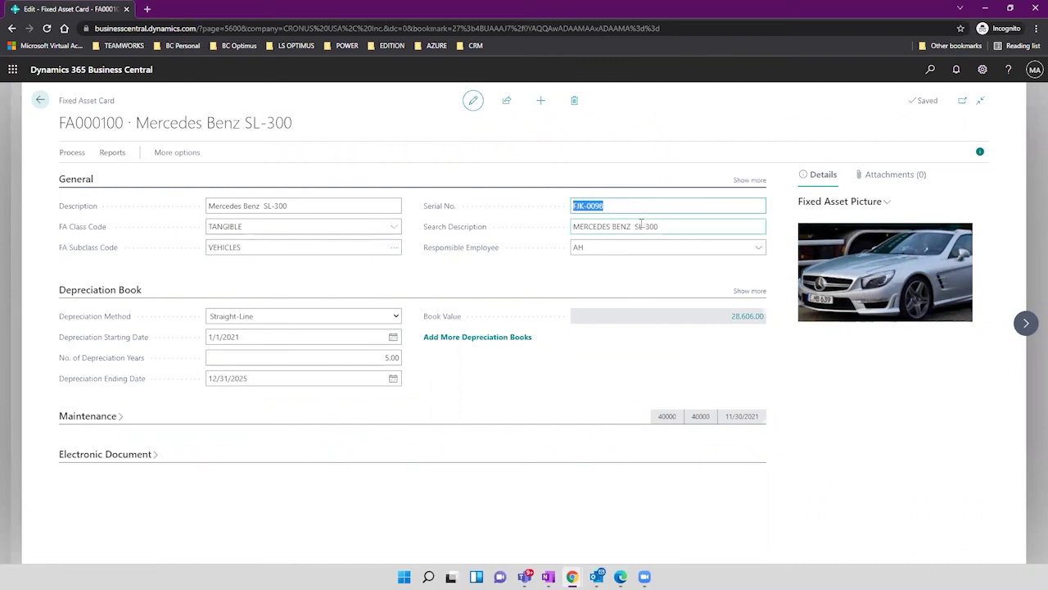
click(641, 226)
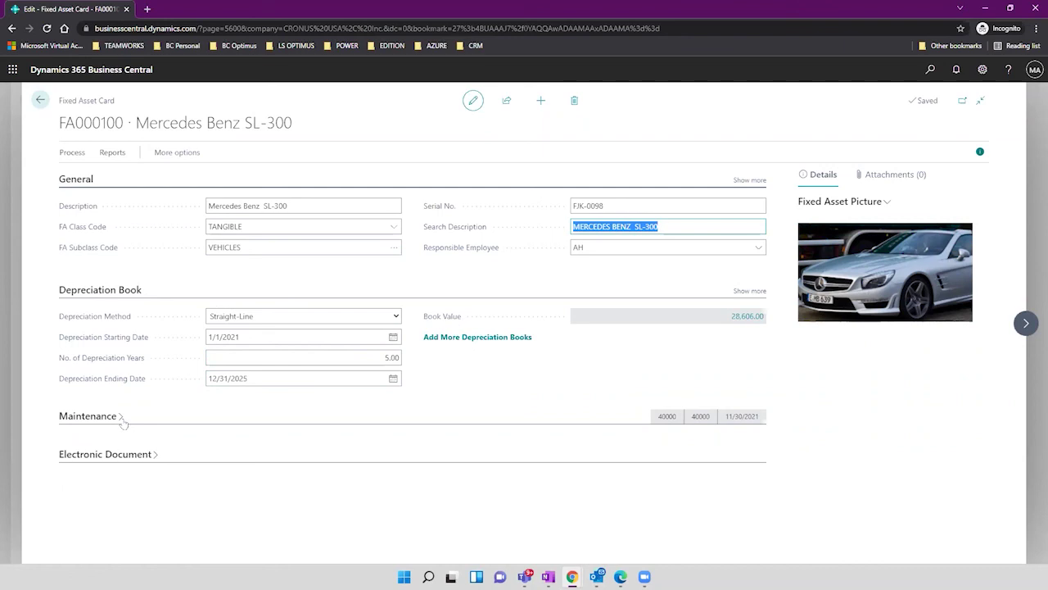
Review the available depreciation methods for the Mercedes Benz SL-300 without changing the selected one.
click(238, 315)
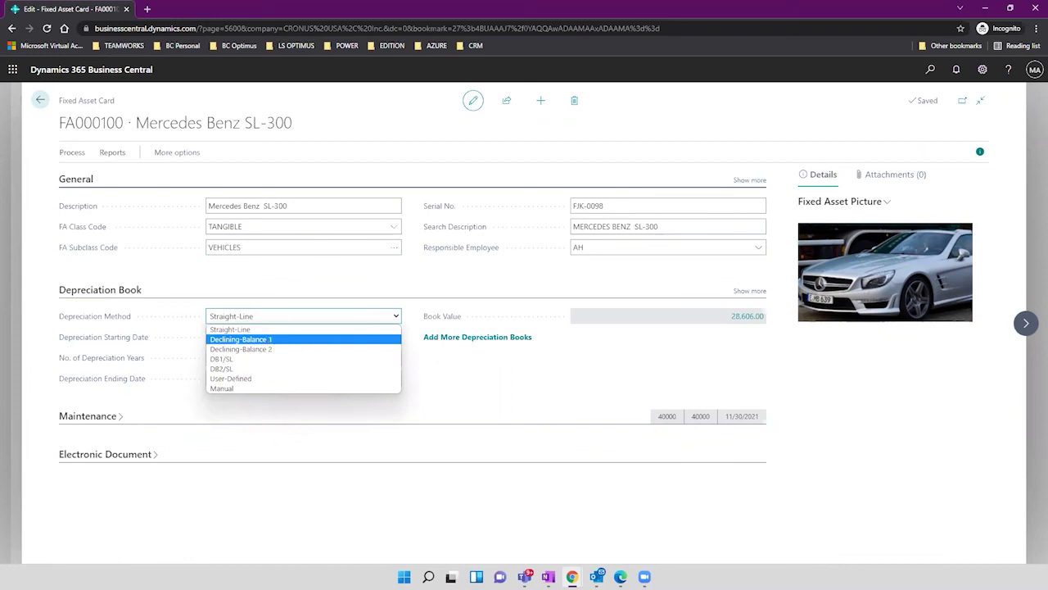
key(alt+Tab)
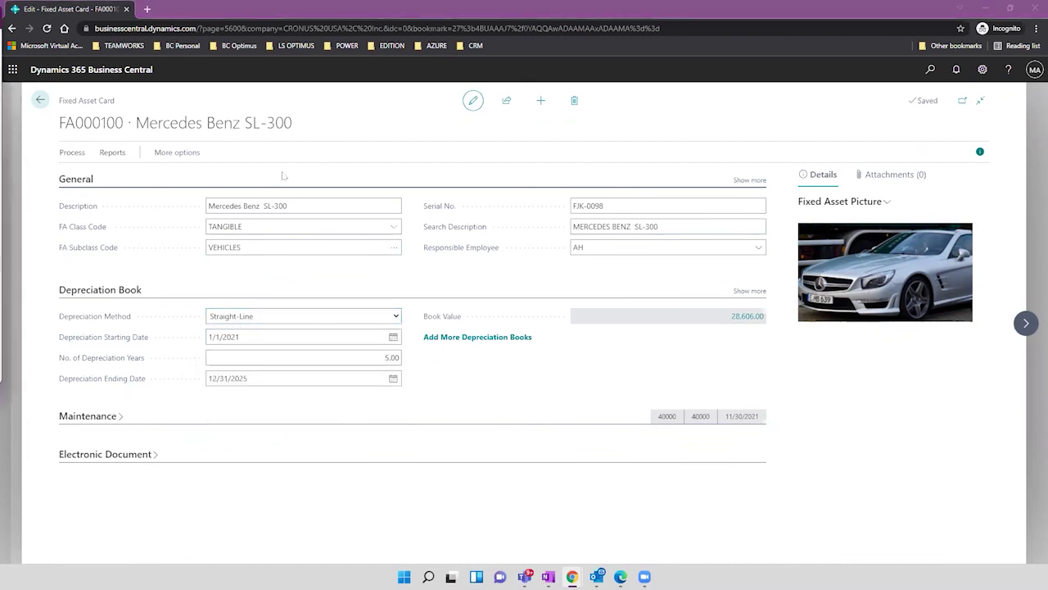
click(342, 316)
click(396, 316)
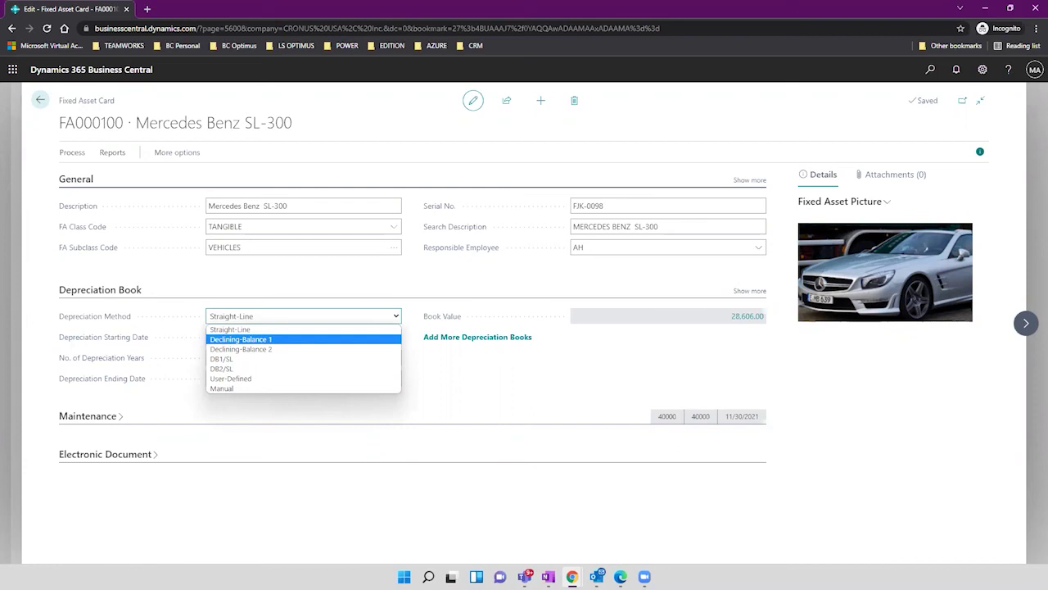
key(alt+Tab)
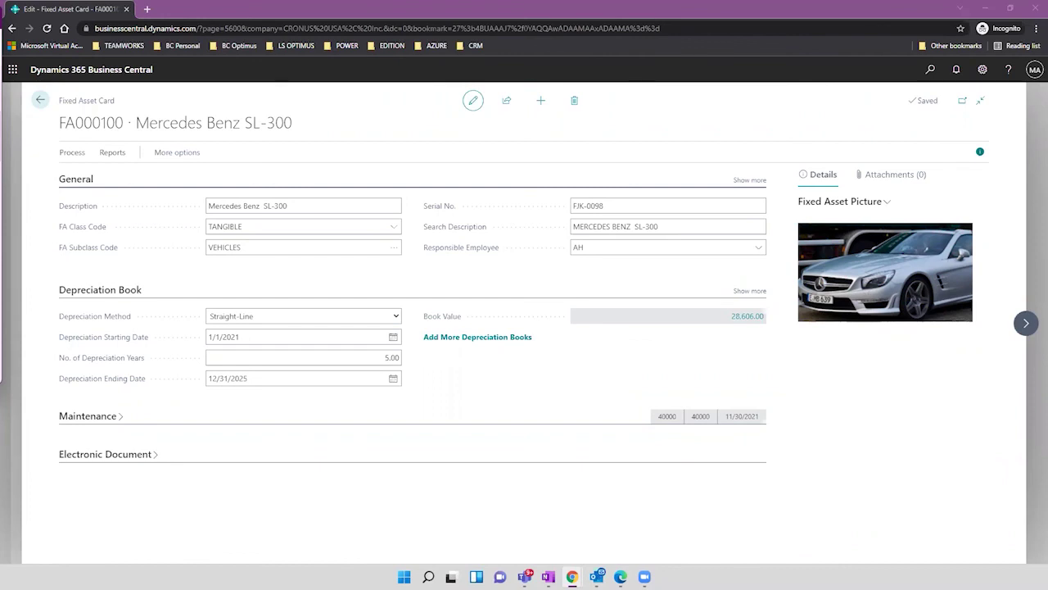
click(388, 318)
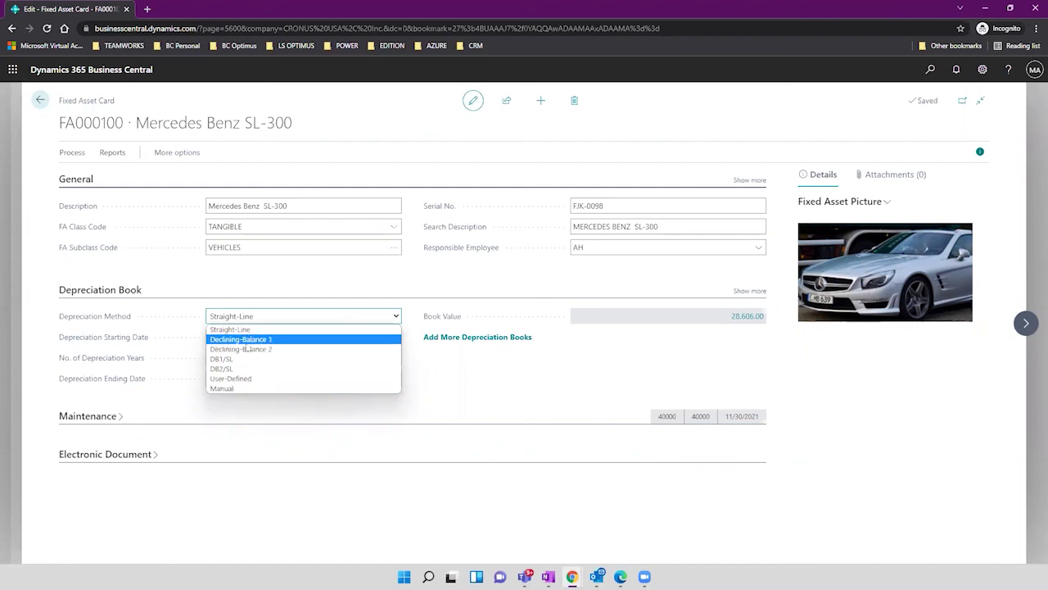
Open the FA000230 LAND asset card, review its depreciation method options and show the additional Depreciation Book fields.
click(38, 102)
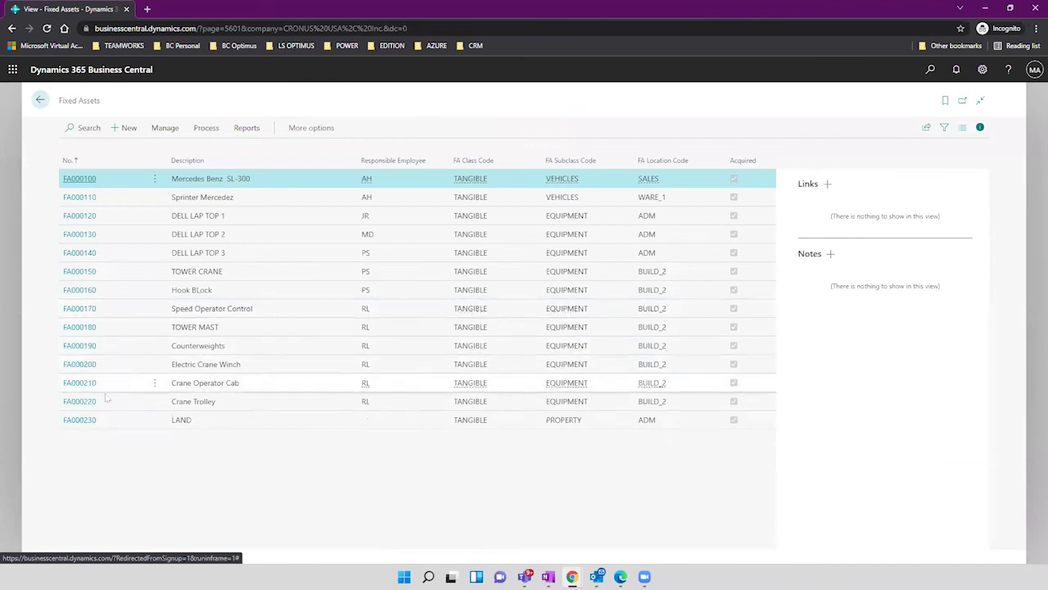
click(74, 422)
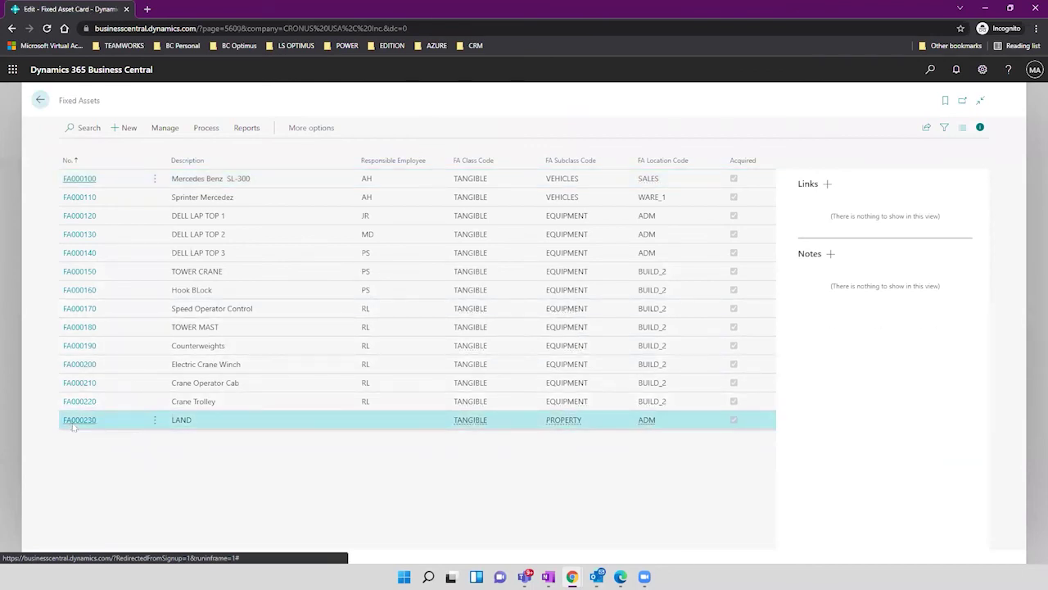
click(235, 319)
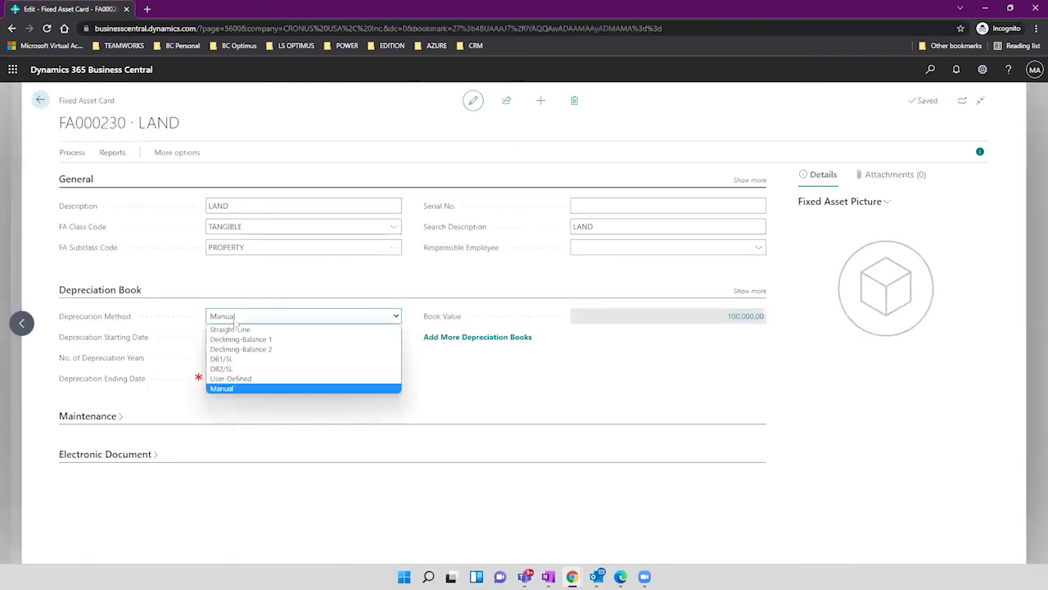
click(254, 295)
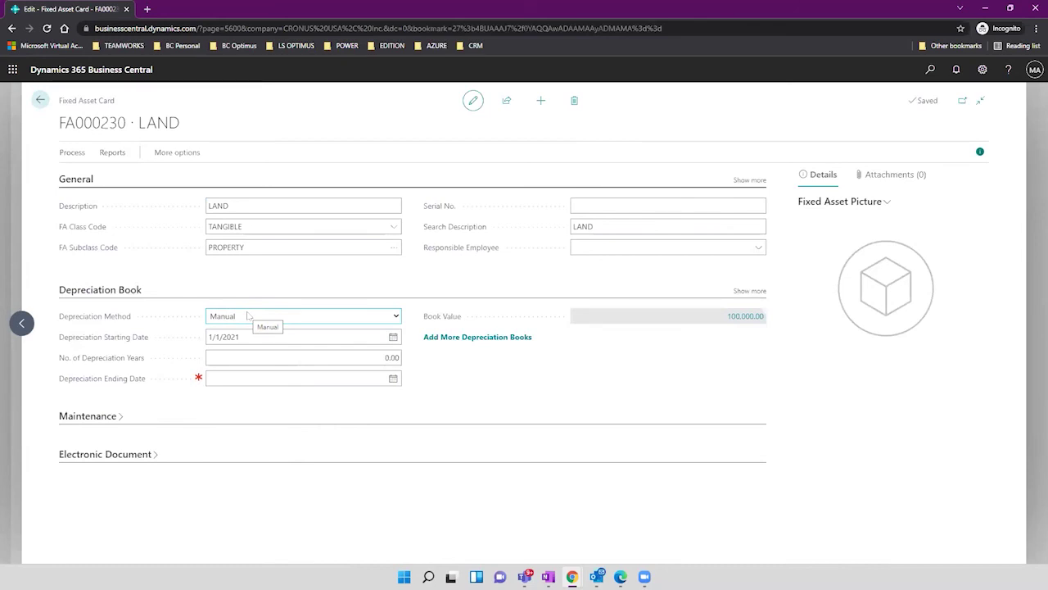
click(284, 318)
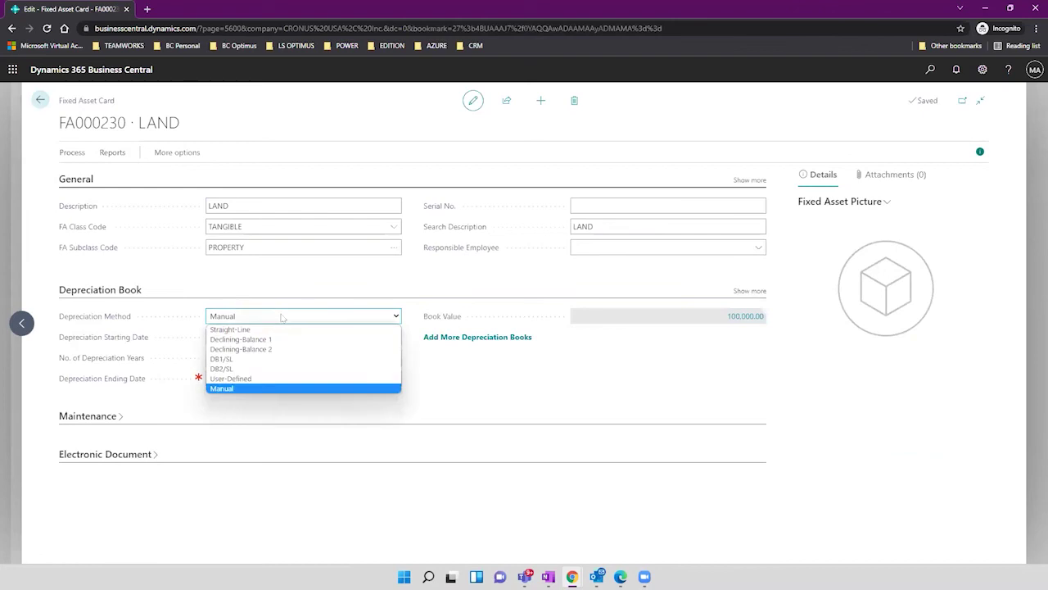
click(382, 291)
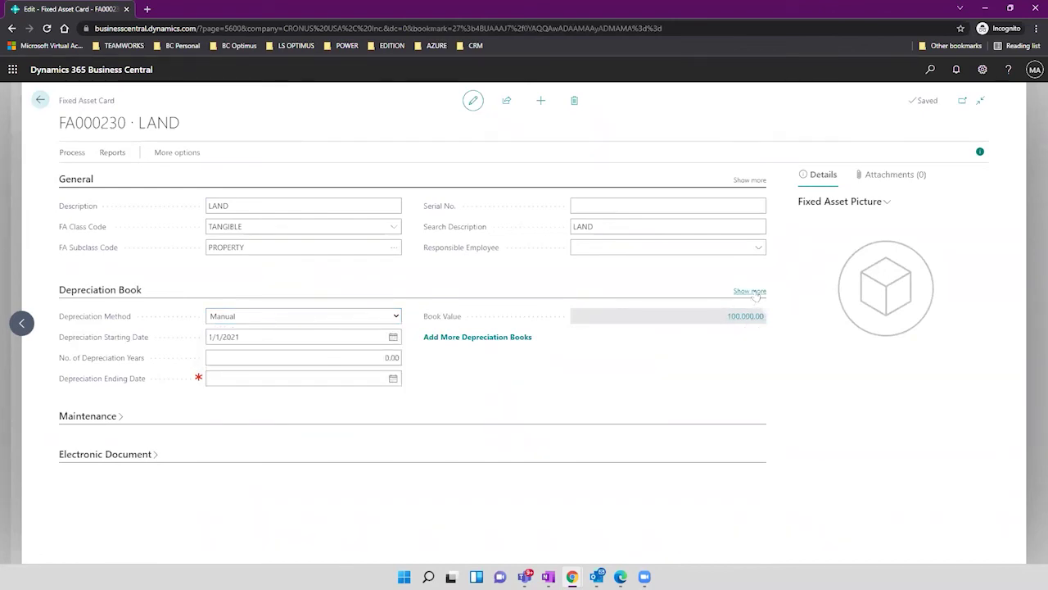
click(750, 291)
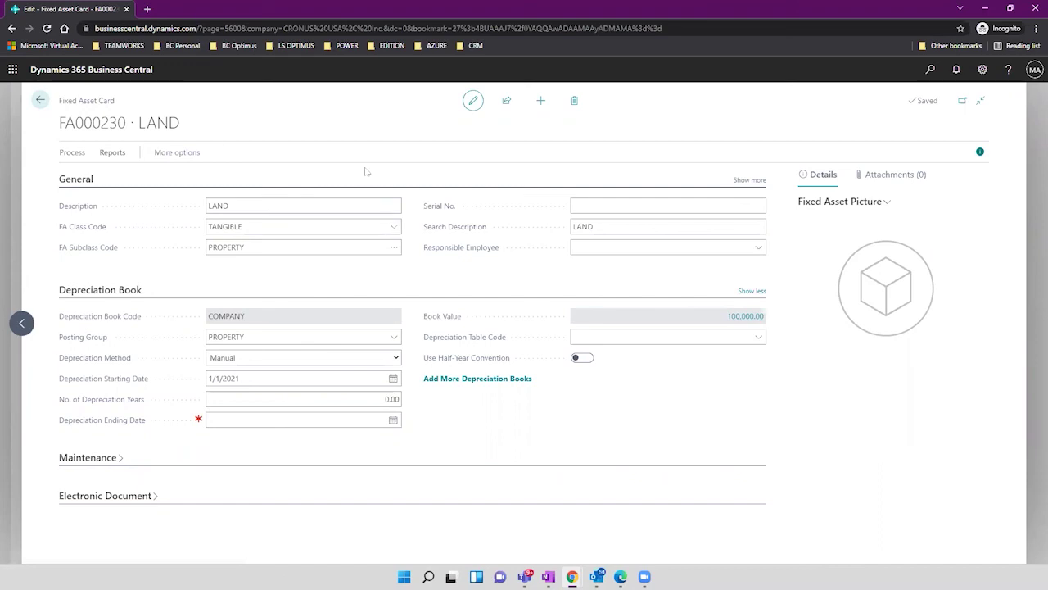
Return to the FA000100 Mercedes Benz SL-300 card and open its FA ledger entries.
click(40, 99)
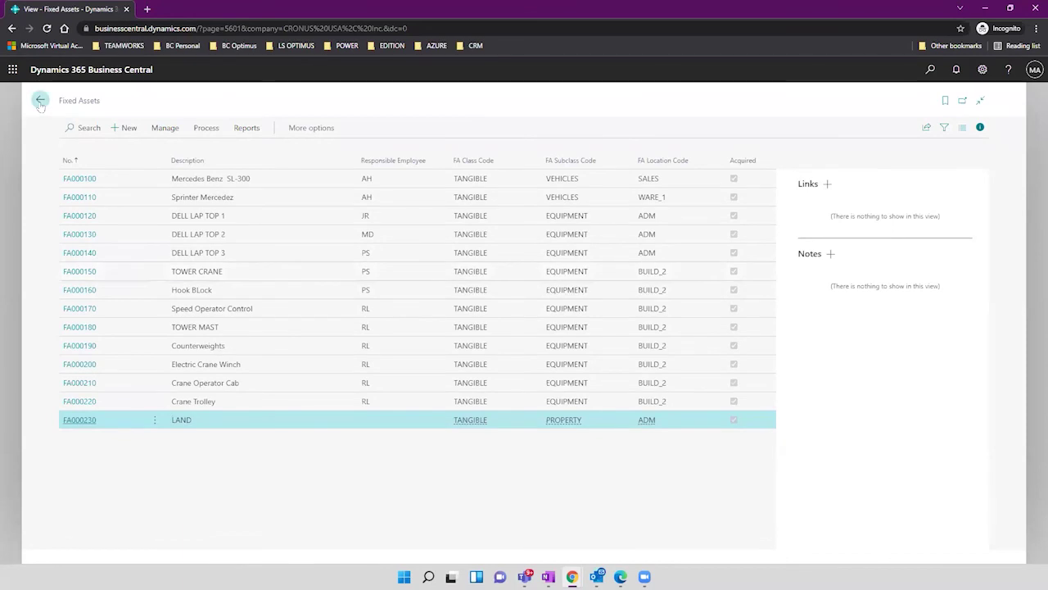
click(72, 177)
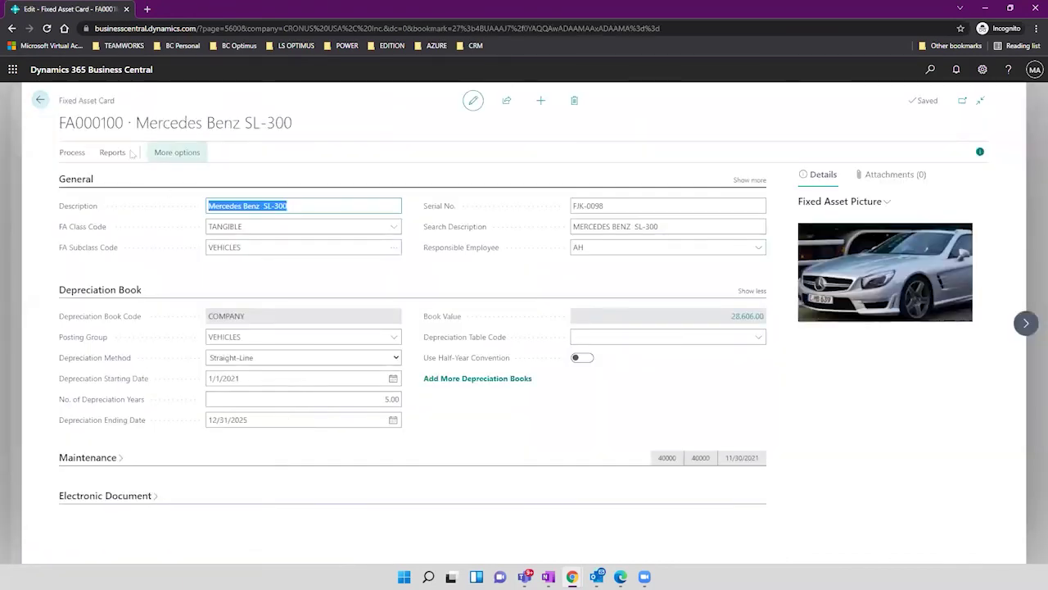
click(177, 153)
click(202, 155)
click(302, 182)
click(313, 197)
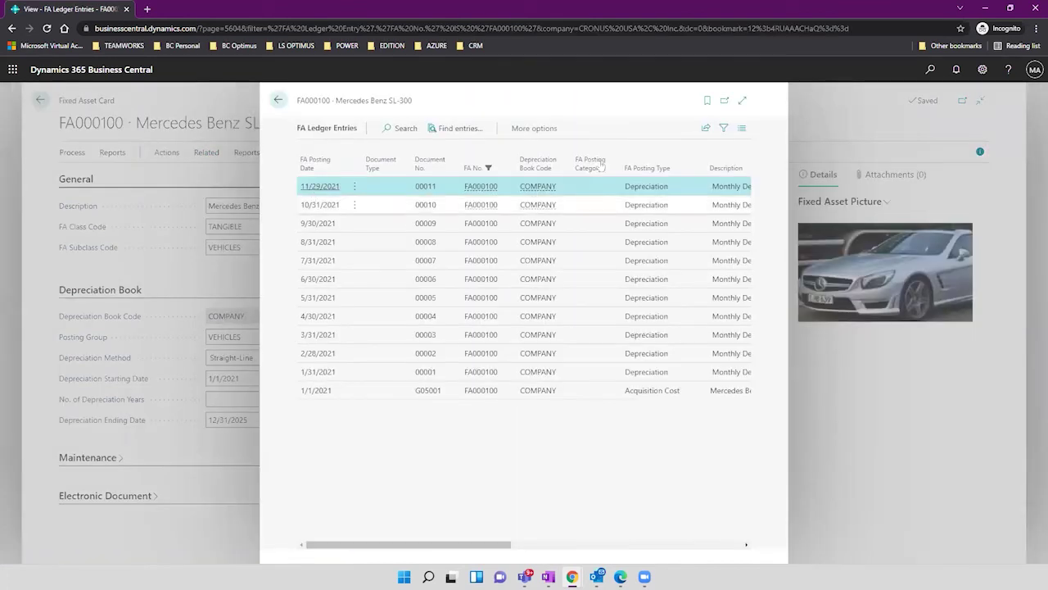
Expand the FA Ledger Entries page to full width and examine the acquisition cost entry dated 1/1/2021.
click(742, 101)
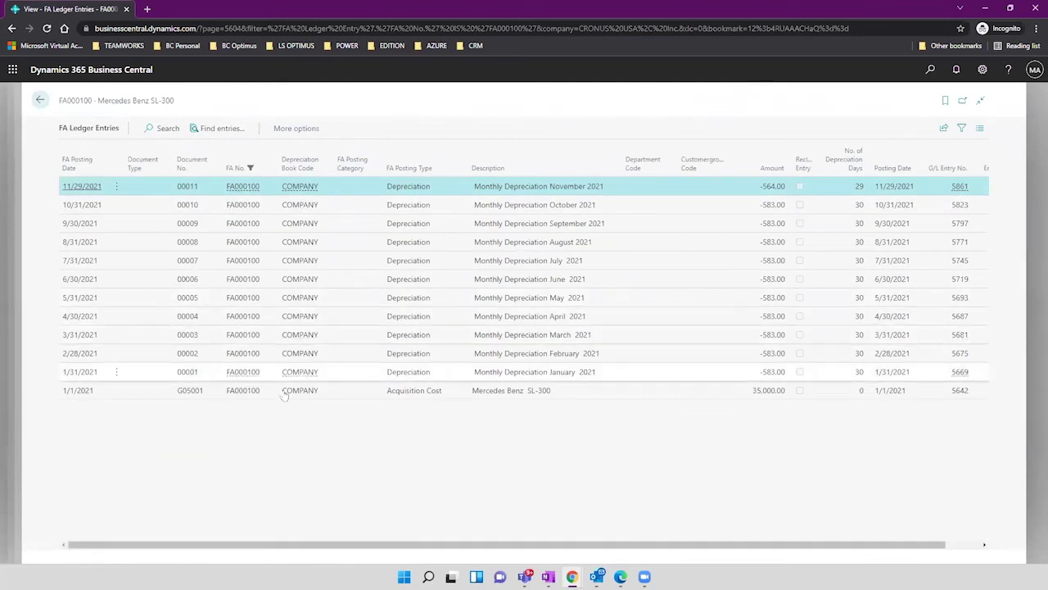
click(355, 394)
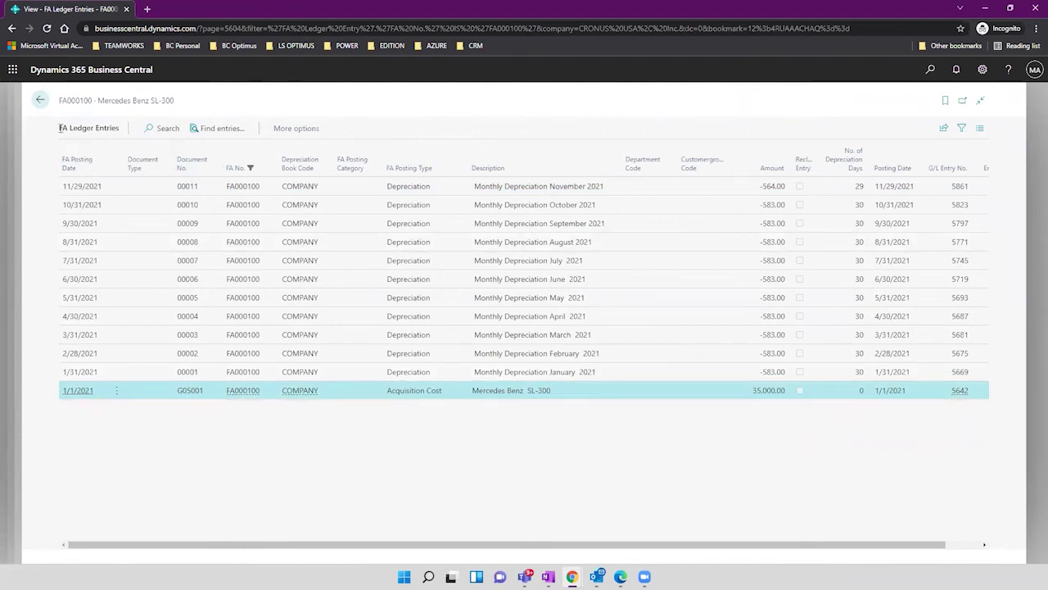
drag(54, 131, 121, 133)
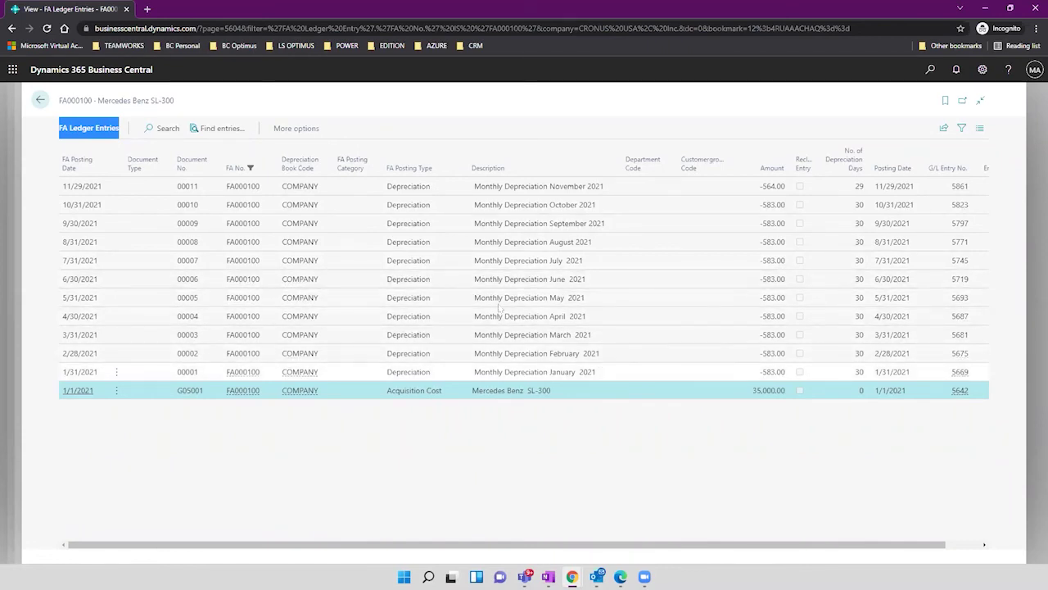
Open the ledger entries behind the Mercedes Benz SL-300's book value, review them and return to the Accountant home page.
click(39, 101)
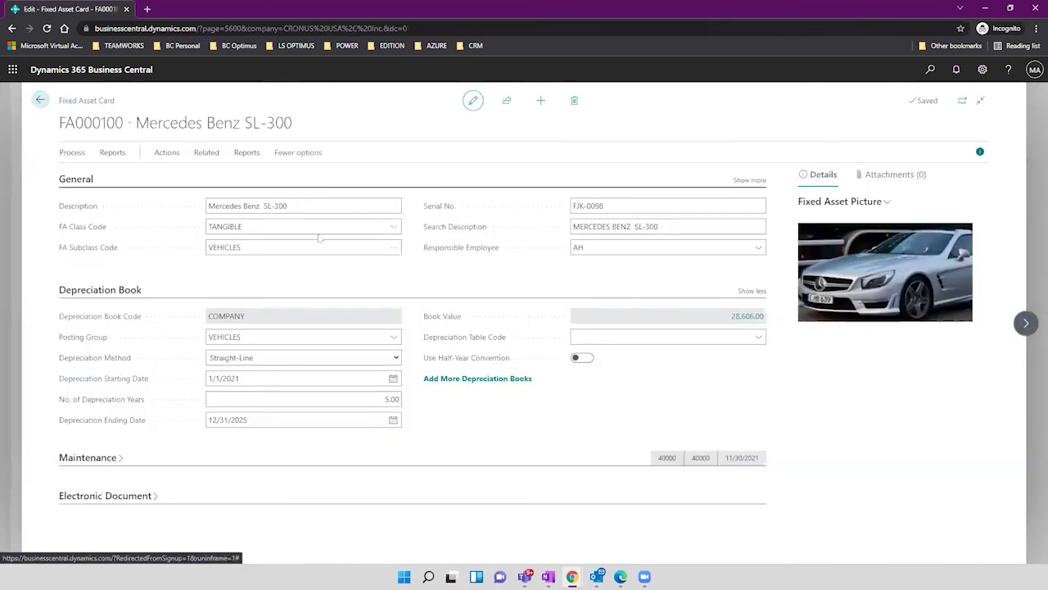
click(748, 317)
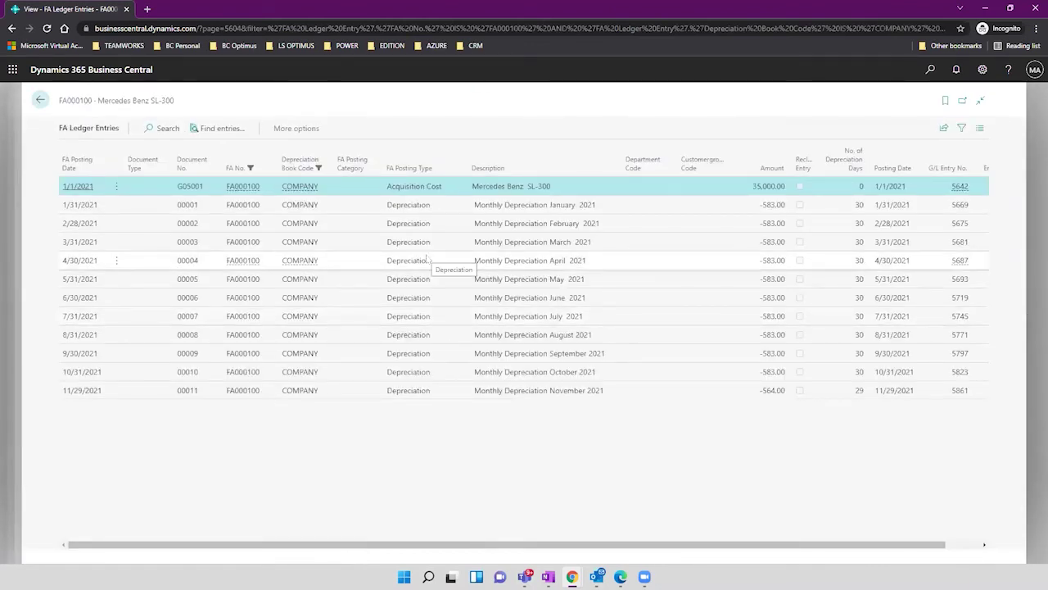
click(41, 101)
click(41, 100)
click(41, 101)
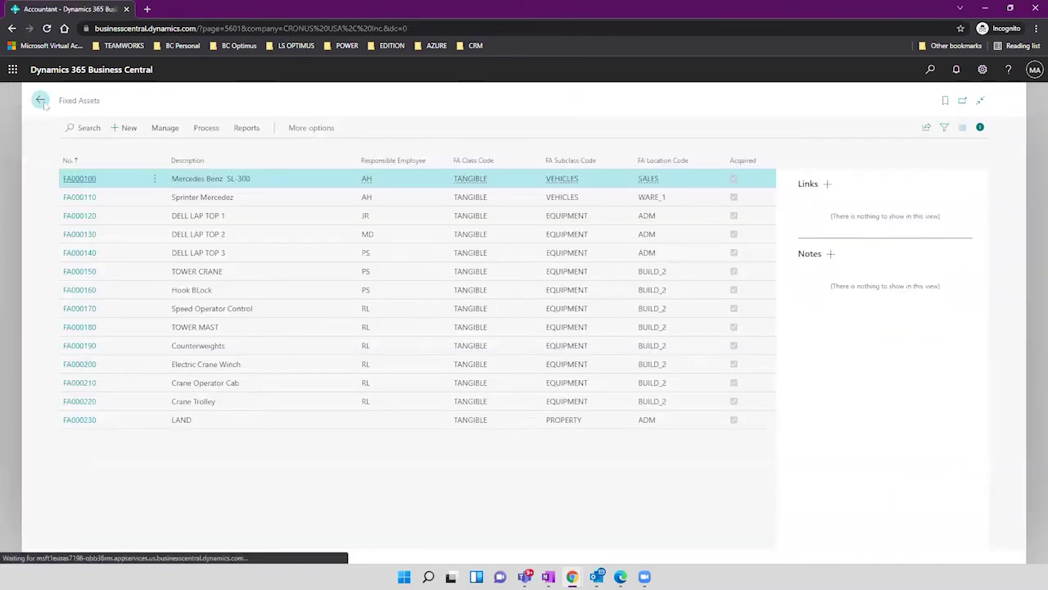
Set the work date in My Settings to 12/31/2021 and save the settings.
click(982, 69)
click(900, 158)
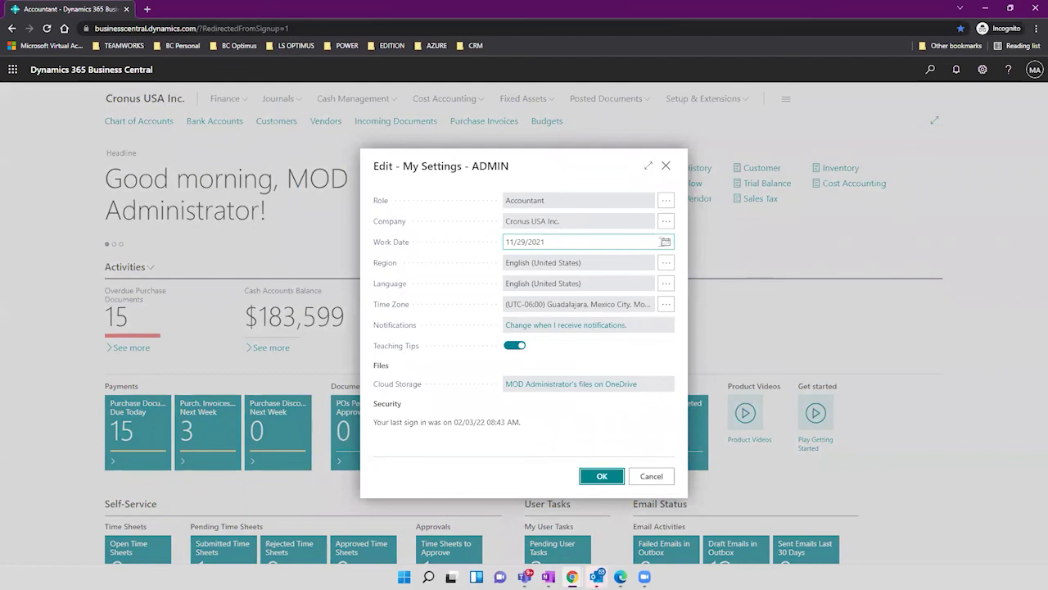
click(665, 242)
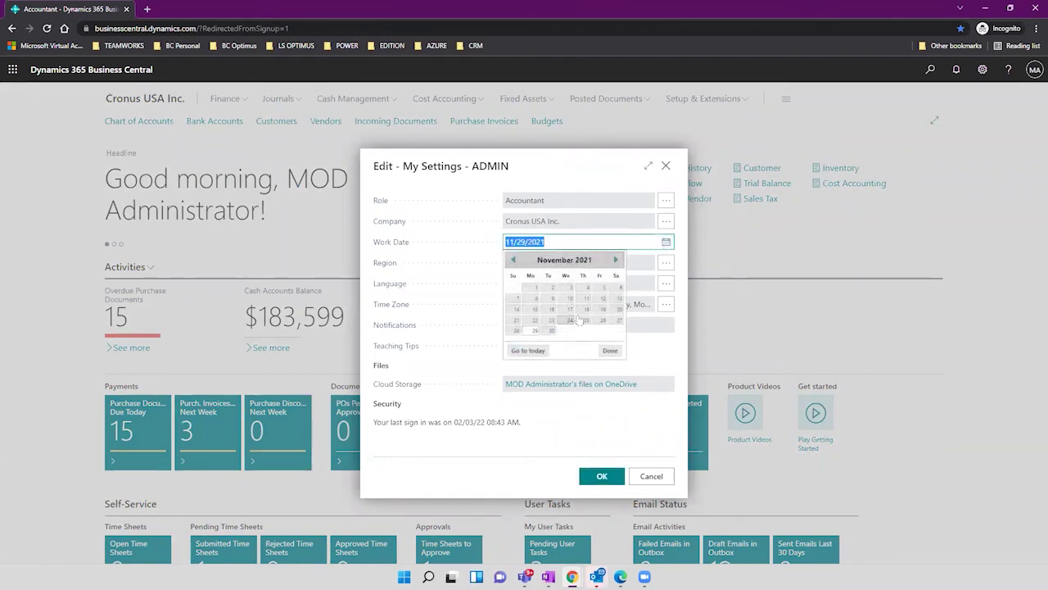
click(549, 331)
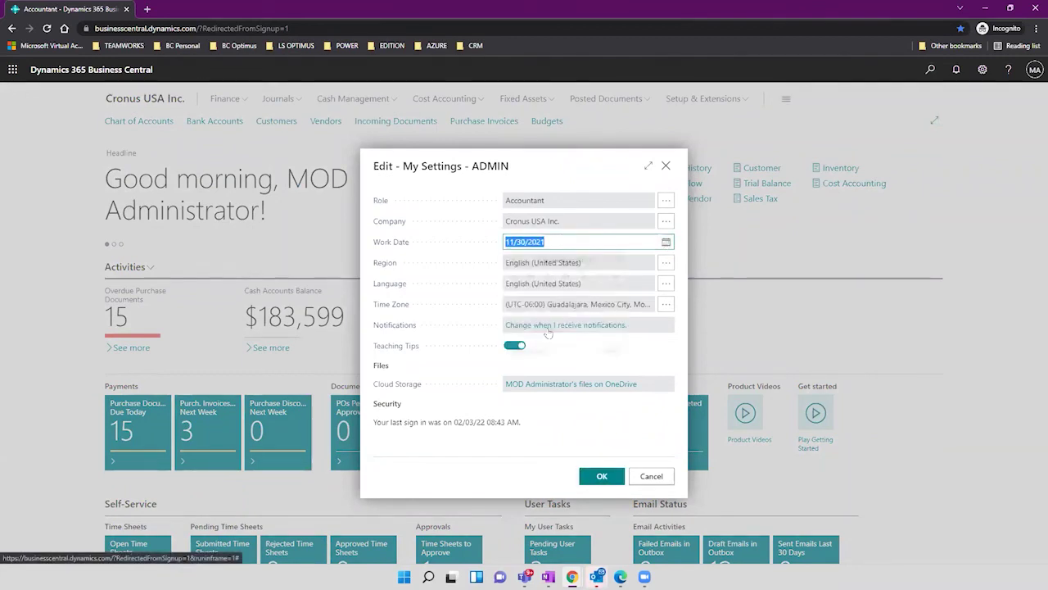
click(665, 242)
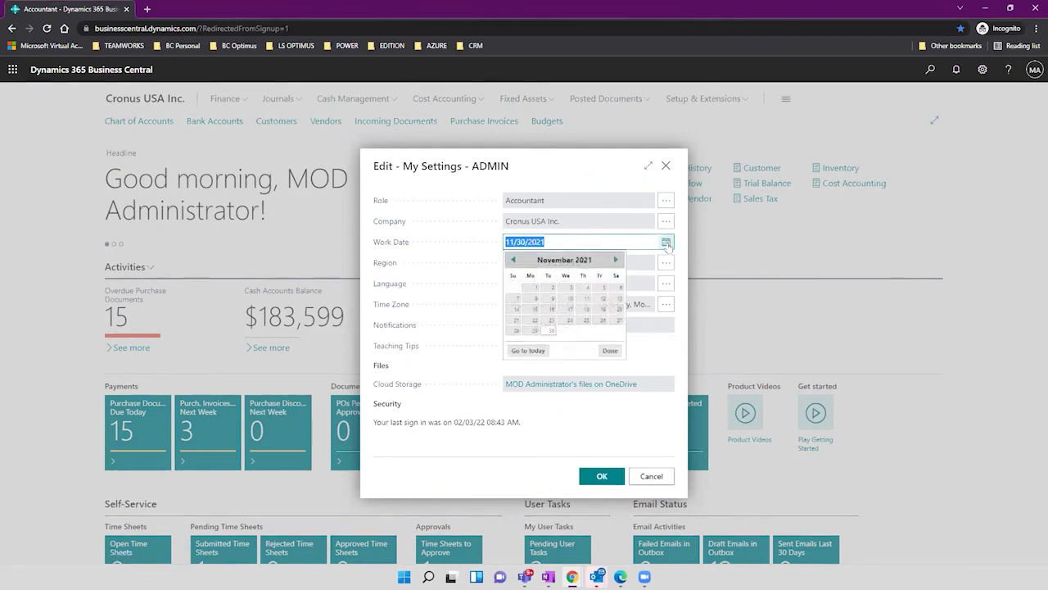
click(551, 332)
click(514, 244)
key(BackSpace)
text(2)
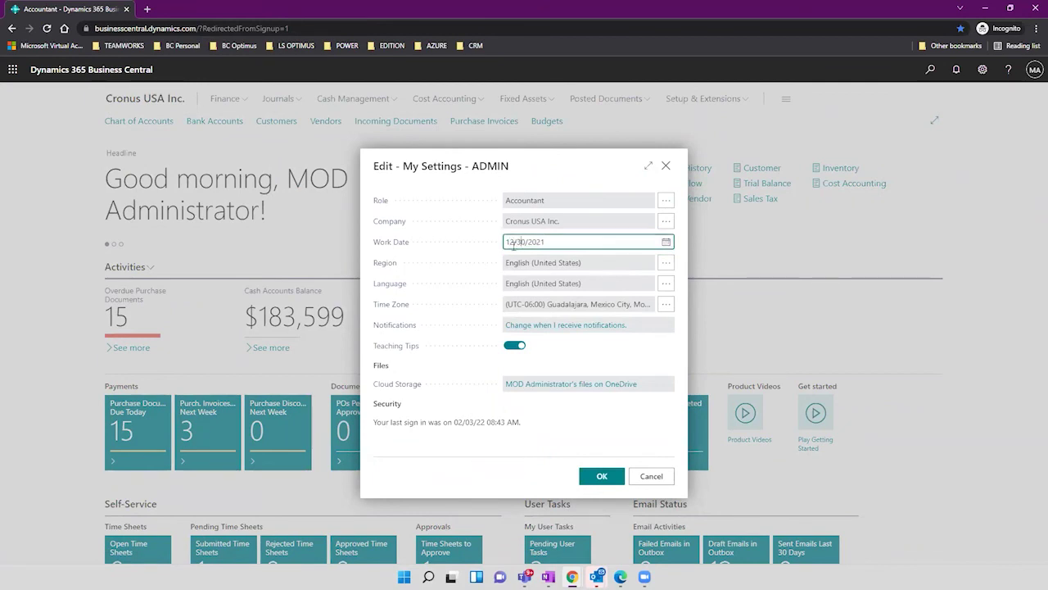
key(Tab)
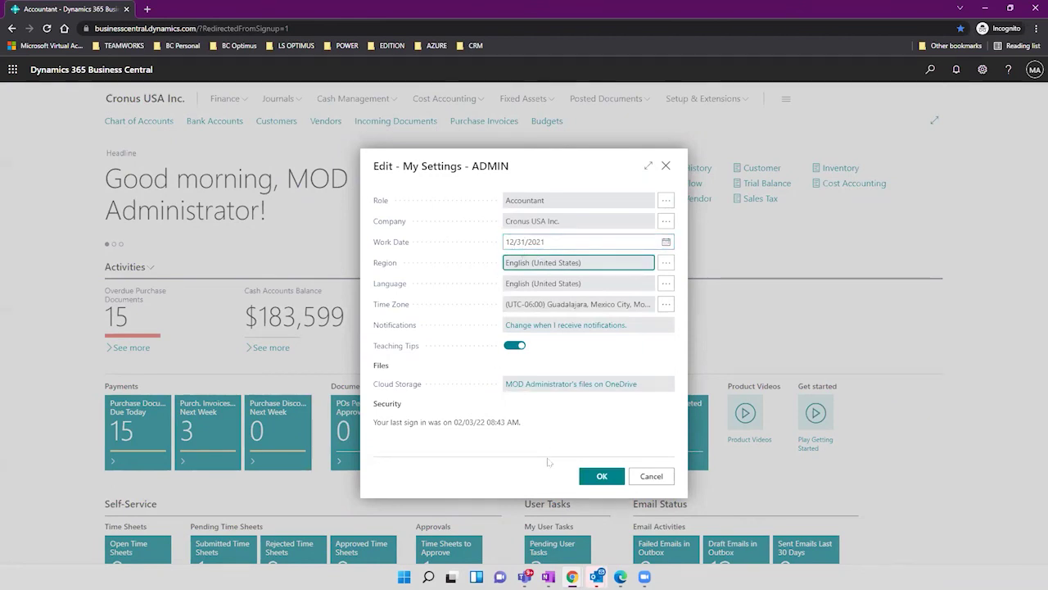
click(584, 478)
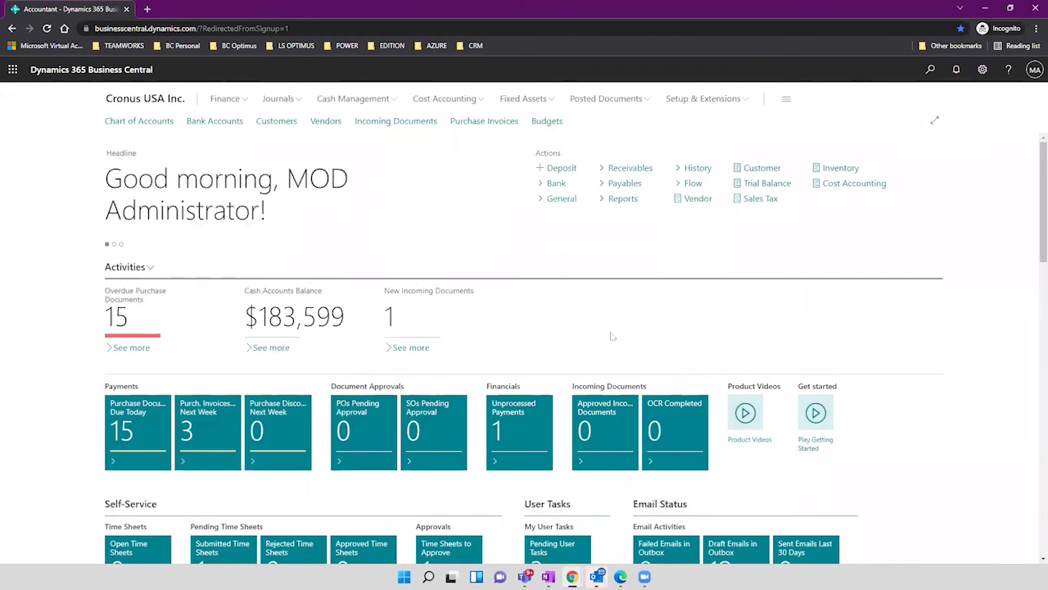
Open the FA000100 Mercedes Benz SL-300 card from the Fixed Assets list and examine its depreciation starting date.
click(543, 100)
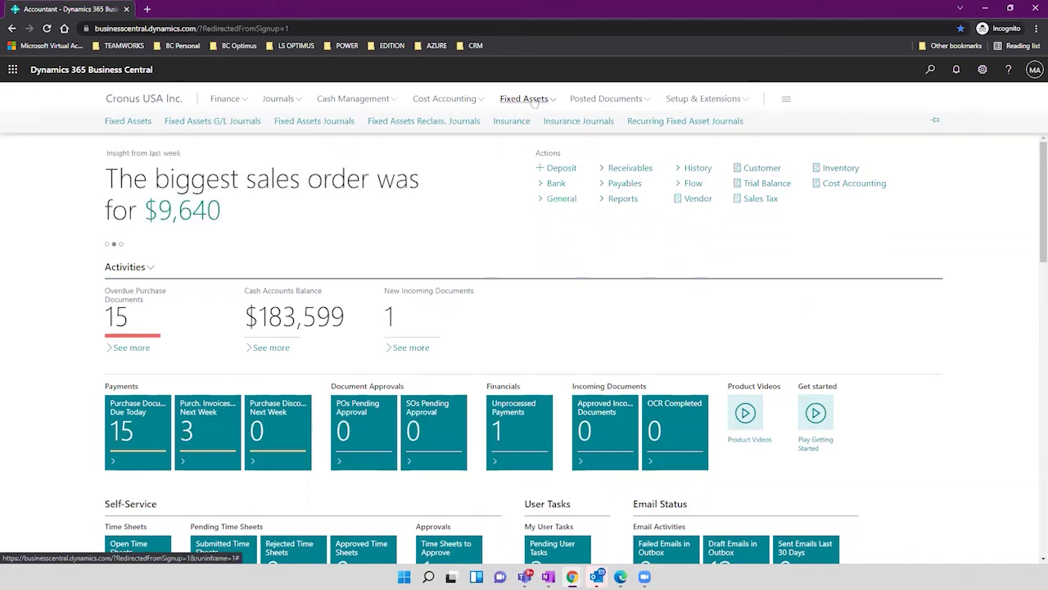
click(128, 122)
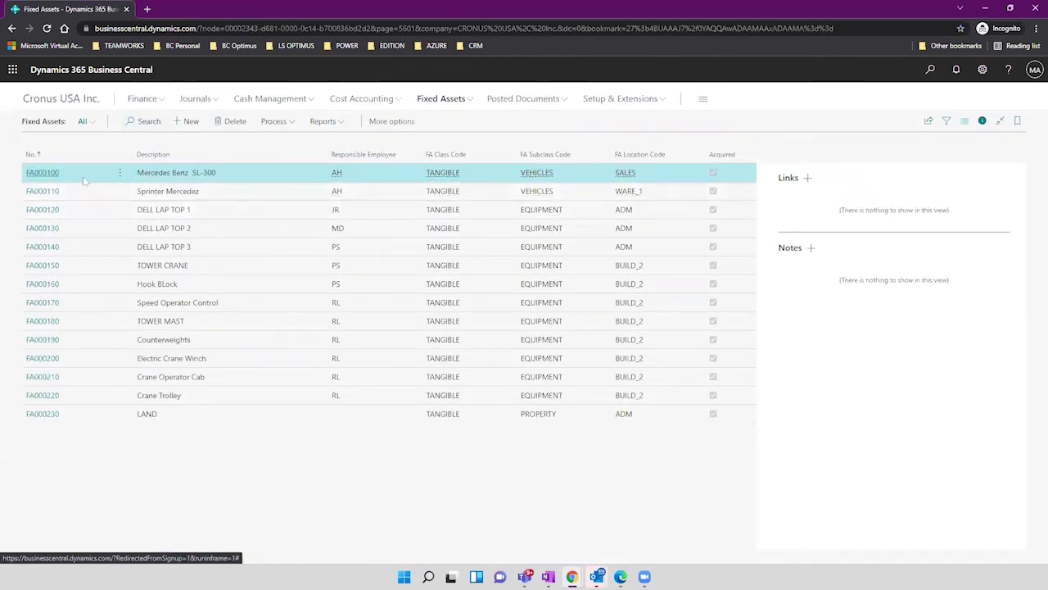
click(42, 172)
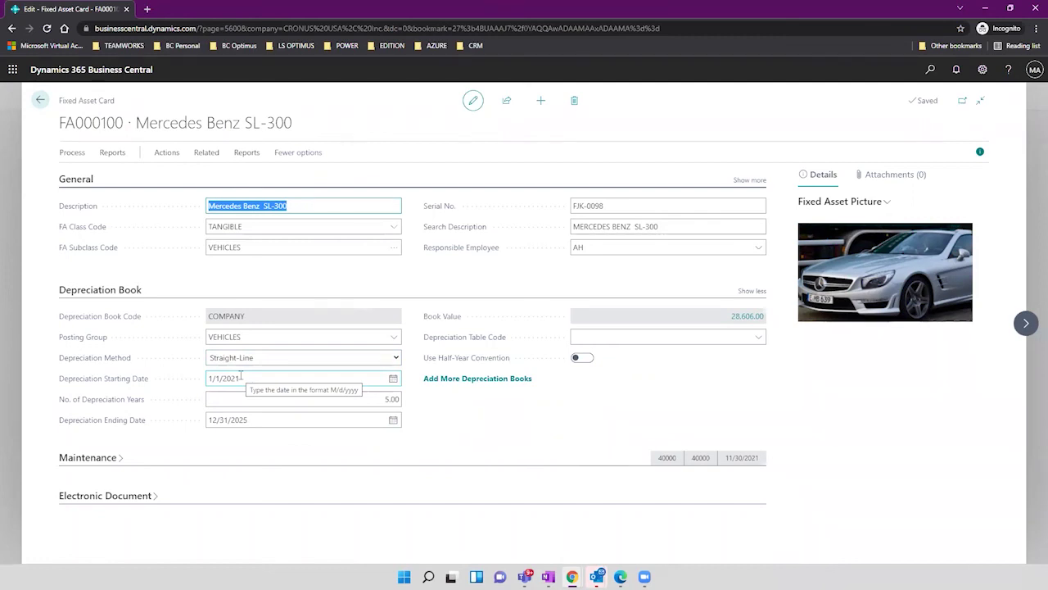
click(241, 375)
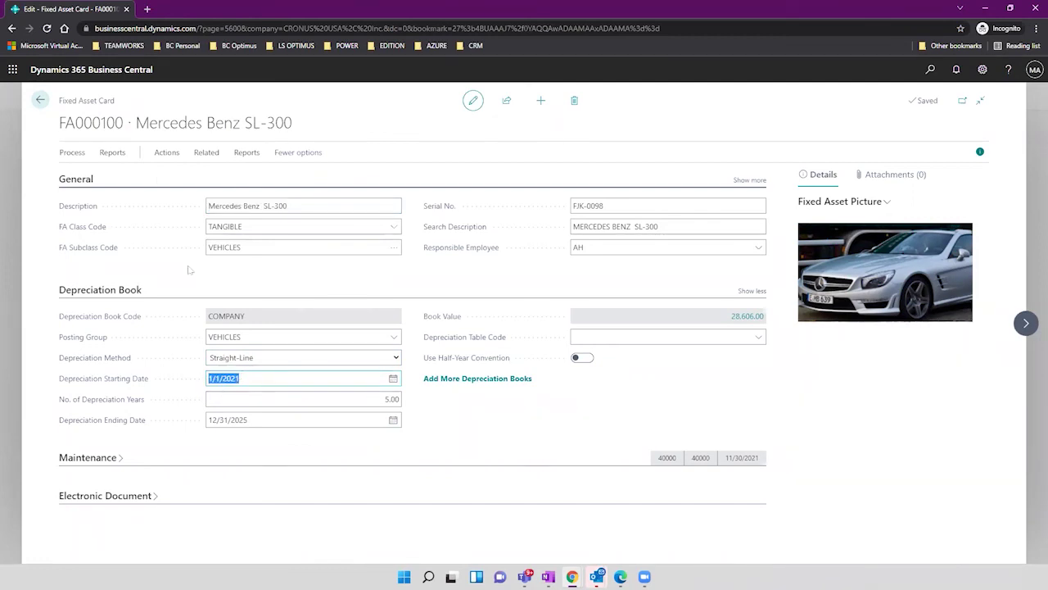
Open the list of FA depreciation books assigned to the Mercedes Benz SL-300.
click(166, 153)
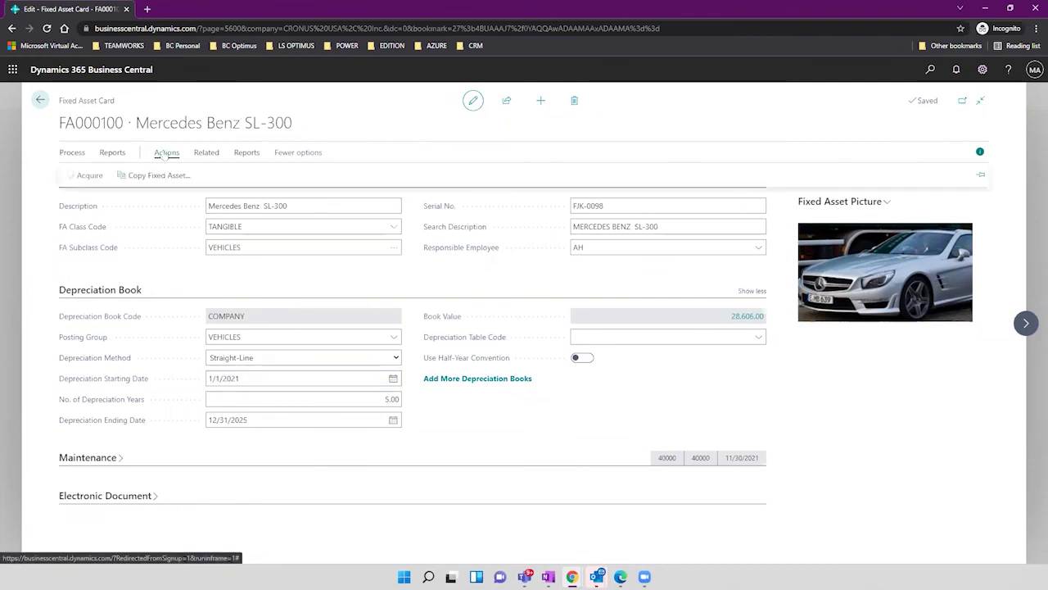
click(196, 154)
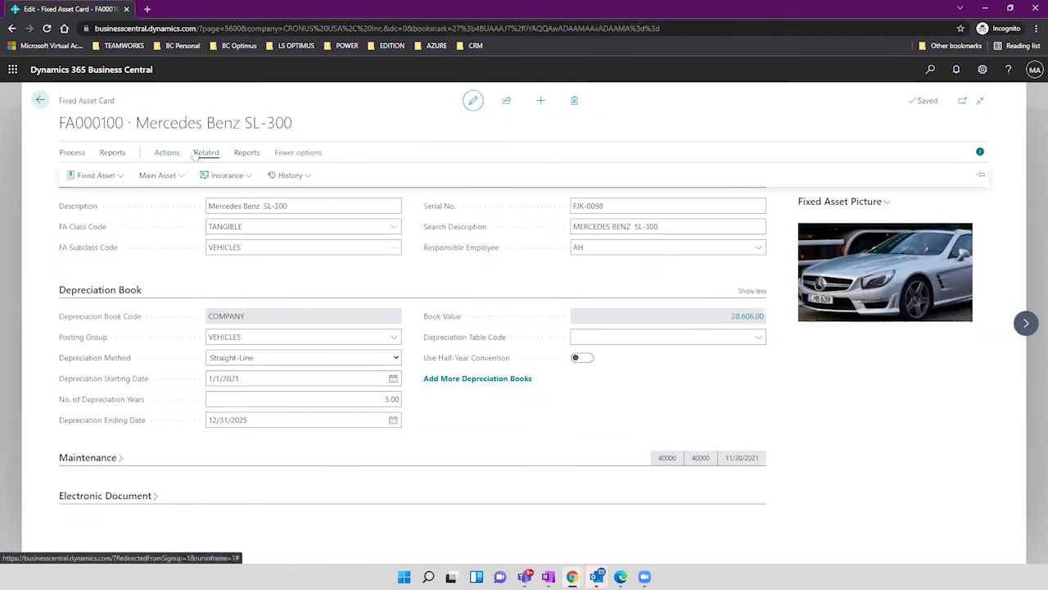
click(118, 175)
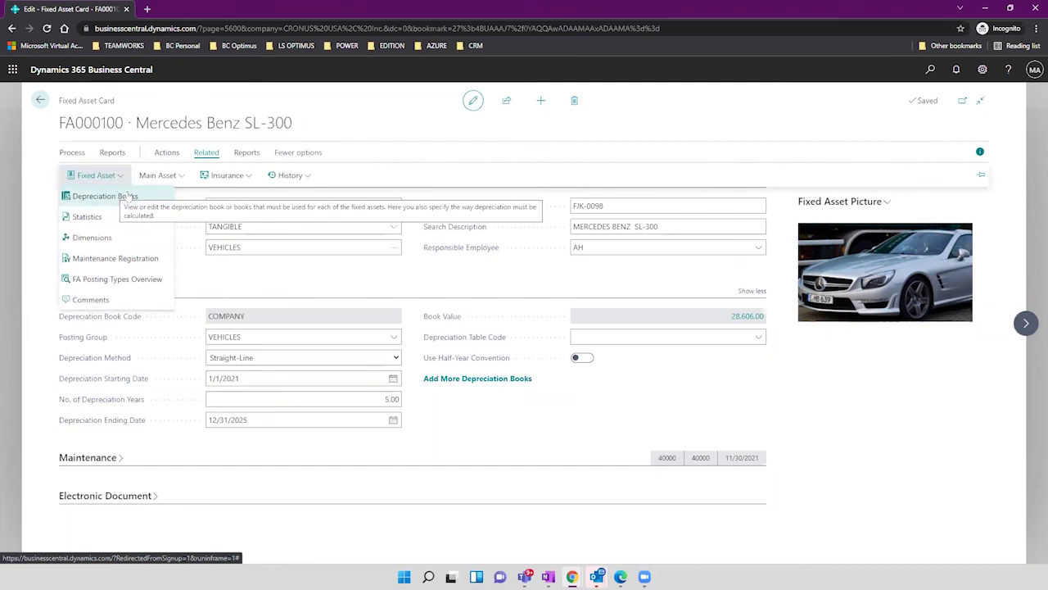
click(127, 196)
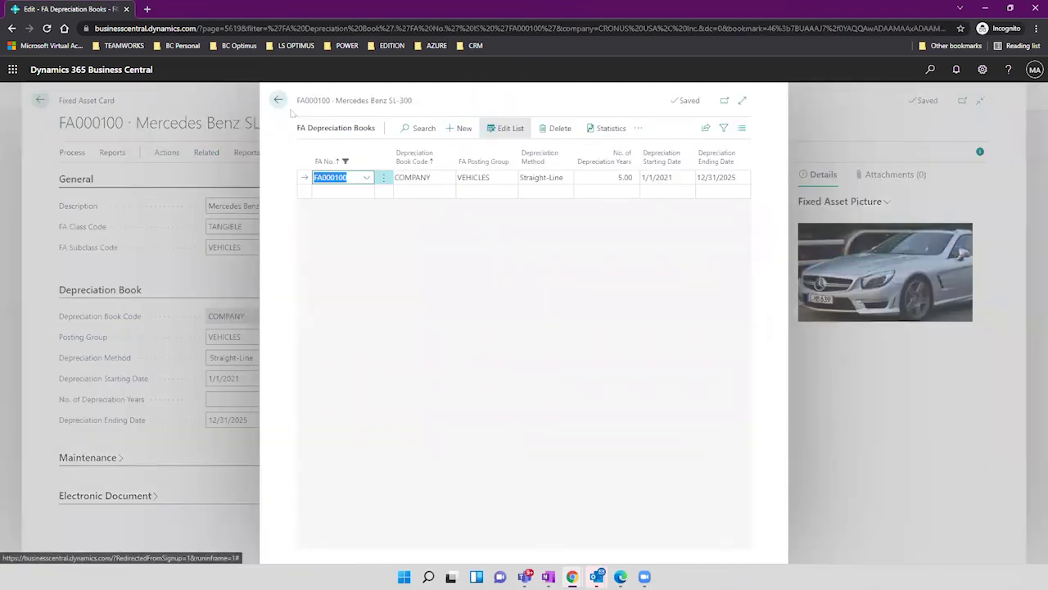
drag(298, 102, 409, 111)
click(395, 114)
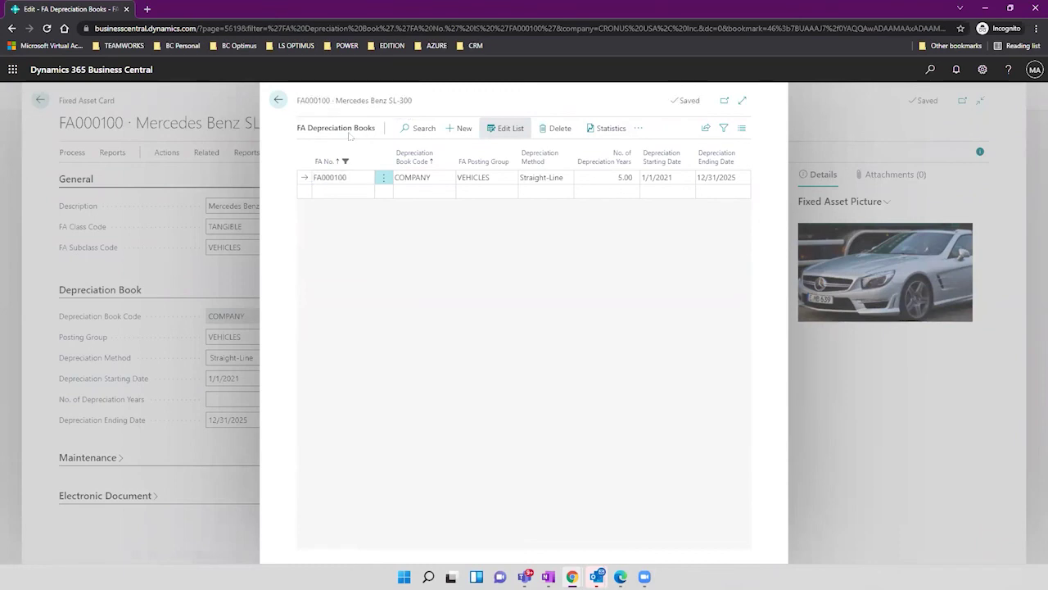
Create a new depreciation book from the Depreciation Book Code lookup with the code COMPANY 2 and the description TESTING.
click(425, 177)
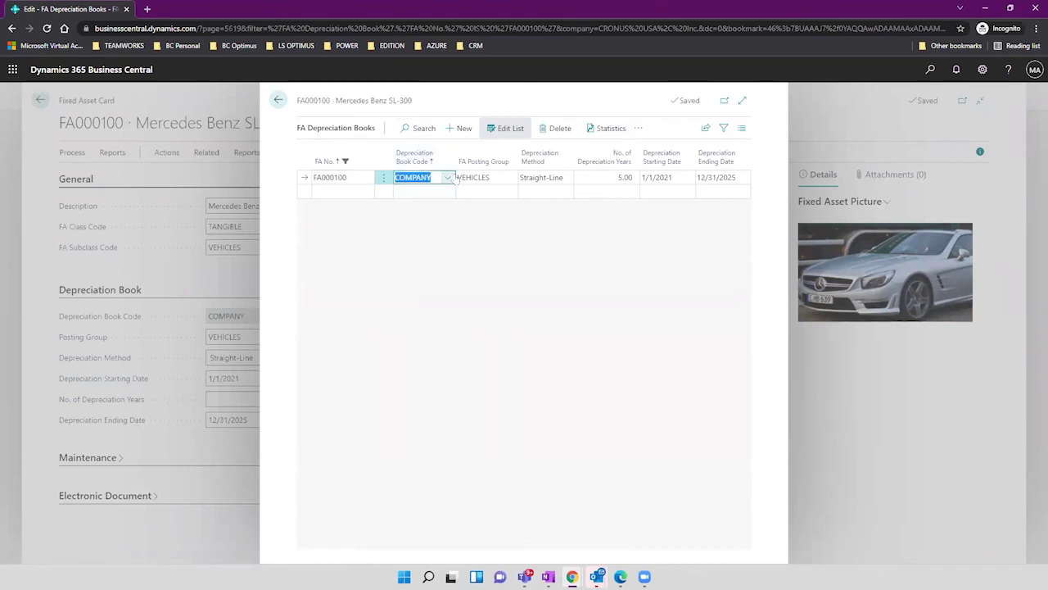
click(448, 177)
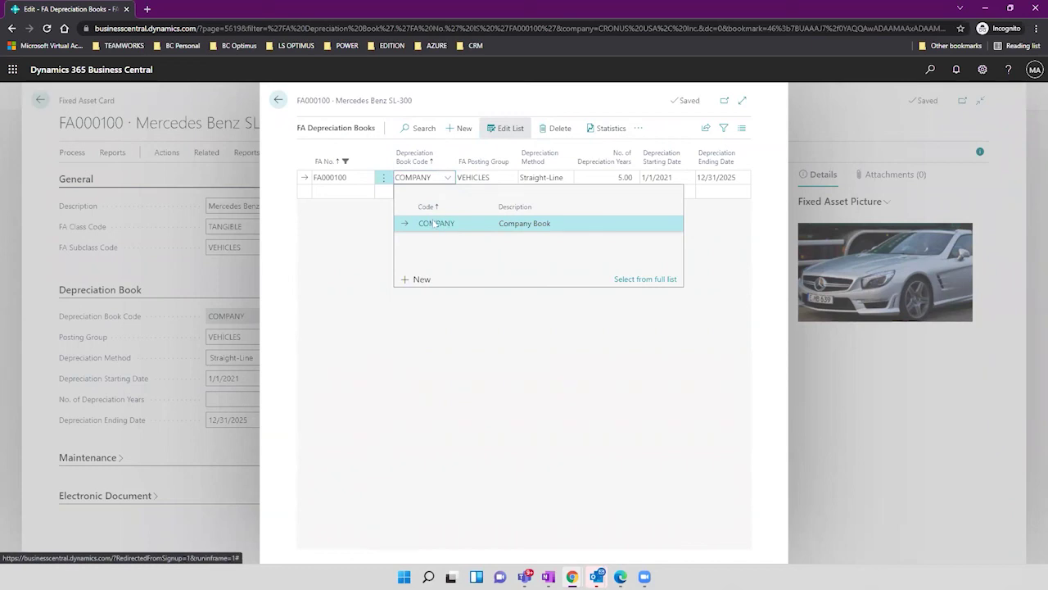
click(422, 279)
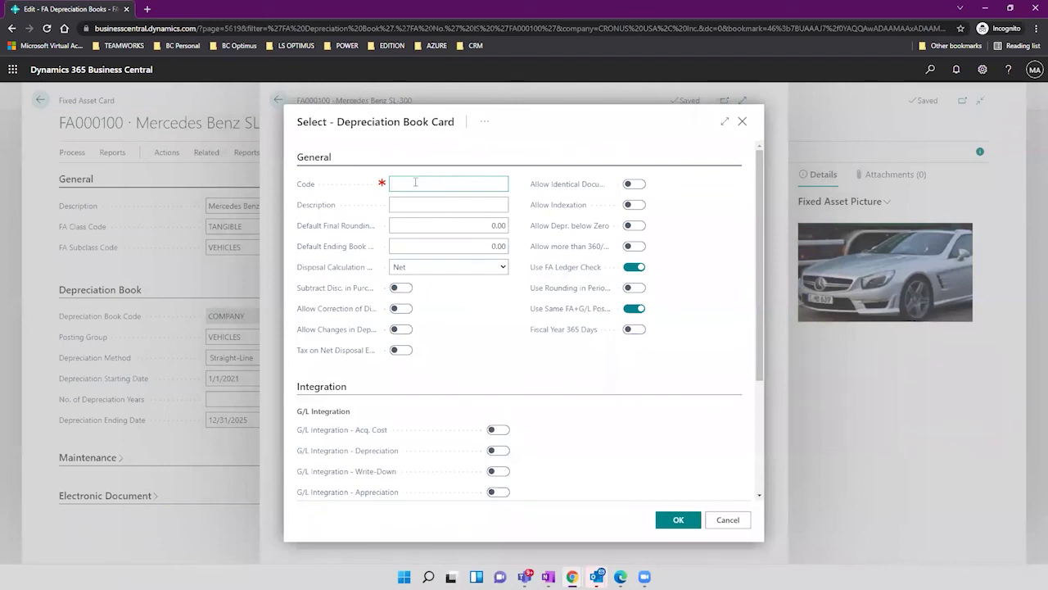
text(CO)
key(BackSpace)
key(BackSpace)
key(BackSpace)
key(BackSpace)
key(BackSpace)
key(BackSpace)
key(BackSpace)
text(omp)
text(any2)
text( 2)
click(428, 203)
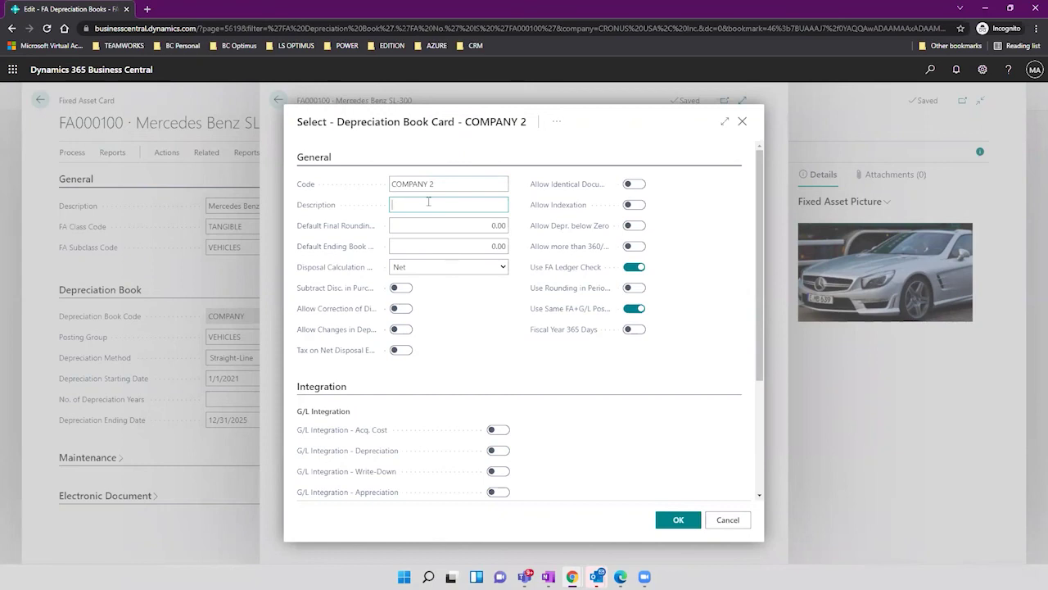
text(TESTING)
key(Tab)
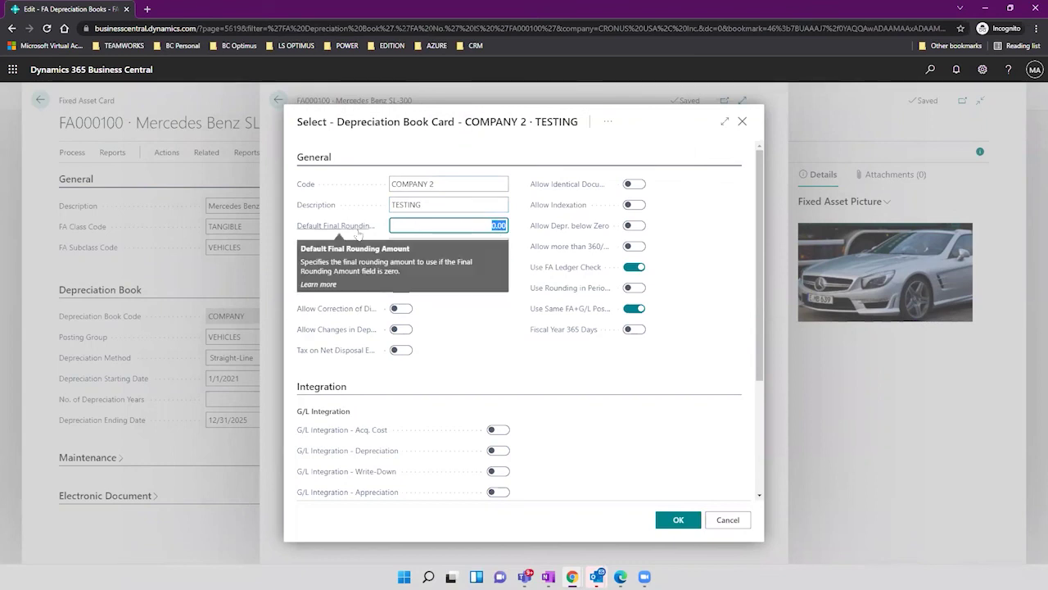
Enable all eight G/L integration options of the COMPANY 2 depreciation book, from acquisition cost through maintenance.
drag(761, 270, 759, 388)
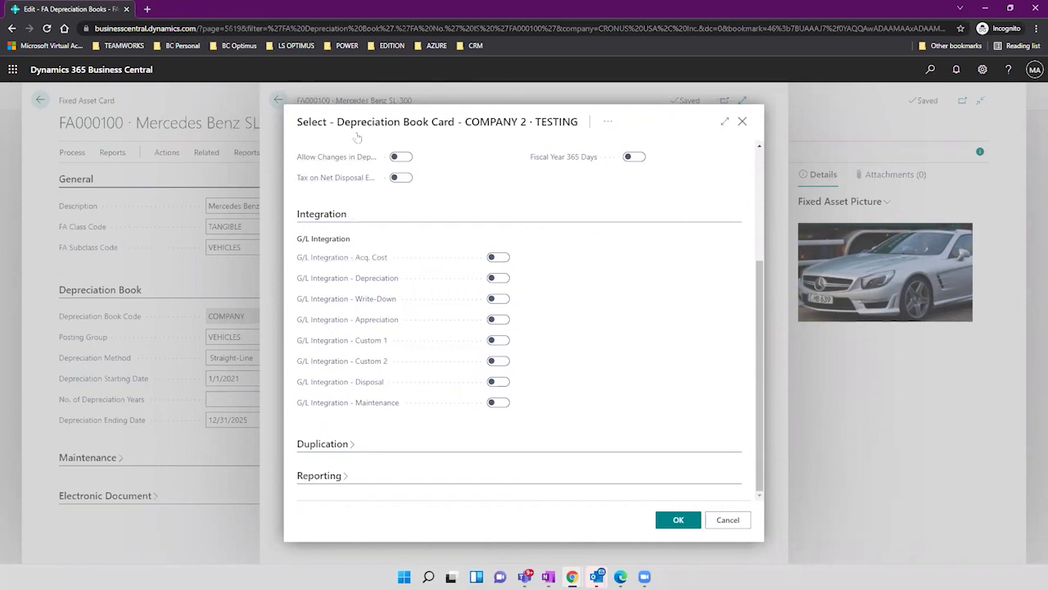
click(493, 258)
click(495, 278)
click(498, 299)
click(497, 319)
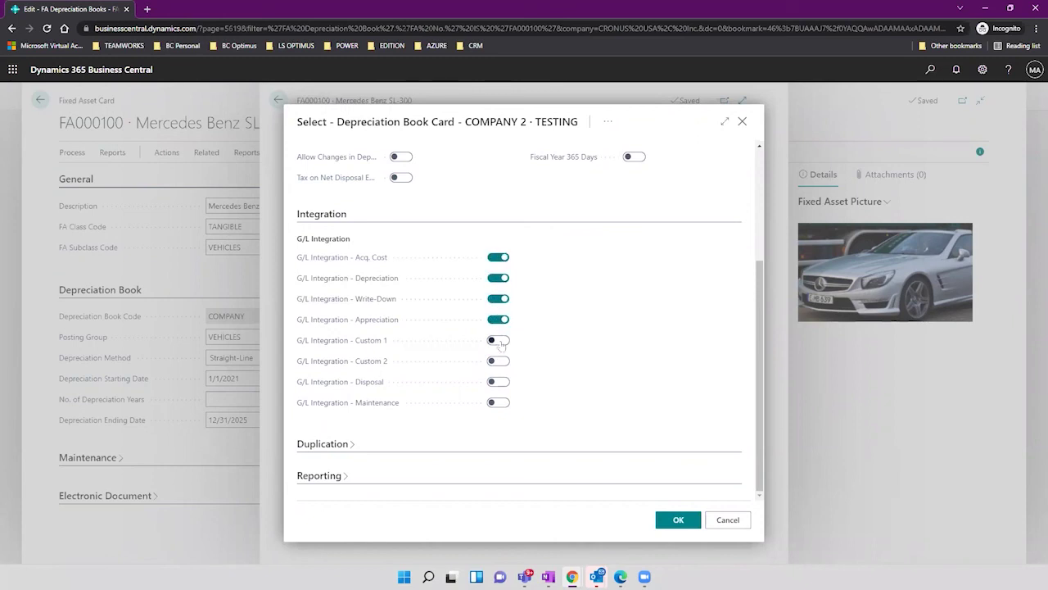
click(500, 340)
click(498, 361)
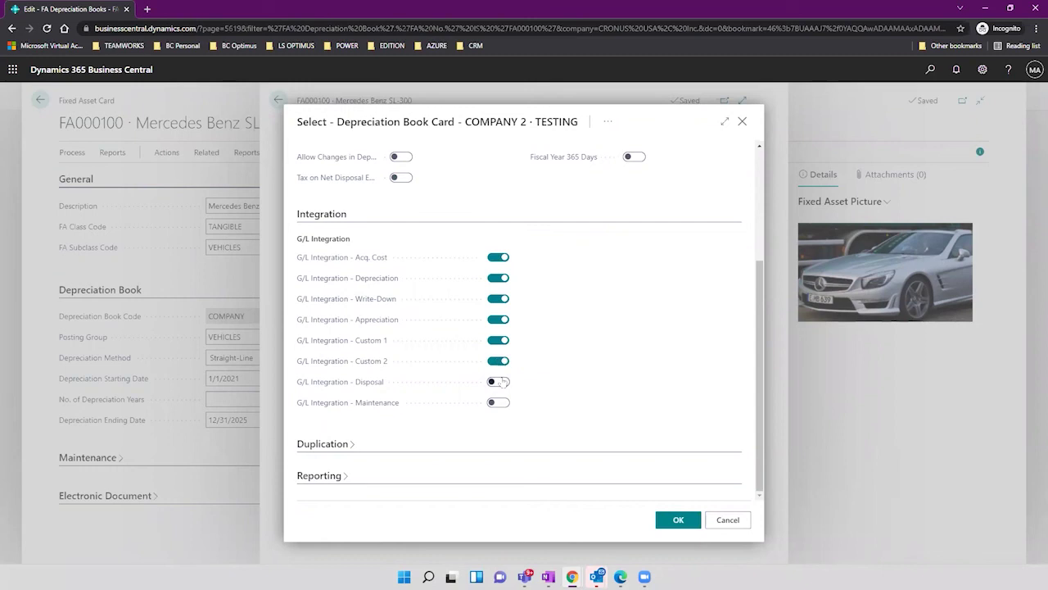
click(499, 382)
click(500, 403)
Disable all eight G/L integration options of the COMPANY 2 depreciation book again.
mouse_move(398, 279)
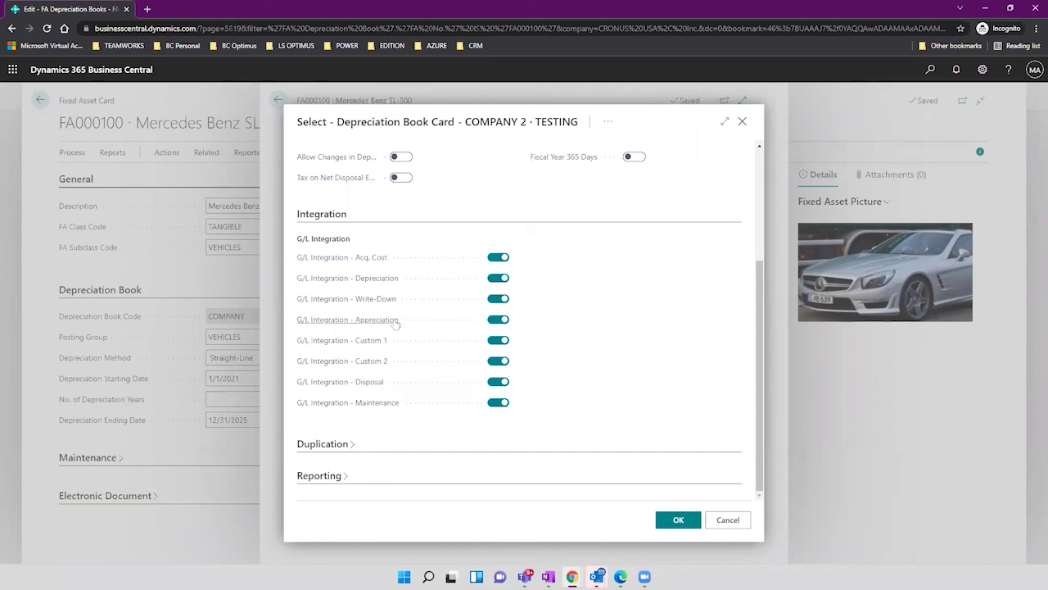
mouse_move(397, 324)
mouse_move(379, 262)
mouse_move(399, 407)
click(498, 402)
click(499, 382)
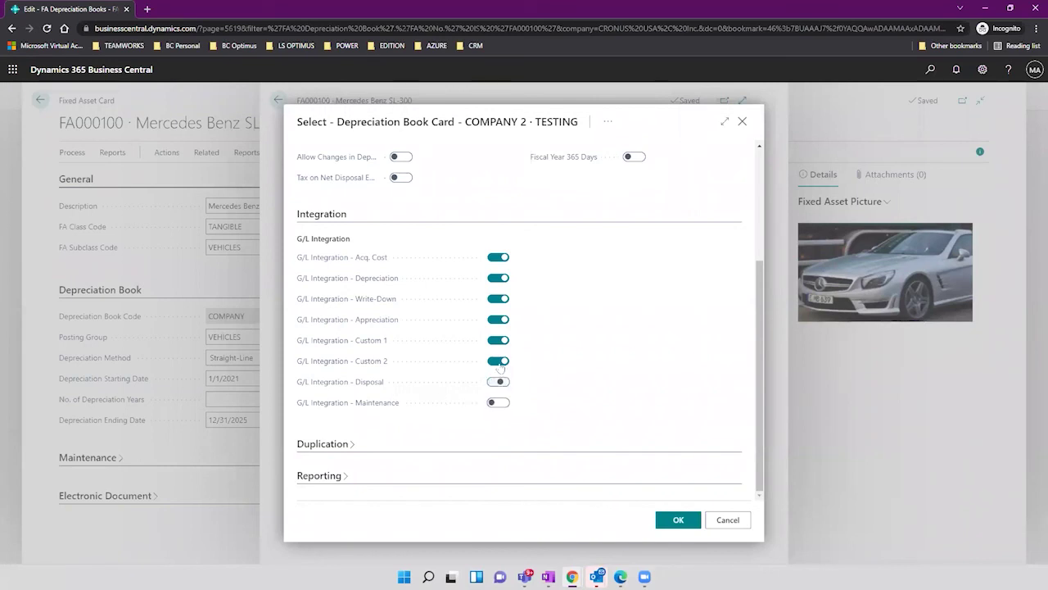
click(499, 360)
click(499, 340)
click(498, 319)
click(498, 299)
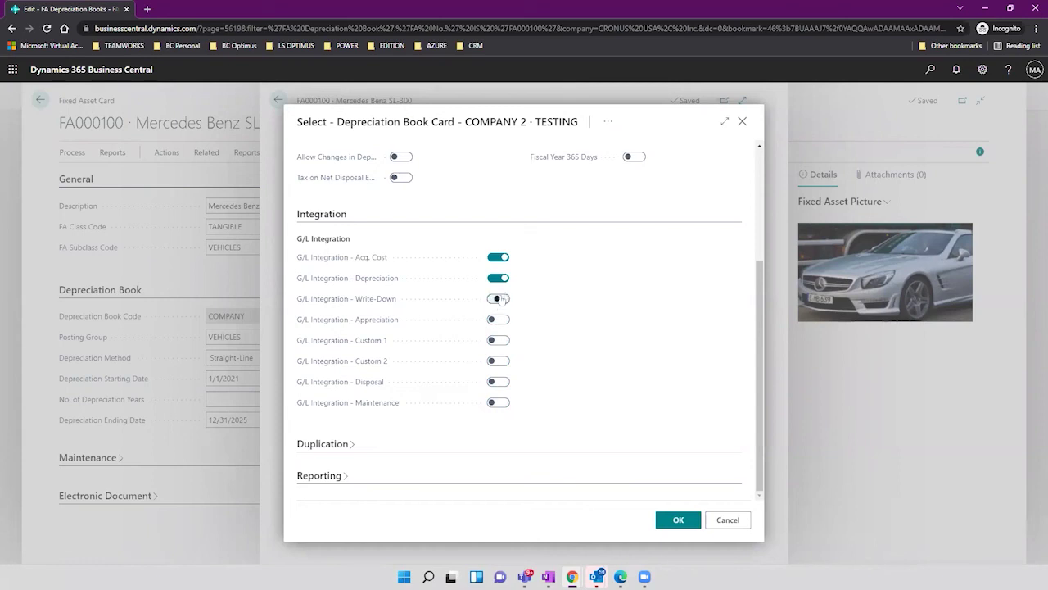
click(498, 277)
click(499, 257)
Review the Fiscal Year 365 Days and Use Same FA+G/L Posting Groups options, and close the COMPANY 2 depreciation book card.
scroll(760, 289, up, 5)
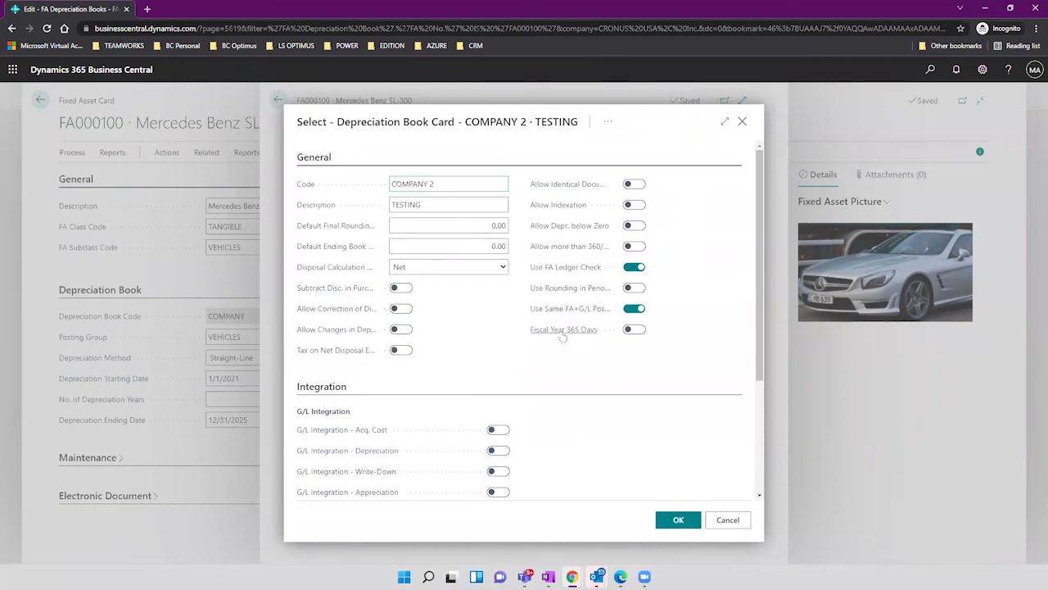
mouse_move(562, 335)
mouse_move(564, 312)
click(435, 186)
click(728, 521)
Assign the COMPANY 2 depreciation book to the second line of asset FA000100 with the FA posting group VEHICLES.
click(423, 191)
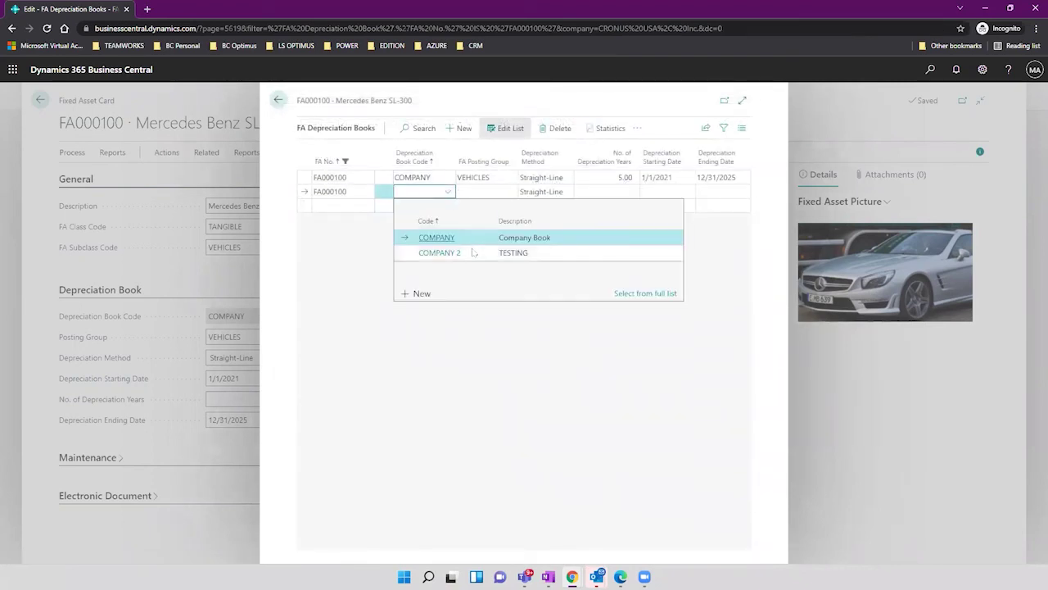
click(472, 253)
click(475, 194)
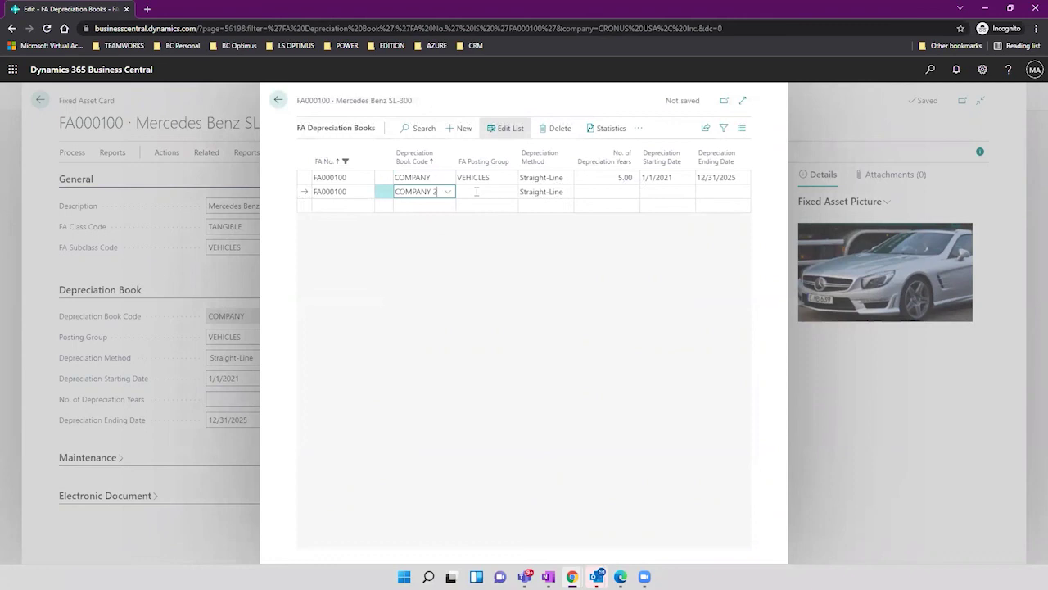
click(508, 193)
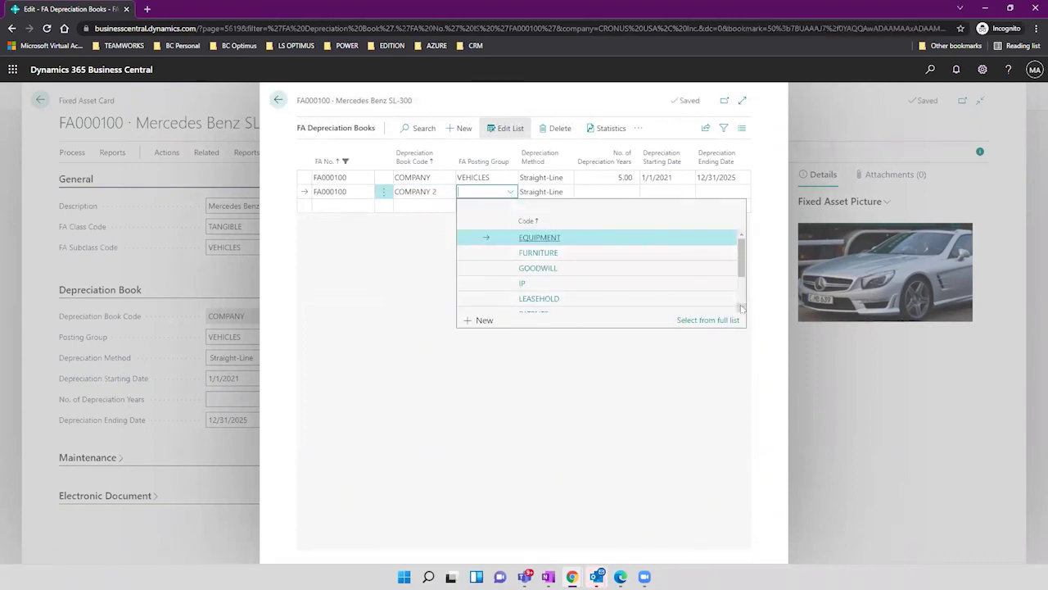
scroll(741, 307, down, 3)
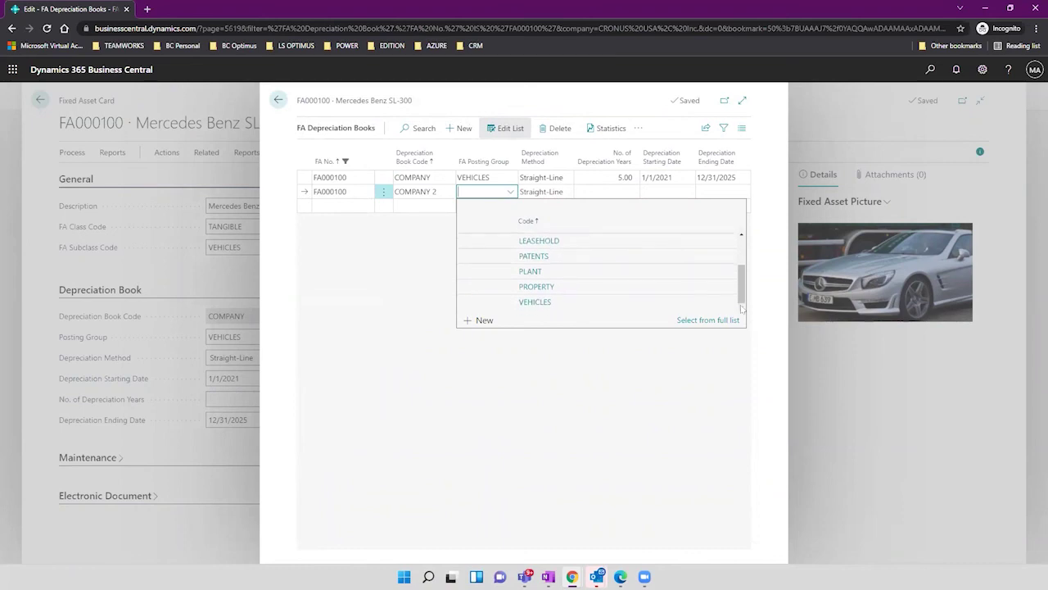
click(590, 302)
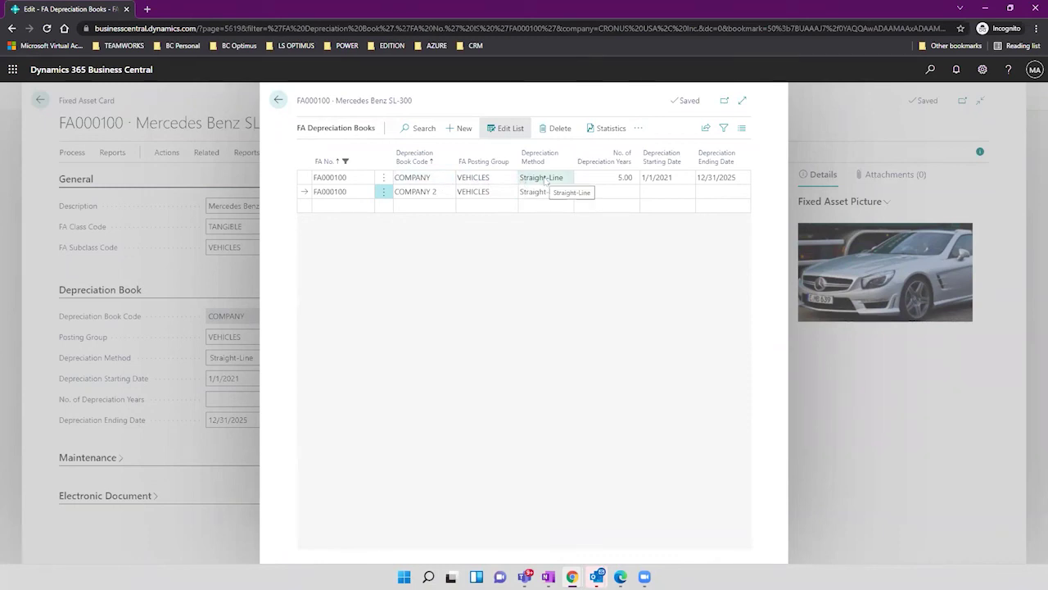
Review the number of depreciation years and the depreciation starting and ending dates on the COMPANY book line.
click(611, 177)
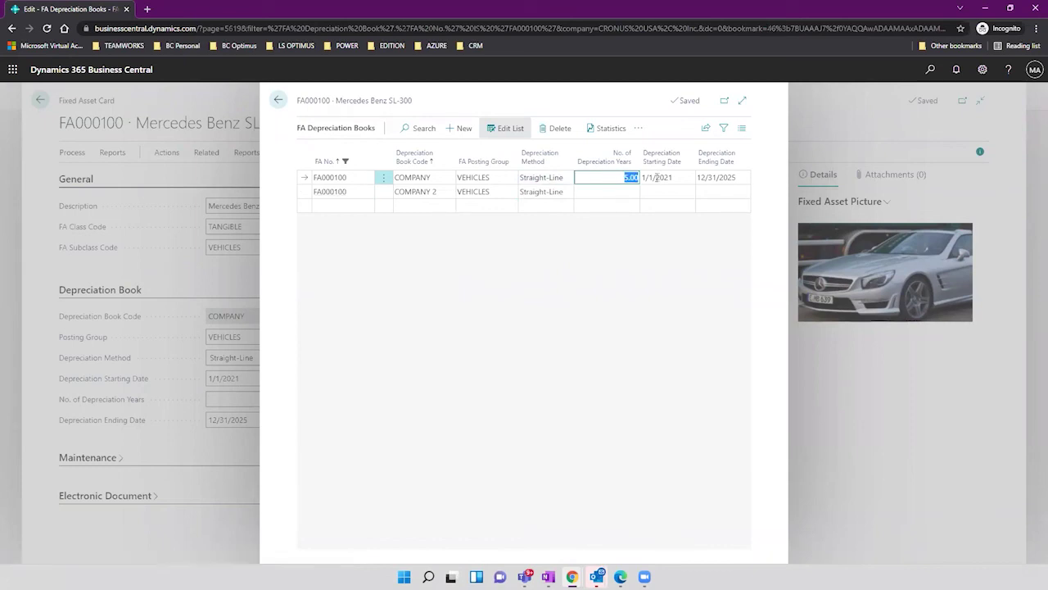
click(657, 177)
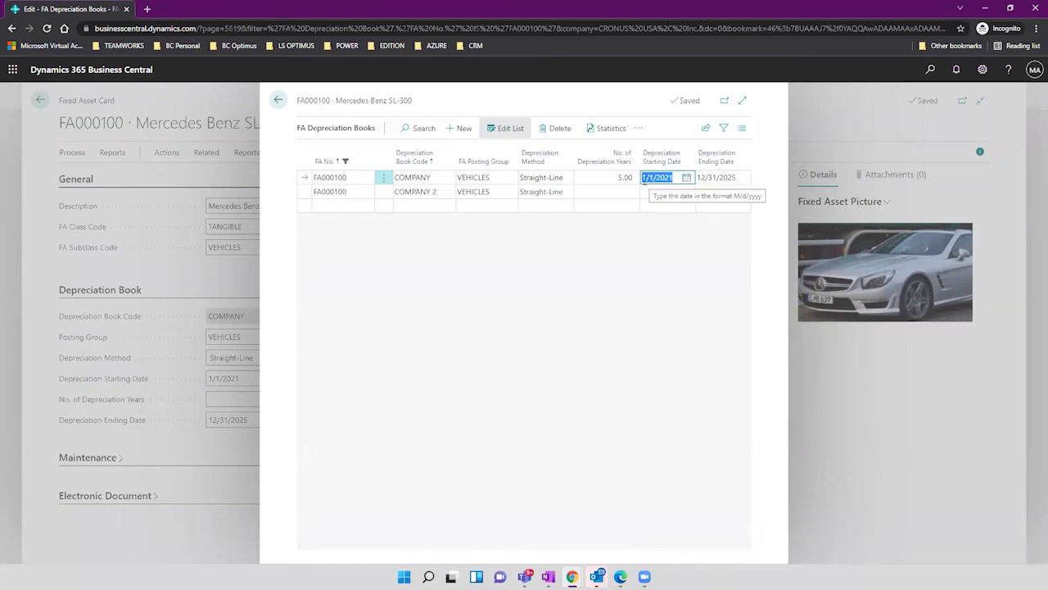
click(727, 172)
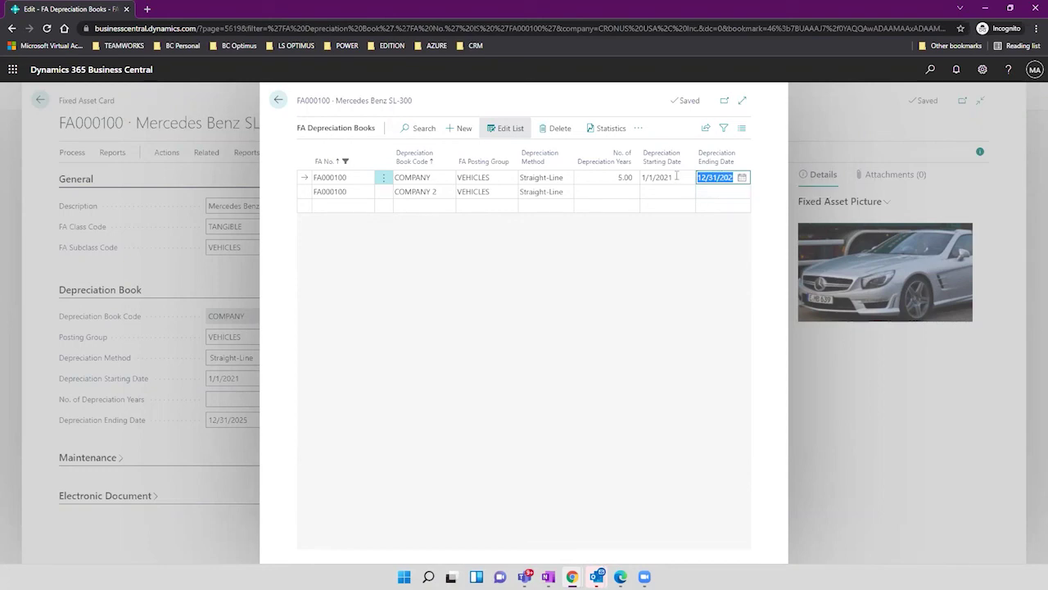
click(676, 176)
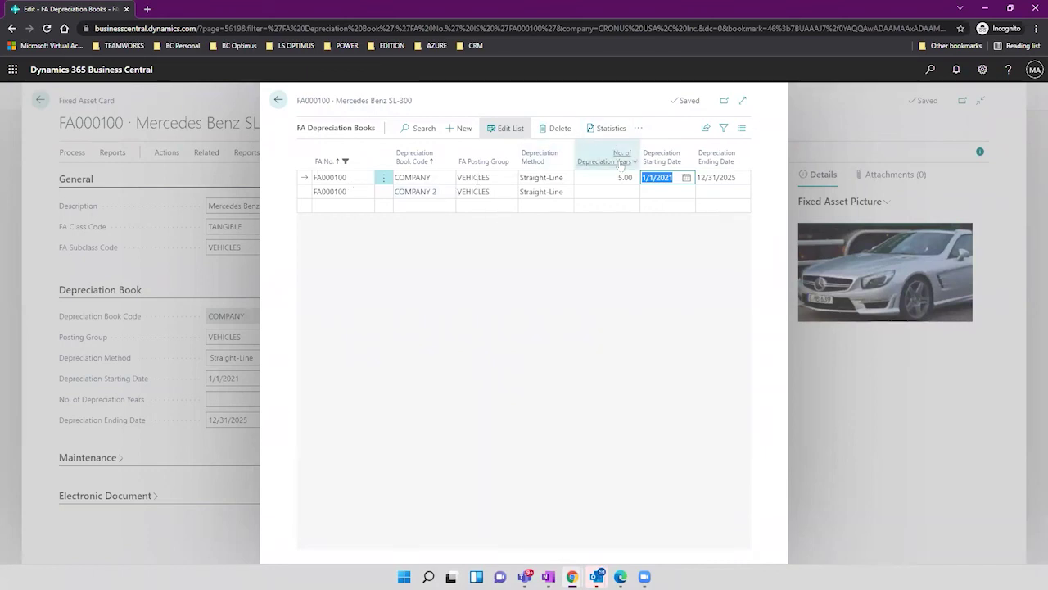
Examine the fixed asset statistics of the COMPANY book, including the ledger entries behind the depreciation amount, and return to the depreciation books.
click(606, 128)
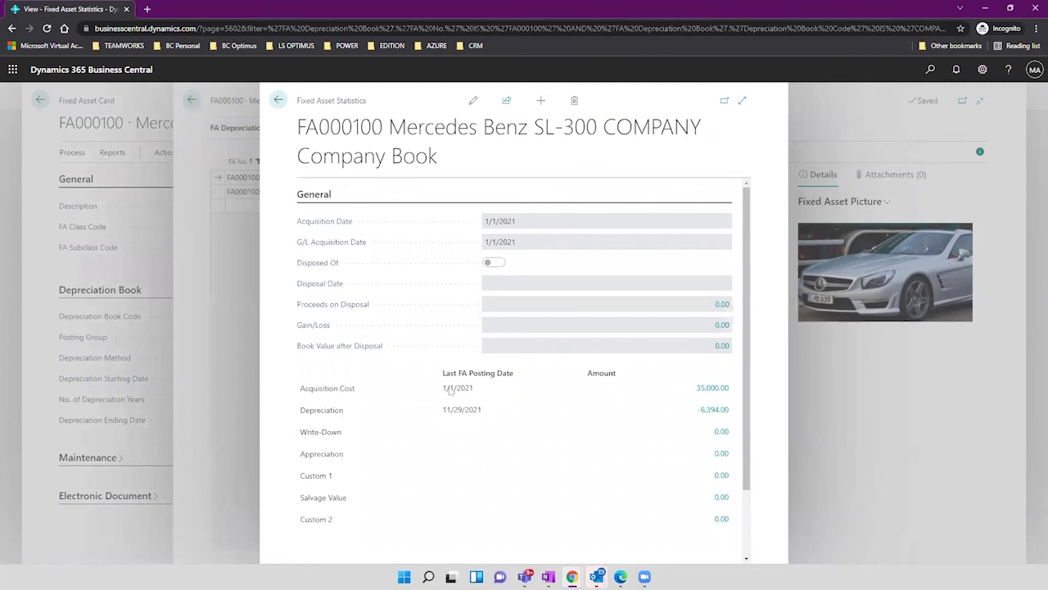
drag(443, 389, 488, 413)
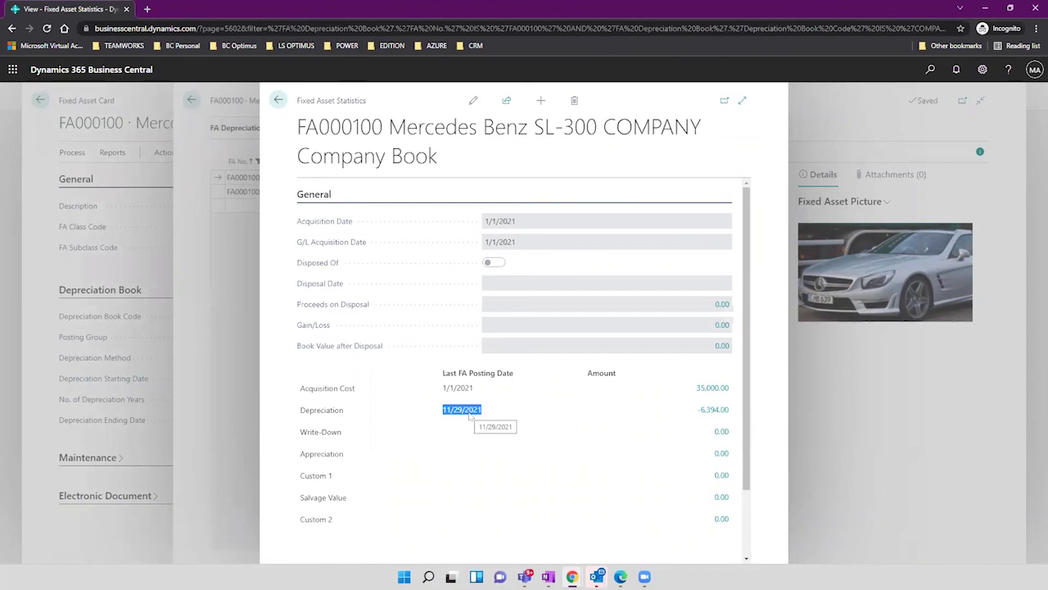
click(709, 413)
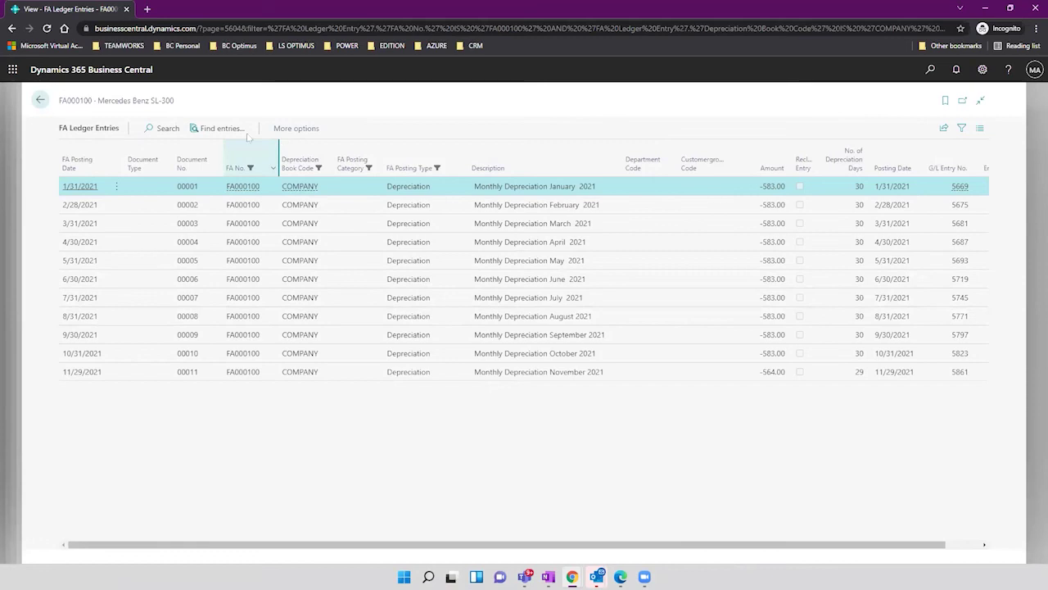
click(41, 100)
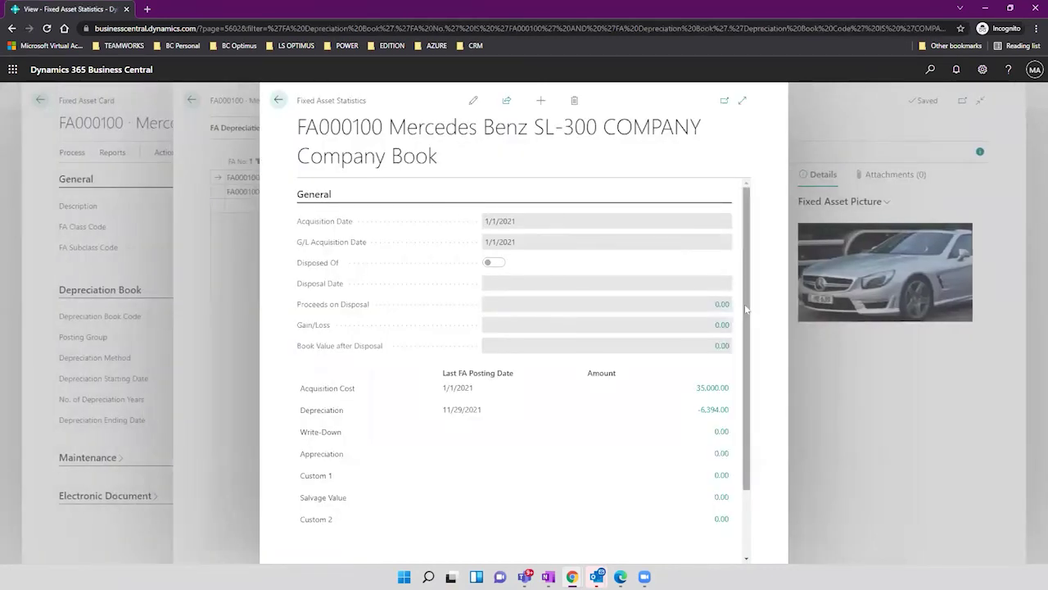
scroll(741, 352, down, 2)
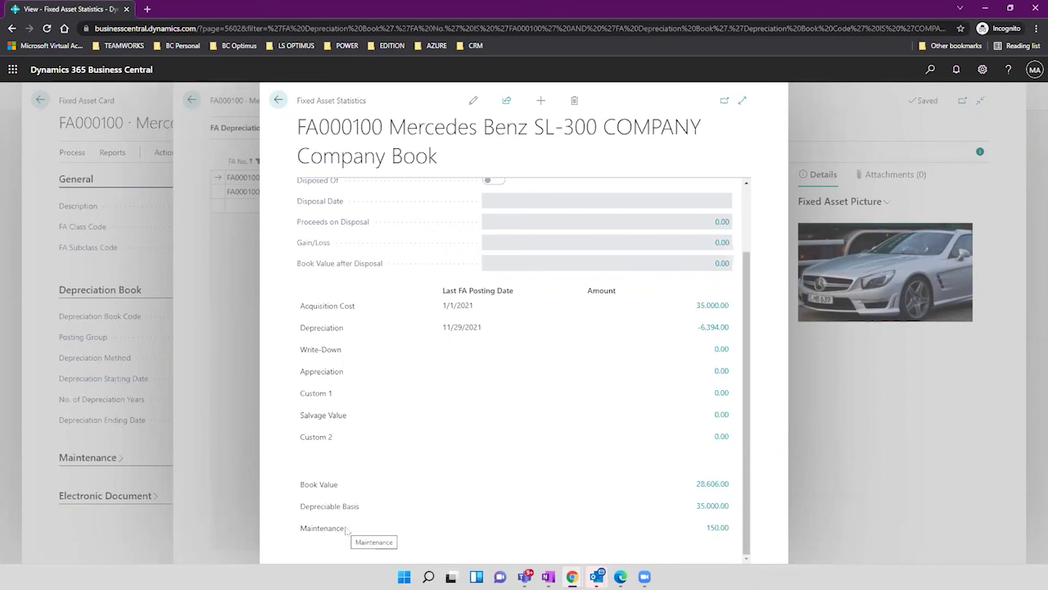
click(279, 102)
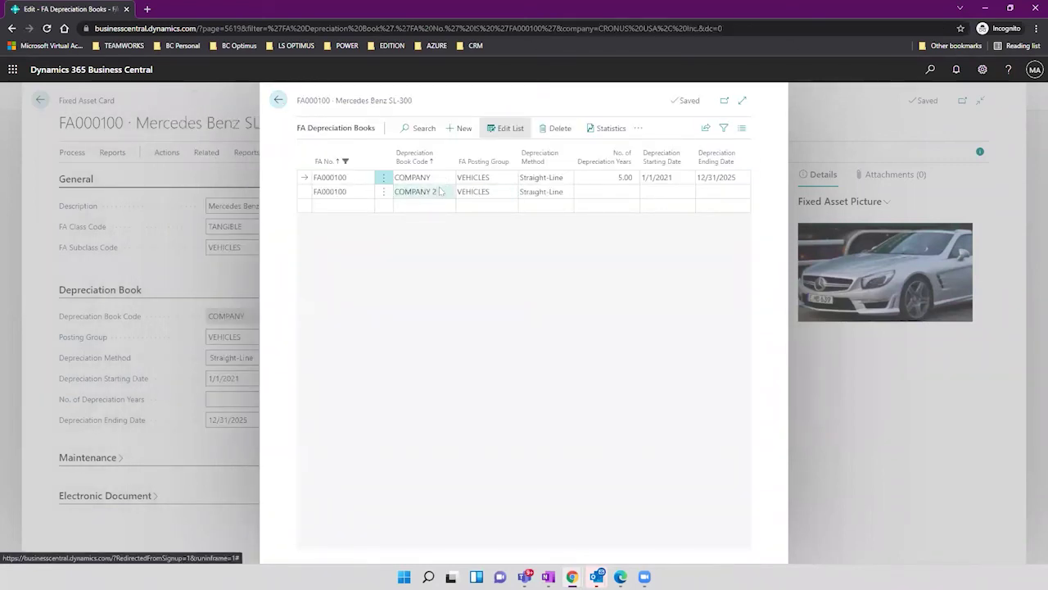
Set the depreciation method of the COMPANY 2 line to Declining-Balance 1.
click(542, 191)
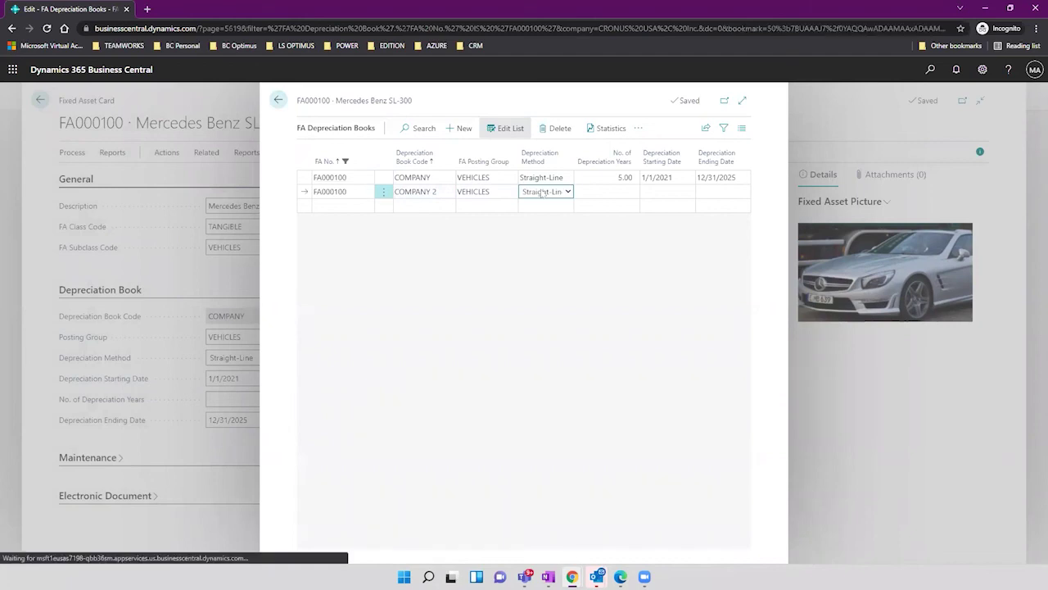
click(542, 193)
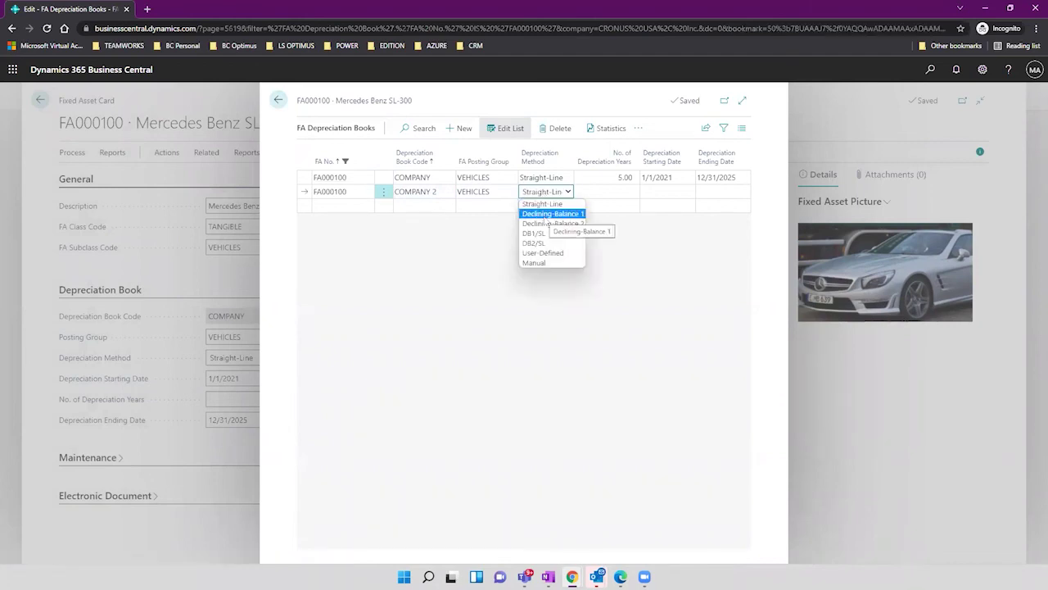
click(547, 215)
click(612, 192)
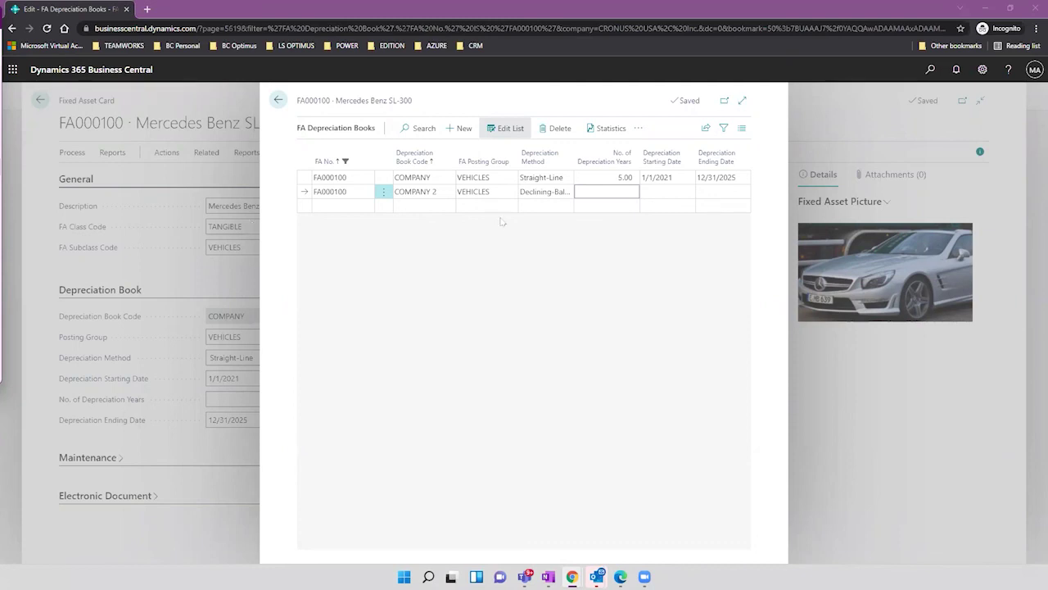
click(565, 193)
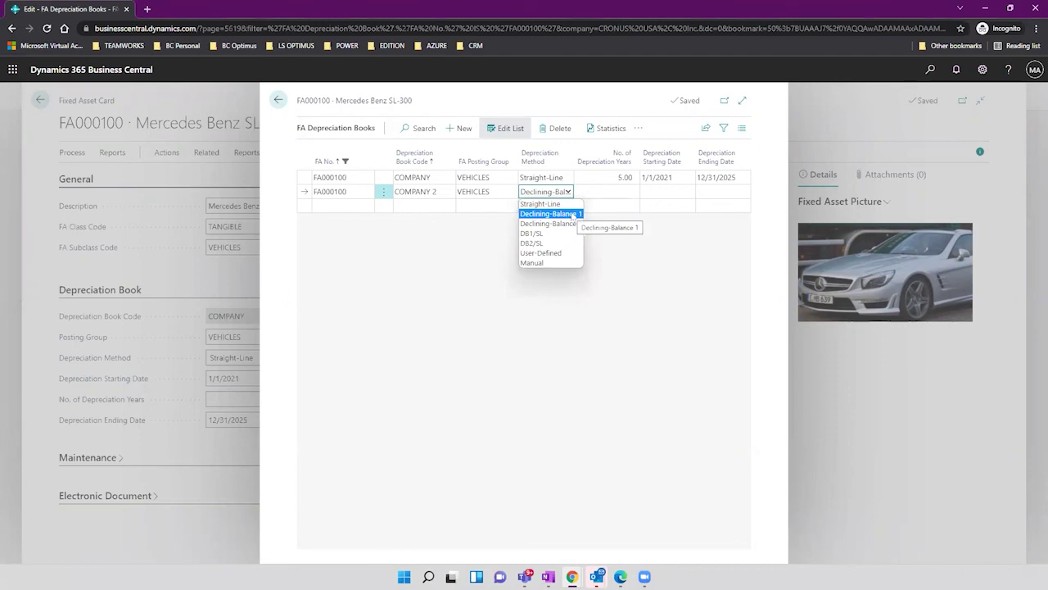
Try to set the number of depreciation years on the COMPANY 2 line to 5, and clear the value again.
click(620, 192)
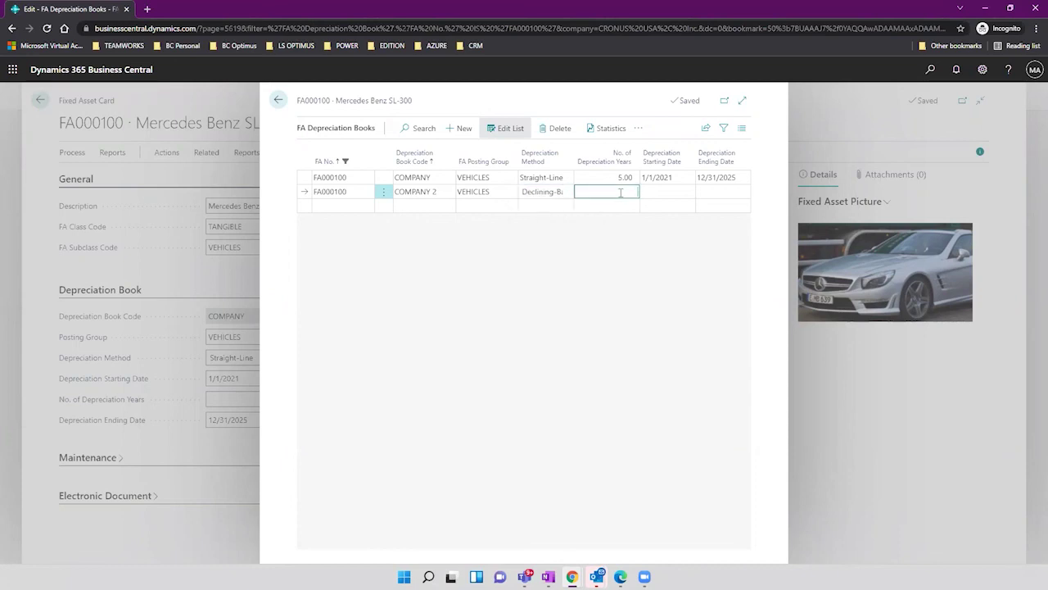
text(5)
key(Tab)
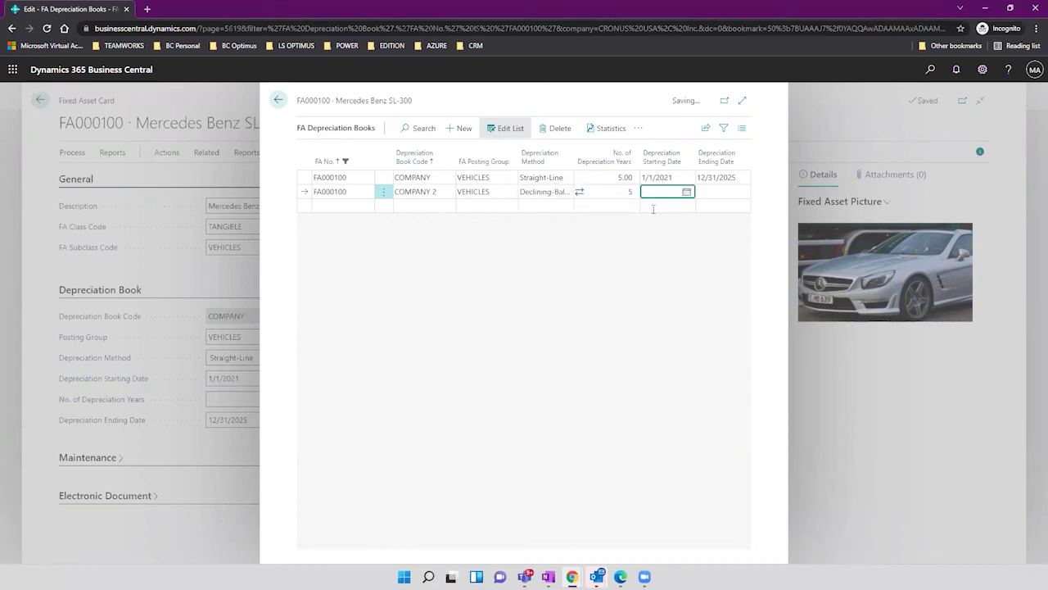
click(686, 207)
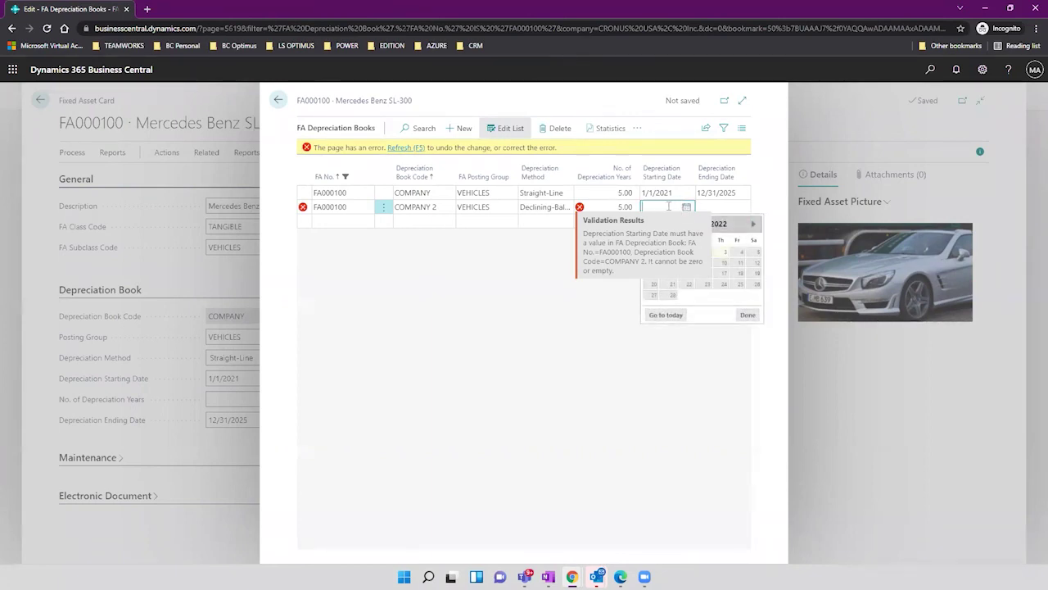
click(668, 206)
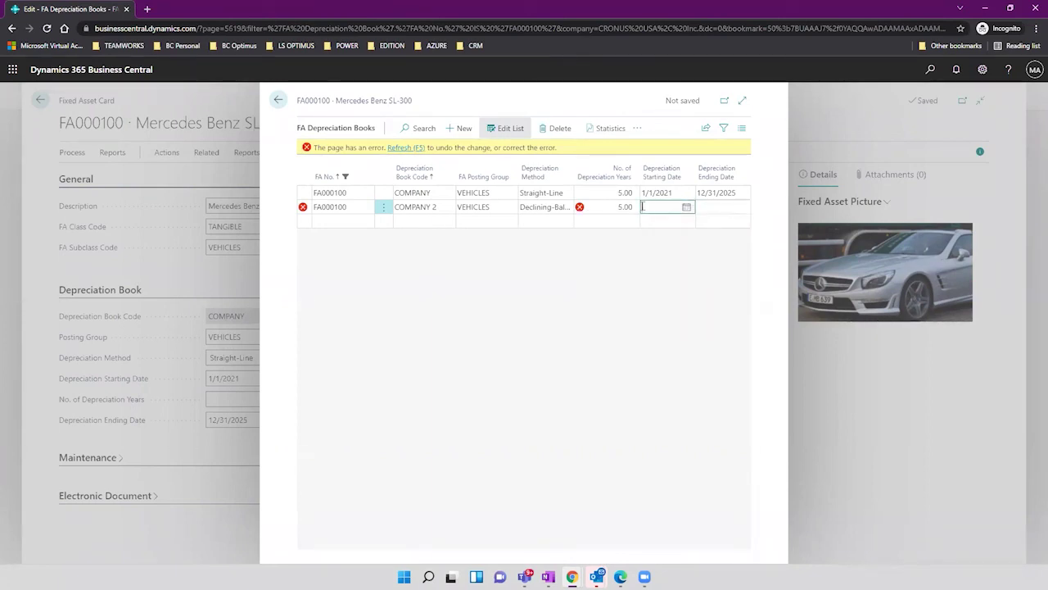
click(622, 207)
key(Delete)
key(Tab)
Set the depreciation starting date of the COMPANY 2 line to 1/1/2021.
click(655, 191)
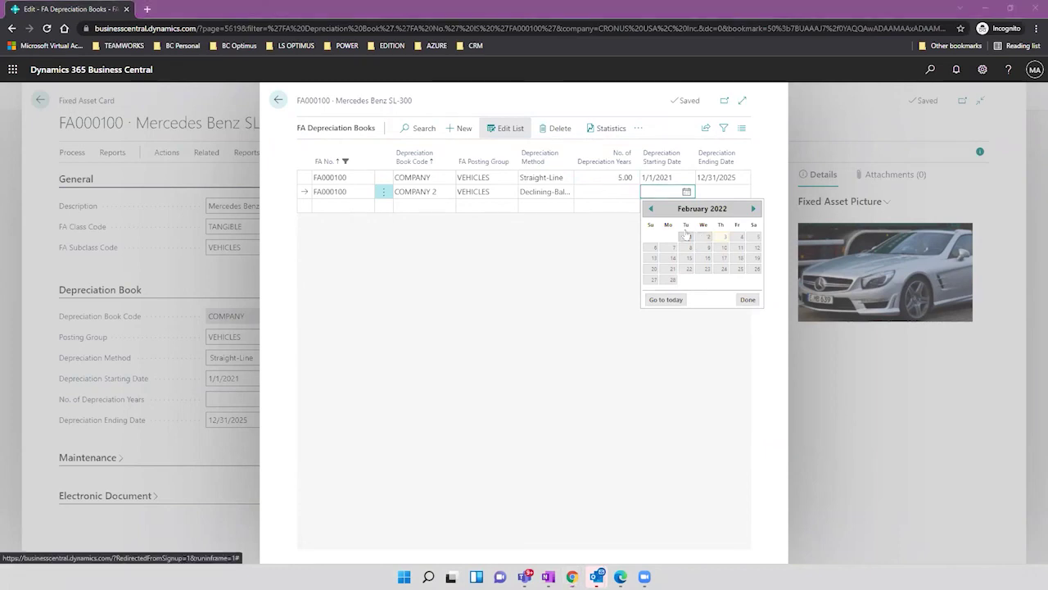
click(664, 192)
text(1/1/2021)
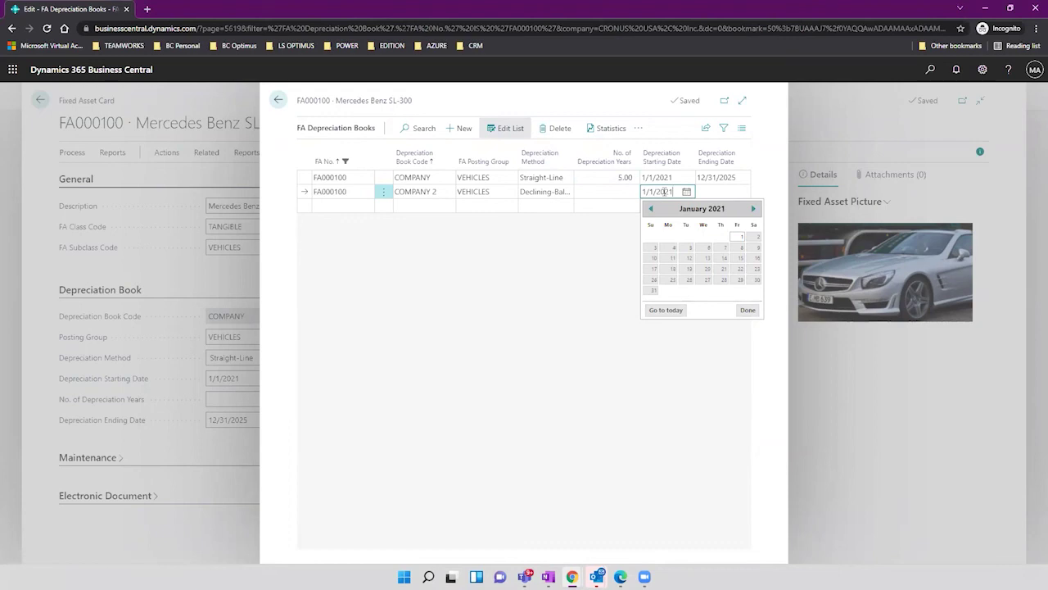
key(Tab)
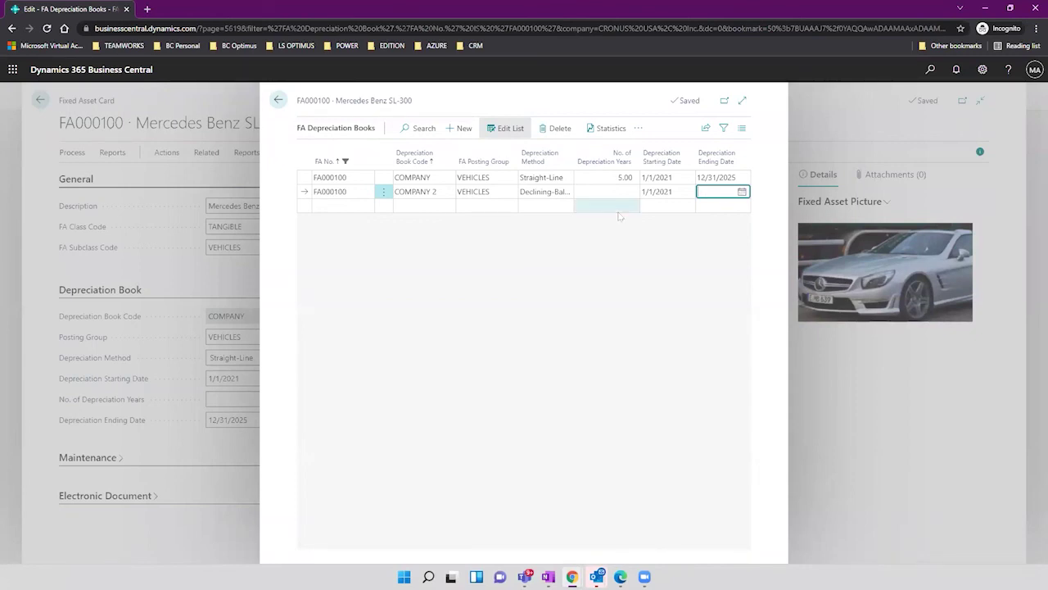
Try to set the depreciation ending date of the COMPANY 2 line to 12/31/2025, and clear the date again.
text(2/31/2025)
key(Return)
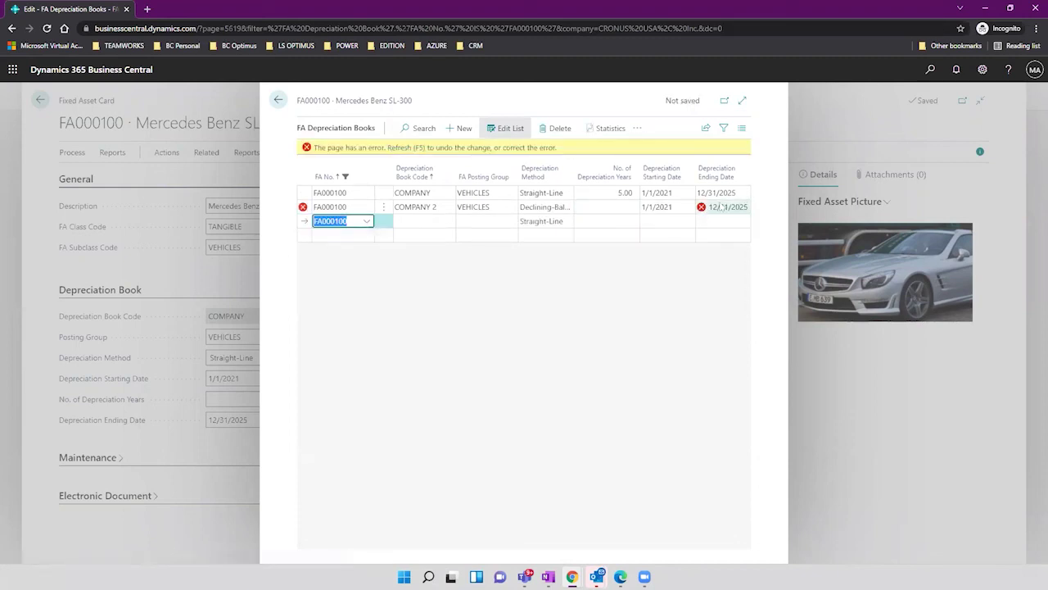
click(720, 206)
key(Delete)
key(Return)
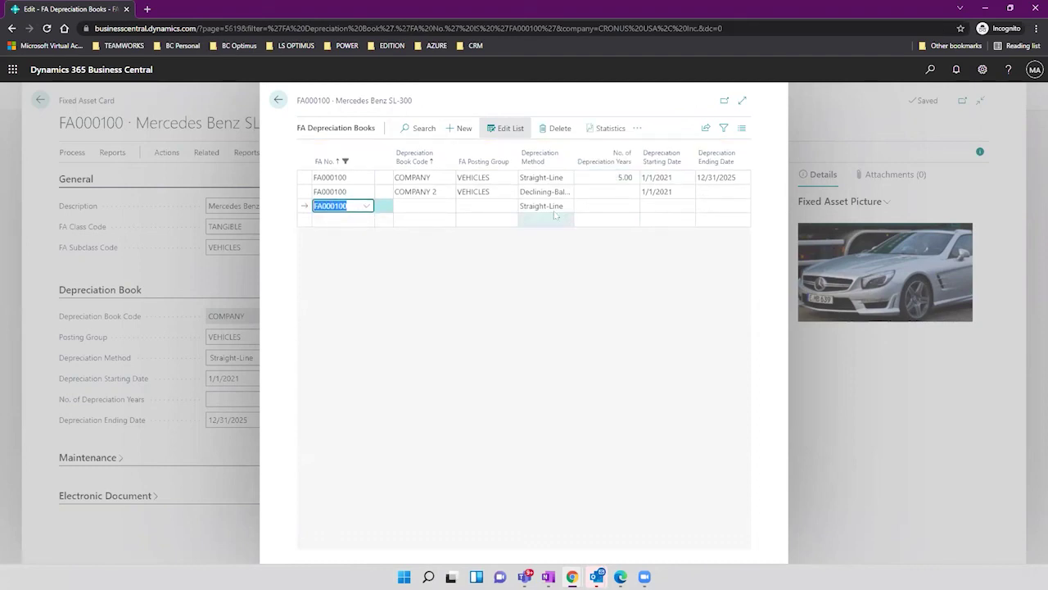
Expand the FA Depreciation Books page and start personalizing it, opening the list of fields that can be added.
click(555, 191)
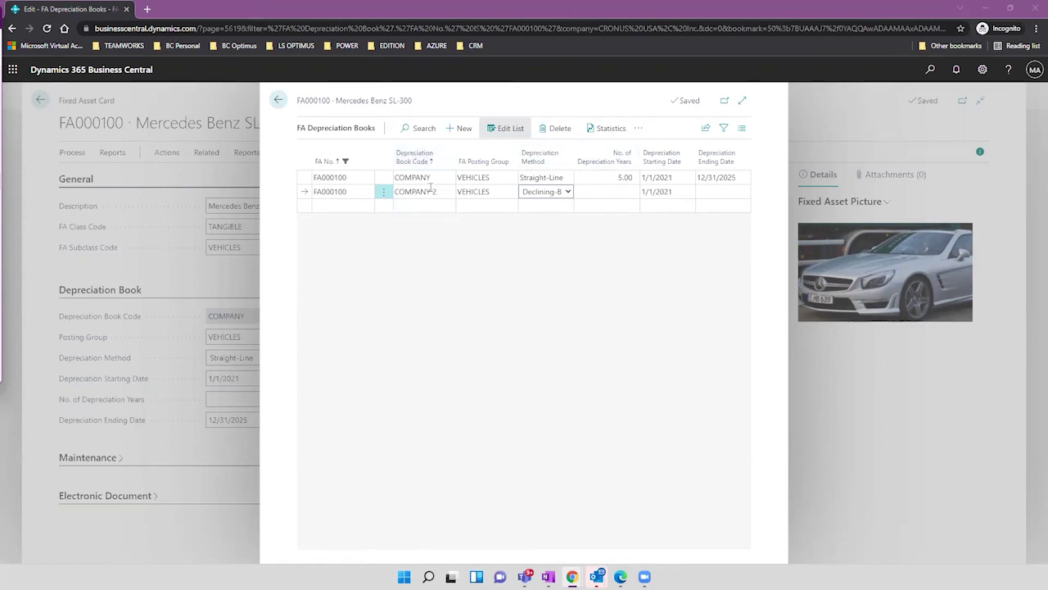
click(432, 191)
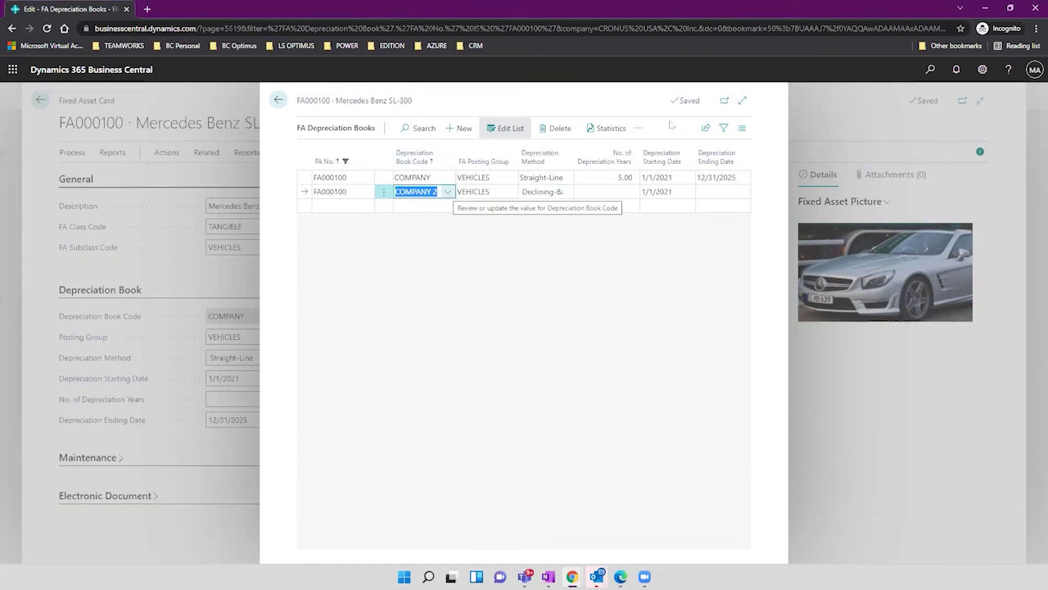
click(742, 100)
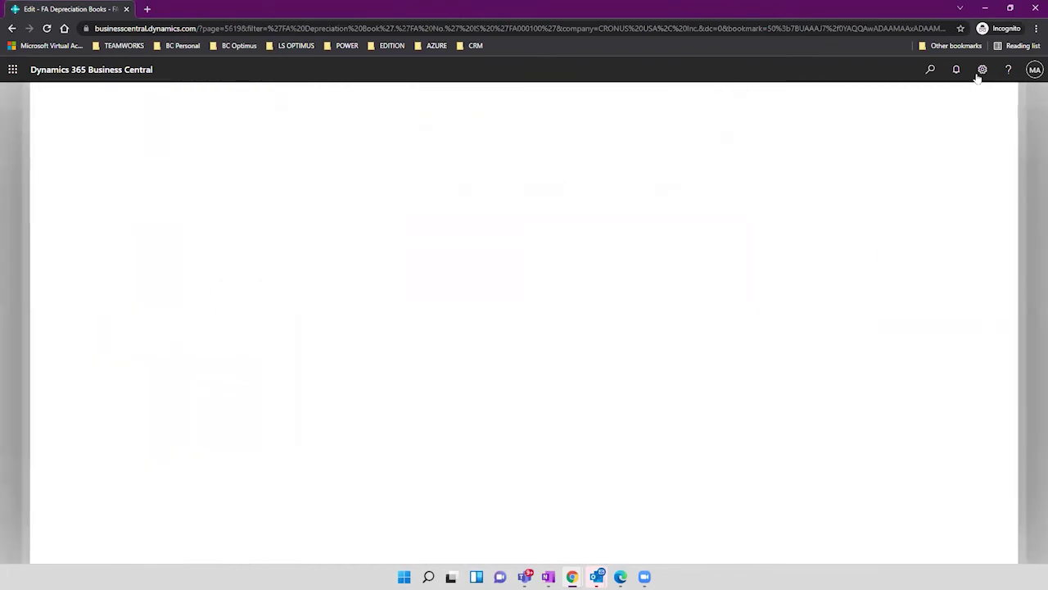
click(982, 69)
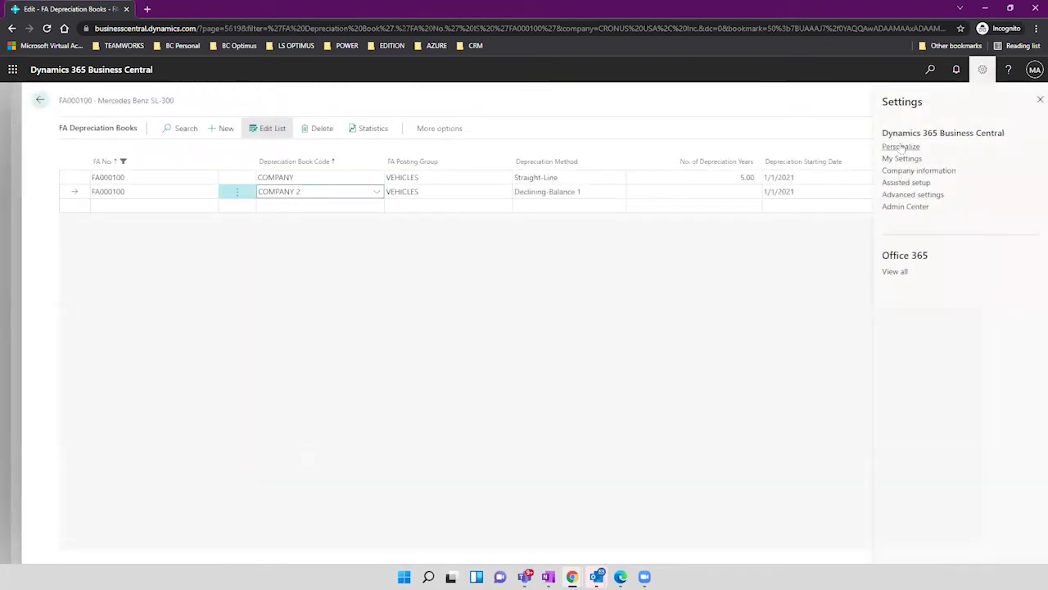
click(901, 146)
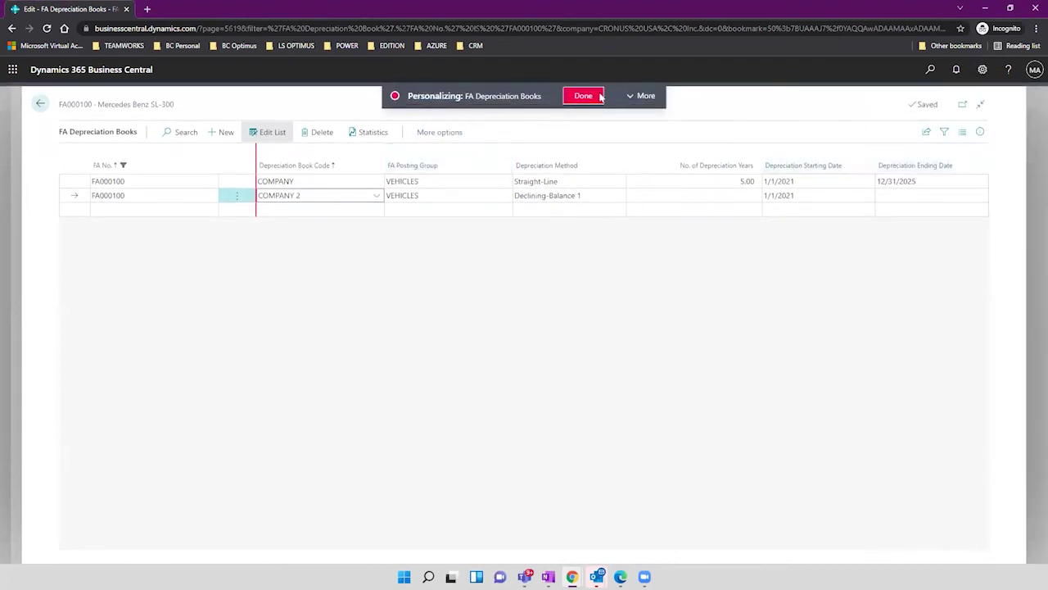
click(644, 96)
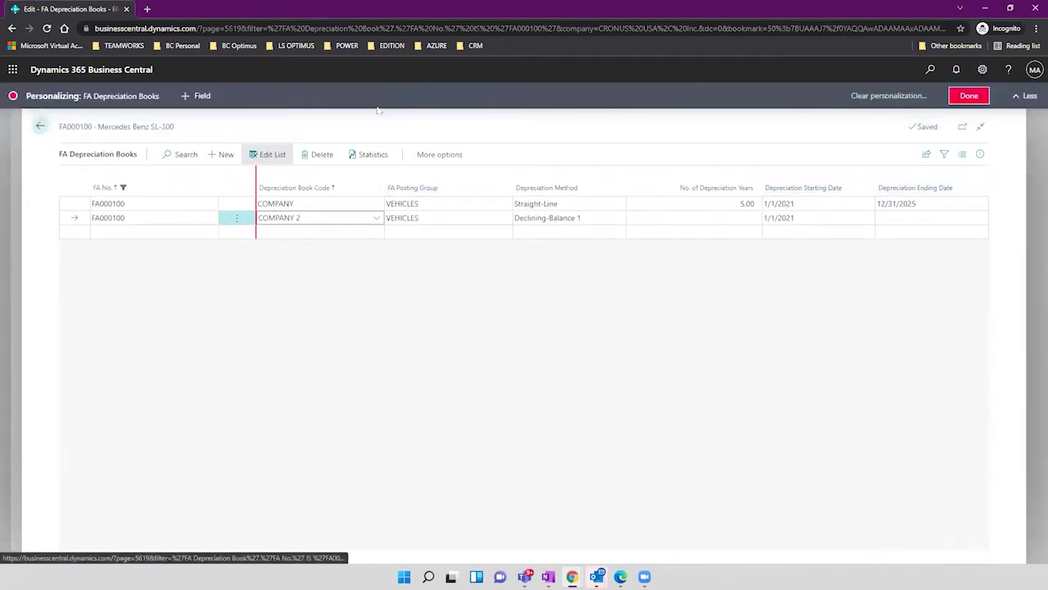
click(202, 97)
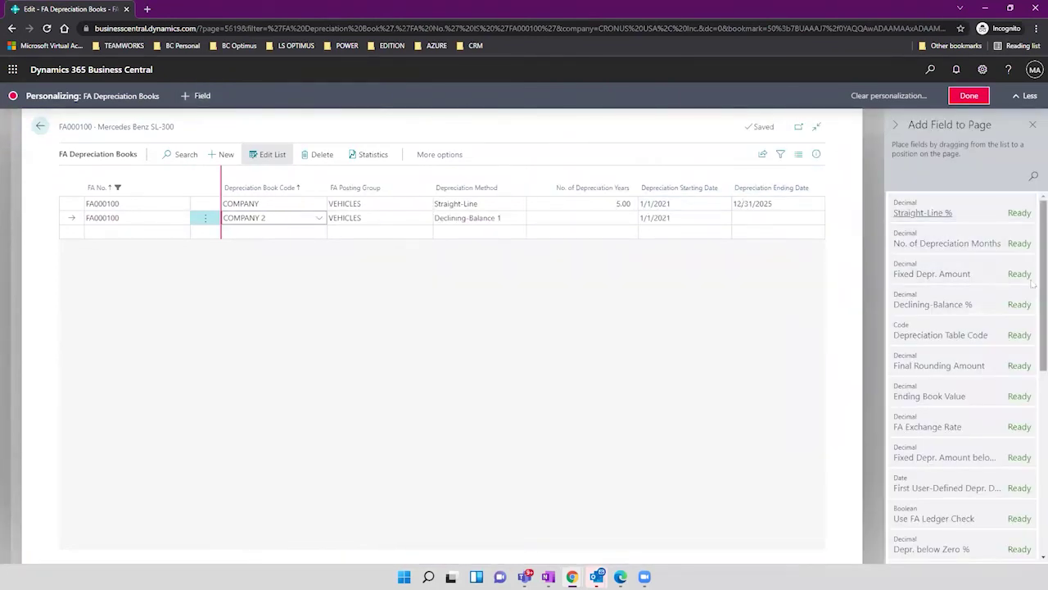
Look through the whole list of fields available for the depreciation books page, and close the list without adding any.
scroll(1033, 327, down, 2)
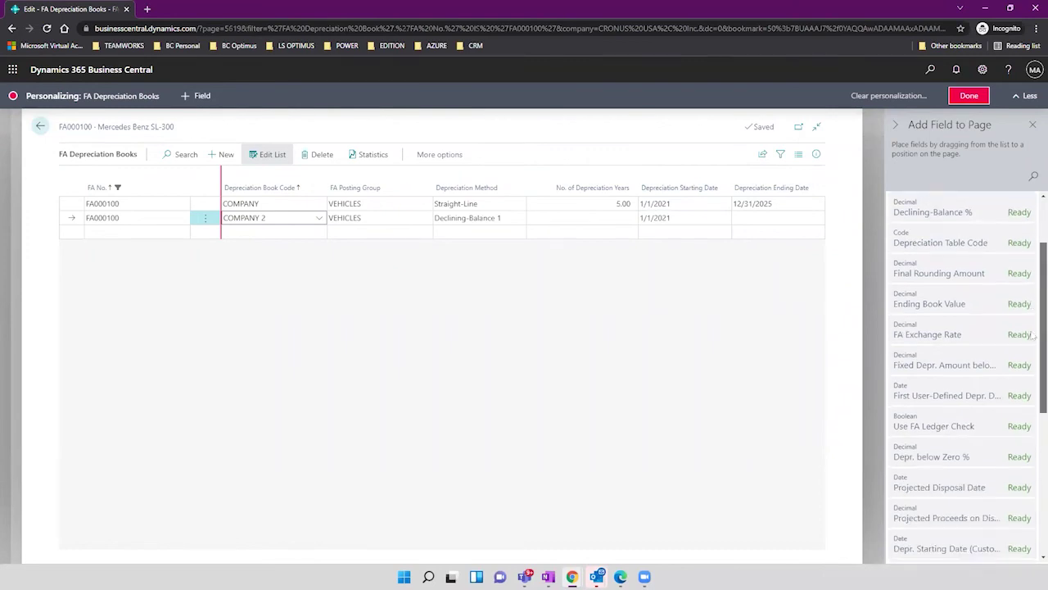
scroll(1032, 337, down, 3)
scroll(1033, 380, down, 3)
scroll(1034, 434, down, 3)
scroll(1033, 475, down, 1)
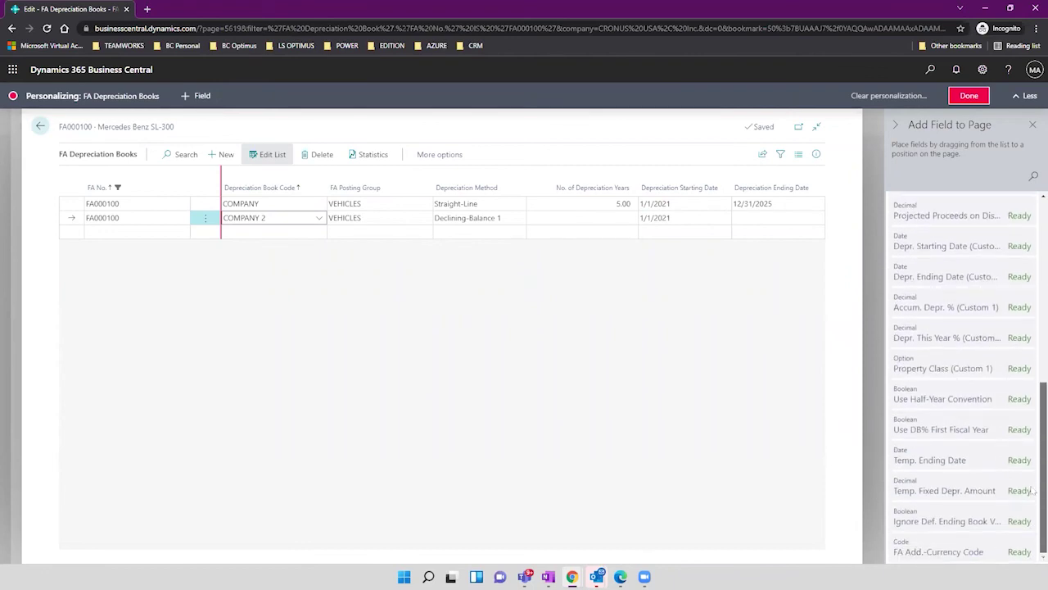
scroll(1034, 475, up, 3)
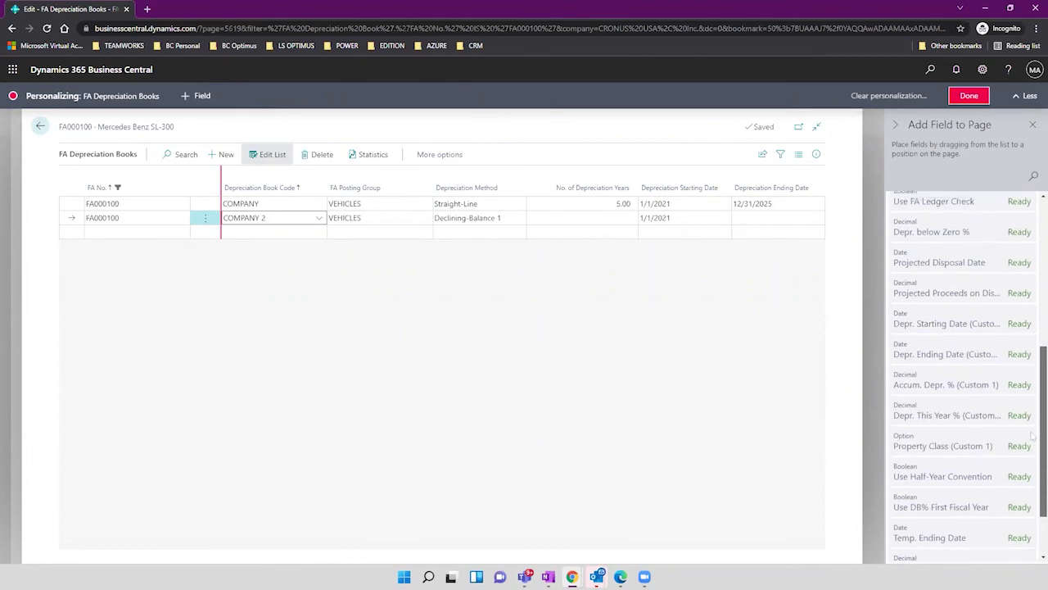
scroll(1032, 431, up, 4)
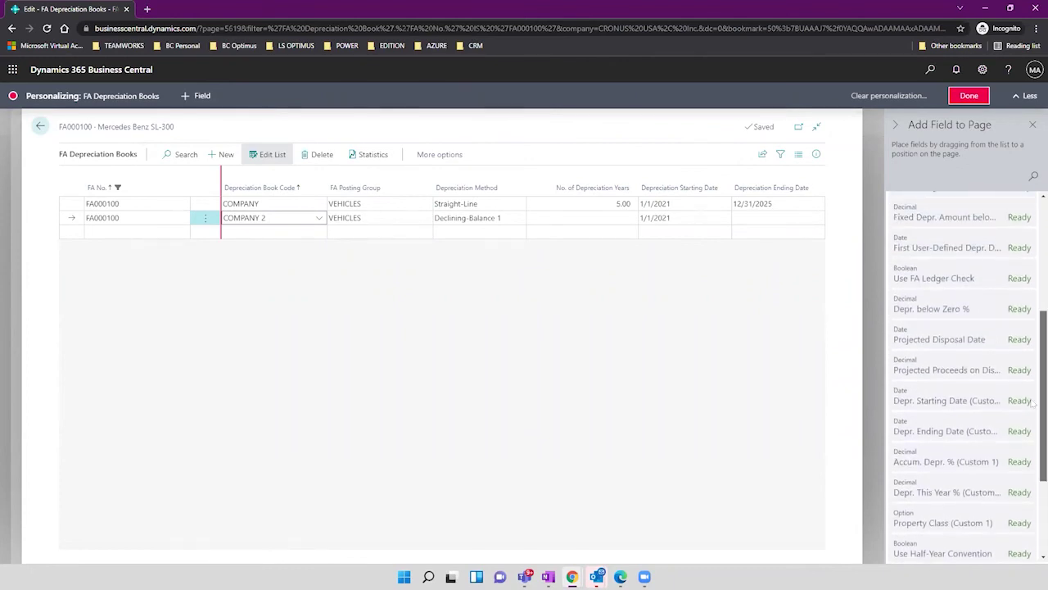
scroll(1033, 371, up, 5)
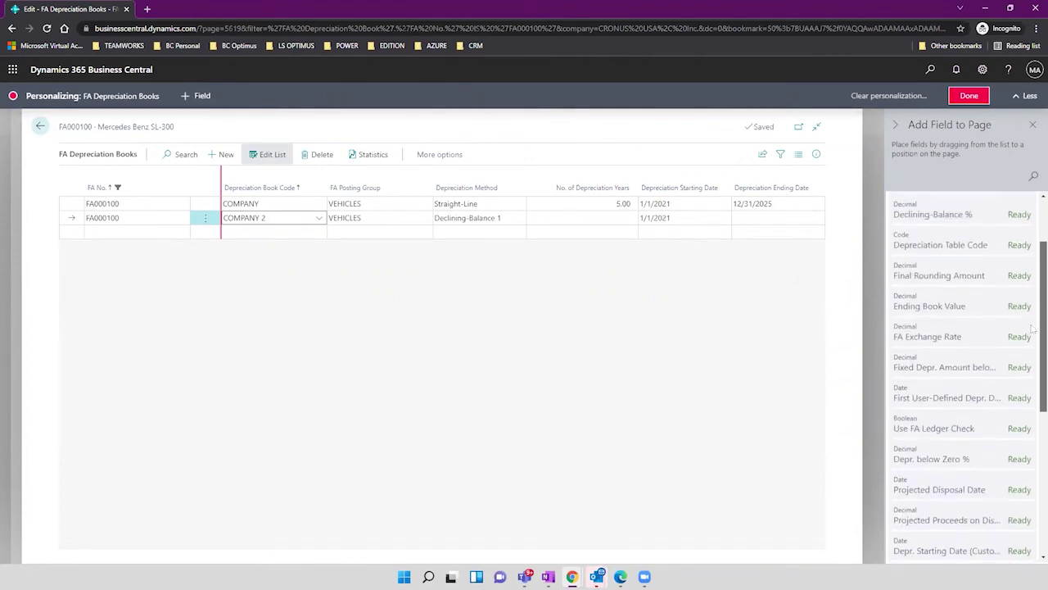
scroll(1034, 305, up, 2)
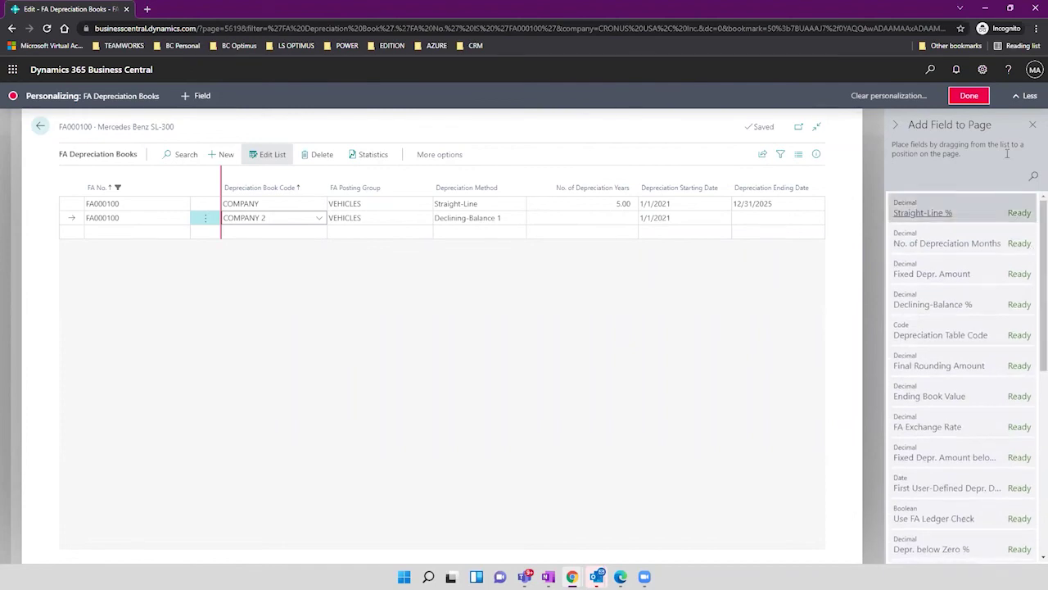
click(1033, 126)
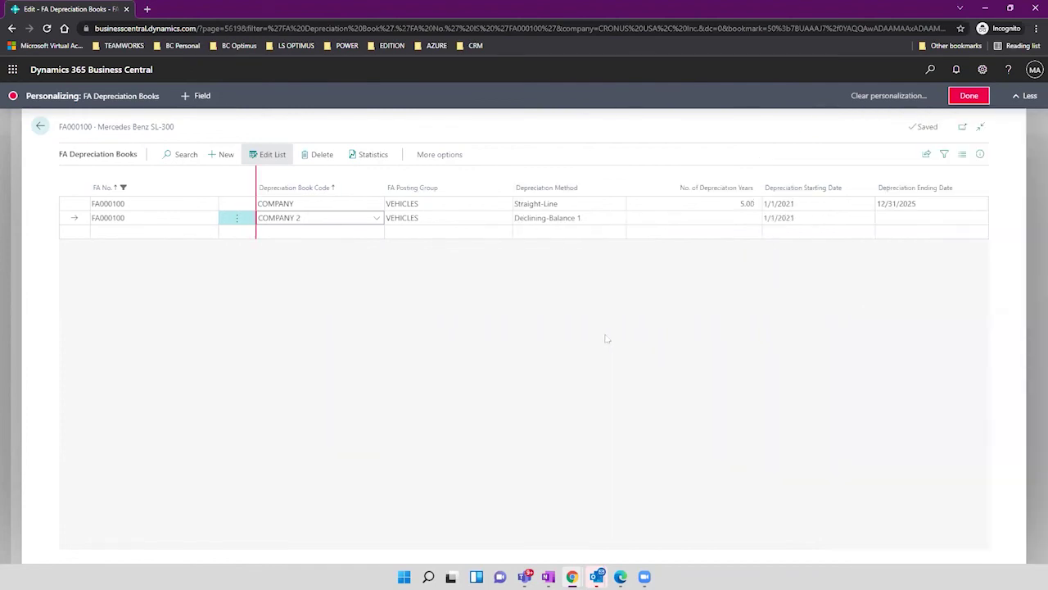
Check the related Depr. Book actions of the FA Depreciation Books page, and finish personalizing.
click(441, 154)
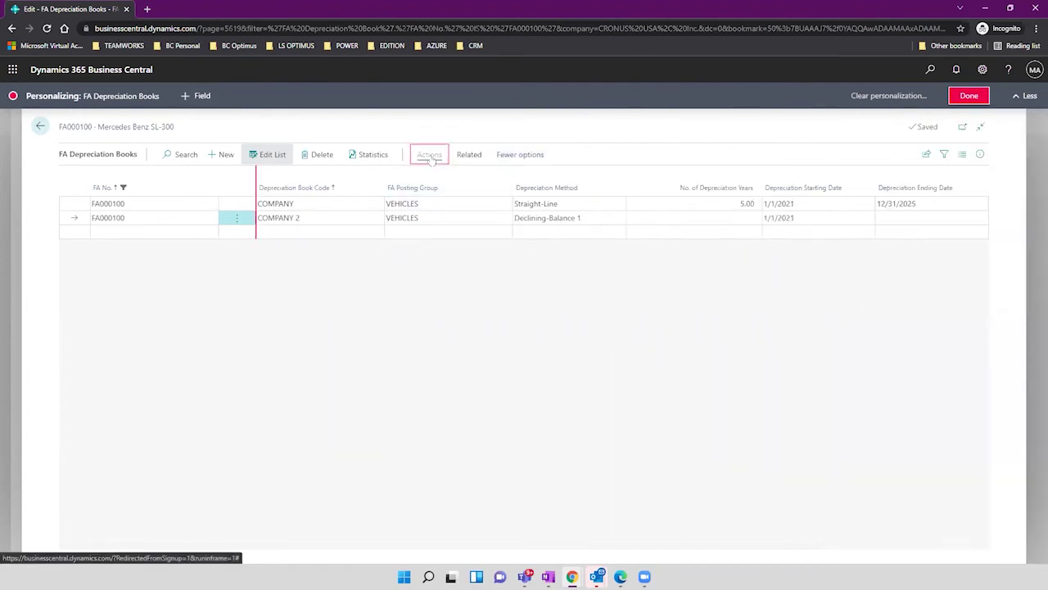
click(468, 153)
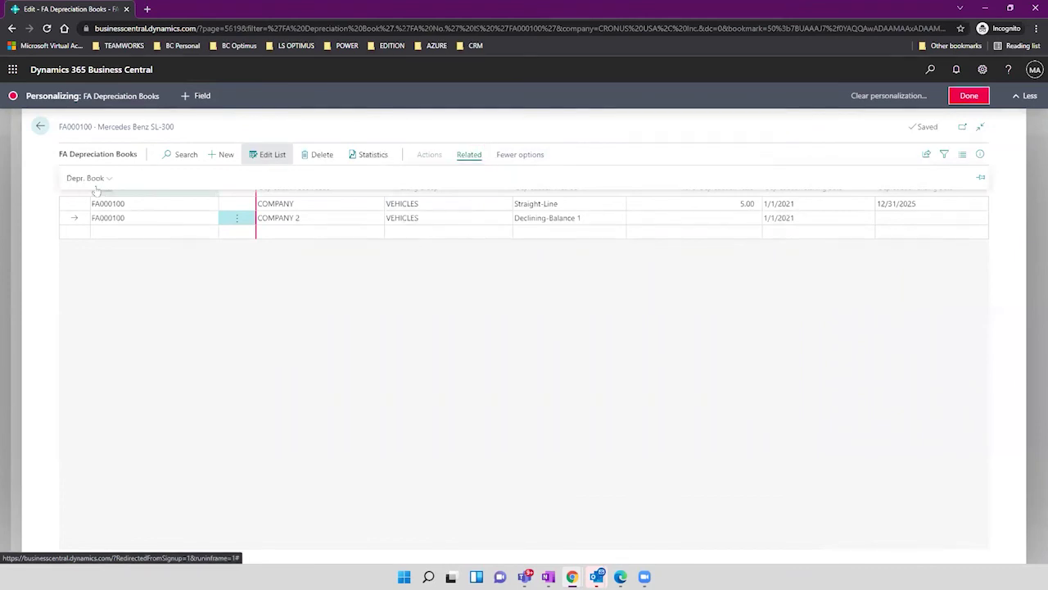
click(90, 179)
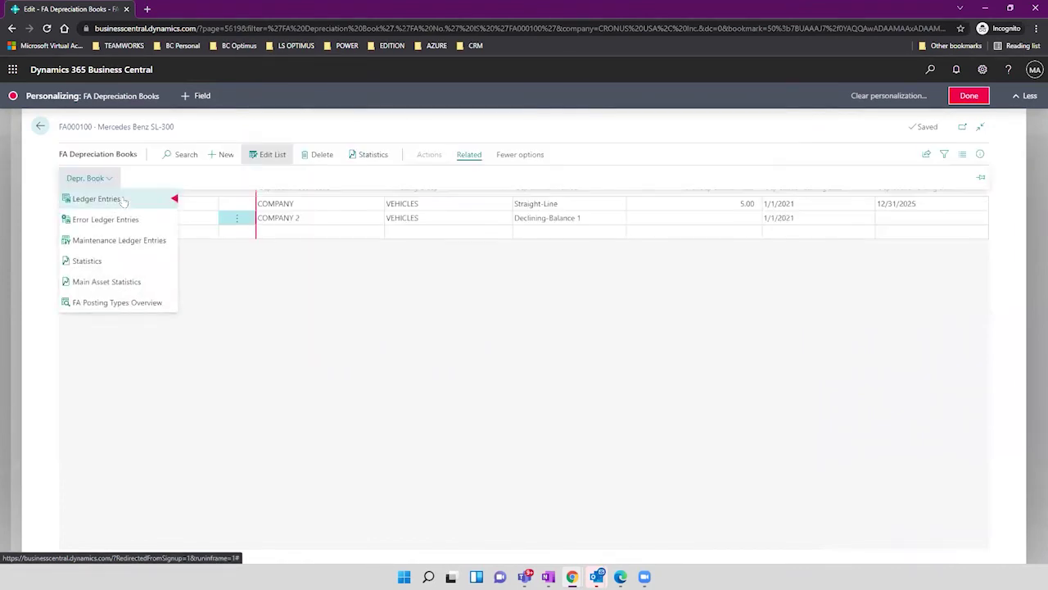
click(636, 336)
click(969, 95)
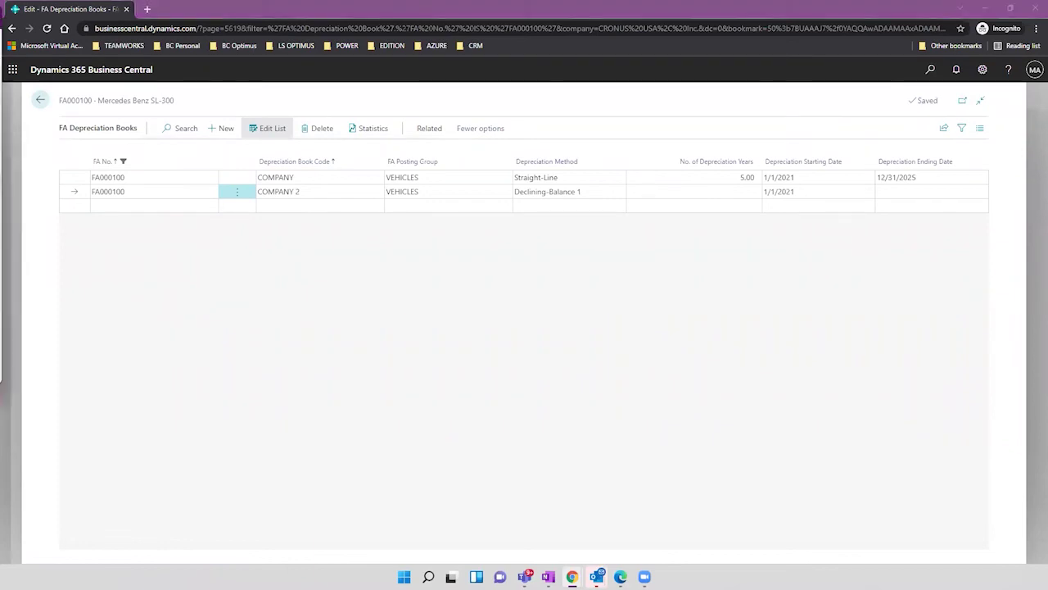
Return to the Mercedes Benz SL-300 fixed asset card and reopen its depreciation books through the related fixed asset actions.
click(41, 101)
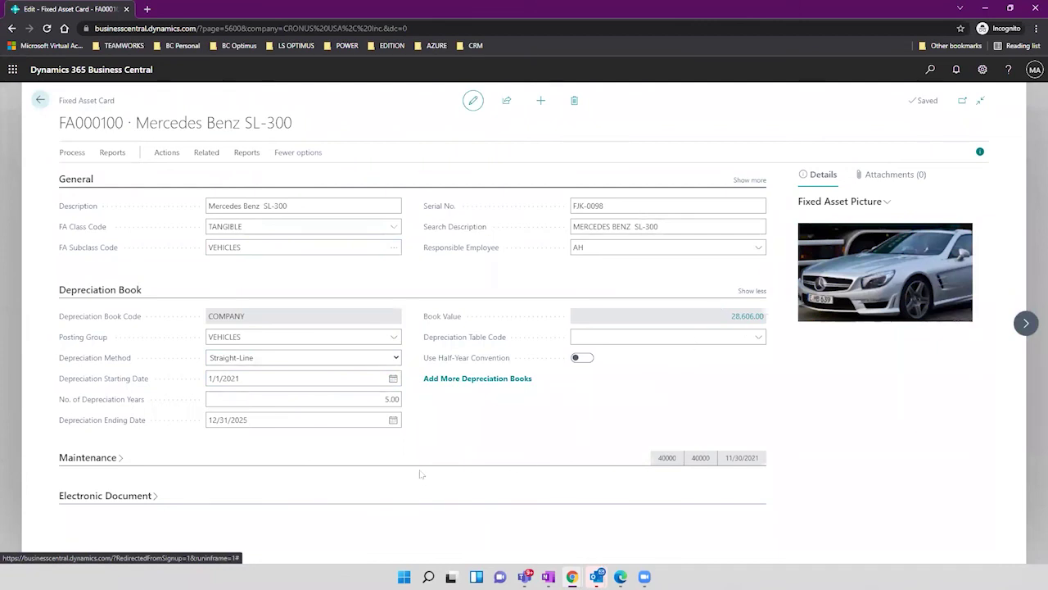
click(114, 153)
click(208, 150)
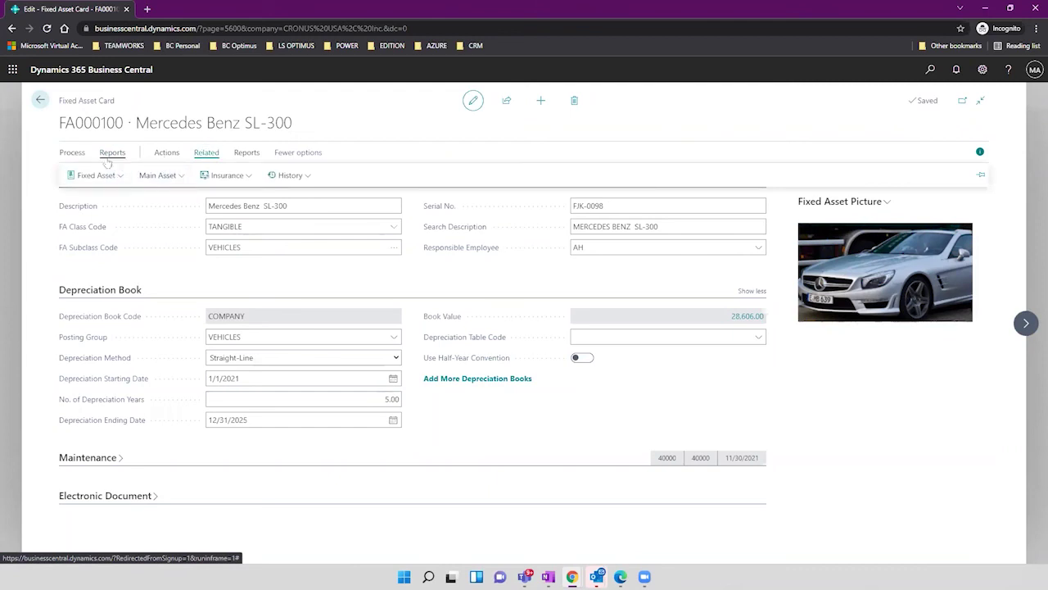
click(102, 175)
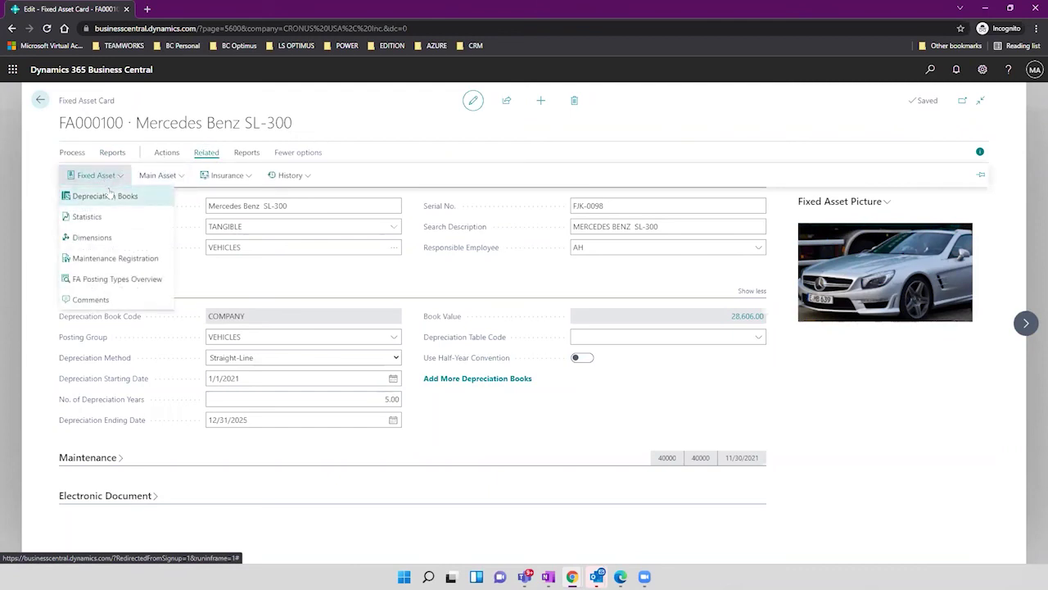
click(105, 195)
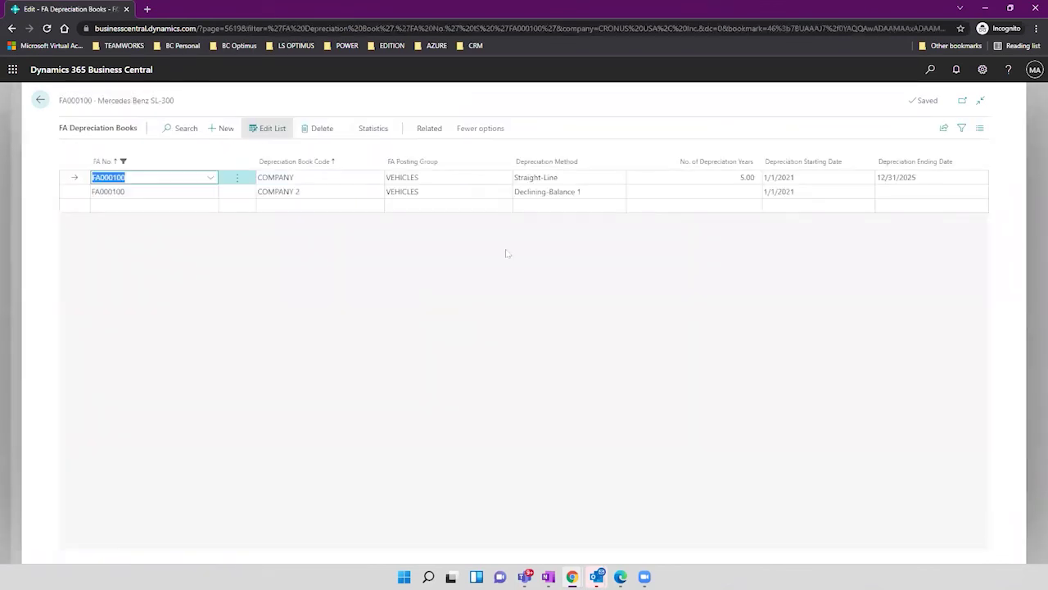
Open the COMPANY 2 depreciation book card for editing from the full depreciation book list of its line.
click(438, 194)
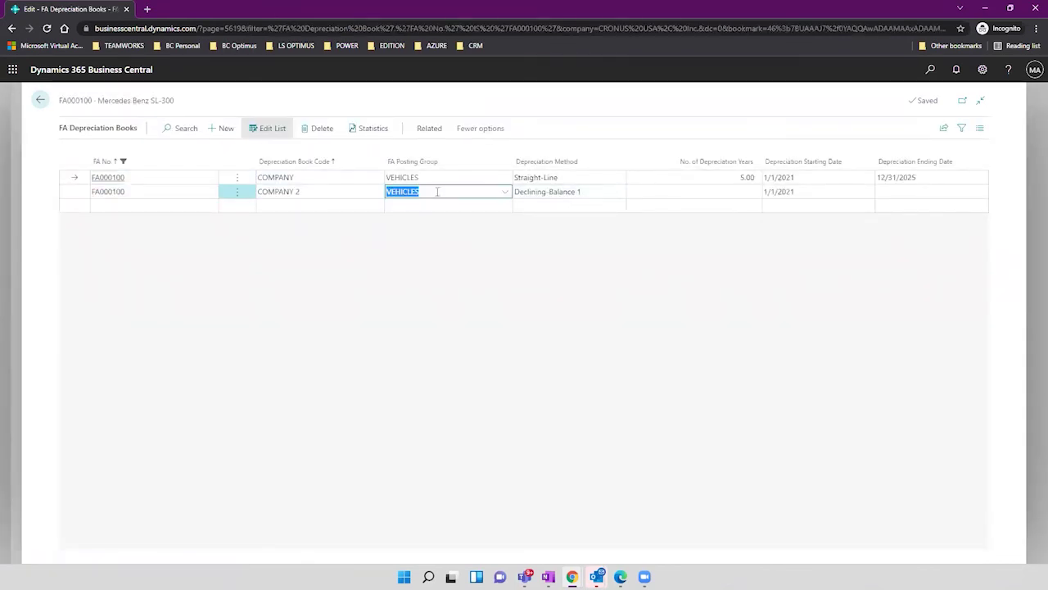
click(353, 193)
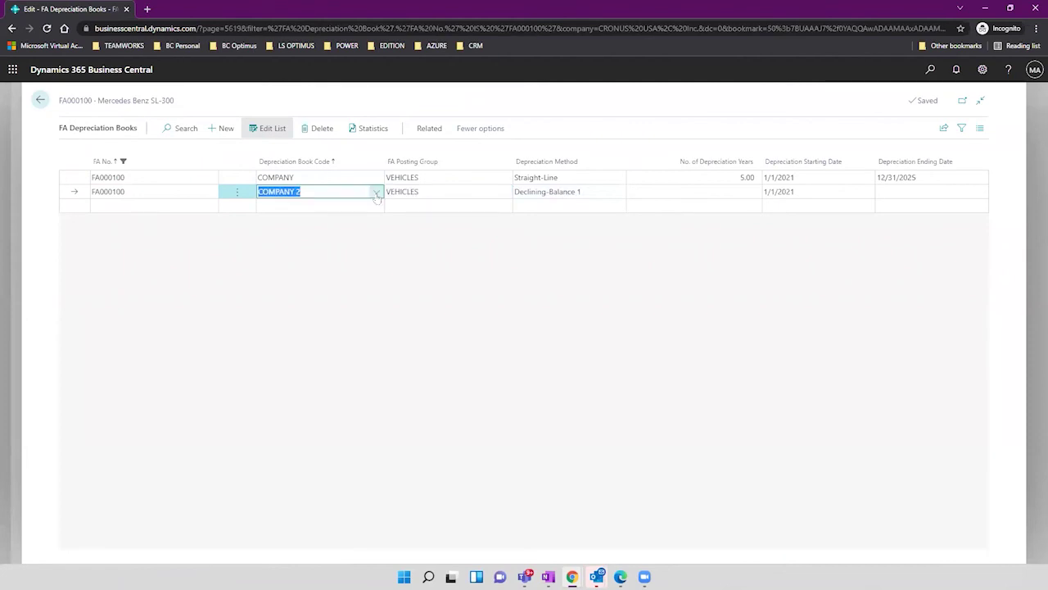
click(377, 193)
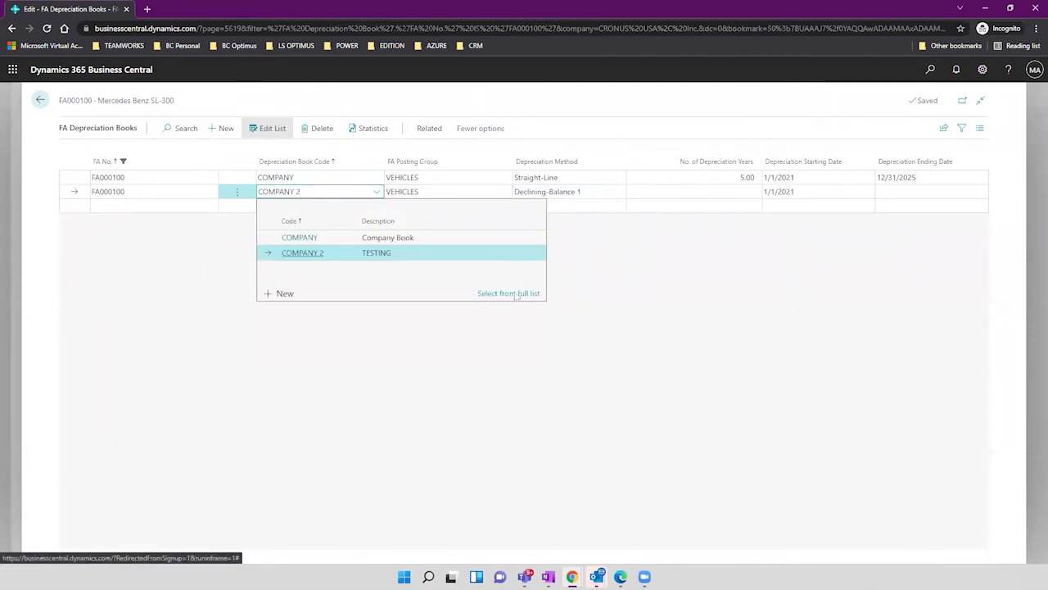
click(516, 294)
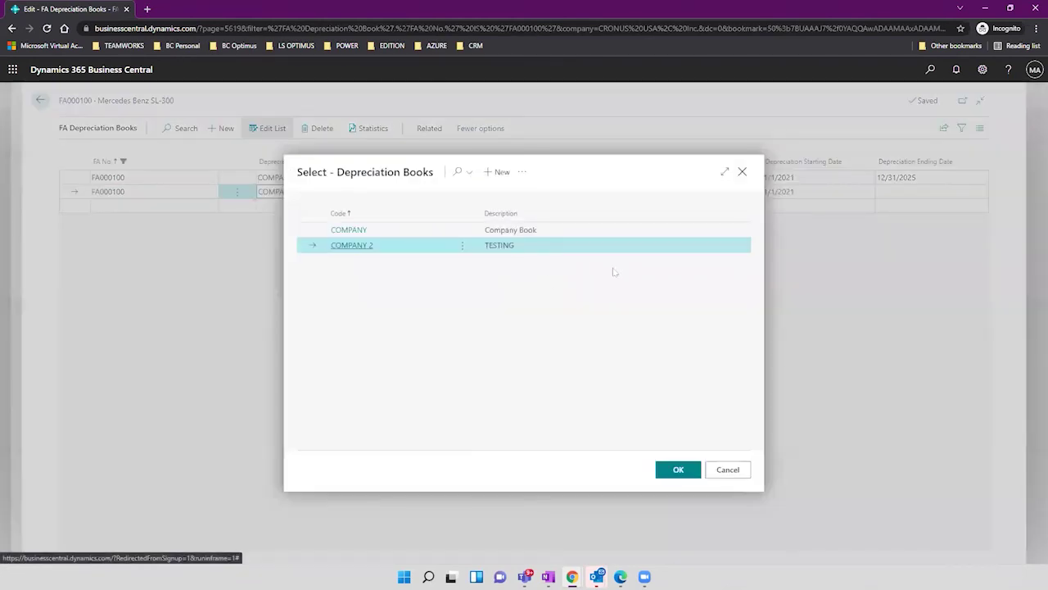
click(522, 172)
mouse_move(557, 192)
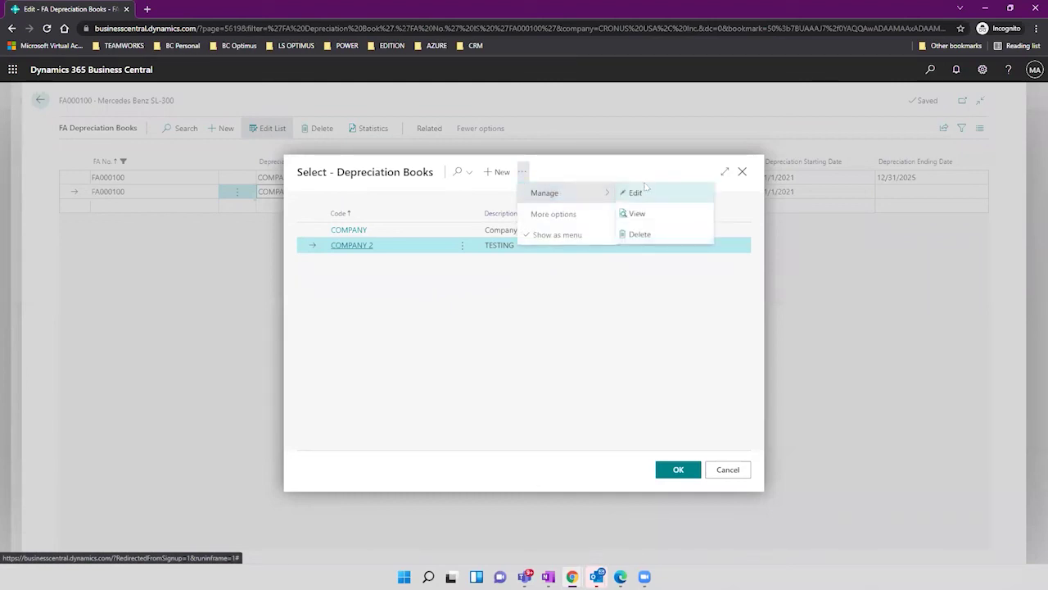
click(637, 191)
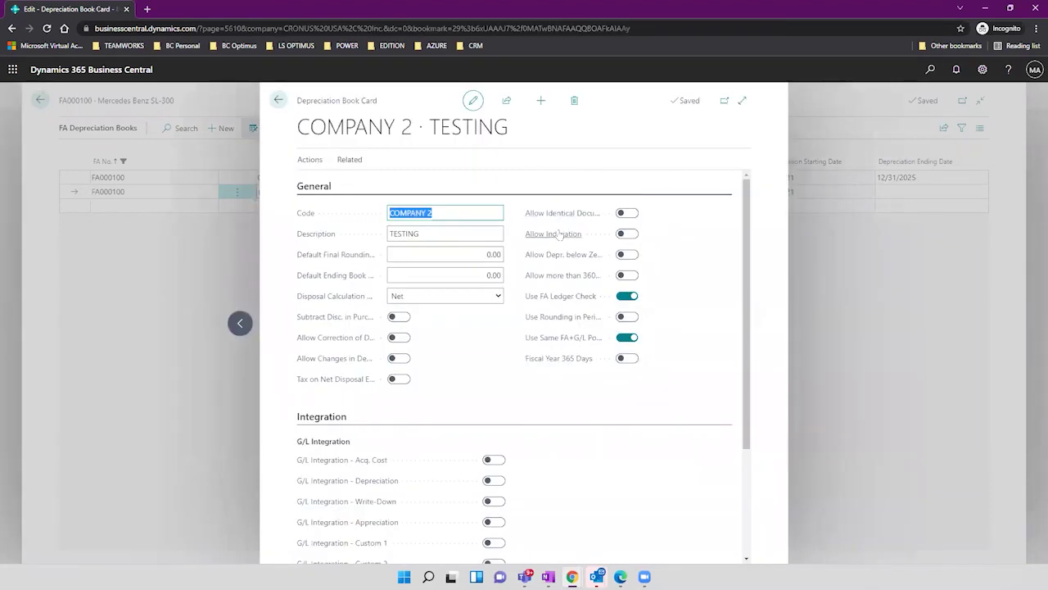
Review the General, Integration and Duplication settings of the COMPANY 2 depreciation book, and return to the asset's depreciation books without reselecting a book.
mouse_move(560, 260)
drag(745, 331, 739, 506)
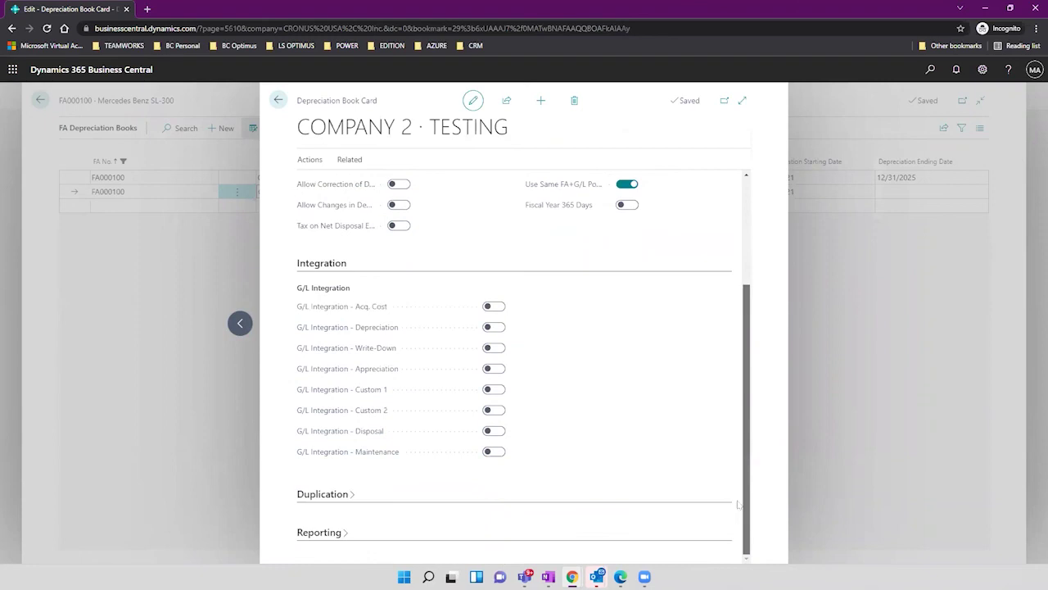
click(350, 496)
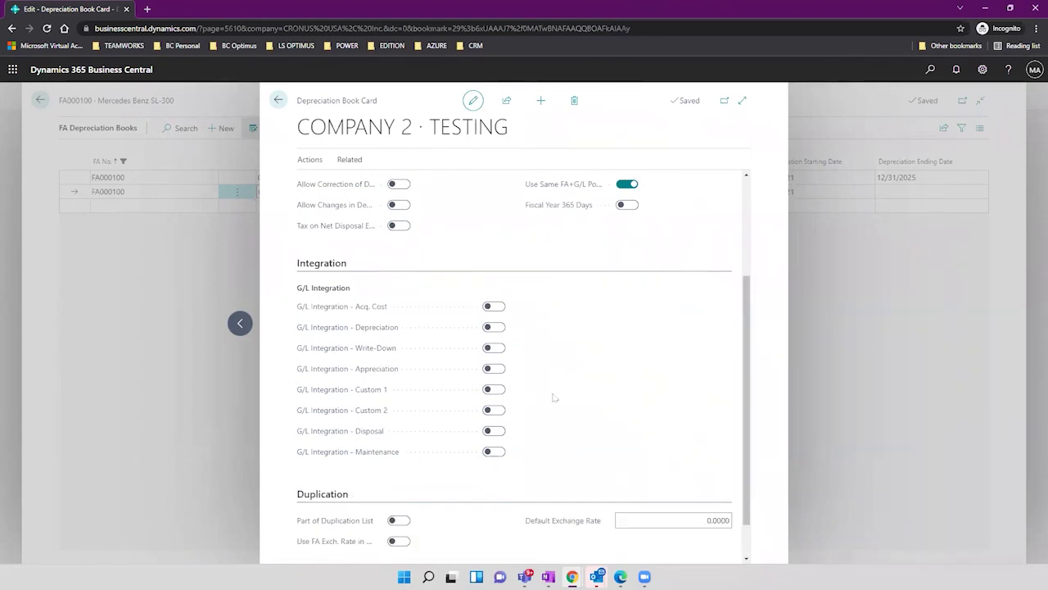
click(550, 521)
click(279, 100)
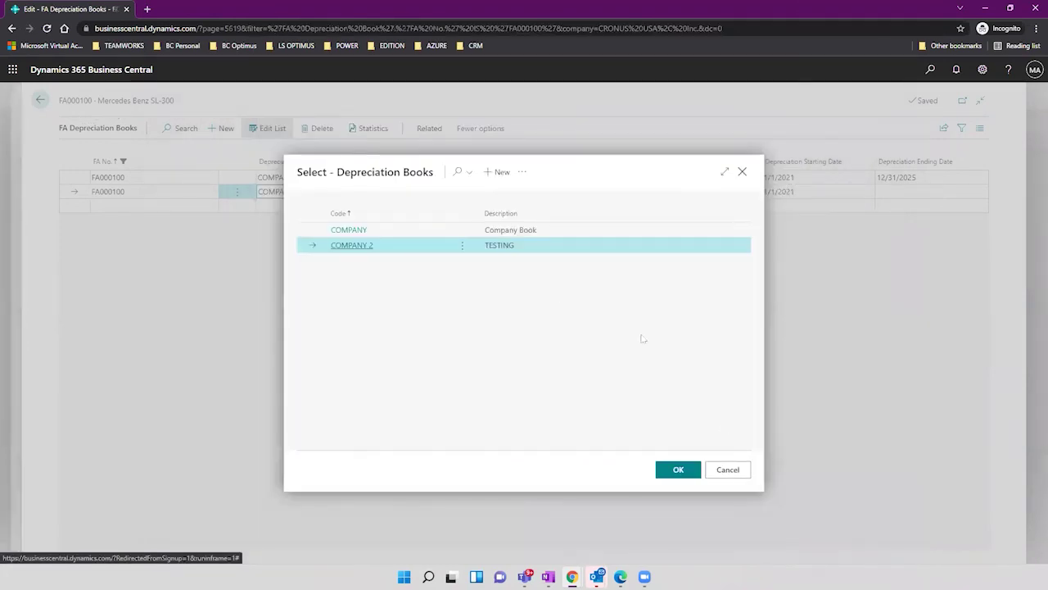
click(724, 469)
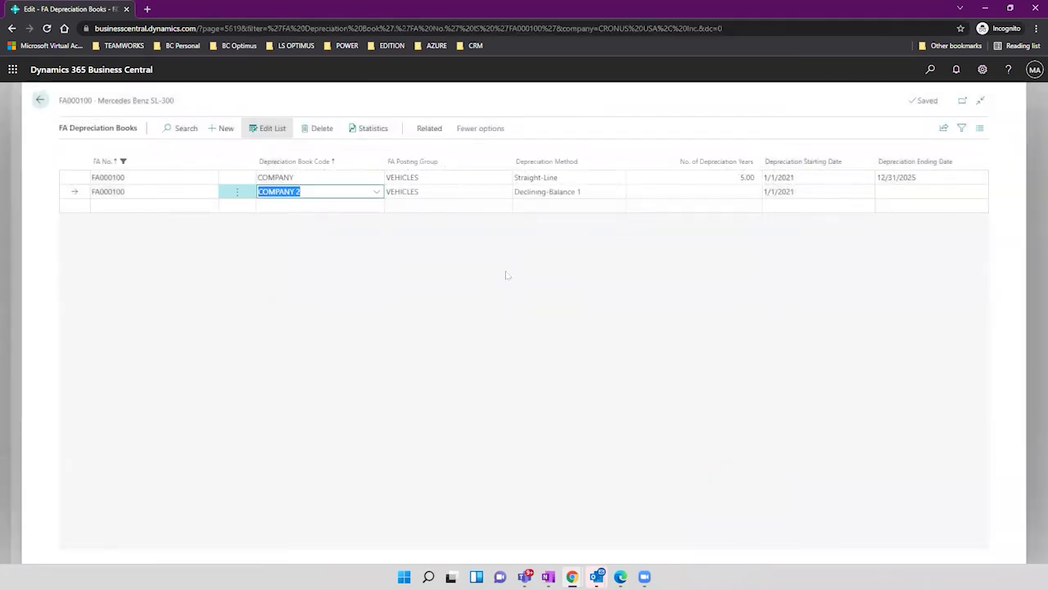
Set the depreciation method of the COMPANY 2 line to Declining-Balance 2.
click(541, 195)
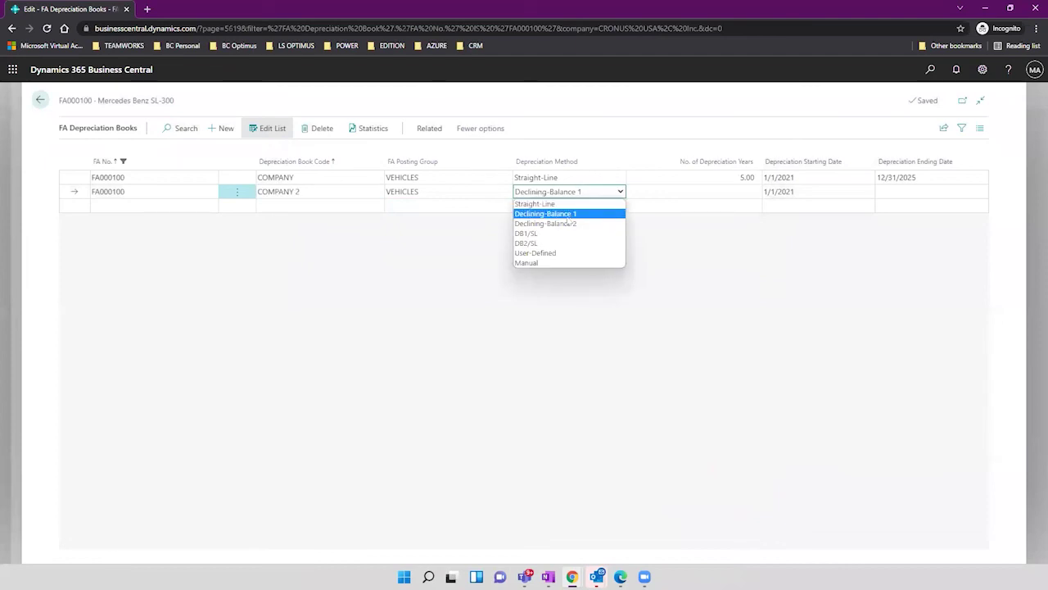
click(568, 222)
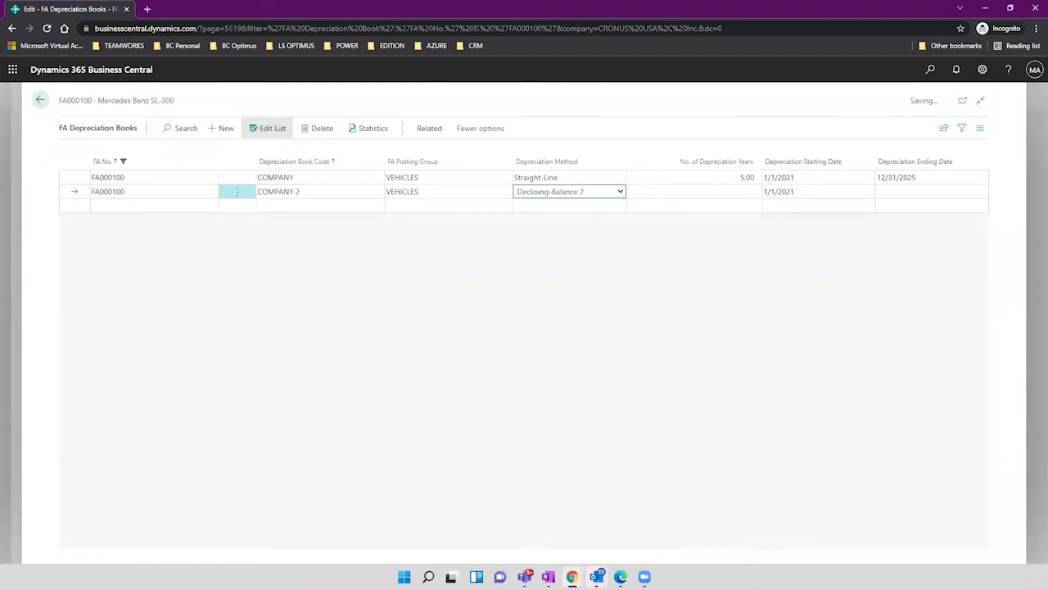
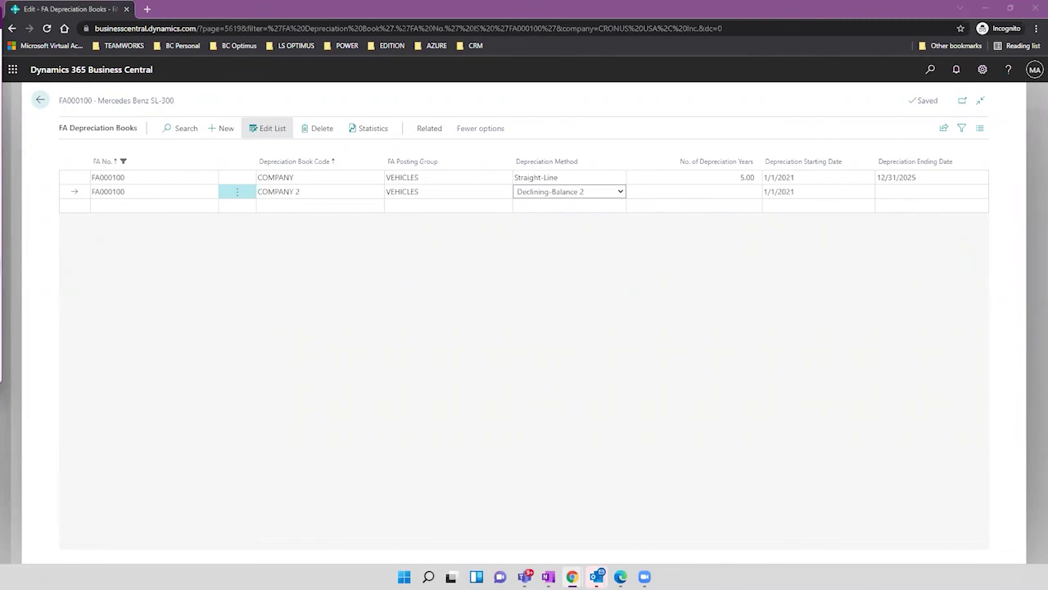
Personalize the asset's depreciation books list by adding the Declining-Balance % column between No. of Depreciation Years and Depreciation Starting Date.
click(454, 339)
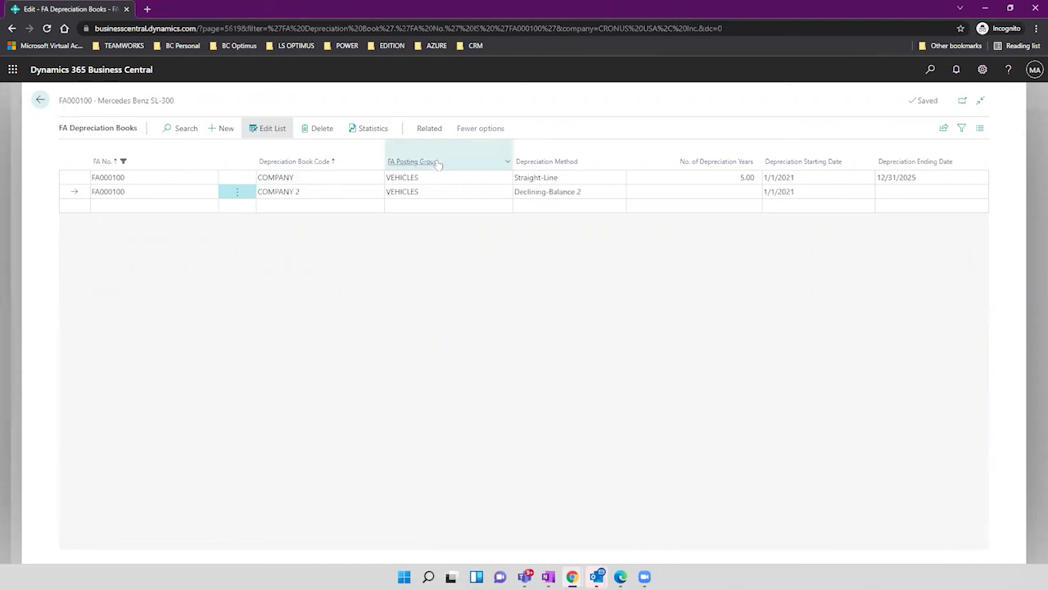
click(982, 69)
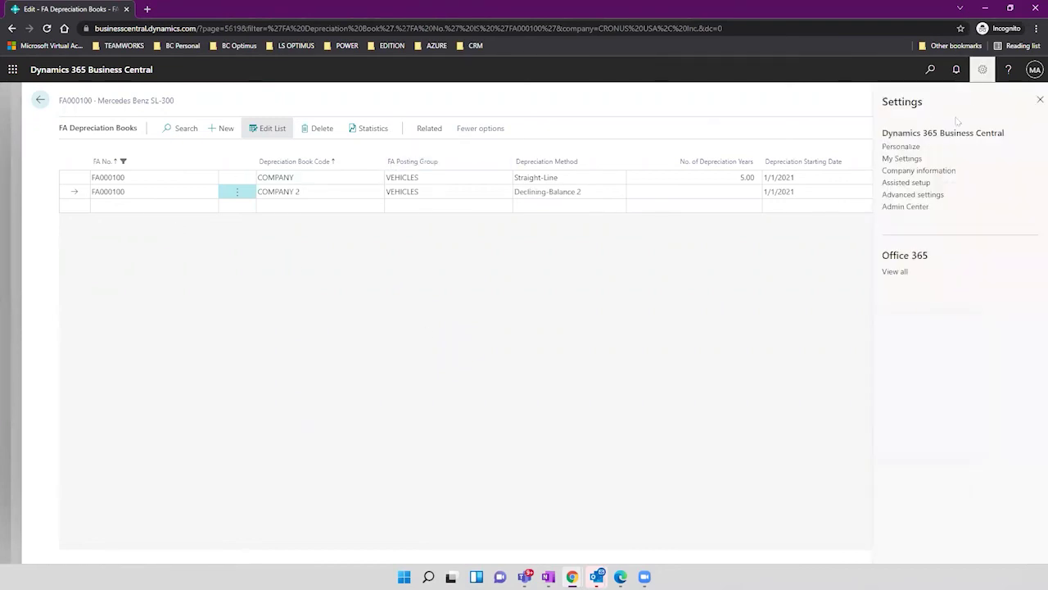
click(900, 146)
click(193, 97)
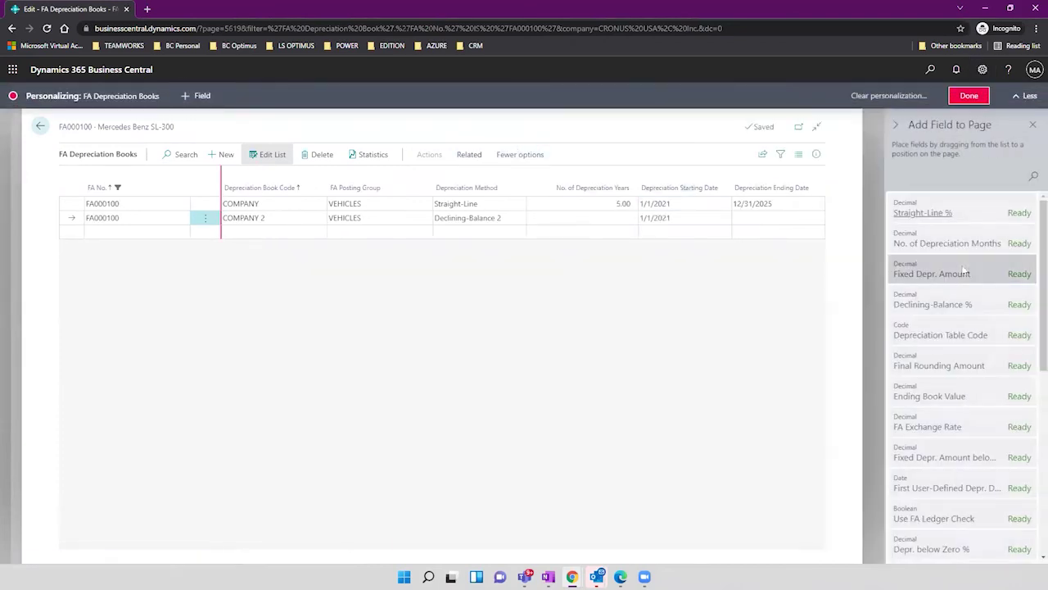
drag(954, 304, 642, 187)
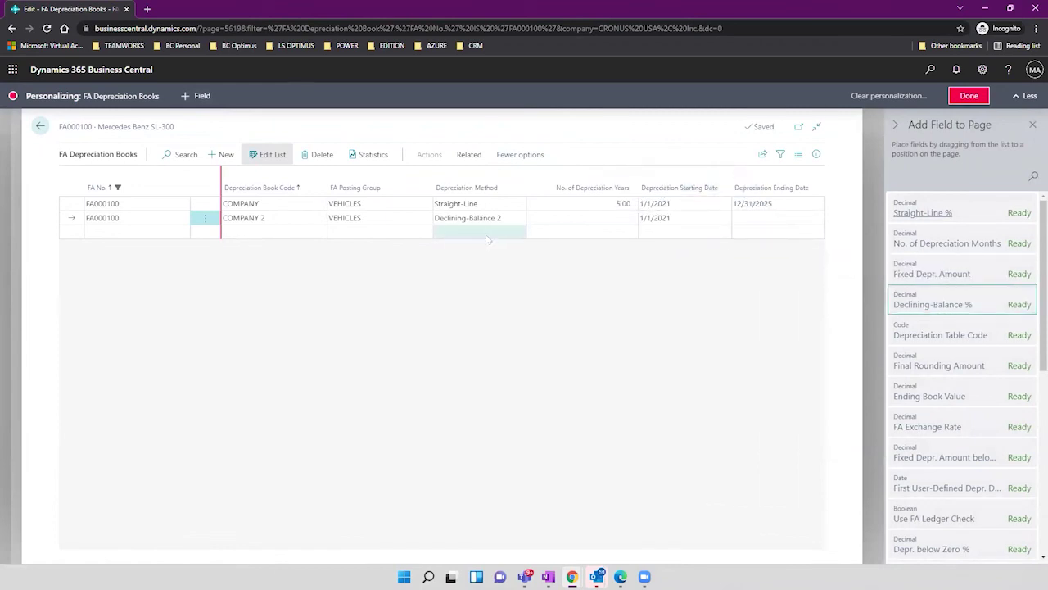
Set the declining-balance percentage of the COMPANY 2 line to 25.
click(643, 217)
text(25)
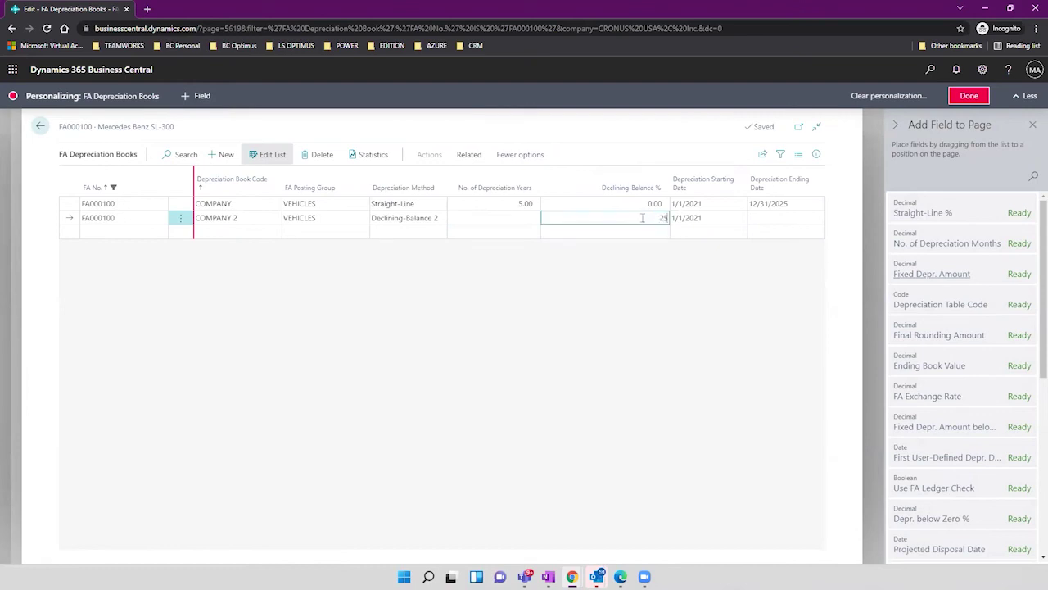
key(Tab)
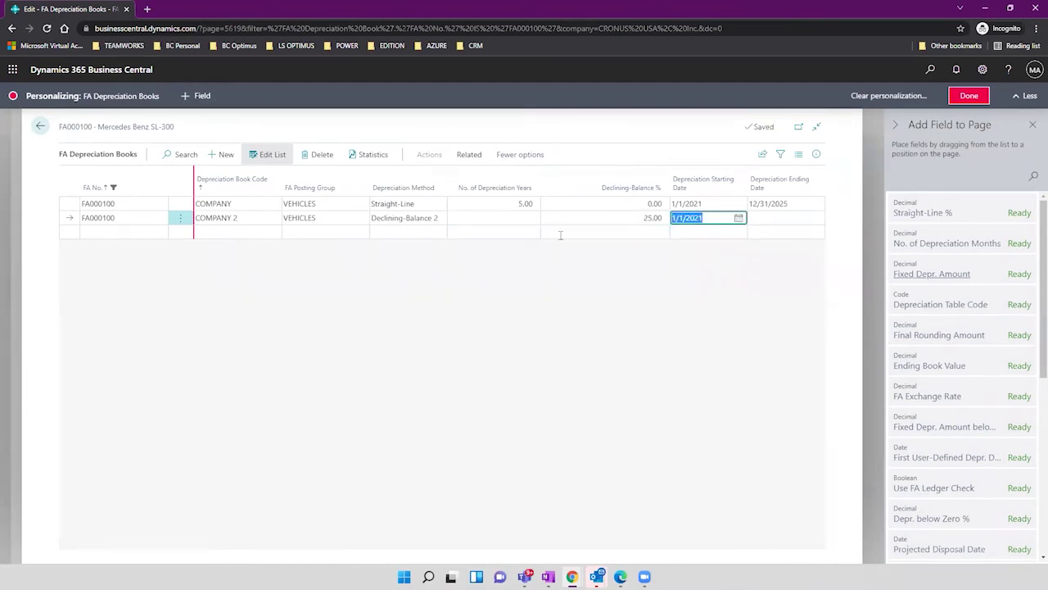
Change the depreciation method of the COMPANY 2 line to Declining-Balance 1 and finish personalizing the page.
click(423, 219)
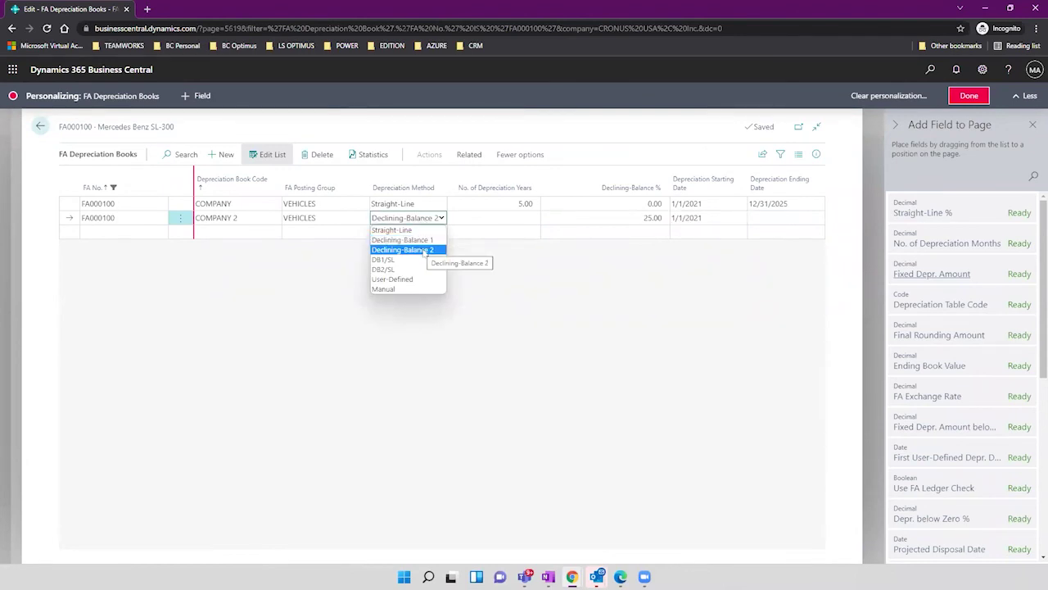
click(428, 250)
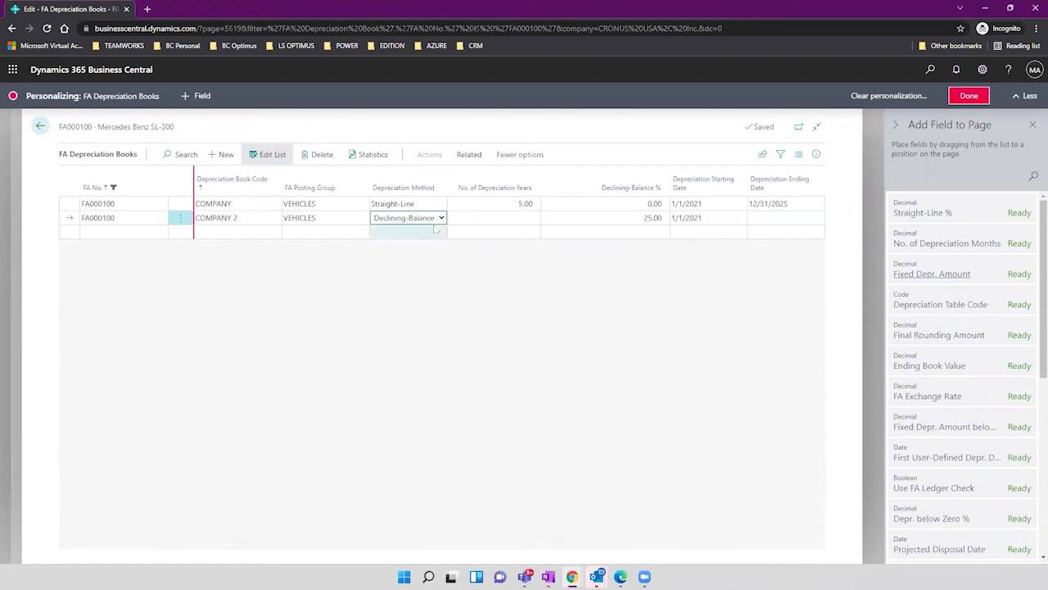
click(434, 218)
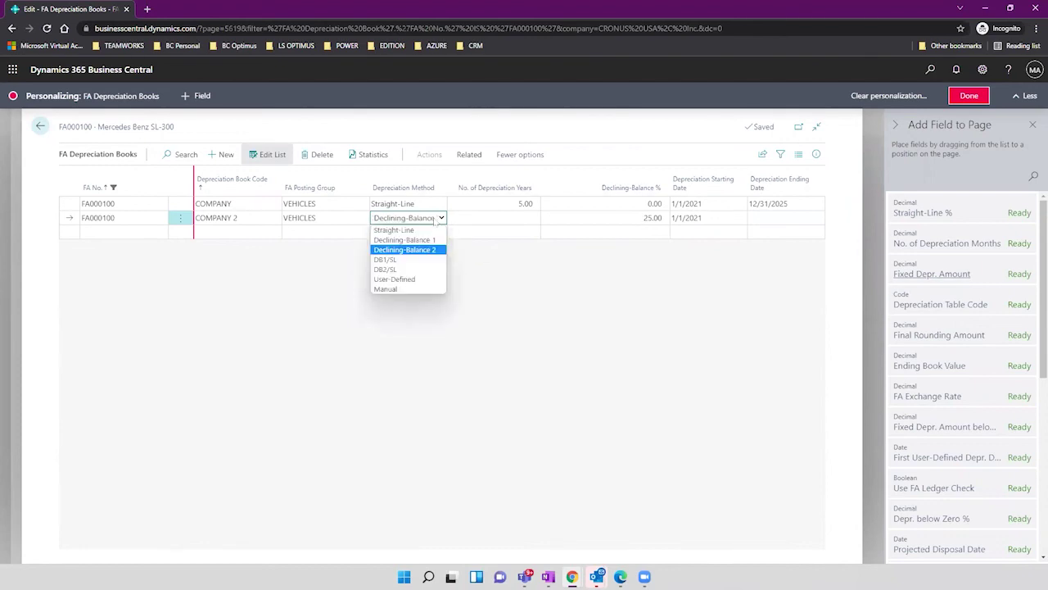
click(432, 240)
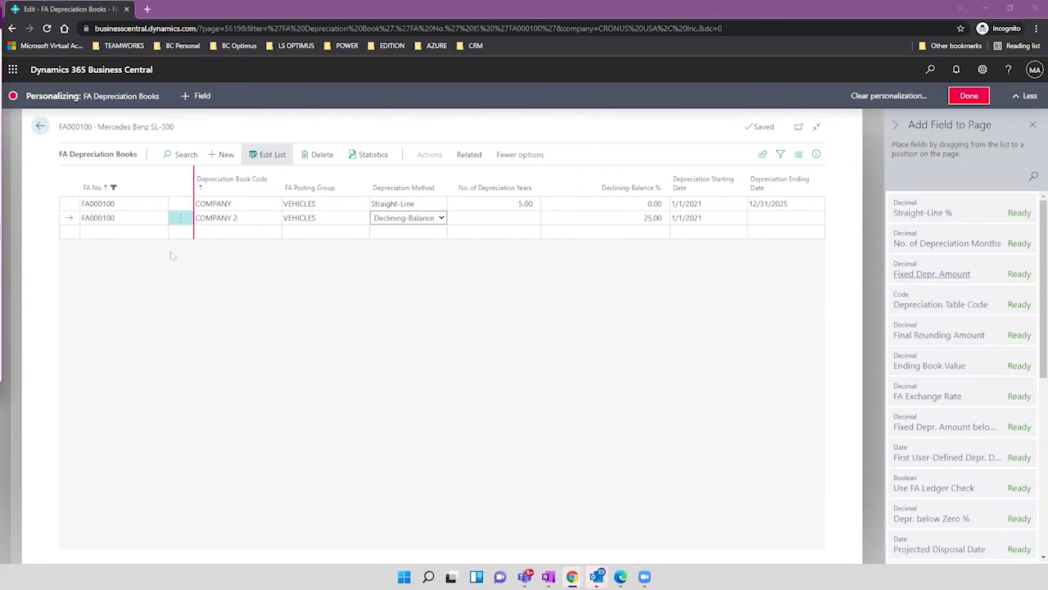
click(522, 290)
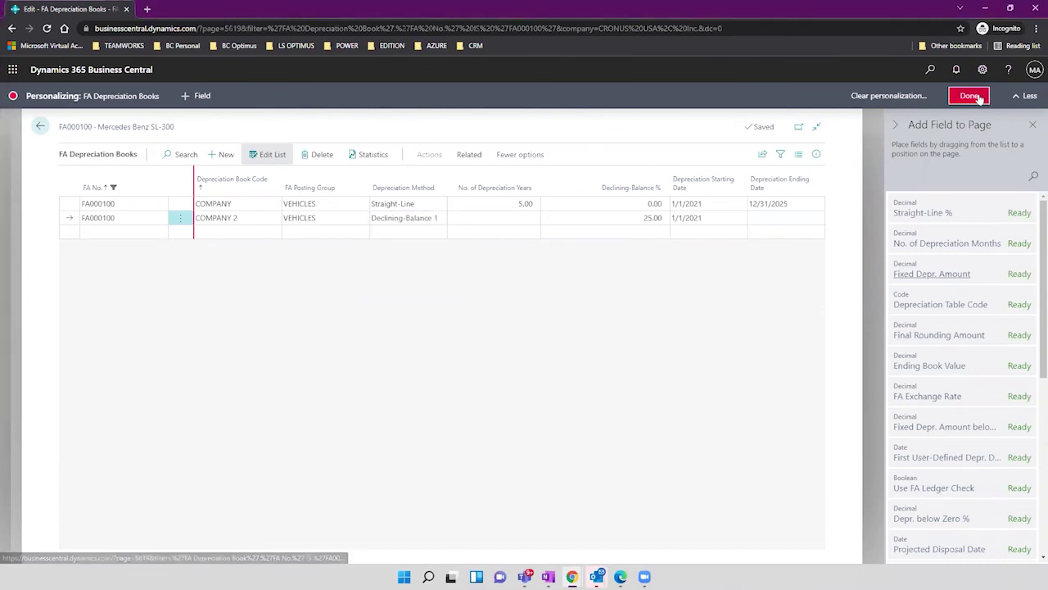
click(982, 96)
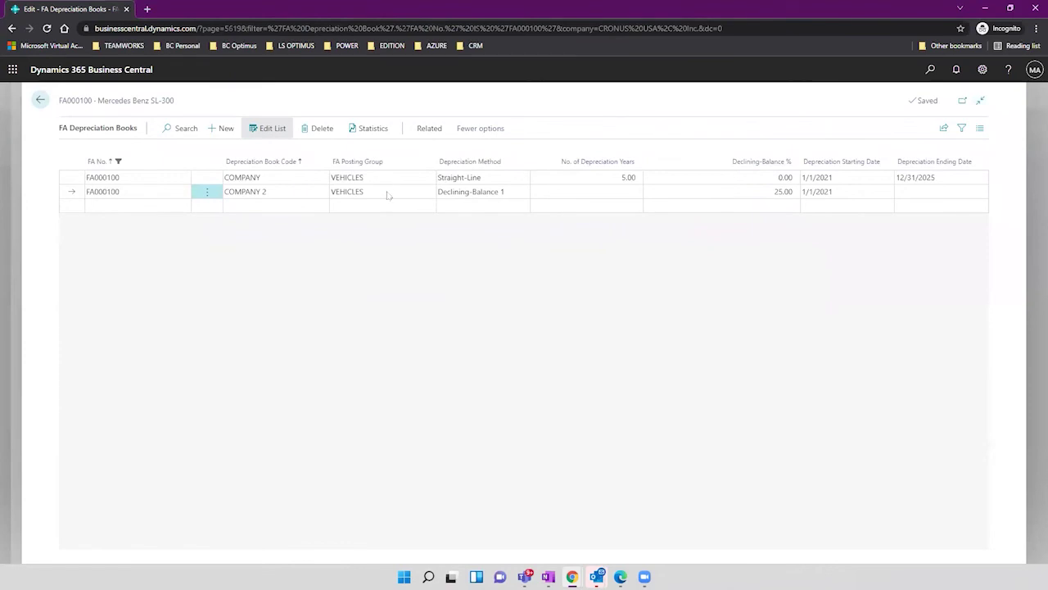
Go back through the Mercedes Benz SL-300 card, viewing its available actions, to the fixed assets list.
click(42, 103)
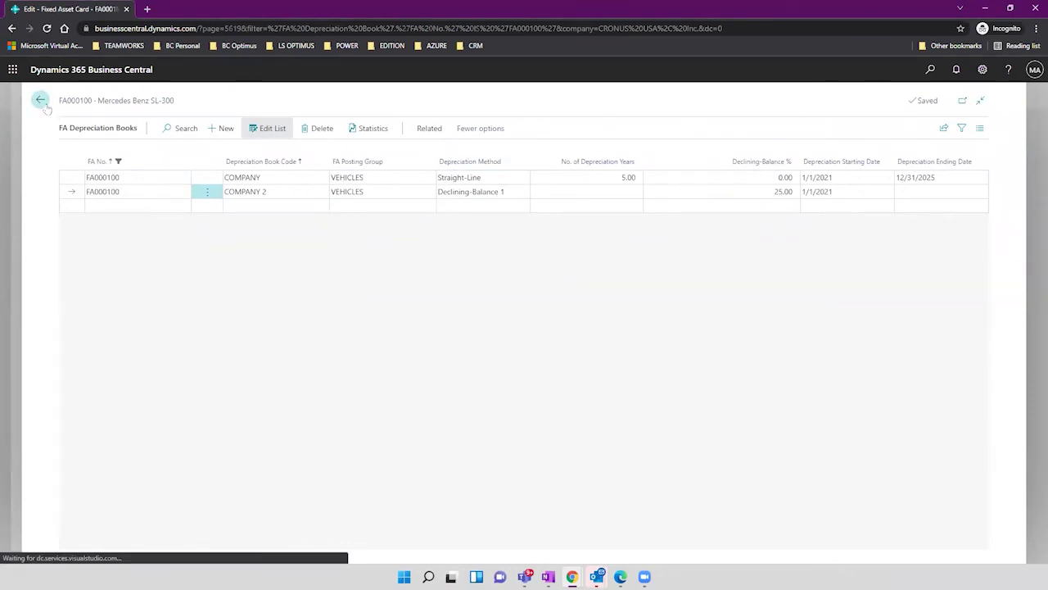
click(167, 154)
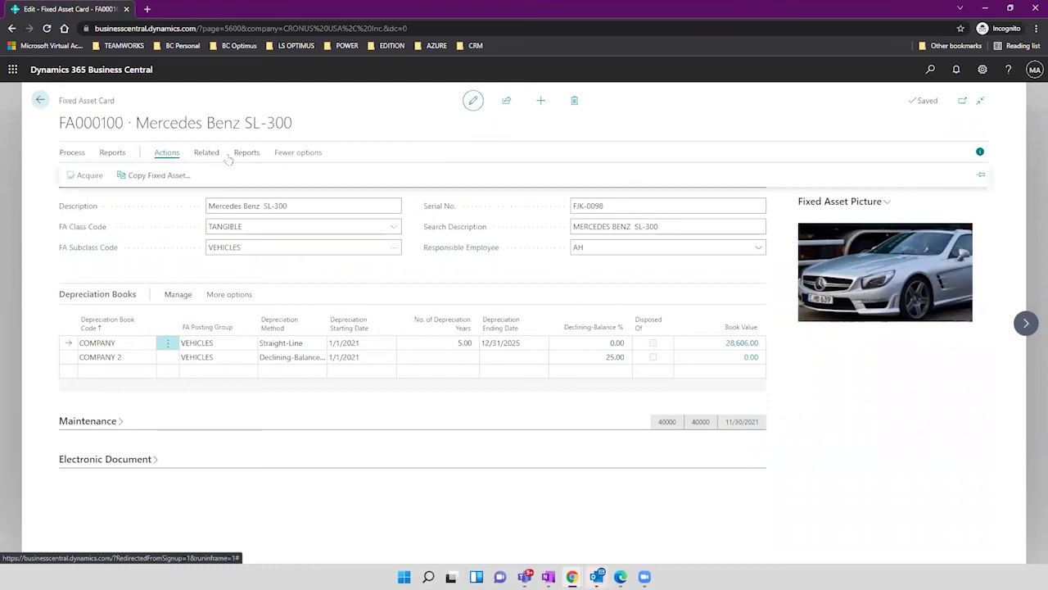
click(40, 101)
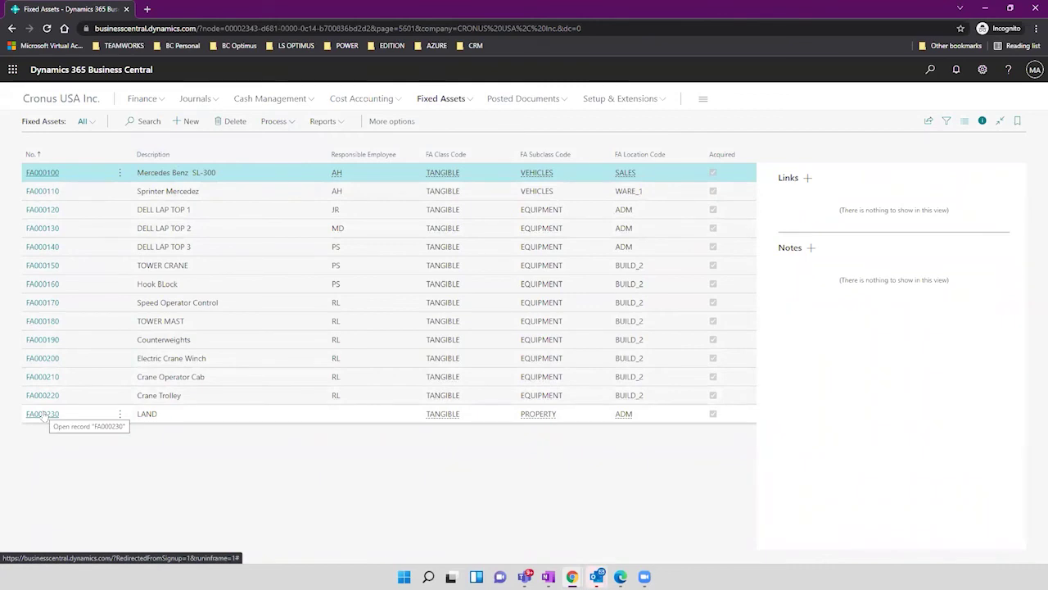
Check the work date in the personal settings and close them without changes.
click(288, 121)
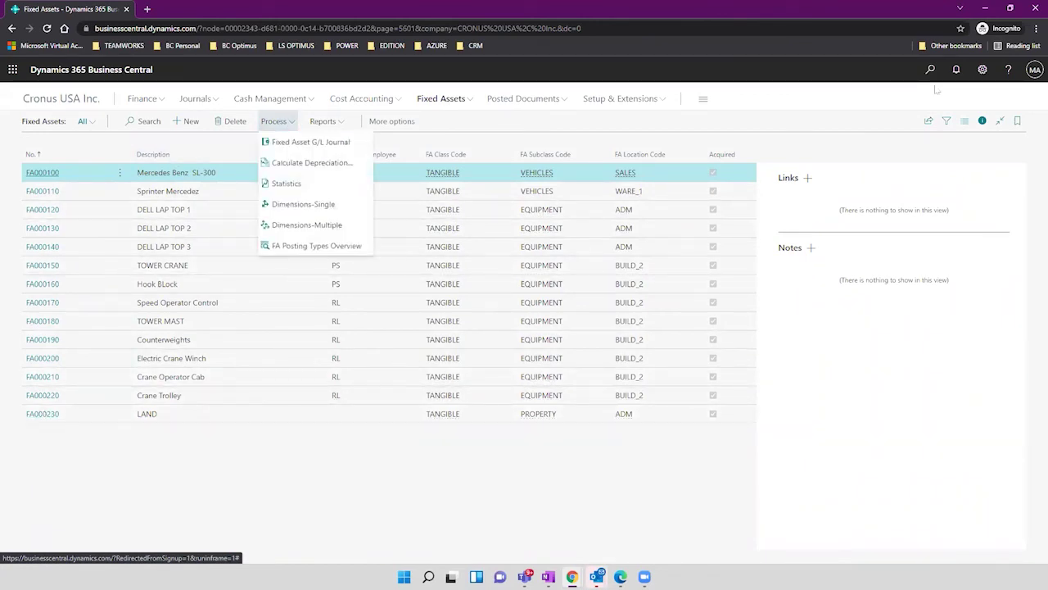
click(982, 70)
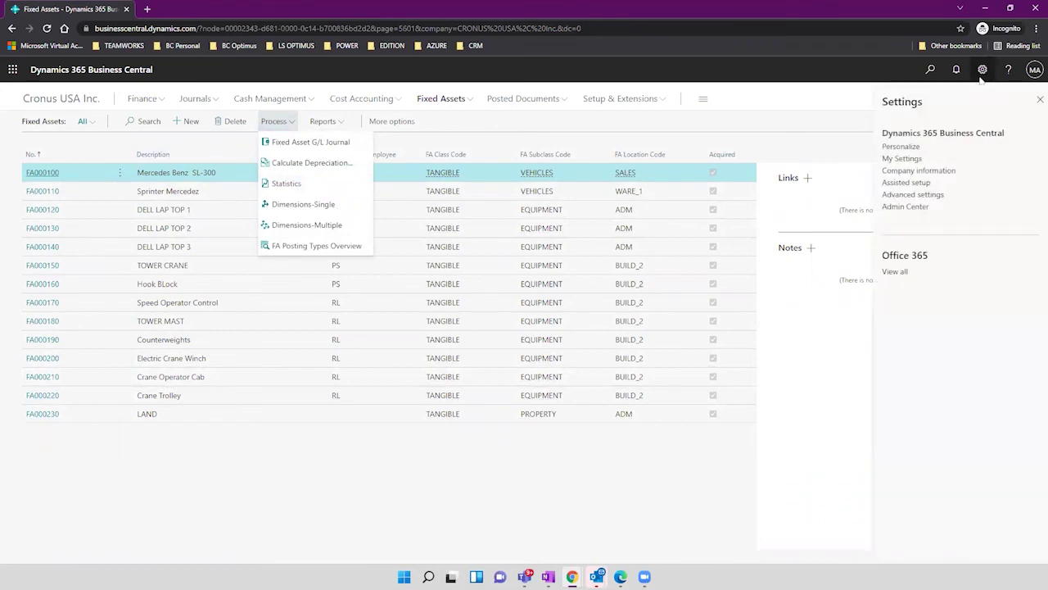
click(916, 159)
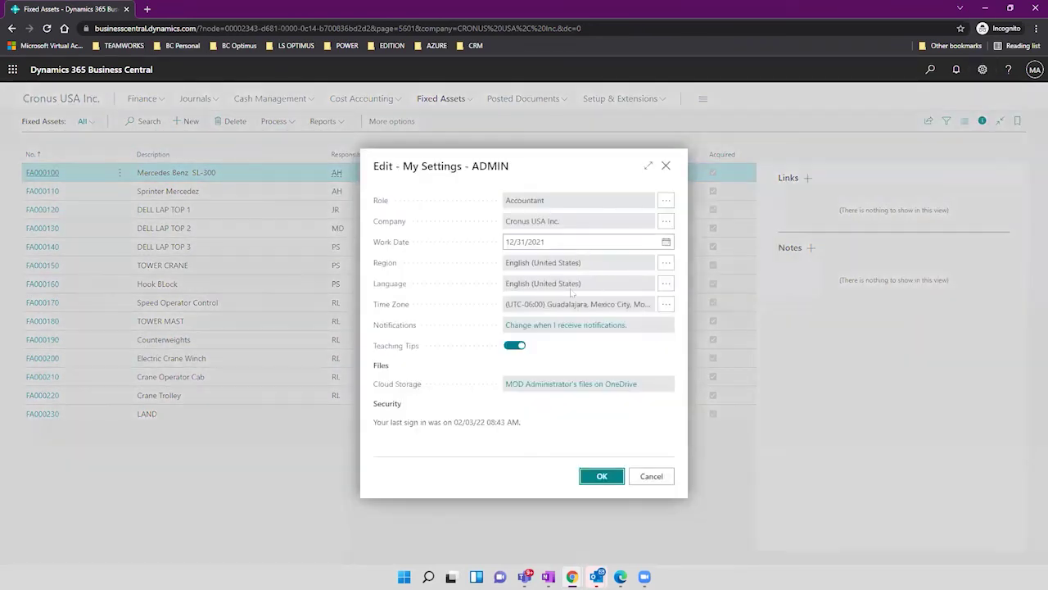
click(666, 166)
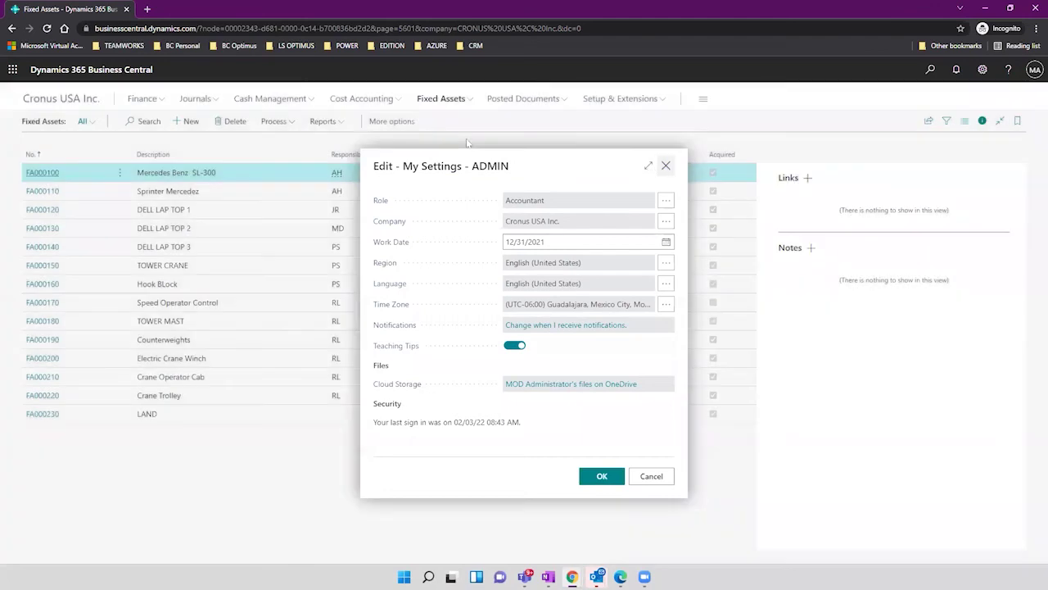
Open Calculate Depreciation from the fixed assets list and review the depreciation book choices, posting date and document number.
click(287, 123)
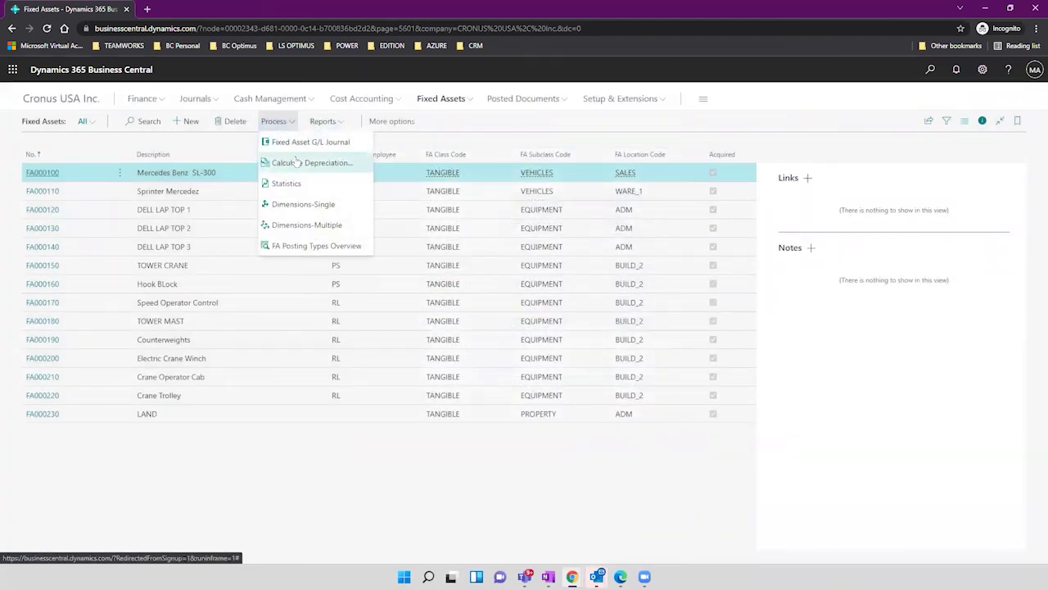
click(297, 161)
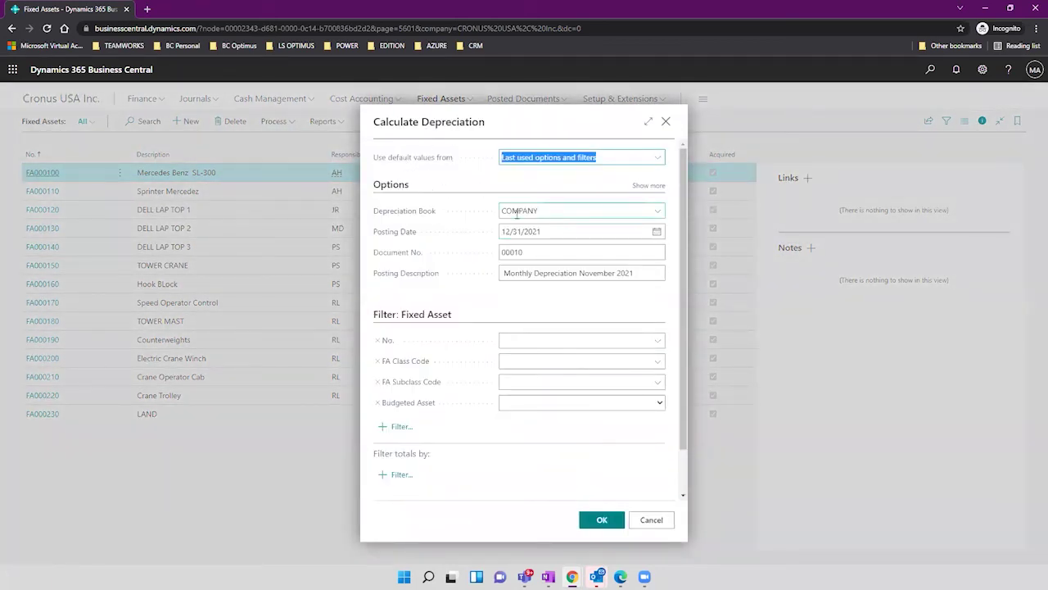
click(656, 212)
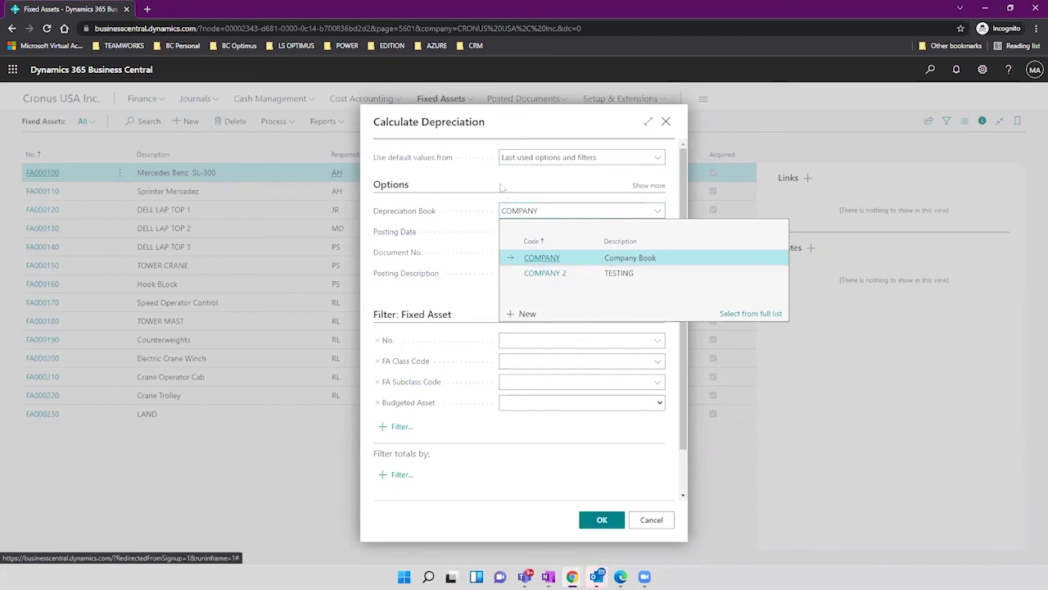
click(502, 188)
click(551, 235)
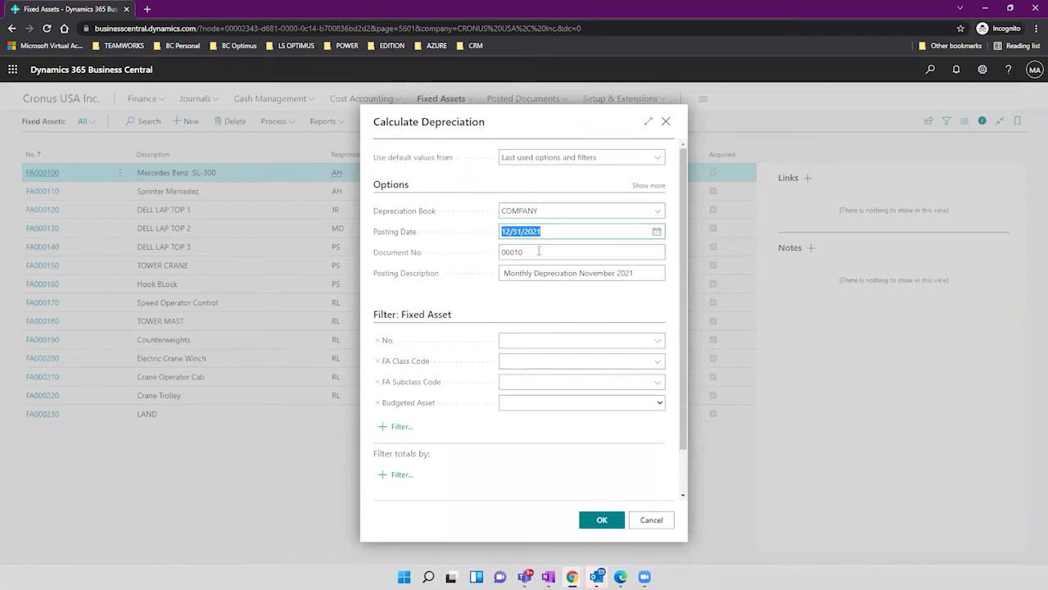
click(526, 251)
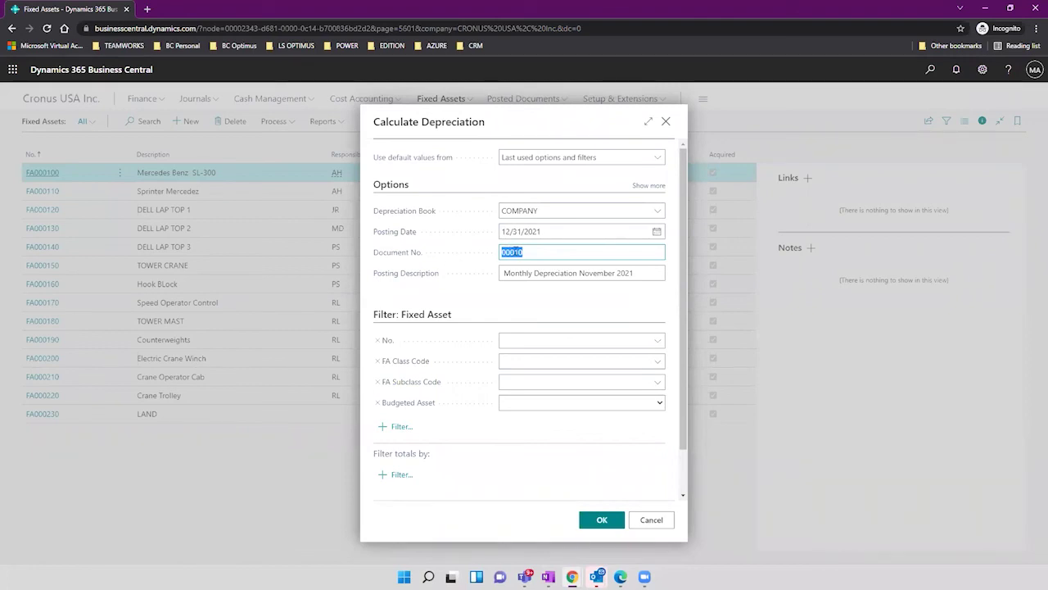
Show the additional calculation options and change the posting description to Monthly Depreciation December 2021.
click(648, 185)
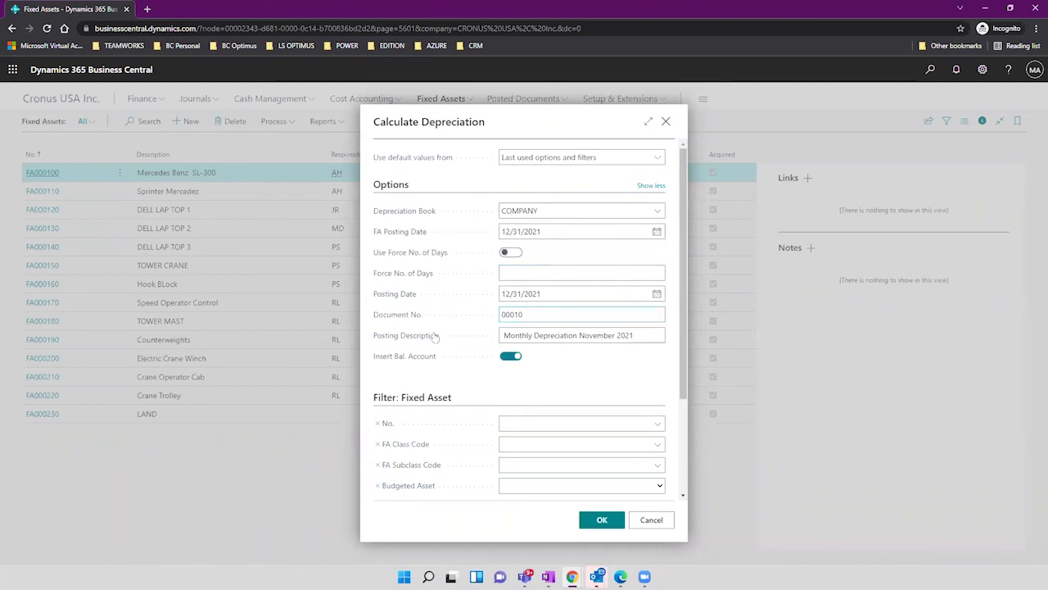
mouse_move(431, 337)
click(615, 333)
click(615, 333)
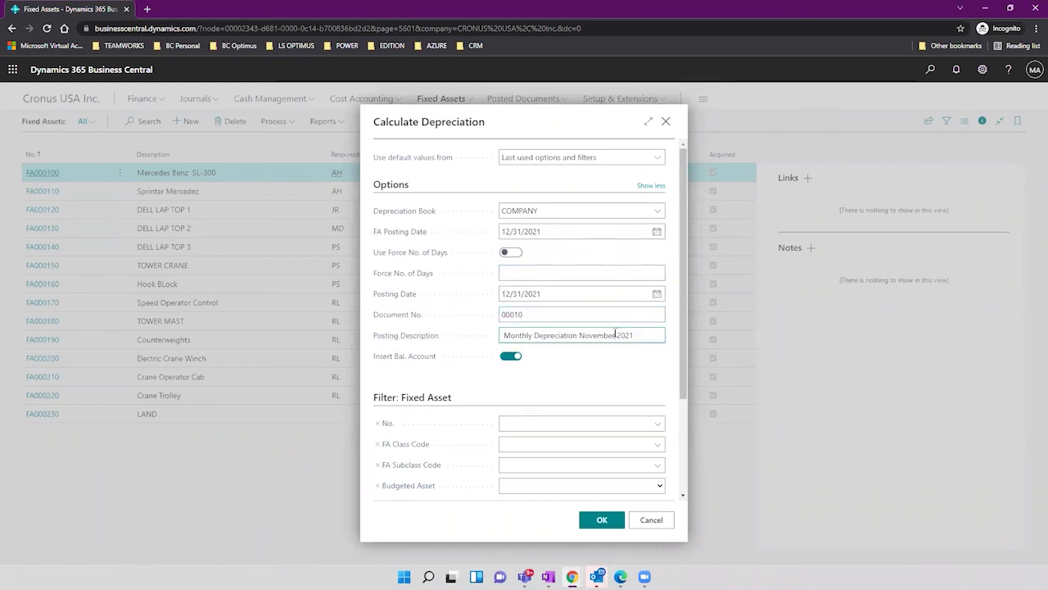
key(BackSpace)
key(BackSpace)
key(BackSpace)
key(BackSpace)
key(BackSpace)
key(BackSpace)
key(BackSpace)
key(BackSpace)
text(December)
key(Tab)
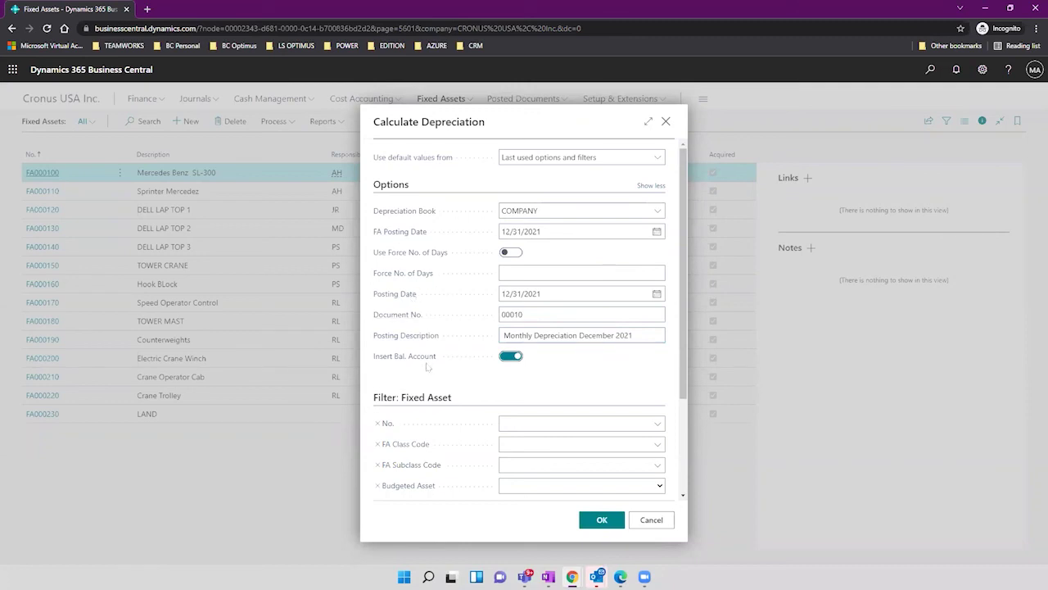
Review the Insert Bal. Account option and the assets available for the No. filter, leaving the filter empty.
mouse_move(422, 361)
click(659, 423)
click(660, 423)
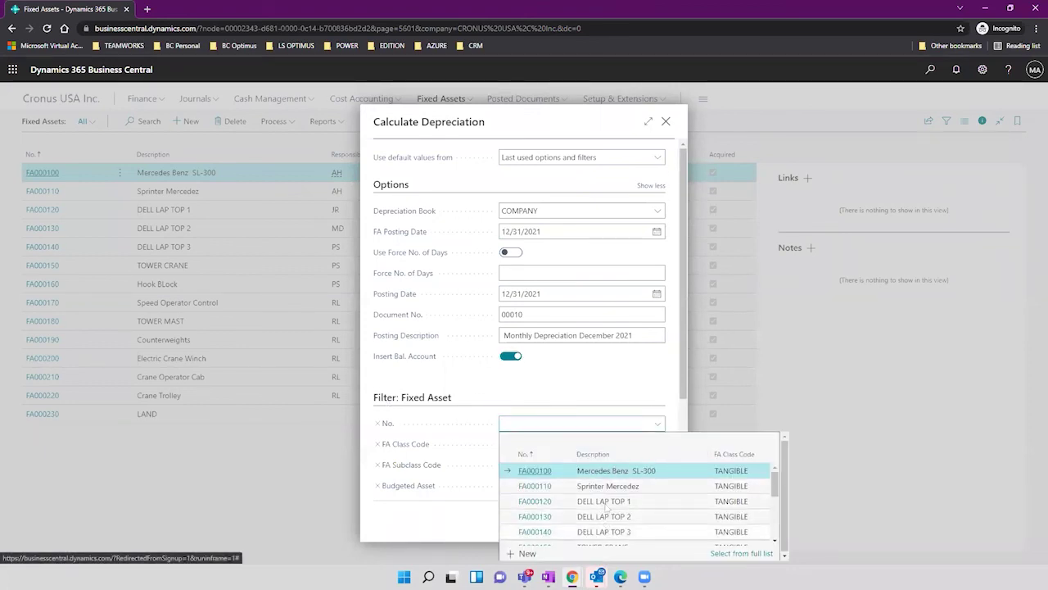
click(598, 396)
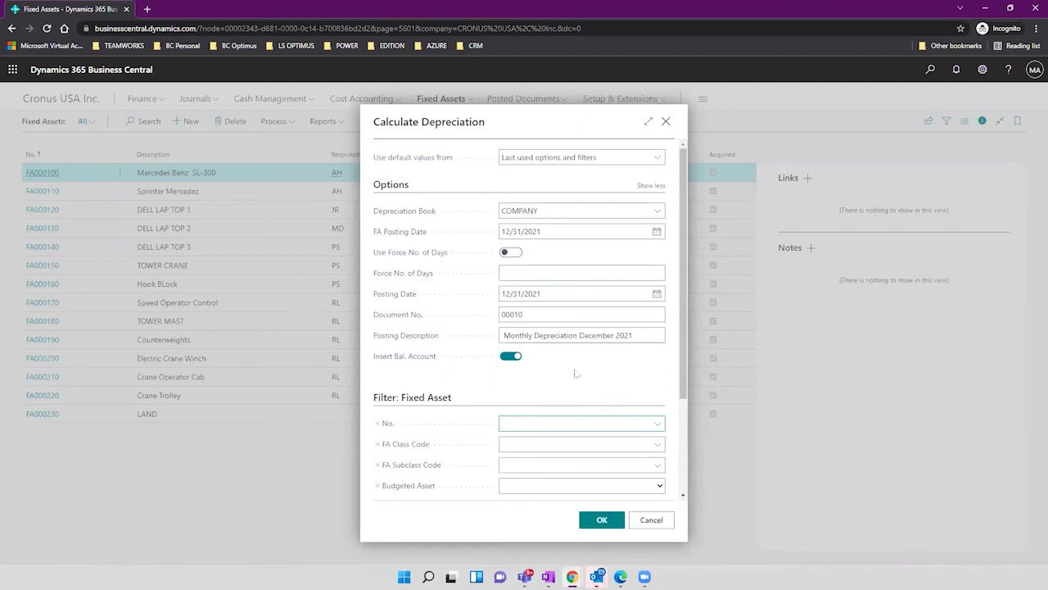
Run the depreciation calculation for the COMPANY book and open the Fixed Asset G/L Journal with the generated lines.
click(587, 336)
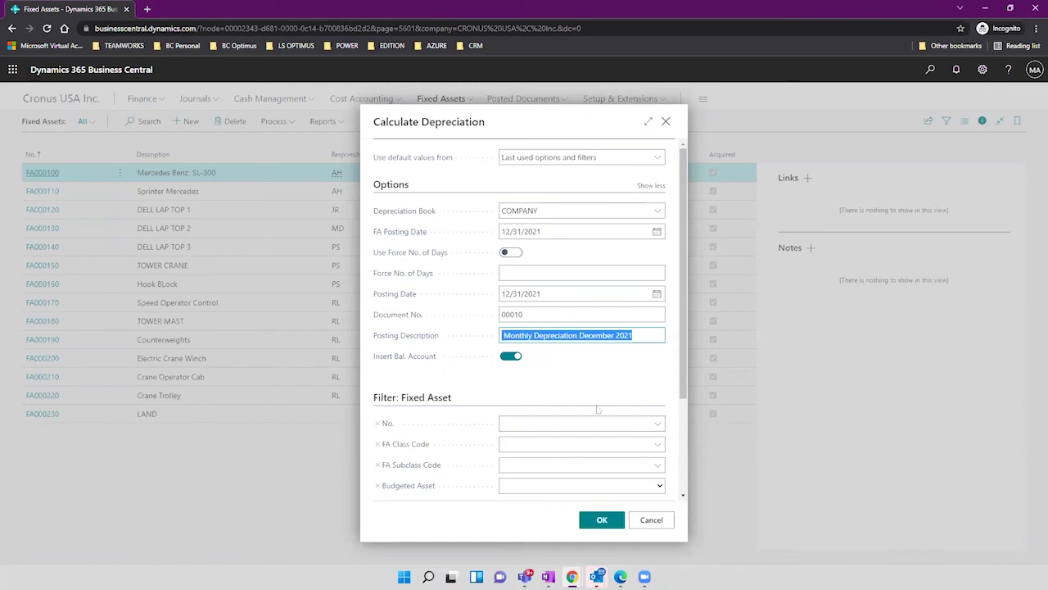
click(603, 519)
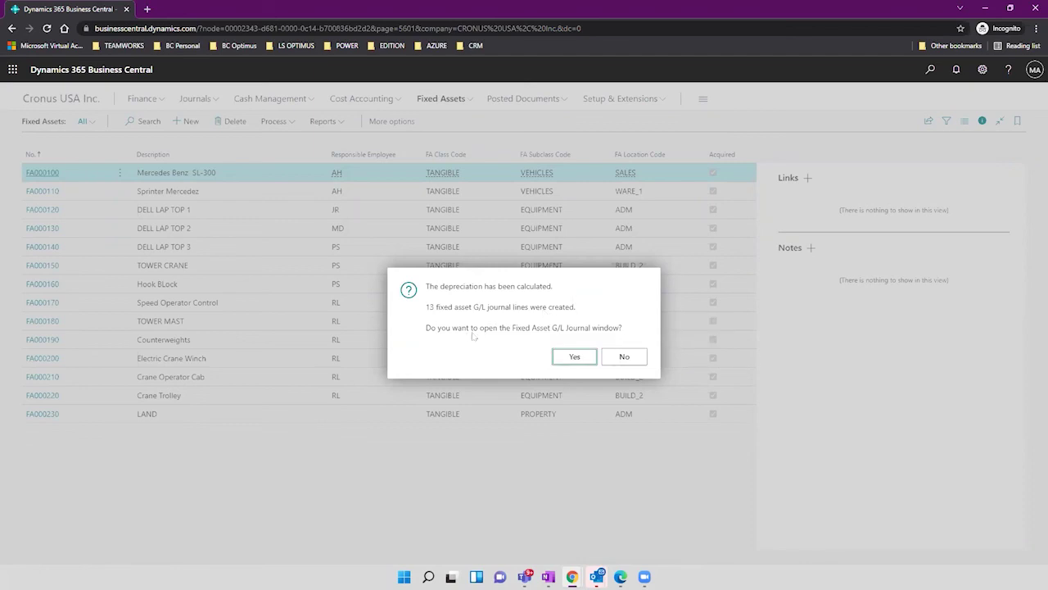
click(574, 356)
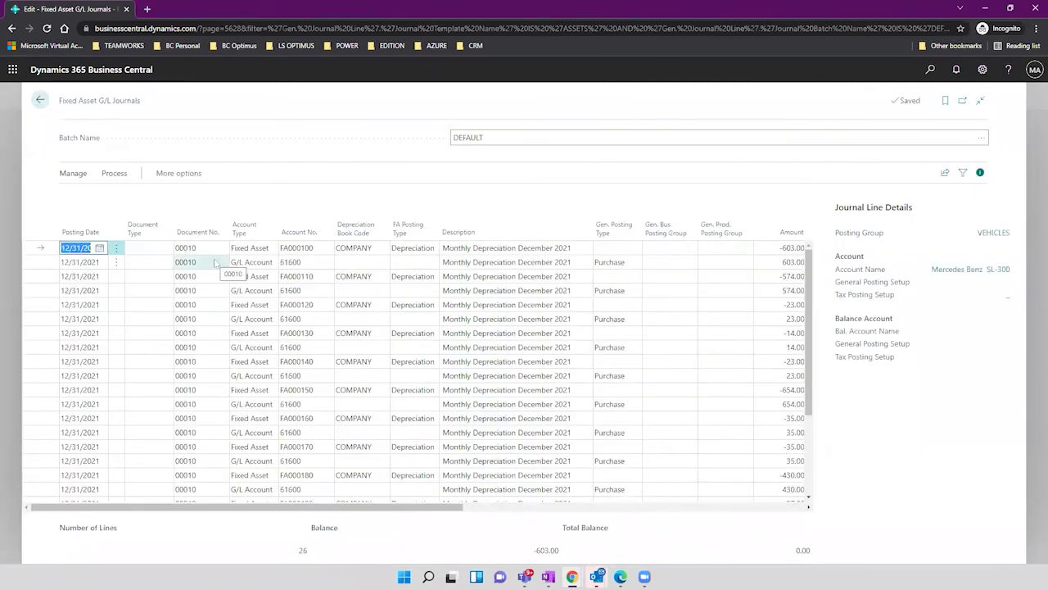
Hide the journal line details and examine the account number of the first depreciation line.
click(980, 173)
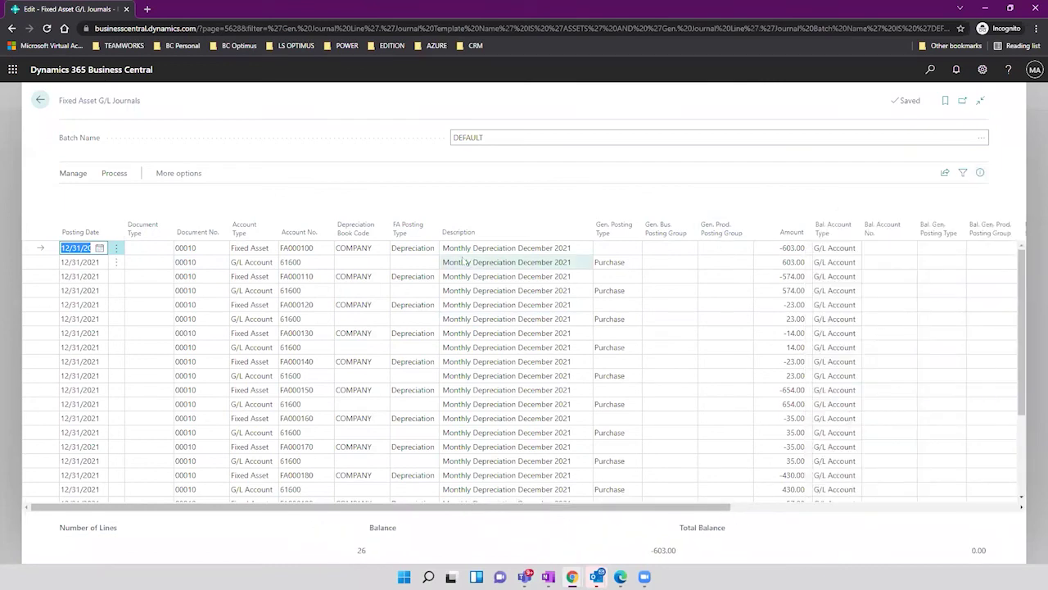
click(322, 248)
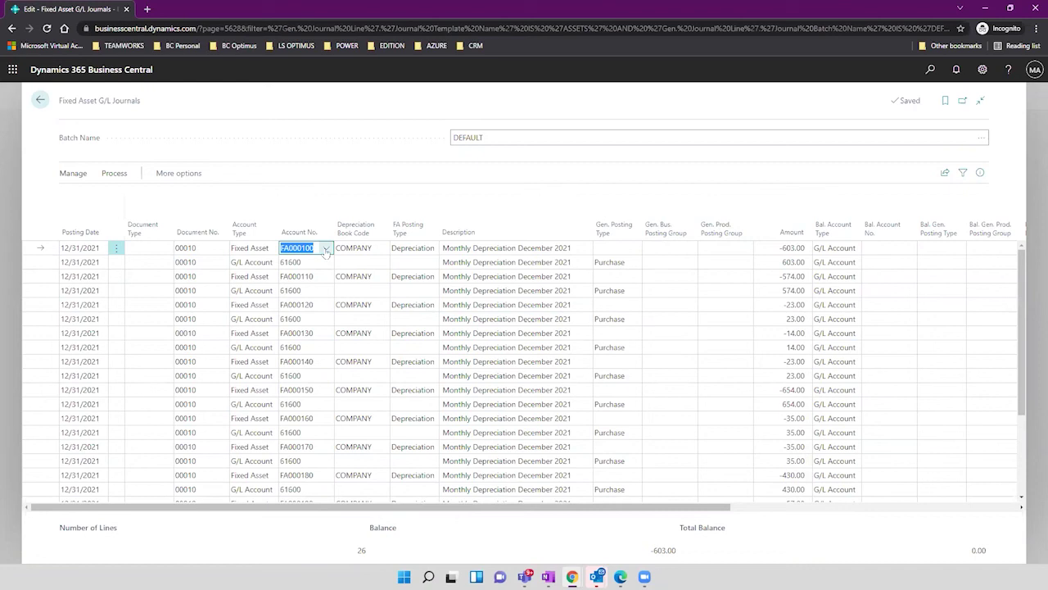
click(326, 250)
click(330, 172)
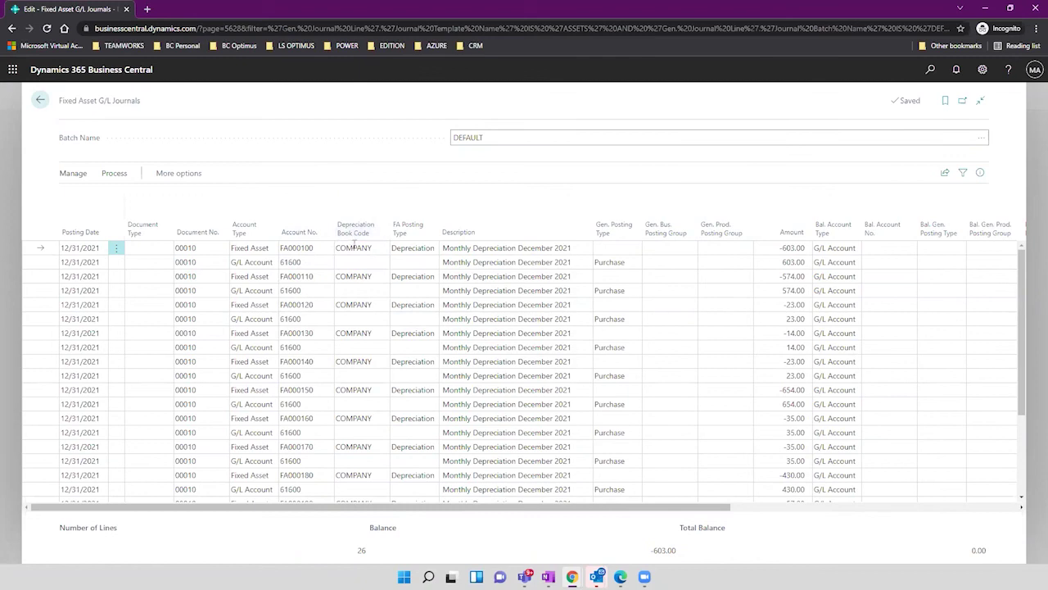
Review the FA posting type options, account number and amount on the FA000100 depreciation line.
click(415, 250)
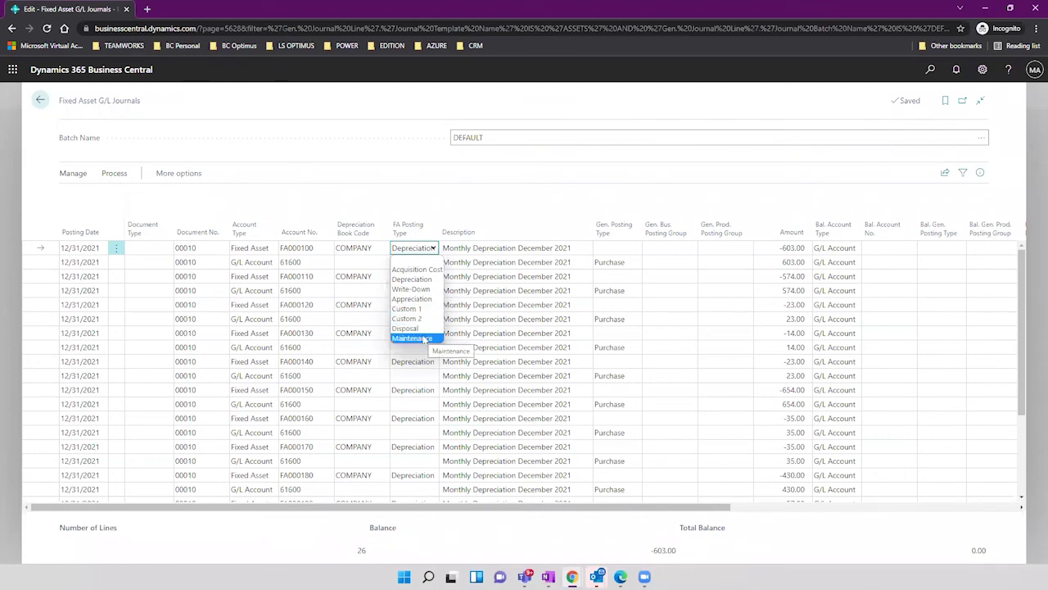
click(479, 181)
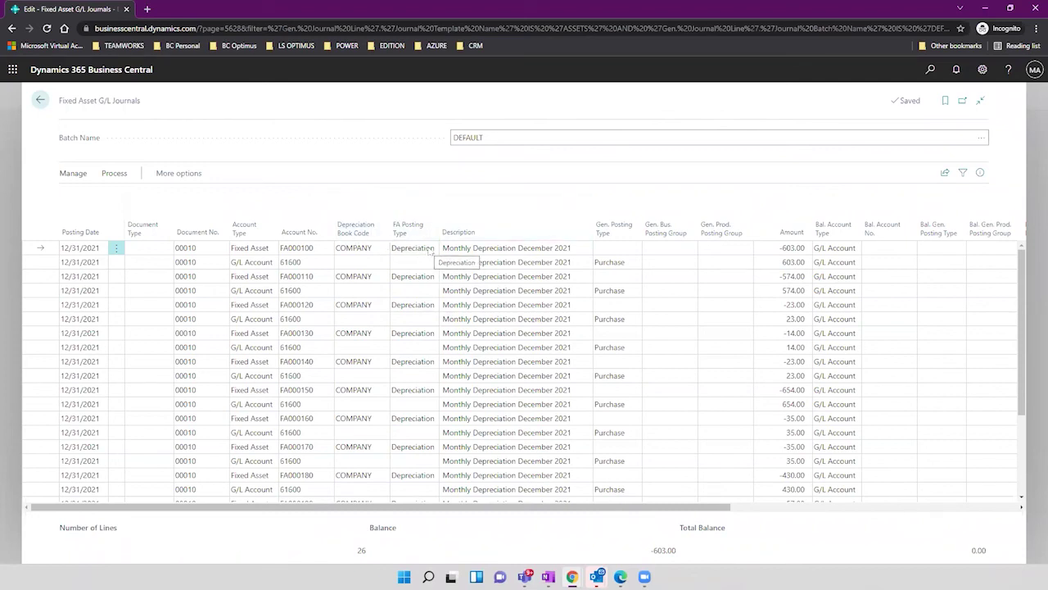
click(318, 247)
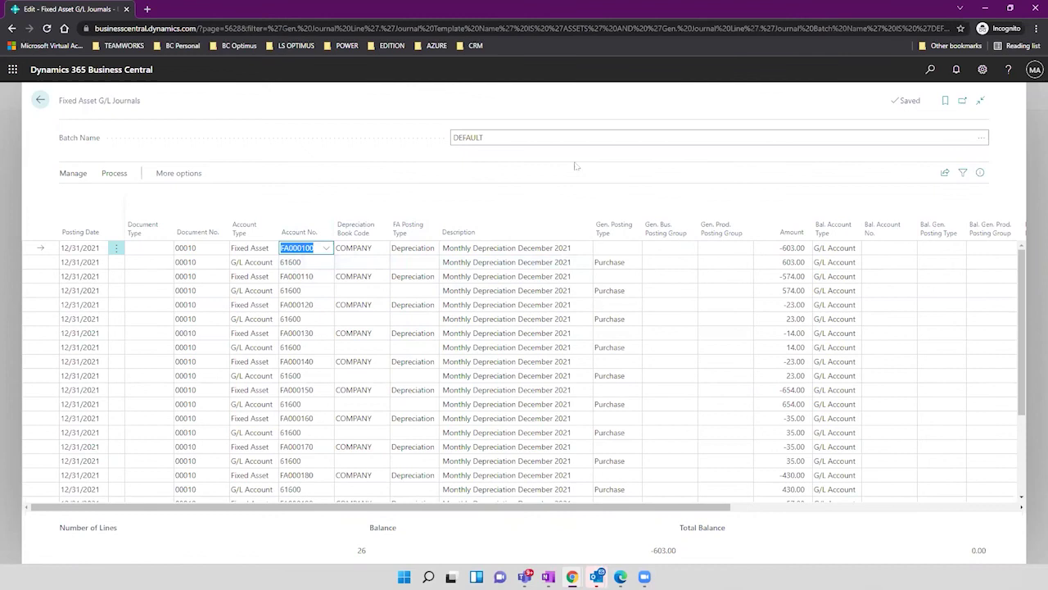
click(773, 250)
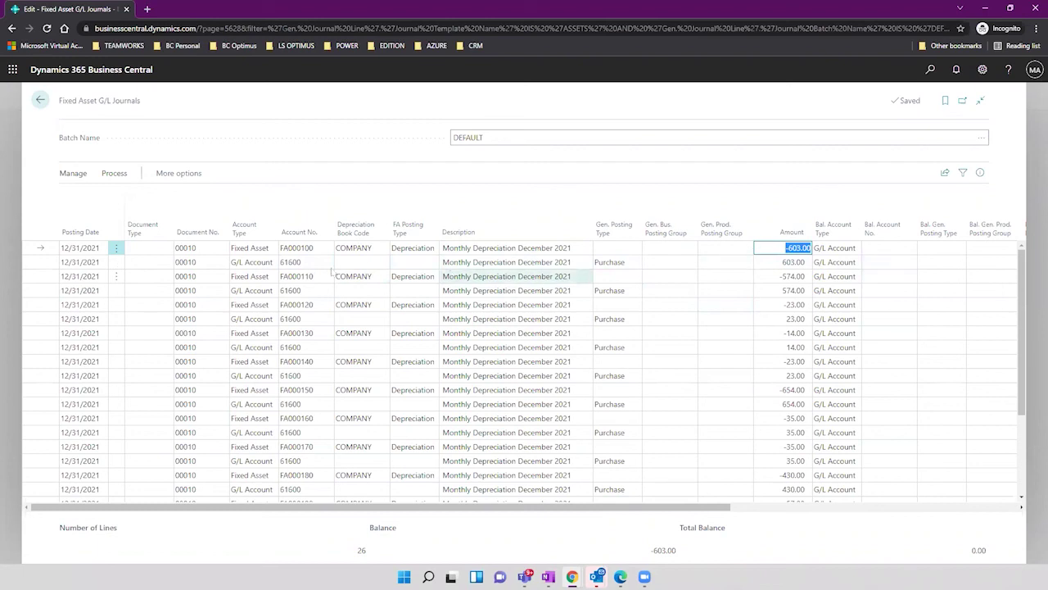
Look up the G/L account on the balancing line for FA000100, check its amount, and review the remaining journal lines.
click(309, 263)
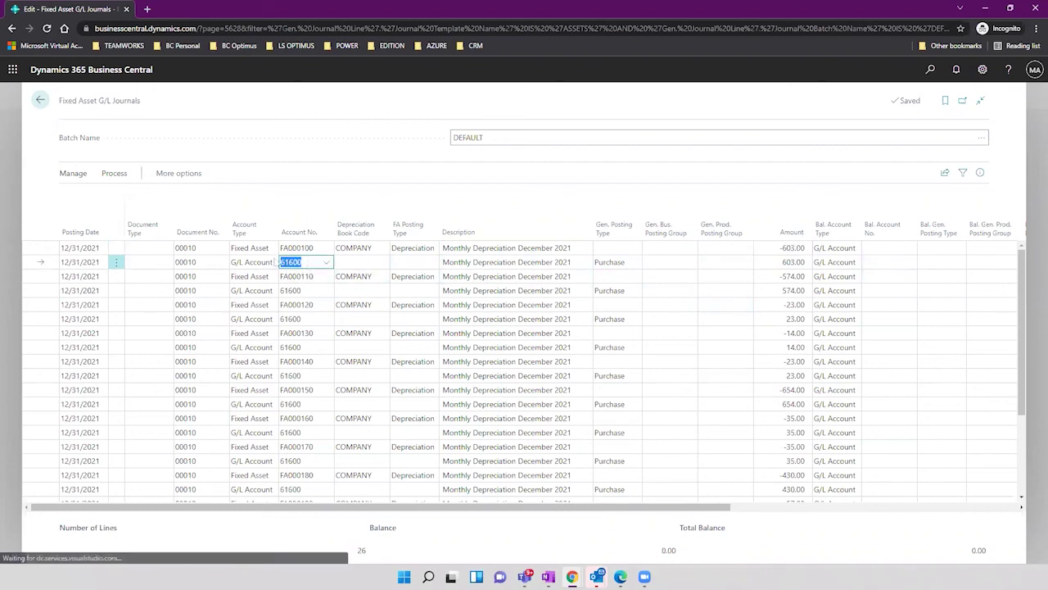
click(326, 262)
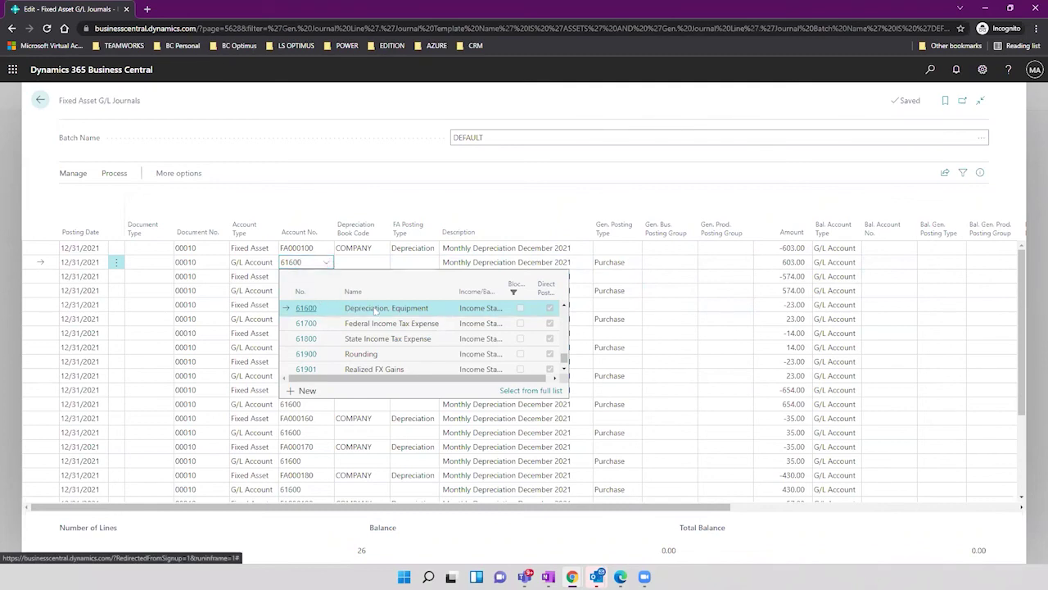
click(380, 178)
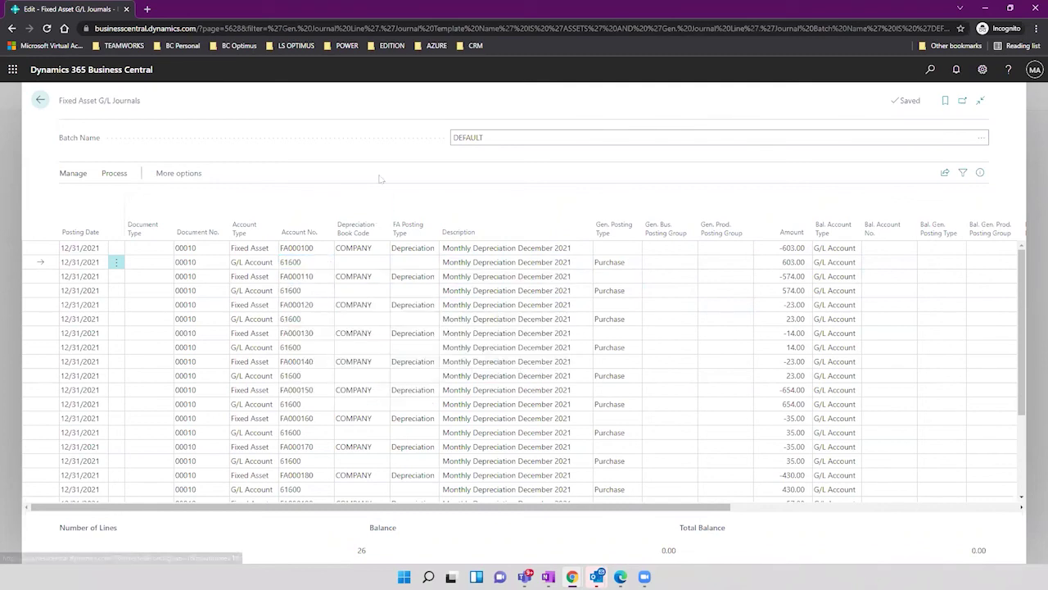
click(304, 262)
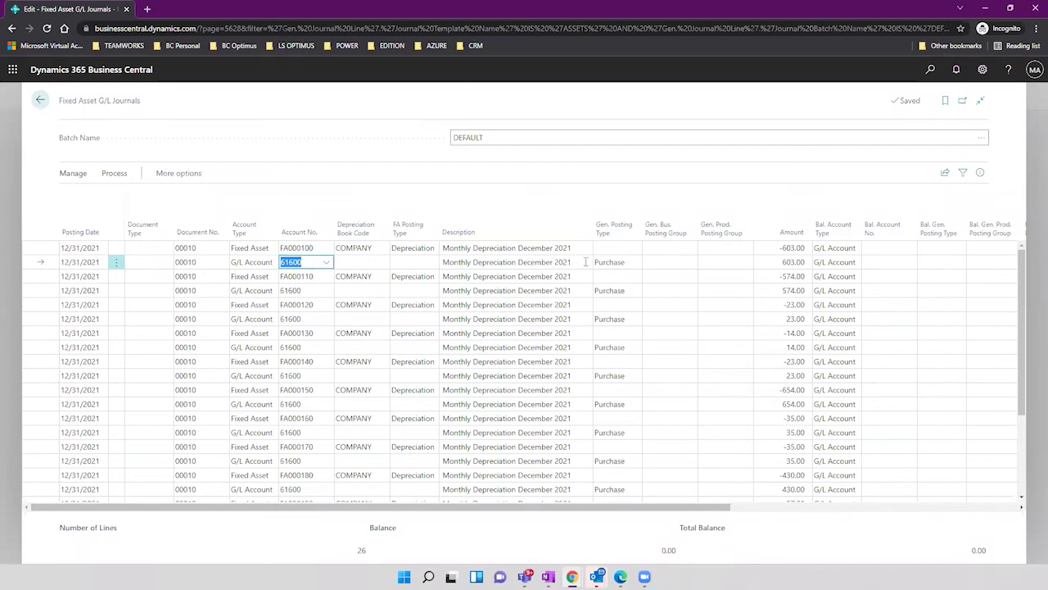
click(771, 261)
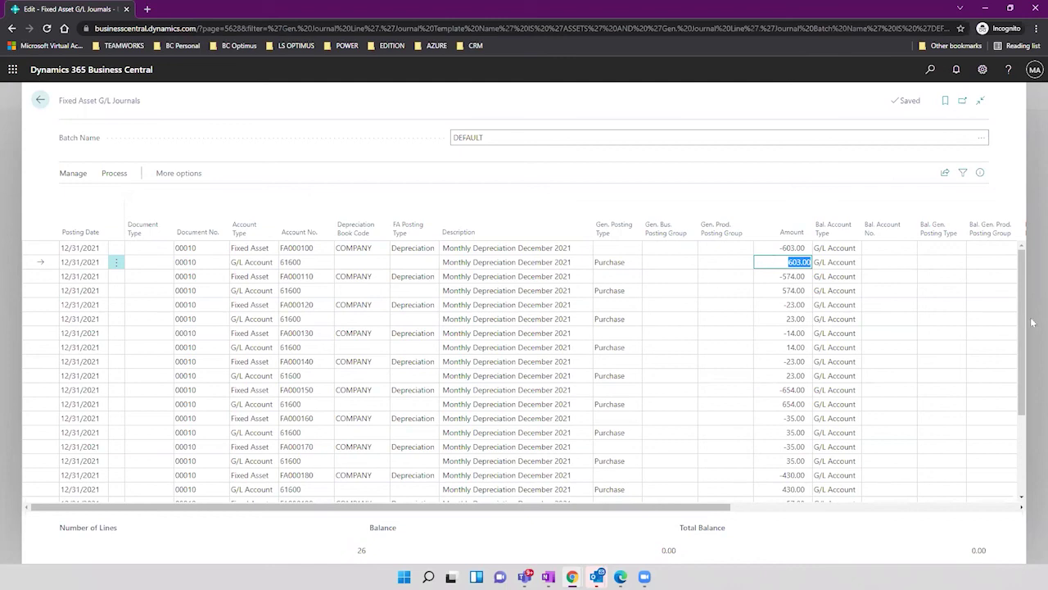
drag(1023, 307, 1015, 381)
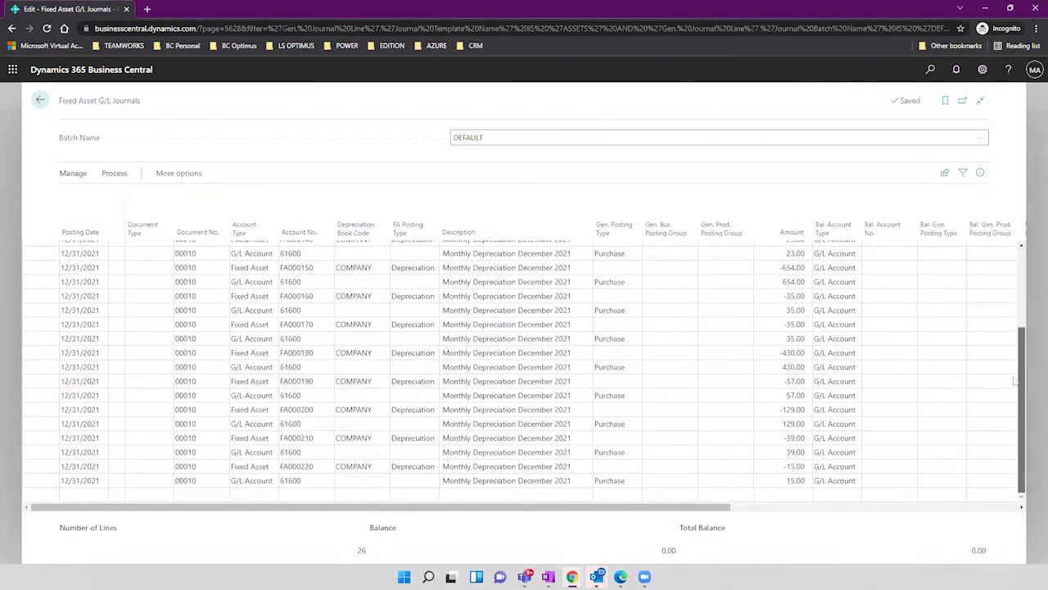
scroll(974, 263, up, 5)
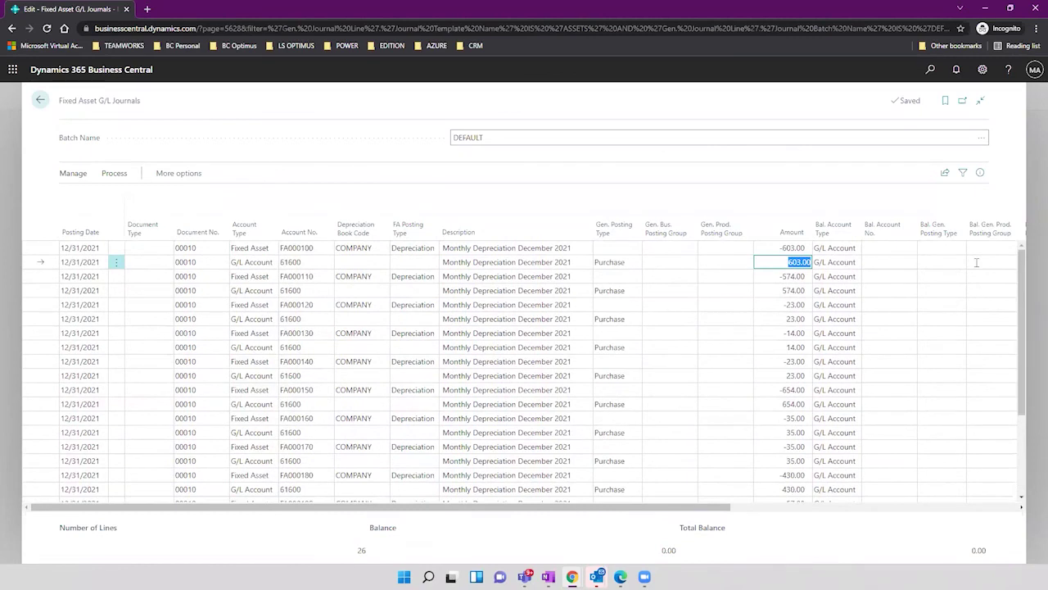
Set the FA000100 depreciation amount to -803.00 and its balancing G/L line amount to 803.00.
click(769, 250)
click(770, 249)
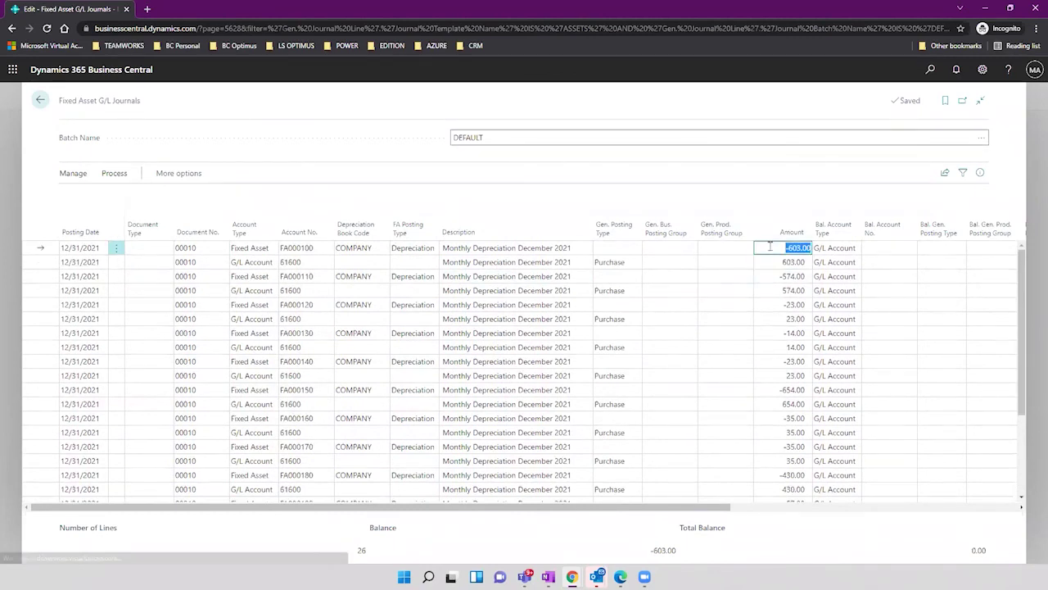
click(792, 247)
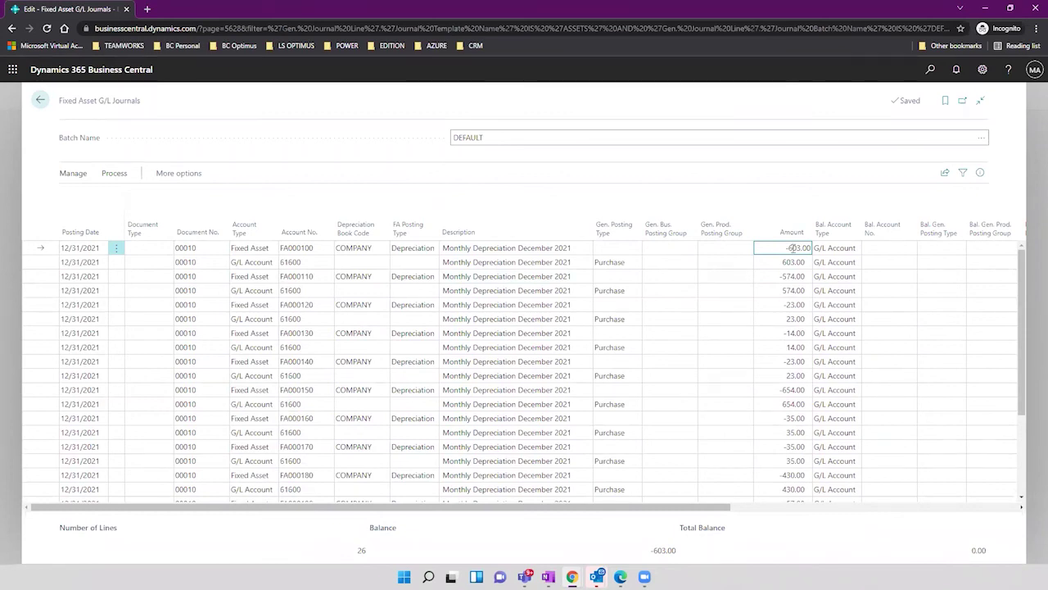
click(792, 261)
click(792, 261)
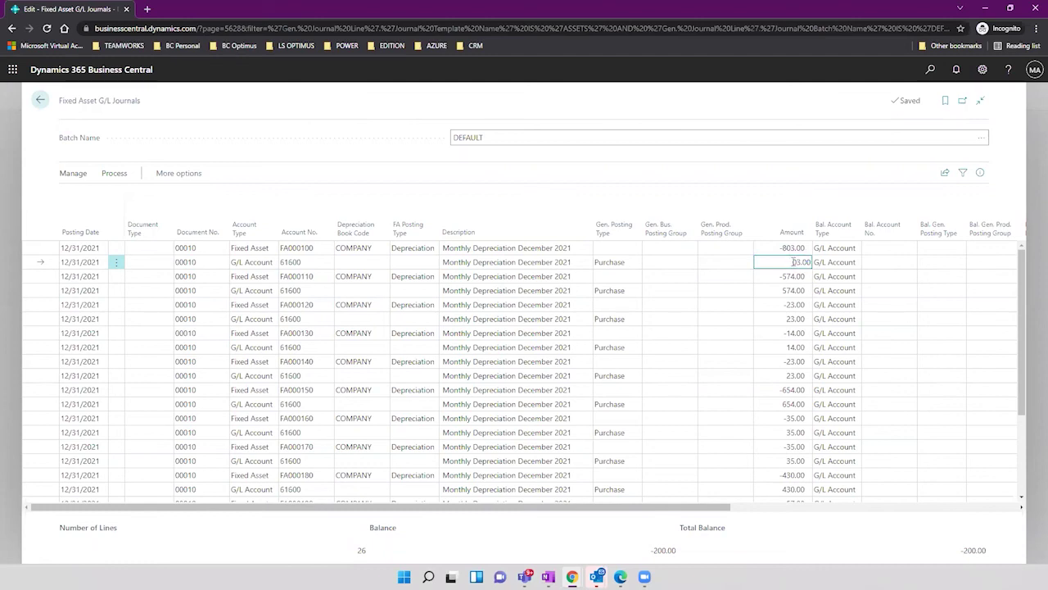
key(Tab)
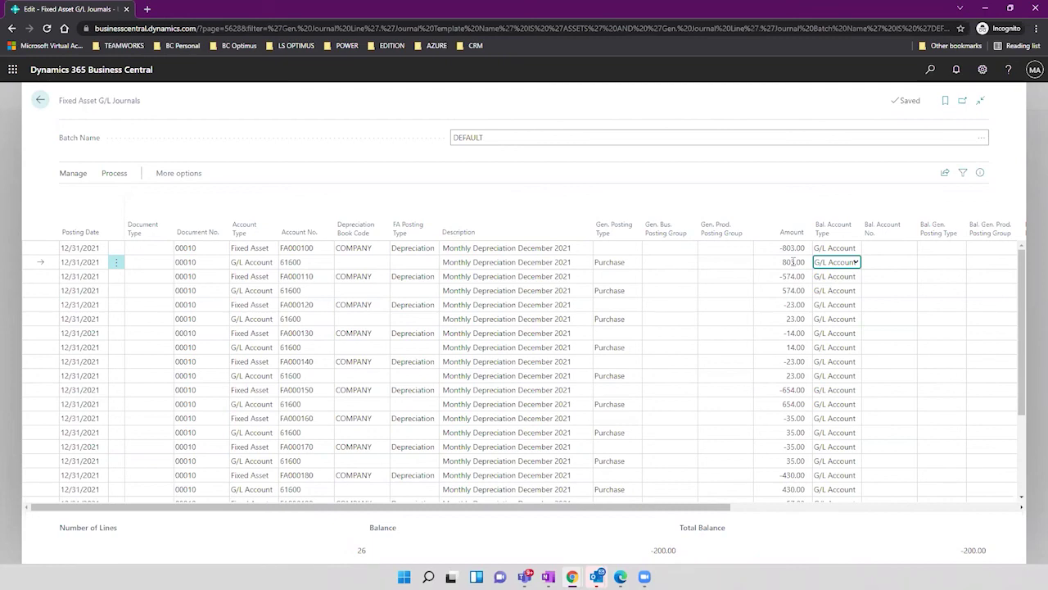
click(793, 262)
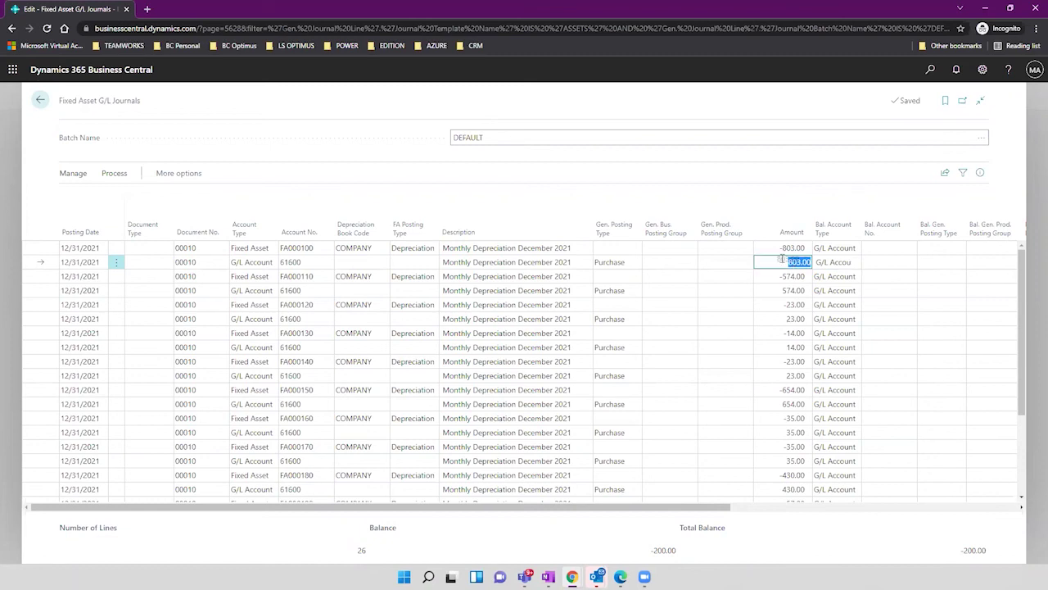
click(793, 172)
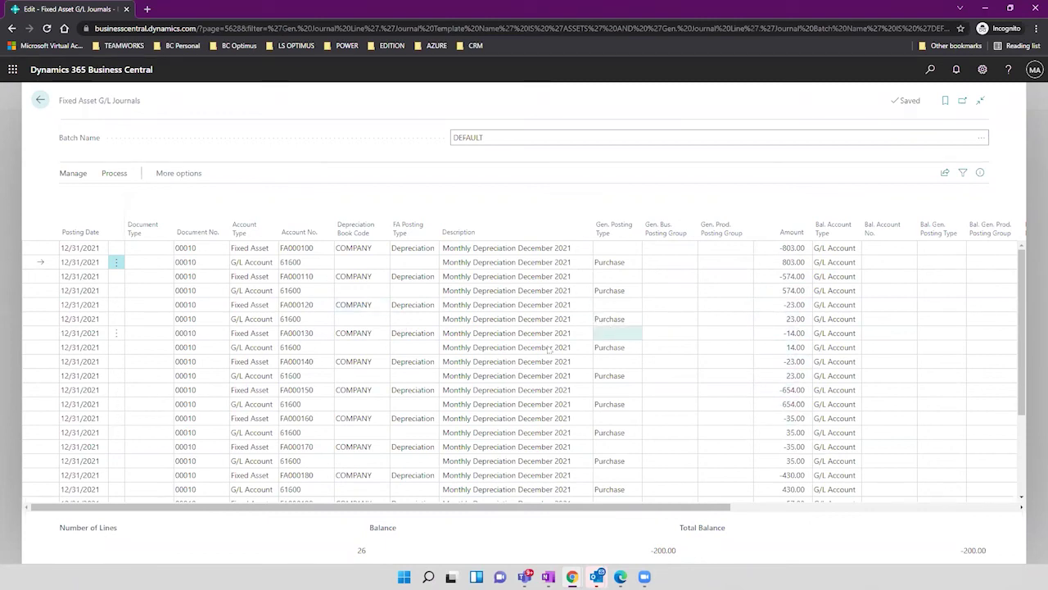
Assign the DEPARTMENT dimension with value ADM to the balancing G/L line of FA000110.
click(525, 295)
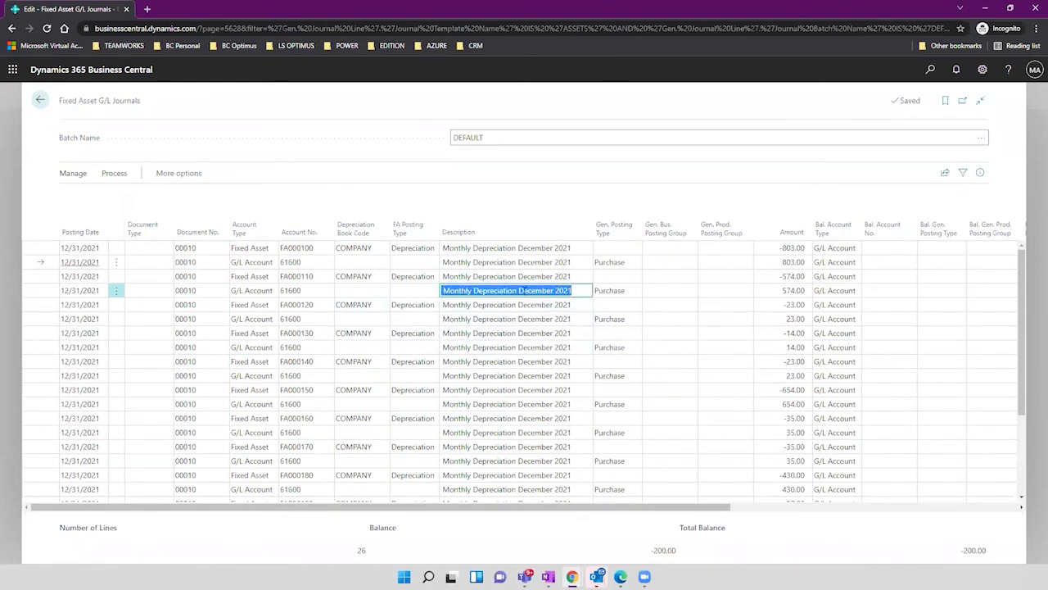
click(116, 174)
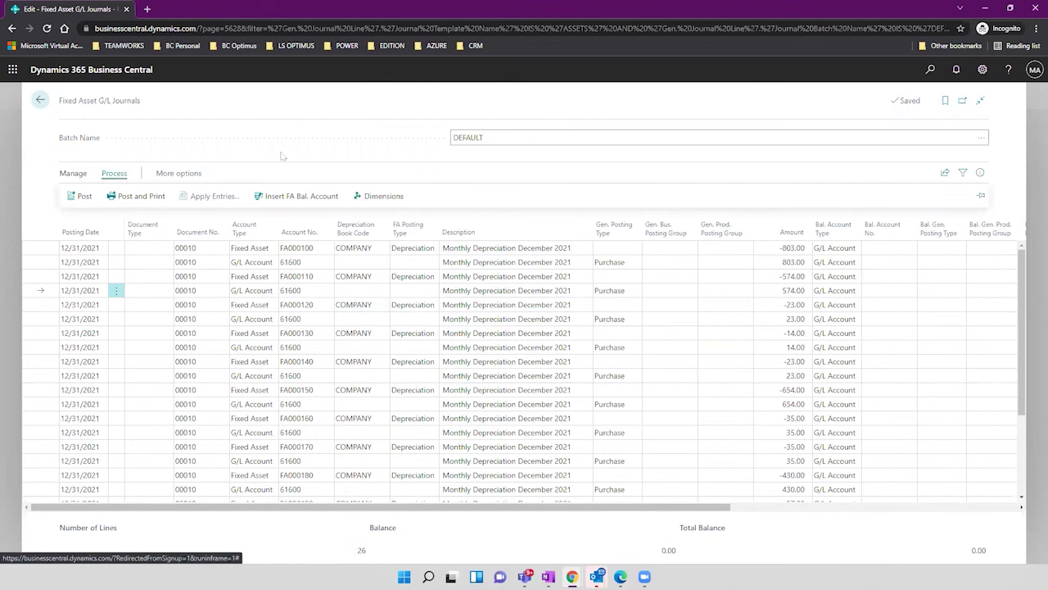
click(370, 197)
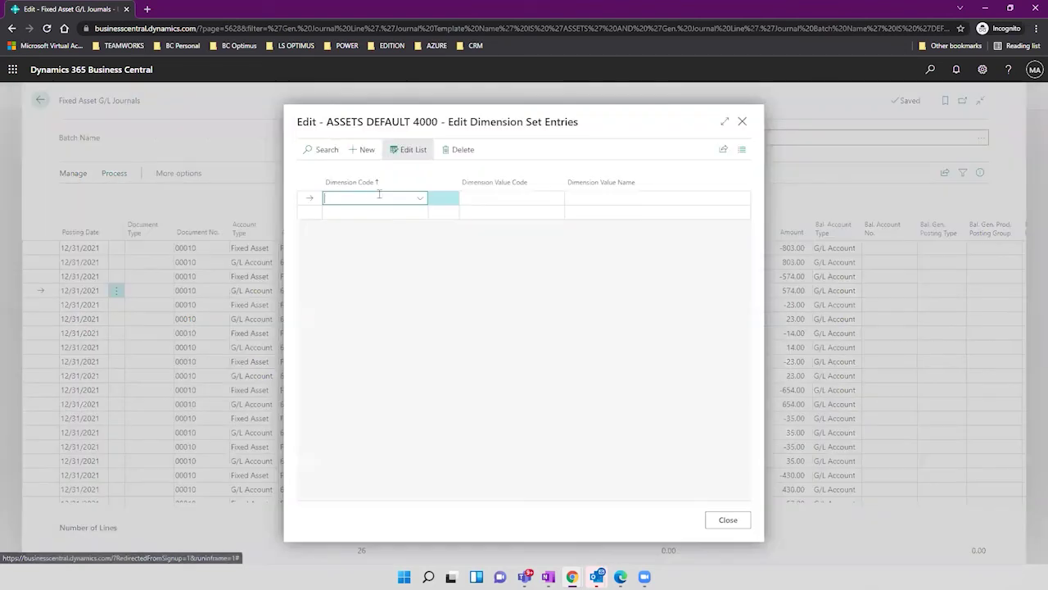
click(420, 199)
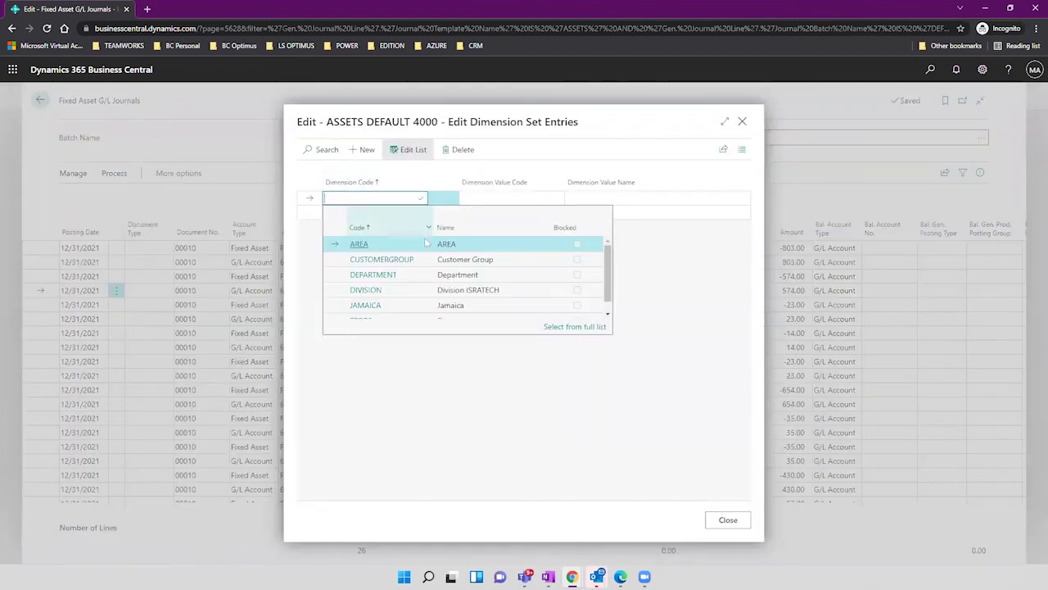
click(493, 276)
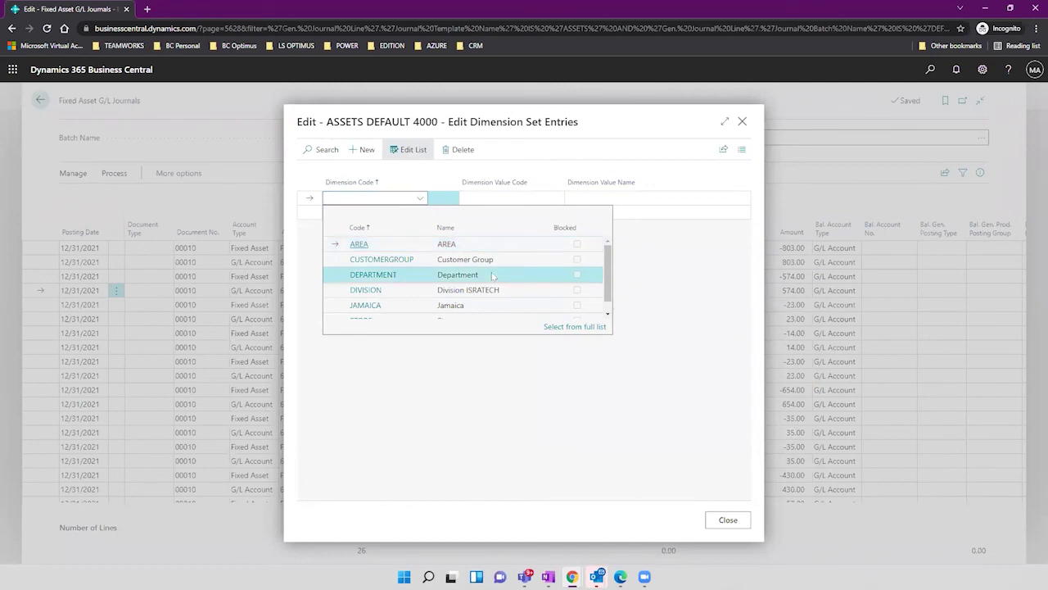
click(555, 201)
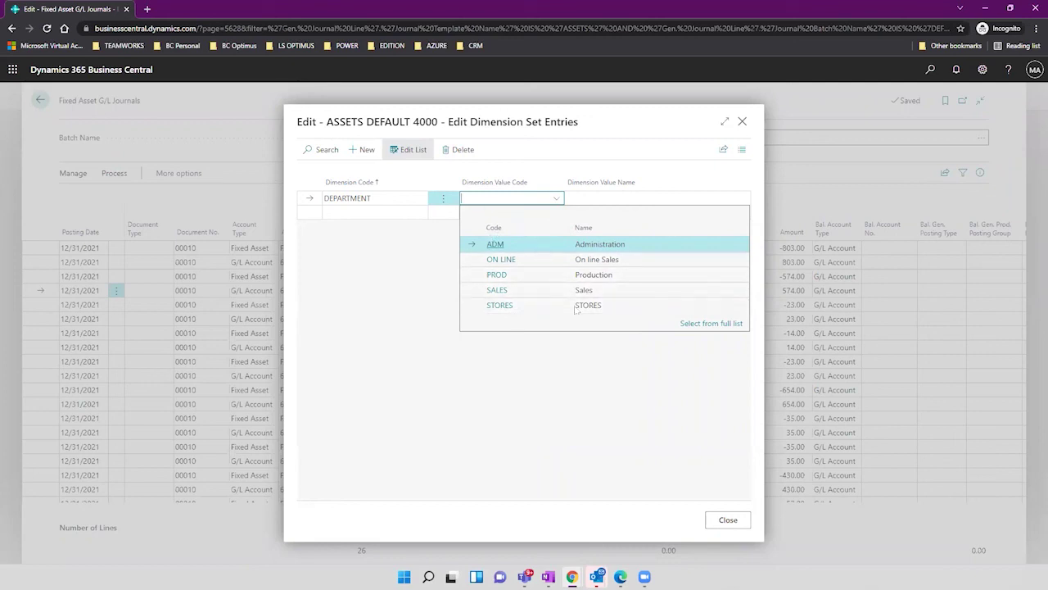
click(609, 245)
click(737, 521)
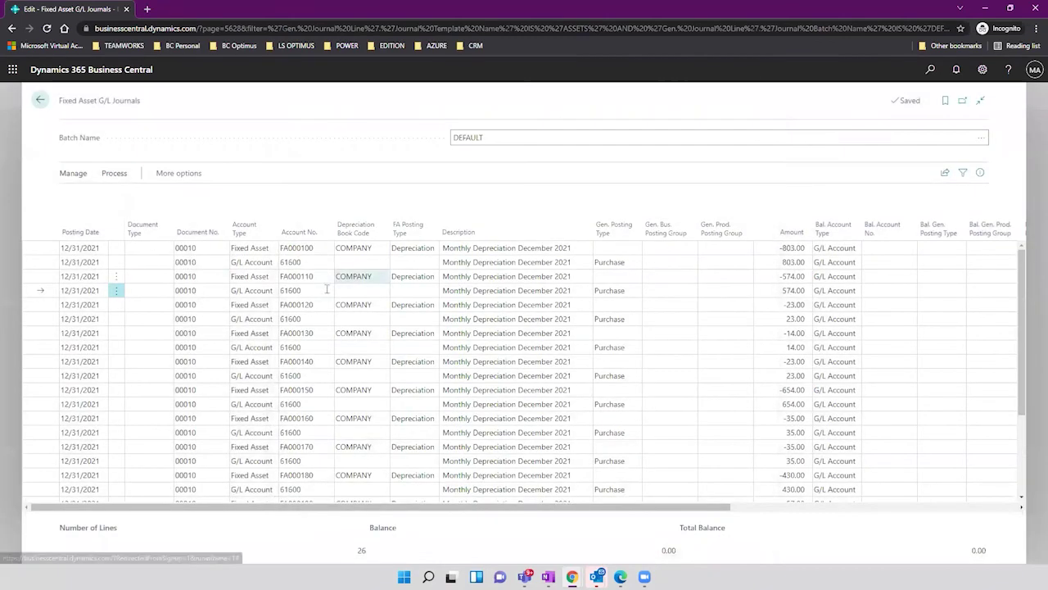
Try to post the journal lines, and return to the journal from the error messages.
click(106, 174)
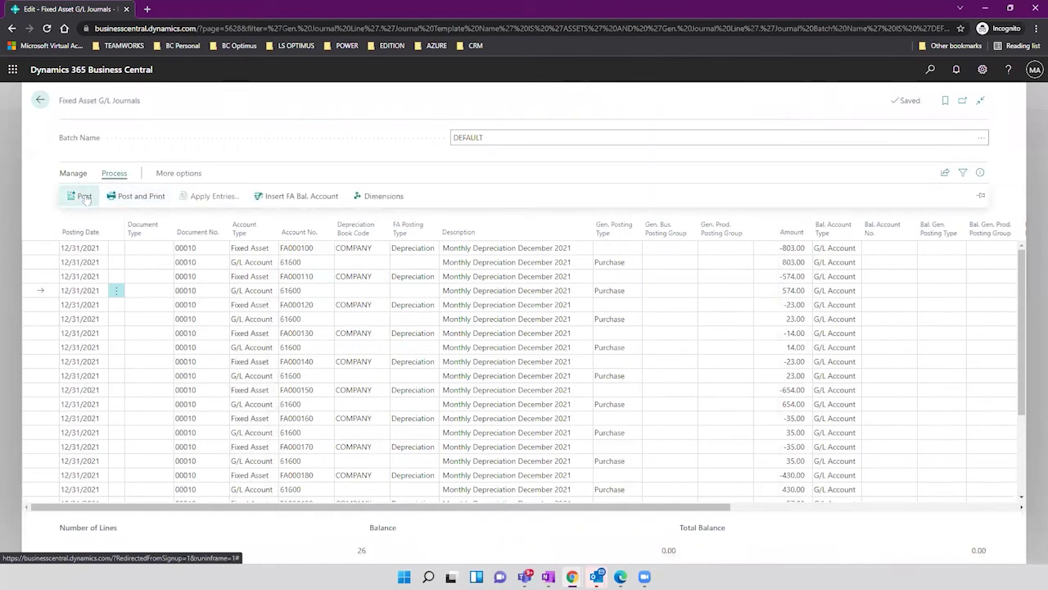
click(84, 197)
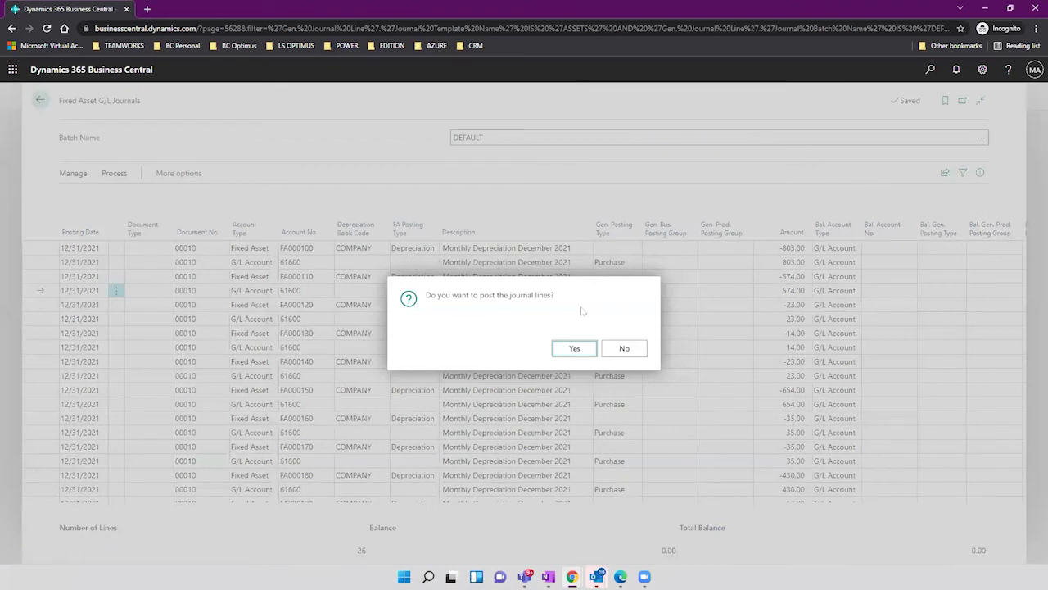
click(568, 346)
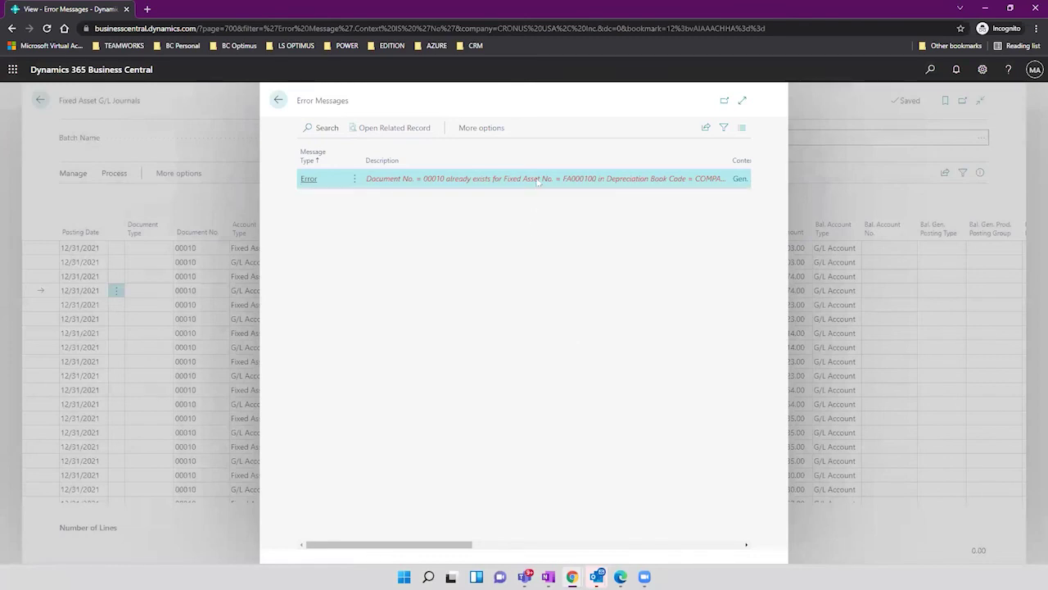
click(278, 102)
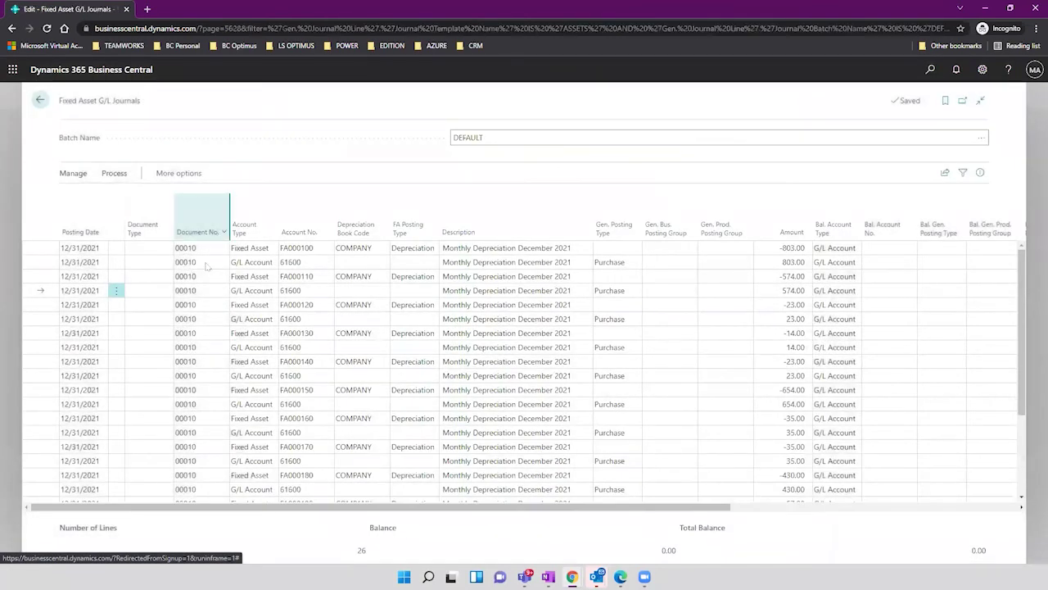
Change the document number of the first FA000100 journal line to 00011.
click(207, 262)
click(208, 247)
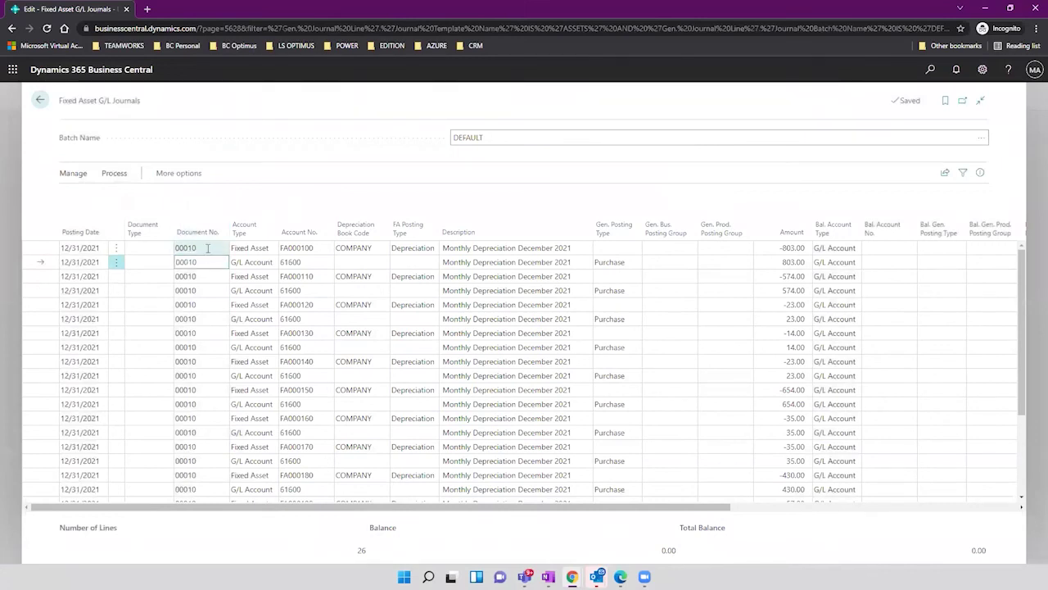
click(211, 247)
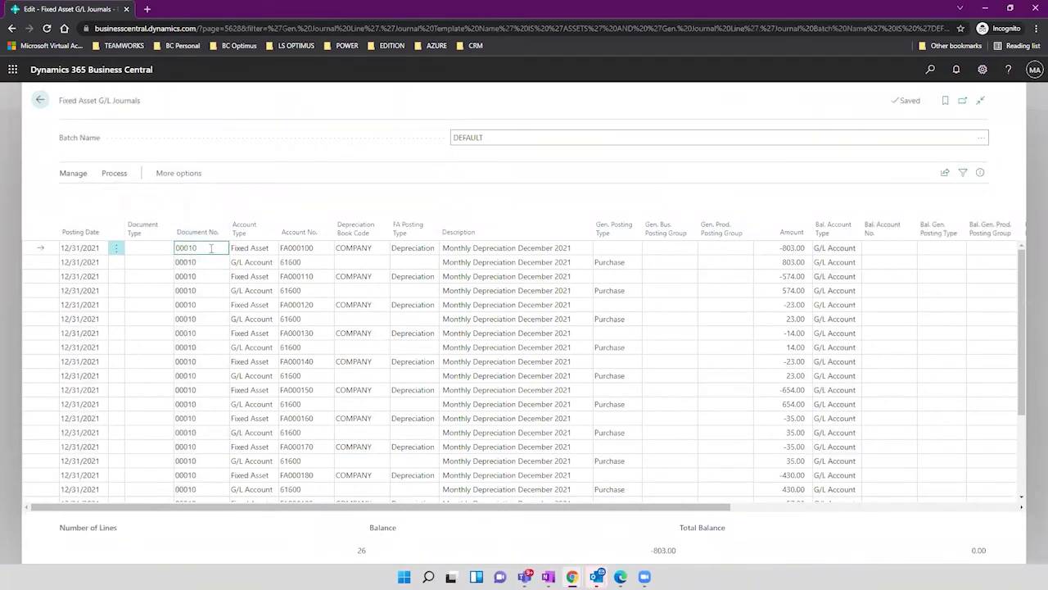
key(Down)
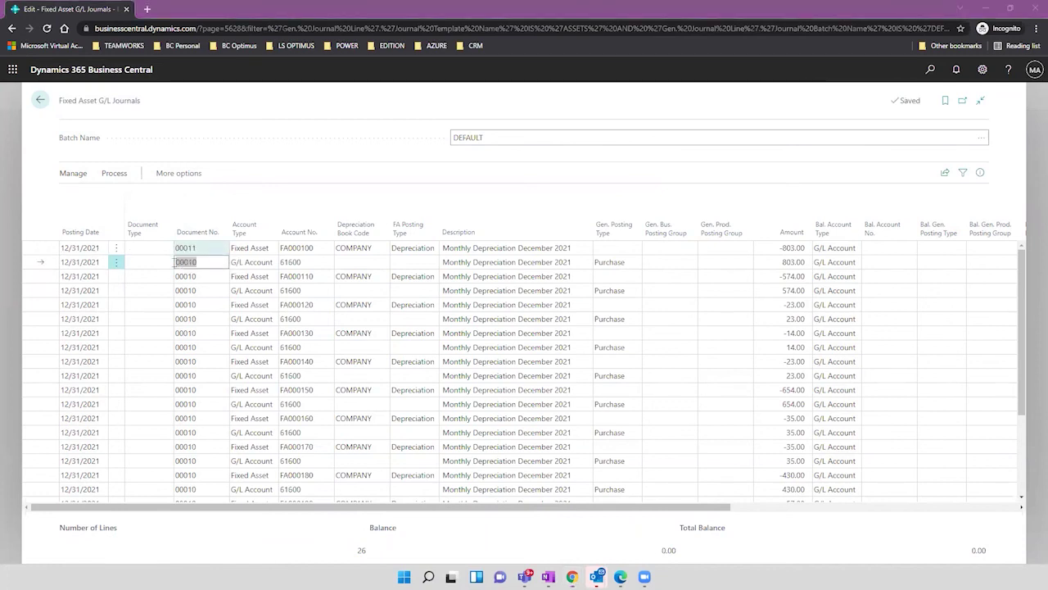
Change the document number of all remaining journal lines, from the first balancing G/L line through FA000220, to 00011.
click(204, 249)
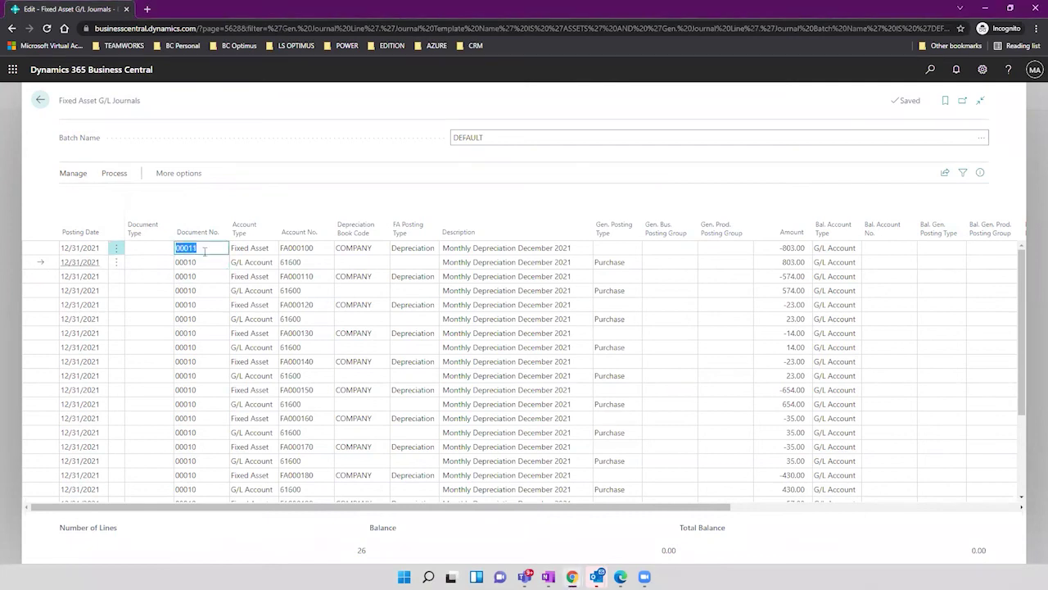
key(Down)
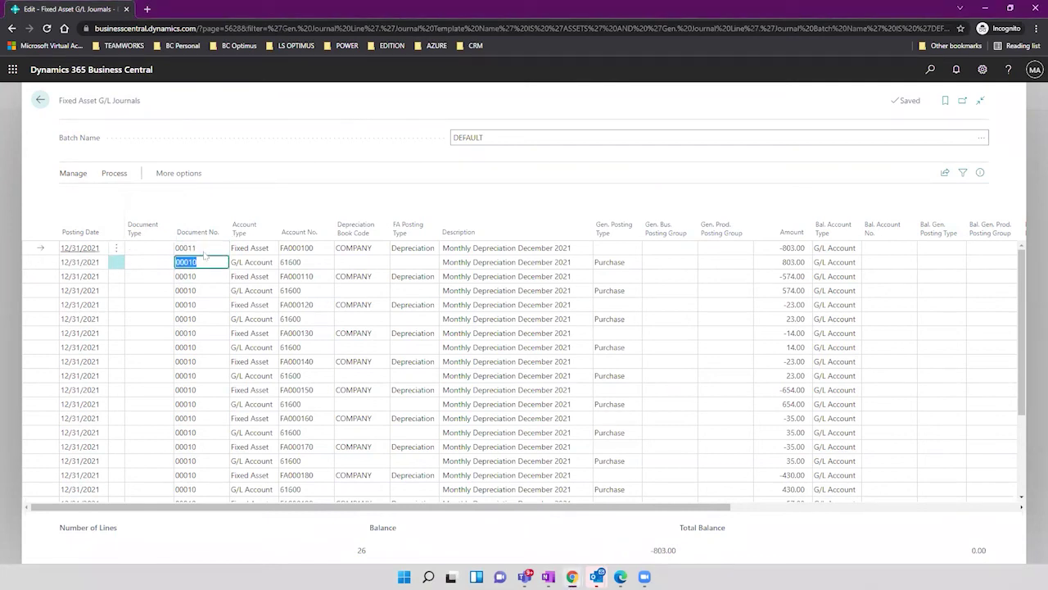
key(F8)
key(Down)
key(F8)
key(Down)
key(F8)
key(Down)
key(F8)
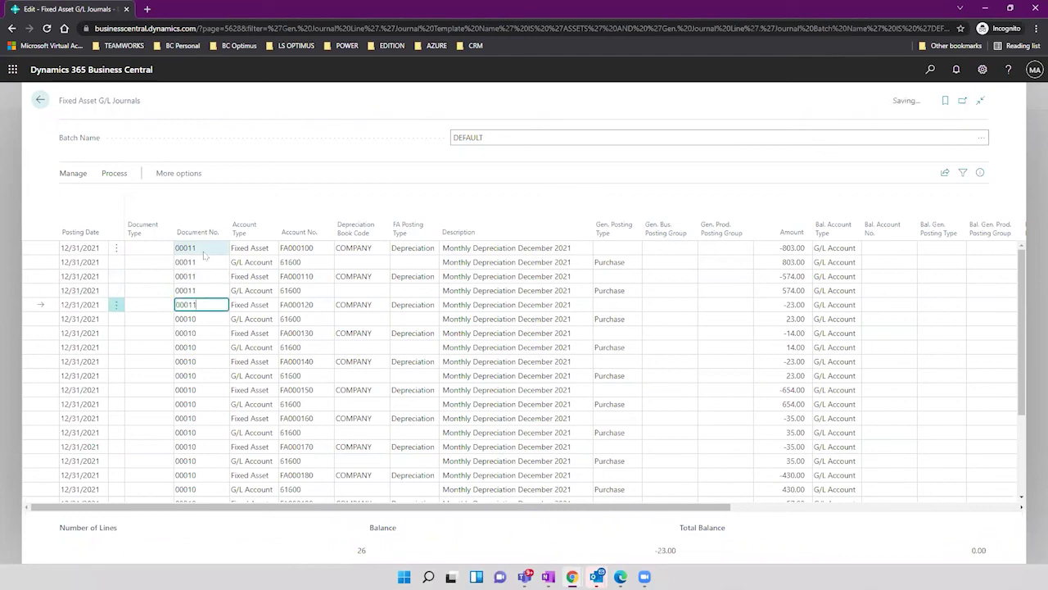
key(Down)
key(F8)
key(Down)
key(F8)
key(Down)
key(F8)
key(Down)
key(F8)
key(Down)
key(F8)
key(Down)
key(F8)
key(Down)
key(F8)
key(Down)
key(F8)
key(Down)
key(F8)
key(Down)
key(F8)
key(Down)
key(F8)
key(Down)
key(F8)
key(Down)
key(F8)
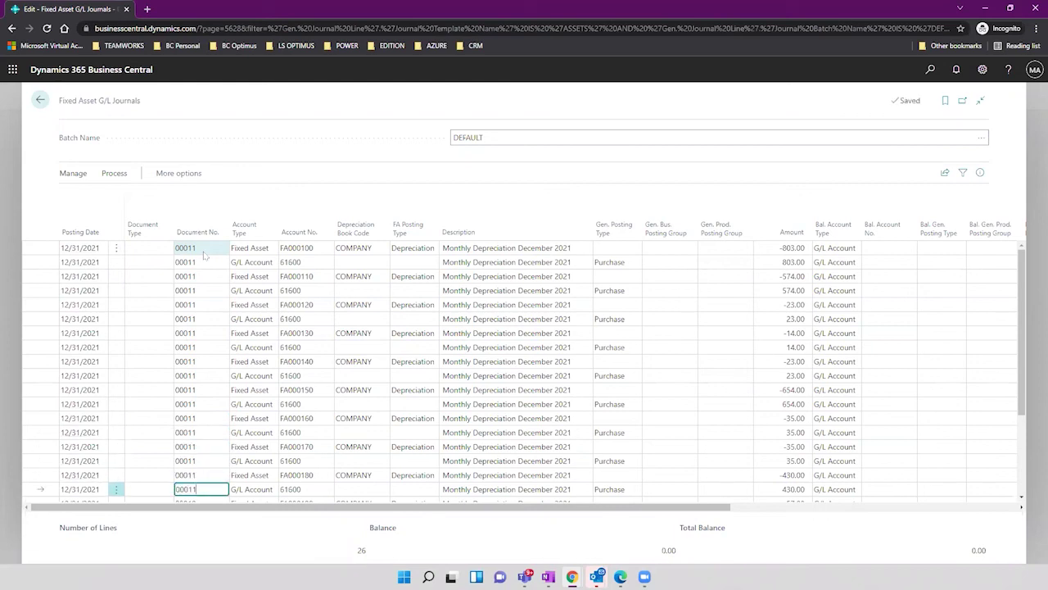
key(Down)
key(F8)
key(Down)
key(F8)
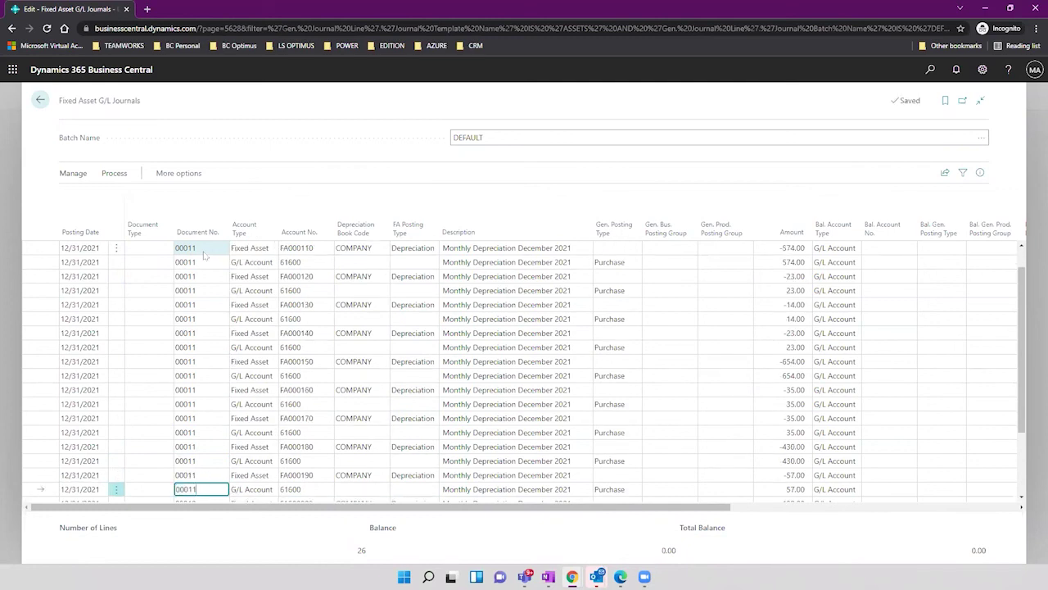
key(Down)
key(F8)
key(Down)
key(Down)
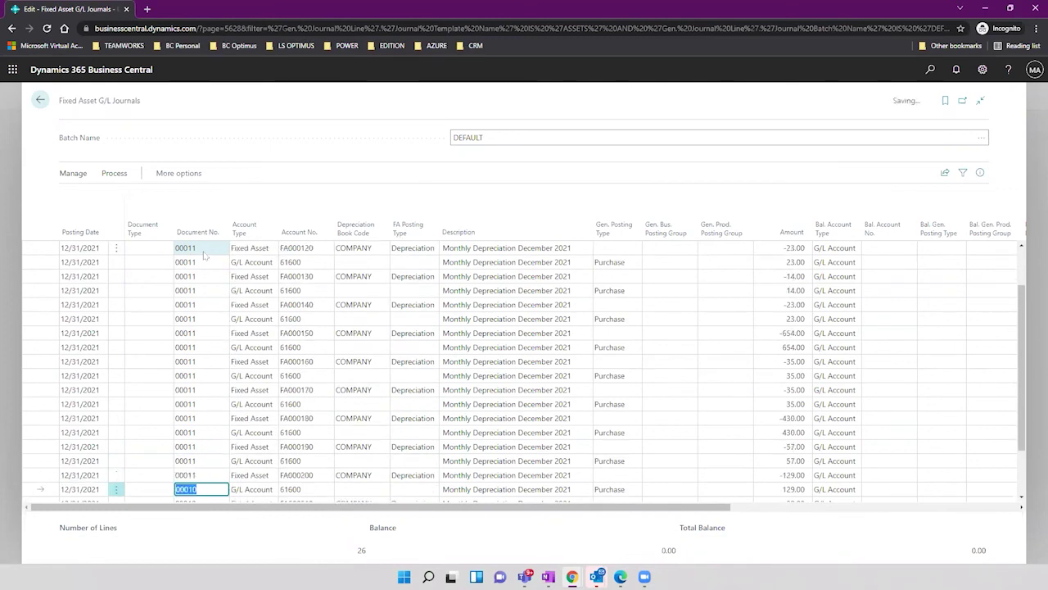
key(Down)
key(Down)
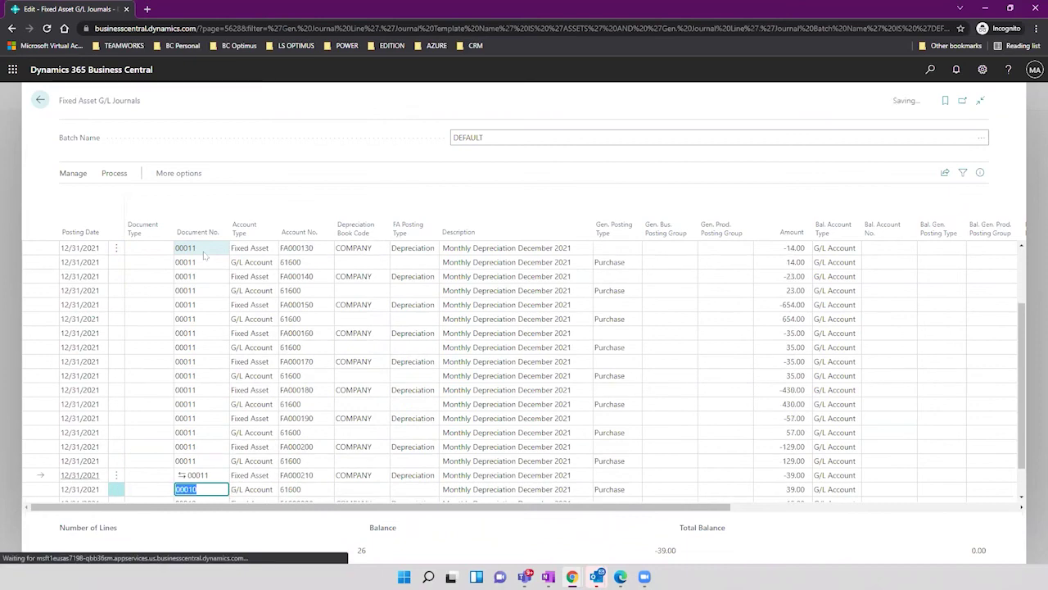
key(Down)
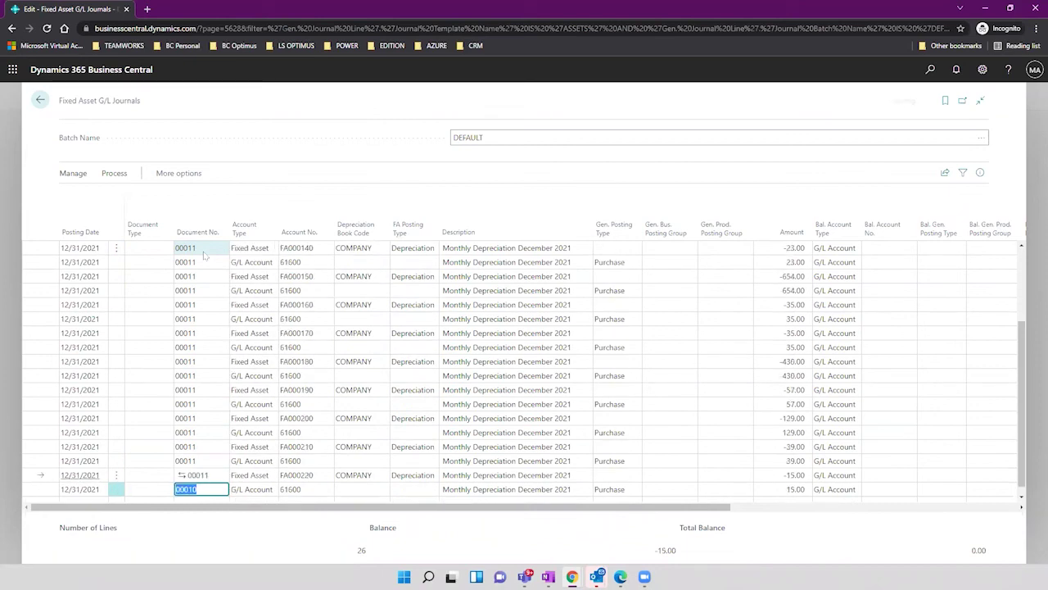
text(00011)
key(Up)
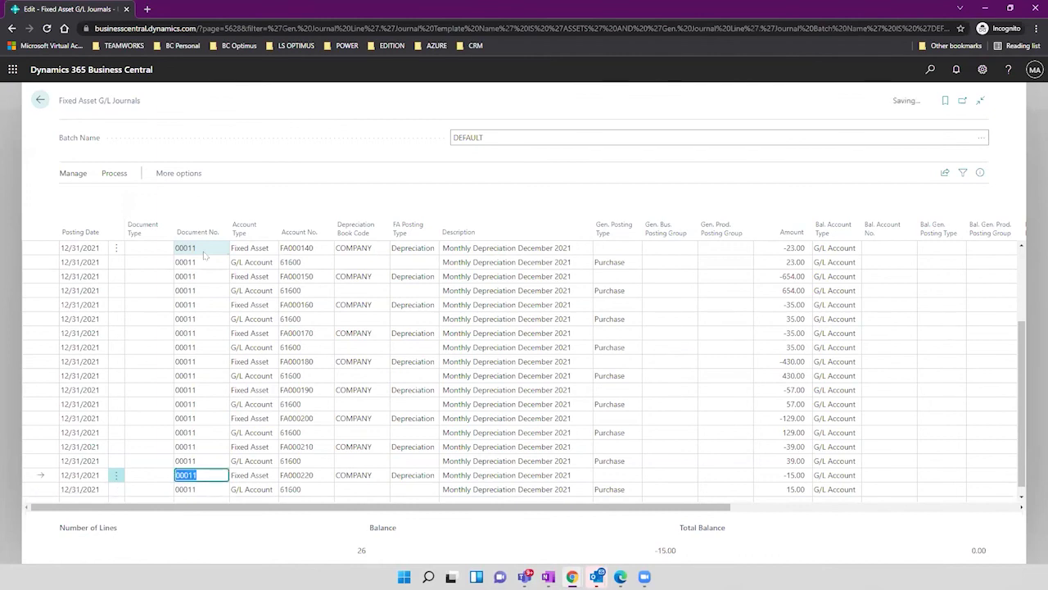
Try to post the journal lines, widen the error description to read it in full, and return to the journal.
click(114, 172)
click(82, 196)
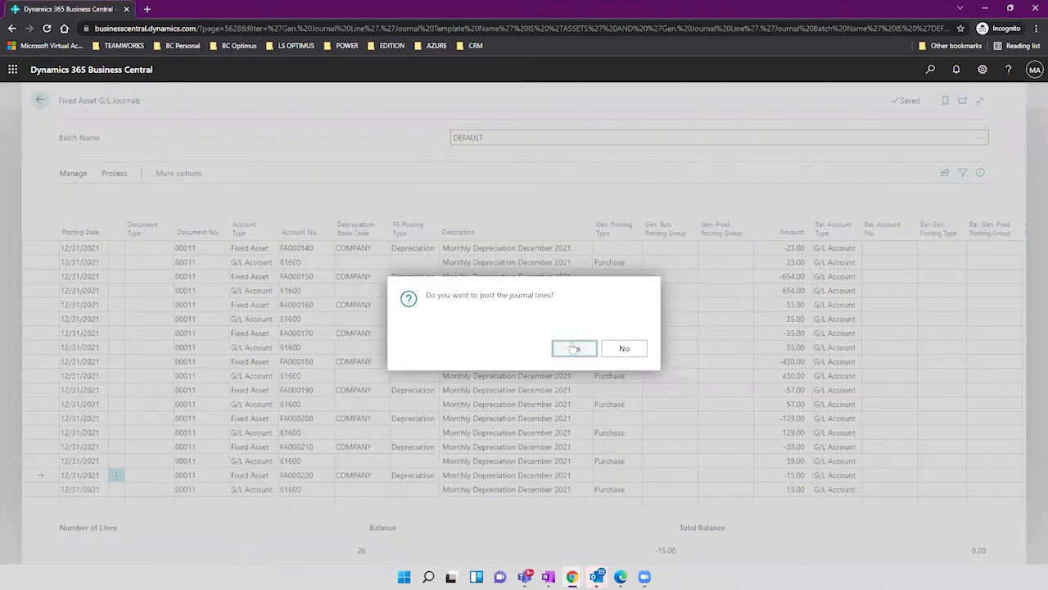
click(573, 348)
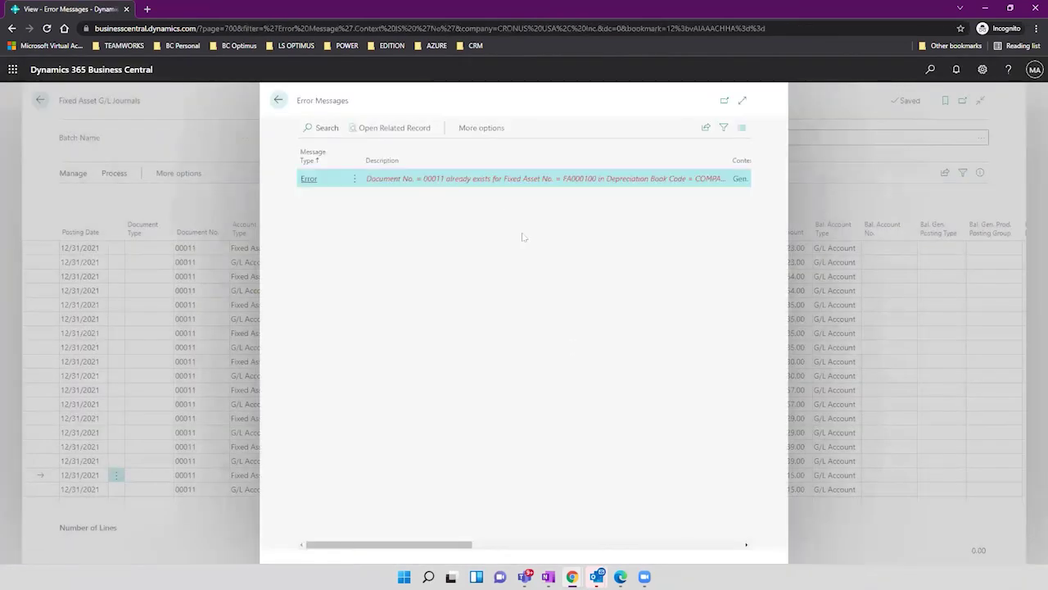
click(742, 102)
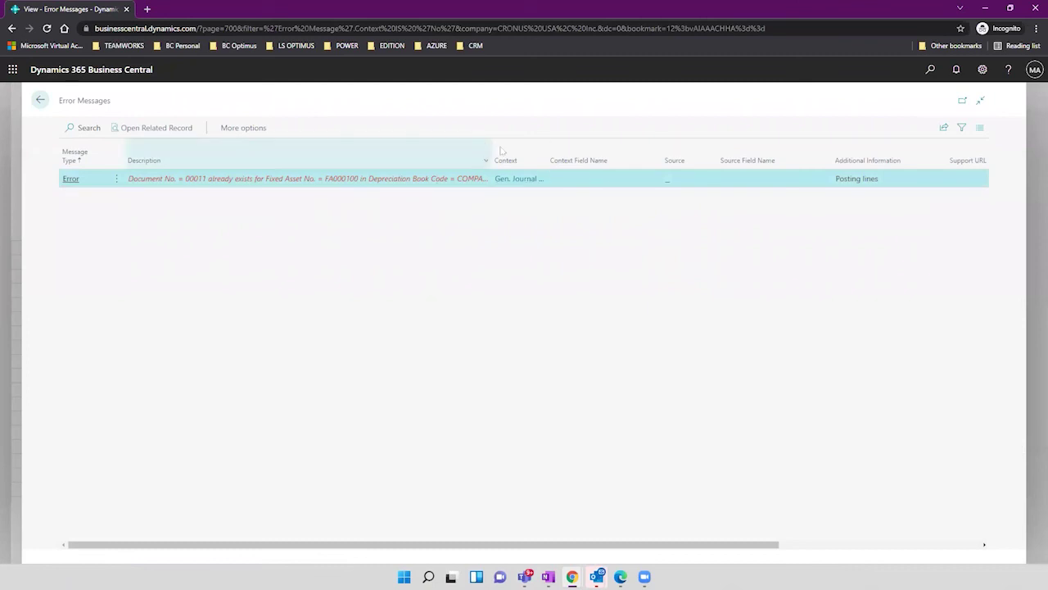
drag(491, 151, 534, 154)
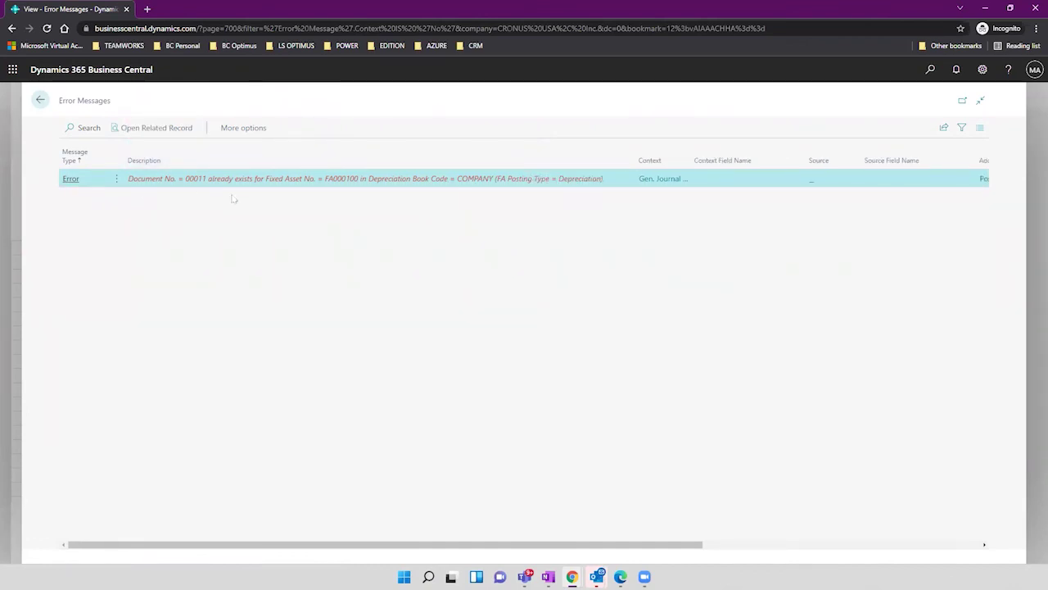
click(40, 100)
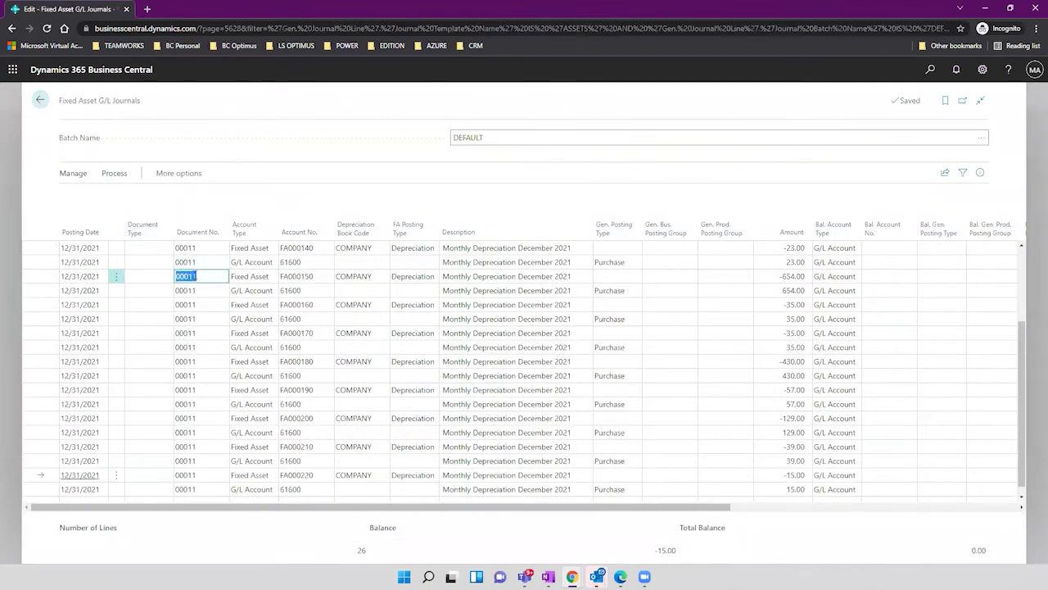
Change the document number of the FA000140 fixed asset line to 00040 and copy that number.
click(200, 249)
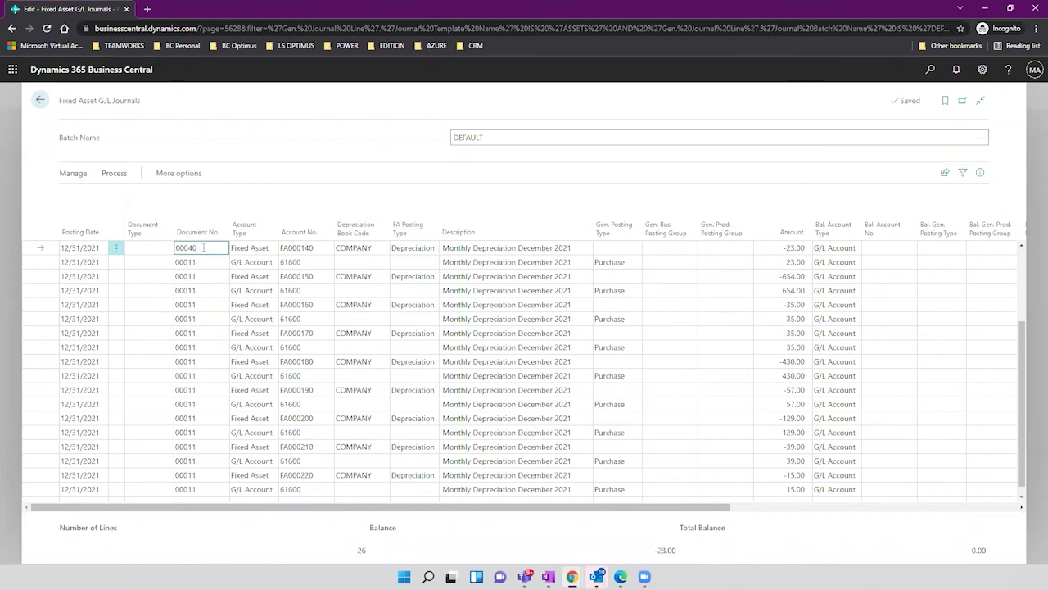
scroll(191, 254, up, 2)
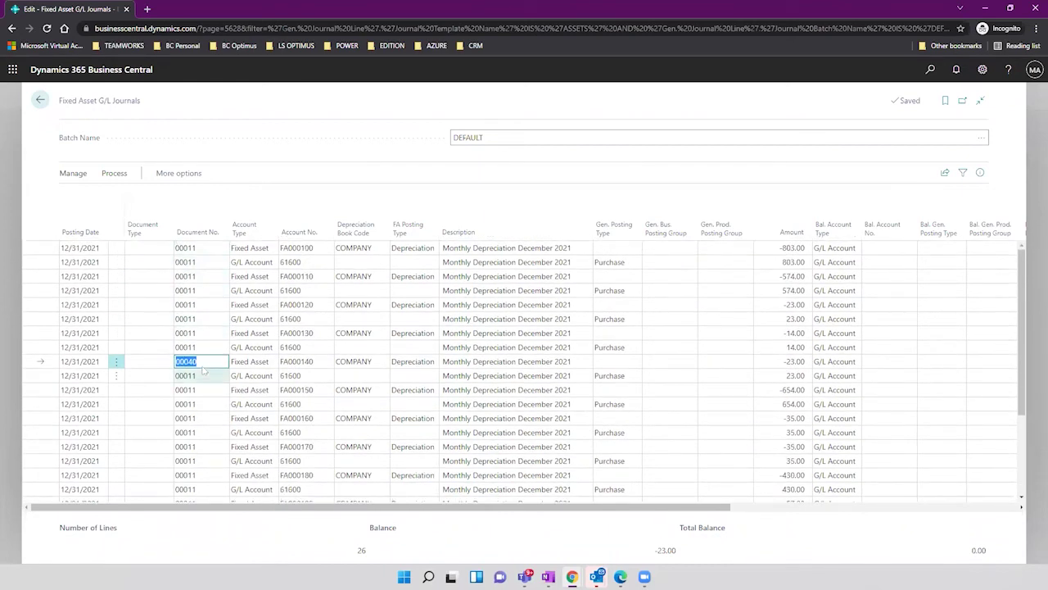
click(203, 361)
drag(203, 361, 173, 363)
key(ctrl+c)
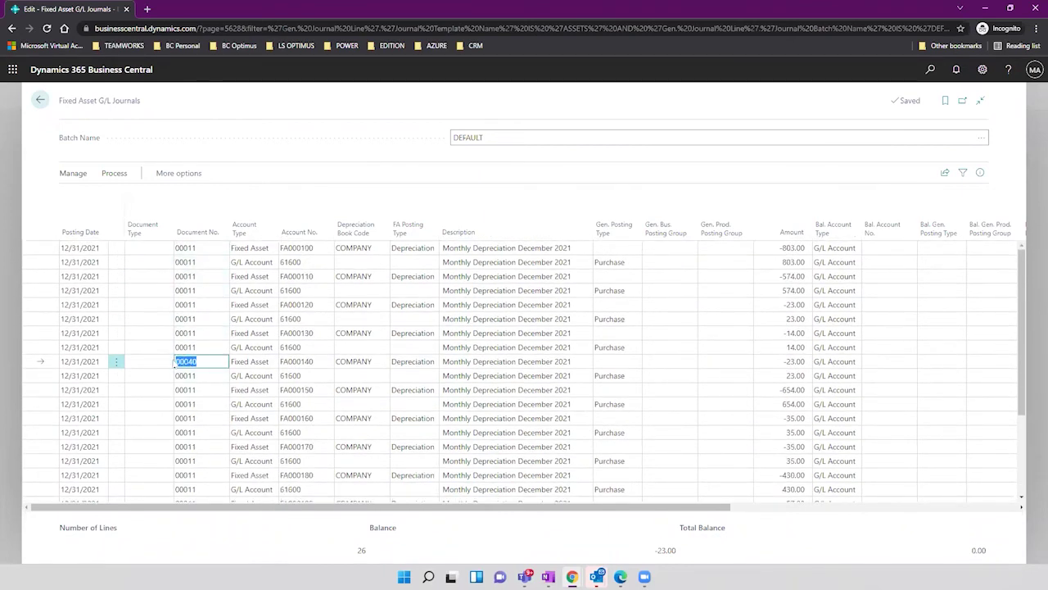
Apply document number 00040 to all other journal lines, from FA000100 through the balancing G/L line of FA000220.
click(206, 248)
key(ctrl+v)
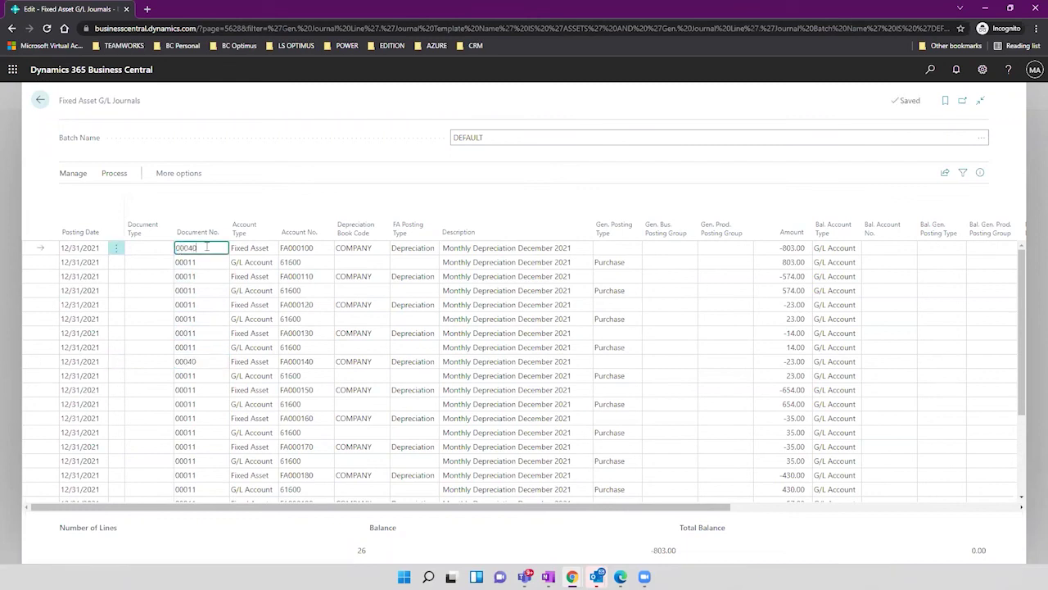
key(Down)
key(ctrl+v)
key(Down)
key(ctrl+v)
key(Down)
key(ctrl+v)
key(Down)
key(ctrl+v)
key(Down)
key(ctrl+v)
key(Down)
key(ctrl+v)
key(Down)
key(ctrl+v)
key(Down)
key(ctrl+v)
key(Down)
key(ctrl+v)
key(Down)
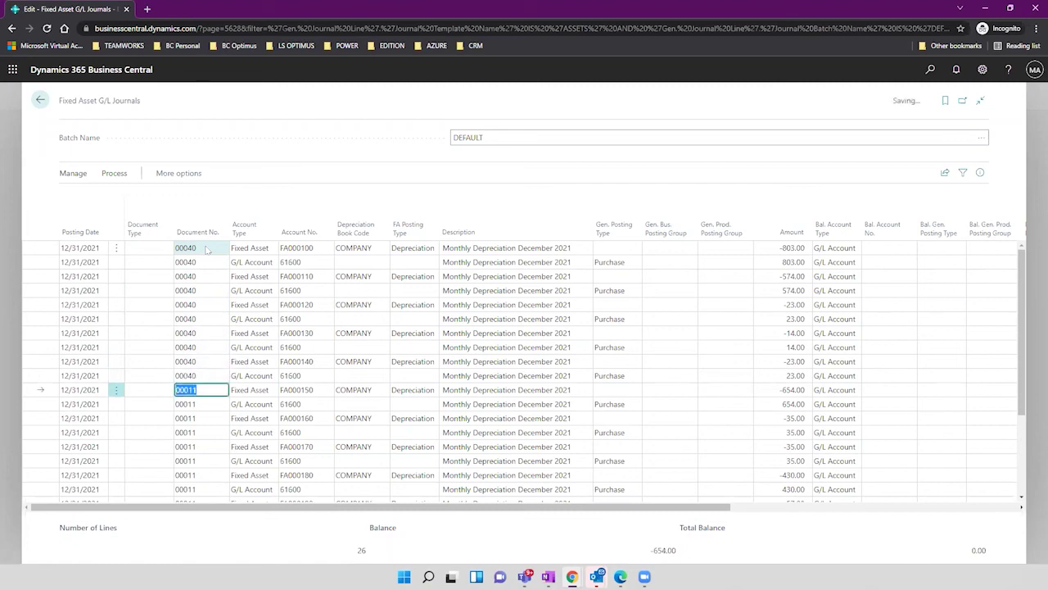
key(ctrl+v)
key(Down)
key(ctrl+v)
key(Down)
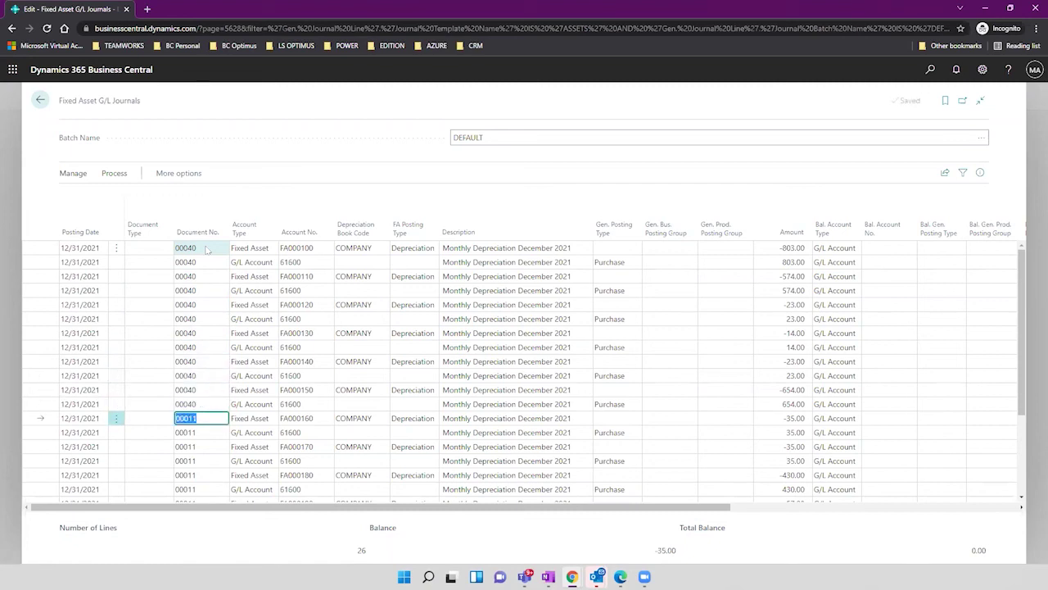
key(ctrl+v)
key(Down)
key(ctrl+v)
key(Down)
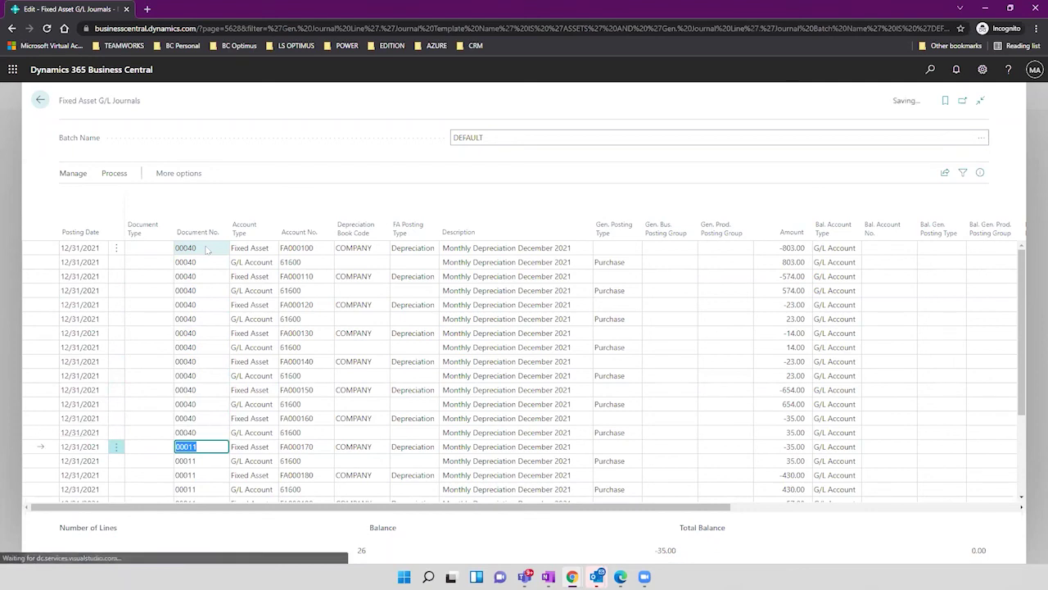
key(ctrl+v)
key(Down)
key(ctrl+v)
key(Down)
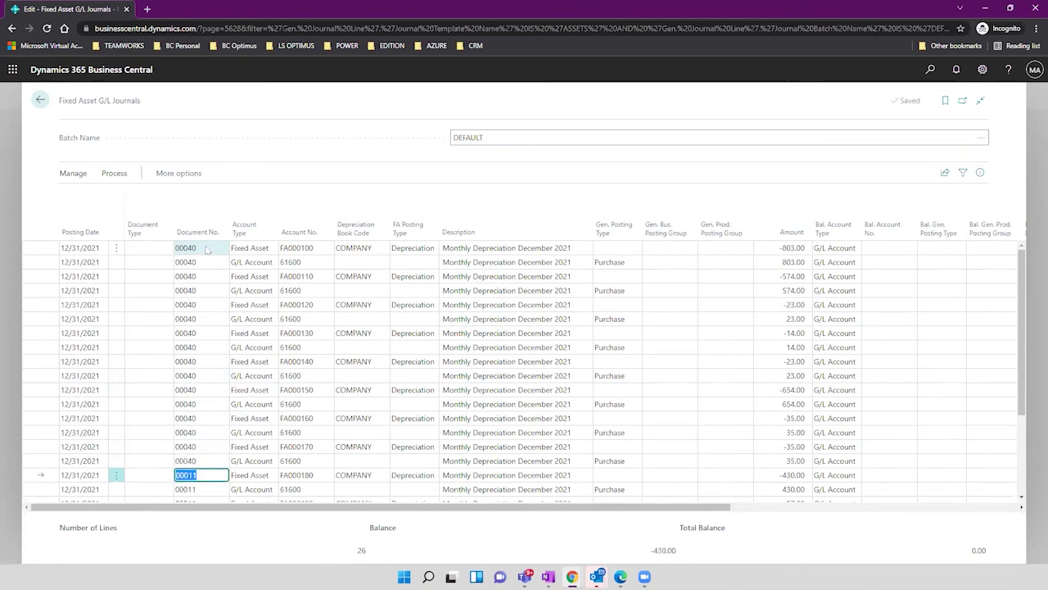
key(ctrl+v)
key(Down)
key(Up)
key(ctrl+v)
key(Down)
key(ctrl+v)
key(Down)
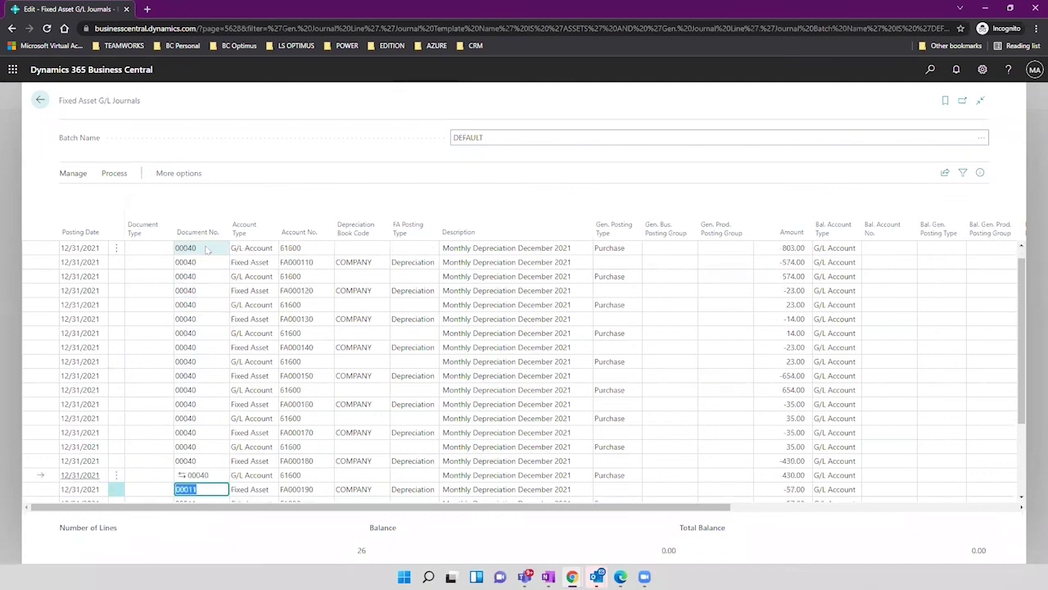
key(ctrl+v)
key(Down)
key(ctrl+v)
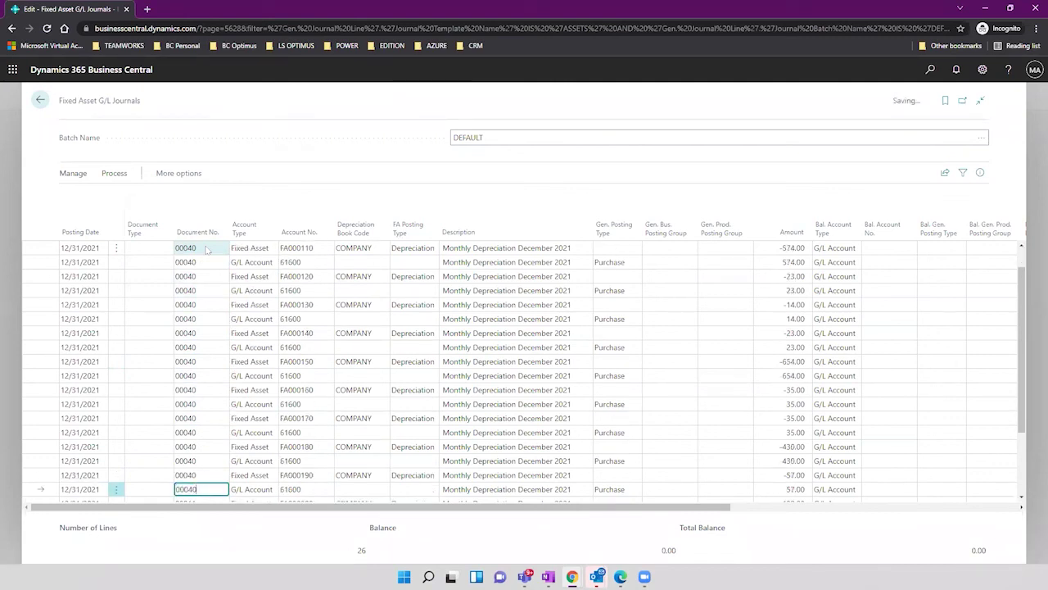
key(Down)
key(ctrl+v)
key(Down)
key(ctrl+v)
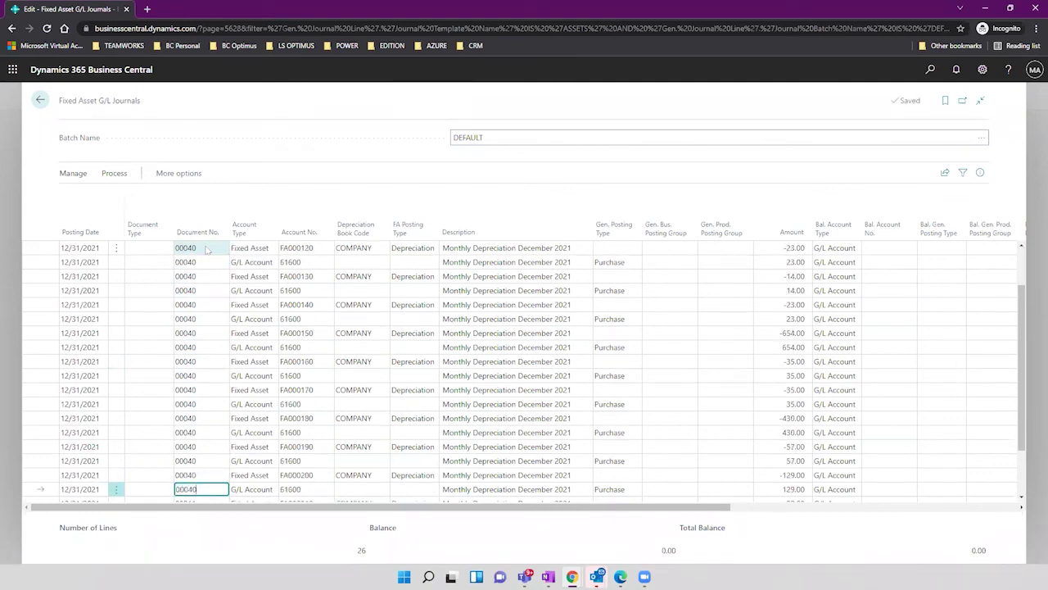
key(Down)
key(ctrl+v)
key(Down)
key(ctrl+v)
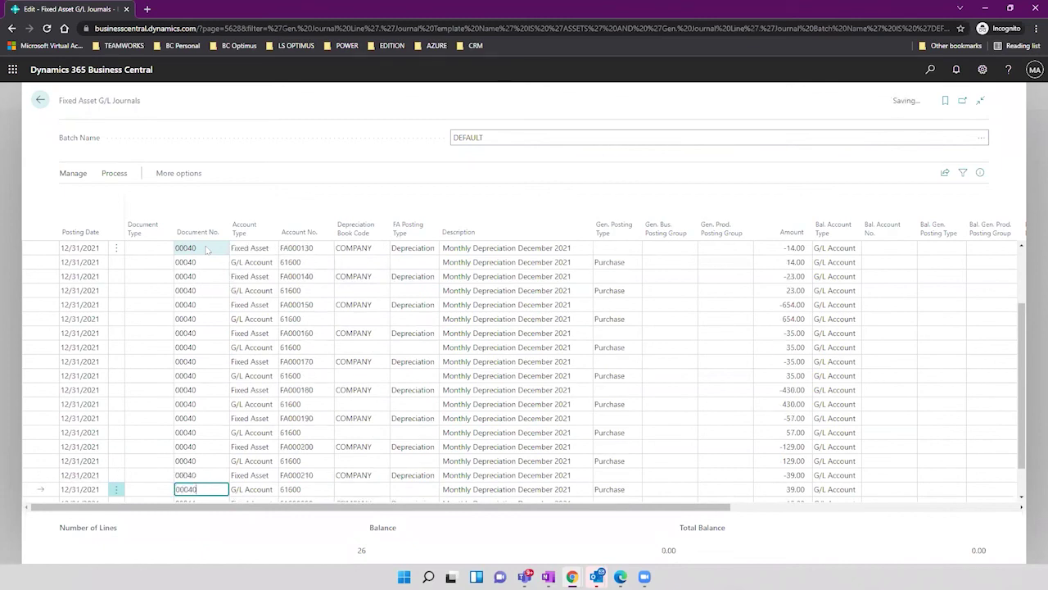
key(Down)
key(ctrl+v)
key(Down)
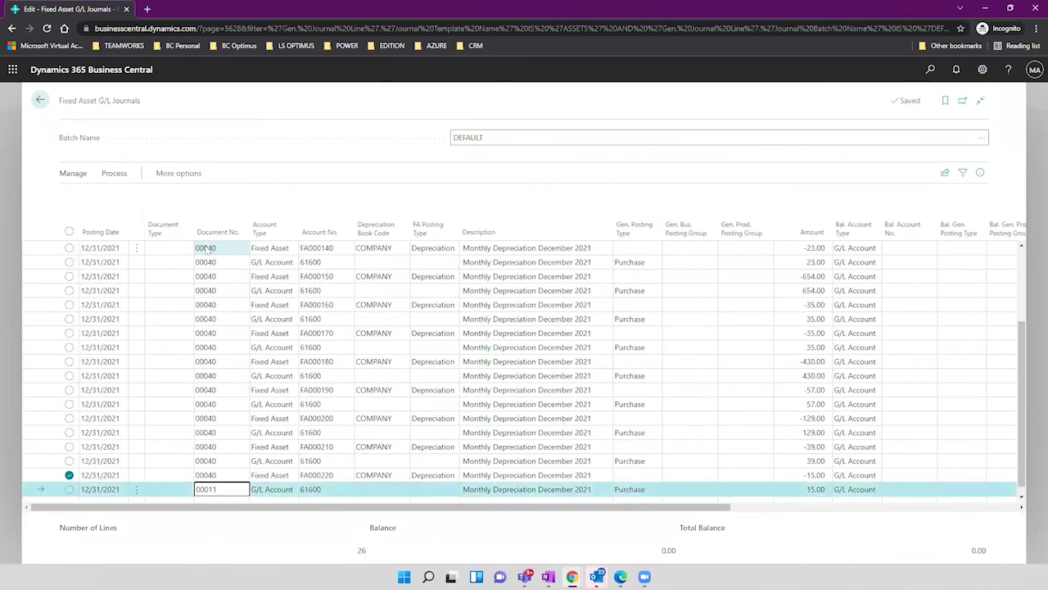
key(Up)
key(ctrl+c)
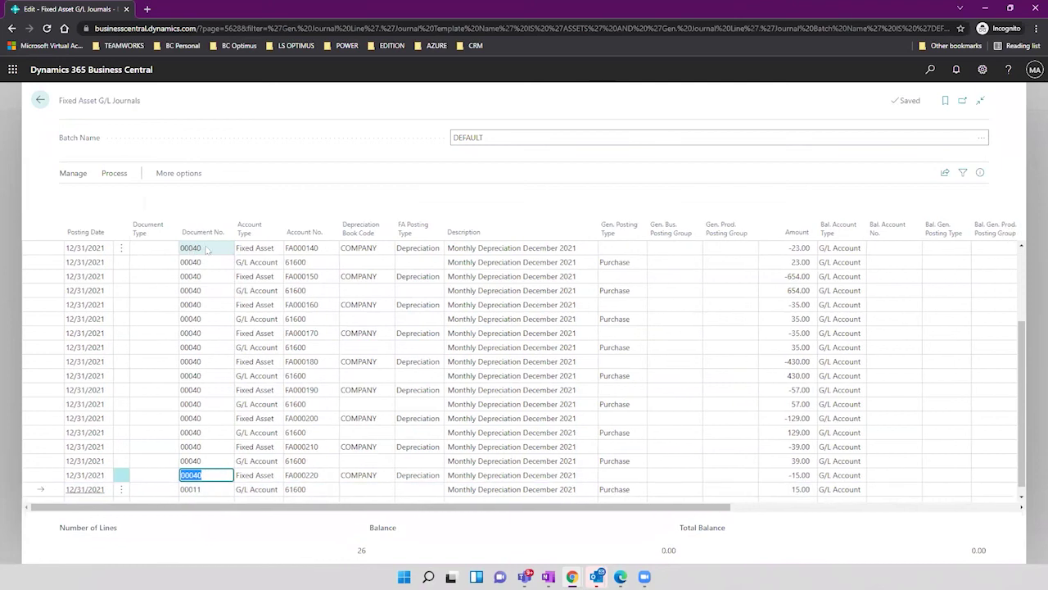
key(Down)
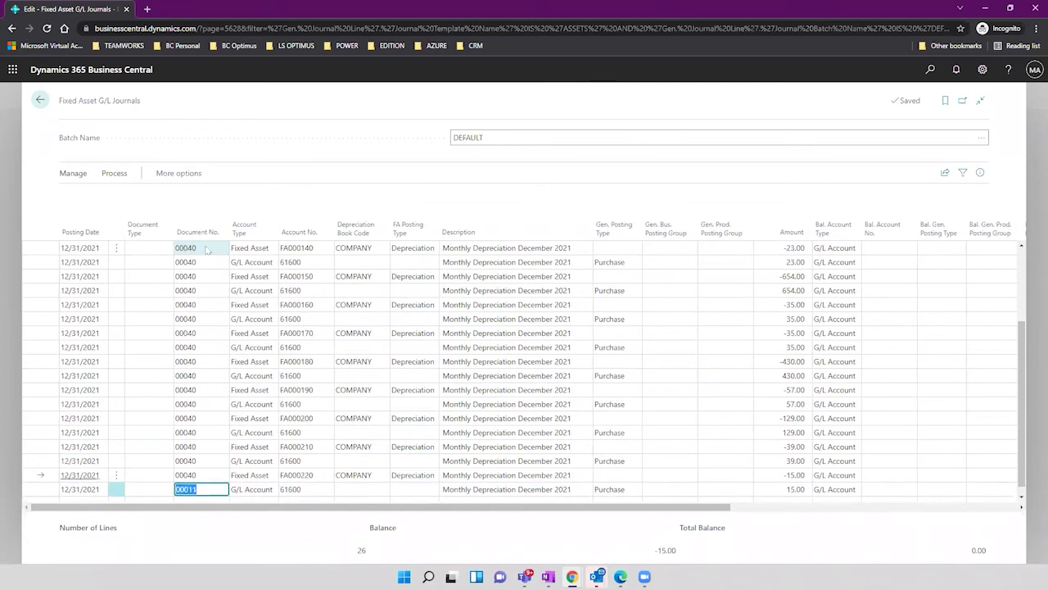
key(ctrl+v)
key(Up)
Post the December 2021 depreciation lines in the DEFAULT fixed asset G/L journal batch.
click(114, 173)
click(86, 195)
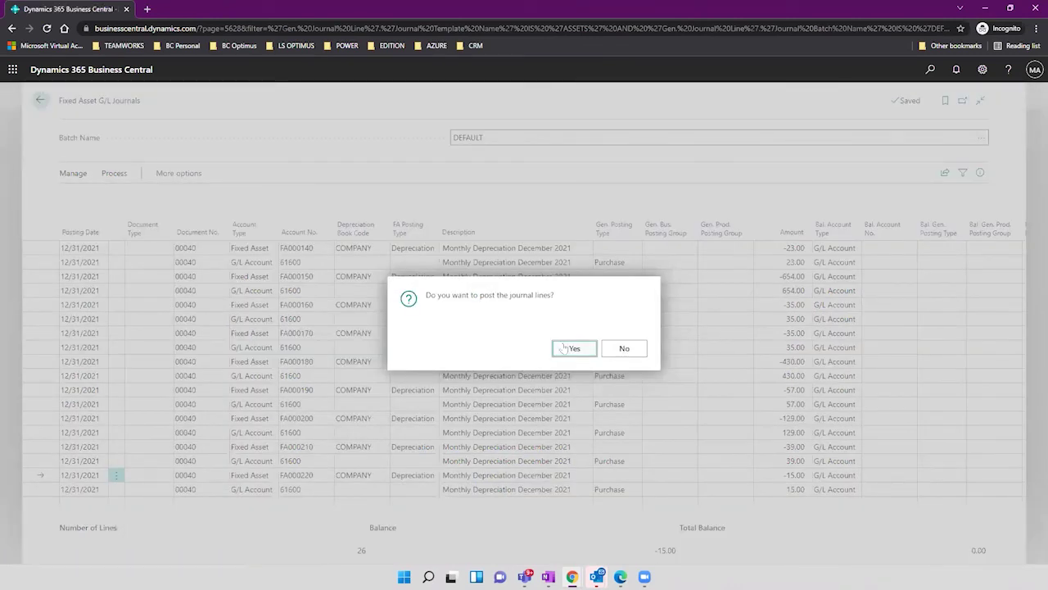
click(563, 347)
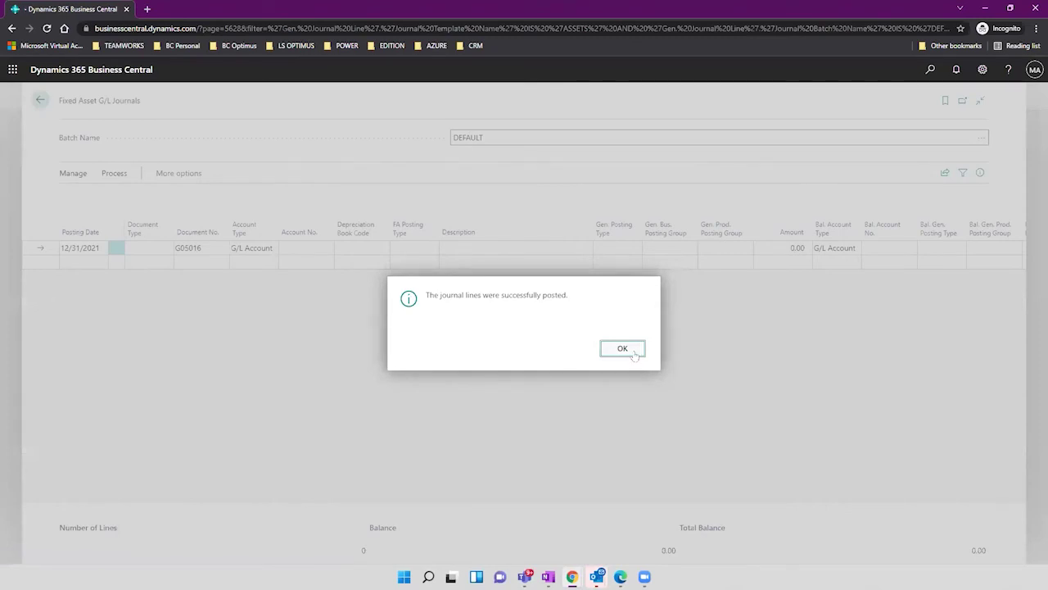
click(635, 354)
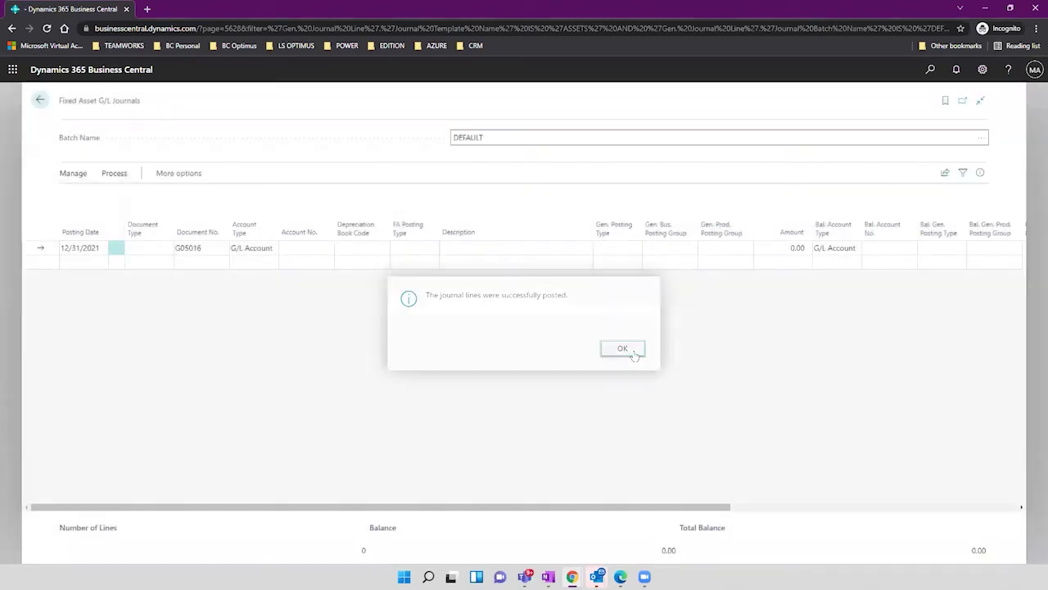
Leave the journal, open the FA000100 Mercedes Benz SL-300 card, and review its COMPANY depreciation book's starting date and declining-balance percentage.
click(37, 99)
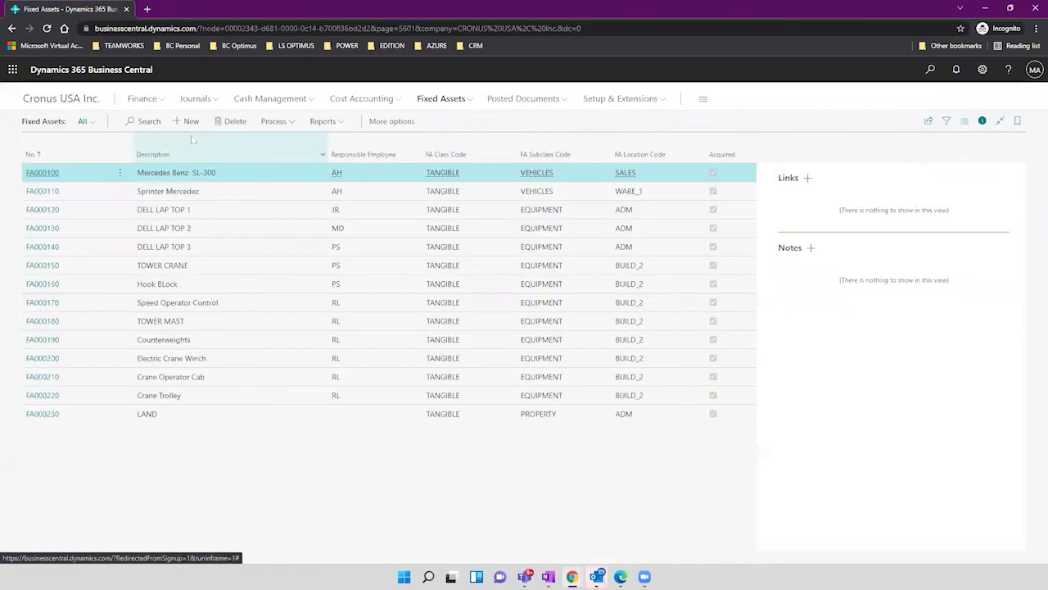
click(39, 174)
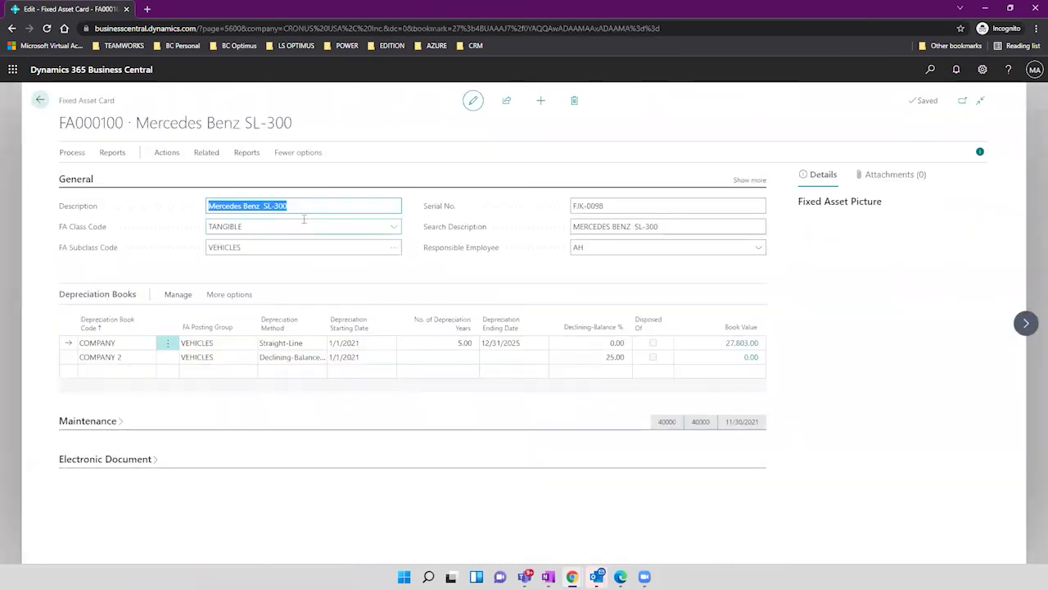
click(116, 343)
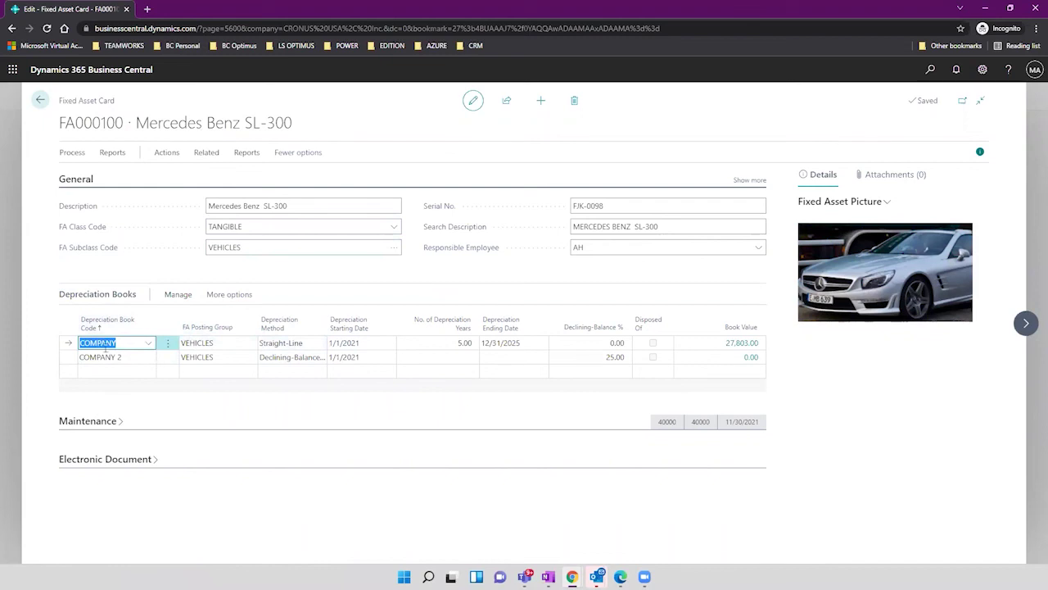
click(349, 343)
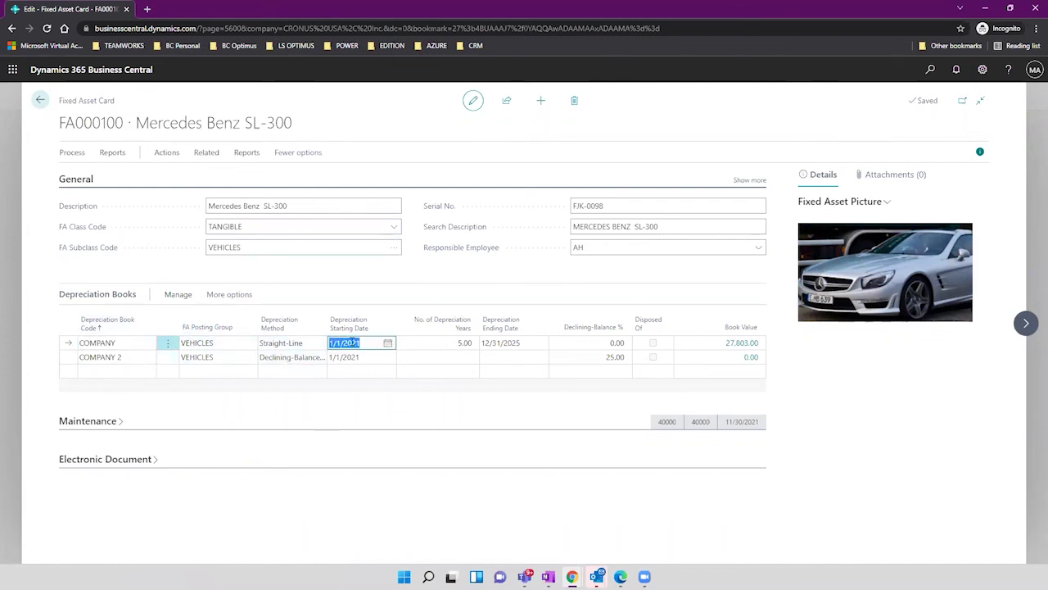
click(599, 342)
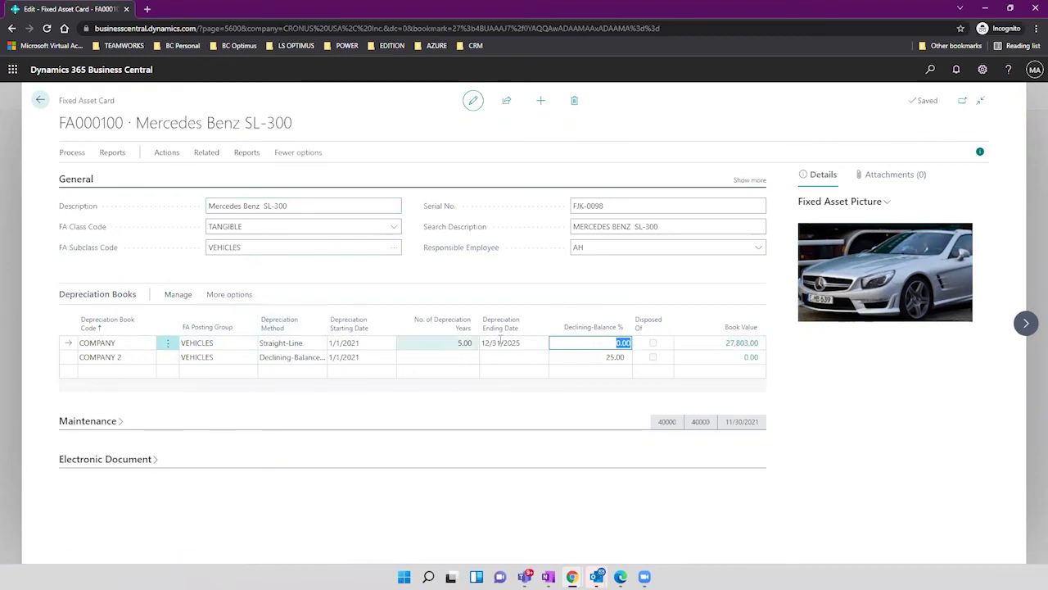
Open the ledger entries behind the Mercedes Benz SL-300's COMPANY book value and compare the monthly depreciation amounts, especially November and December 2021.
click(743, 342)
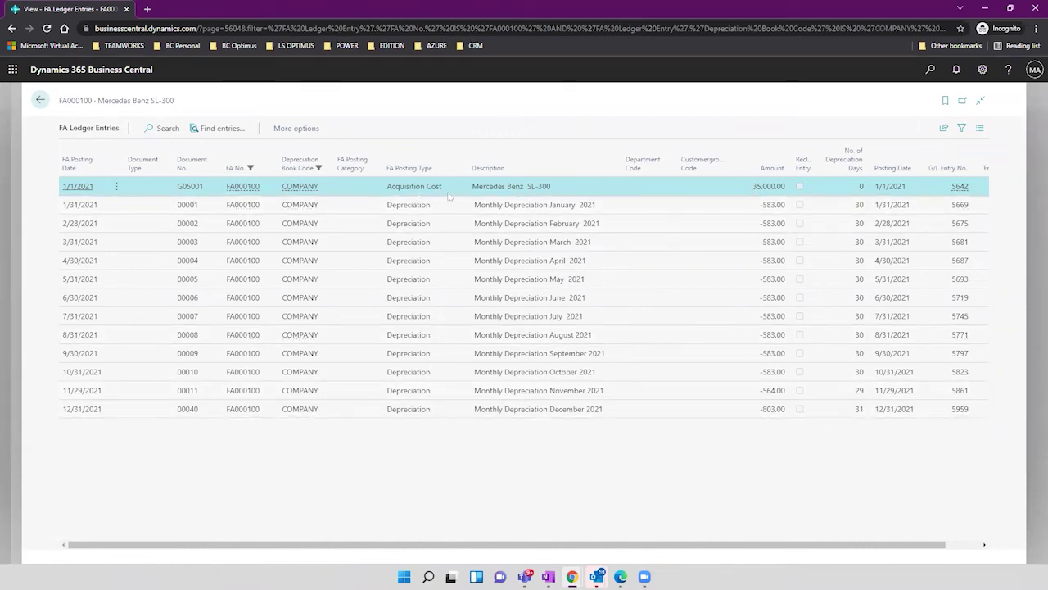
click(758, 410)
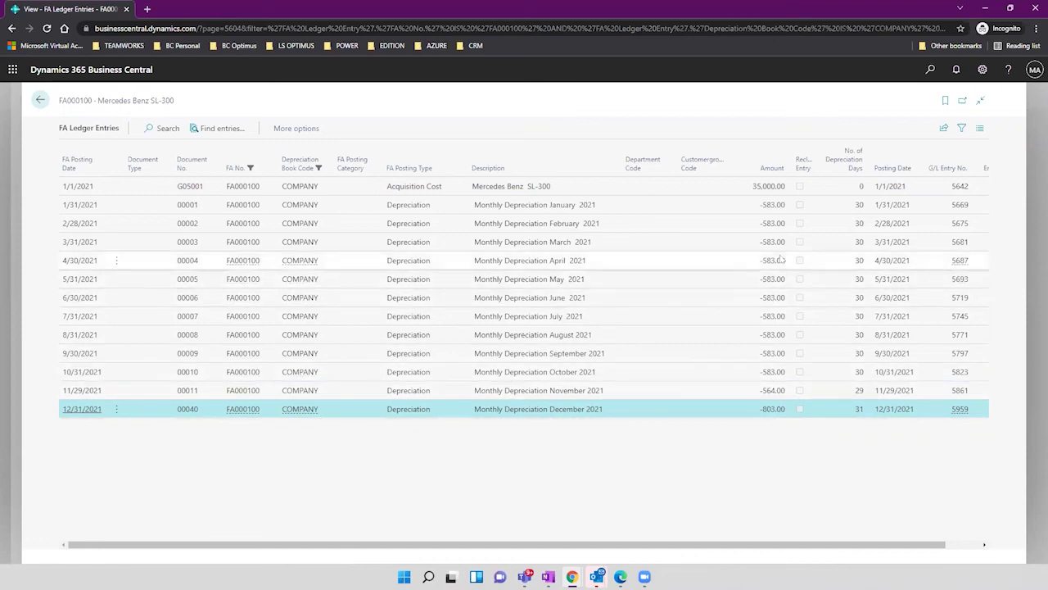
click(769, 299)
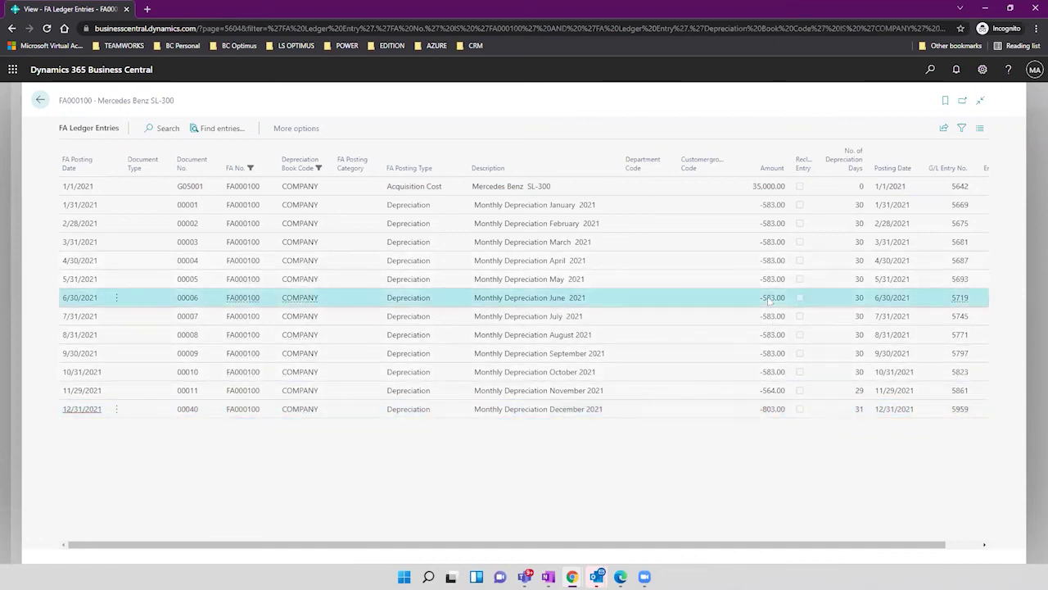
click(770, 242)
click(770, 223)
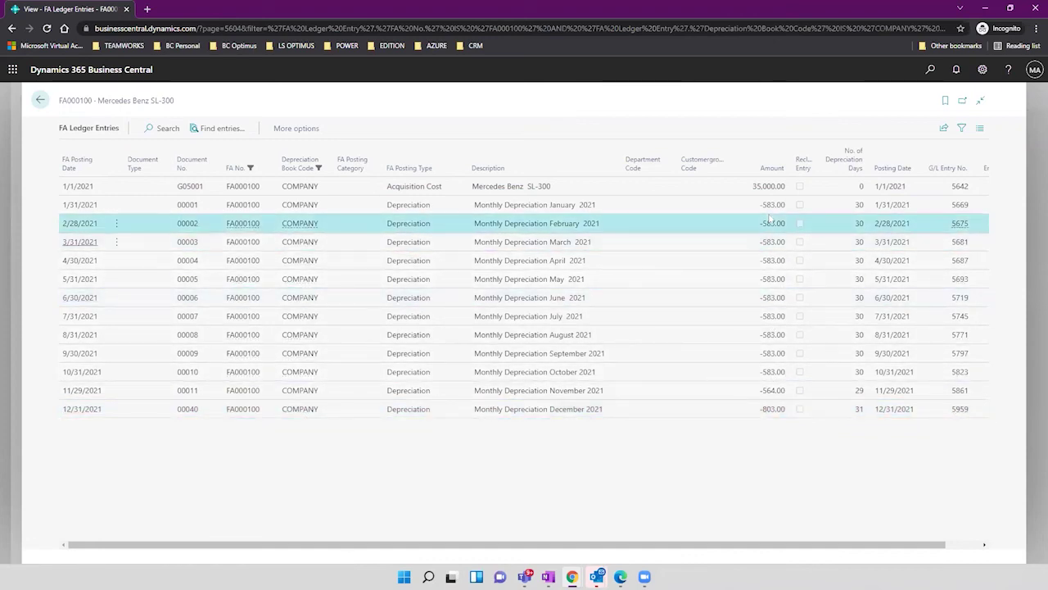
click(770, 205)
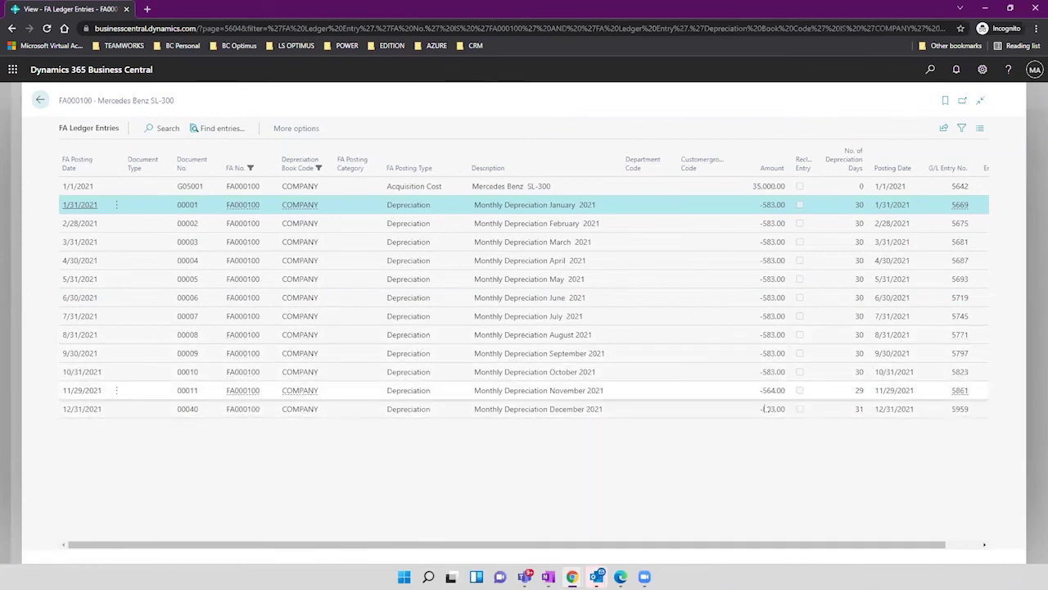
click(773, 397)
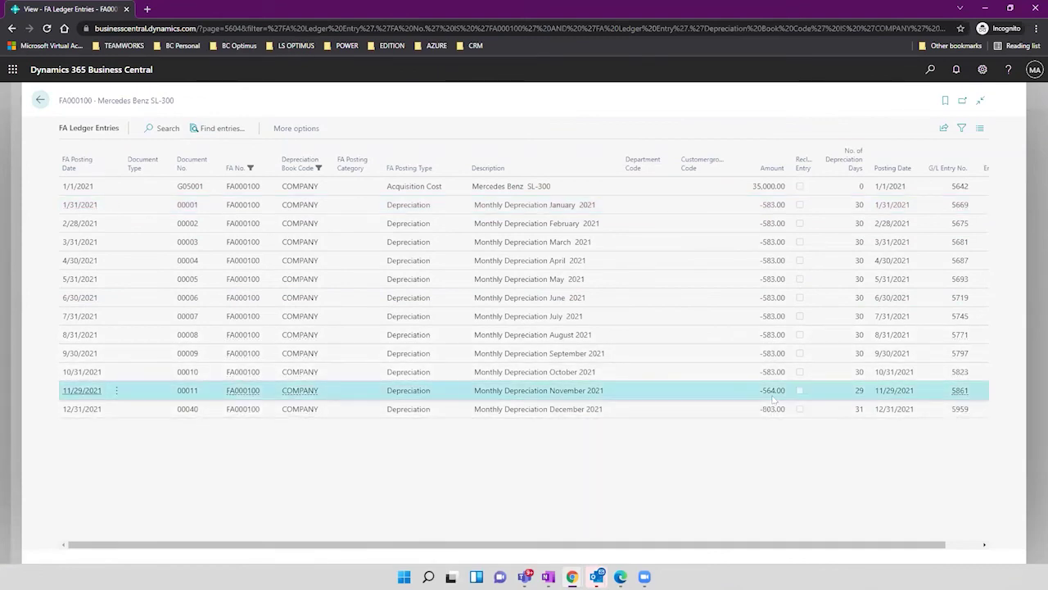
click(768, 405)
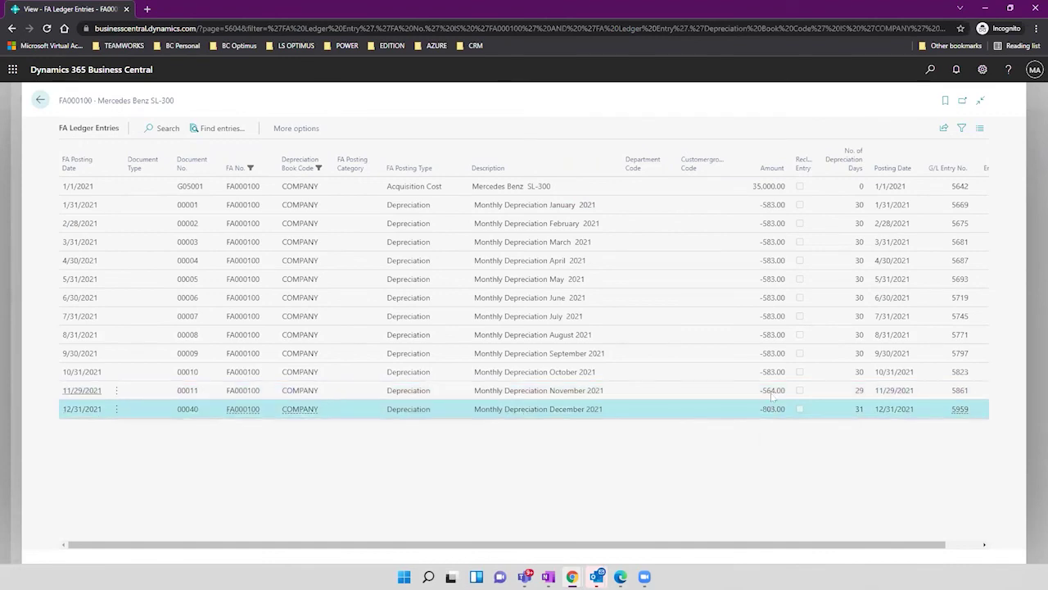
click(772, 394)
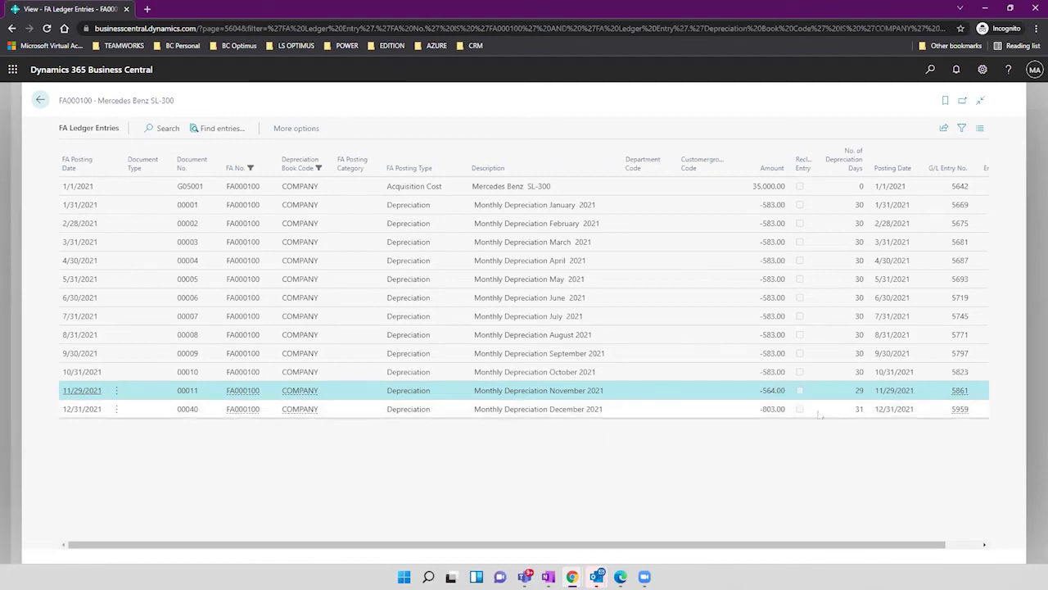
click(762, 411)
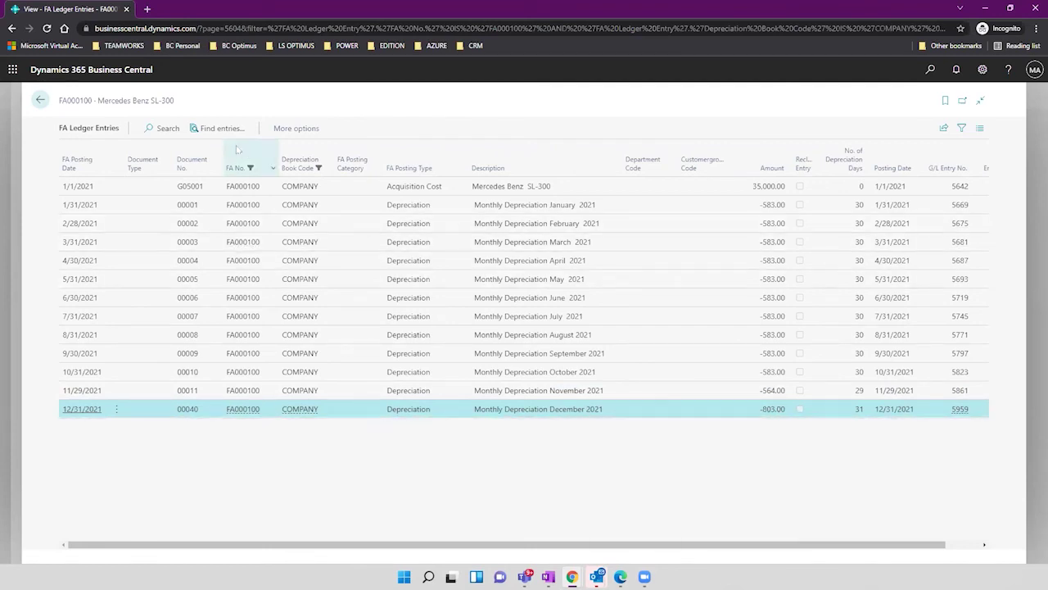
Find the entries related to the December 2021 depreciation, inspect its general ledger entries and expense account, and return to the FA ledger entries.
click(219, 129)
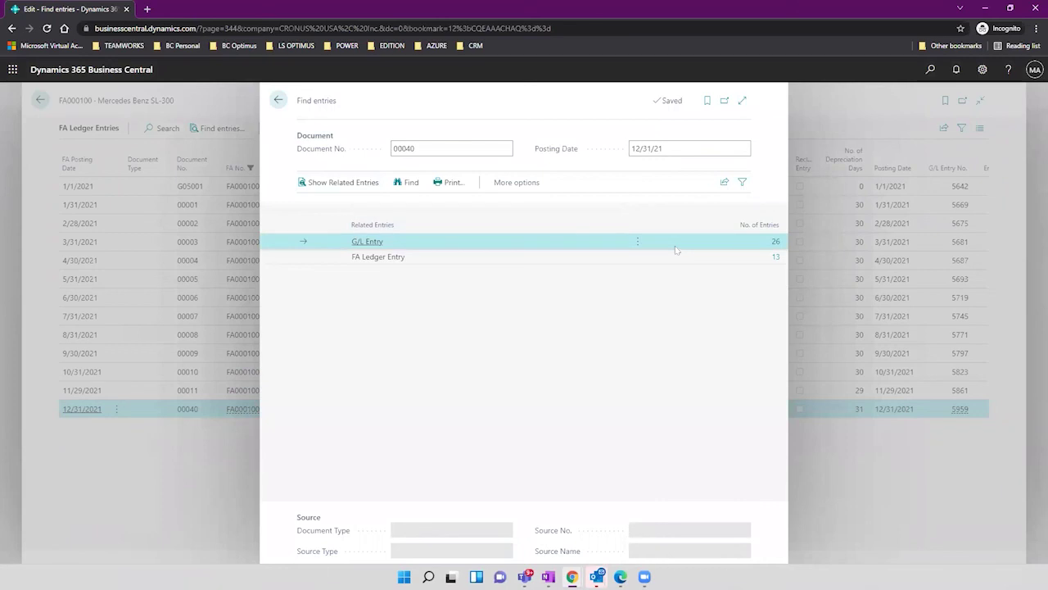
click(776, 244)
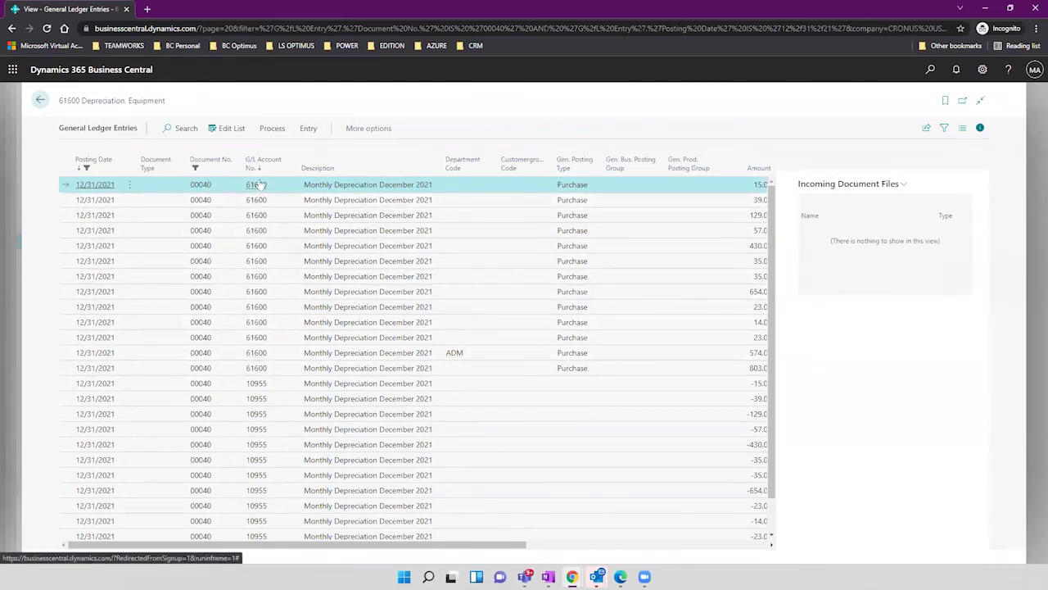
mouse_move(258, 183)
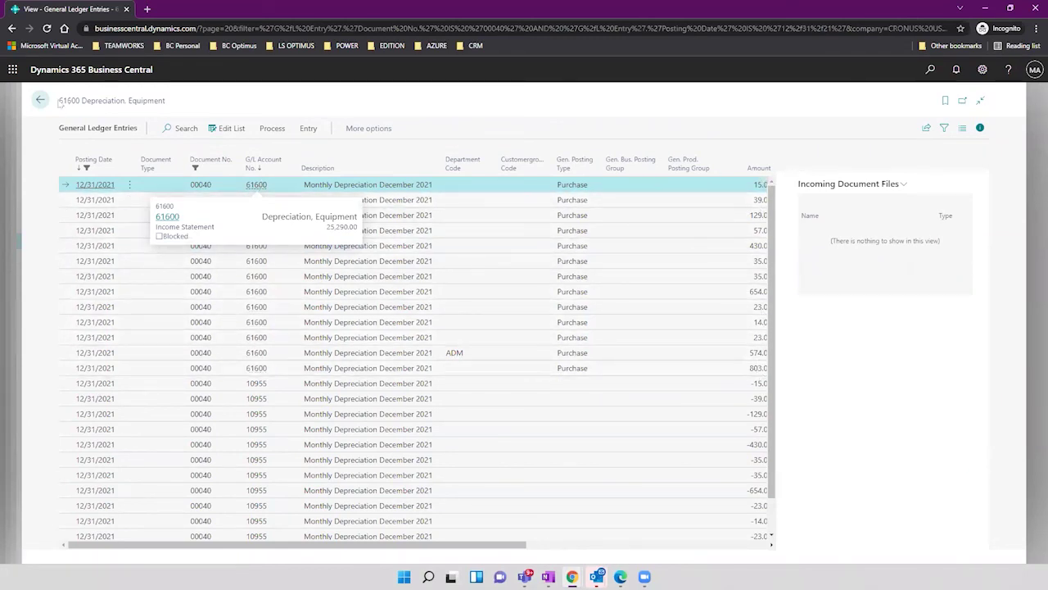
click(41, 100)
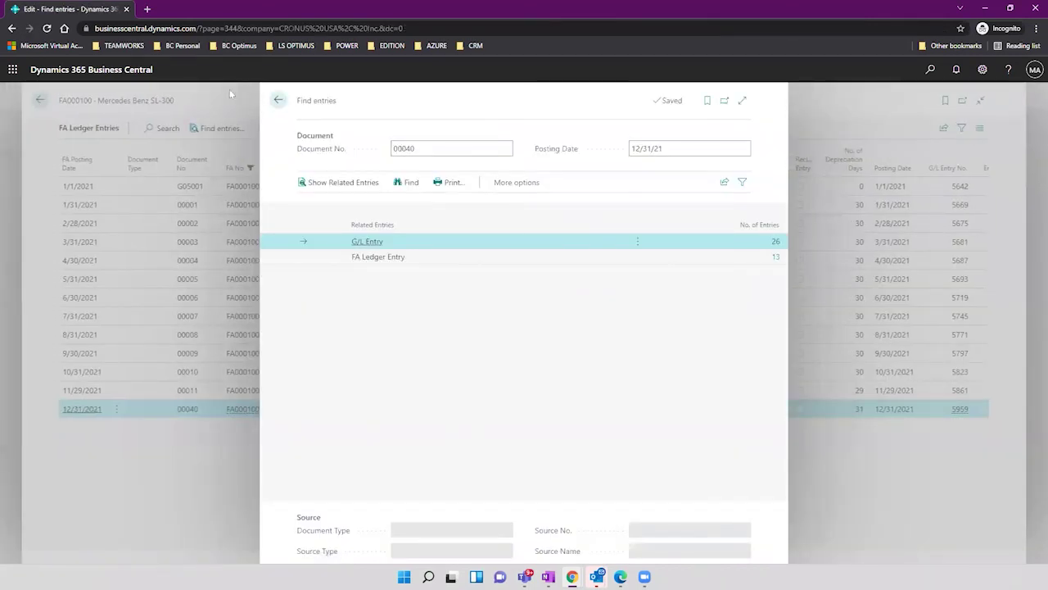
click(278, 100)
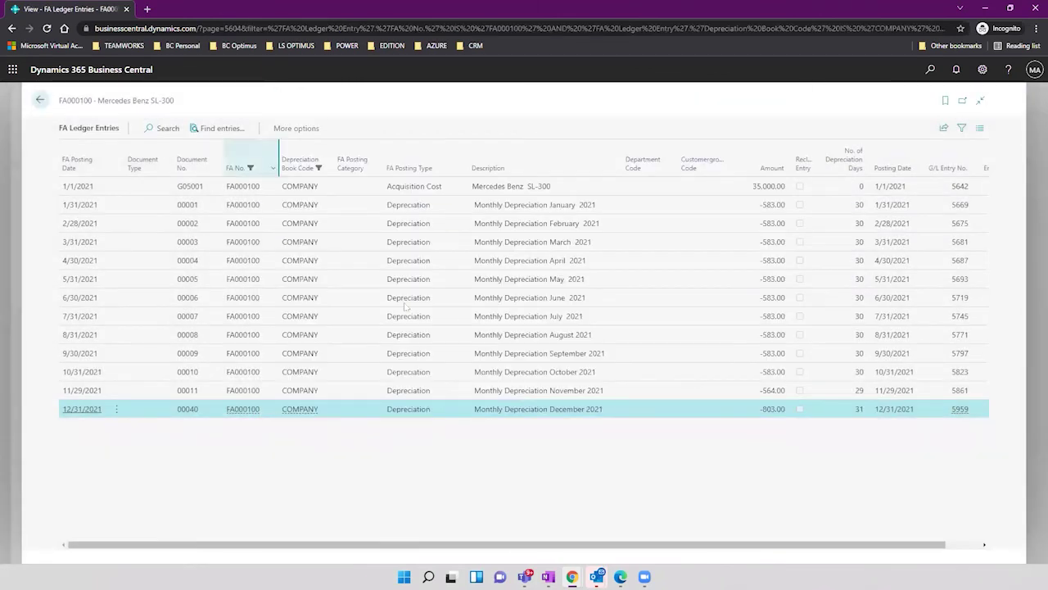
Show the functions for cancelling or reversing the Mercedes Benz SL-300's December 2021 depreciation entry.
click(295, 128)
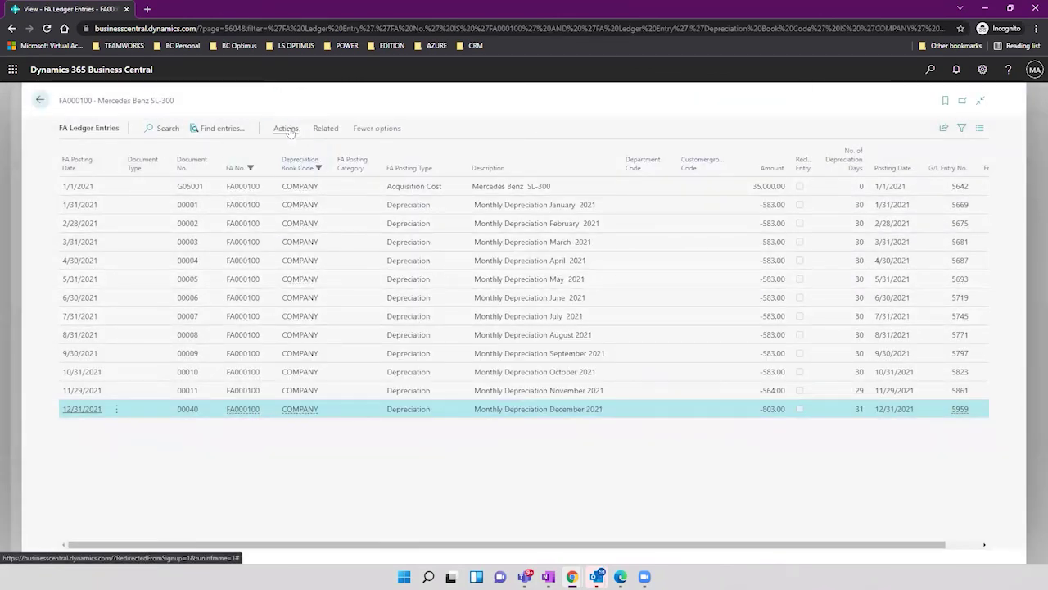
click(288, 131)
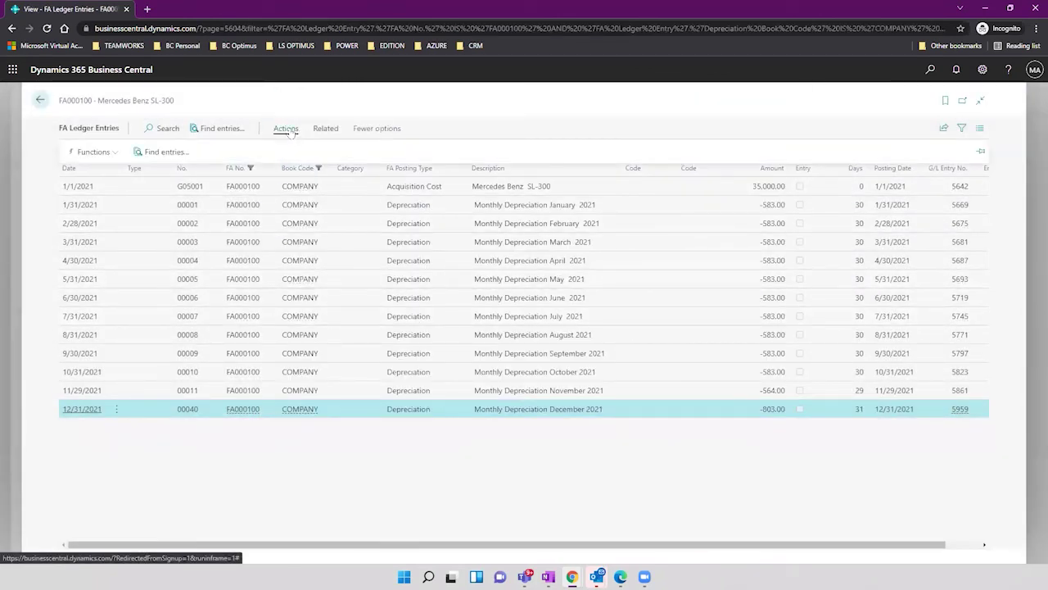
click(102, 155)
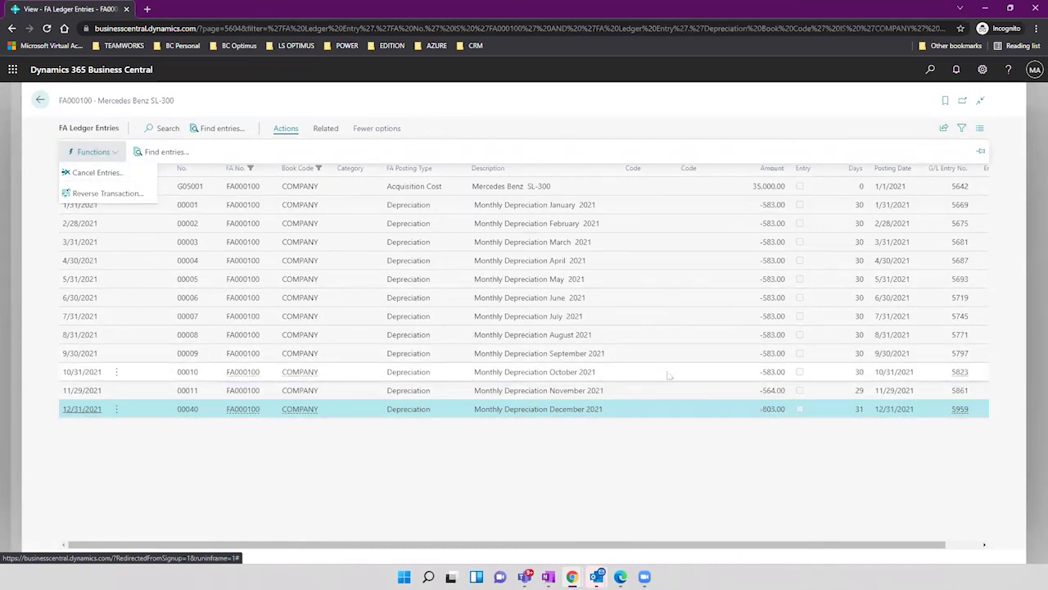
Return to the fixed assets list, open the FA000110 Sprinter Mercedez card, and show the ledger entries behind its book value.
click(39, 100)
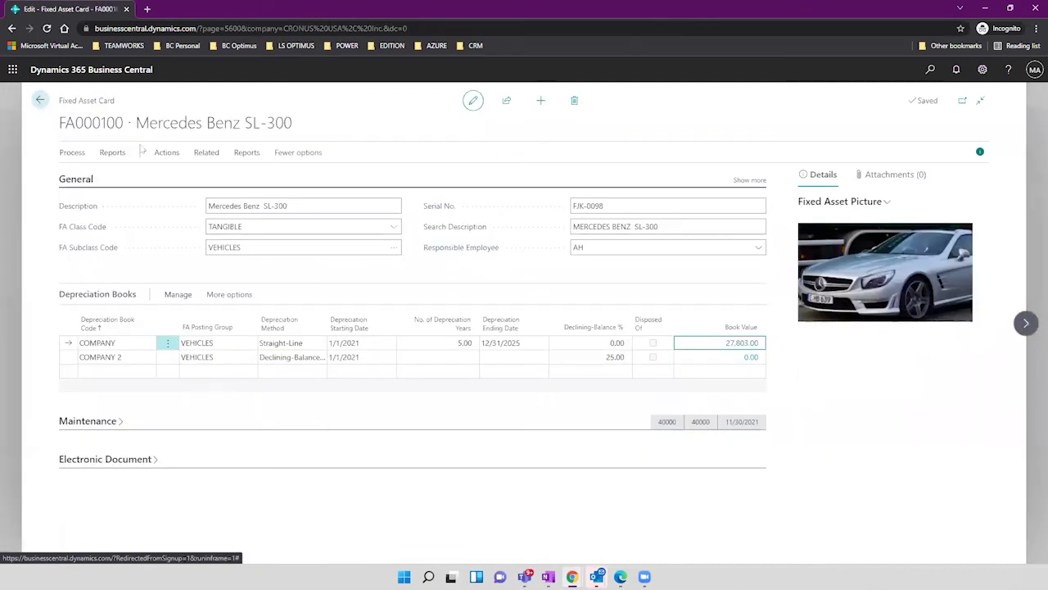
click(39, 100)
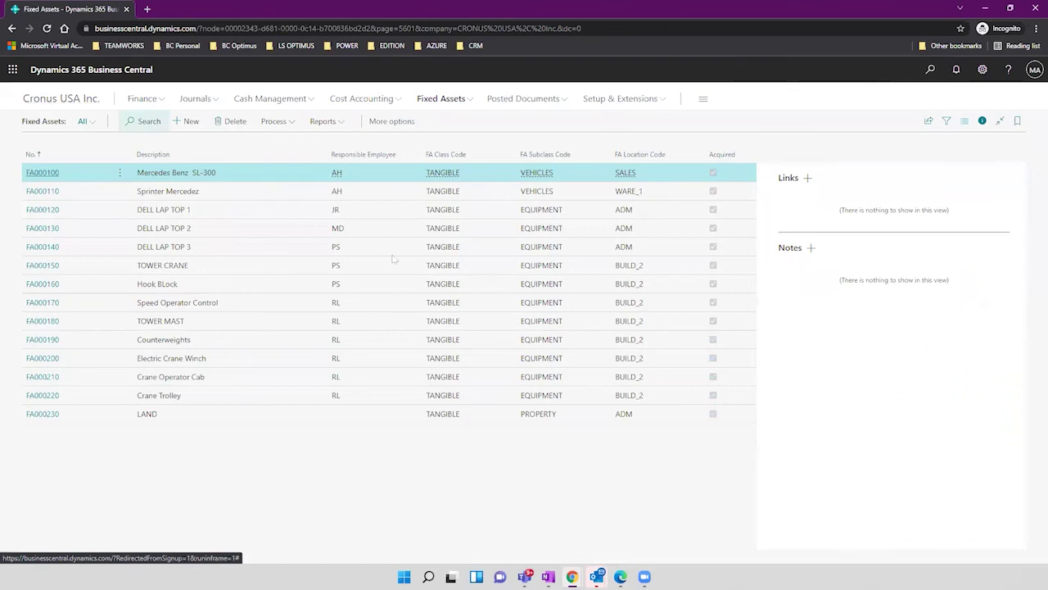
click(174, 195)
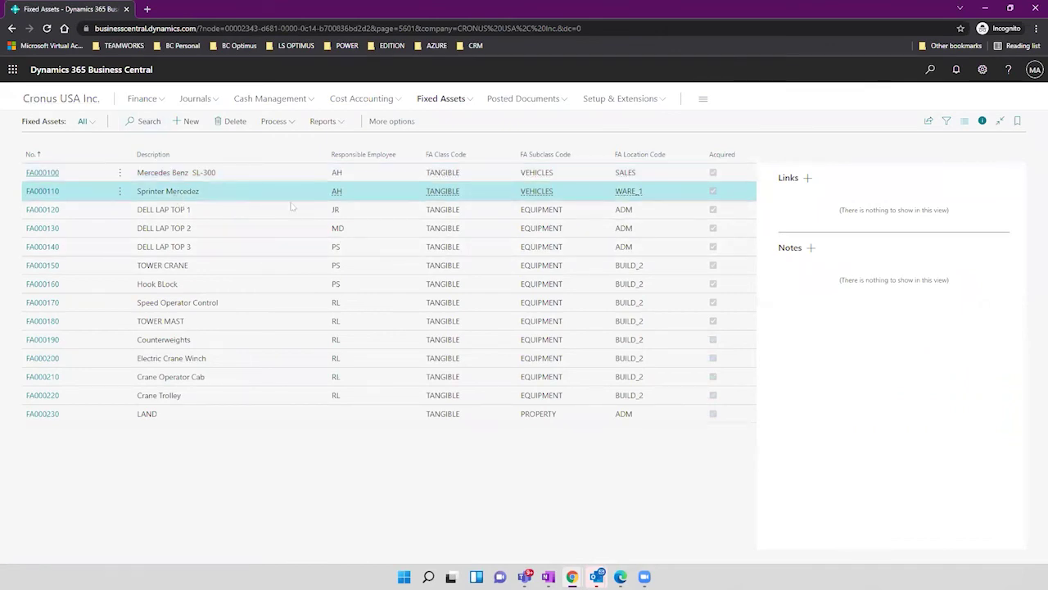
click(47, 193)
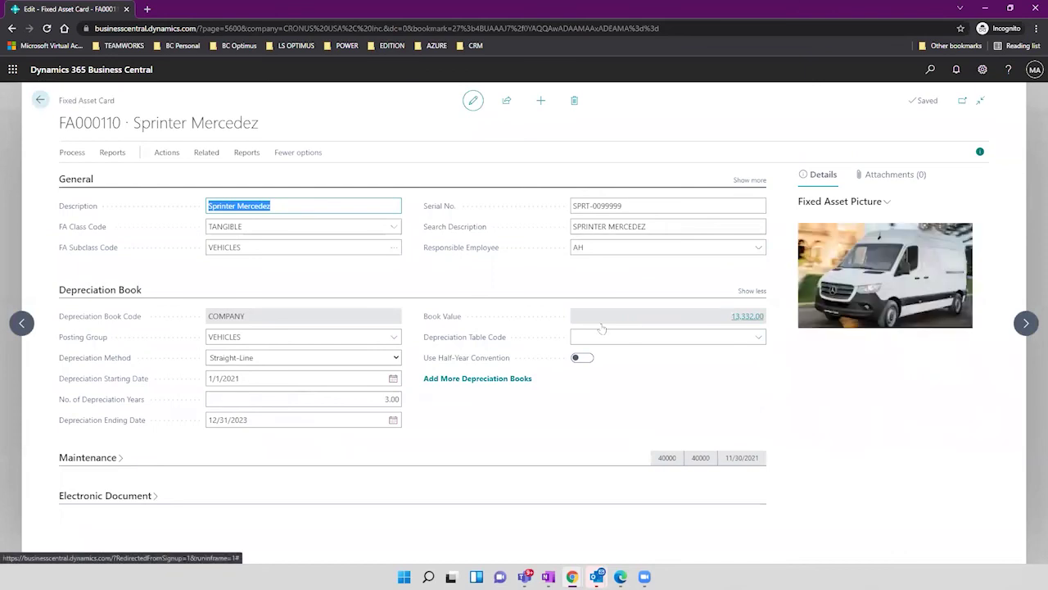
click(742, 315)
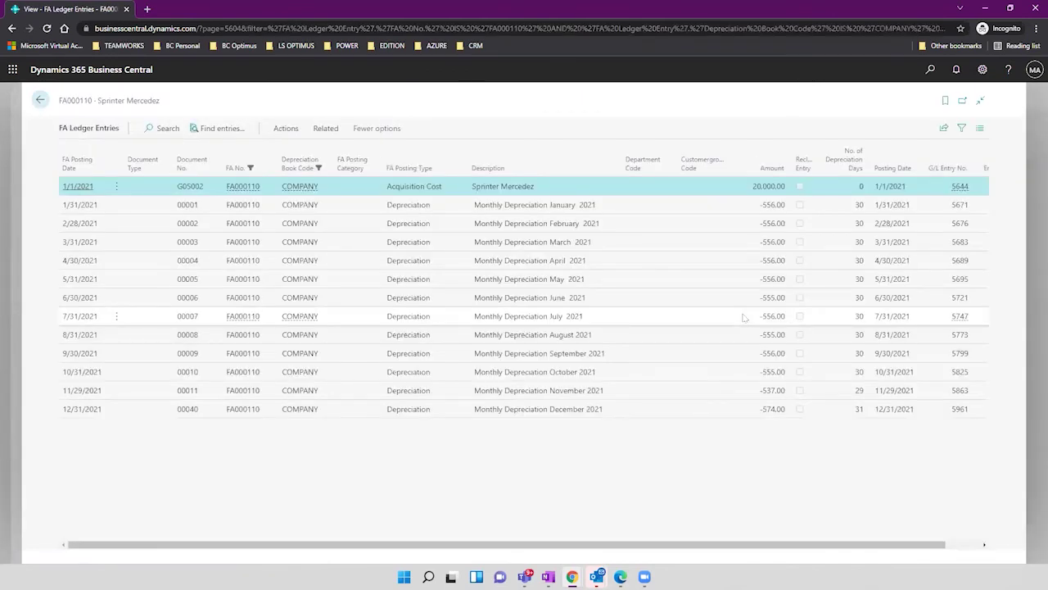
Compare the amounts and depreciation days of the Sprinter Mercedez's November and December 2021 depreciation entries.
click(810, 391)
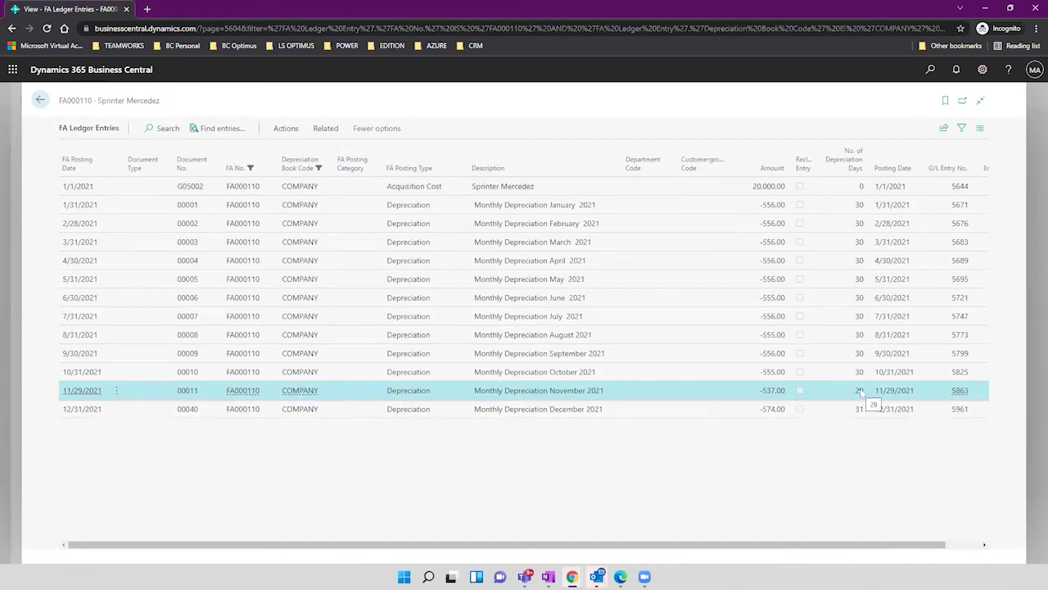
click(695, 409)
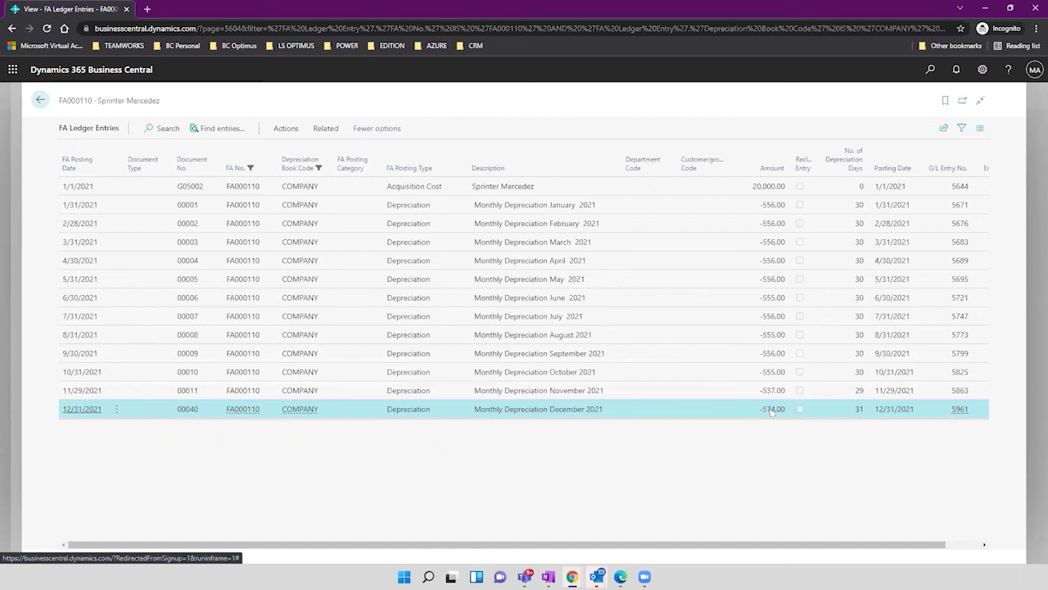
click(760, 391)
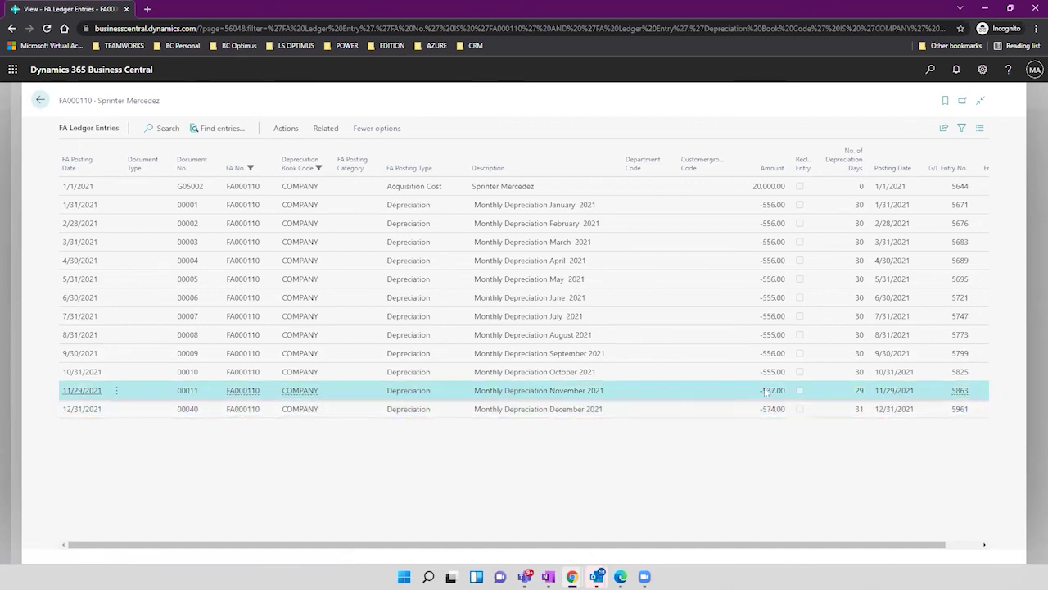
click(861, 415)
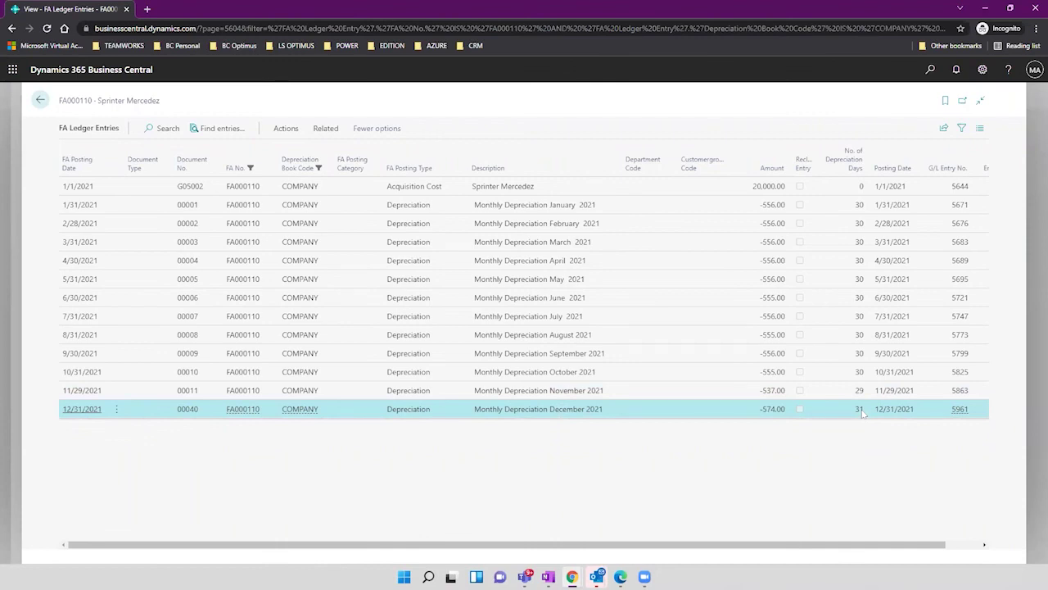
click(784, 389)
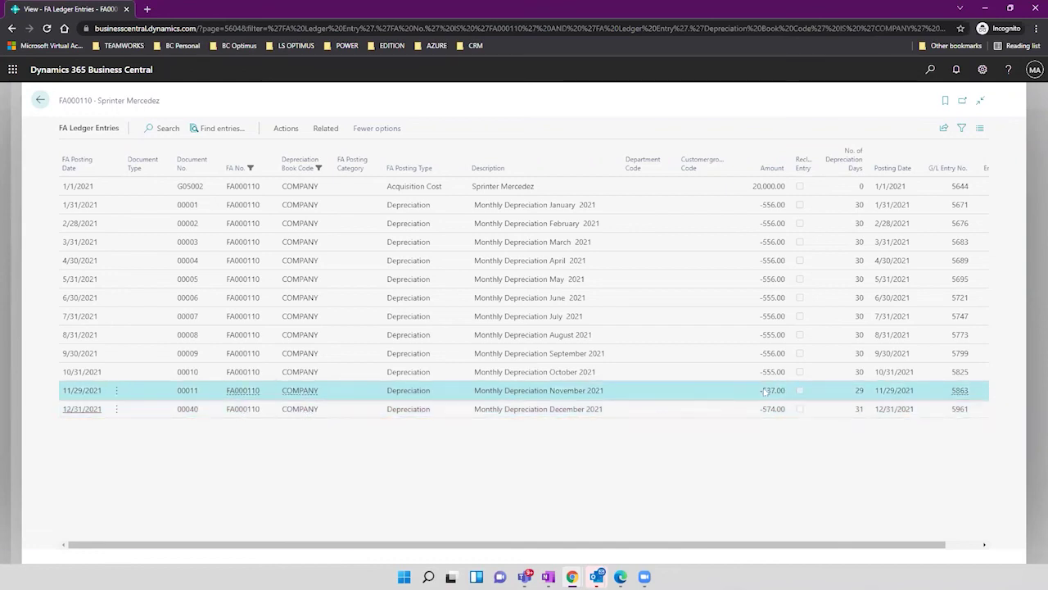
click(774, 408)
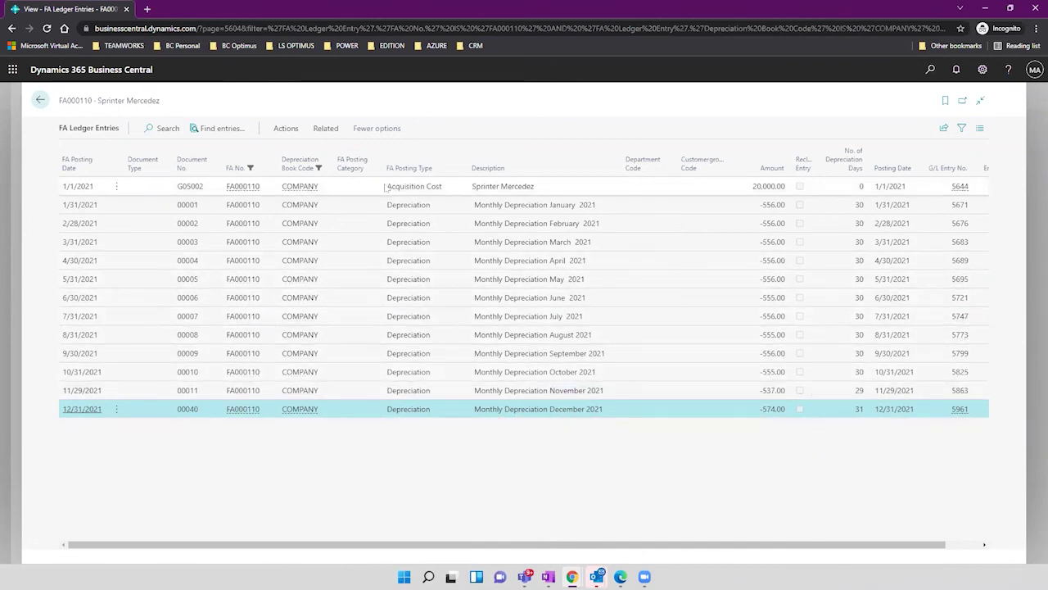
Open the reverse transaction entries for the Sprinter Mercedez's December 2021 depreciation, review them in an expanded view, and close them without reversing.
click(278, 128)
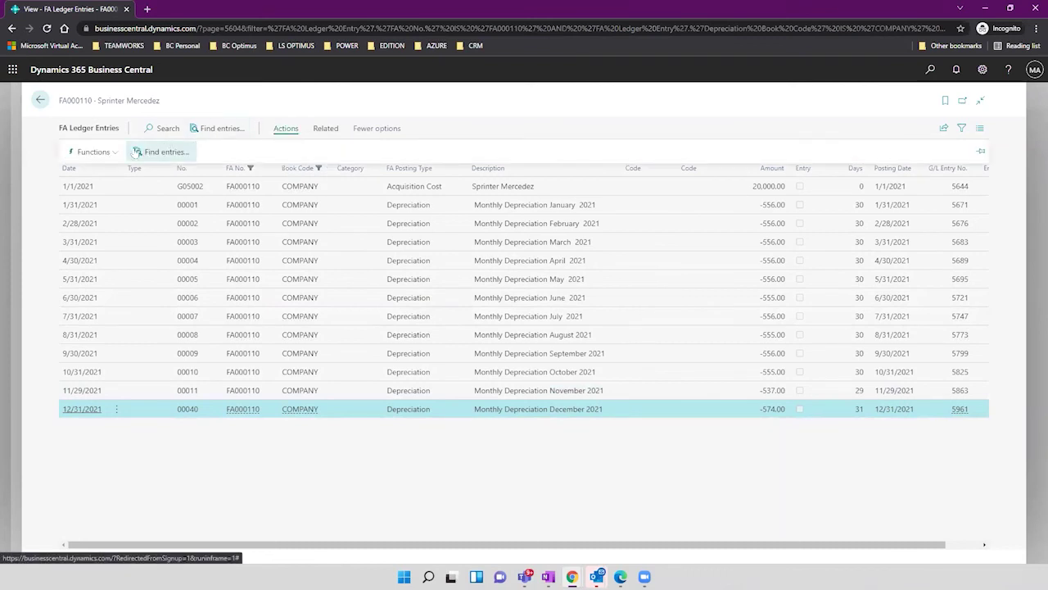
click(94, 151)
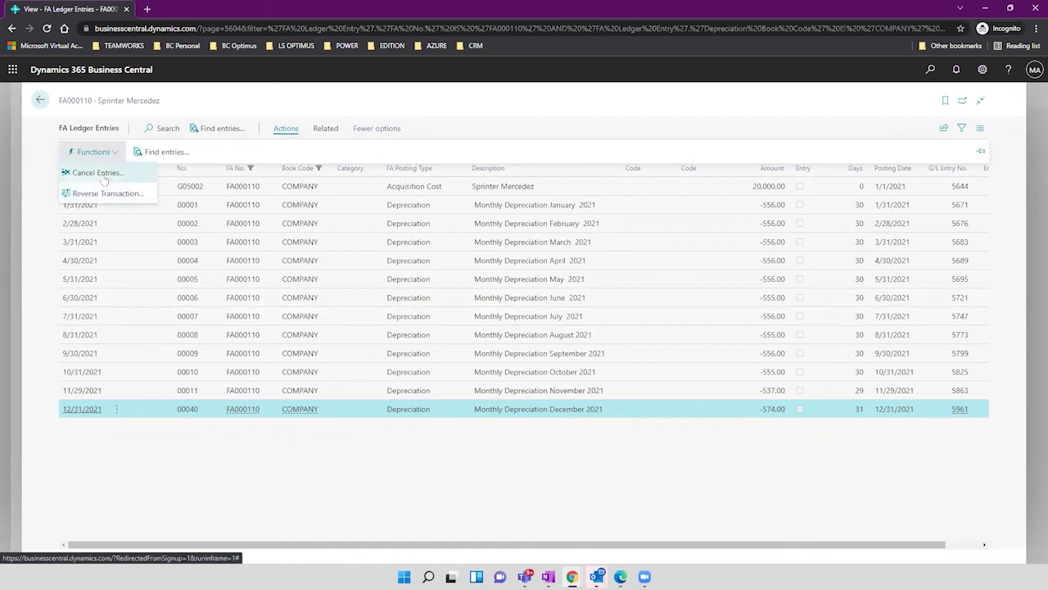
click(108, 195)
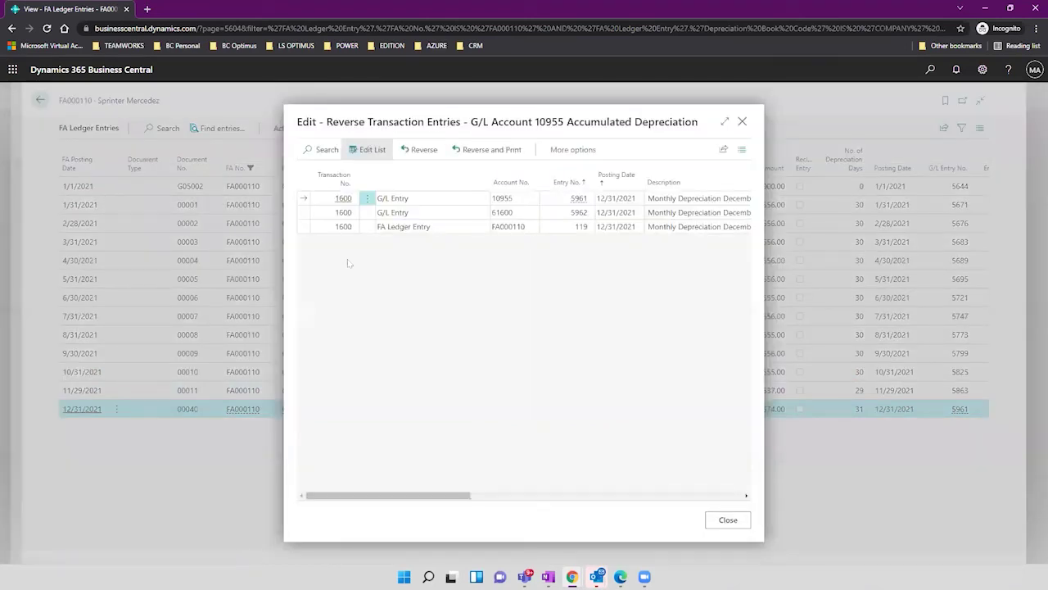
click(725, 121)
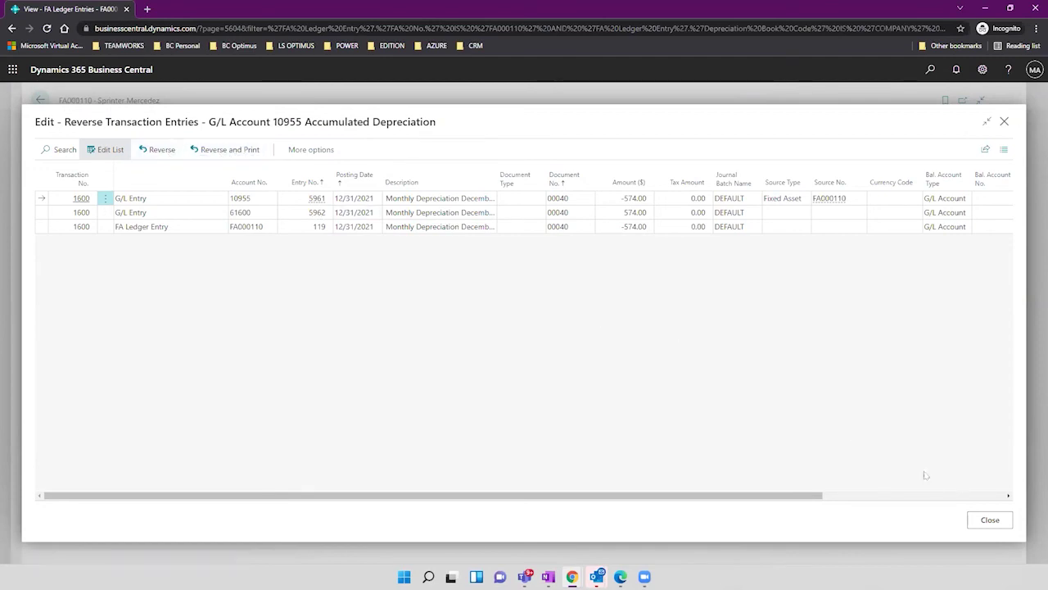
click(990, 520)
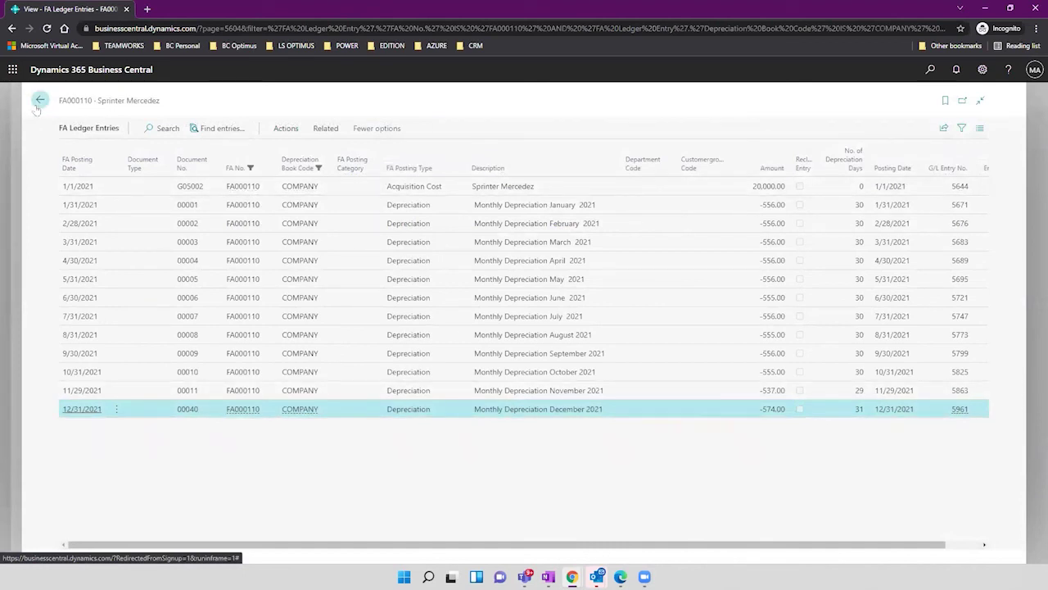
Show the cancel and reverse functions for the Sprinter Mercedez's December 2021 entry again and return to the fixed assets list.
click(287, 129)
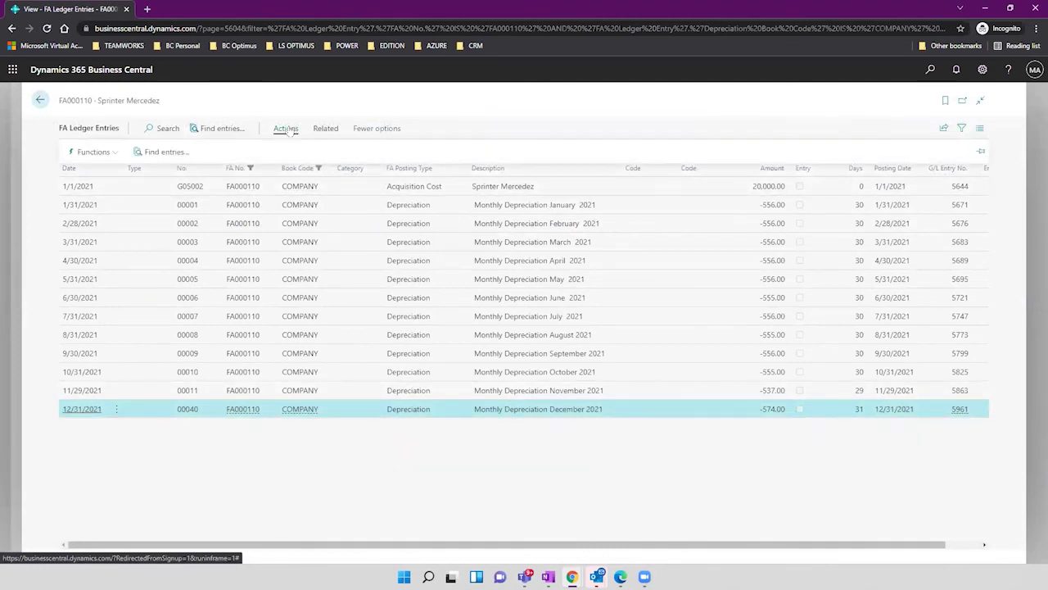
click(108, 152)
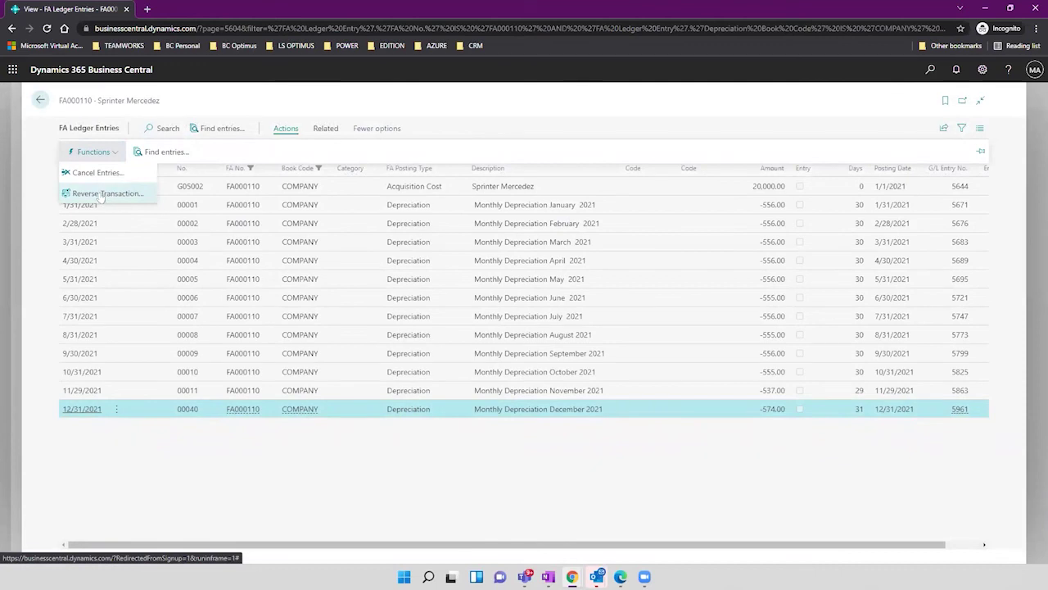
click(40, 99)
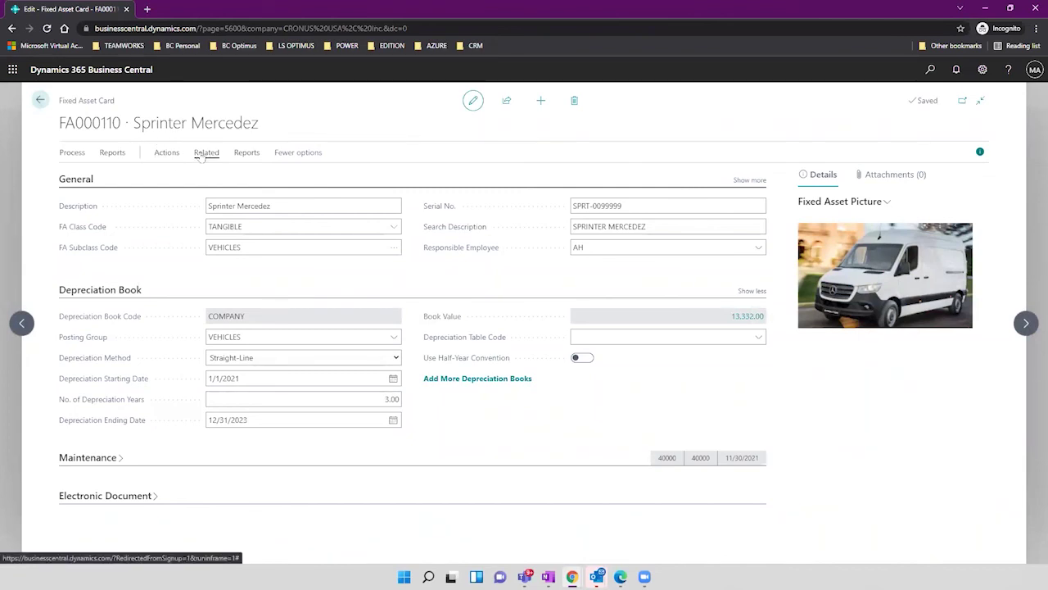
click(166, 153)
click(40, 101)
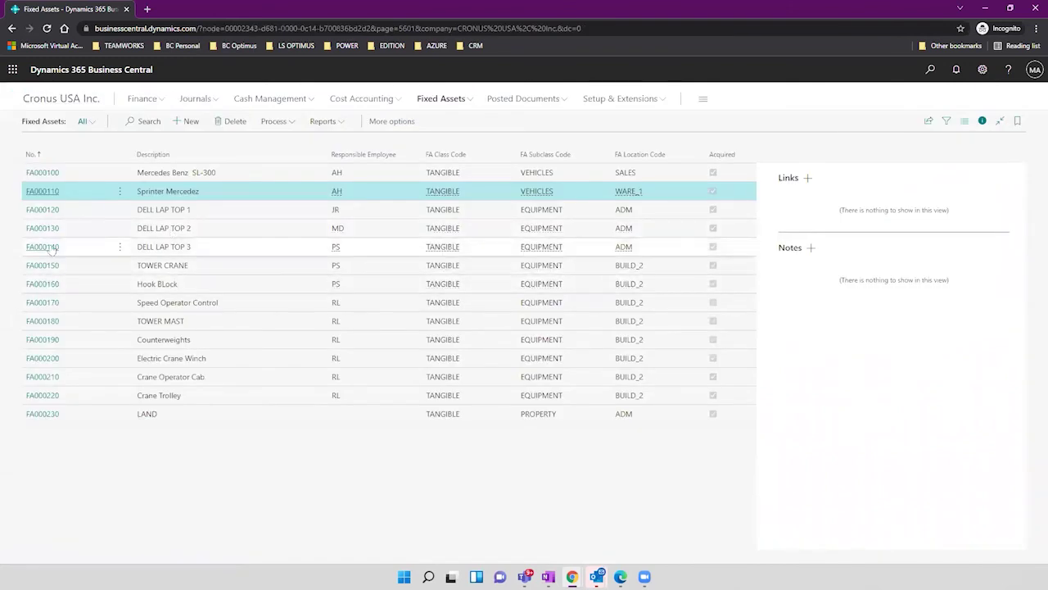
Open the FA000140 DELL LAP TOP 3 card, inspect the November 2021 depreciation among its book value entries, and return to the card.
click(45, 247)
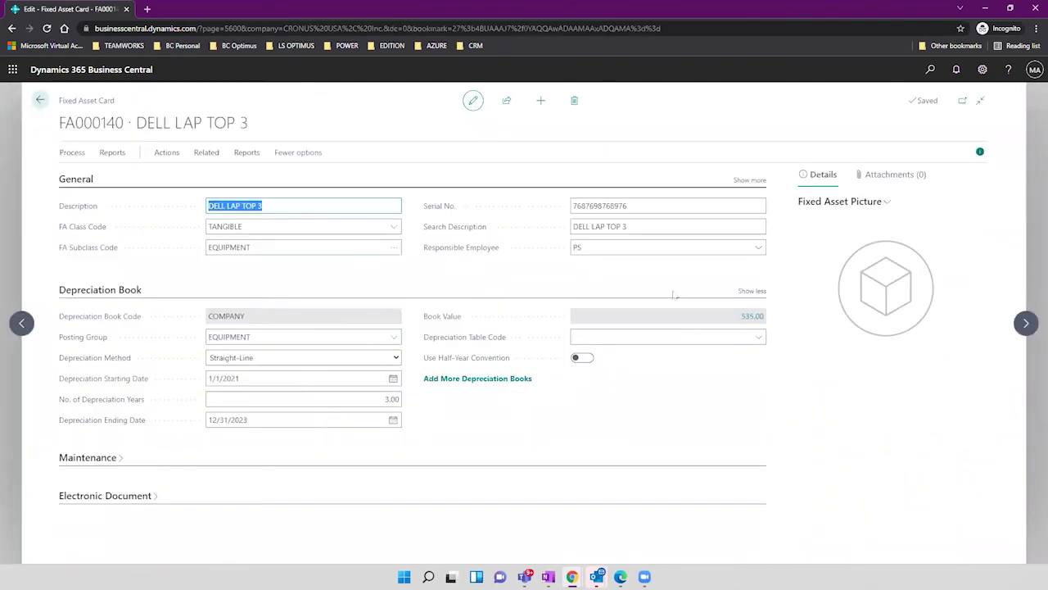
click(750, 316)
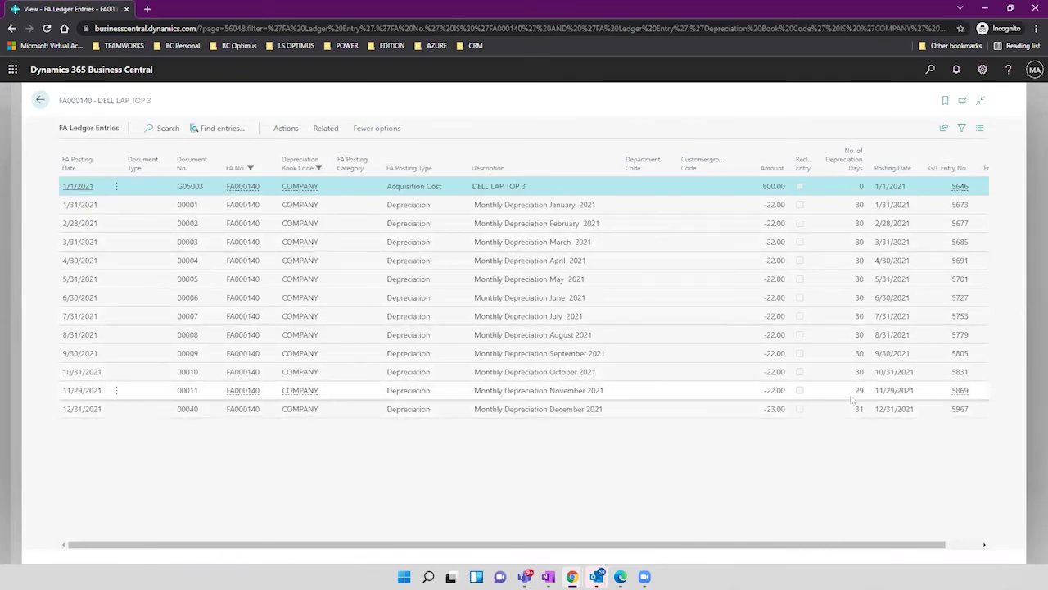
click(853, 398)
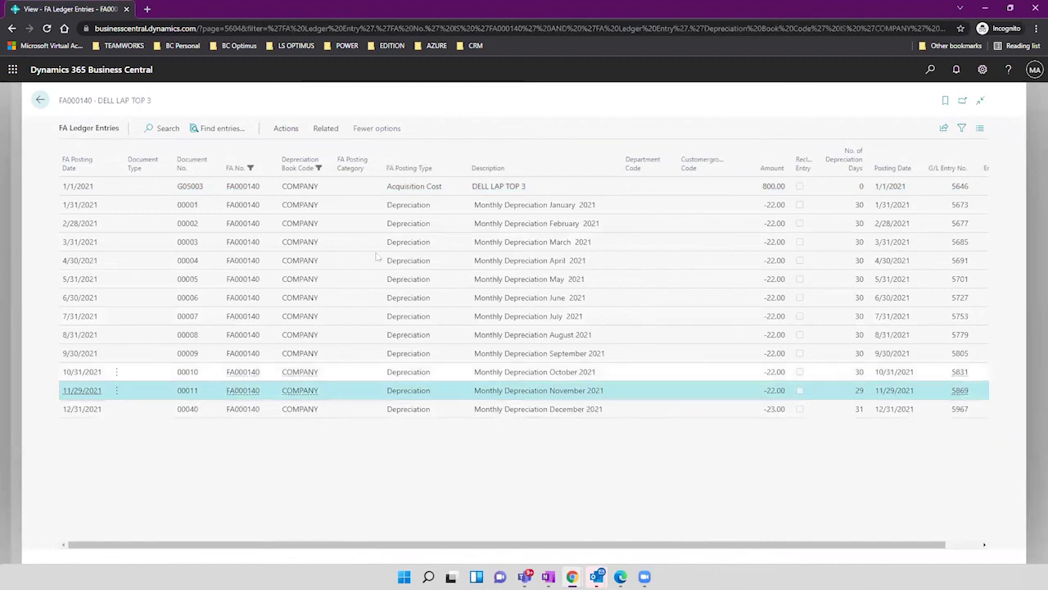
click(41, 100)
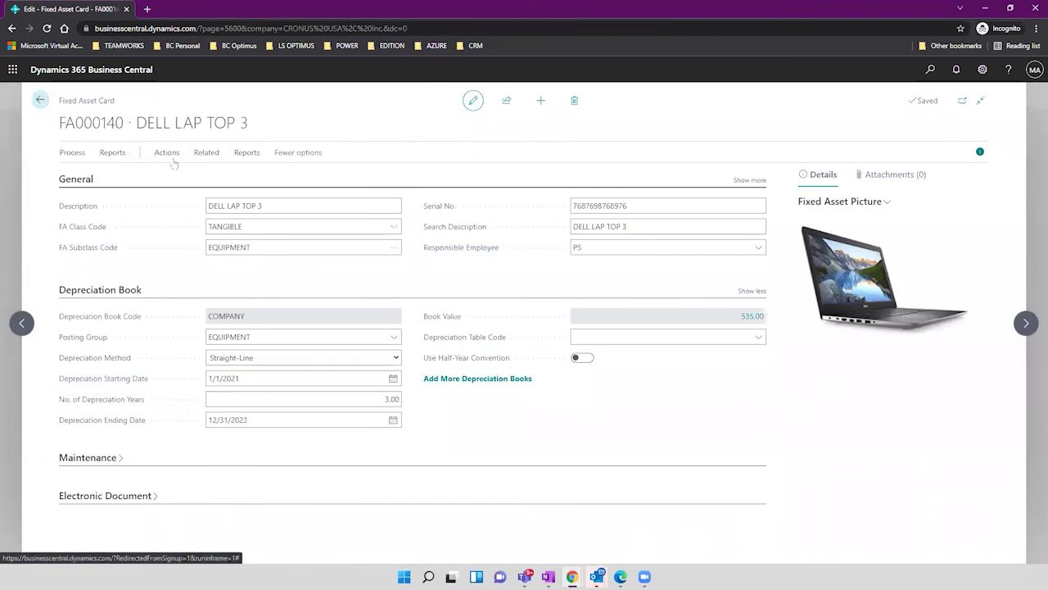
Open the FA depreciation books related to the DELL LAP TOP 3 asset.
click(79, 152)
click(112, 152)
click(164, 153)
click(200, 154)
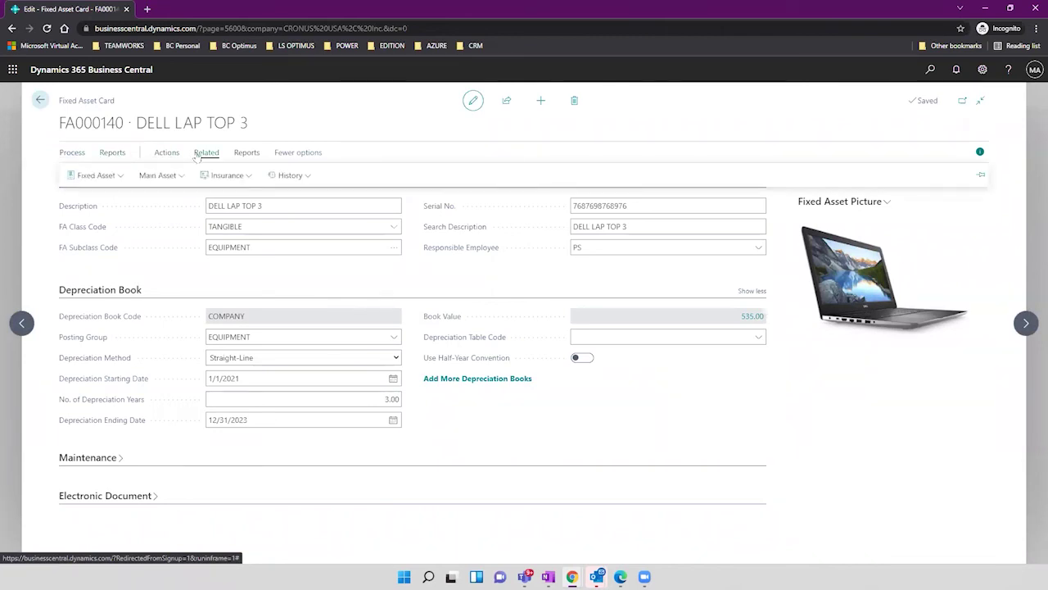
click(113, 174)
click(118, 195)
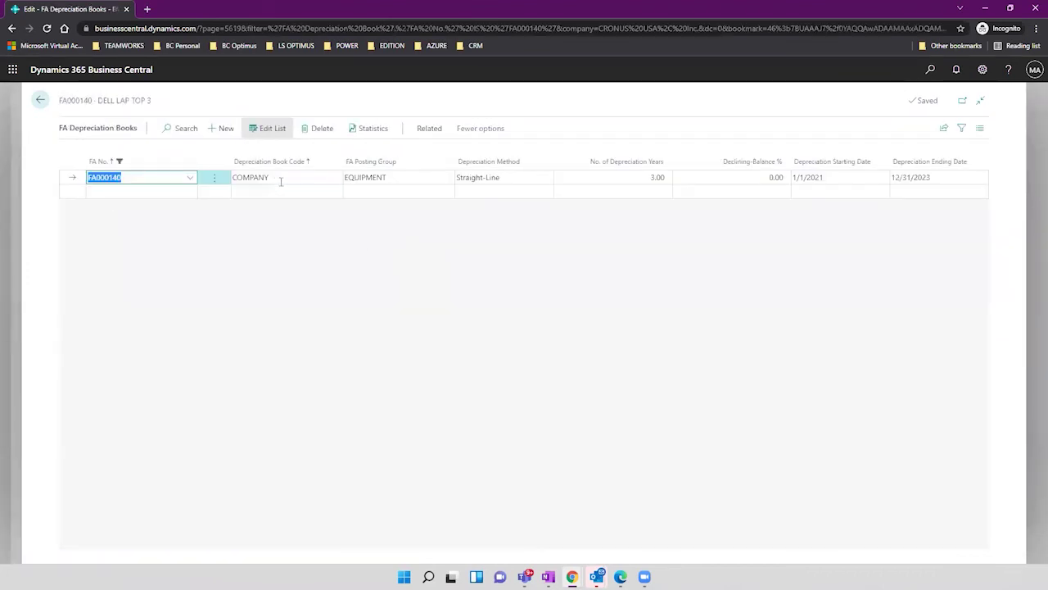
Open the card of the COMPANY depreciation book from the full list of depreciation books.
click(315, 180)
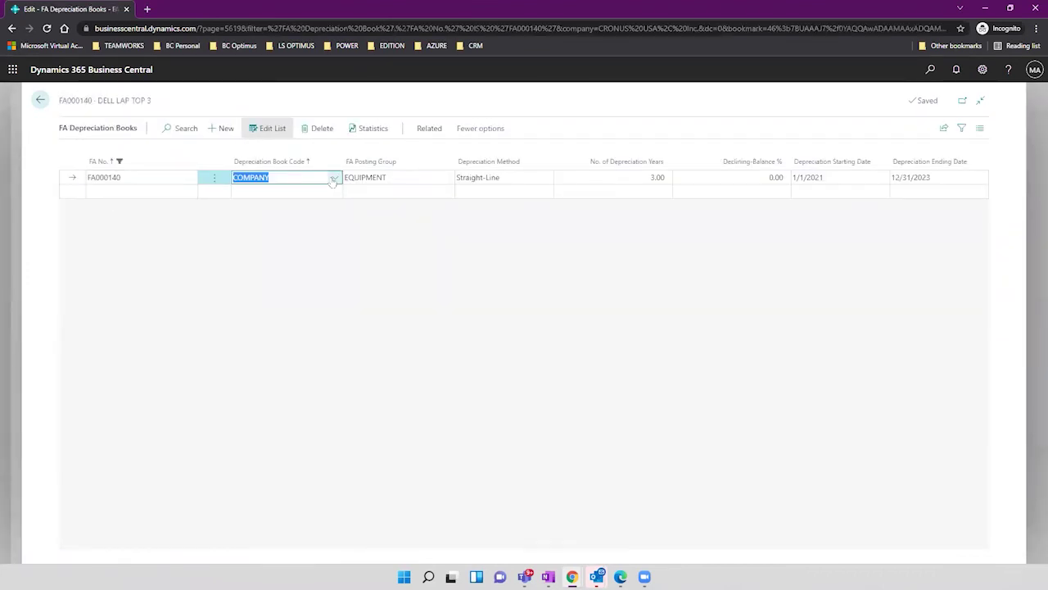
click(333, 179)
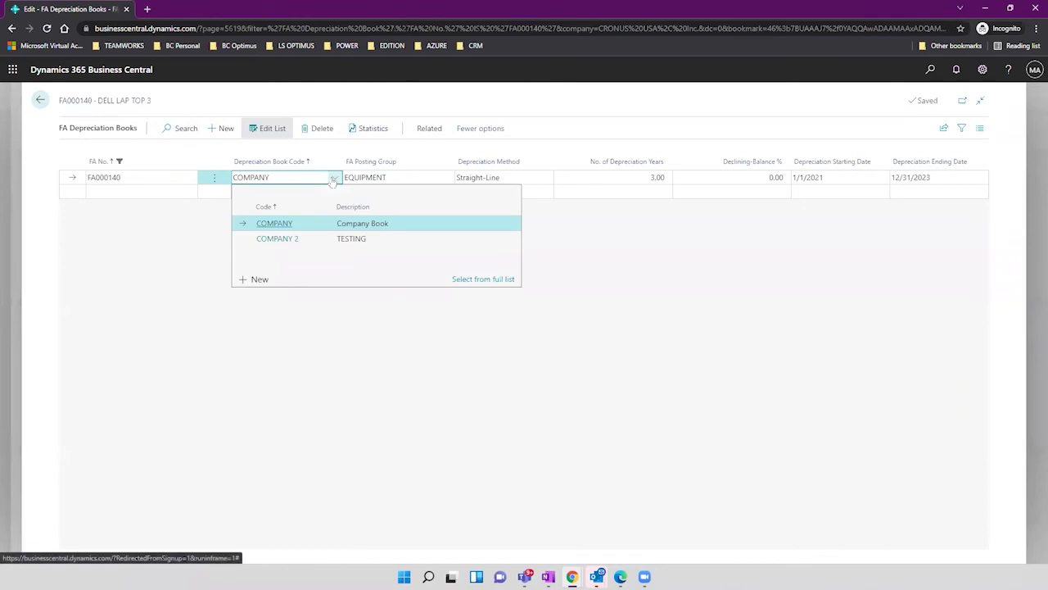
click(471, 279)
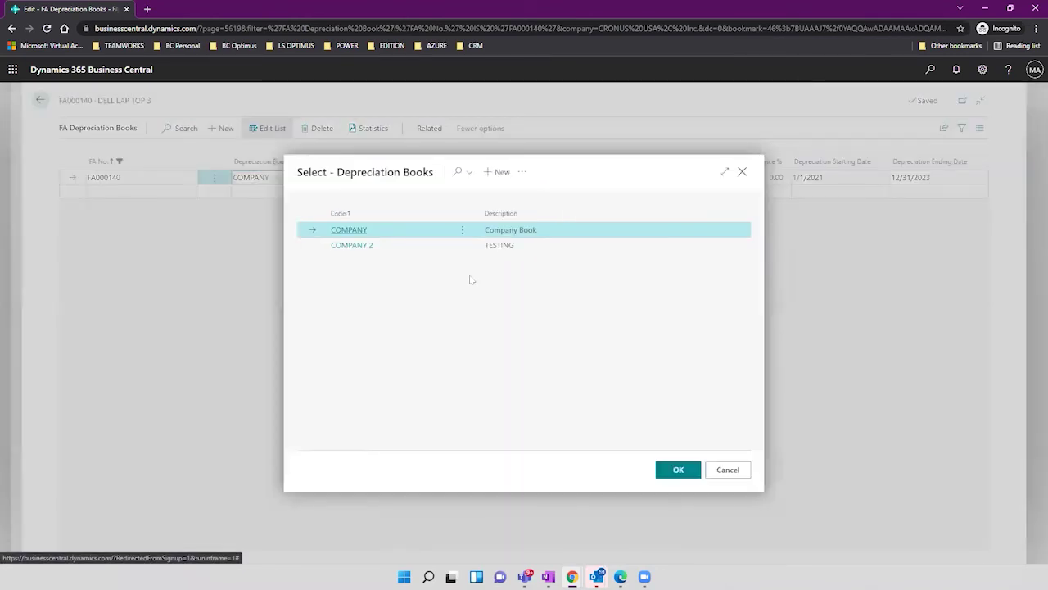
click(523, 171)
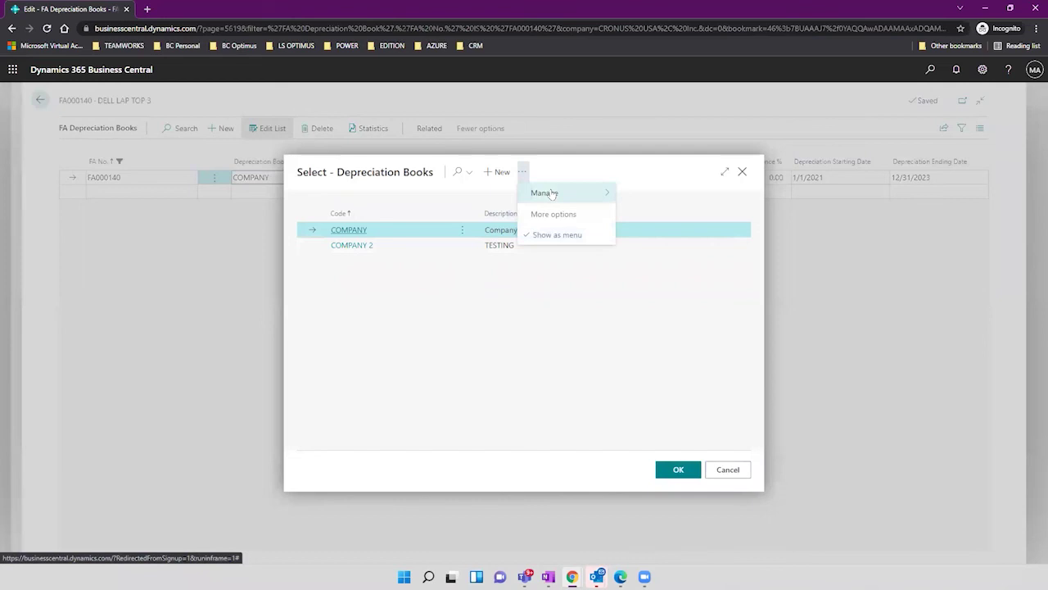
mouse_move(552, 194)
click(628, 195)
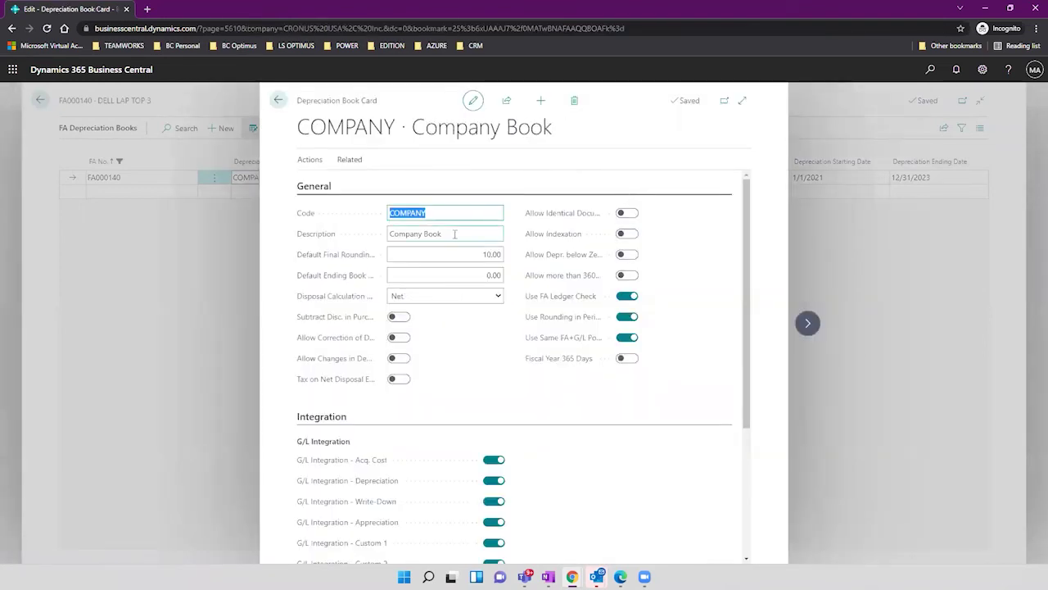
Start Cancel FA Ledger Entries from the COMPANY book, with starting date 12/1/2021 and ending date 12/31/2021.
click(310, 160)
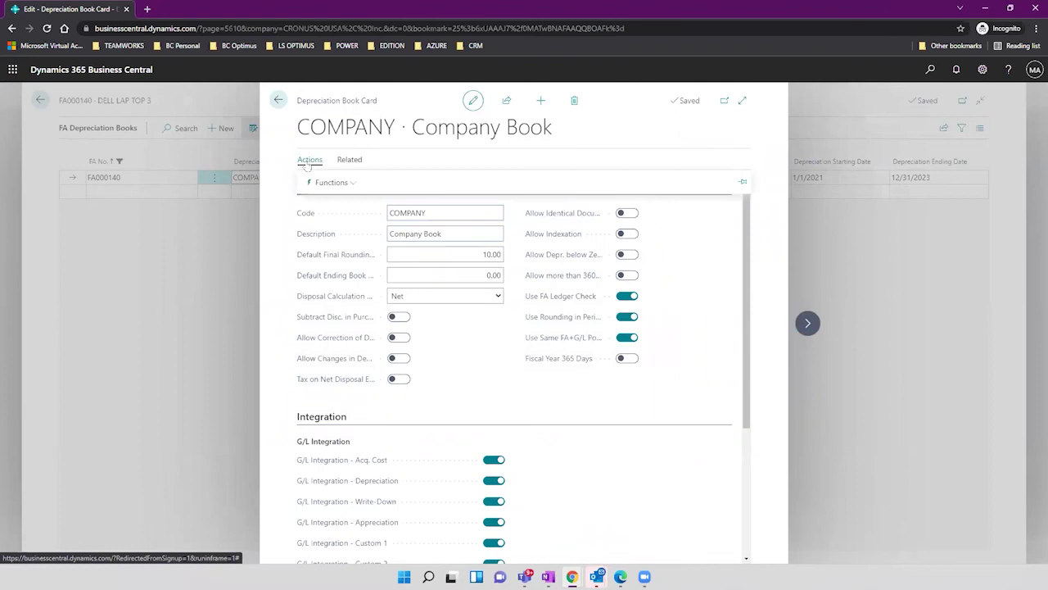
click(344, 184)
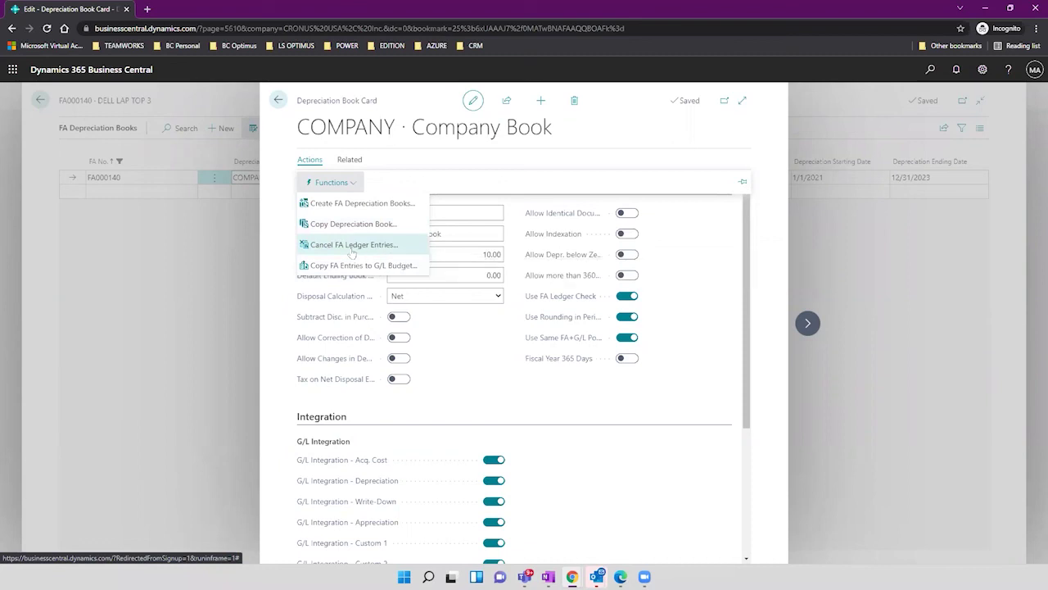
click(352, 244)
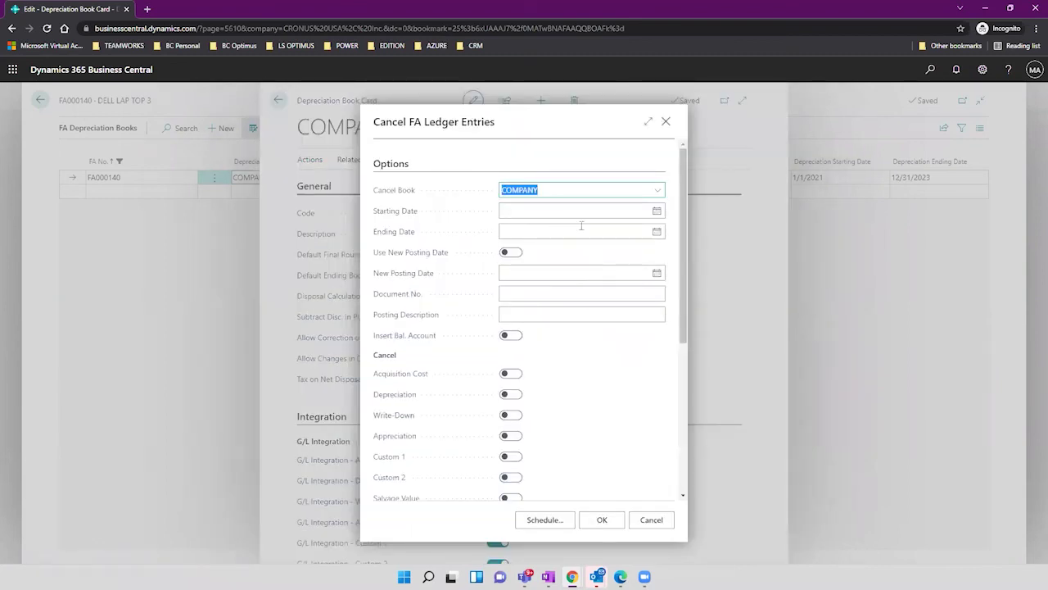
click(655, 211)
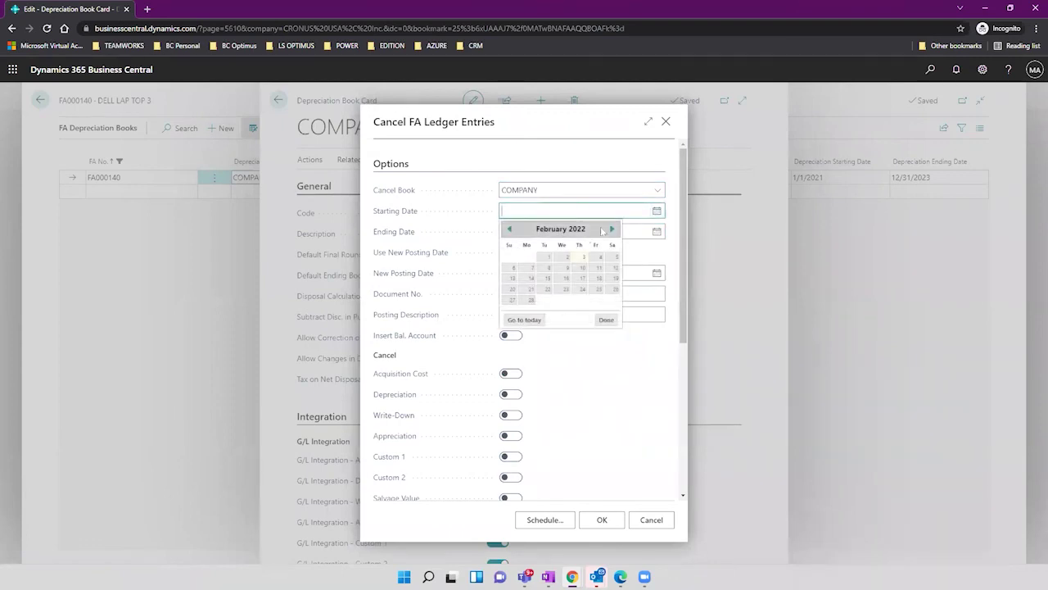
click(509, 230)
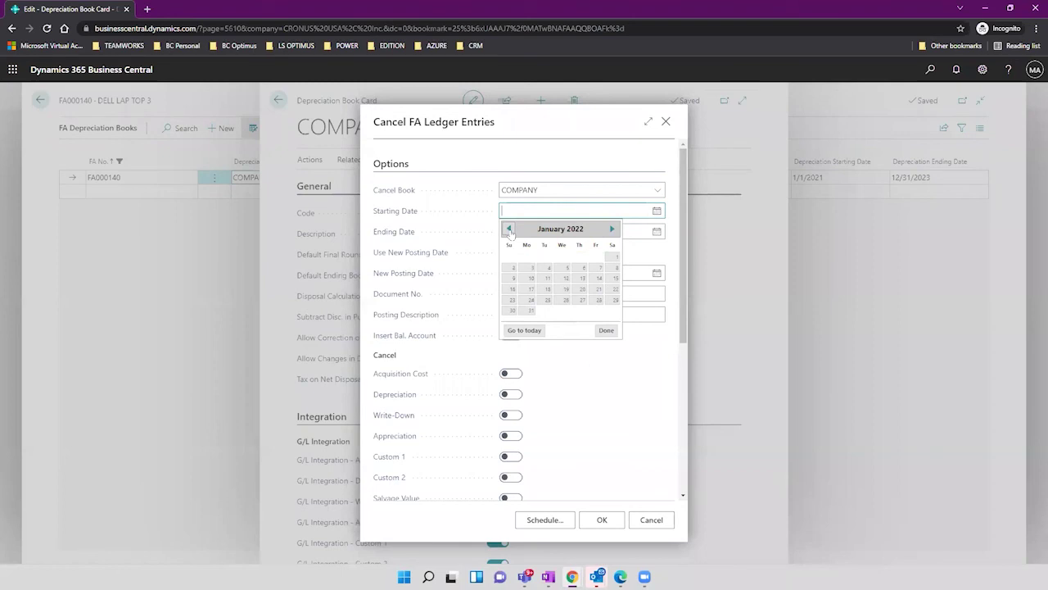
click(508, 230)
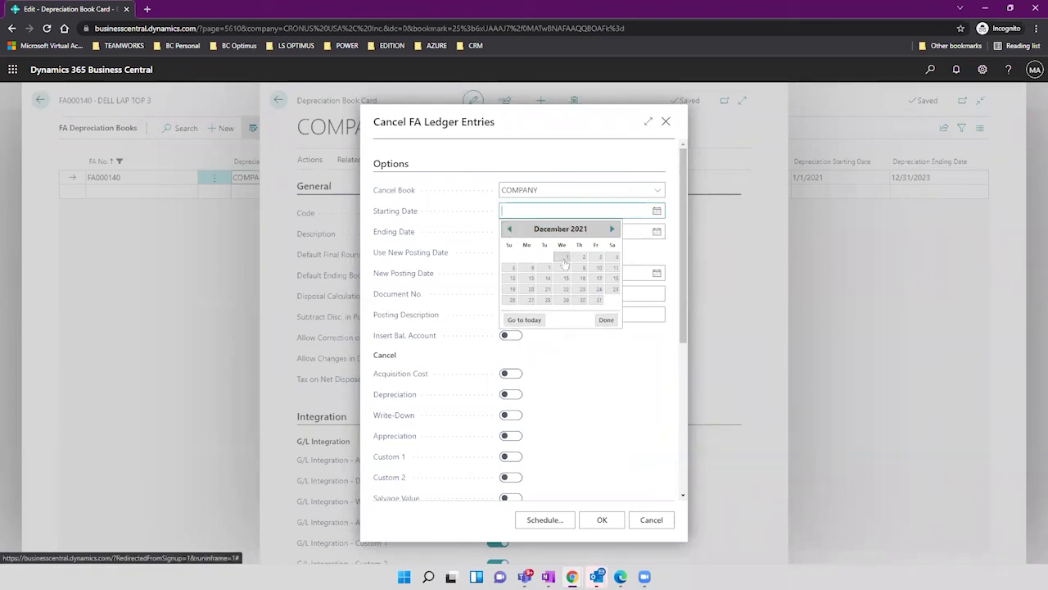
click(562, 257)
click(656, 231)
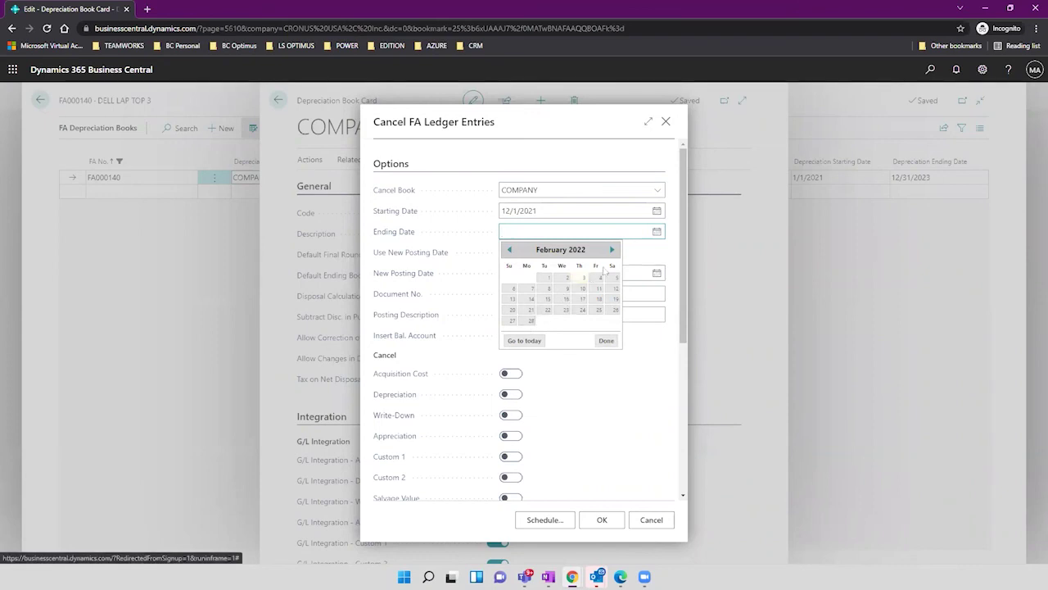
click(509, 250)
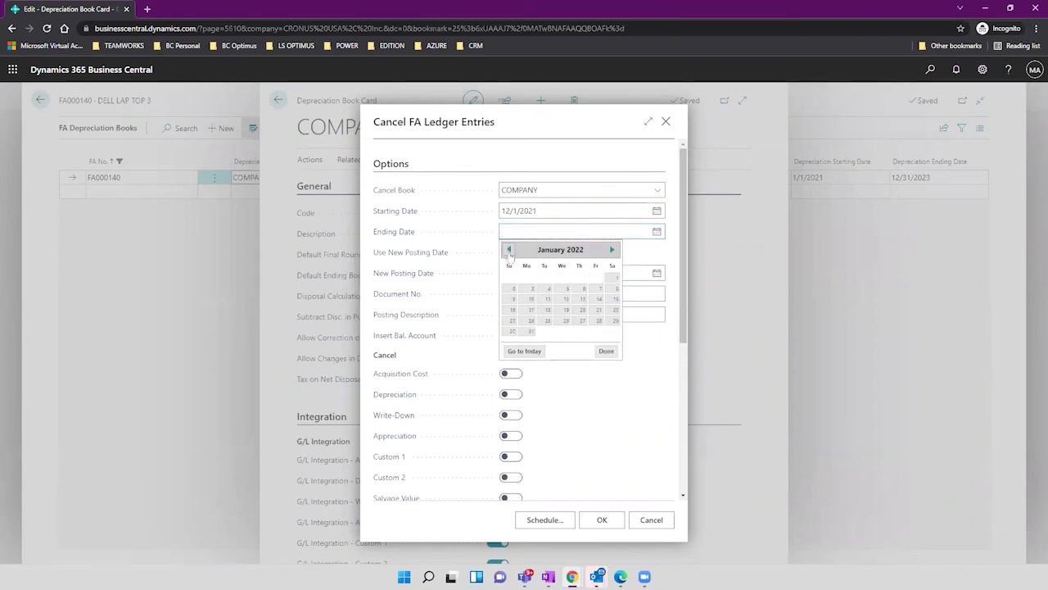
click(508, 249)
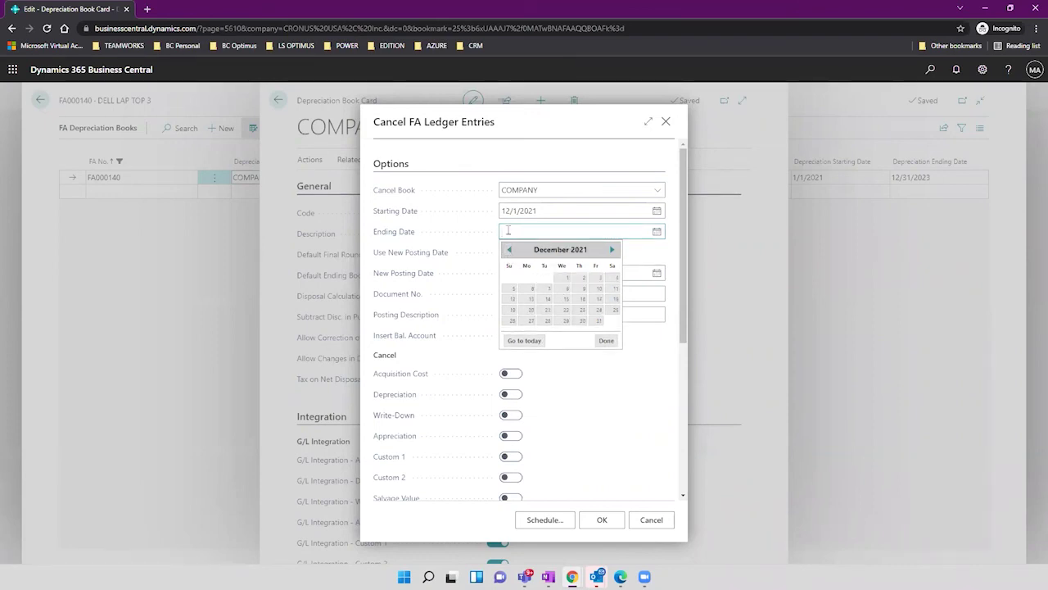
click(600, 322)
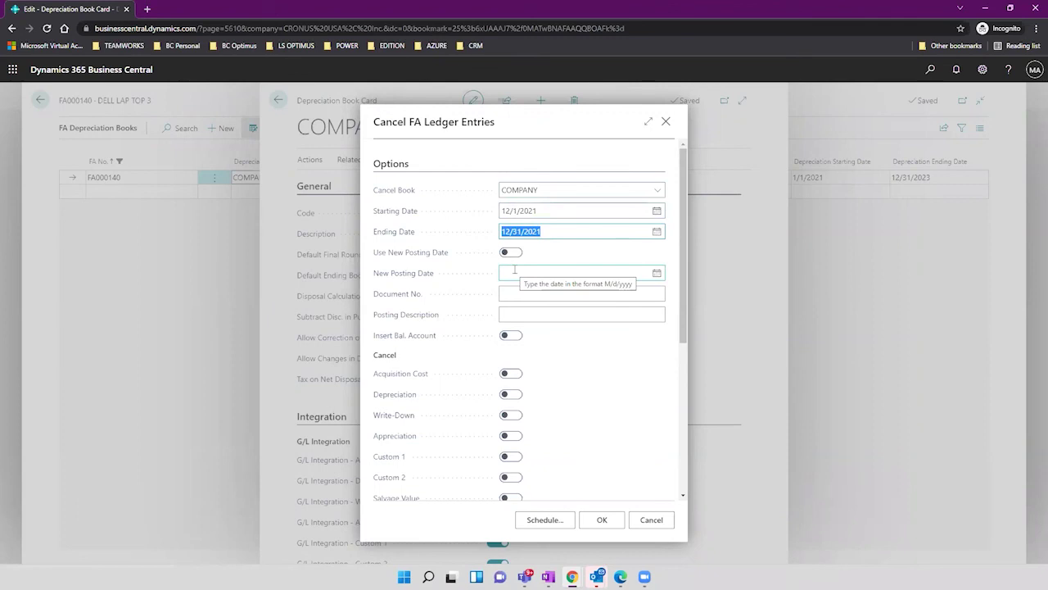
Enter document number 000041 and the posting description "REversal fo December deepreciation 2021" for the cancellation.
click(539, 294)
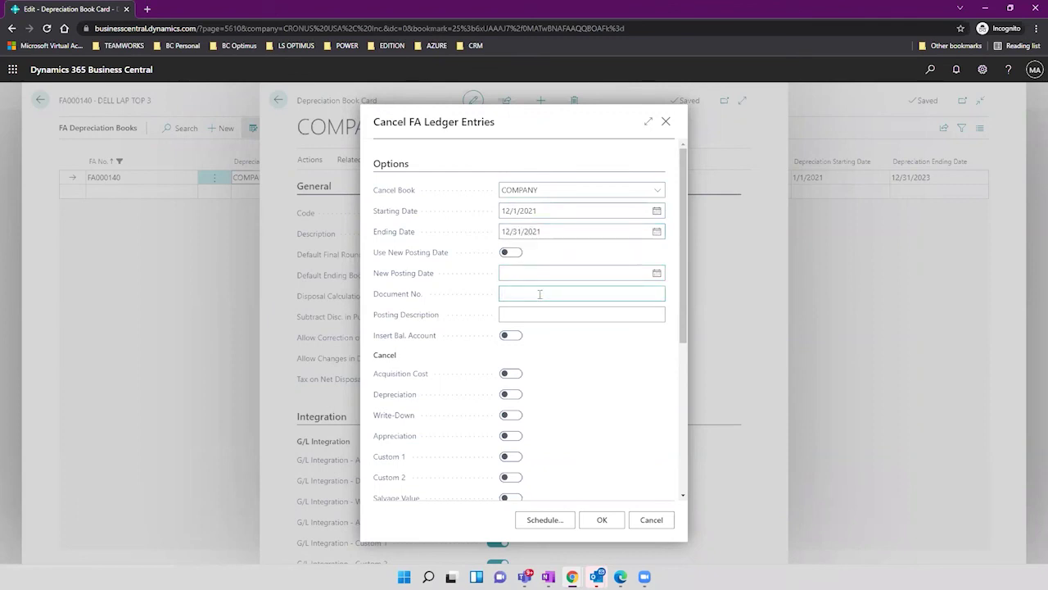
text(000041)
click(537, 308)
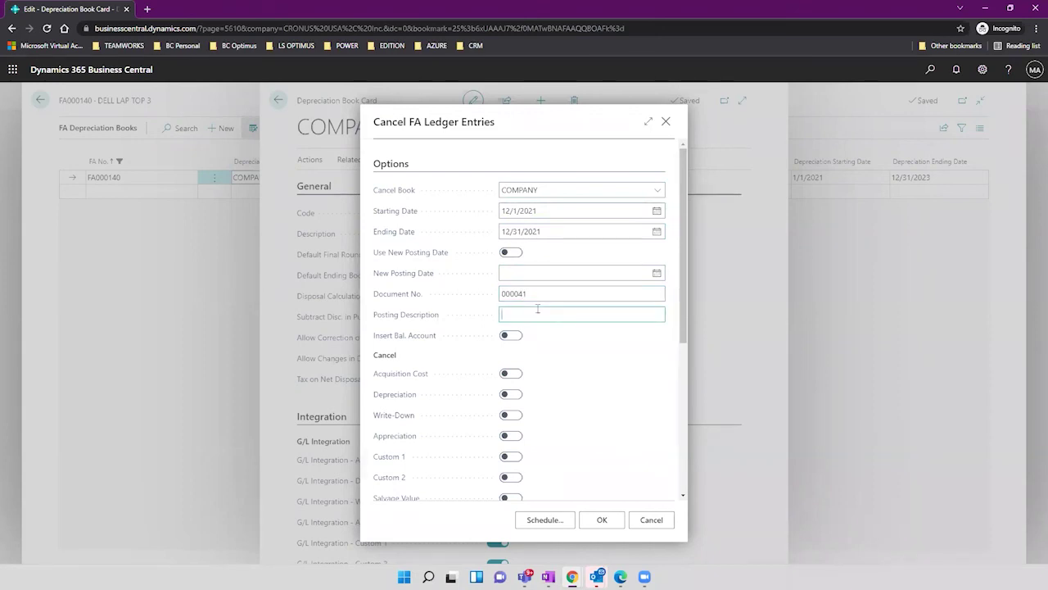
text(REversal fo)
text(r December d)
text(e)
text(epreciation)
text( 2020)
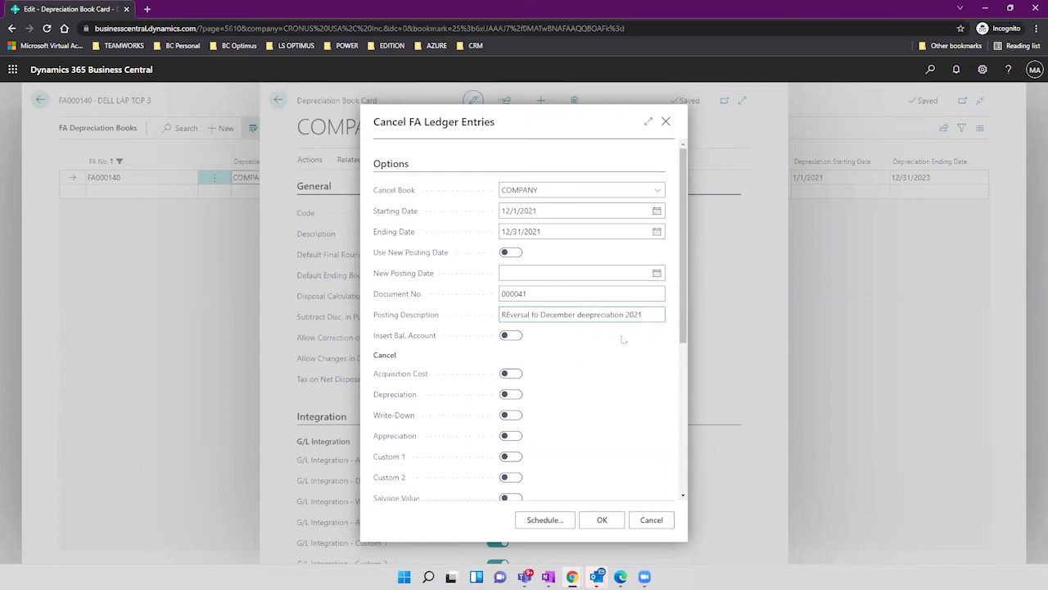
Enable Depreciation as the entry type to cancel.
click(677, 339)
scroll(677, 339, down, 2)
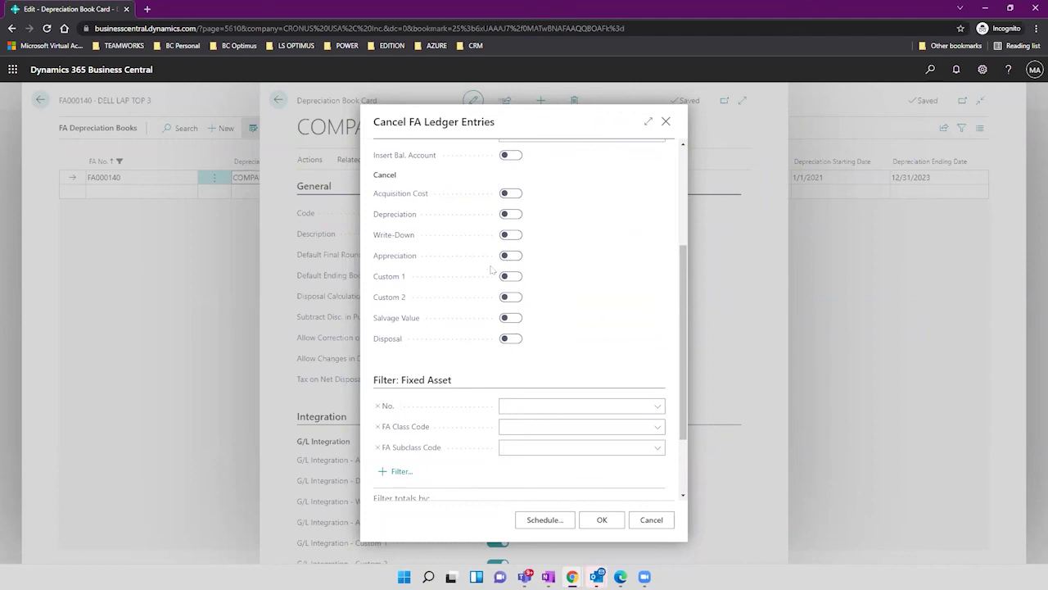
click(505, 215)
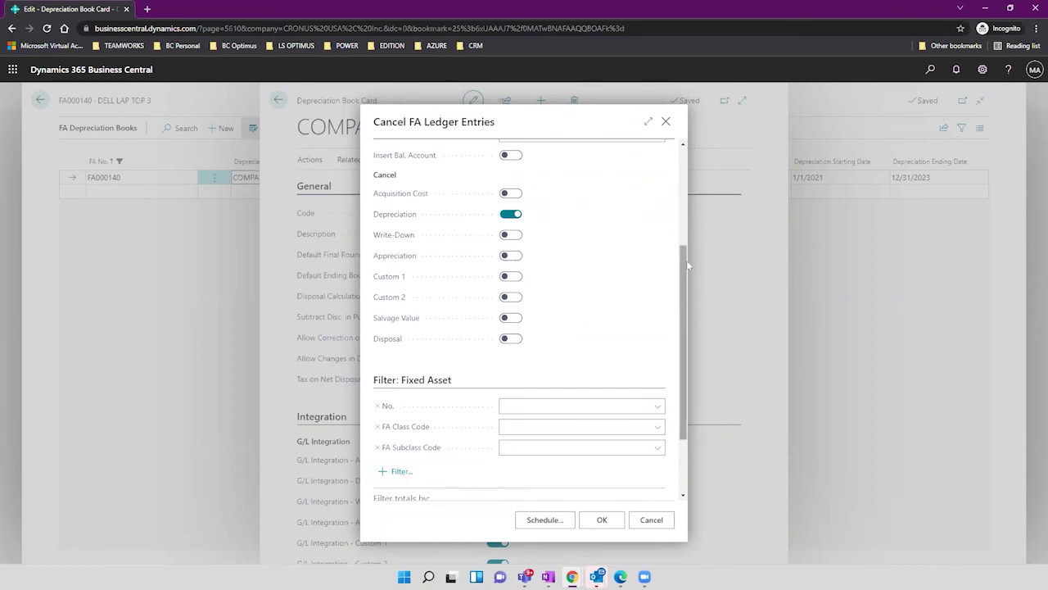
Correct the posting description to "Reversal fo December deepreciation 2021" and review the Cancel FA Ledger Entries options.
drag(683, 267, 681, 160)
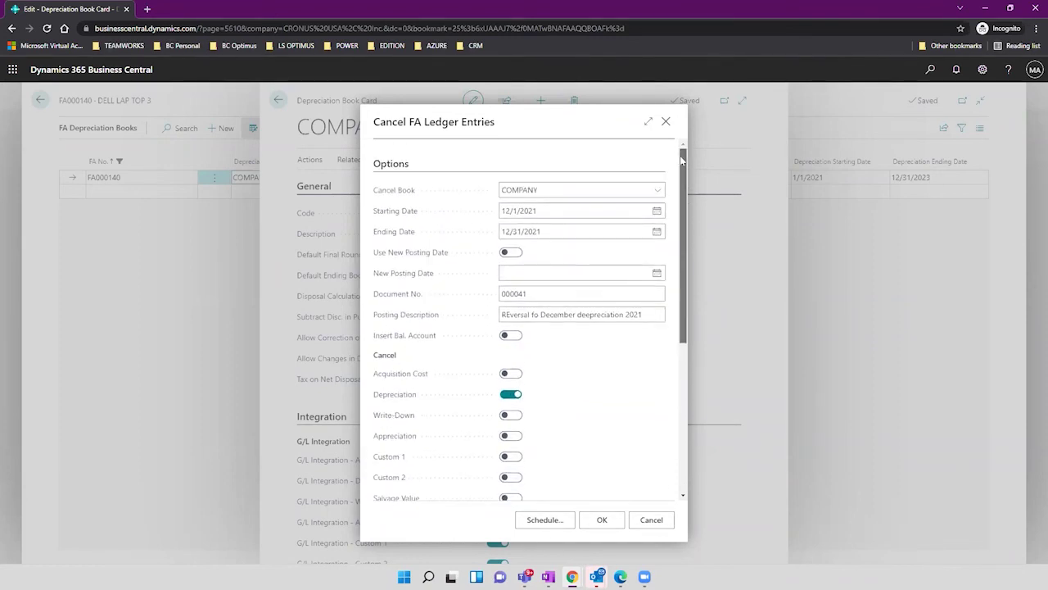
click(507, 315)
click(507, 315)
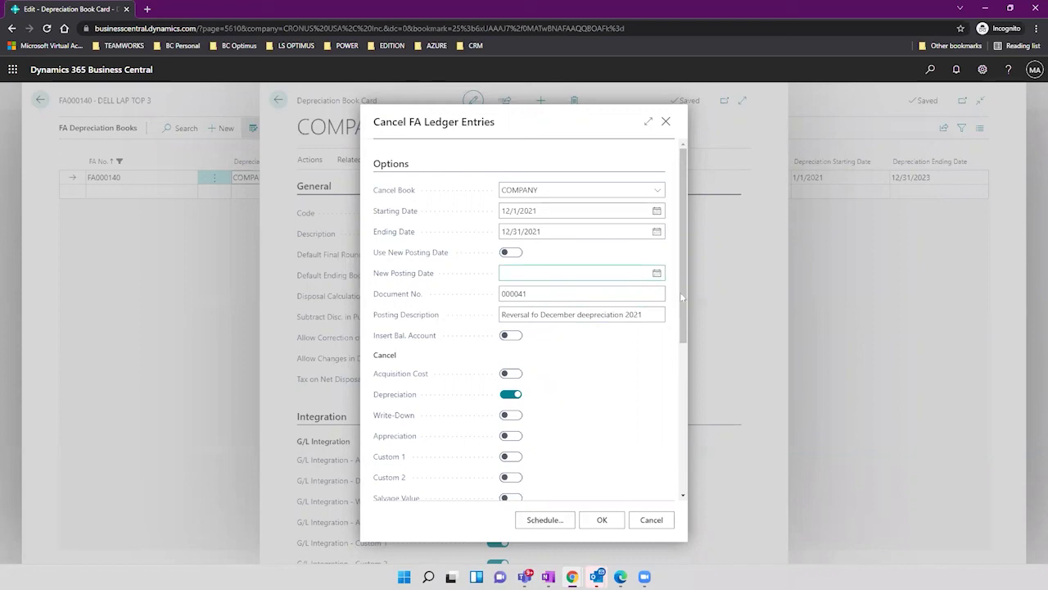
drag(686, 304, 683, 378)
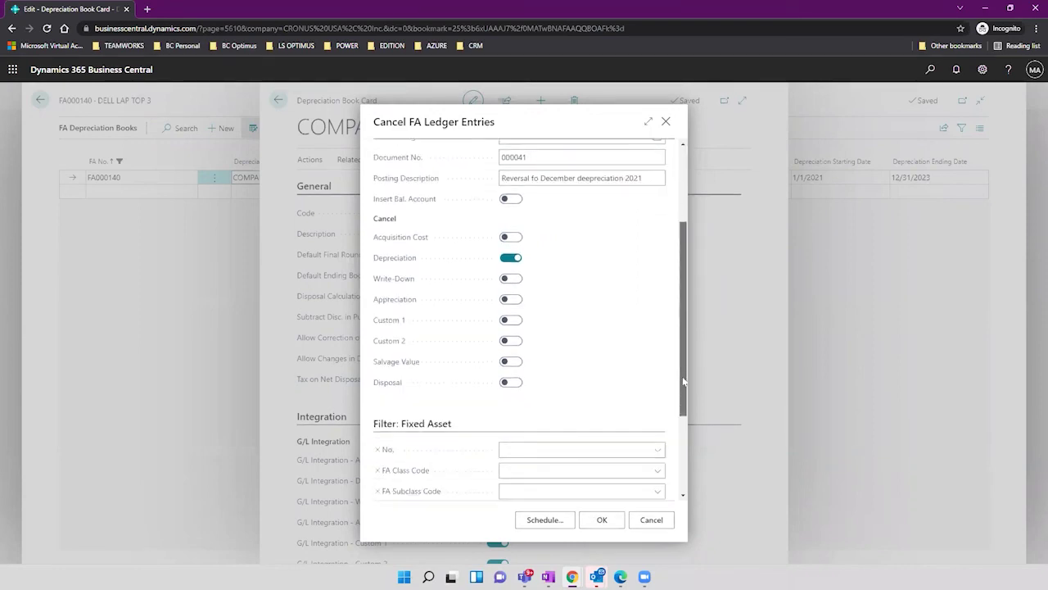
drag(682, 376, 682, 299)
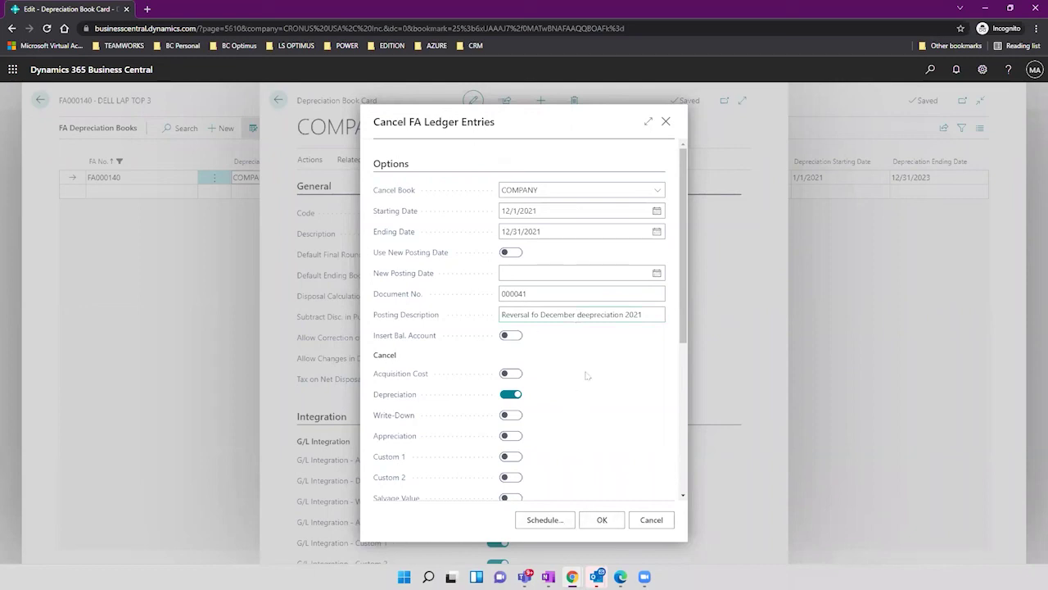
Examine the scheduling options for Cancel FA Ledger Entries, including the next run date formula and earliest start date, and leave without scheduling.
click(545, 520)
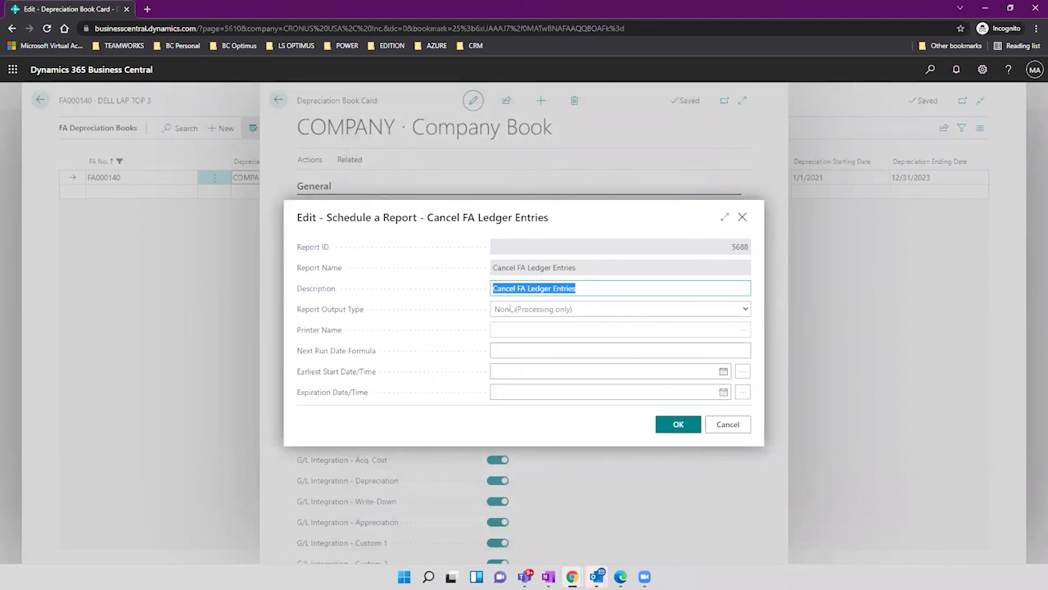
click(550, 353)
click(526, 370)
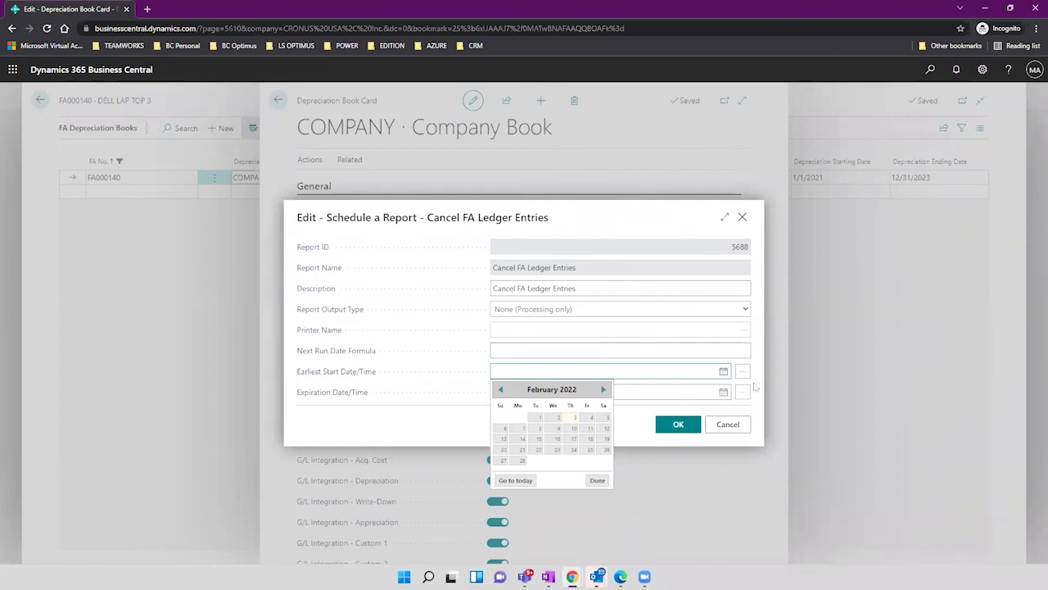
click(756, 387)
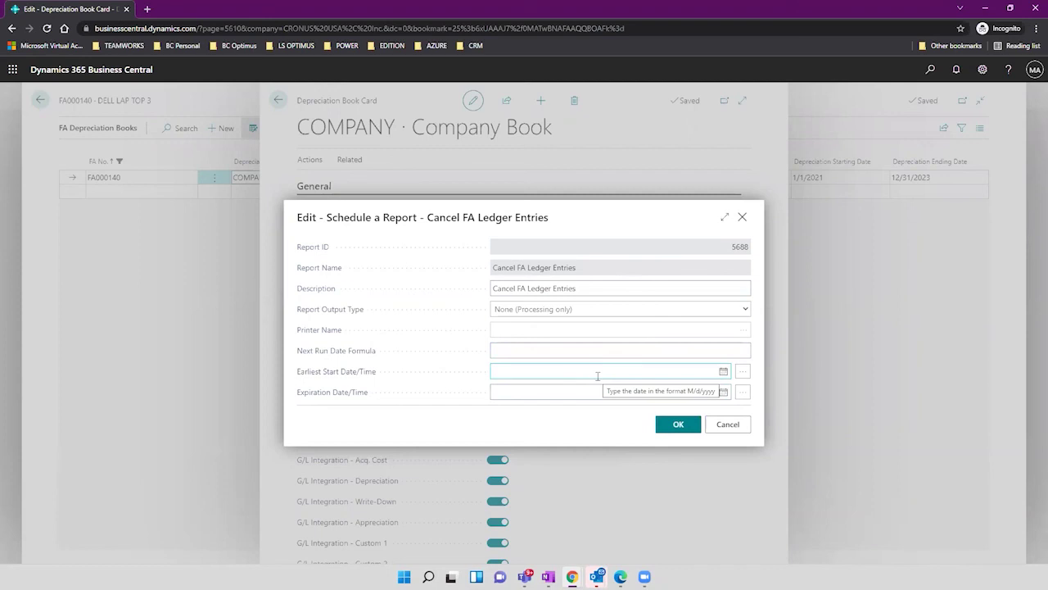
click(576, 345)
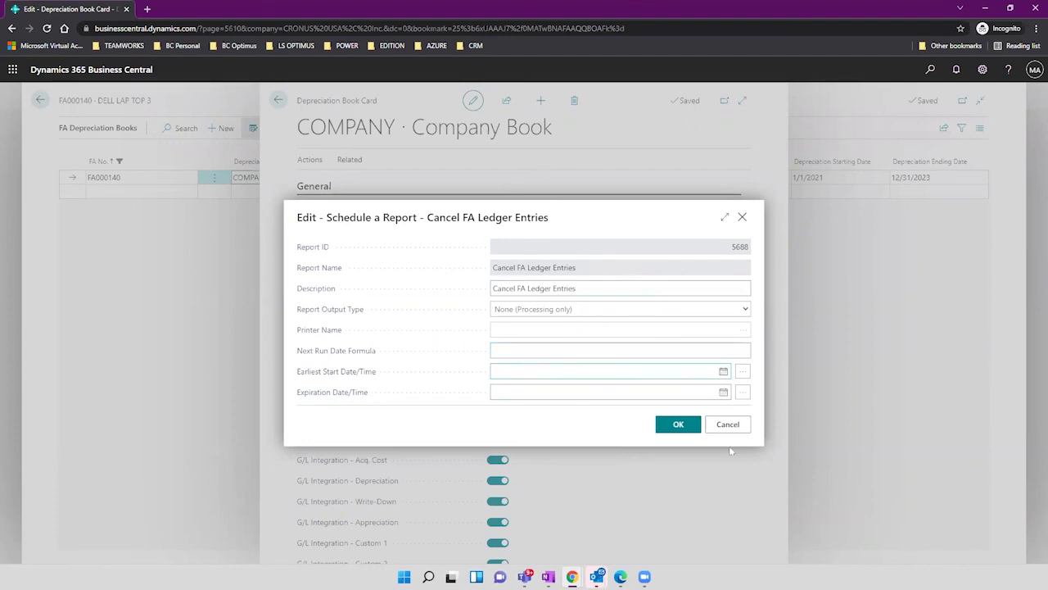
click(730, 425)
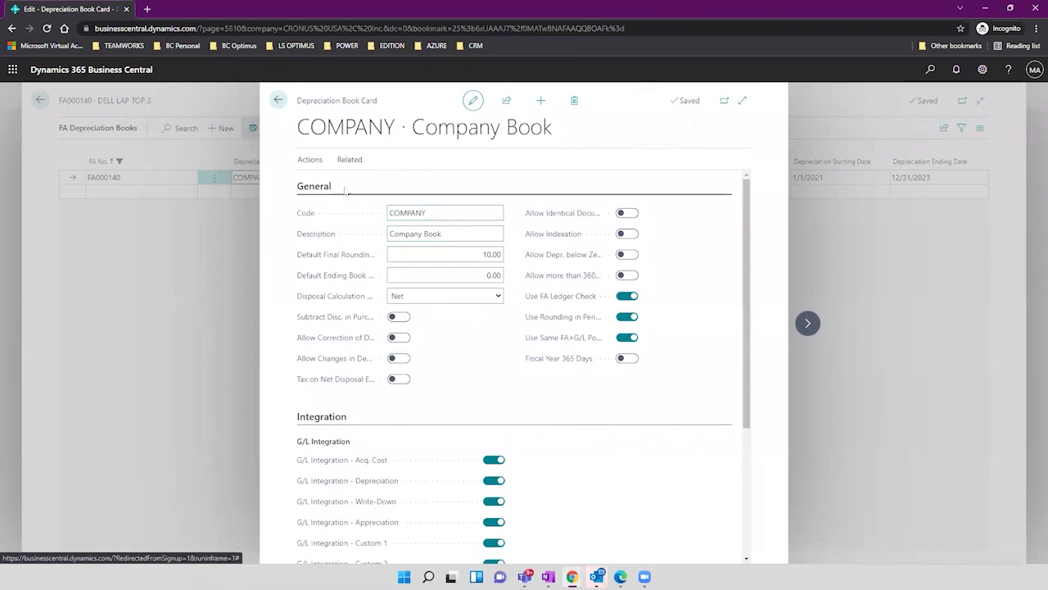
Run Cancel FA Ledger Entries from the COMPANY book with the last used options and filters.
click(308, 160)
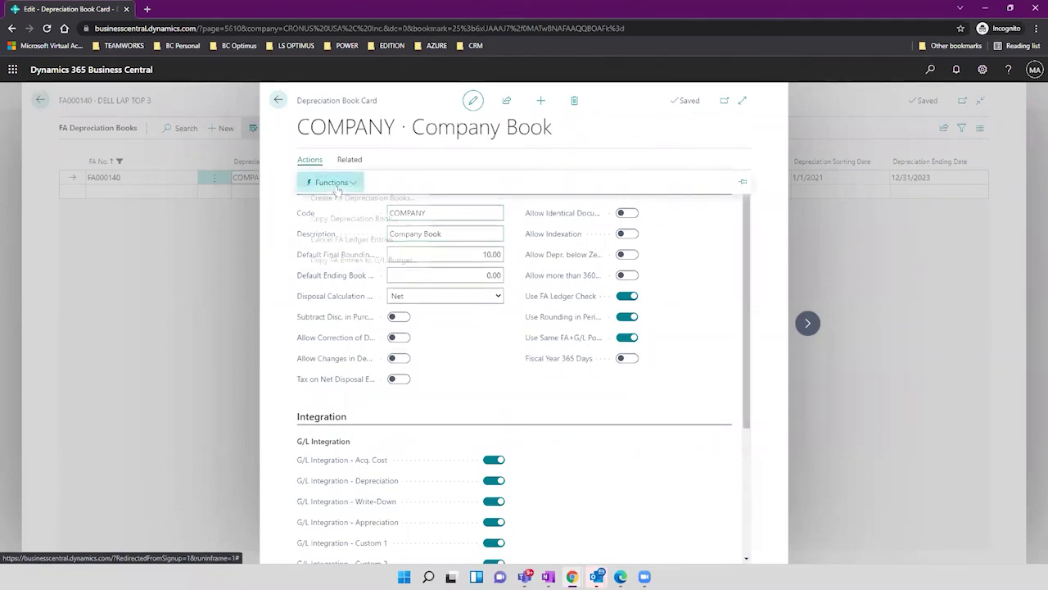
click(330, 182)
click(385, 244)
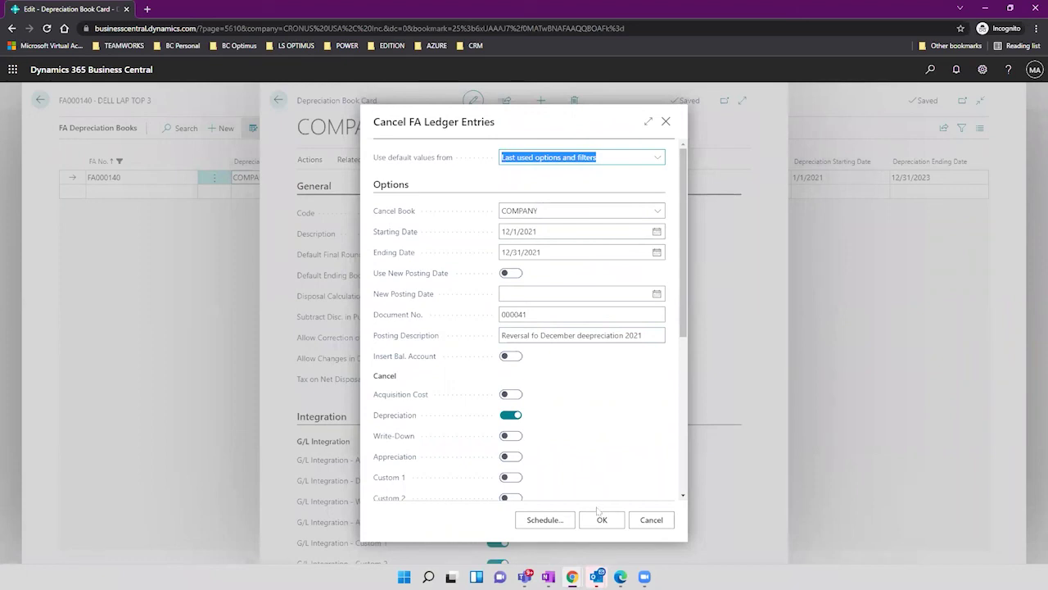
click(599, 521)
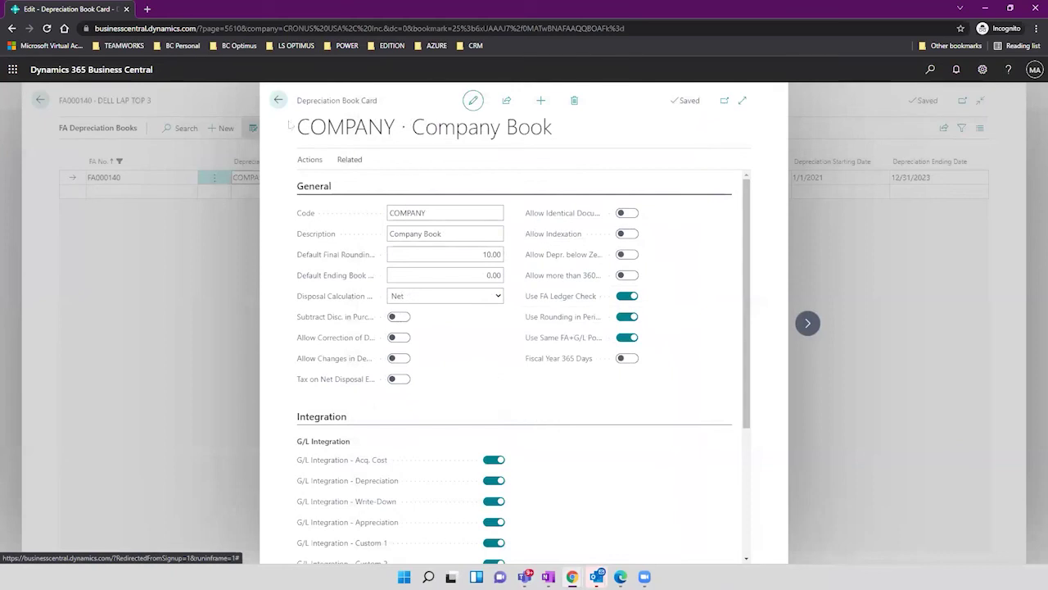
Leave the depreciation books and check the ledger entries of fixed asset FA000140, including the December 2021 depreciation.
click(279, 100)
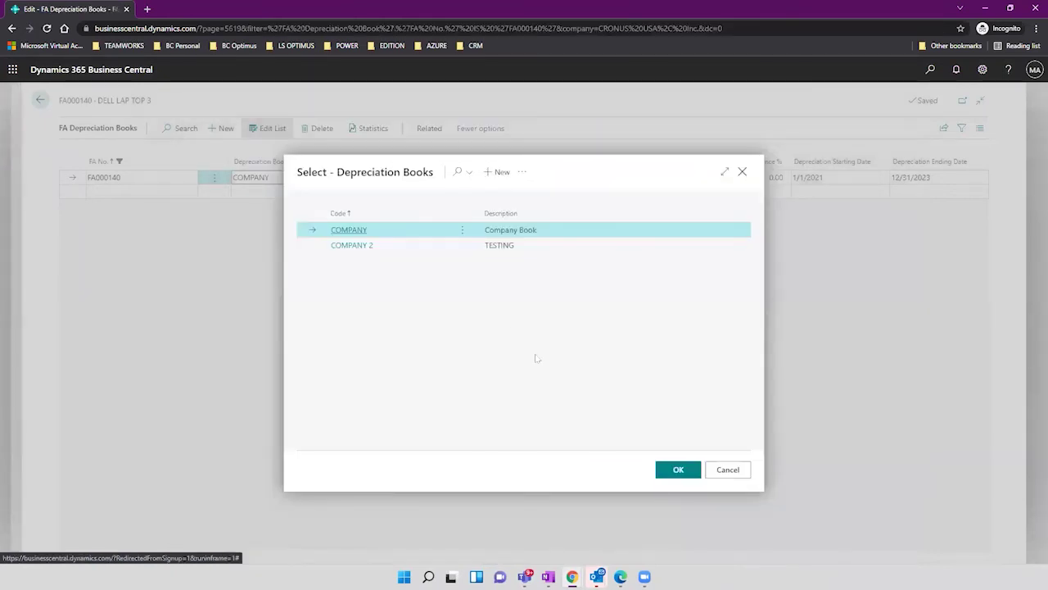
click(728, 469)
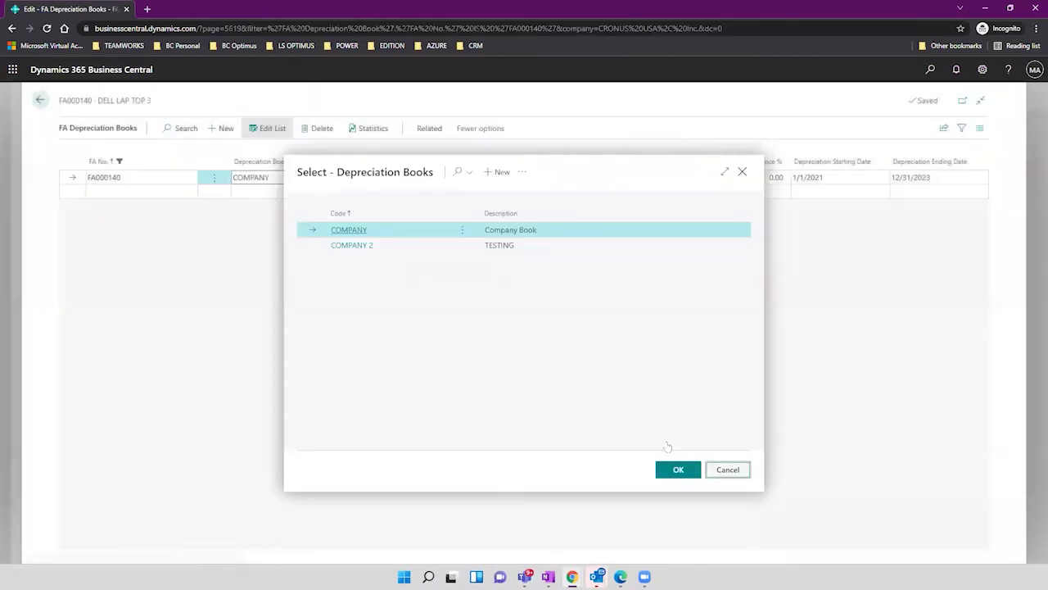
click(40, 100)
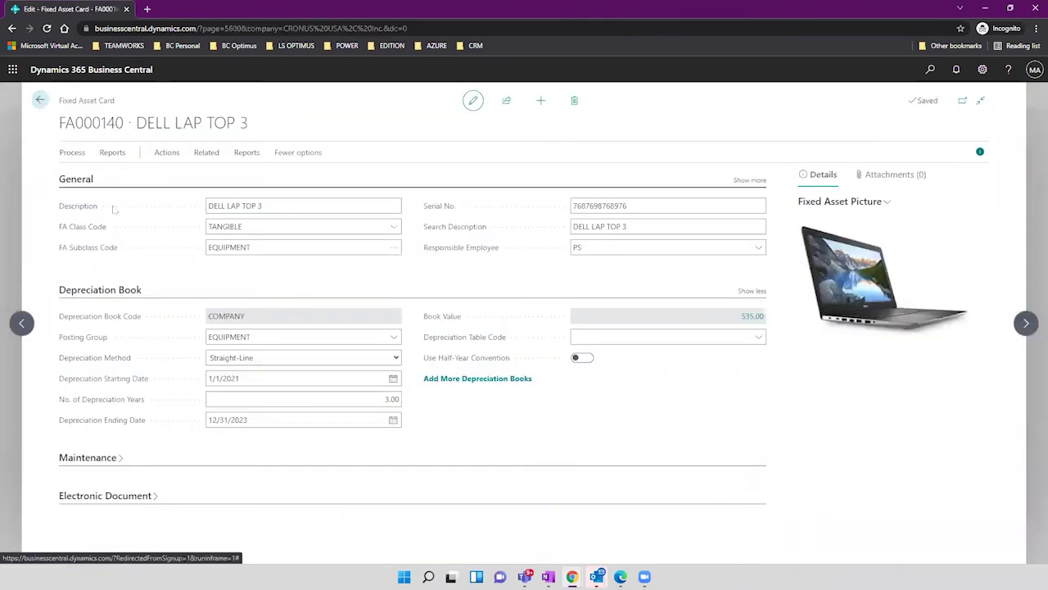
click(210, 156)
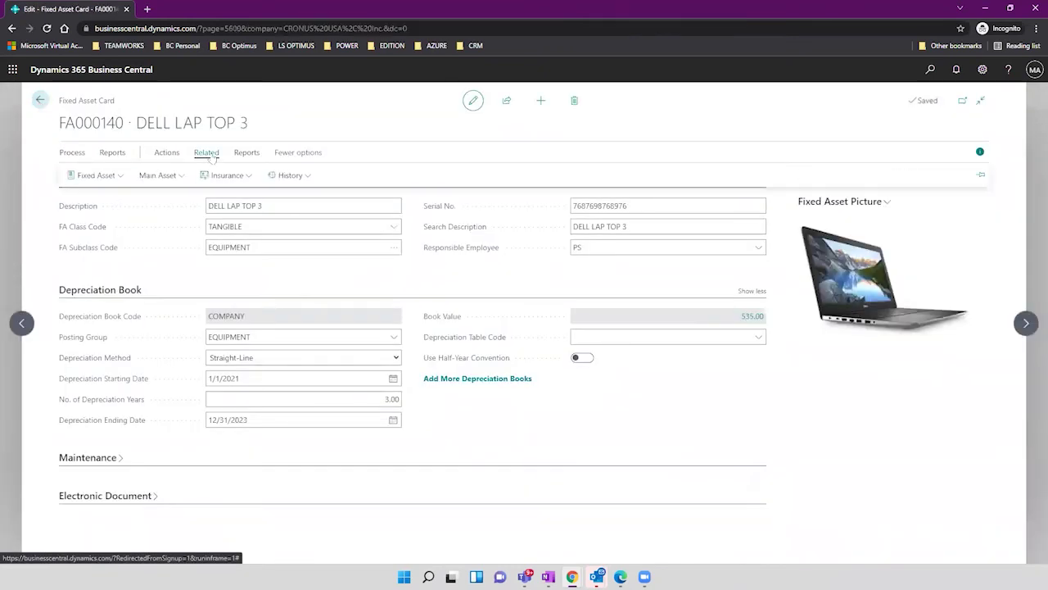
click(308, 181)
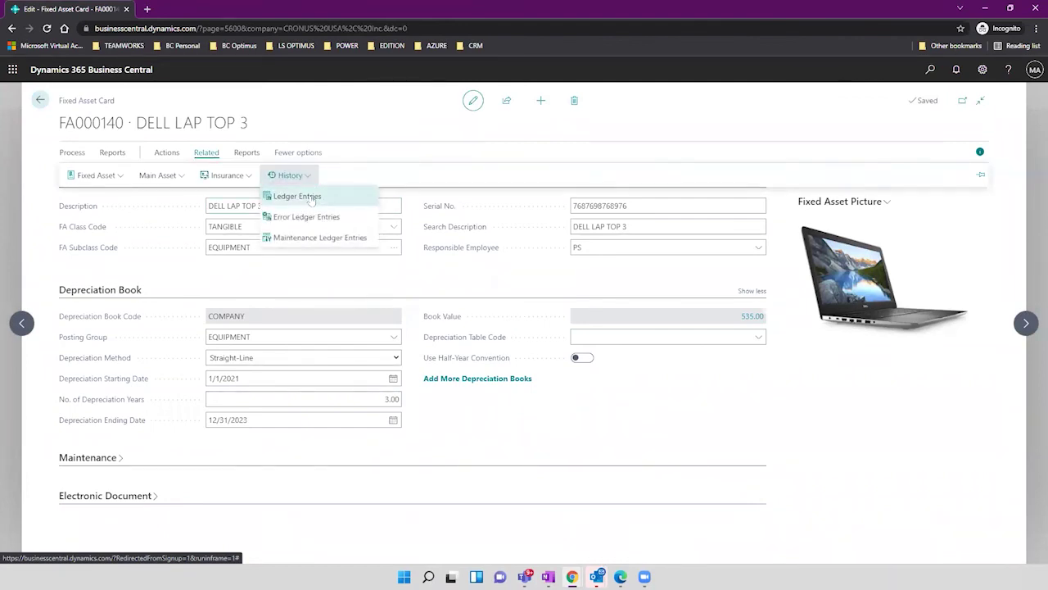
click(297, 197)
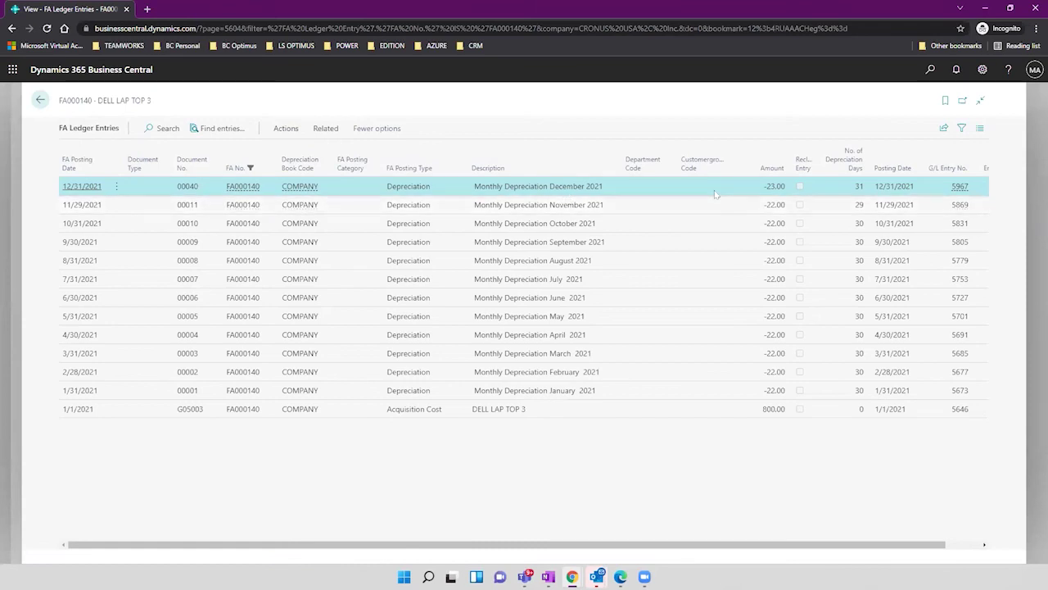
click(909, 209)
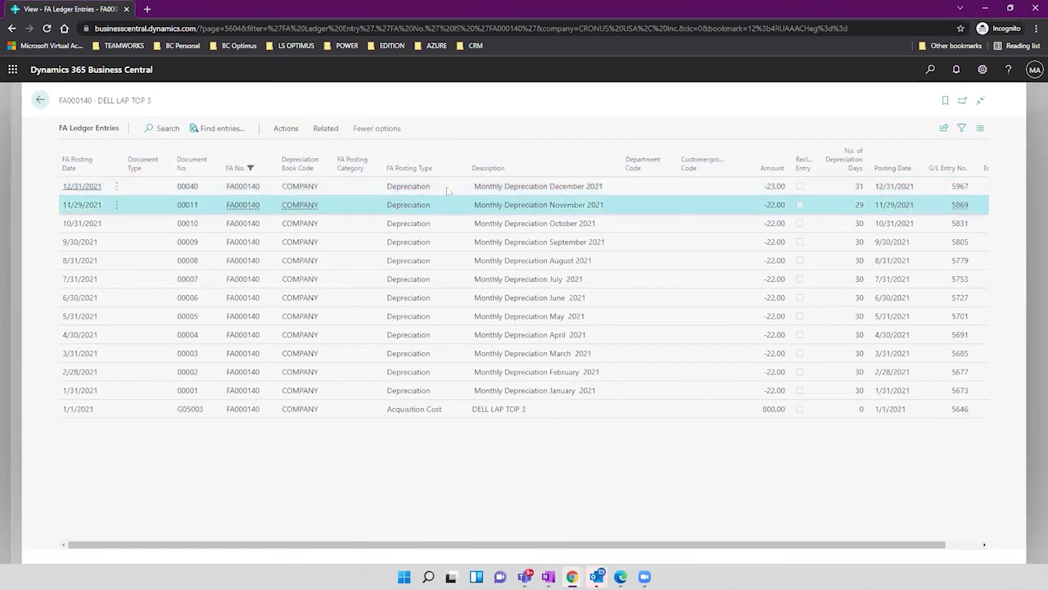
Close the ledger entries and the FA000140 card to return to the Fixed Assets list.
click(40, 101)
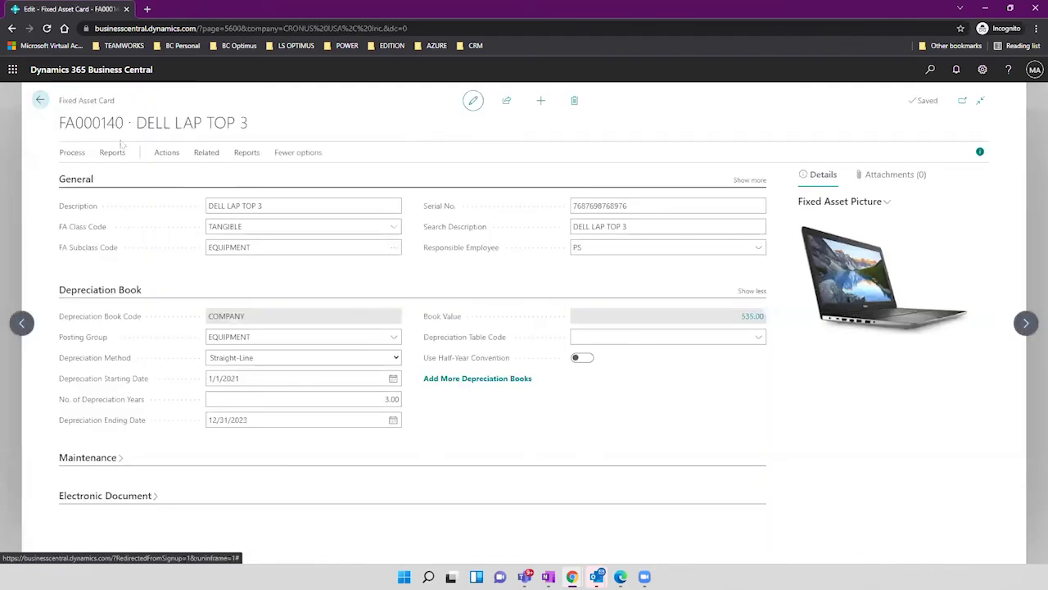
click(206, 153)
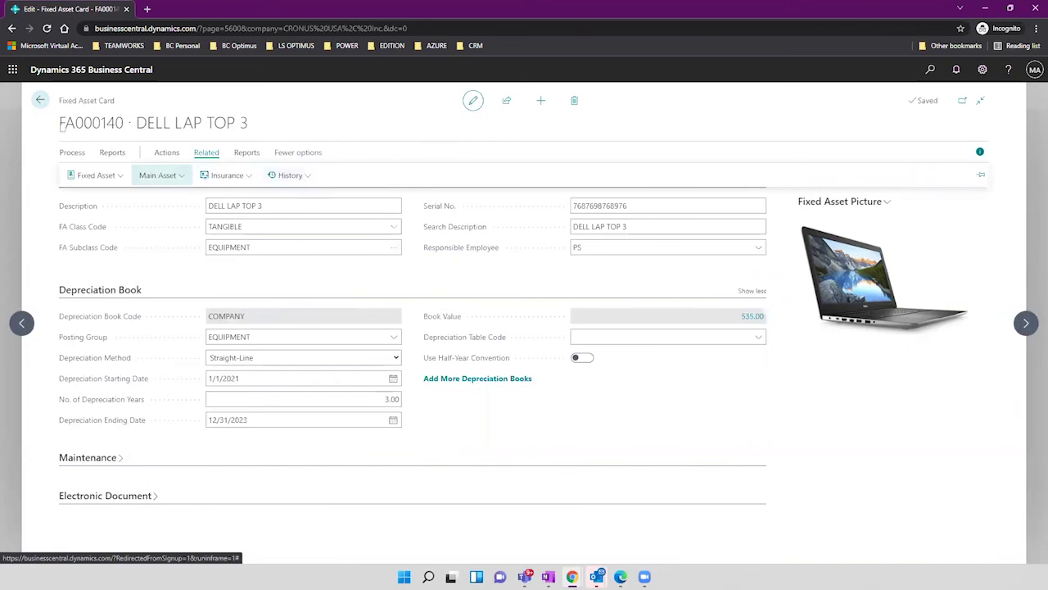
click(40, 100)
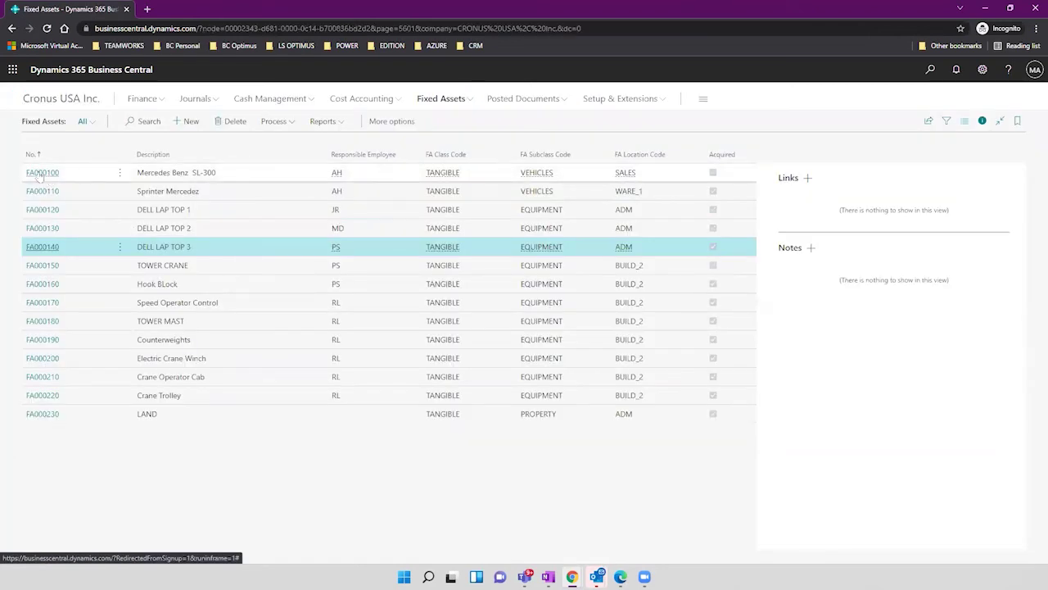
Open the Mercedes Benz SL-300 asset card and review the ledger entries behind its COMPANY book value.
click(40, 174)
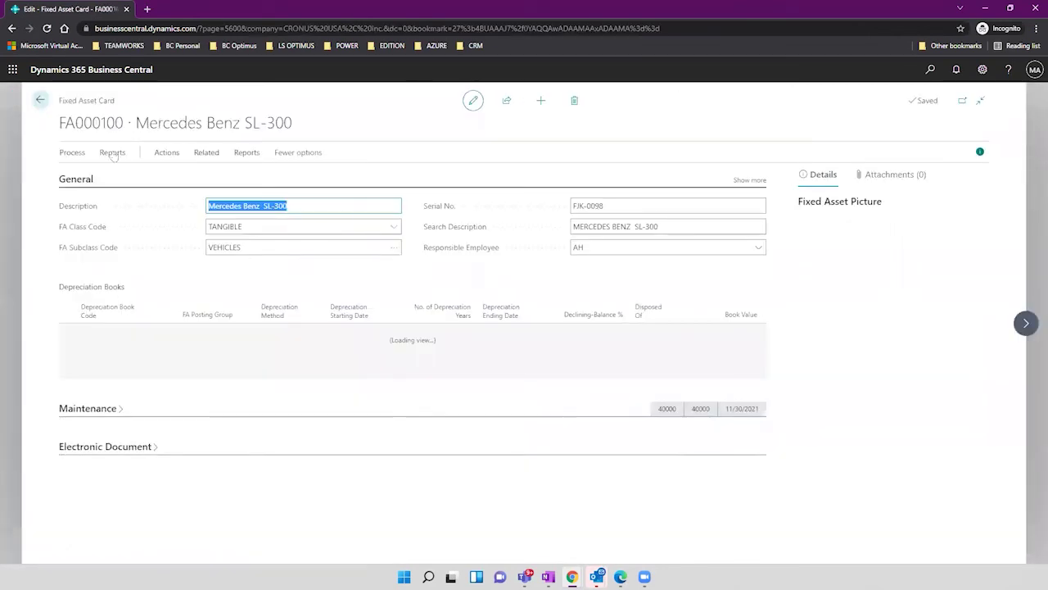
click(741, 344)
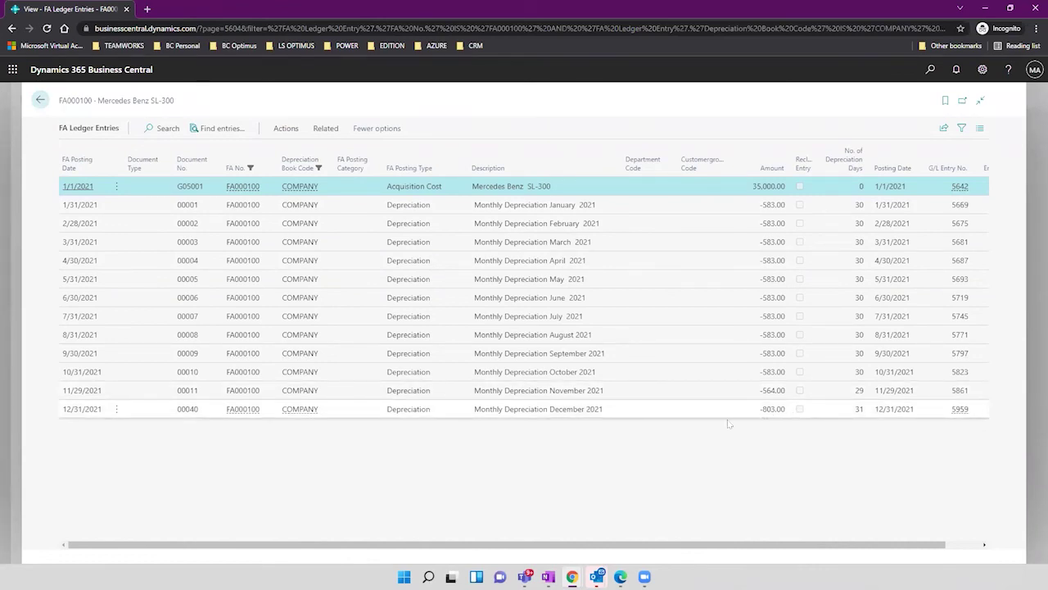
click(40, 99)
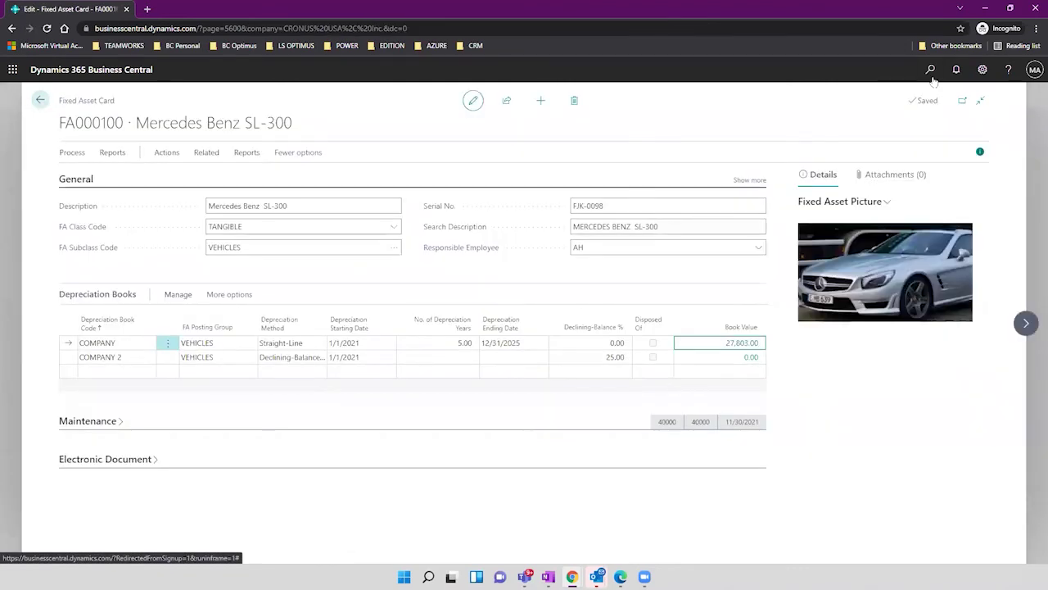
Search for "book", go to the Depreciation Books page and open the COMPANY book's card.
click(932, 74)
text(deprec)
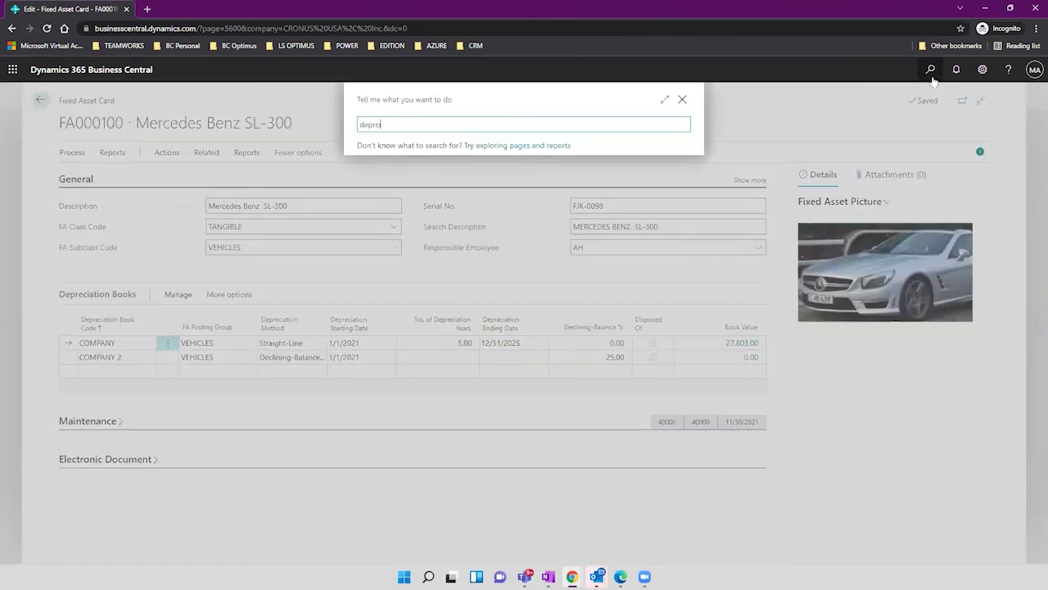
key(BackSpace)
key(BackSpace)
key(BackSpace)
key(BackSpace)
key(BackSpace)
key(BackSpace)
key(BackSpace)
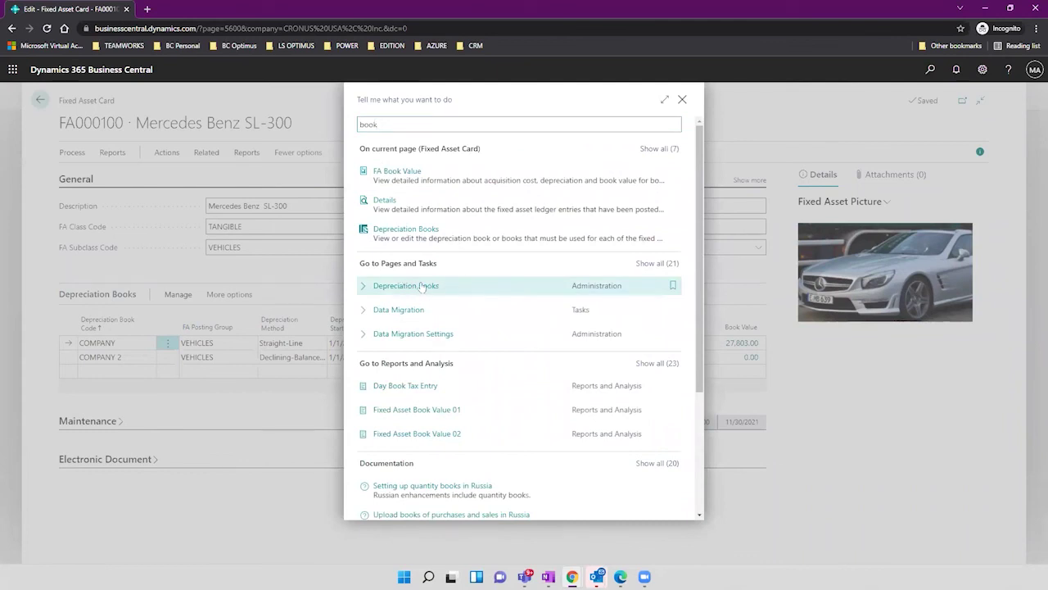
click(420, 285)
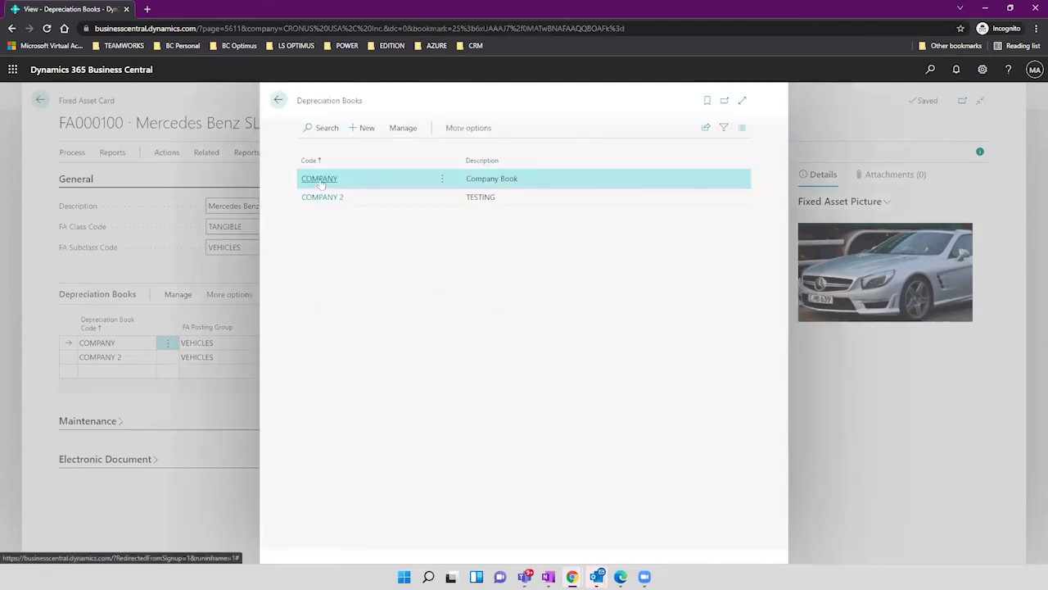
click(324, 182)
Review the FA Posting Type Setup of the COMPANY depreciation book and return to the book's card.
click(350, 161)
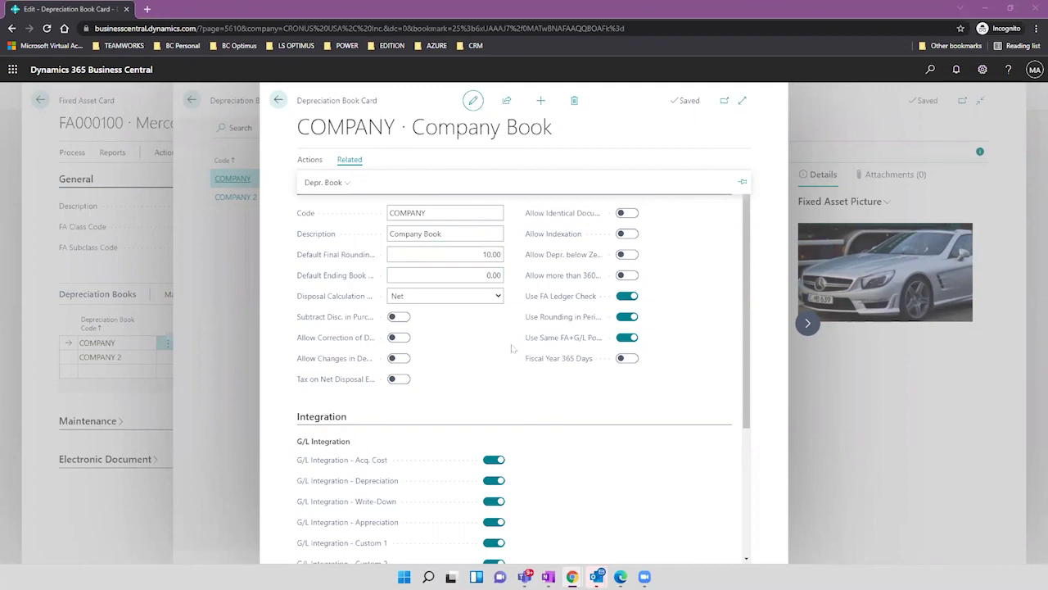
click(325, 184)
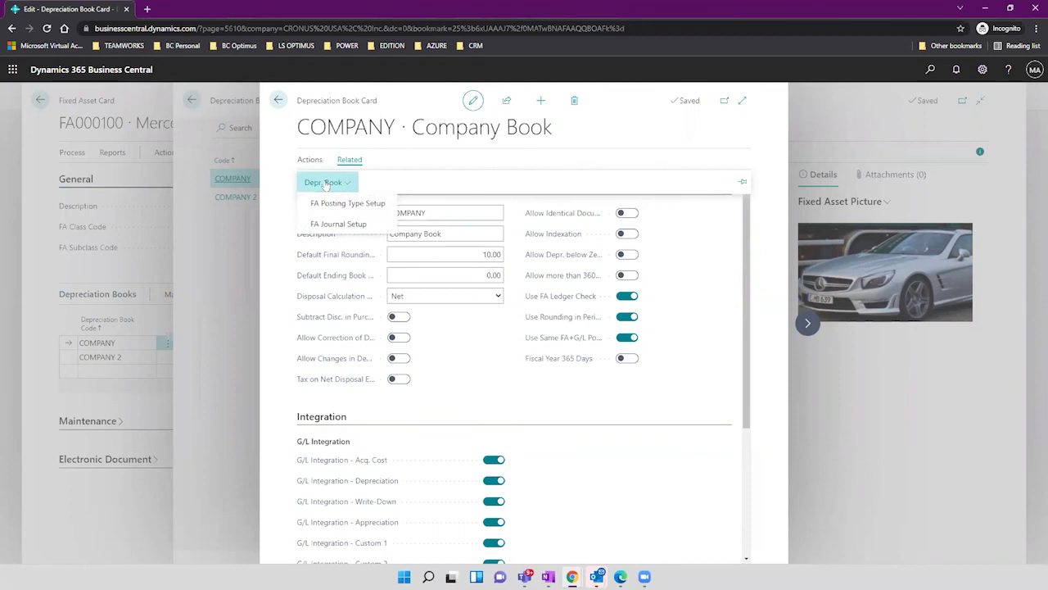
click(366, 205)
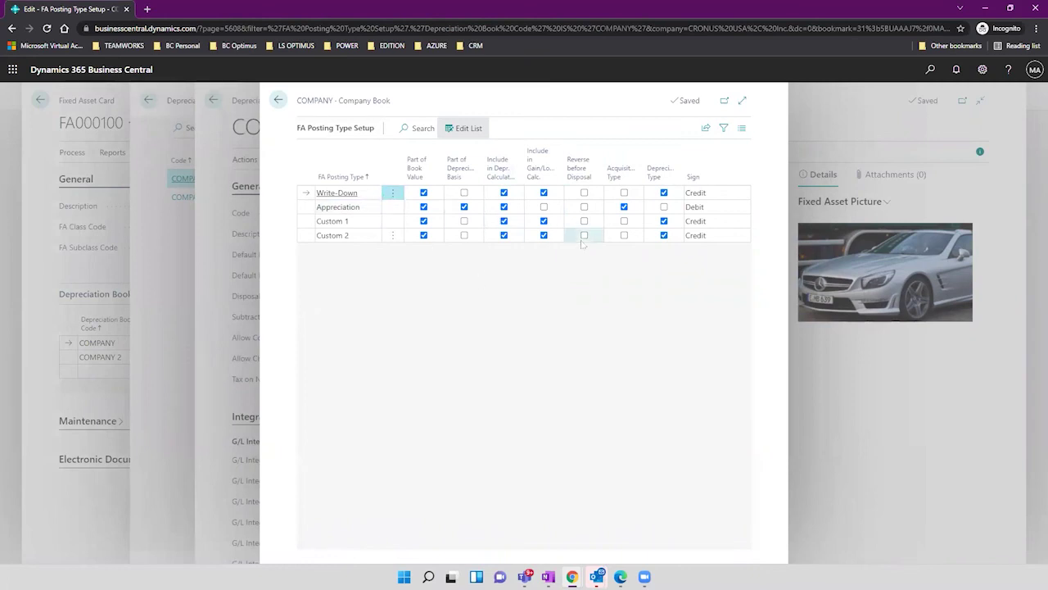
click(279, 100)
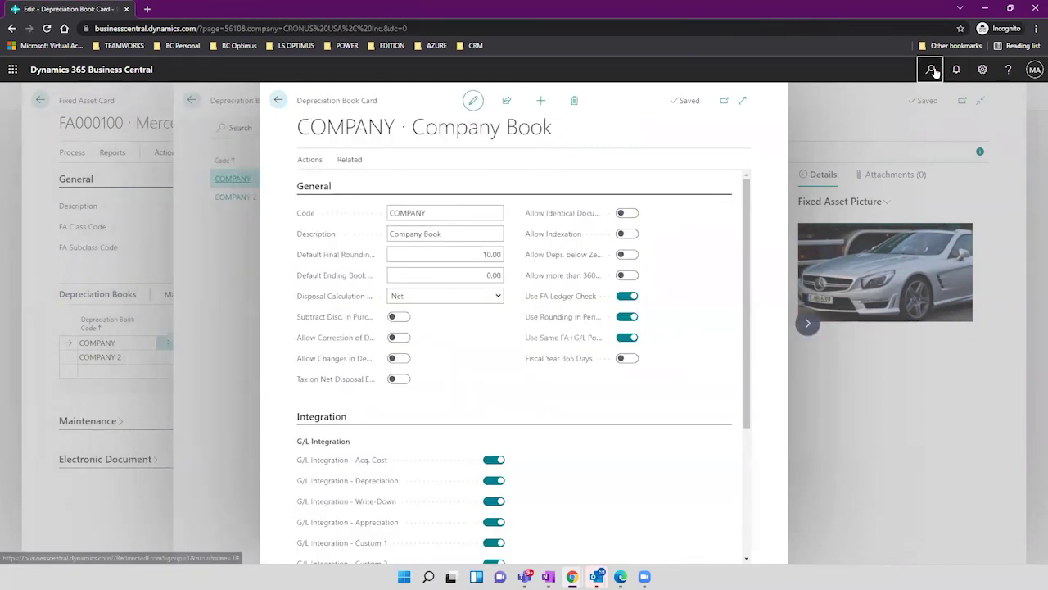
Search for "fa posting pos" and open the FA Posting Groups page in its expanded view.
click(933, 70)
text(fa posting pos)
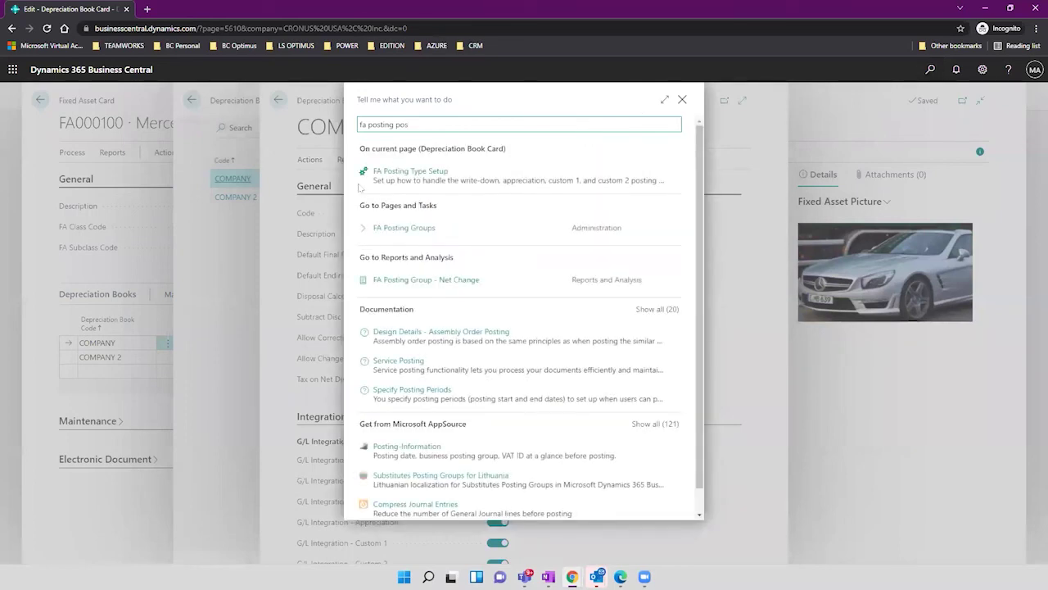
click(423, 233)
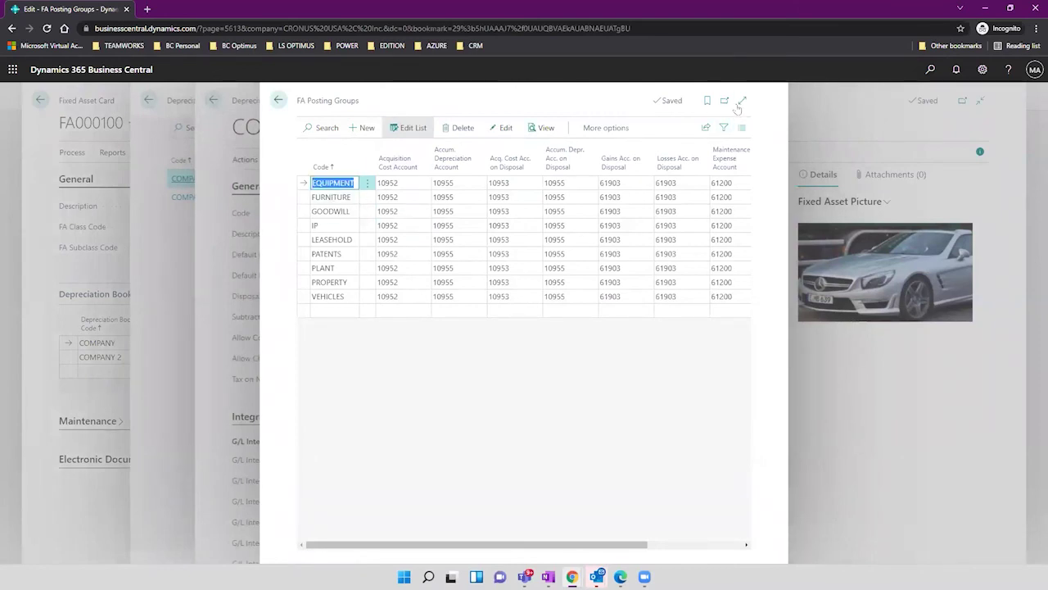
click(741, 101)
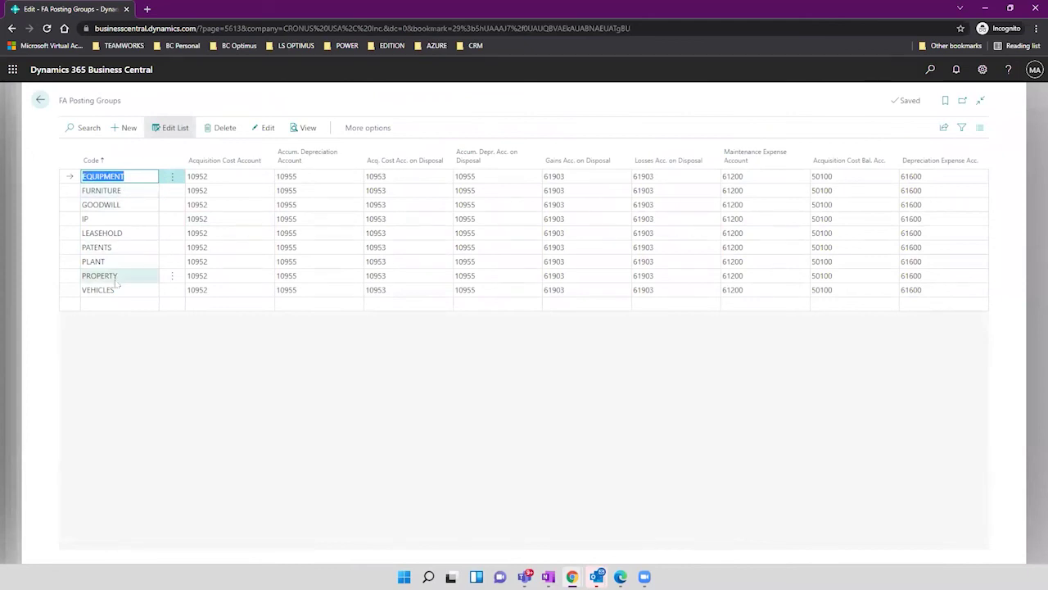
Open the full G/L account list for the VEHICLES group's Acquisition Cost Account and enlarge it.
click(117, 278)
click(118, 289)
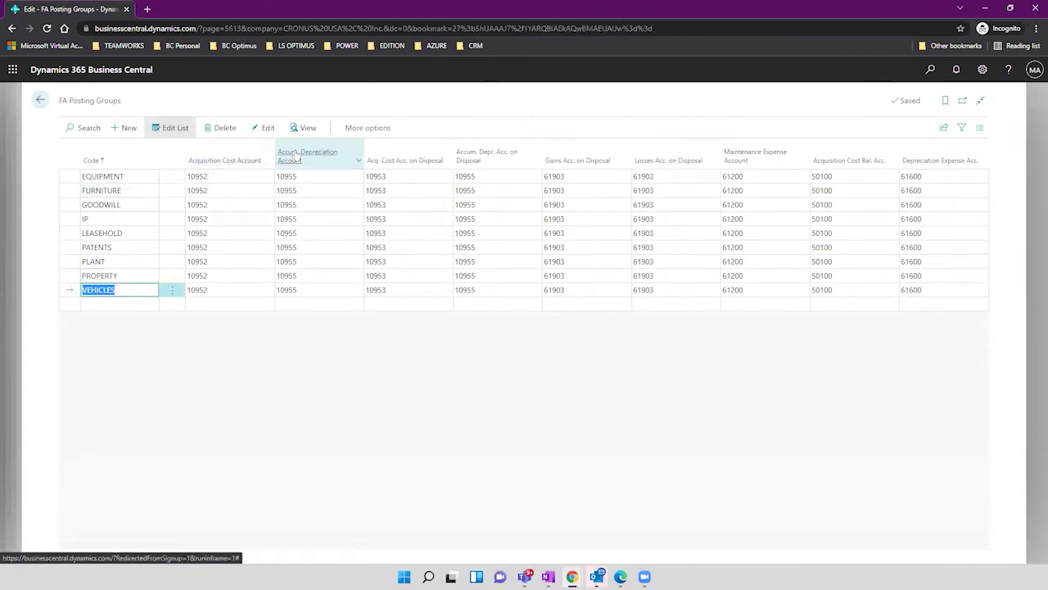
mouse_move(295, 155)
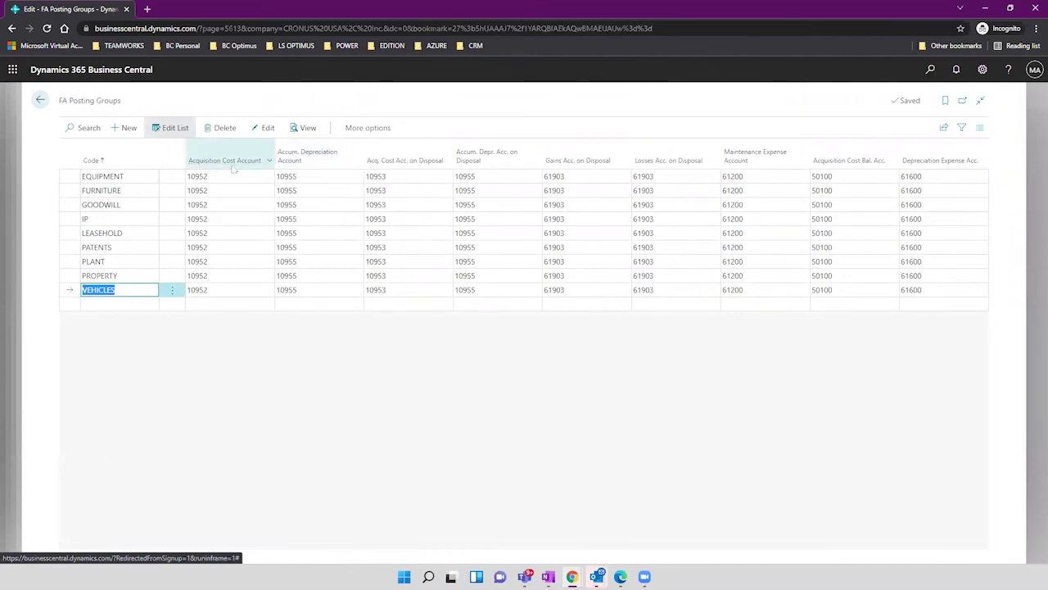
mouse_move(220, 165)
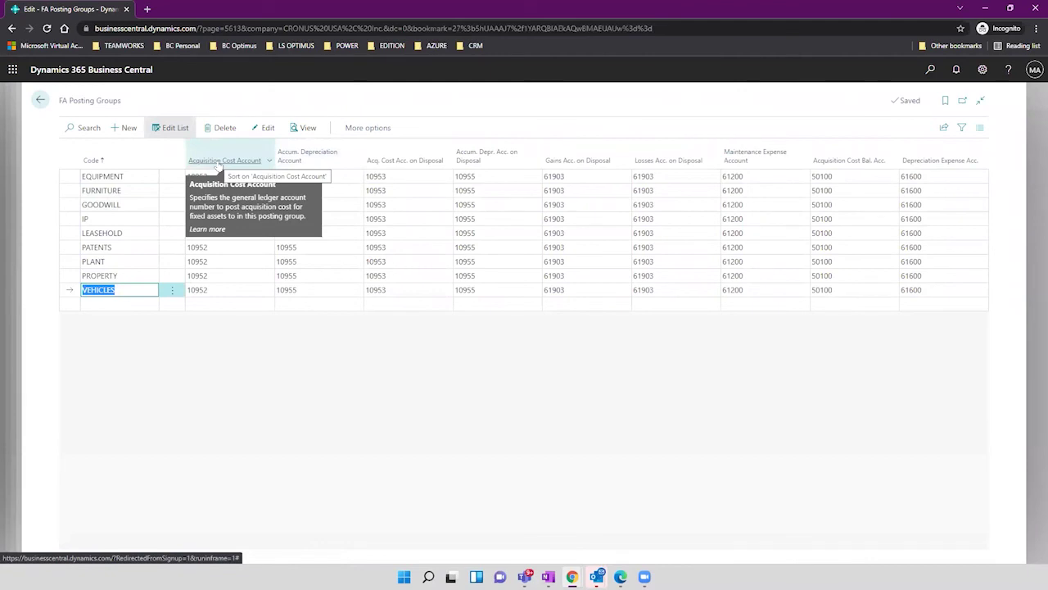
click(259, 293)
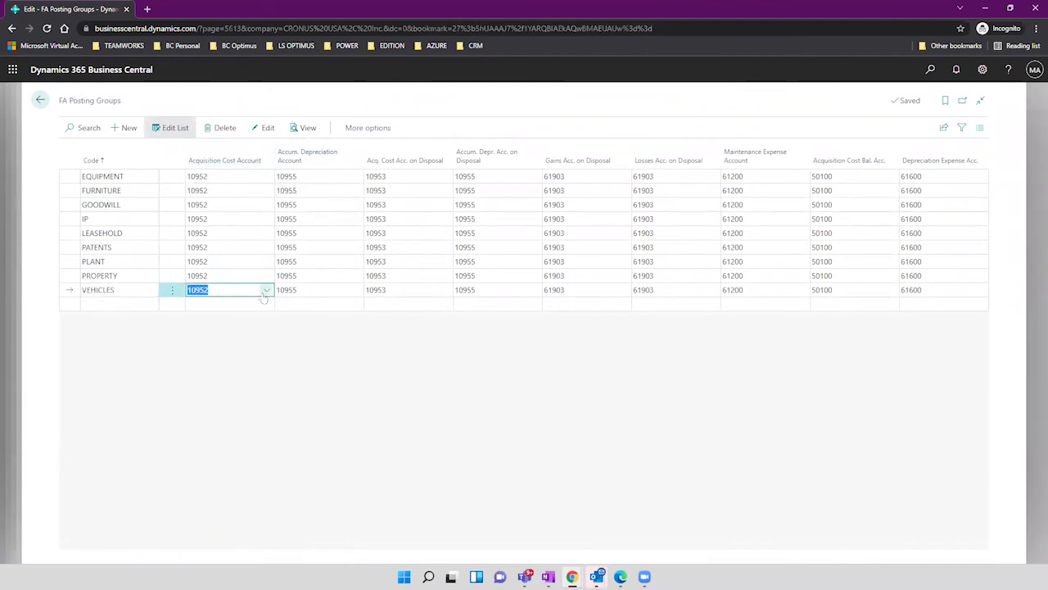
click(266, 292)
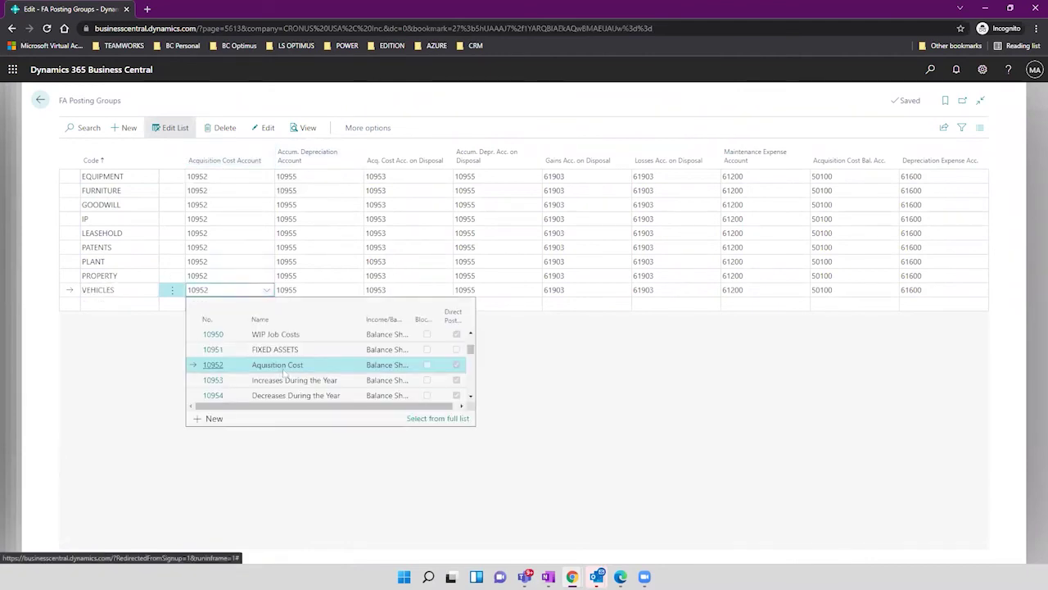
click(416, 419)
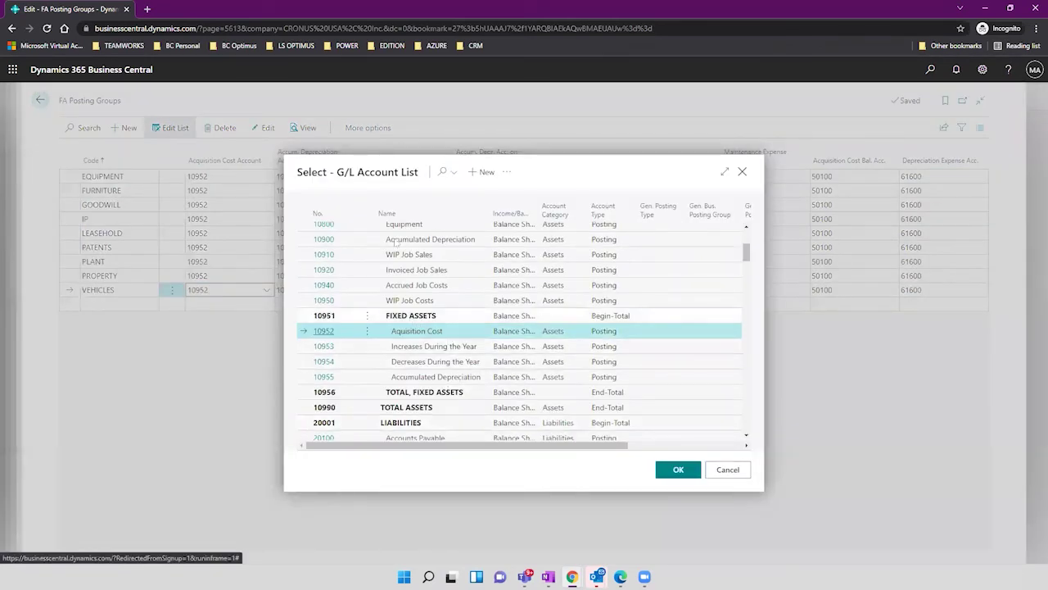
drag(335, 174, 421, 174)
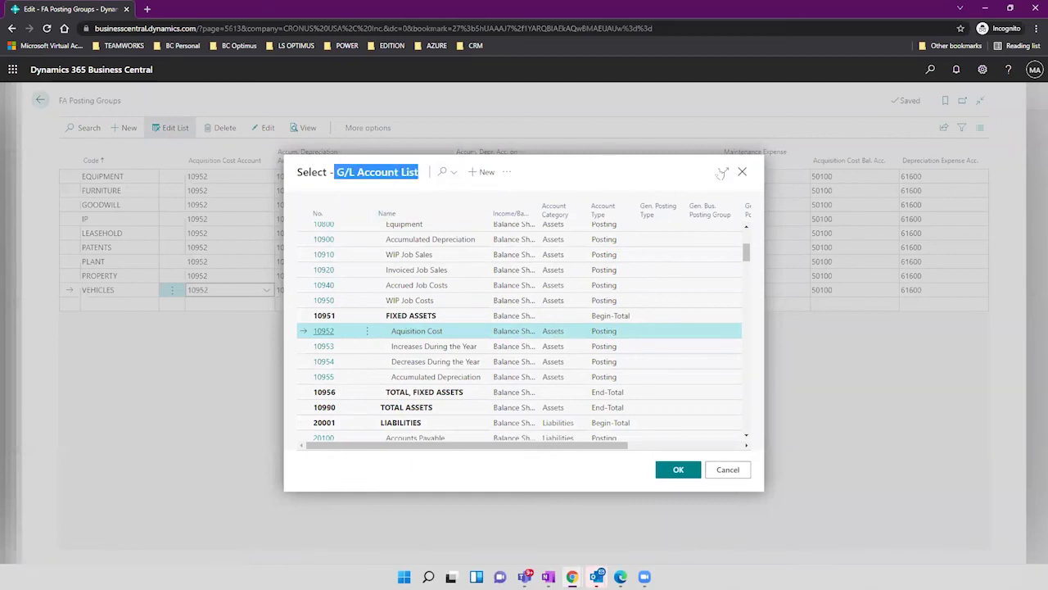
click(724, 171)
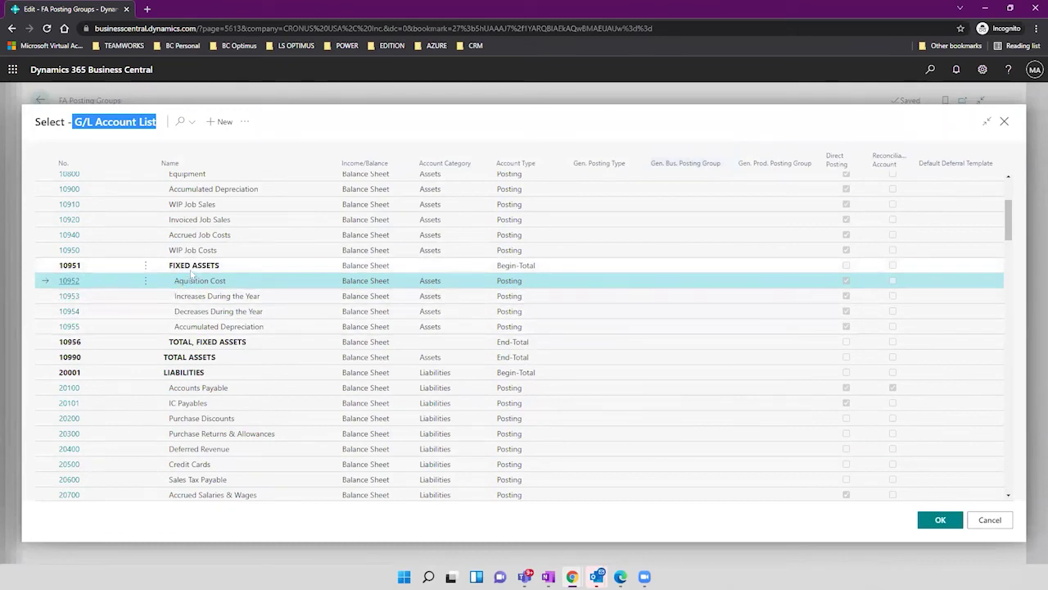
Examine the fixed asset accounts 10952 to 10955 in the G/L account list, closing it without choosing an account.
click(257, 296)
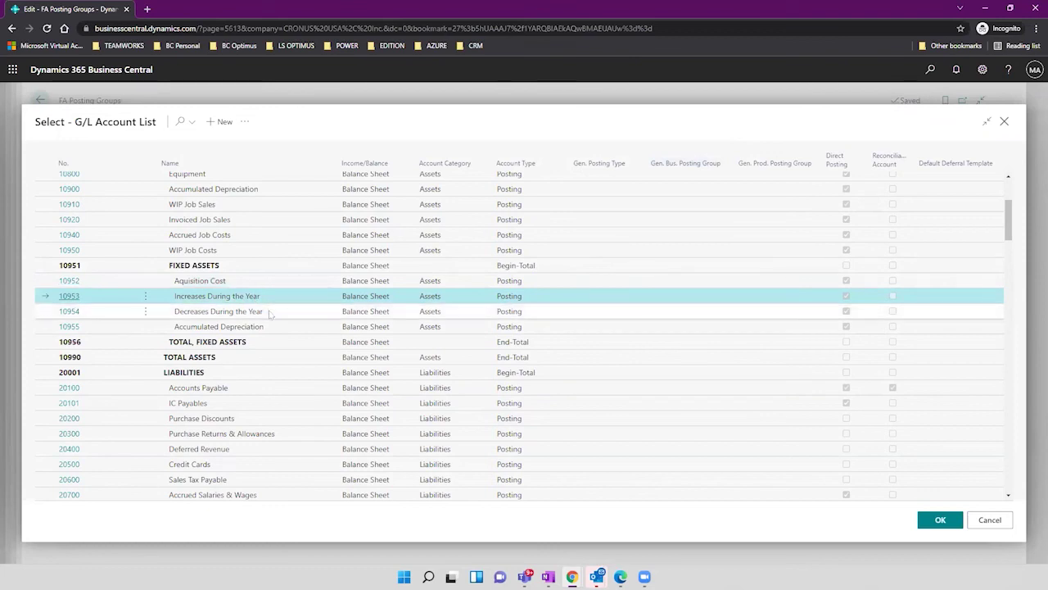
click(269, 313)
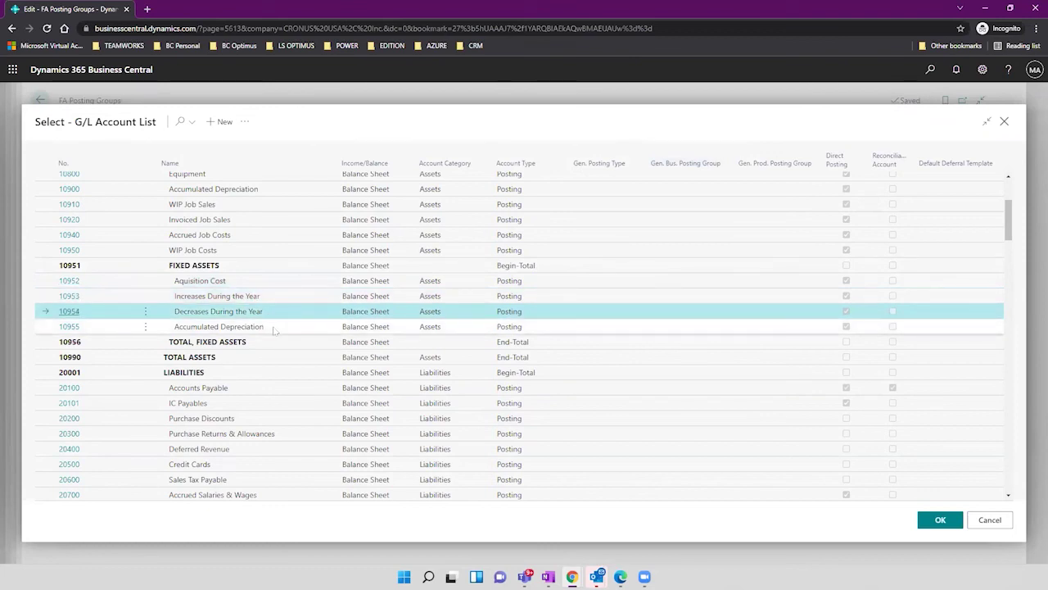
click(275, 328)
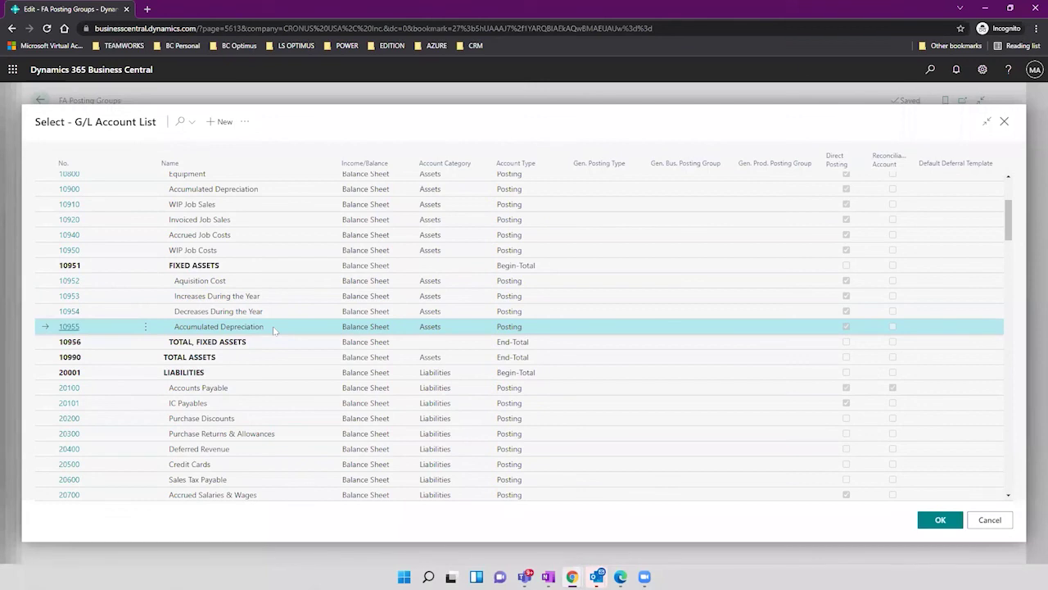
click(270, 285)
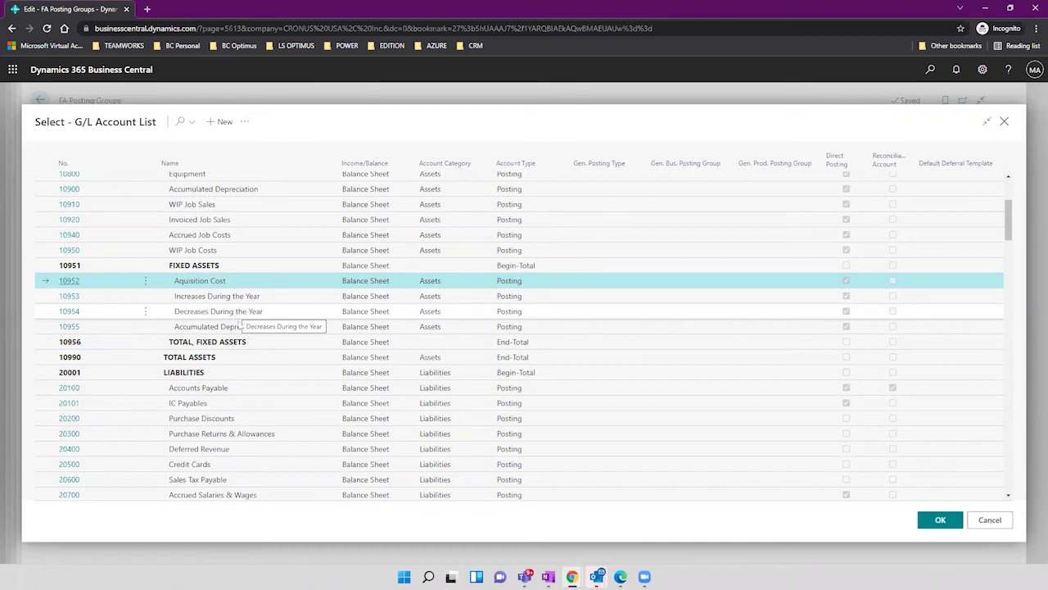
click(239, 326)
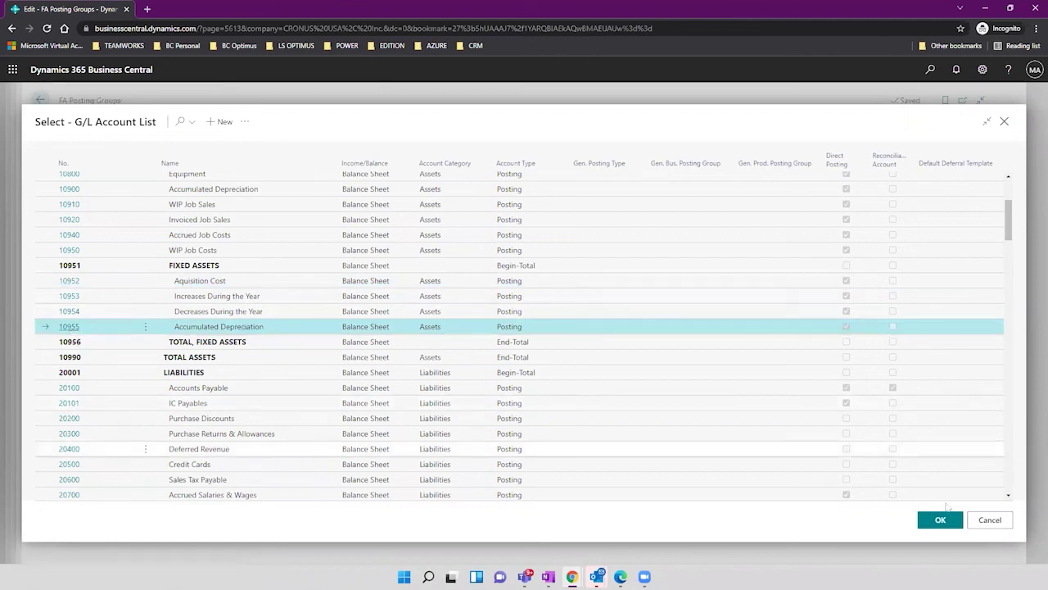
click(981, 518)
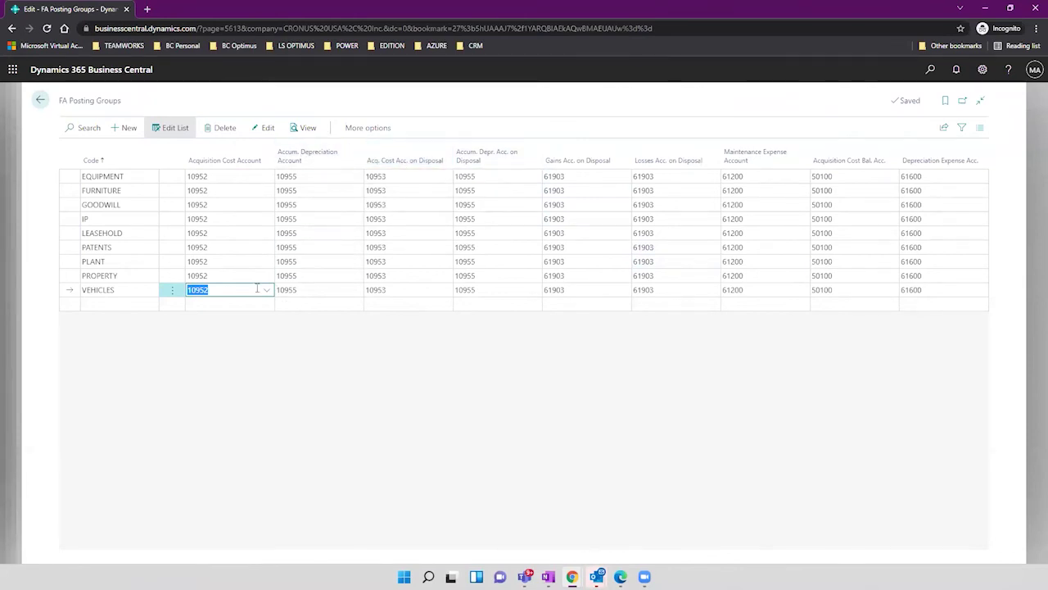
Look up the G/L account assigned as Depreciation Expense Account for the VEHICLES posting group.
click(938, 290)
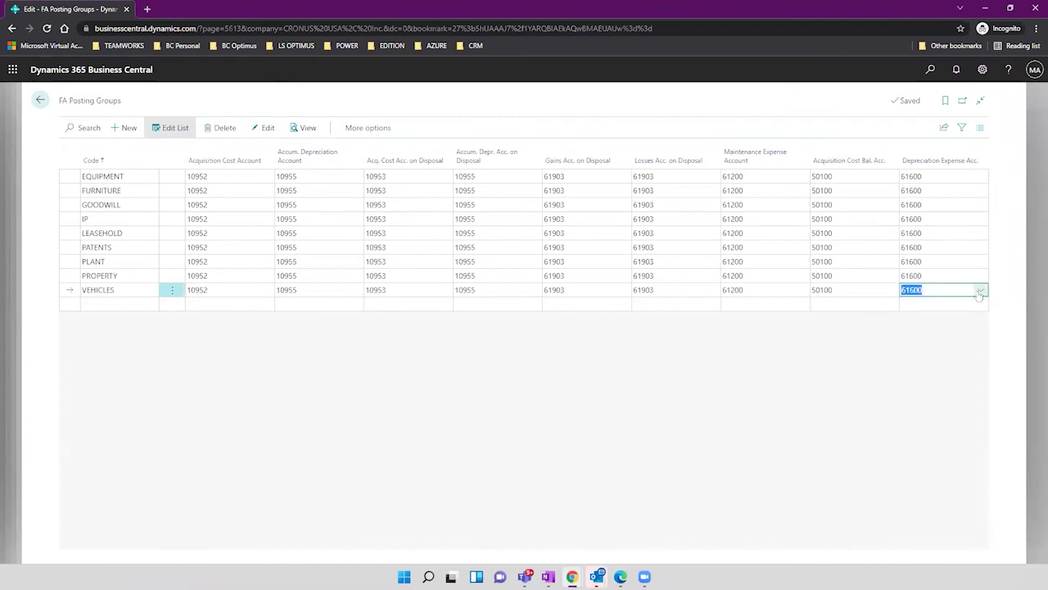
click(979, 293)
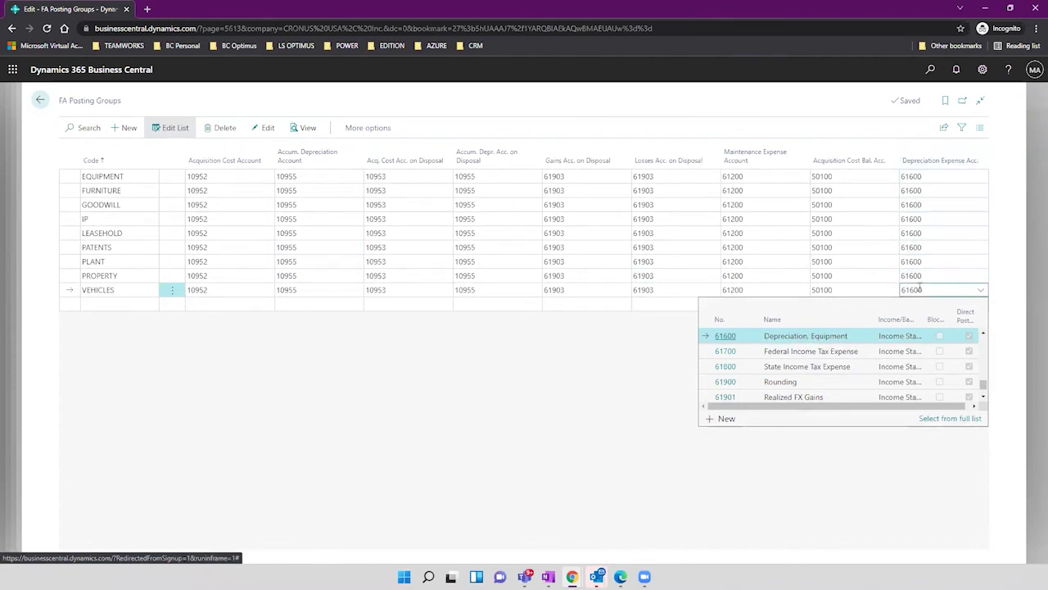
click(592, 339)
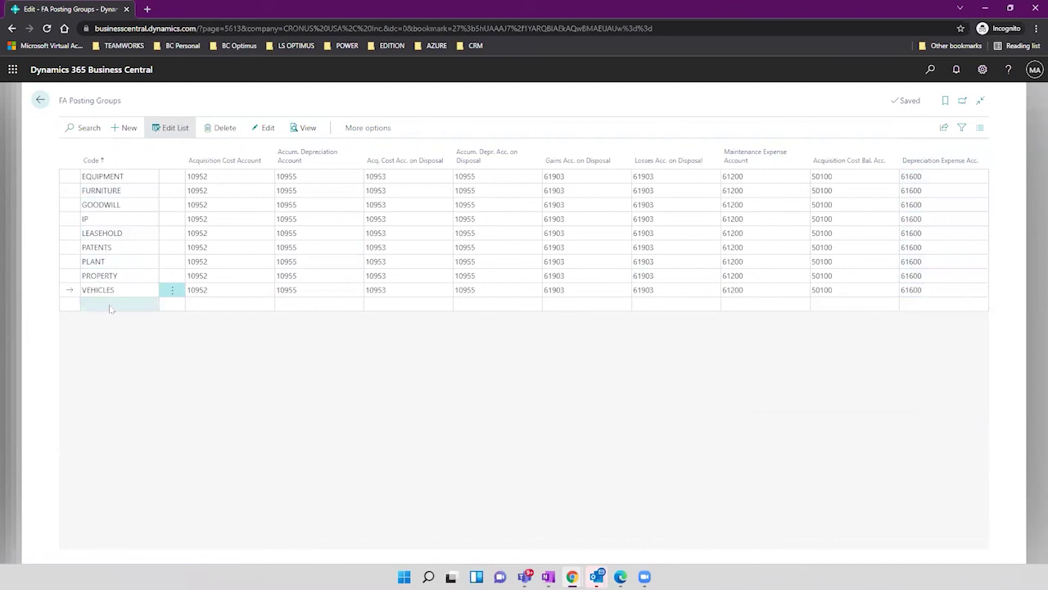
Look up the G/L accounts assigned as Acquisition Cost Account and Accum. Depreciation Account for the VEHICLES posting group.
click(111, 304)
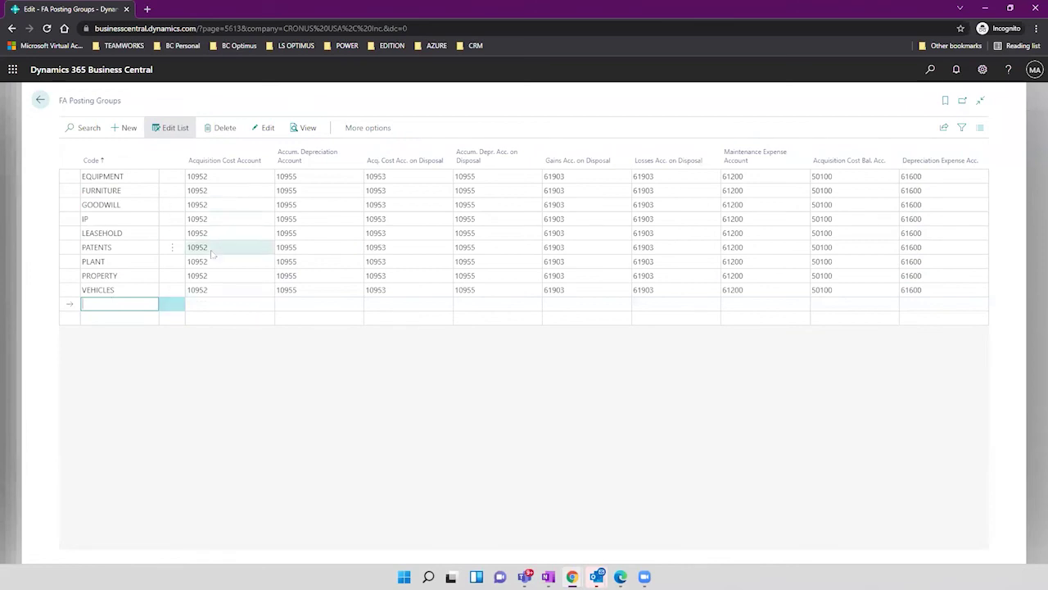
click(223, 291)
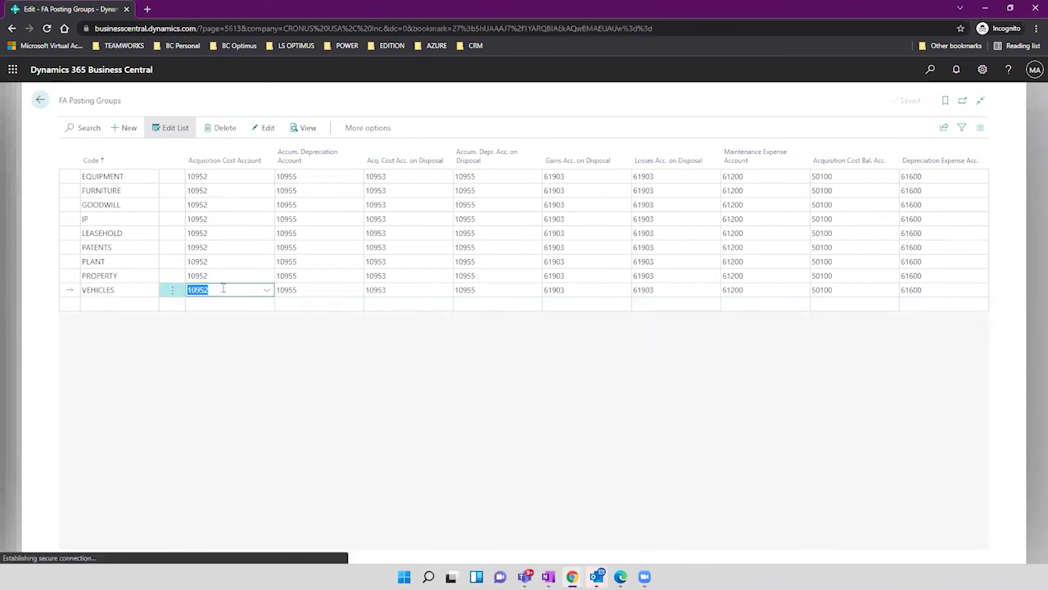
click(267, 291)
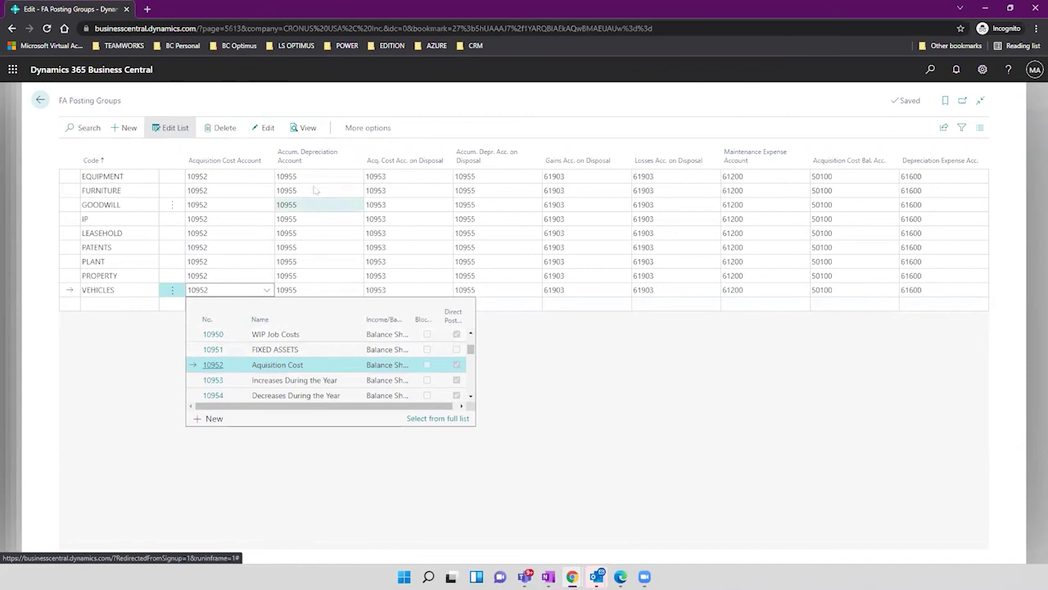
click(320, 290)
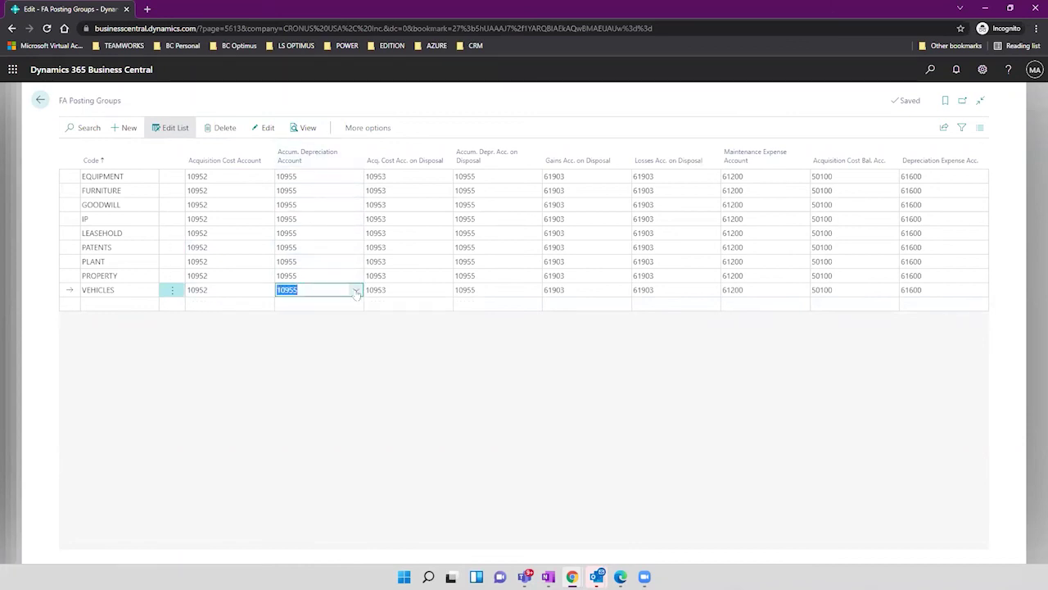
click(356, 291)
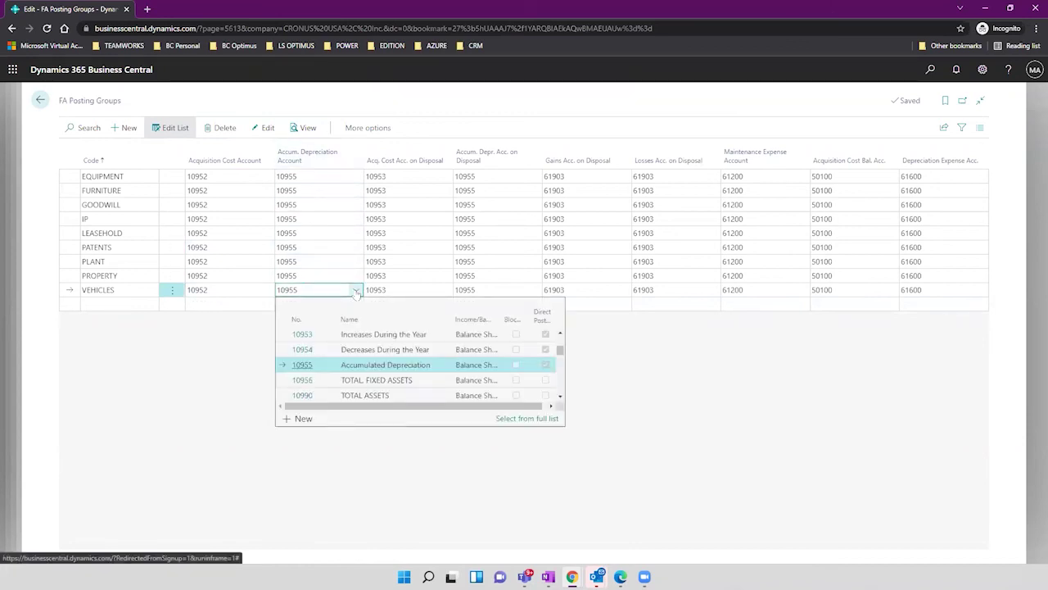
Set the VEHICLES posting group's Acq. Cost Acc. on Disposal to 10954, Decreases During the Year.
click(354, 366)
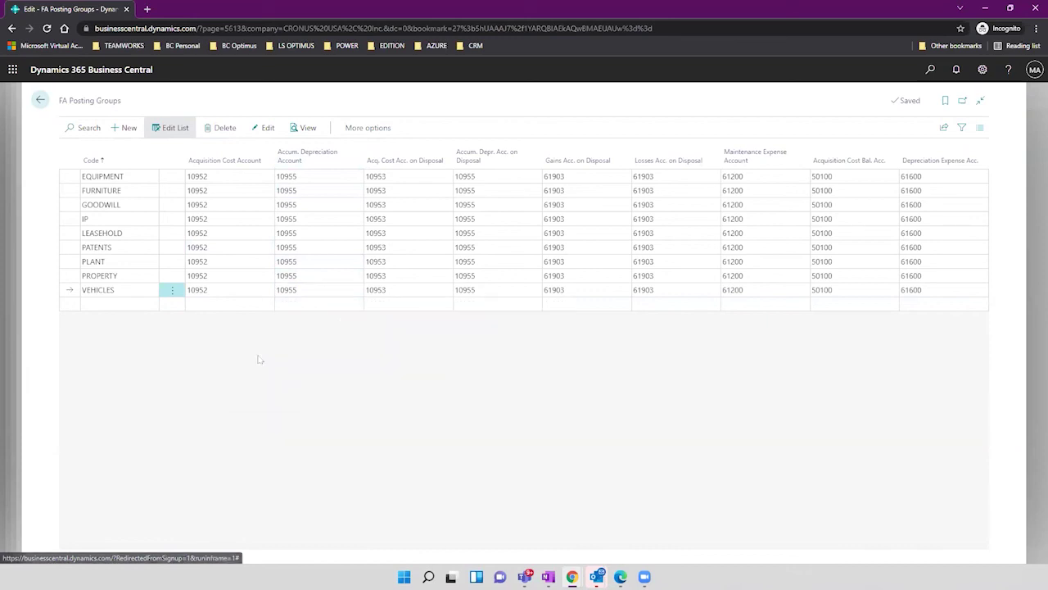
click(410, 290)
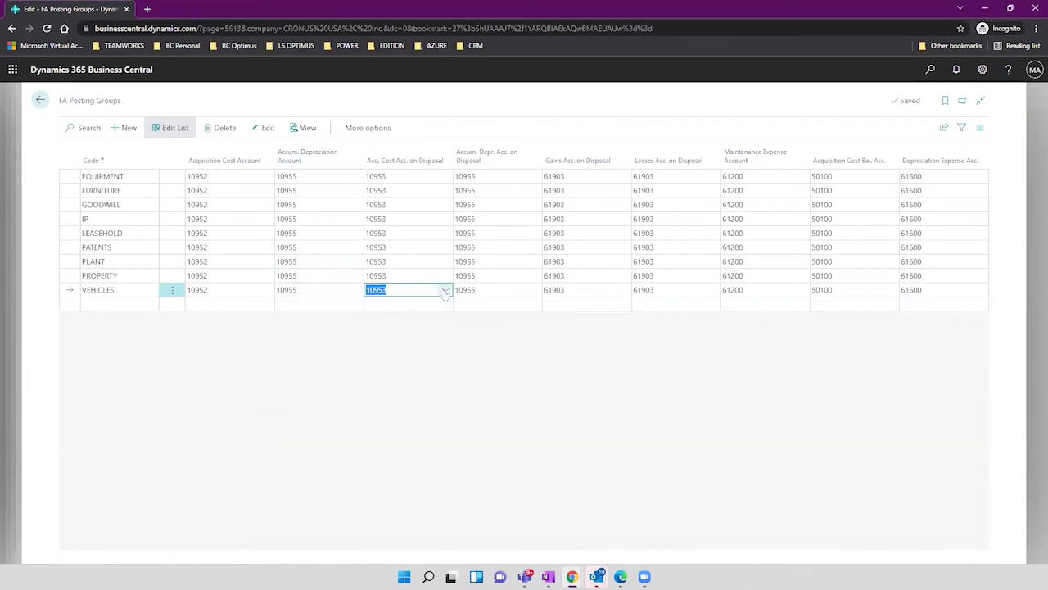
click(445, 291)
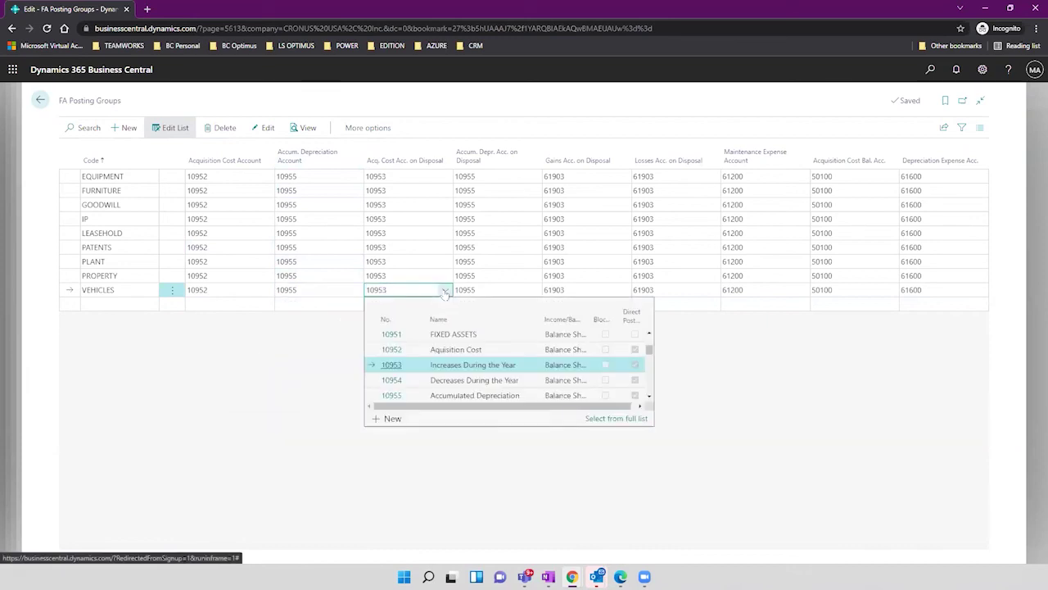
click(465, 380)
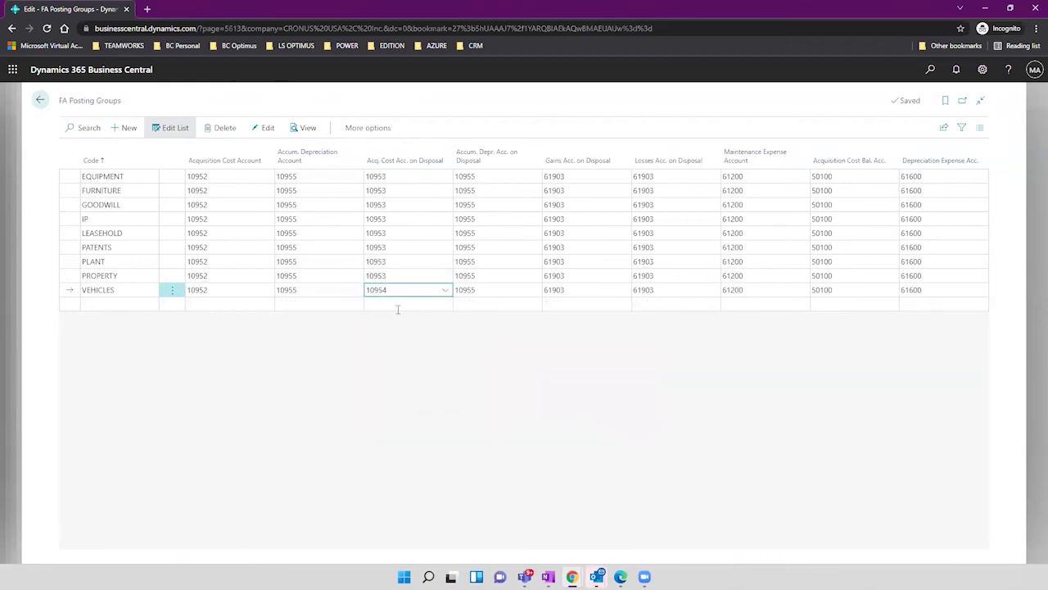
Copy the VEHICLES group's Acq. Cost Acc. on Disposal value, 10954, into the same field of the EQUIPMENT group.
drag(392, 289, 365, 287)
key(ctrl+c)
click(397, 176)
key(ctrl+v)
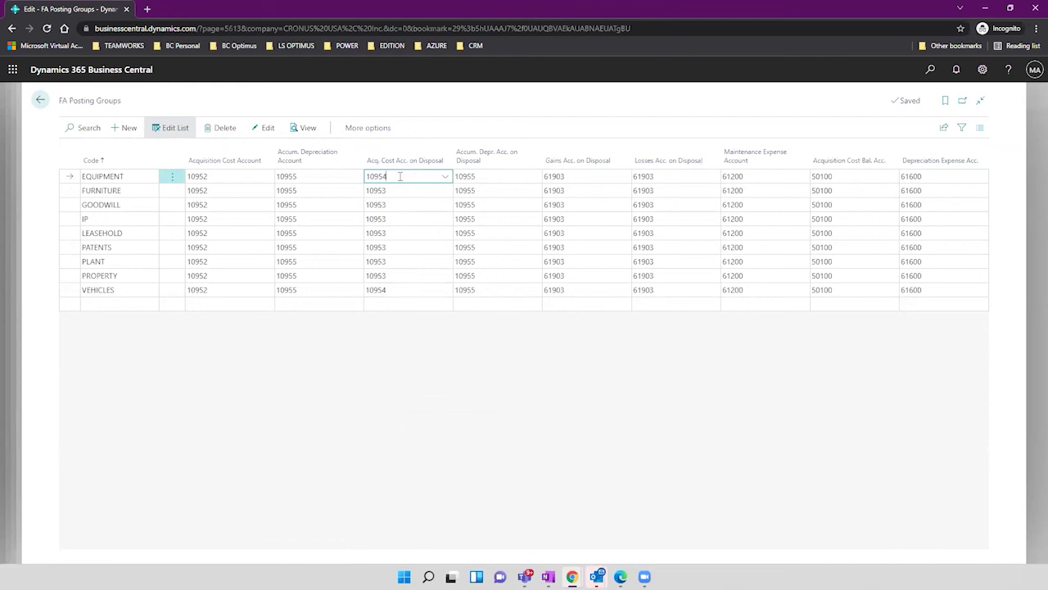
key(Down)
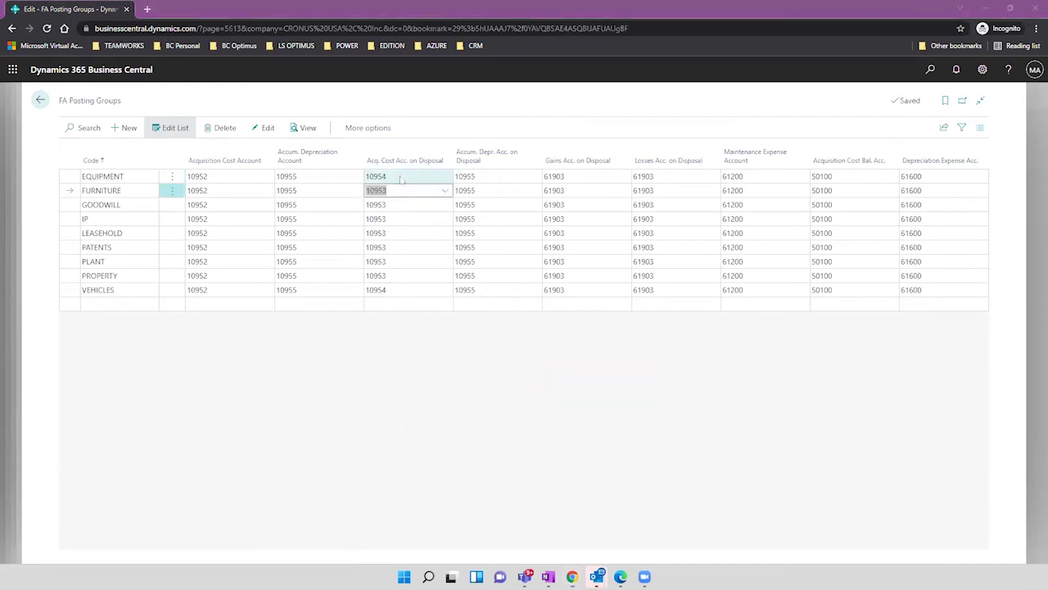
Try to copy the EQUIPMENT group's Acq. Cost Acc. on Disposal into the FURNITURE group, declining the related-records update and refreshing the page.
click(400, 176)
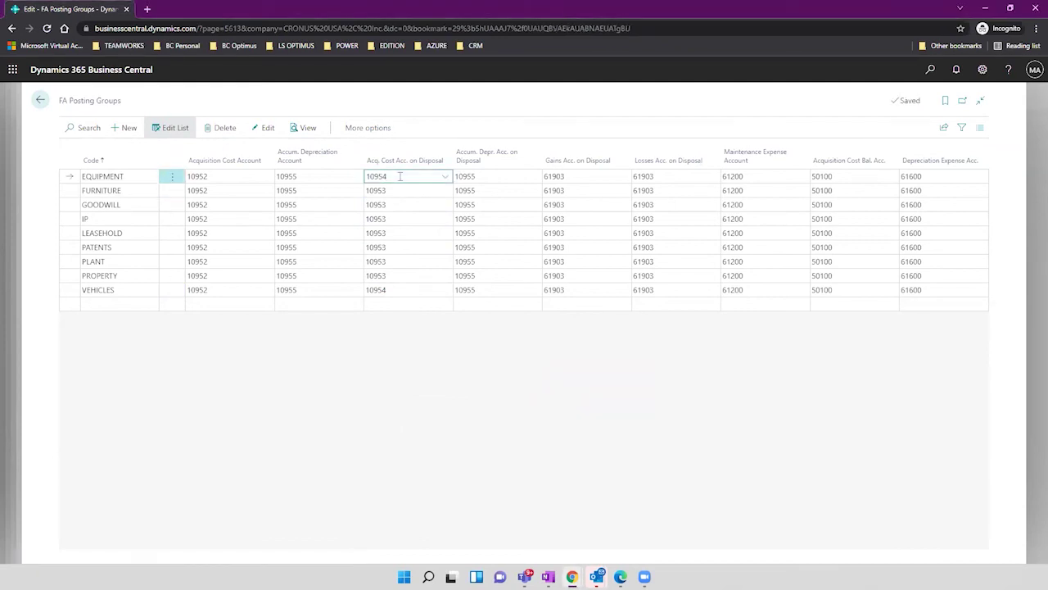
key(ctrl+c)
key(Down)
key(ctrl+v)
click(575, 348)
click(575, 348)
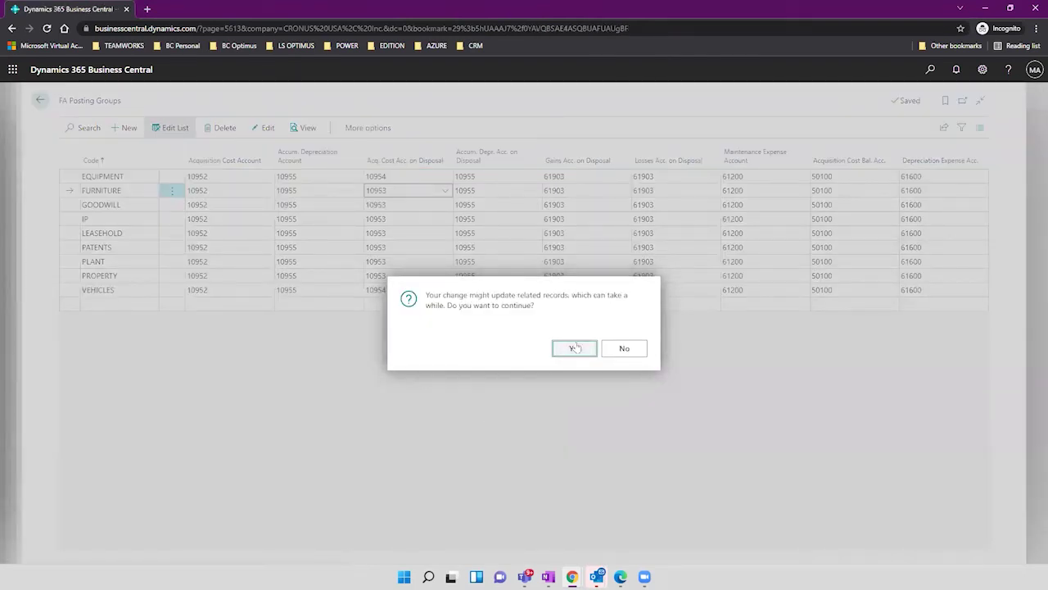
click(622, 349)
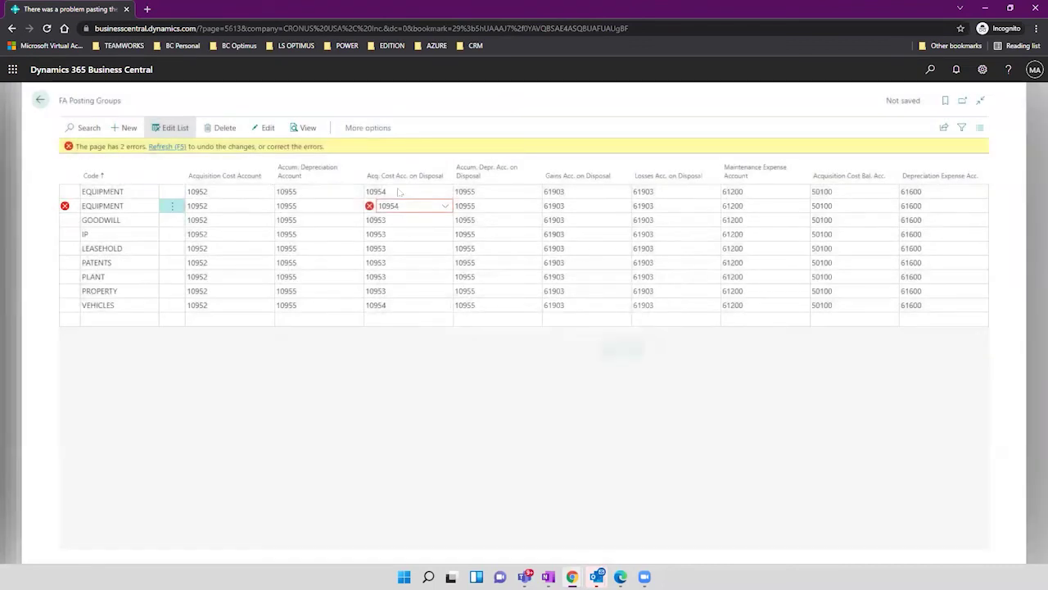
click(162, 146)
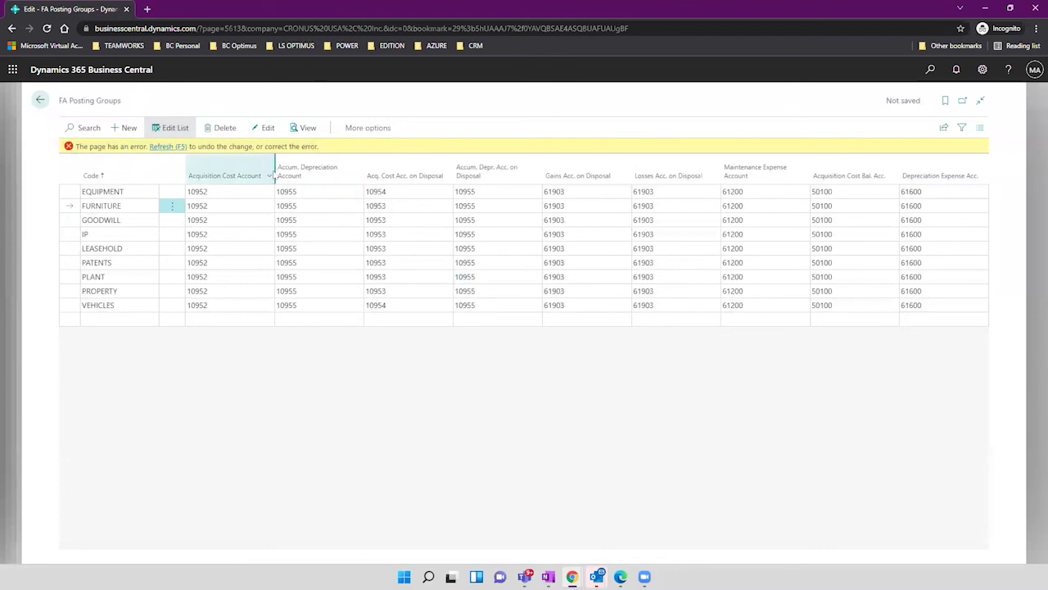
click(170, 149)
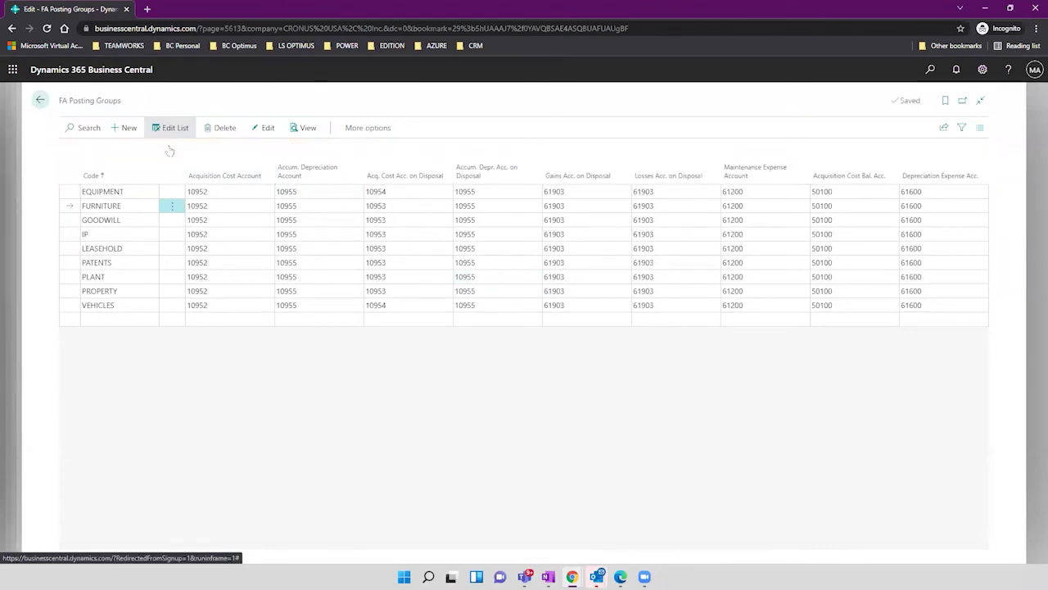
Look up the G/L accounts assigned as Accum. Depr. Acc. on Disposal and Acq. Cost Acc. on Disposal for VEHICLES.
click(502, 288)
click(535, 290)
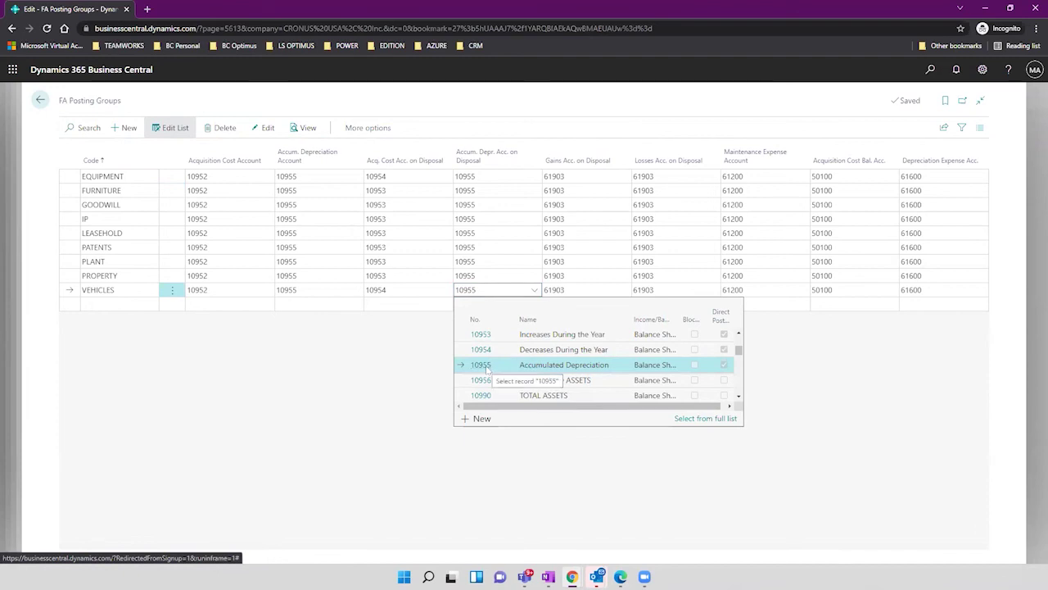
click(399, 290)
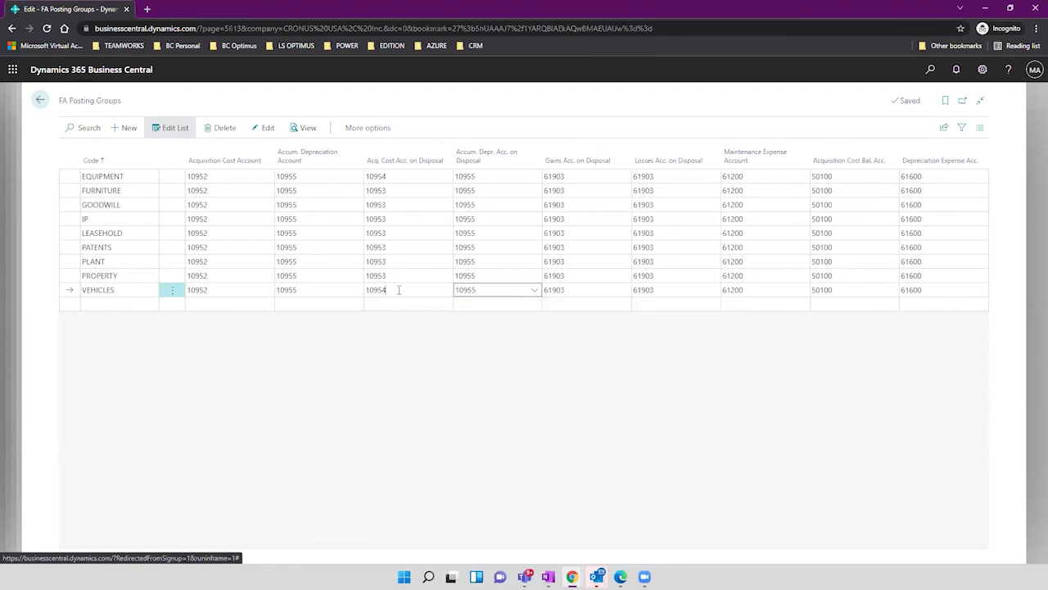
click(444, 292)
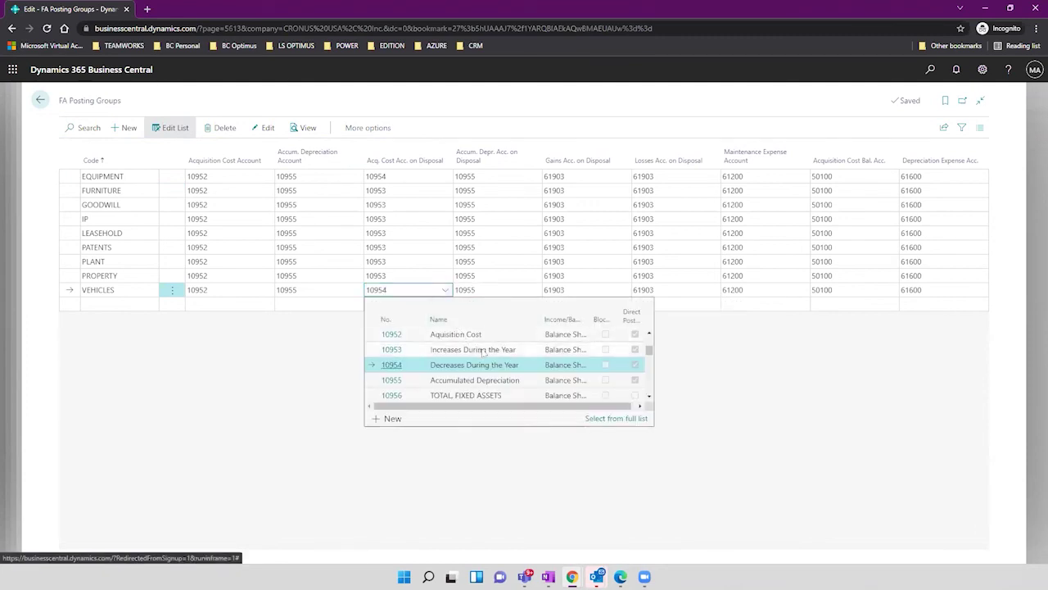
click(494, 287)
click(534, 290)
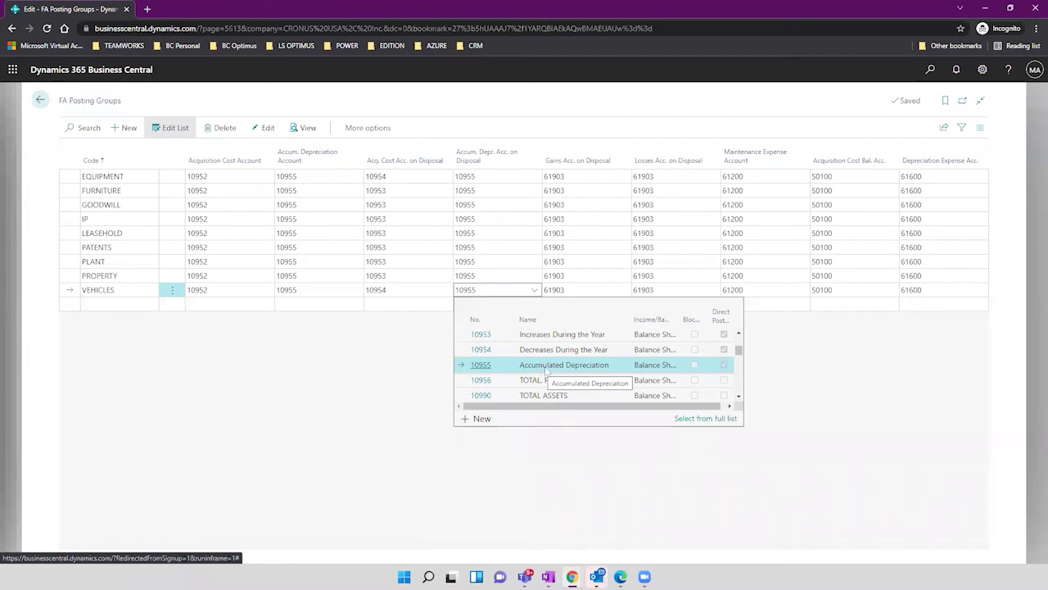
Look up the VEHICLES group's Gains Acc. on Disposal and read the field's description.
click(574, 290)
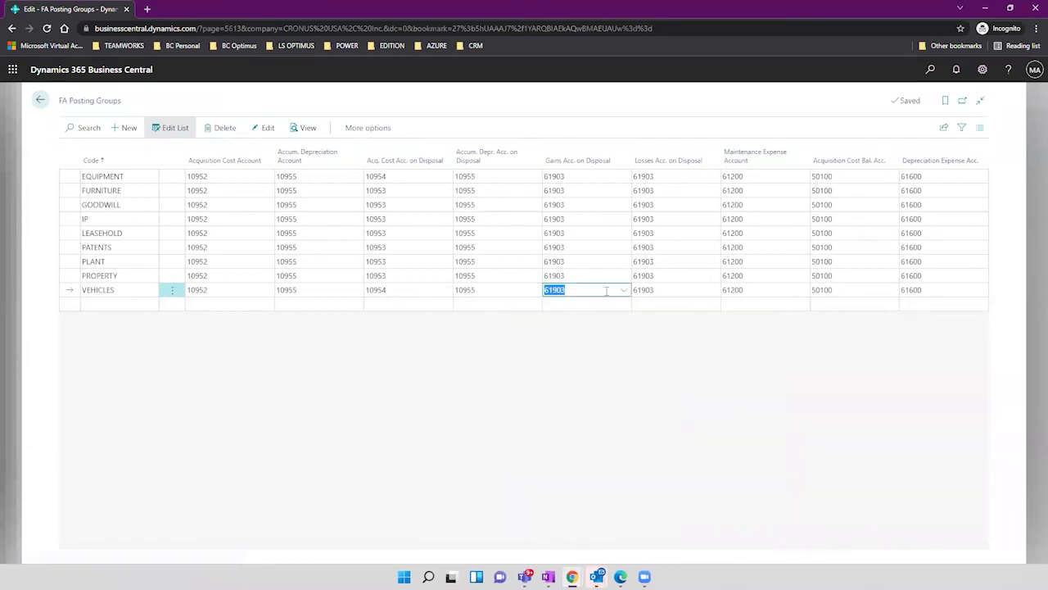
click(624, 291)
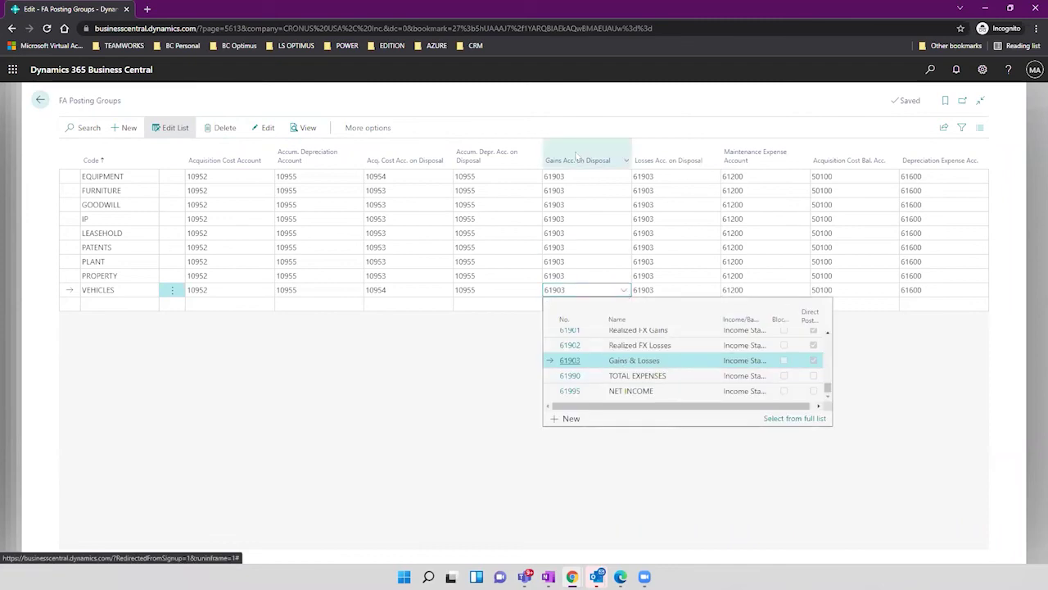
mouse_move(575, 155)
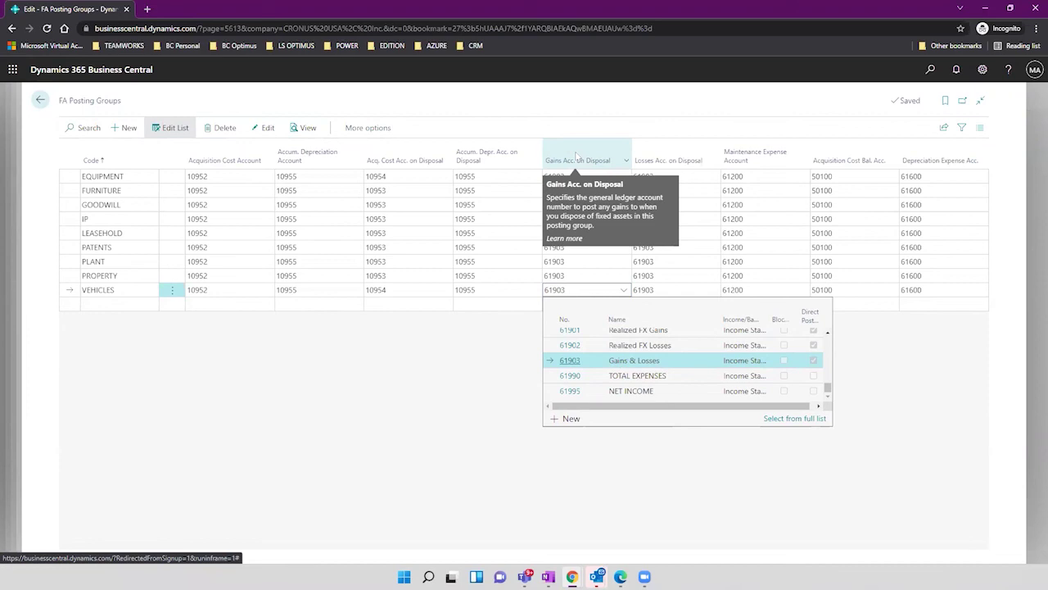
click(683, 120)
click(664, 288)
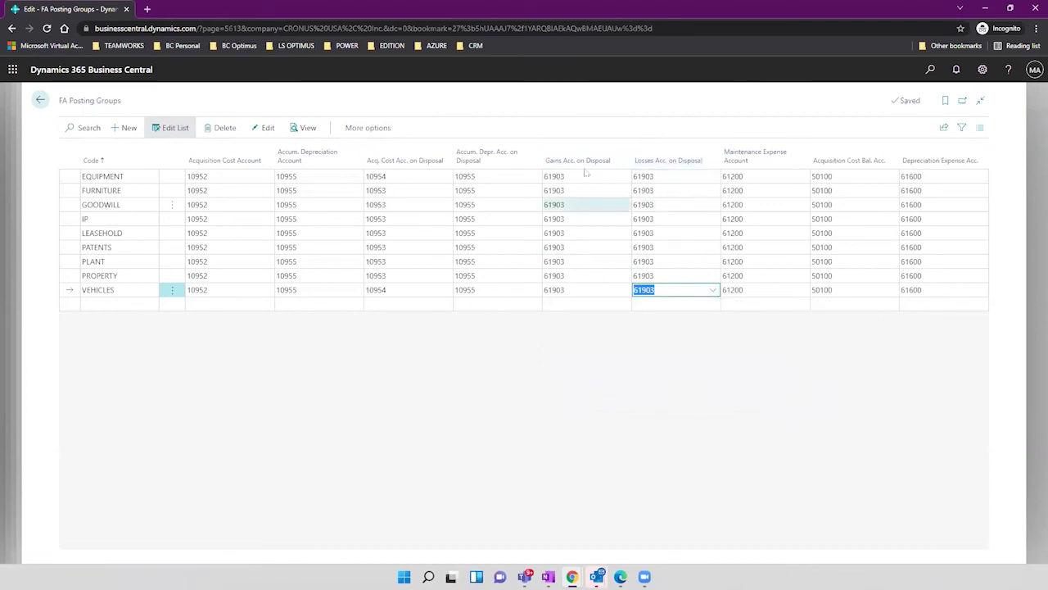
click(592, 287)
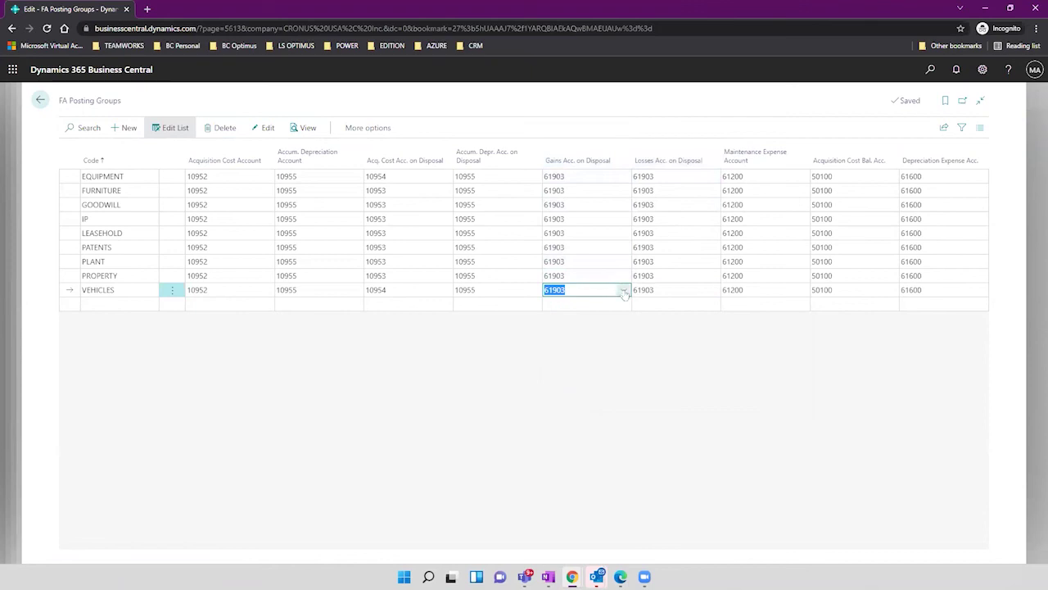
click(624, 292)
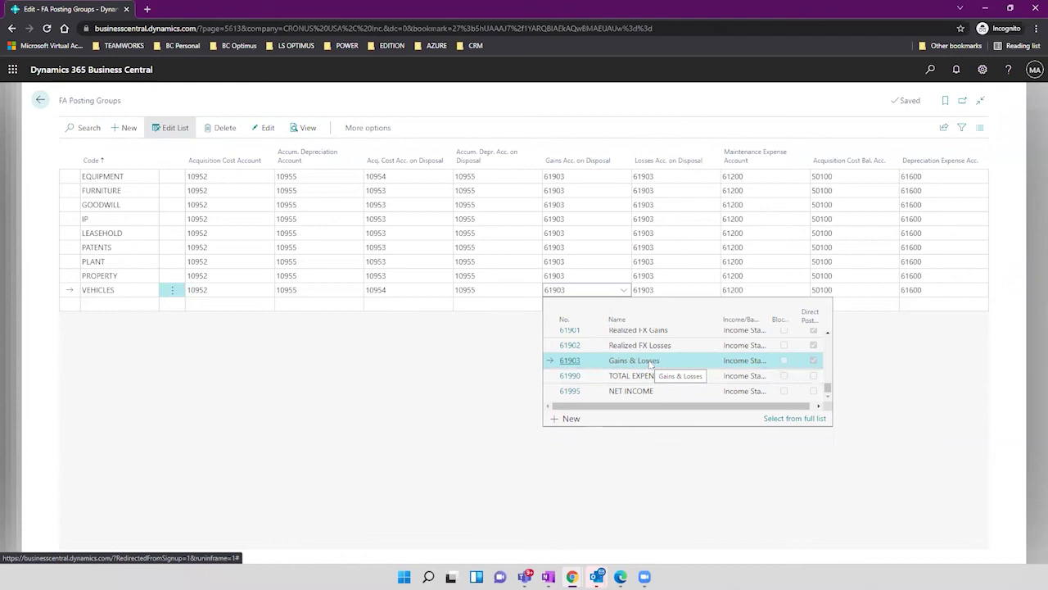
Look up the G/L accounts assigned as Maintenance Expense Account and Acquisition Cost Bal. Acc. for VEHICLES.
click(745, 289)
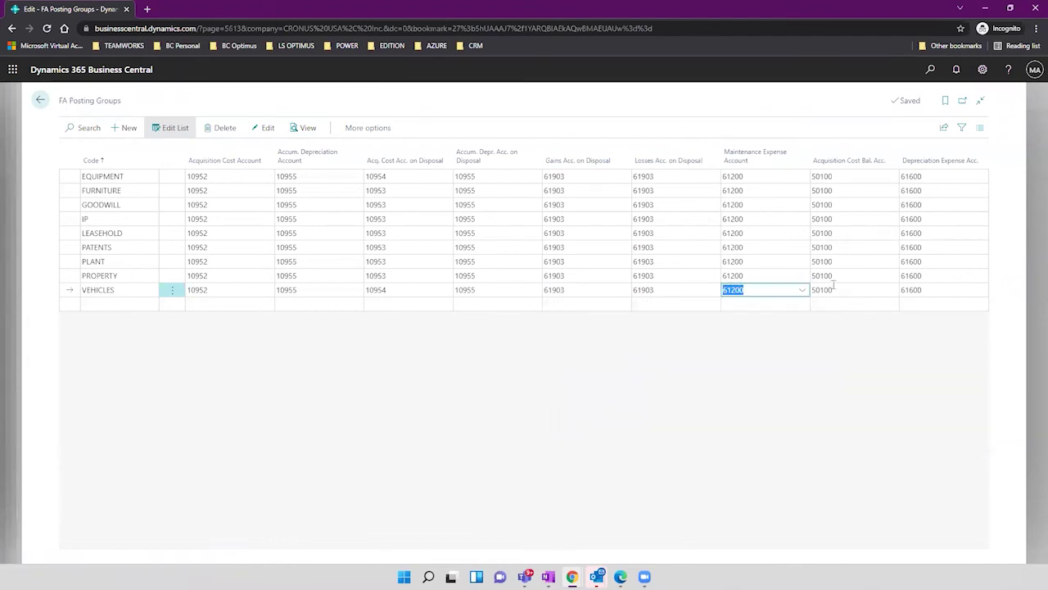
click(803, 290)
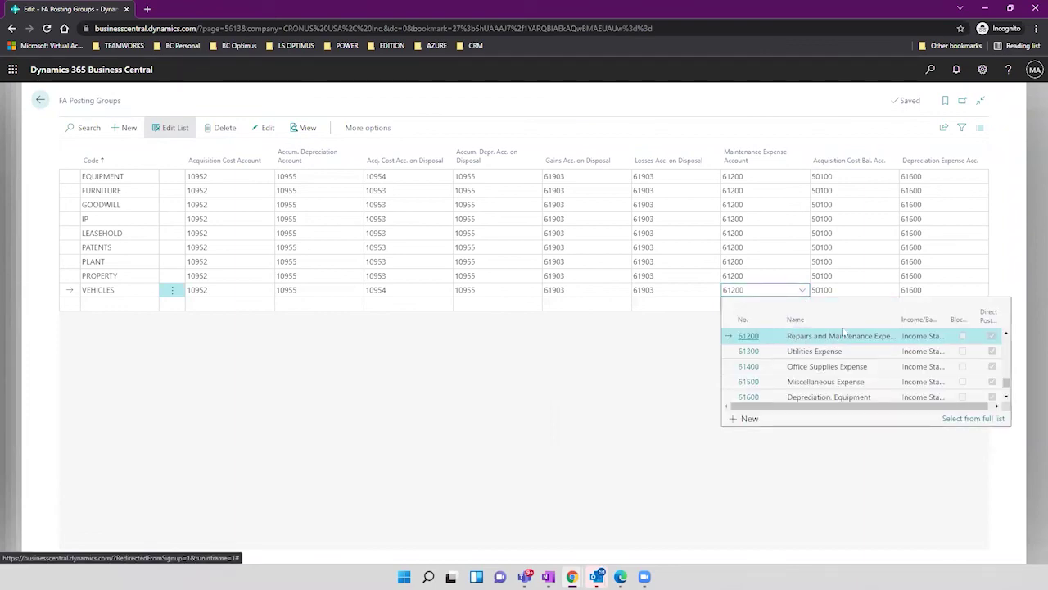
click(857, 289)
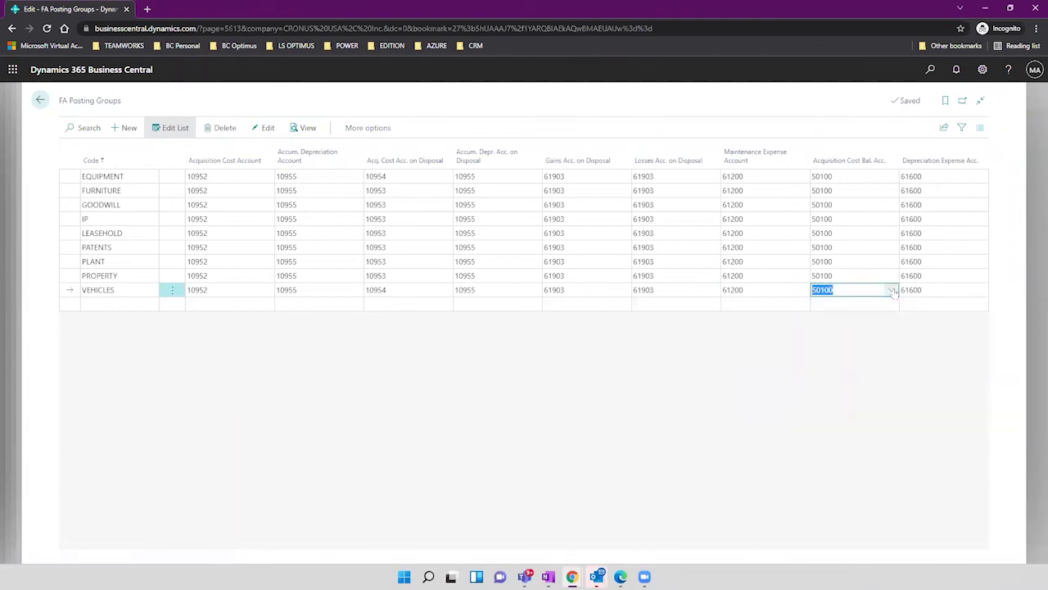
click(892, 290)
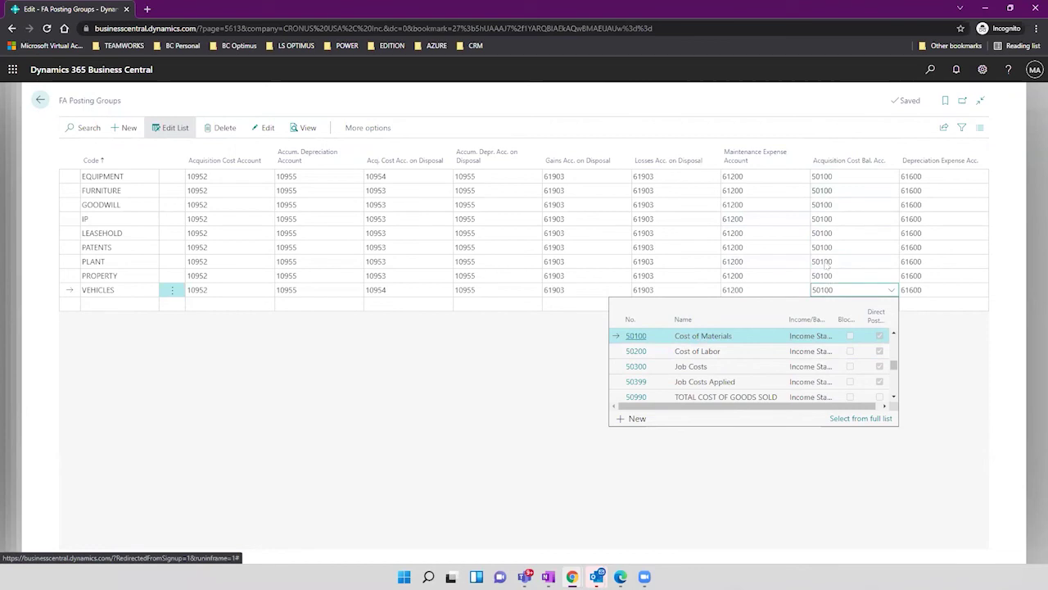
click(488, 384)
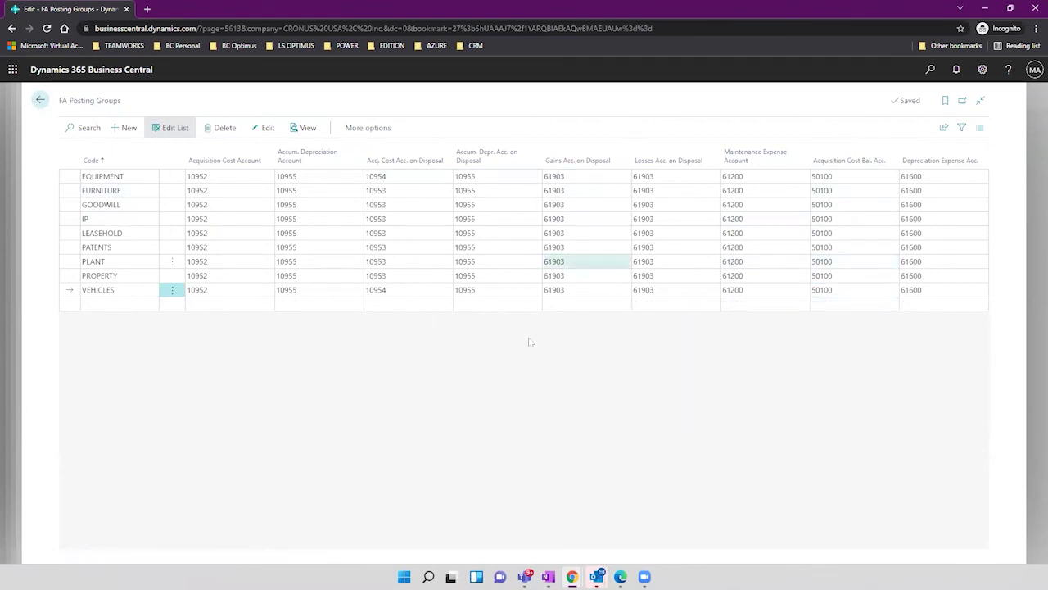
Leave the FA Posting Groups, search for the chart of accounts and open the Chart of Accounts list.
click(39, 100)
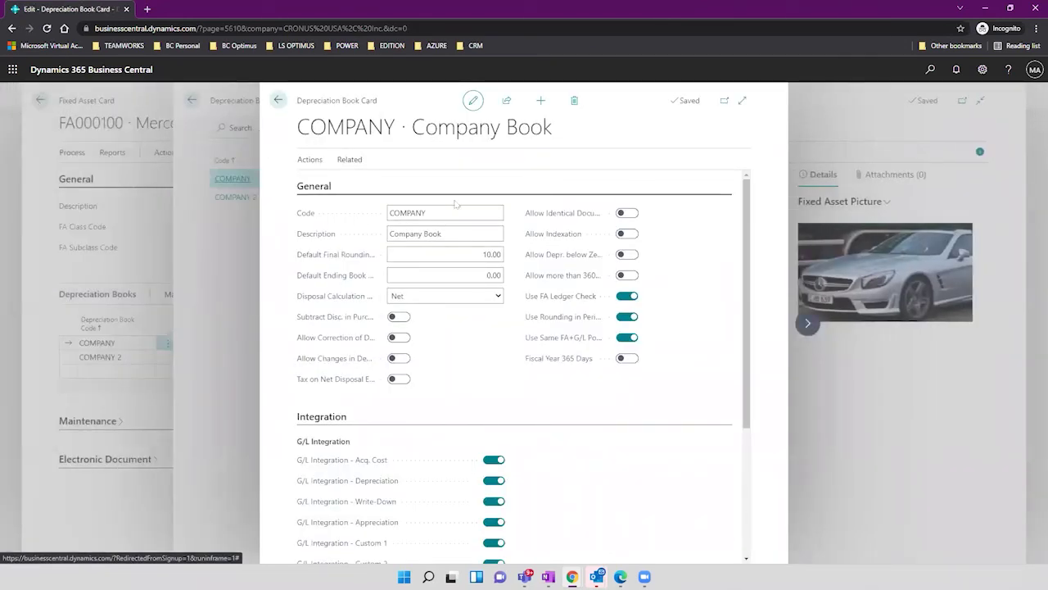
click(925, 70)
text(d)
text(har of accou)
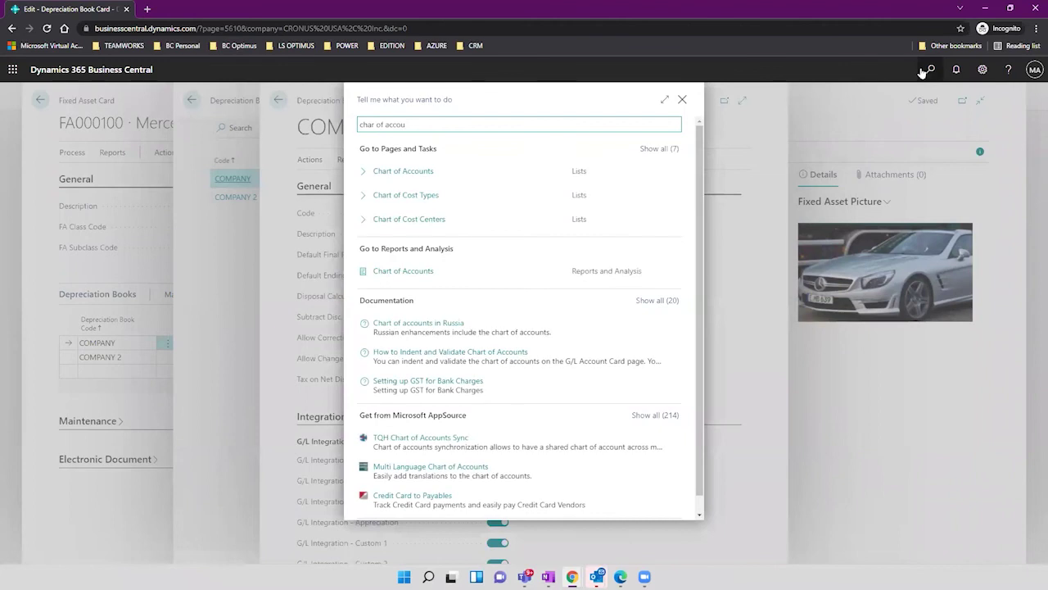
click(426, 170)
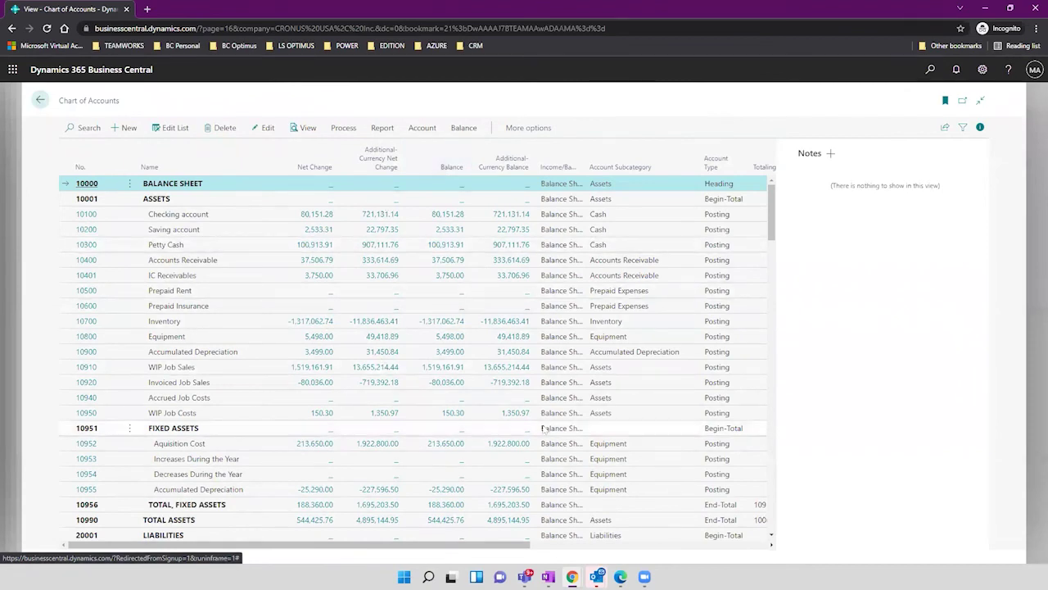
Open the general ledger entries behind the Net Change of Accumulated Depreciation in the FIXED ASSETS section.
drag(773, 238, 772, 260)
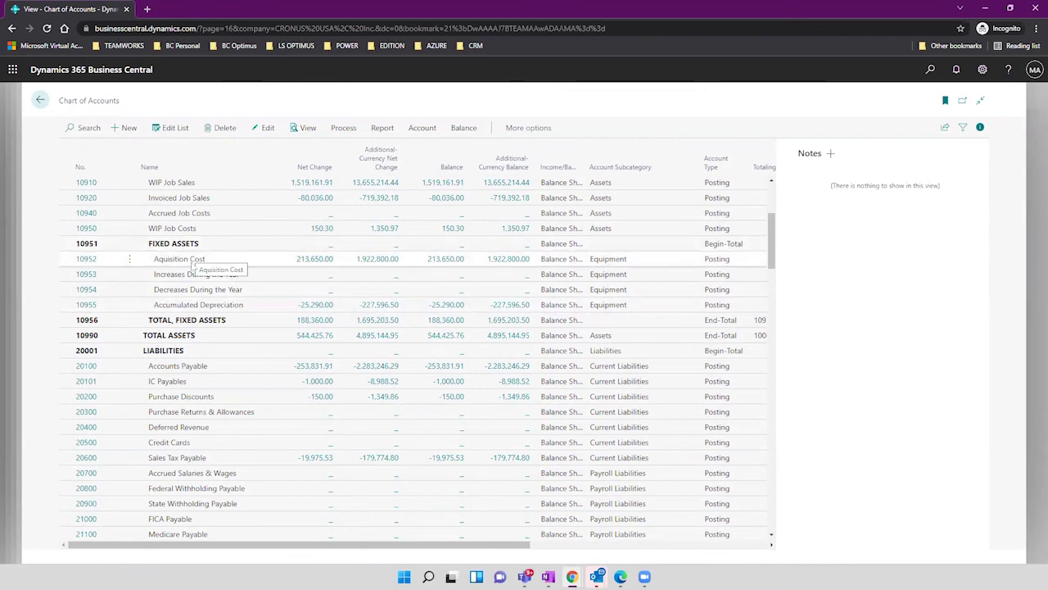
click(192, 306)
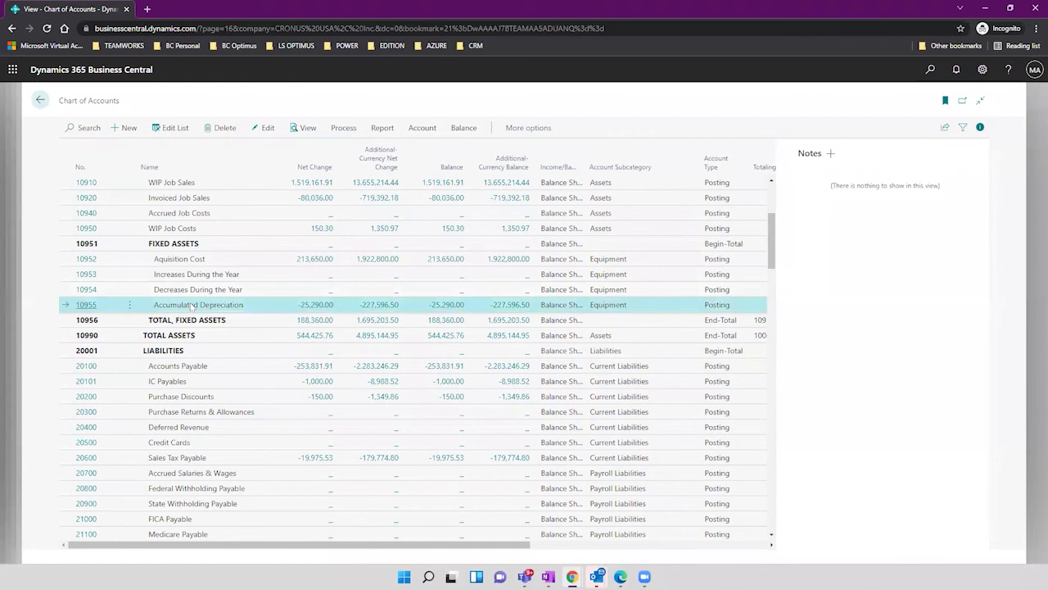
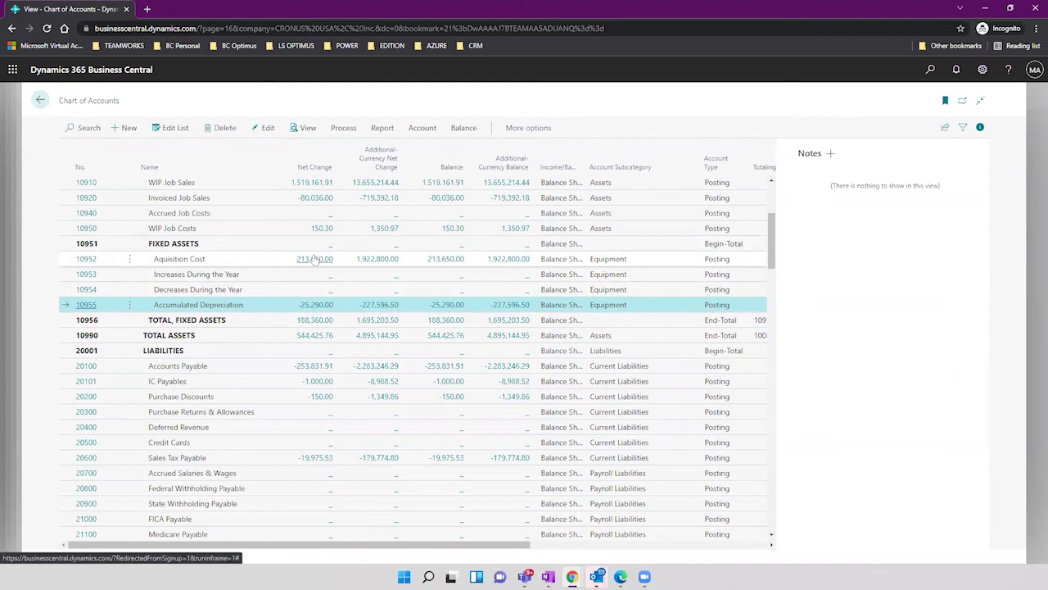
click(313, 305)
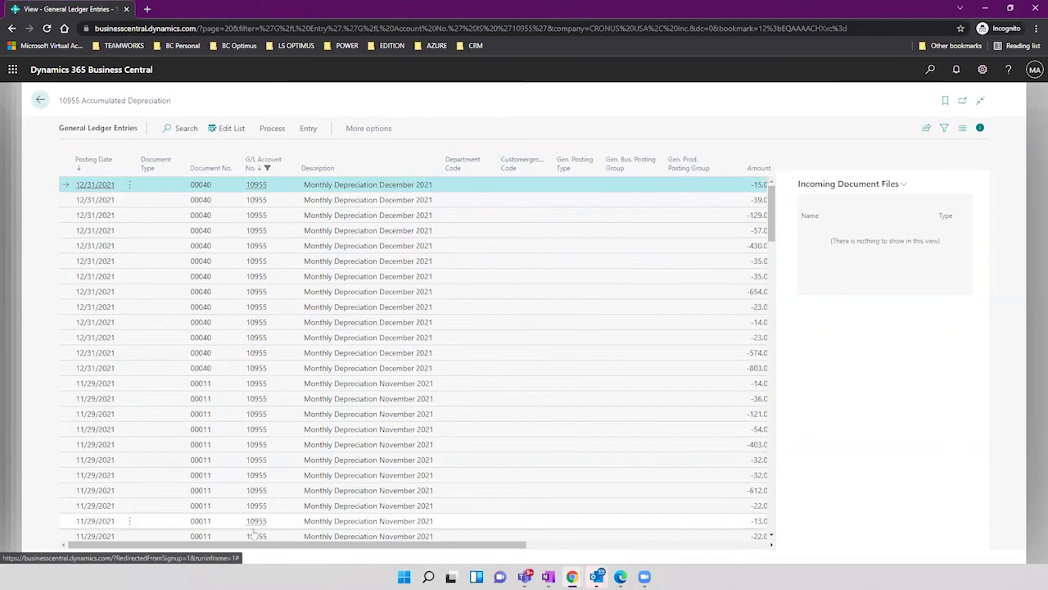
drag(241, 546, 47, 446)
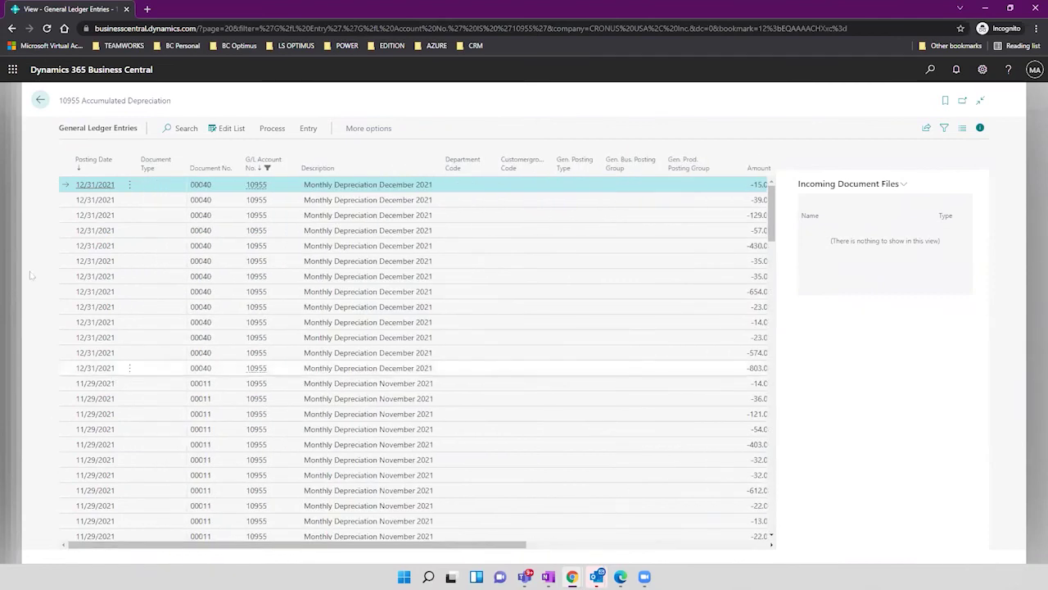
Reverse and print the transaction of the first Monthly Depreciation December 2021 entry dated 12/31/2021.
click(309, 130)
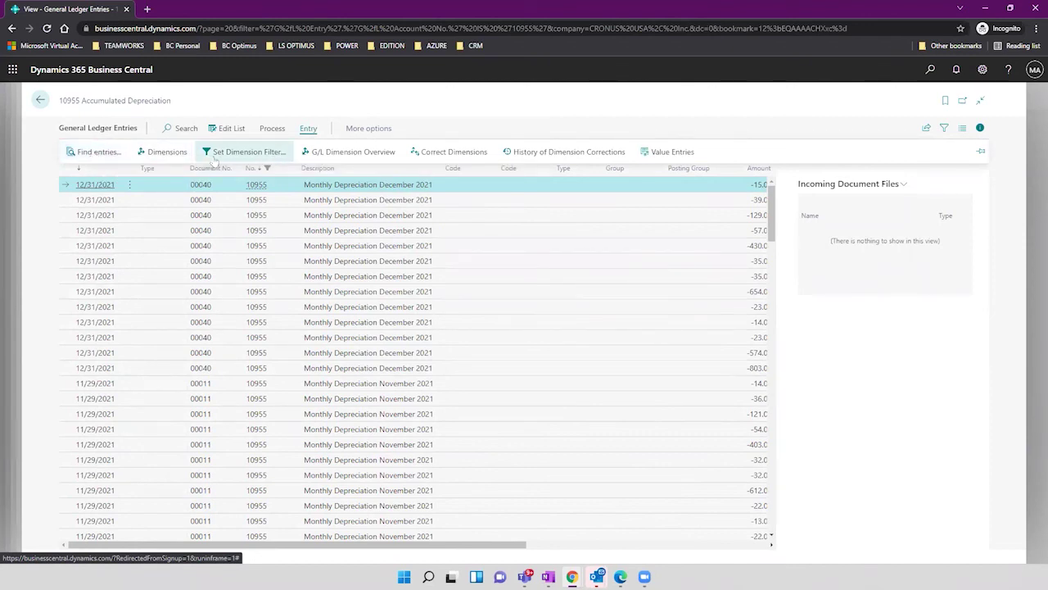
click(271, 130)
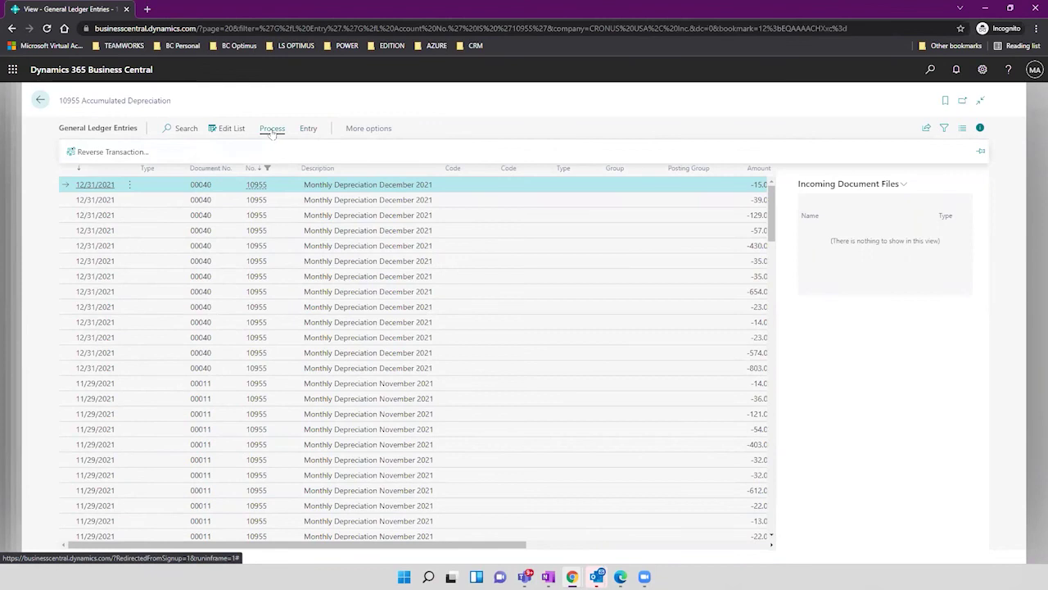
click(109, 152)
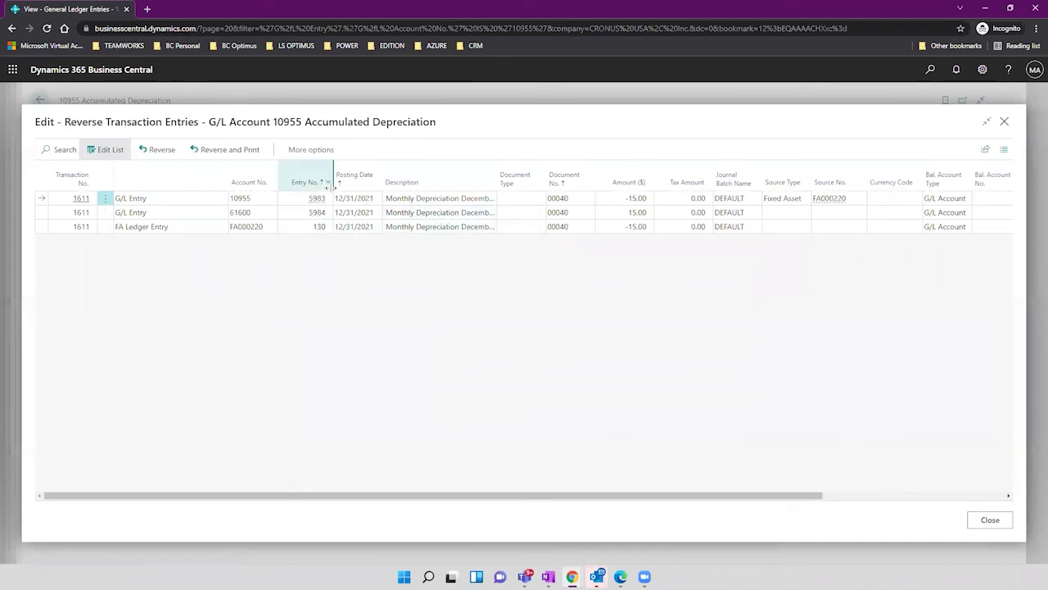
click(216, 150)
click(575, 351)
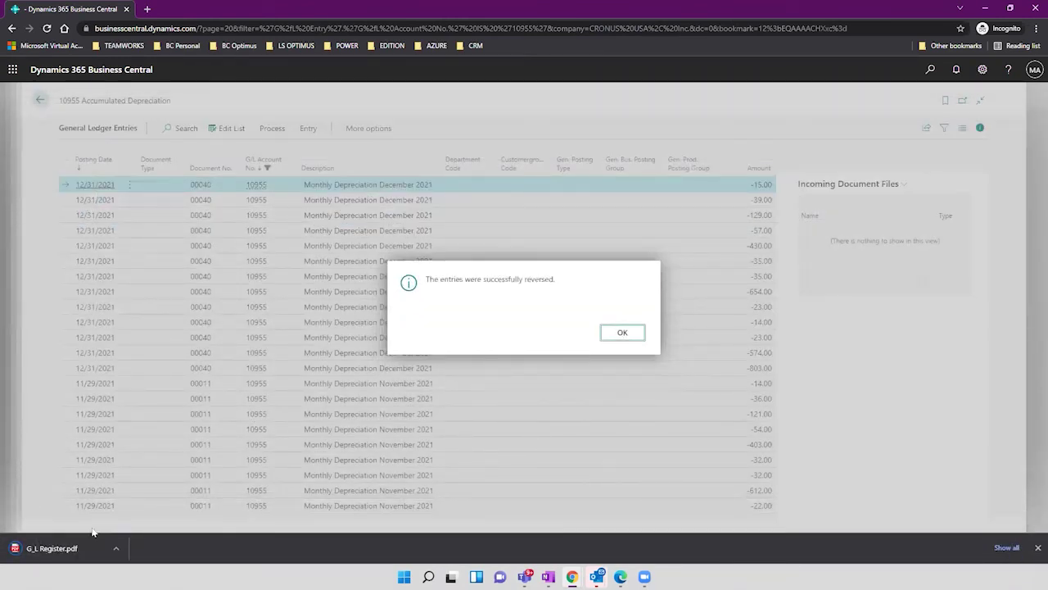
Open the downloaded G_L Register.pdf, examine the reversal entries, and return to Business Central to close the message.
click(55, 554)
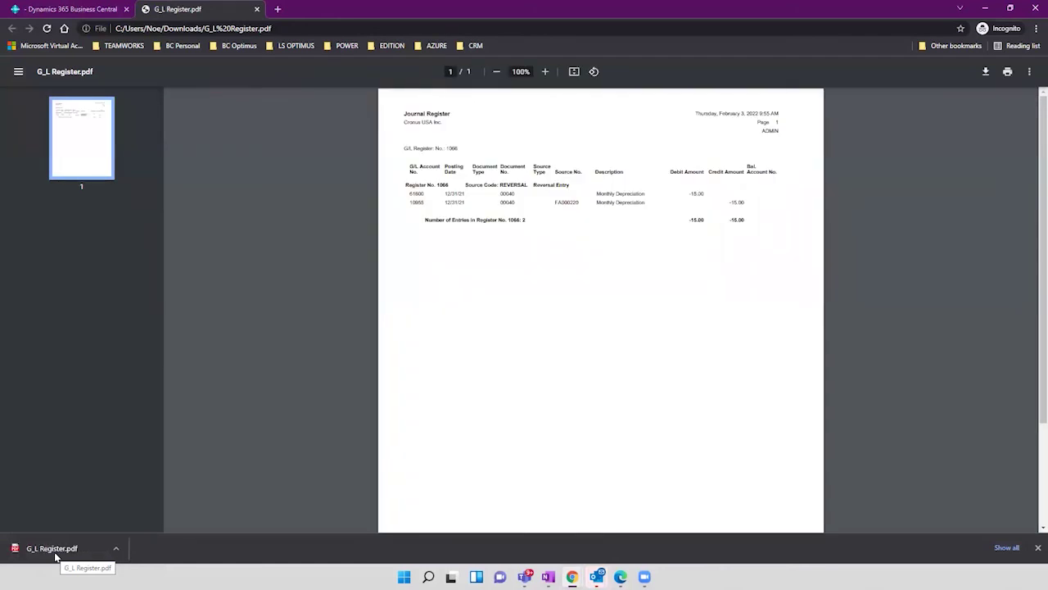
scroll(562, 208, up, 2)
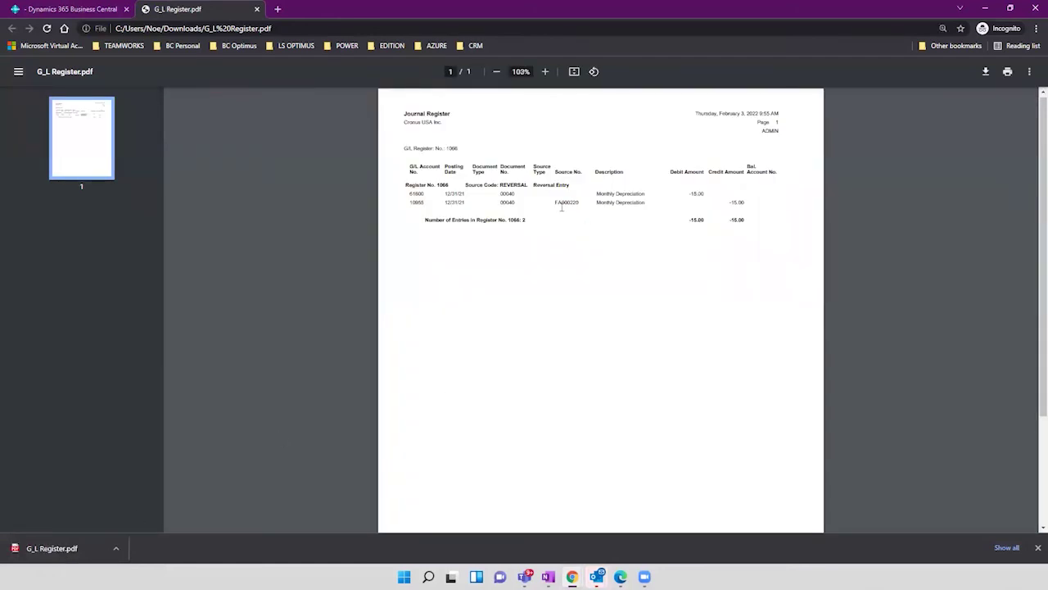
scroll(561, 208, up, 1)
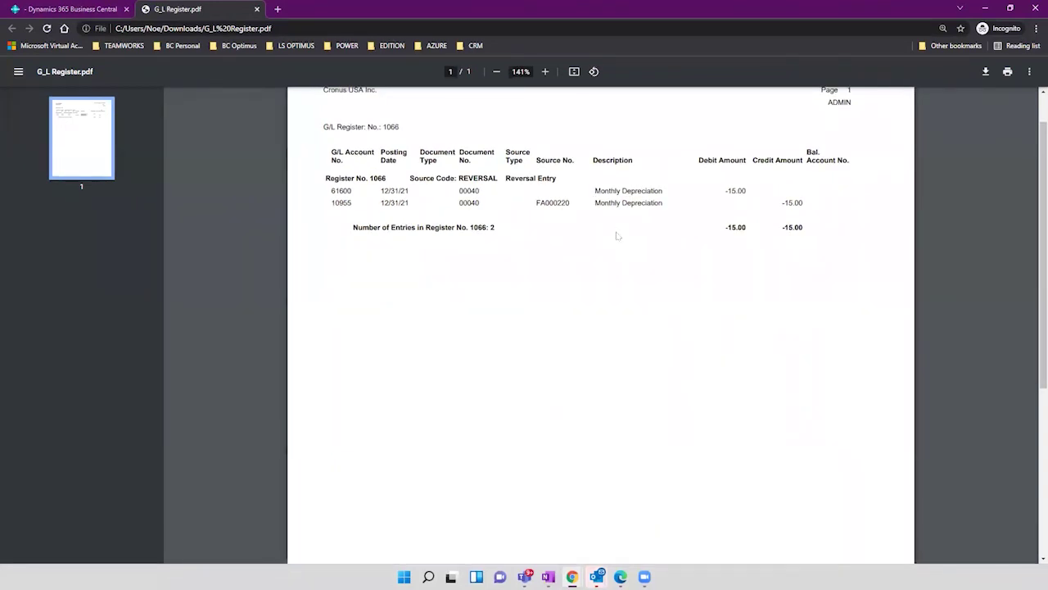
scroll(711, 234, down, 5)
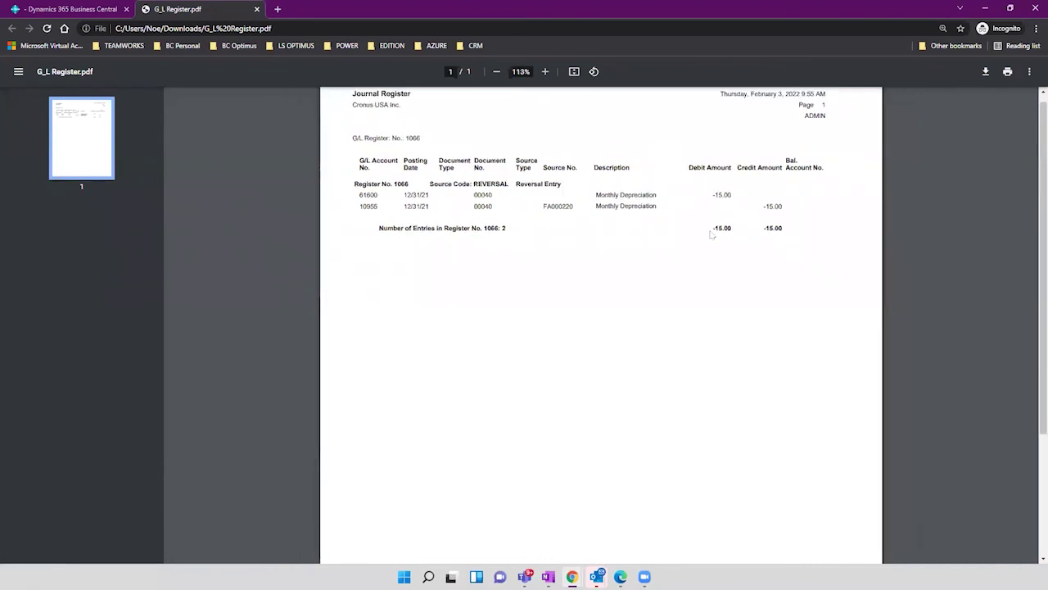
click(90, 8)
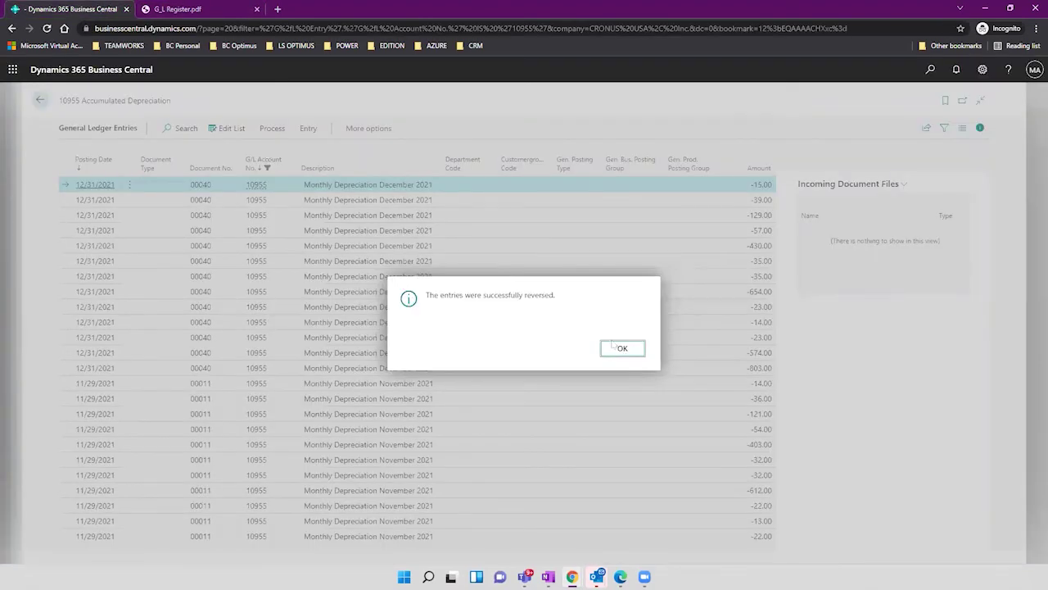
click(614, 346)
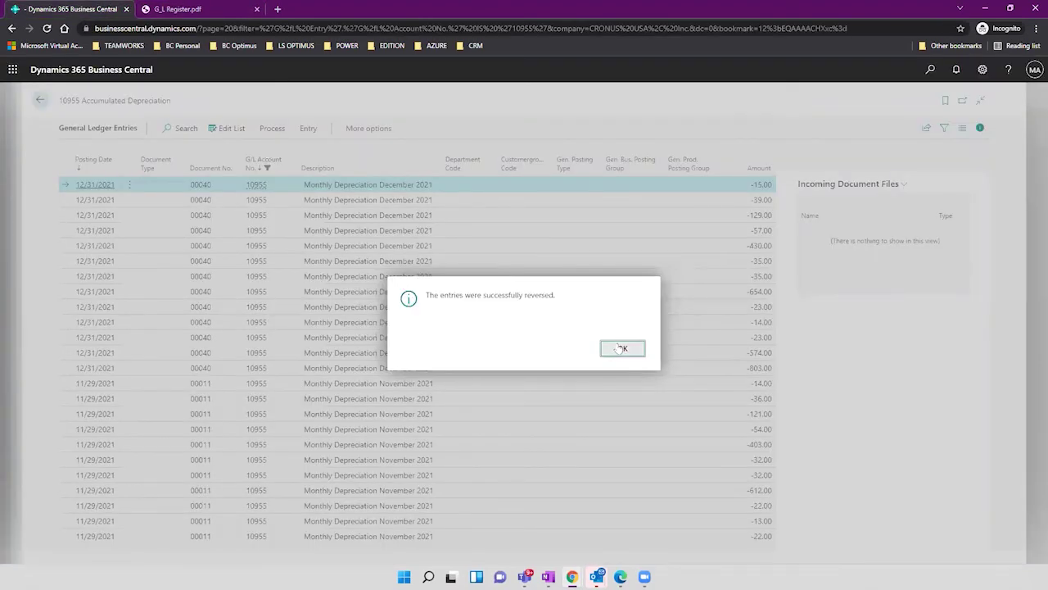
Return to the COMPANY depreciation book card and run Cancel FA Ledger Entries for December 2021 depreciation with Insert Bal. Account turned on.
click(40, 98)
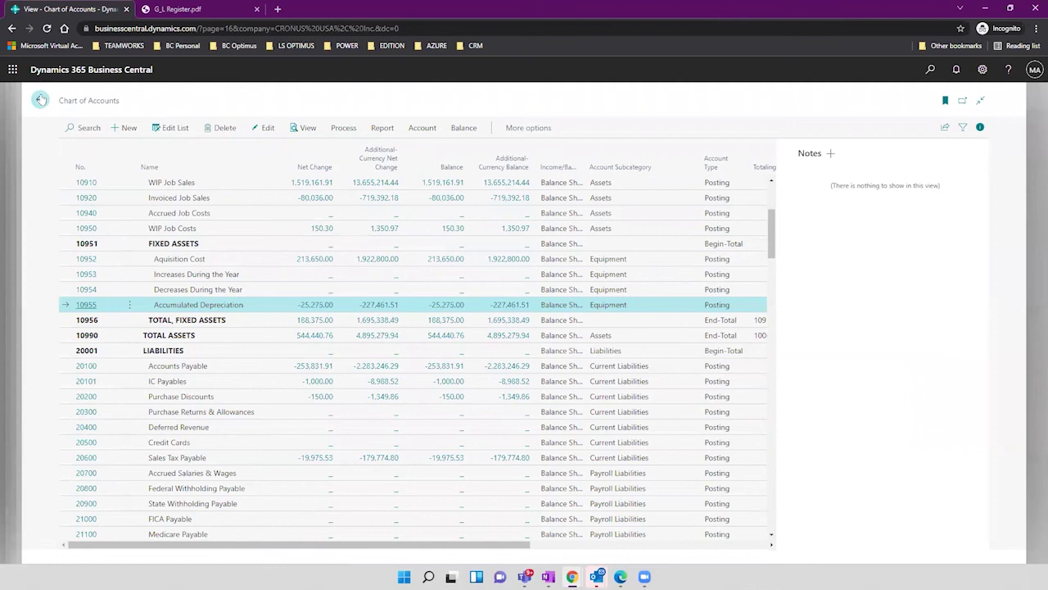
click(41, 99)
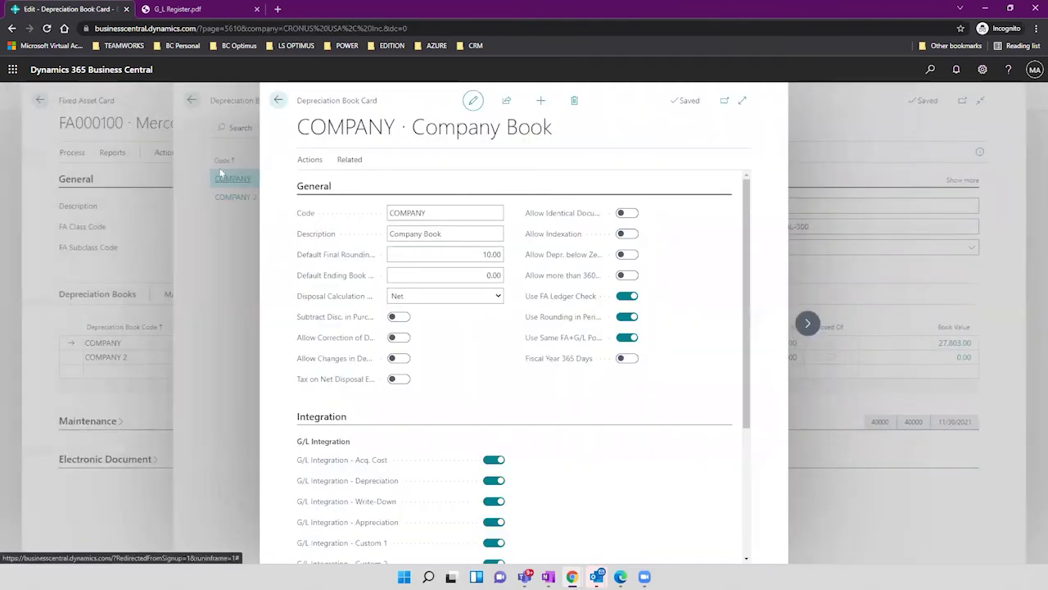
click(308, 160)
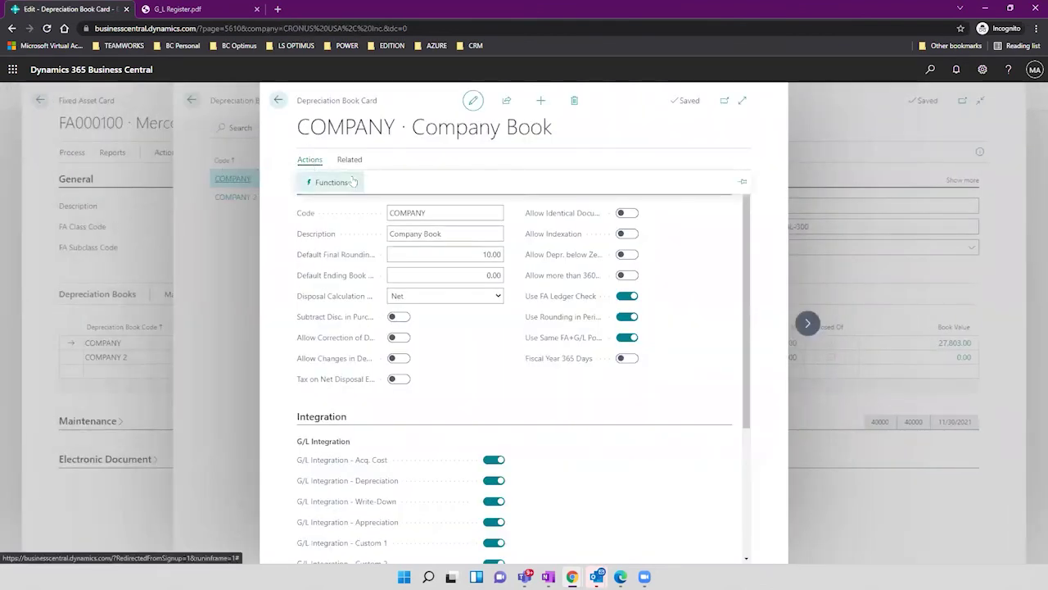
click(351, 182)
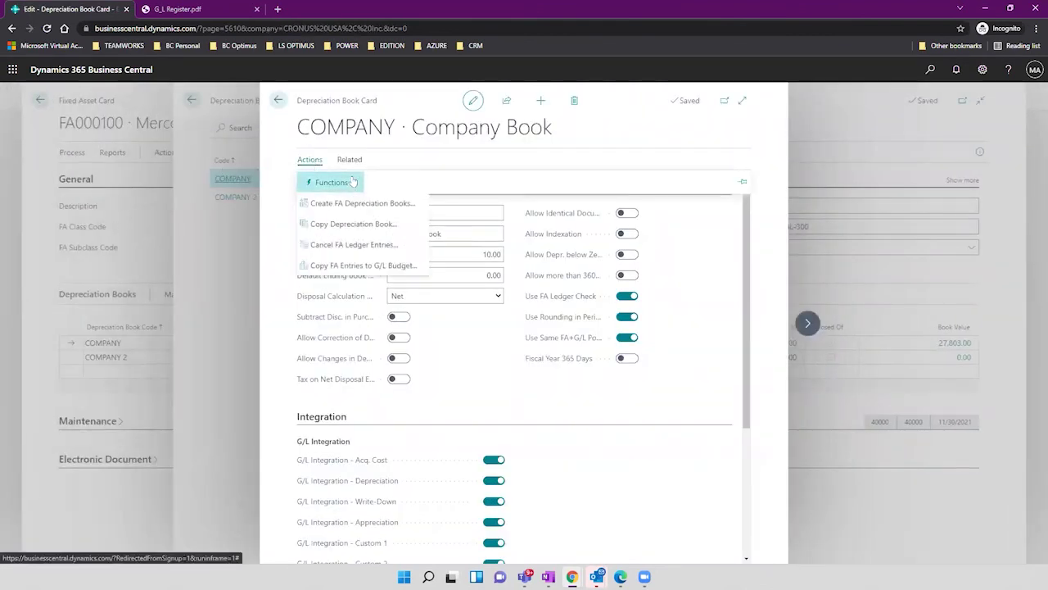
click(415, 245)
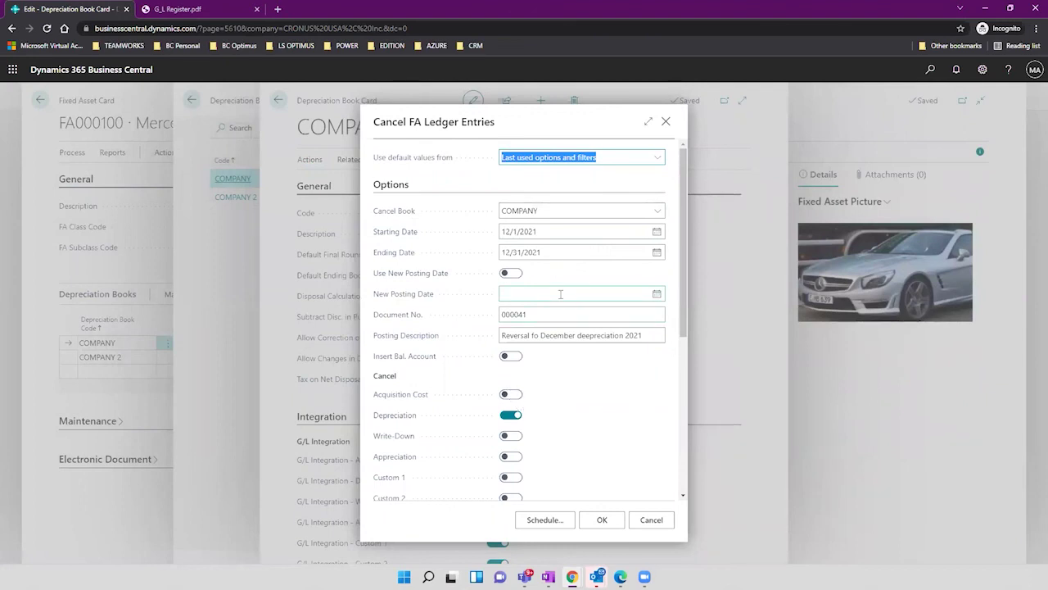
click(552, 233)
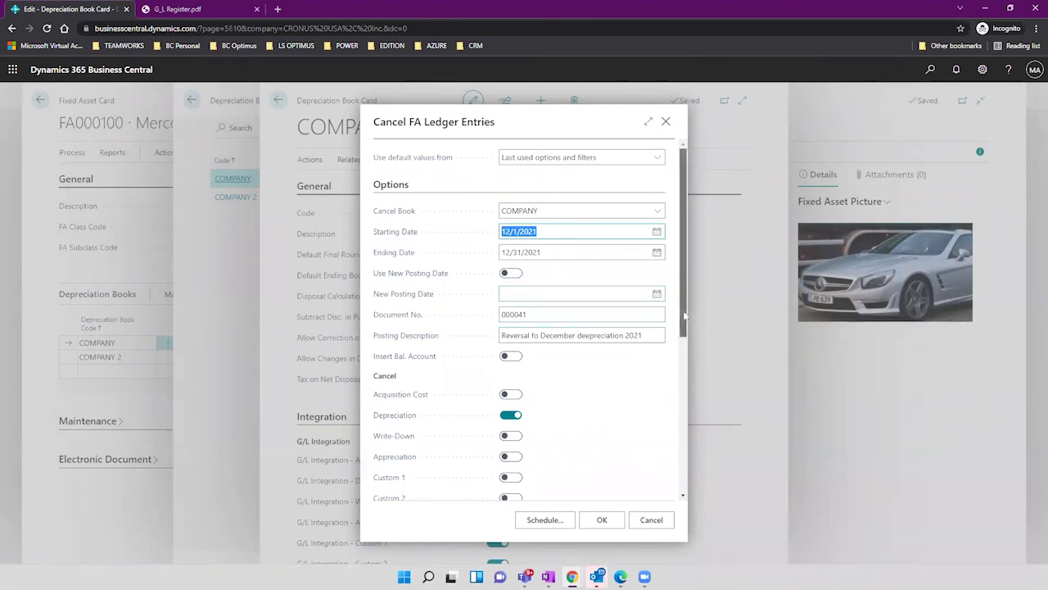
scroll(686, 361, down, 2)
scroll(689, 362, down, 2)
click(511, 215)
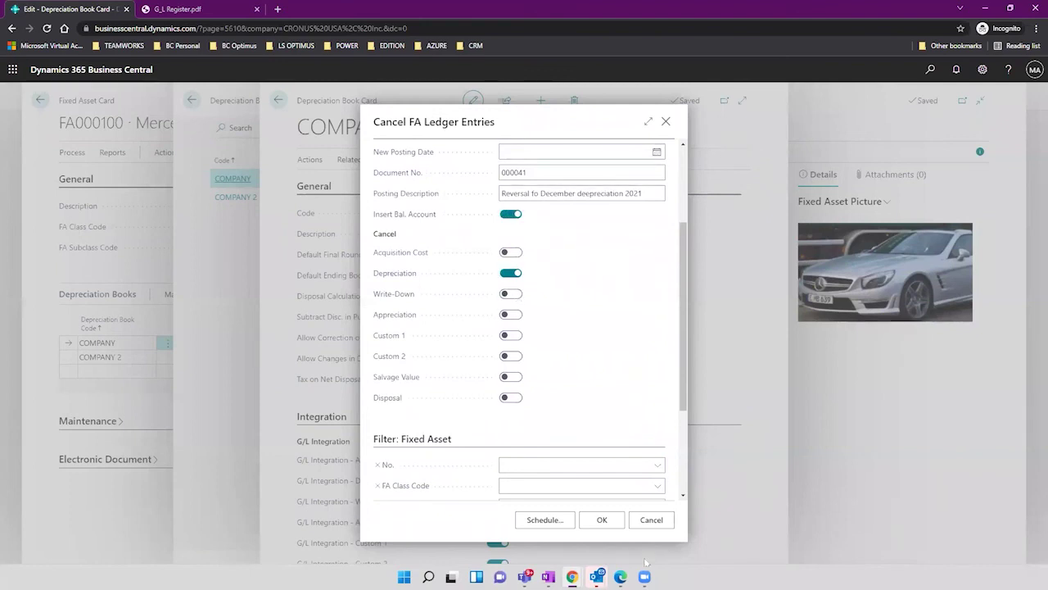
click(598, 519)
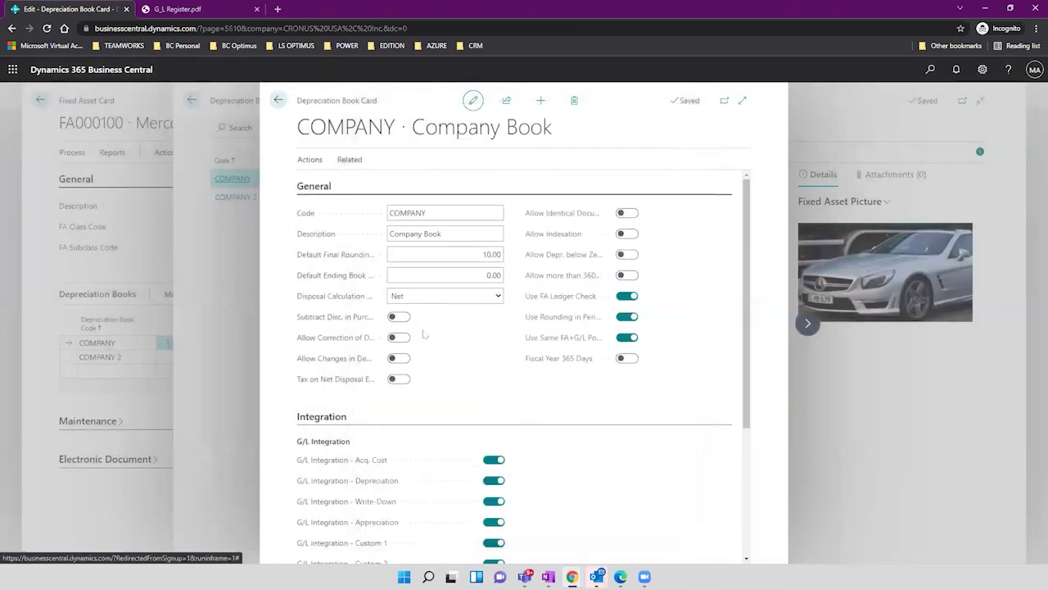
Leave the depreciation books and fixed asset card, and open the DEFAULT batch of the Fixed Assets G/L Journals.
click(278, 100)
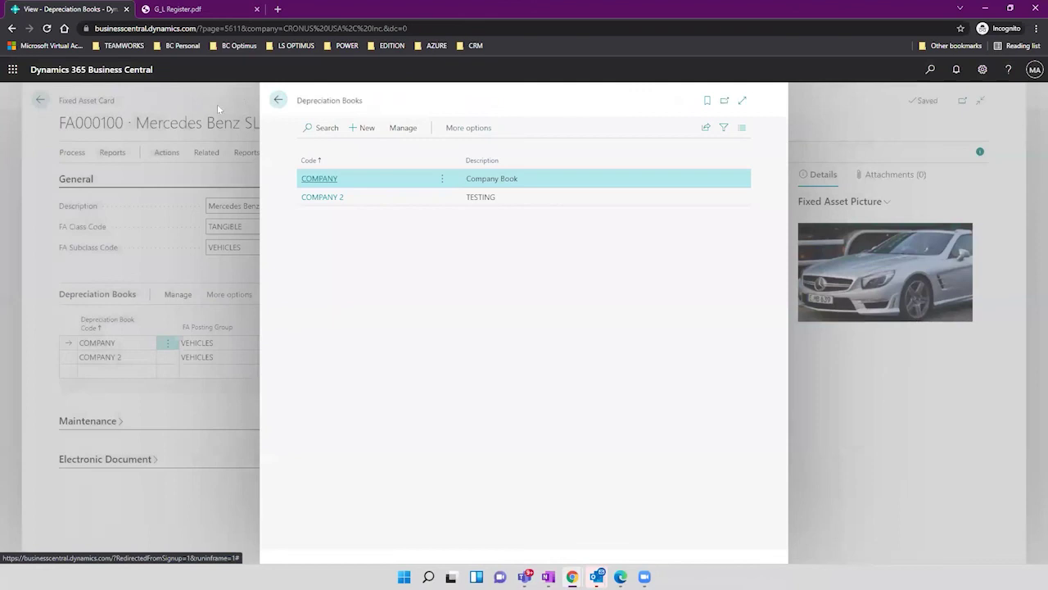
click(279, 100)
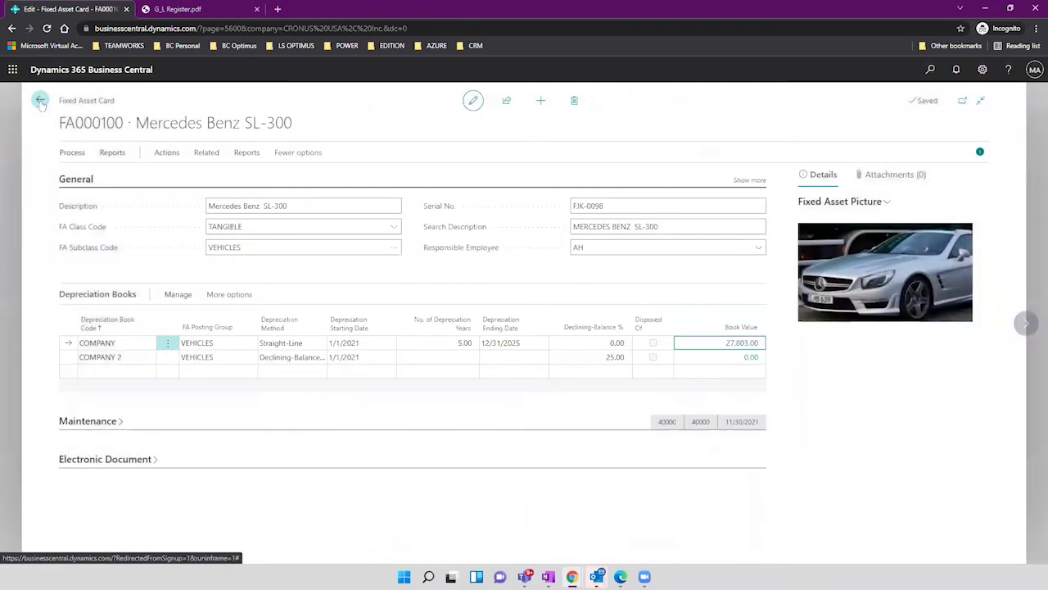
click(40, 100)
click(56, 99)
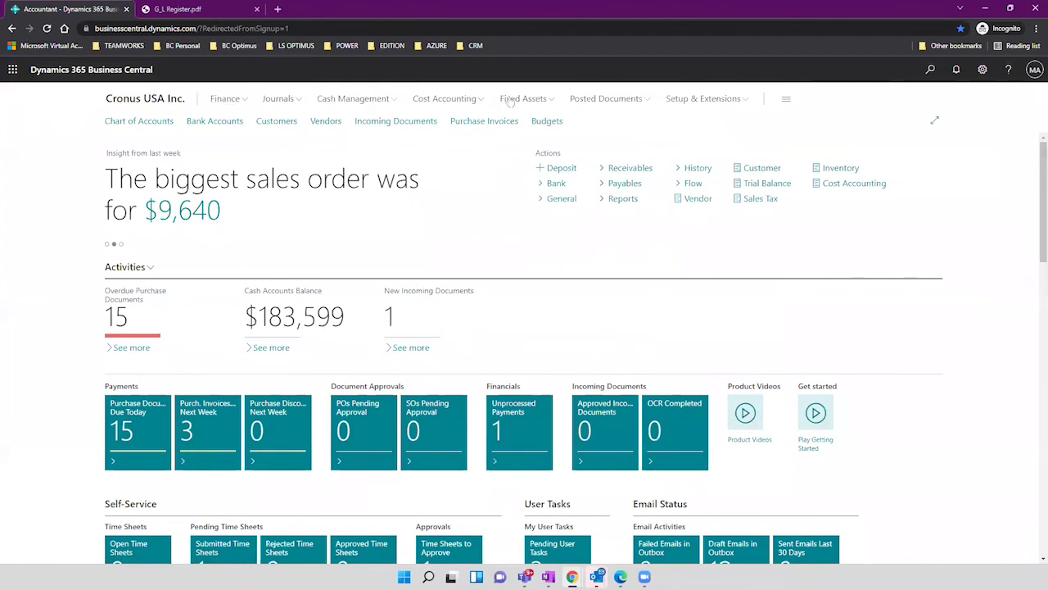
click(533, 102)
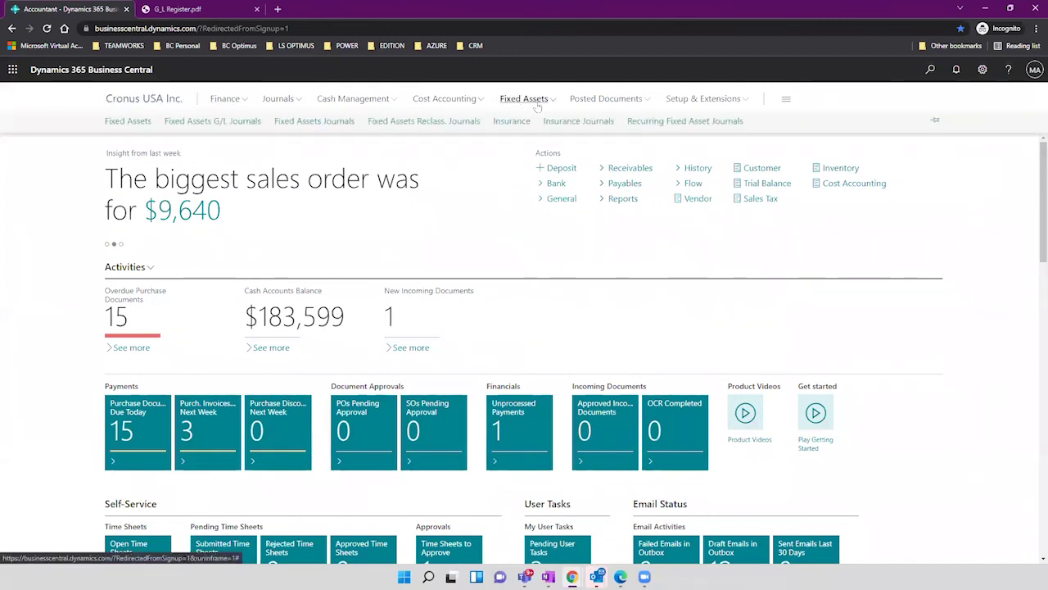
click(187, 121)
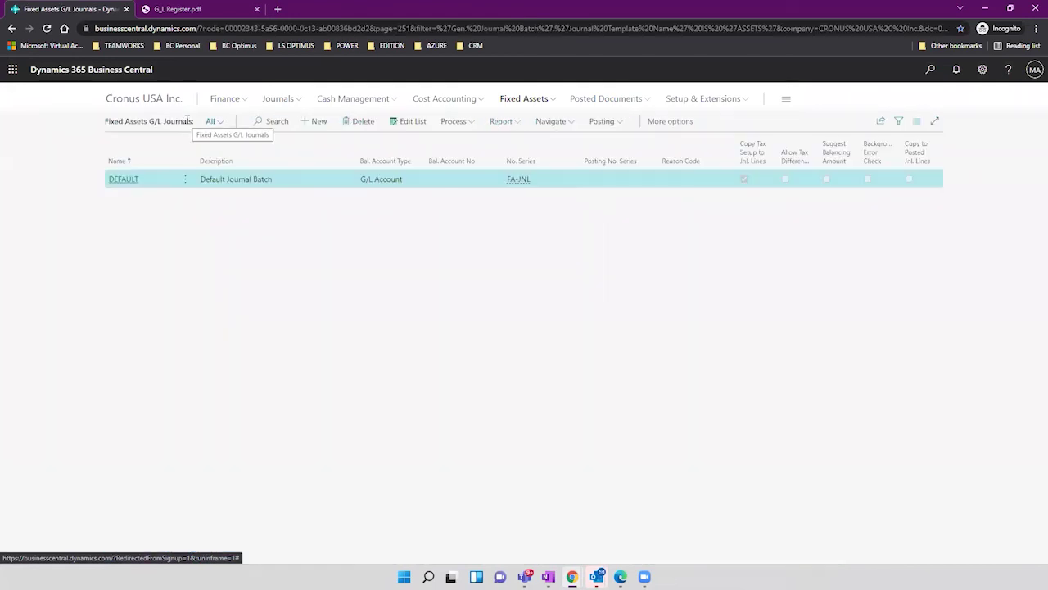
click(123, 179)
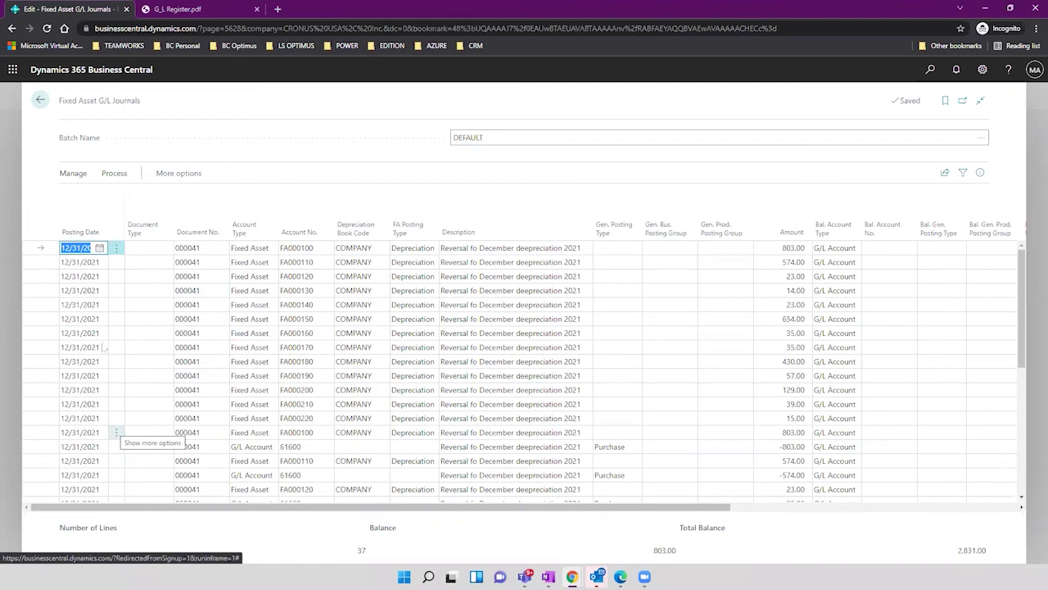
Delete the first block of Fixed Asset lines, FA000100 through FA000220, that have no G/L balancing lines, and clear the remaining line selection.
click(115, 248)
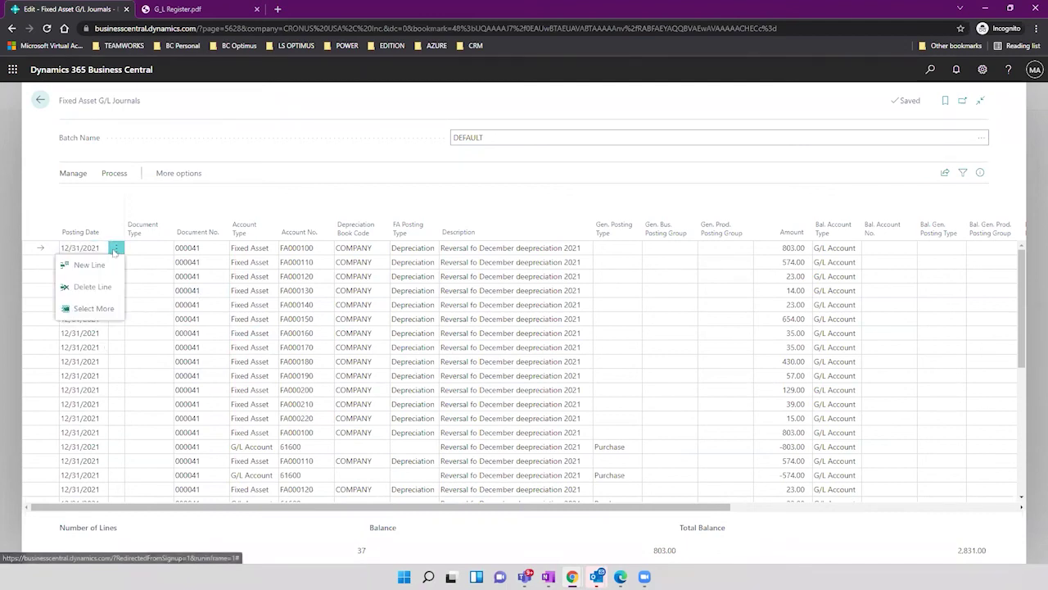
click(106, 309)
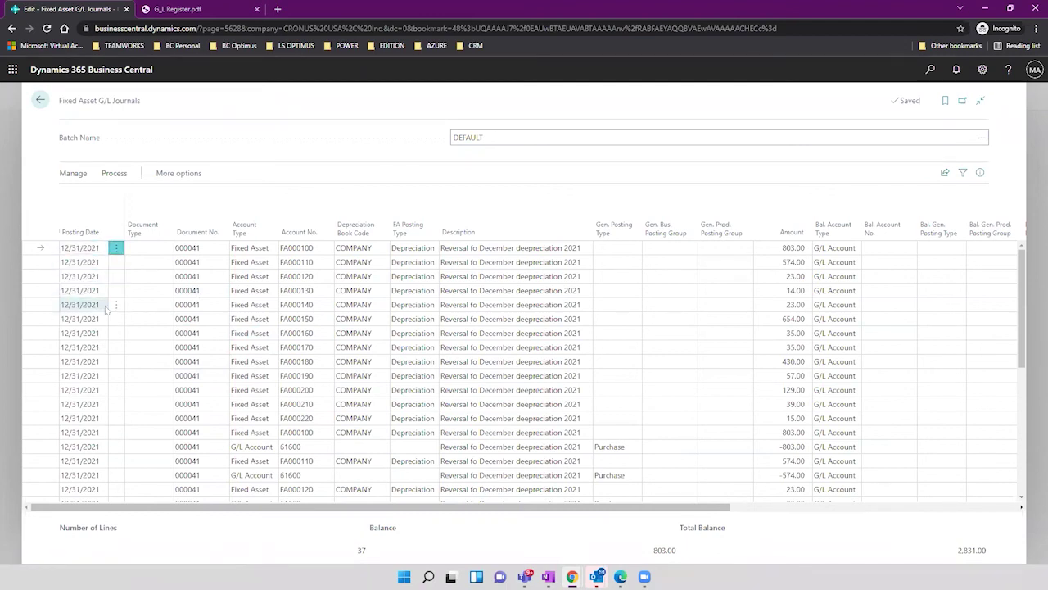
click(70, 262)
click(69, 276)
click(70, 290)
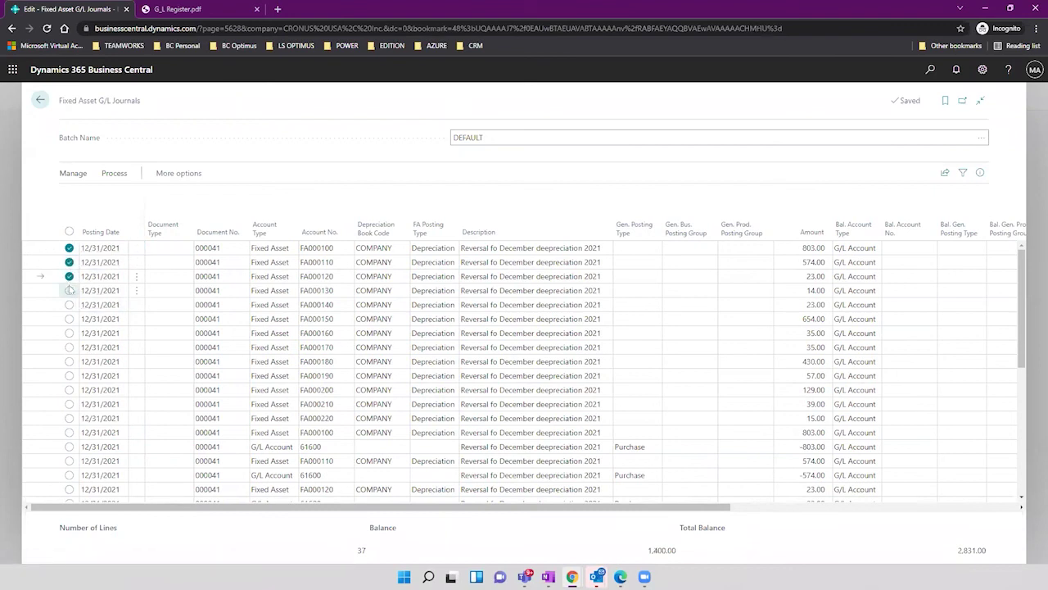
click(69, 304)
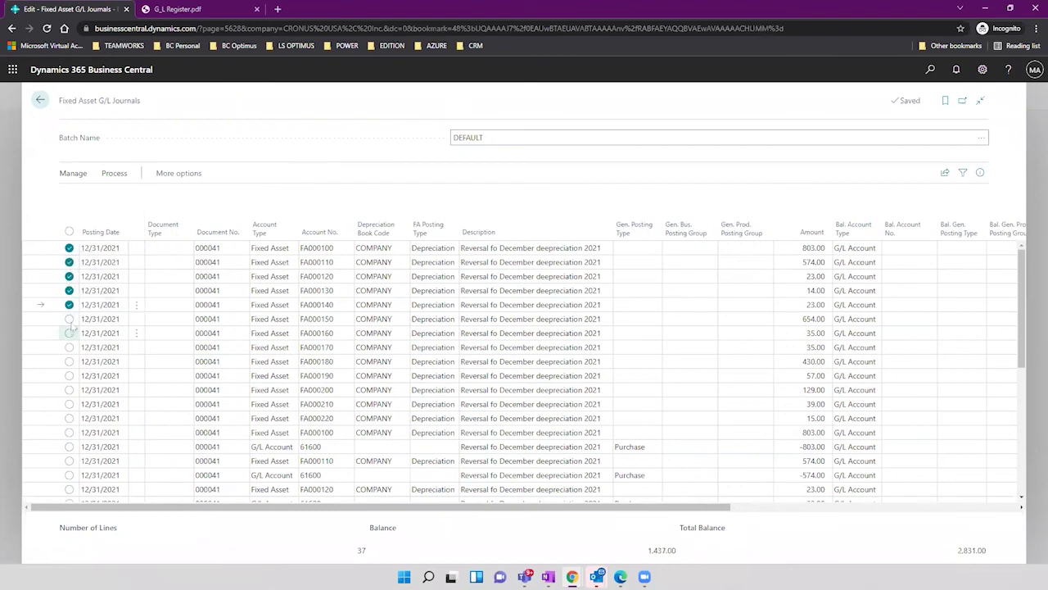
click(69, 318)
click(70, 333)
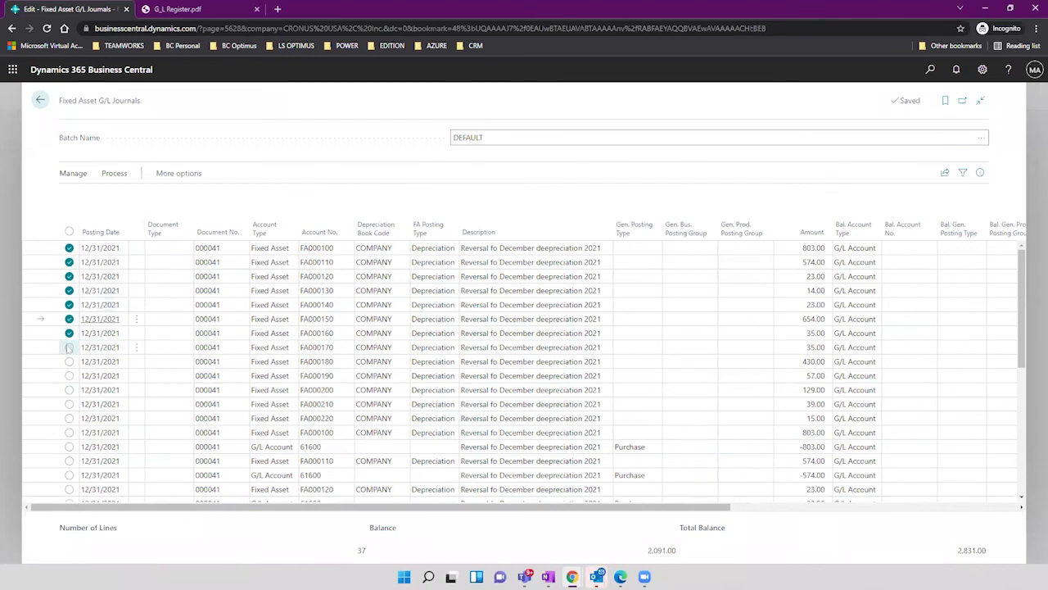
click(69, 348)
click(70, 361)
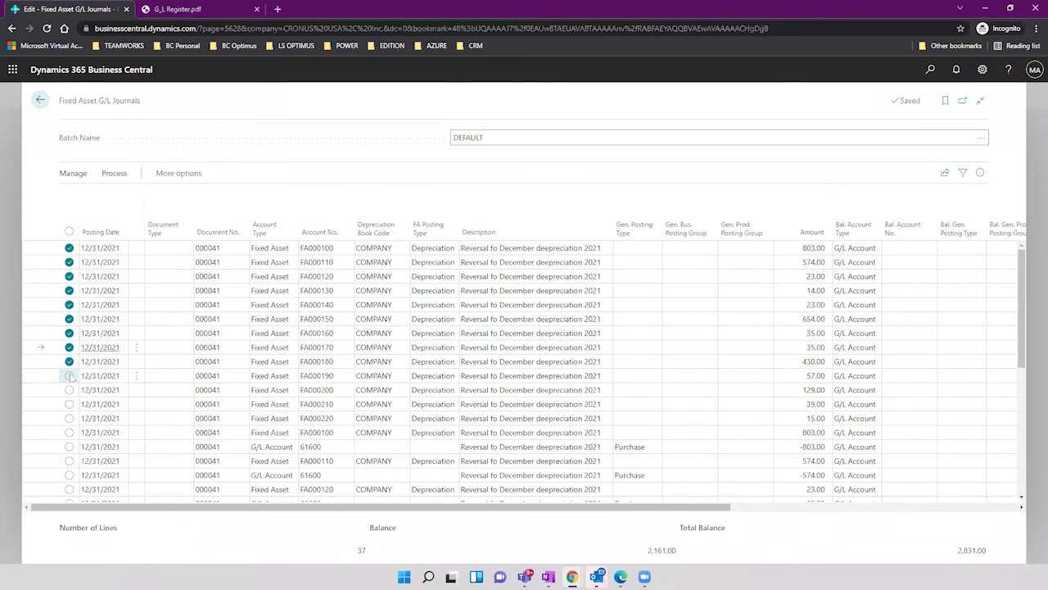
click(70, 375)
click(69, 390)
click(70, 418)
click(70, 403)
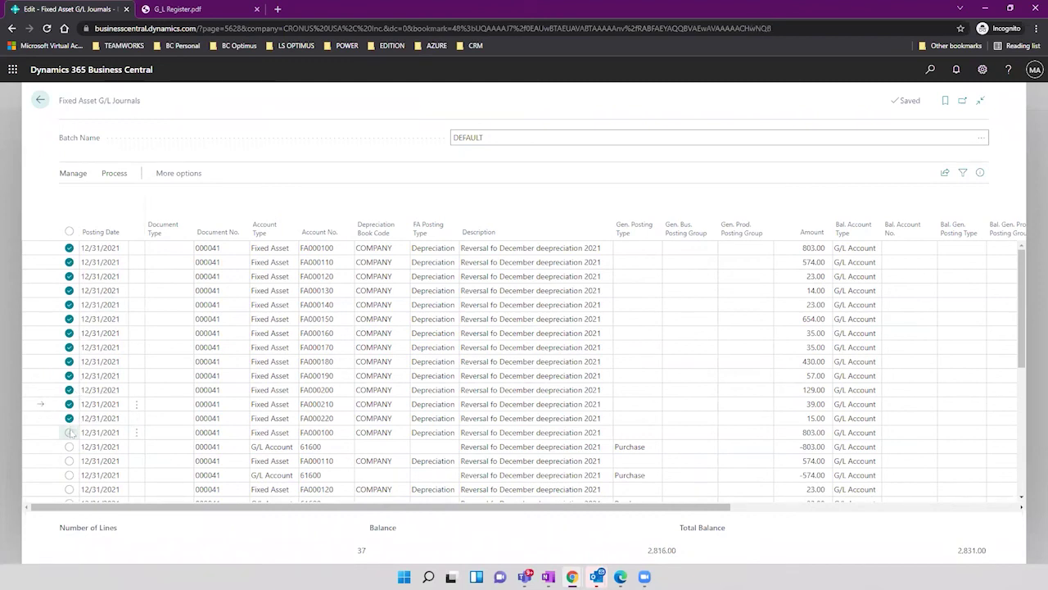
click(70, 432)
click(70, 433)
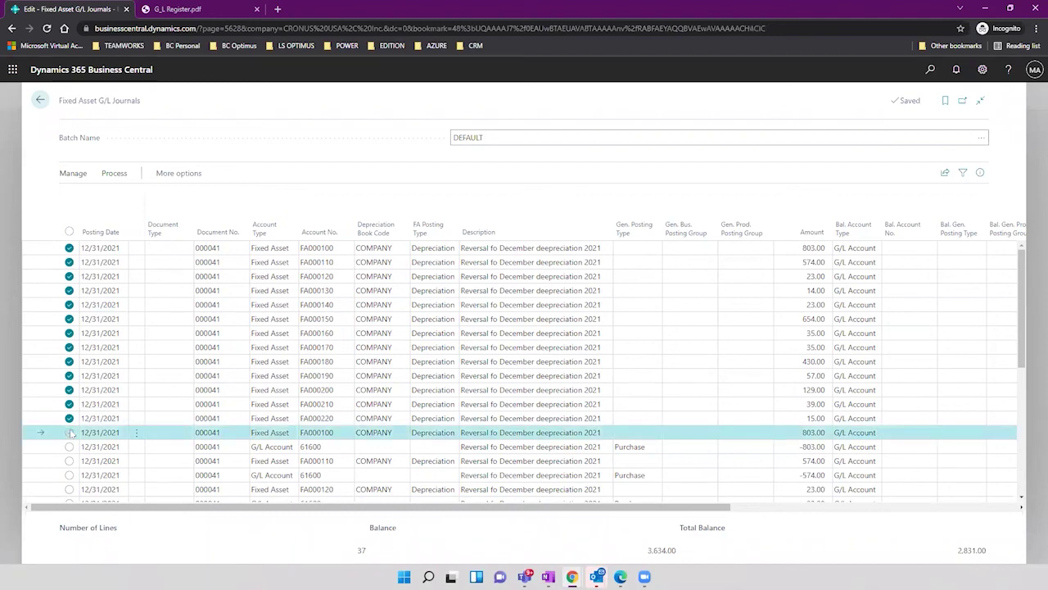
click(74, 174)
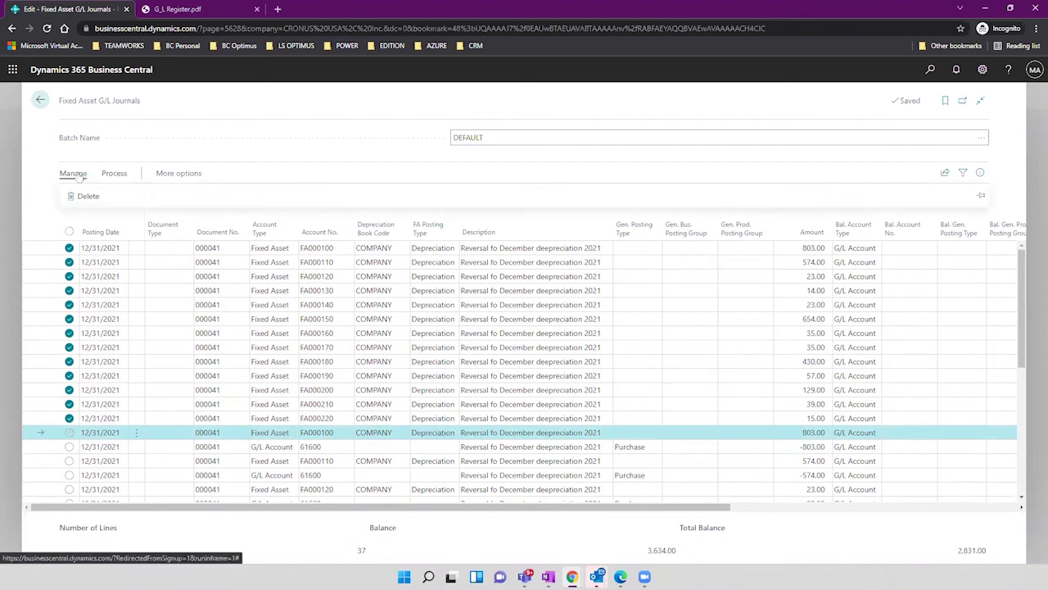
click(87, 195)
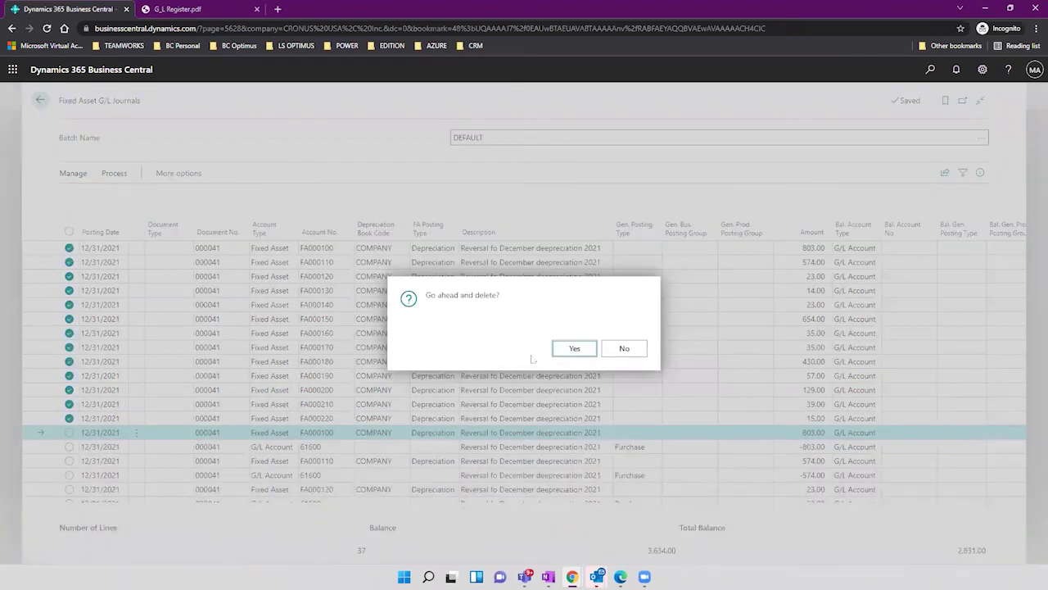
click(573, 349)
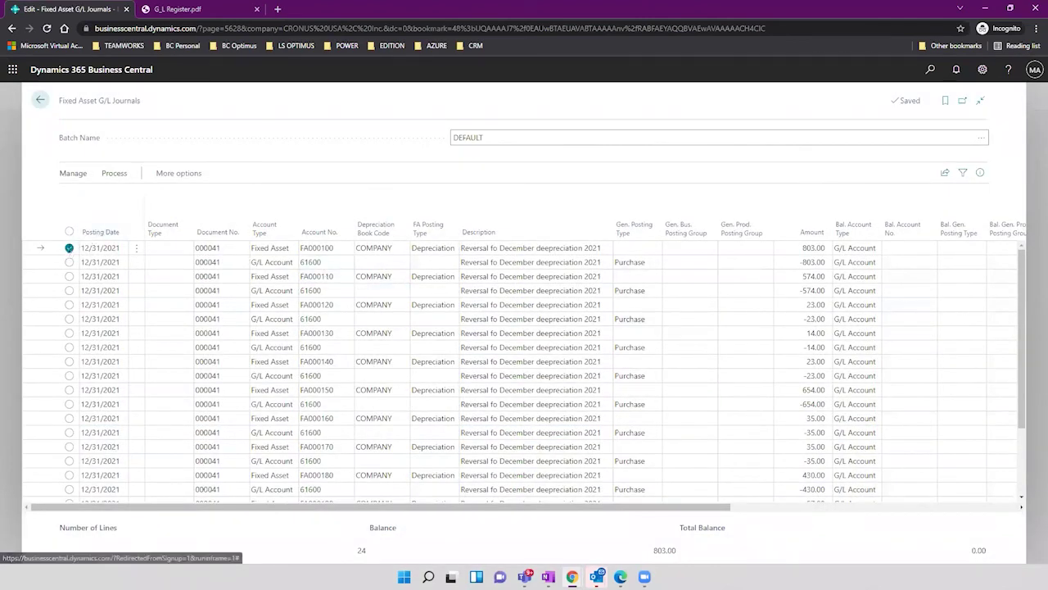
click(69, 247)
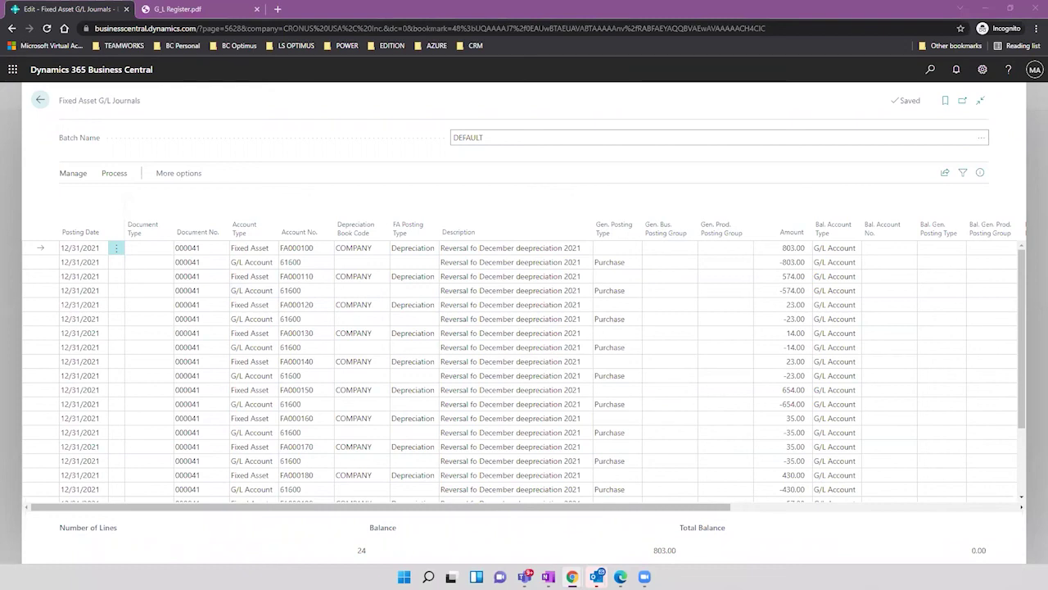
Examine the first journal line pair, checking the description, balancing G/L account 61600, and fixed asset lookup for FA000100.
click(488, 248)
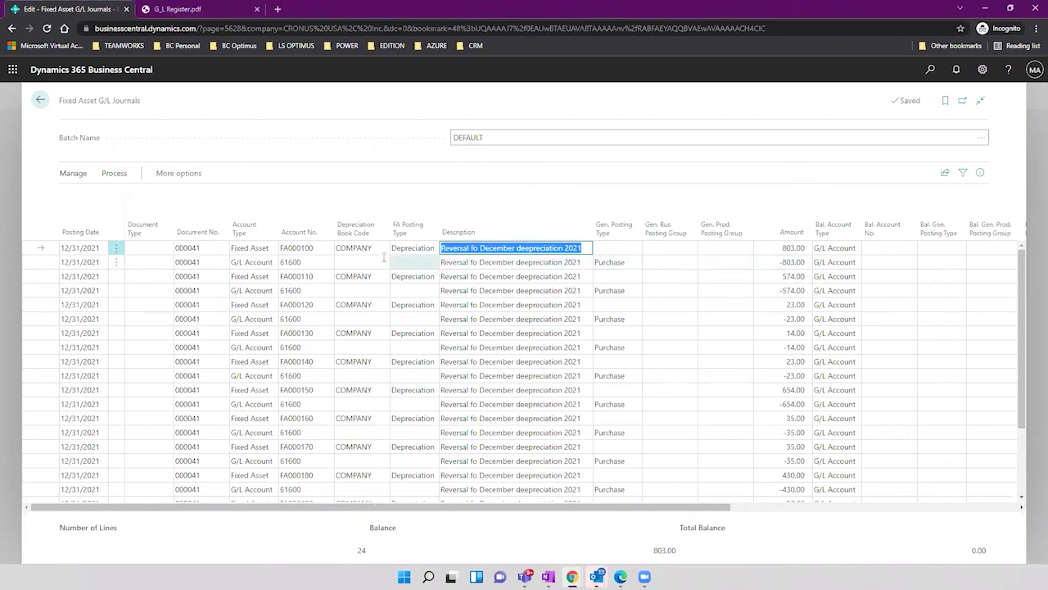
click(304, 263)
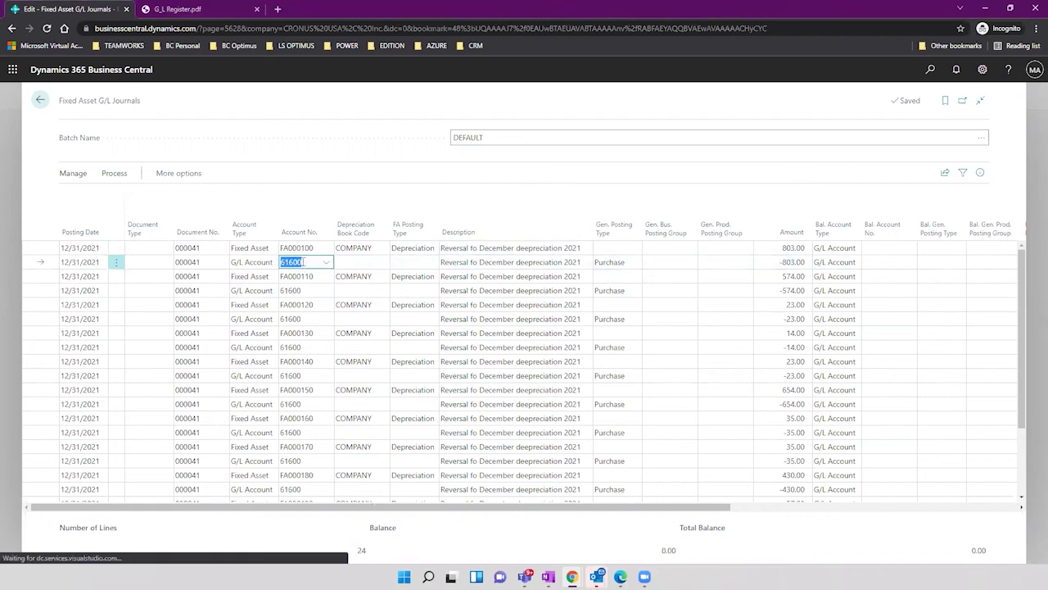
click(311, 249)
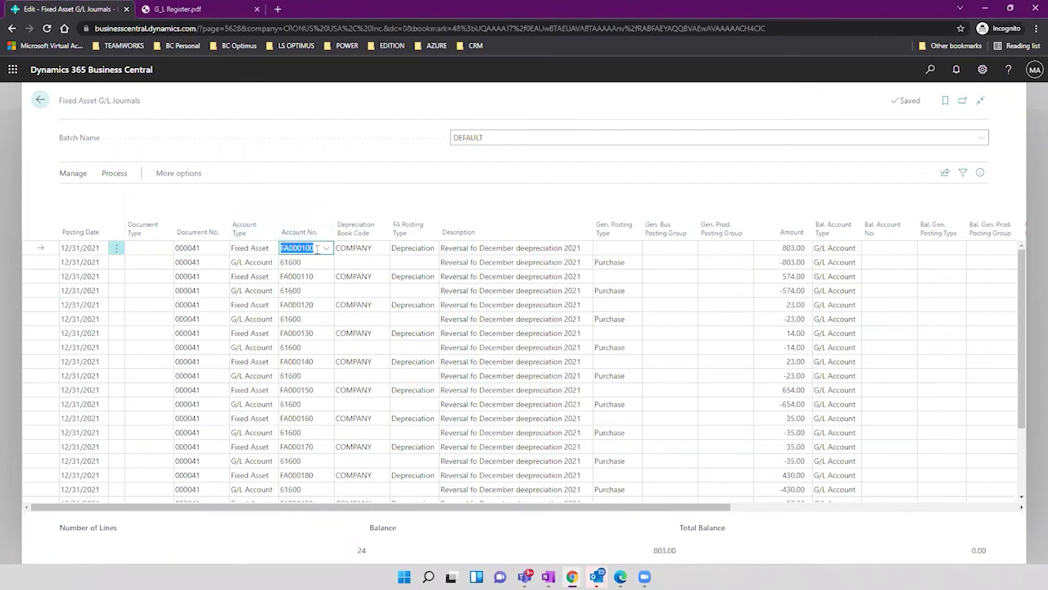
click(325, 249)
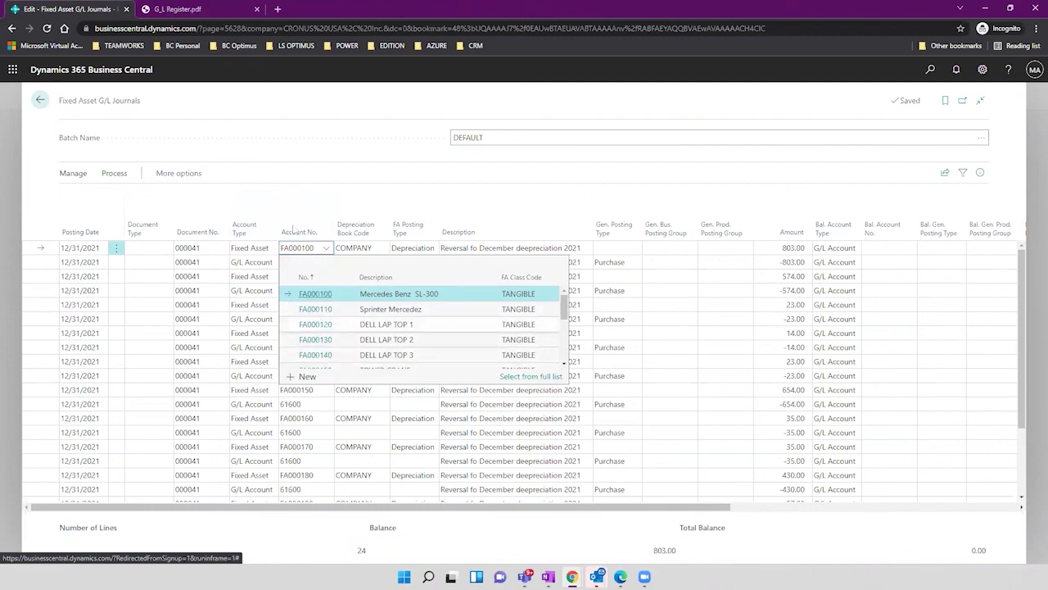
click(292, 168)
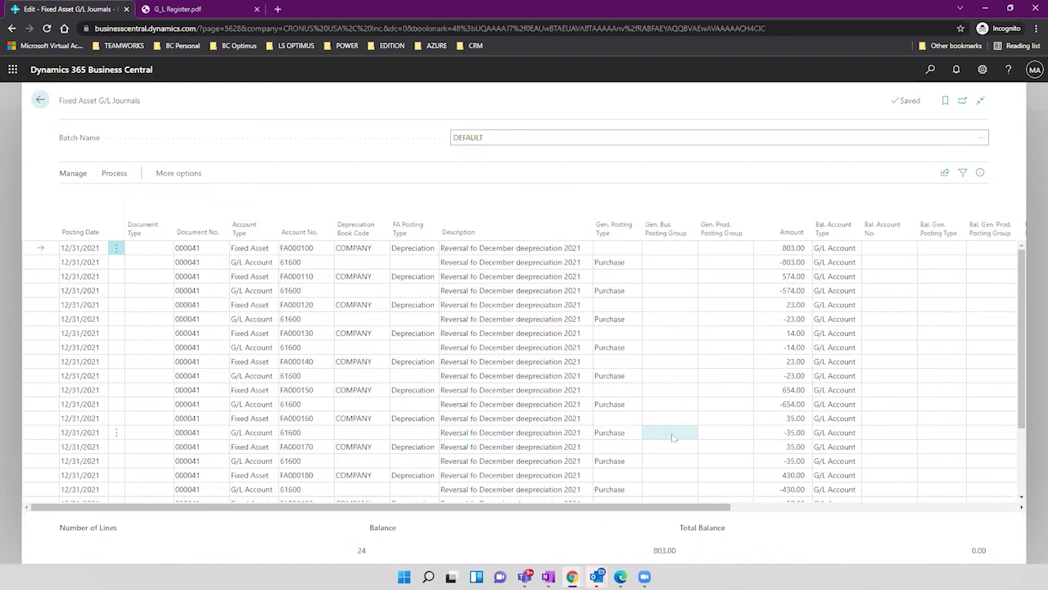
Post the December 2021 depreciation reversal lines in the DEFAULT batch and close the posting message.
click(115, 173)
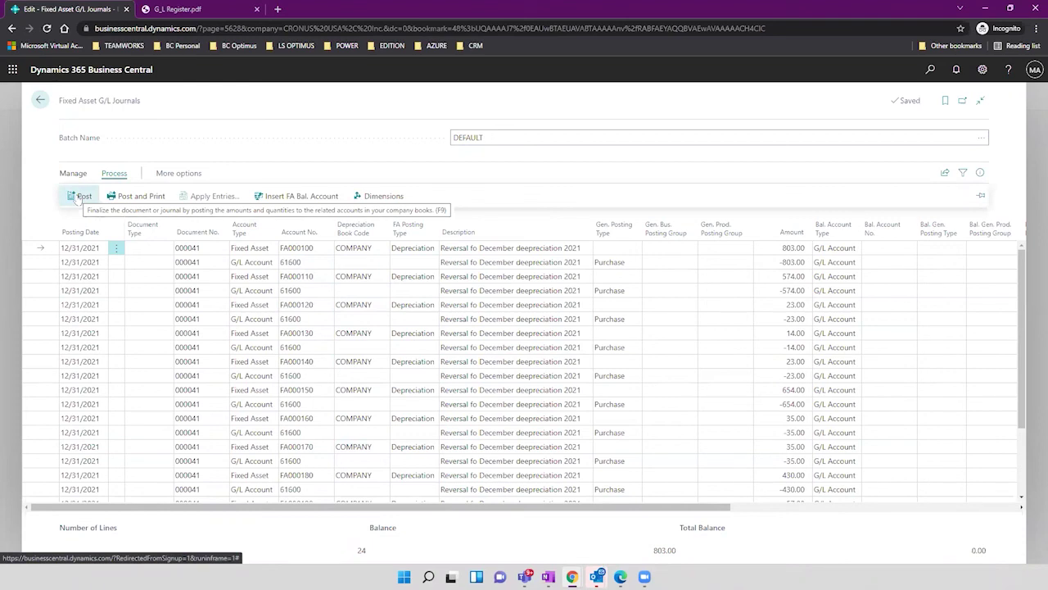
click(79, 195)
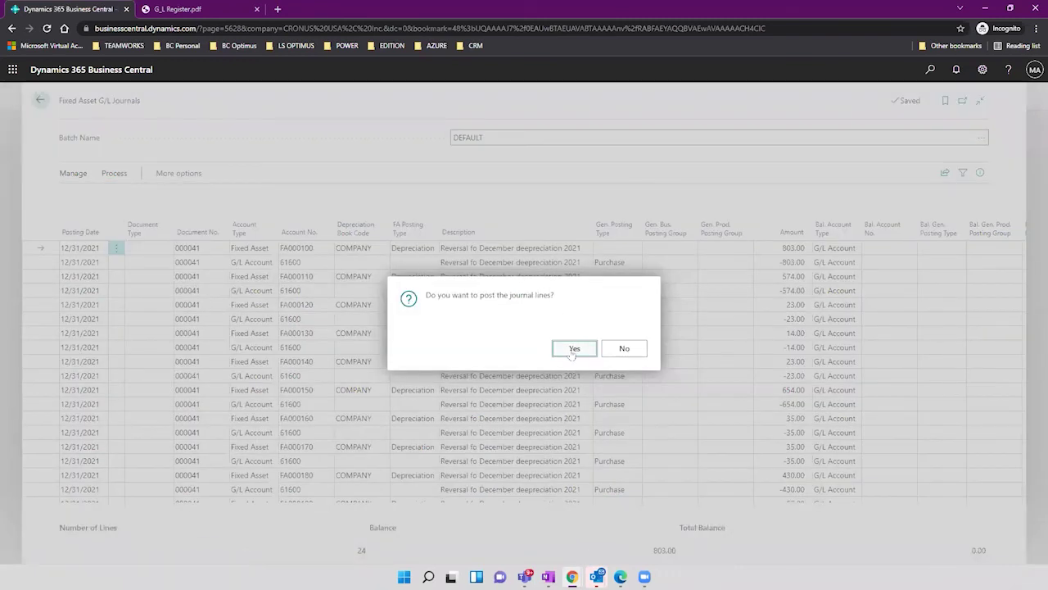
click(573, 349)
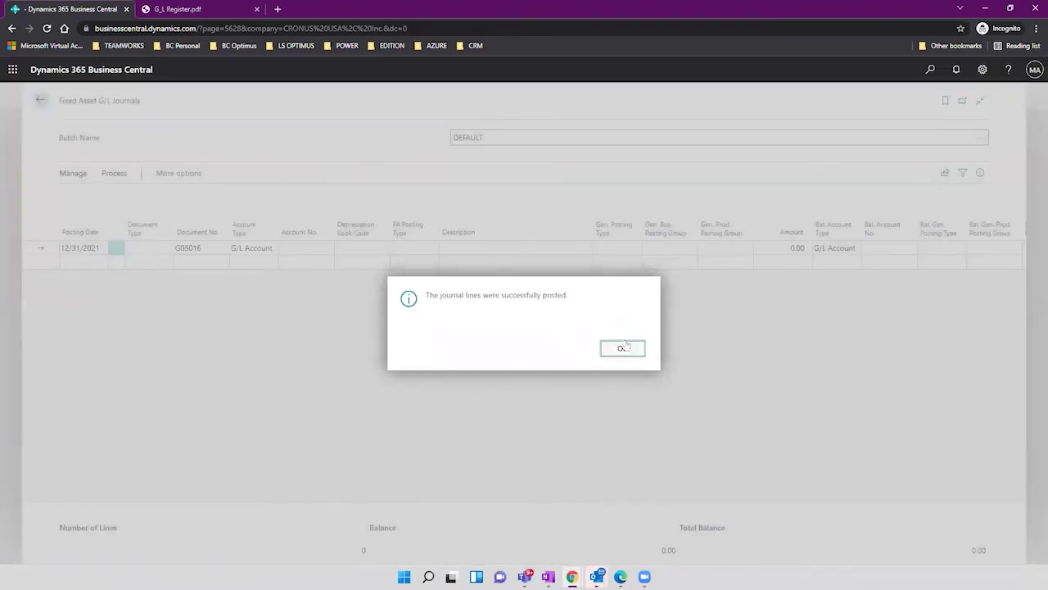
click(620, 348)
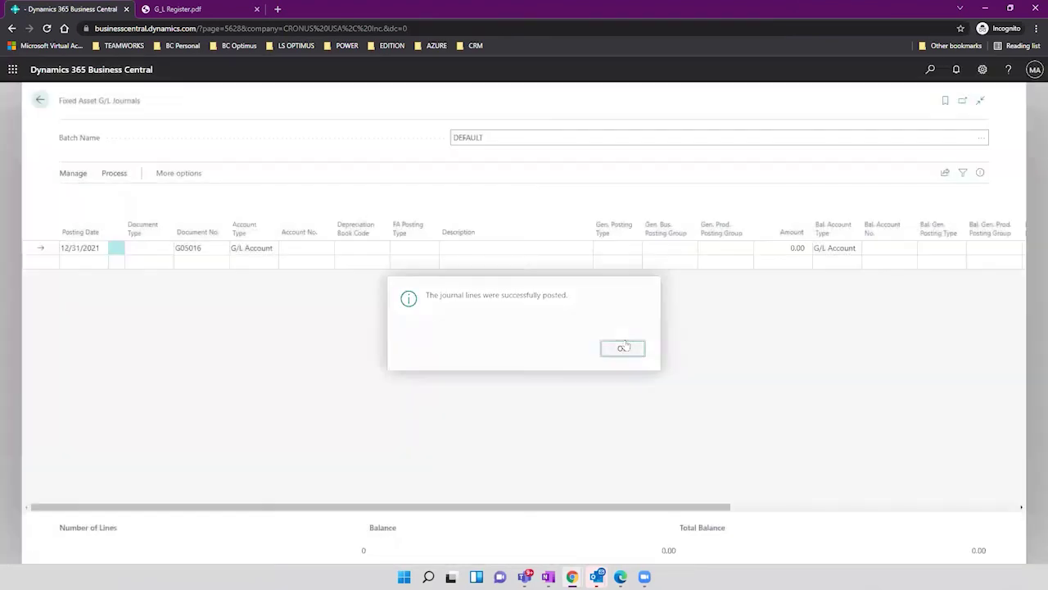
Leave the journal, open the FA000100 Mercedes Benz SL-300 card from Fixed Assets, and view the ledger entries behind its COMPANY book value.
click(40, 101)
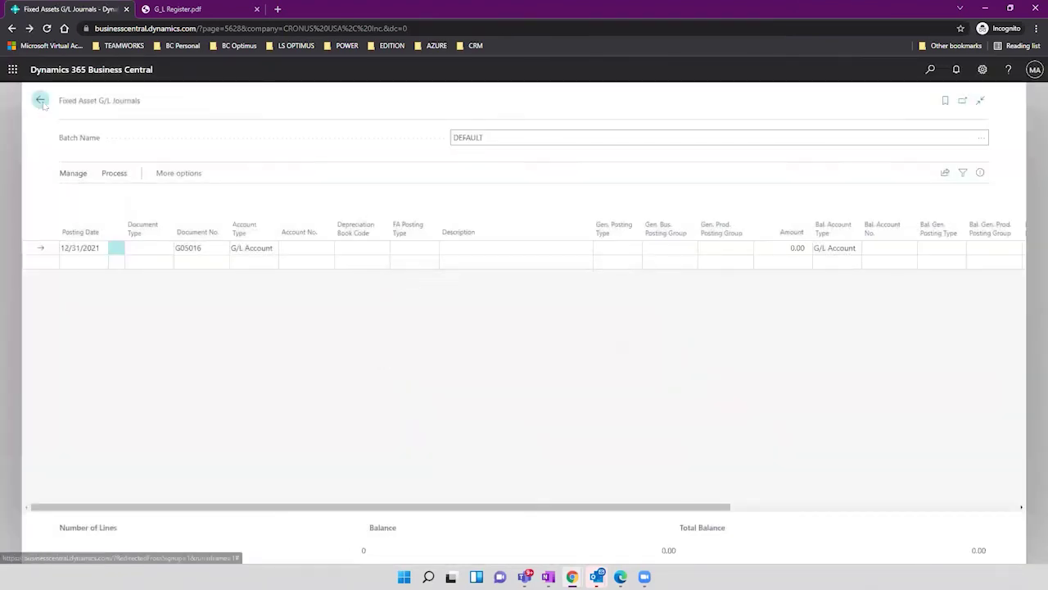
click(151, 99)
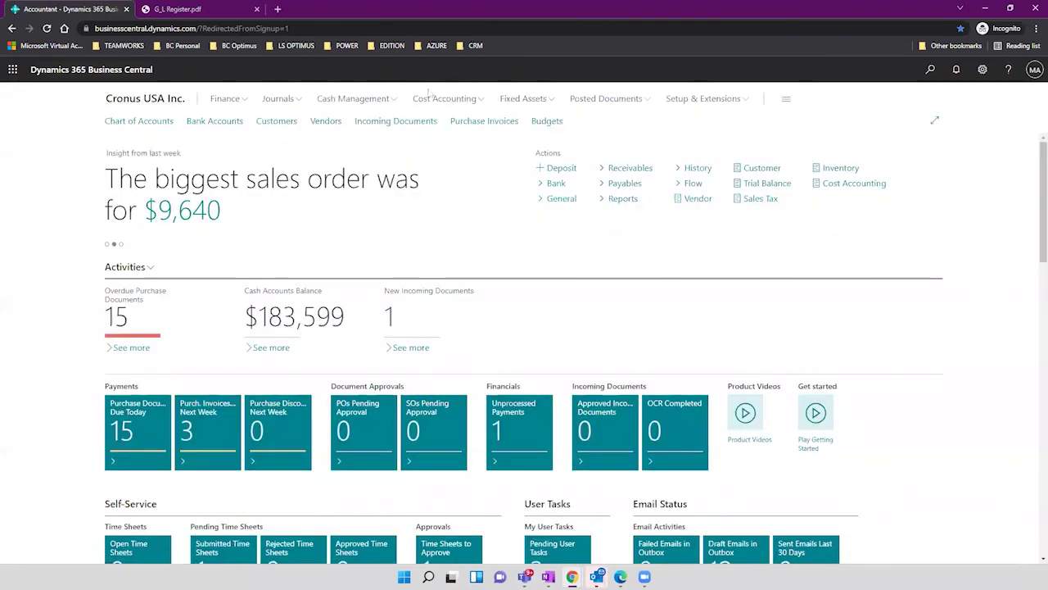
click(239, 98)
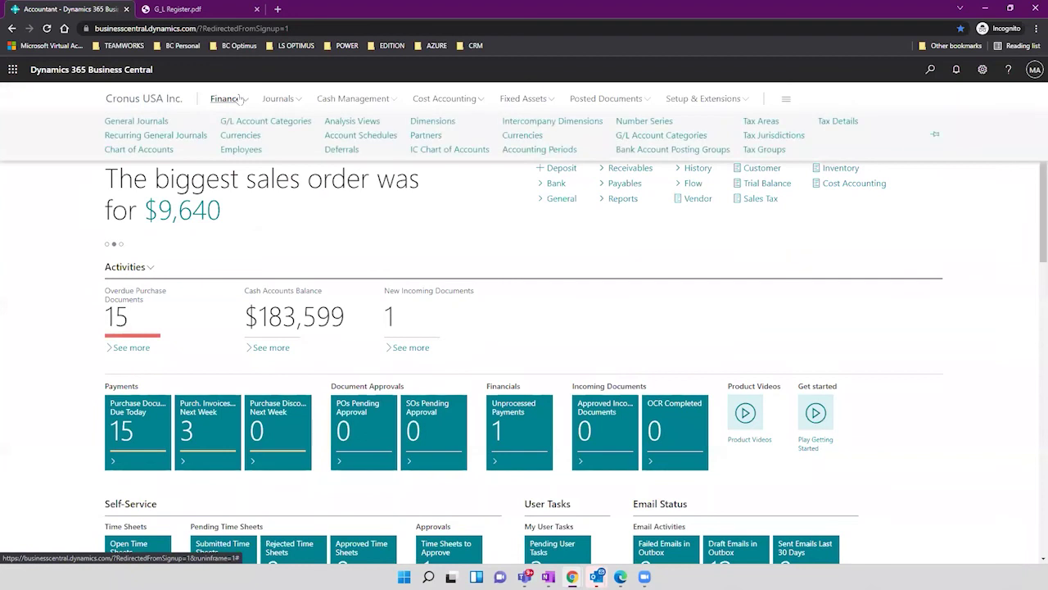
click(523, 98)
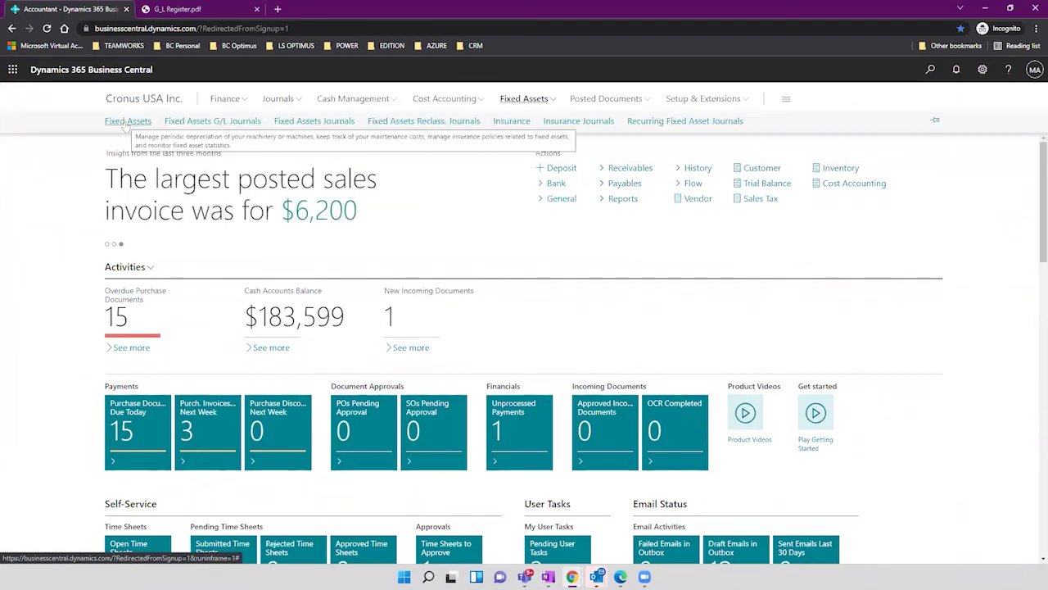
click(127, 122)
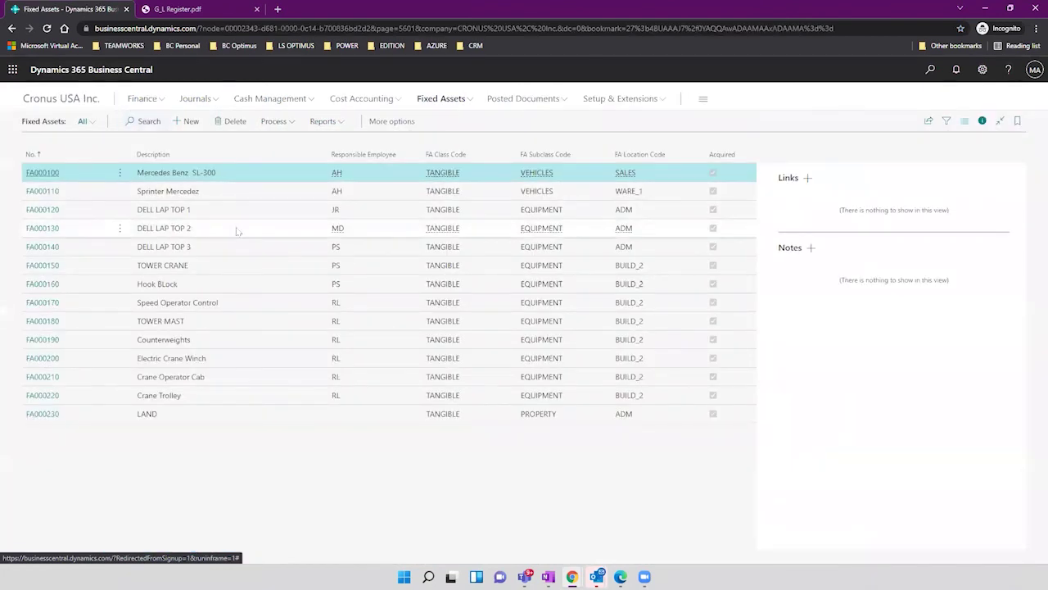
click(43, 173)
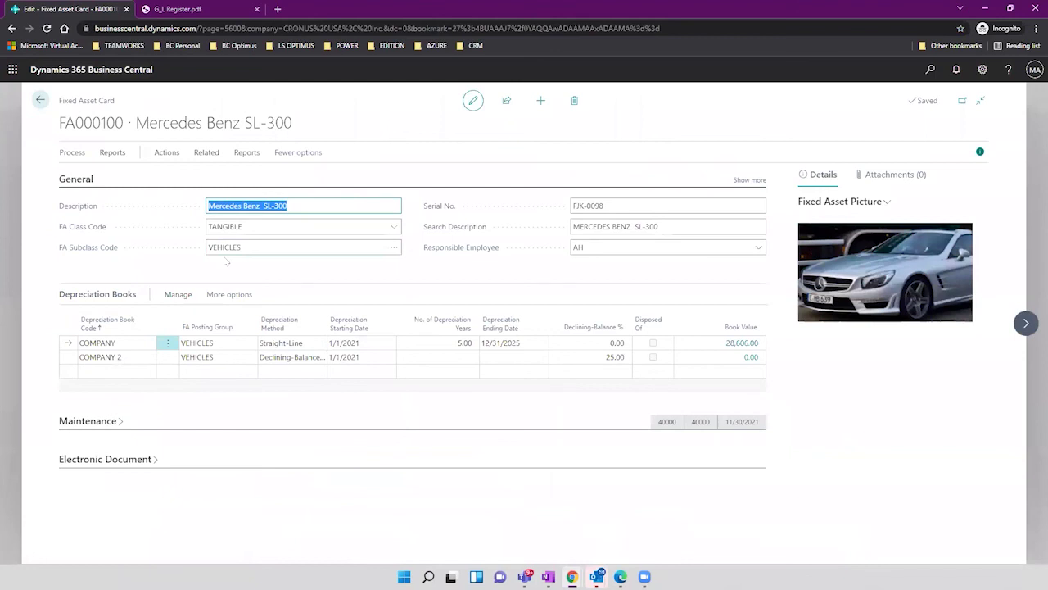
click(733, 344)
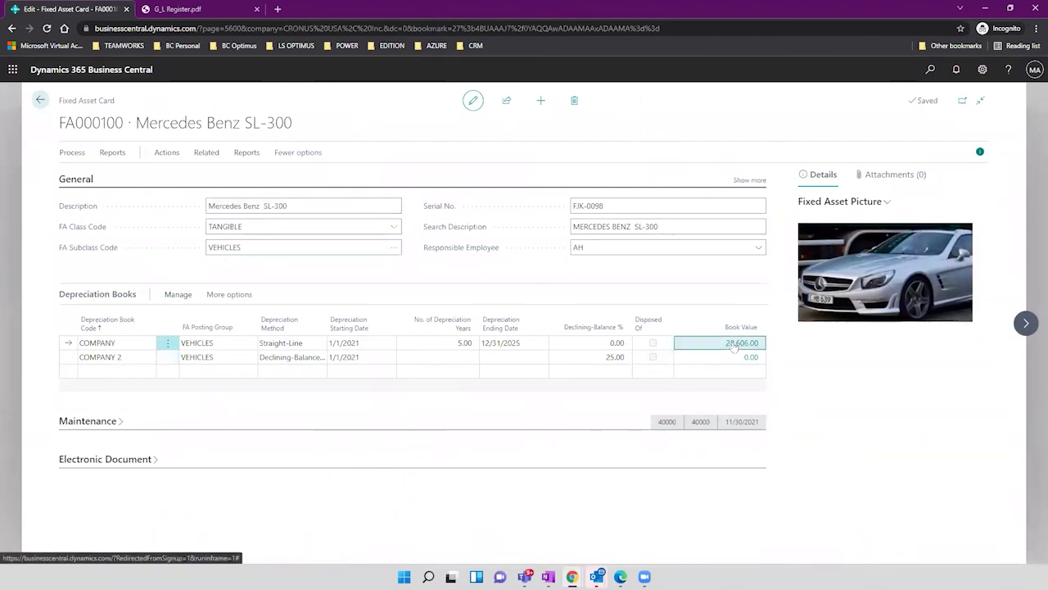
click(734, 345)
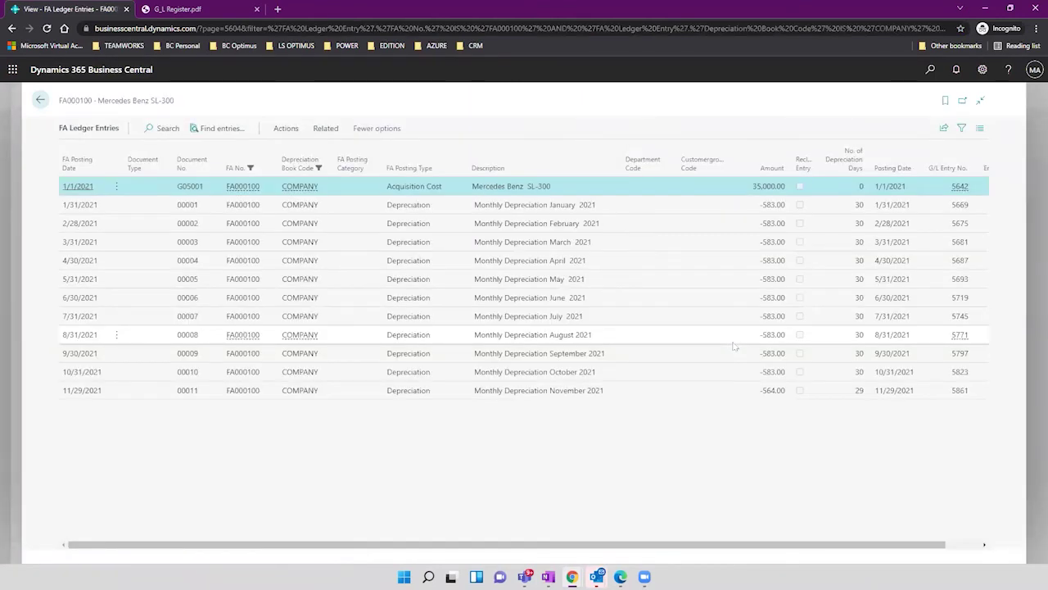
Examine the January to November 2021 depreciation entries and their available functions and related options, and return to the fixed asset card.
click(766, 391)
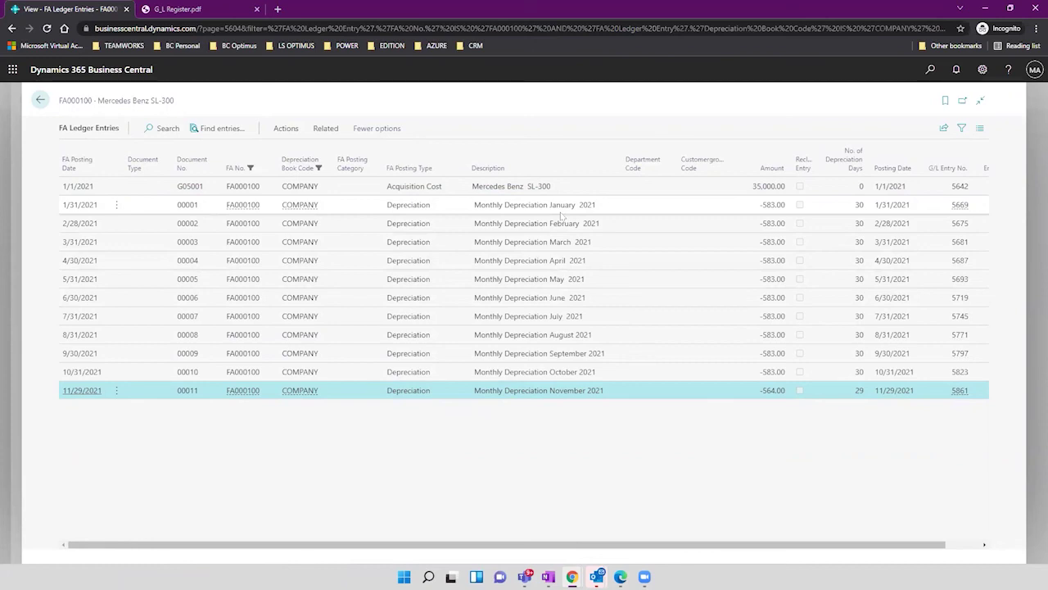
click(561, 213)
click(600, 391)
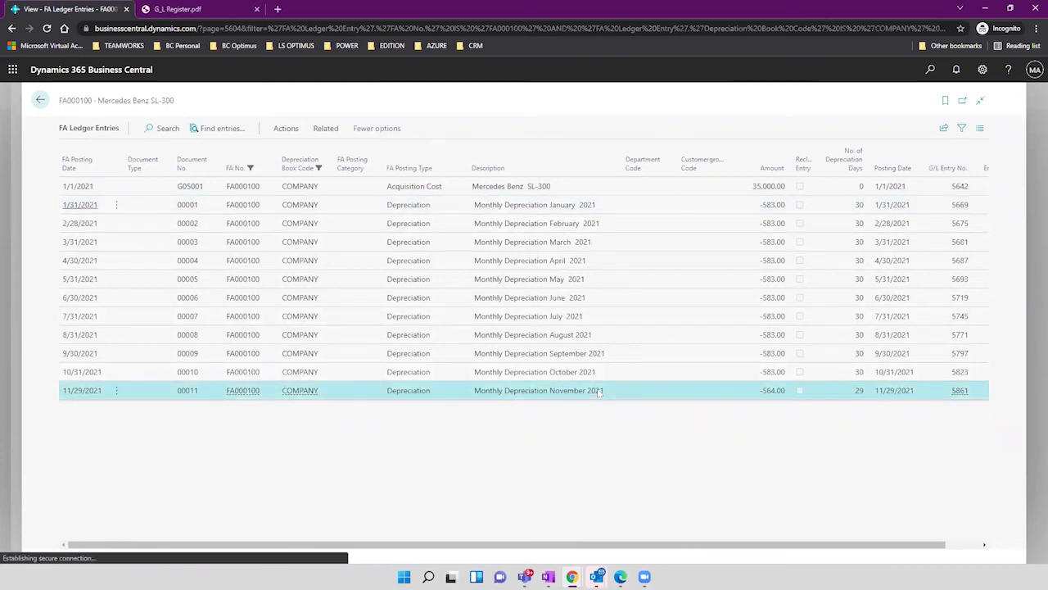
click(286, 128)
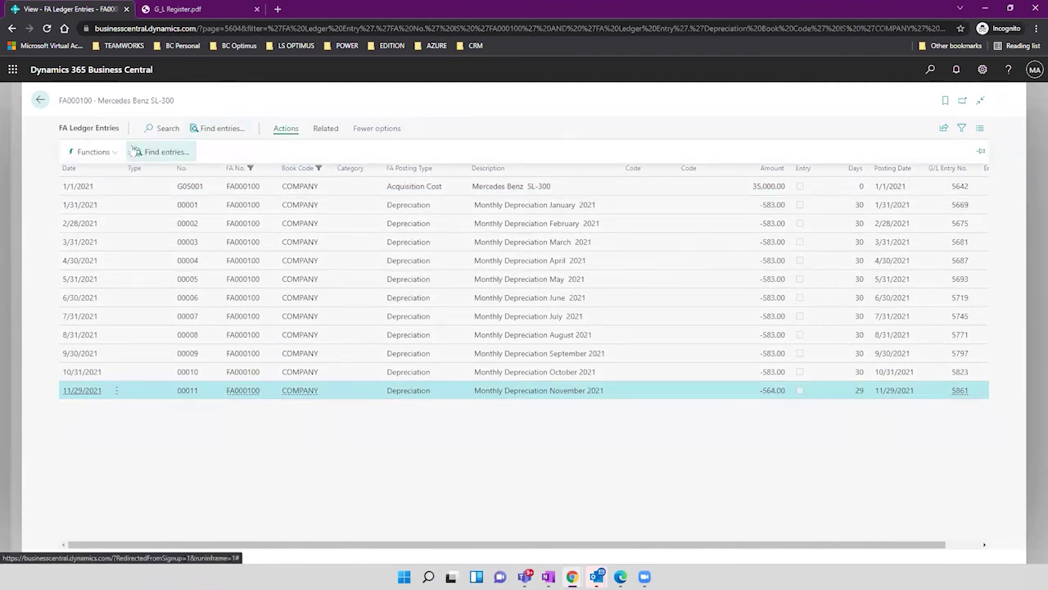
click(93, 152)
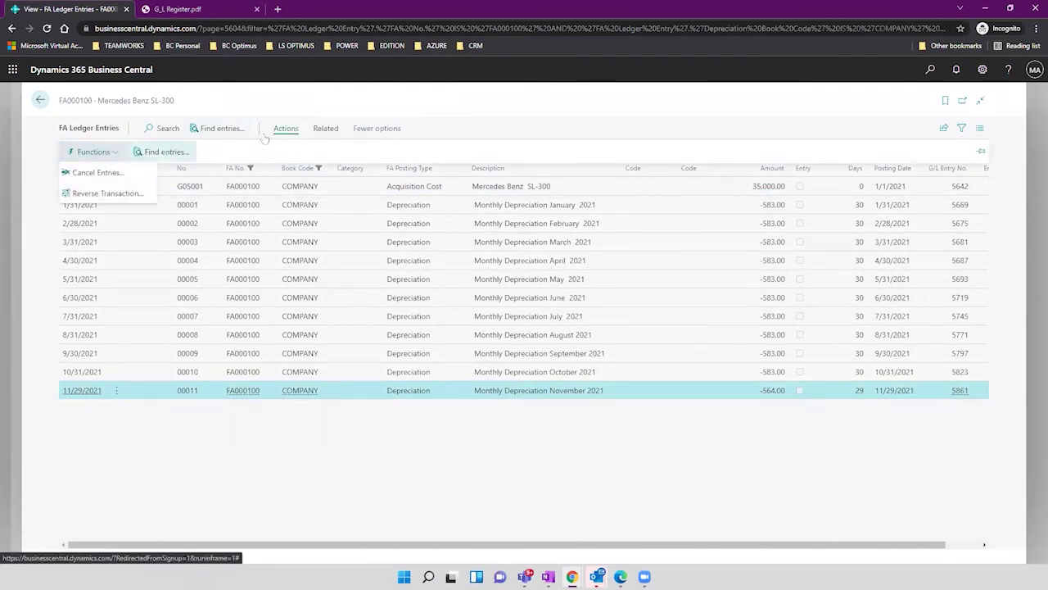
click(325, 129)
click(86, 151)
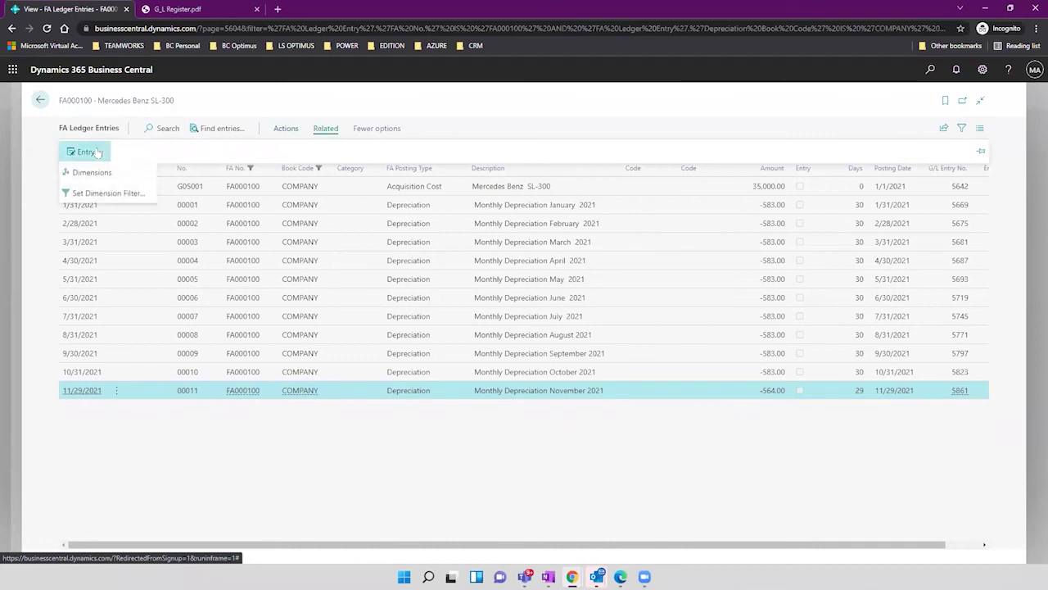
click(40, 100)
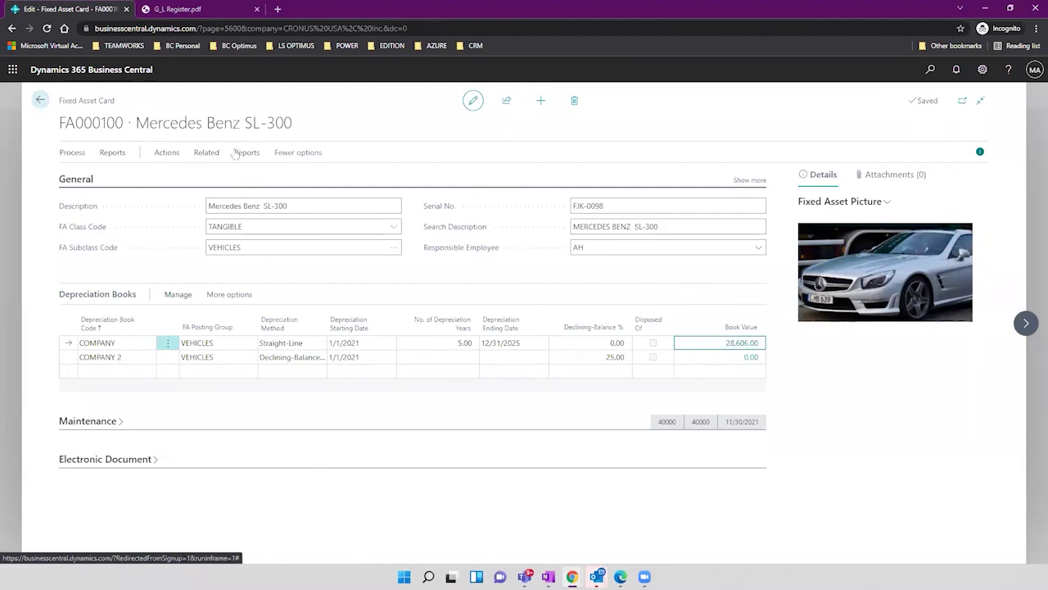
Review the error ledger entries of FA000100 for the canceled December 2021 depreciation in full view, and return to the fixed asset card.
click(204, 154)
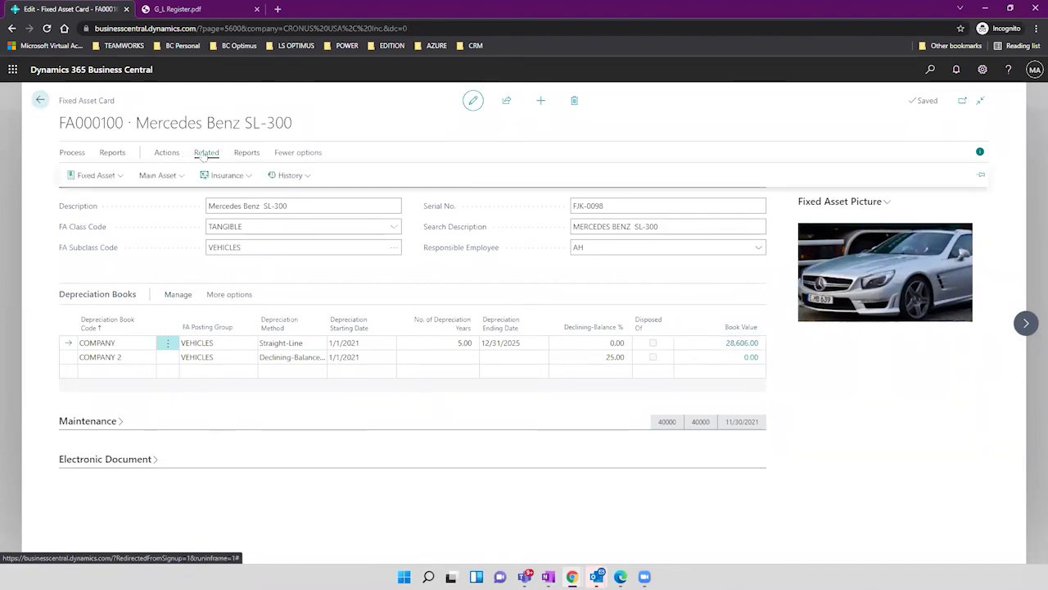
click(308, 176)
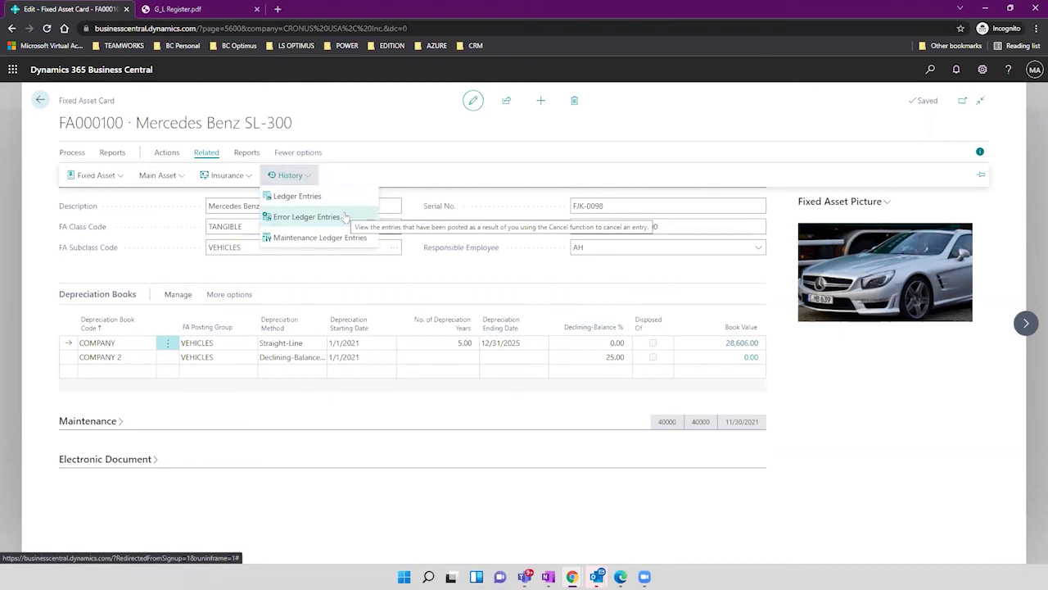
click(346, 216)
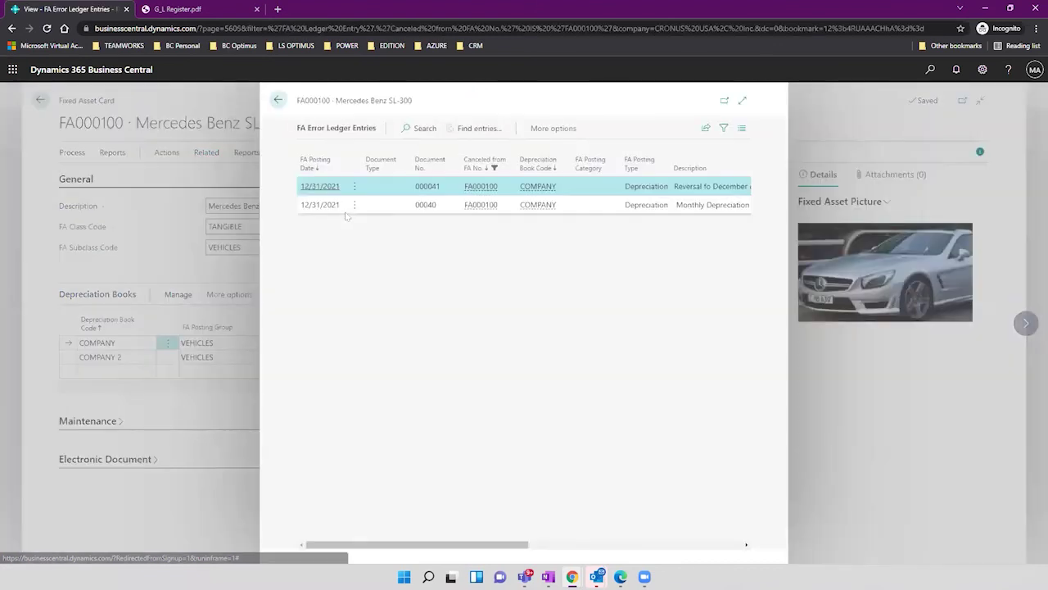
click(742, 100)
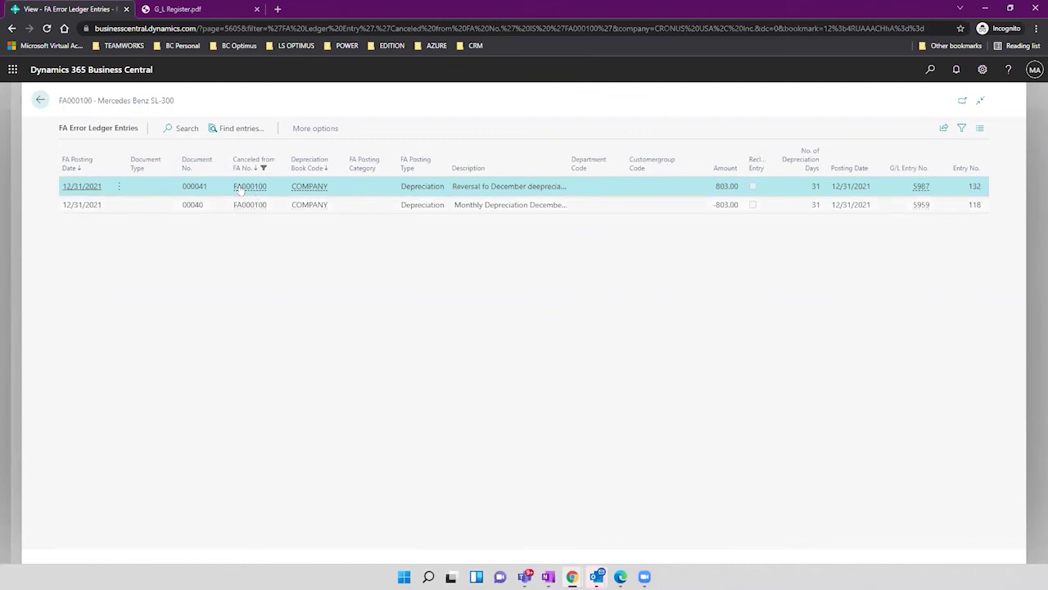
click(193, 210)
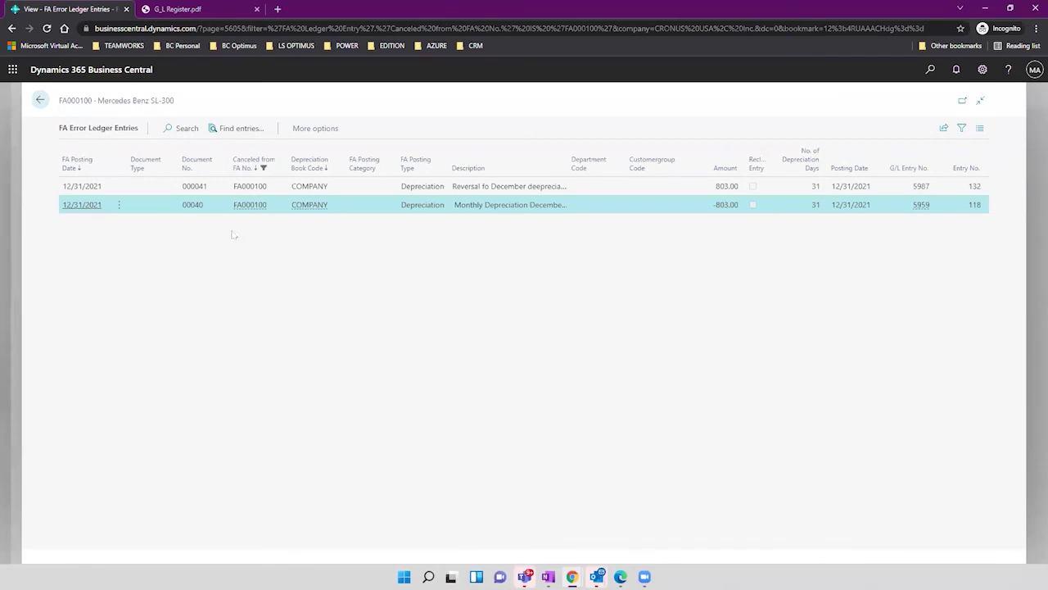
click(39, 100)
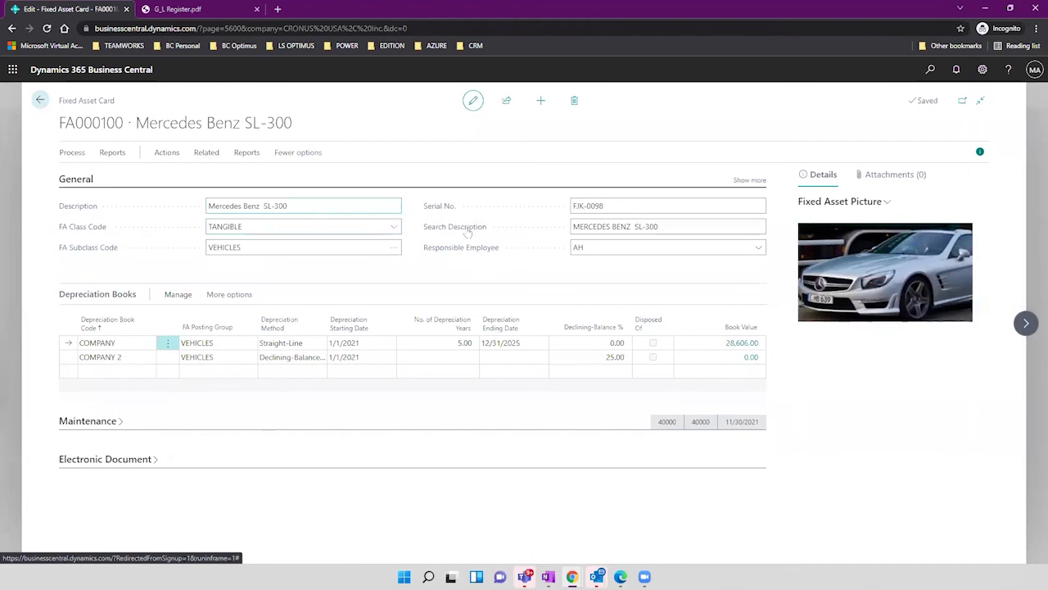
Review the ledger entries behind the COMPANY book value and the functions available for the November 2021 entry, and return to the card.
click(737, 343)
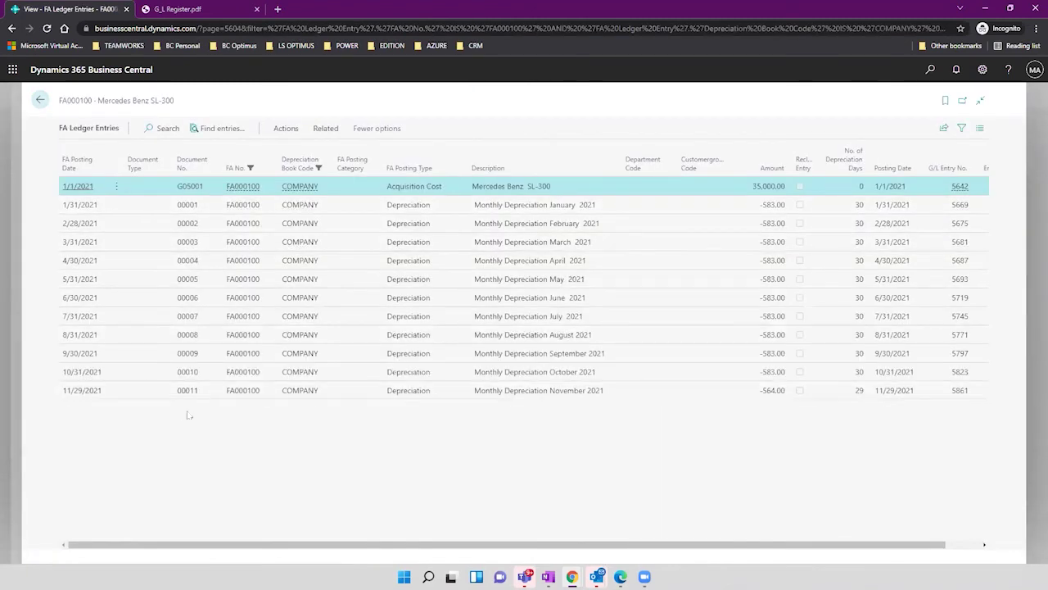
click(40, 99)
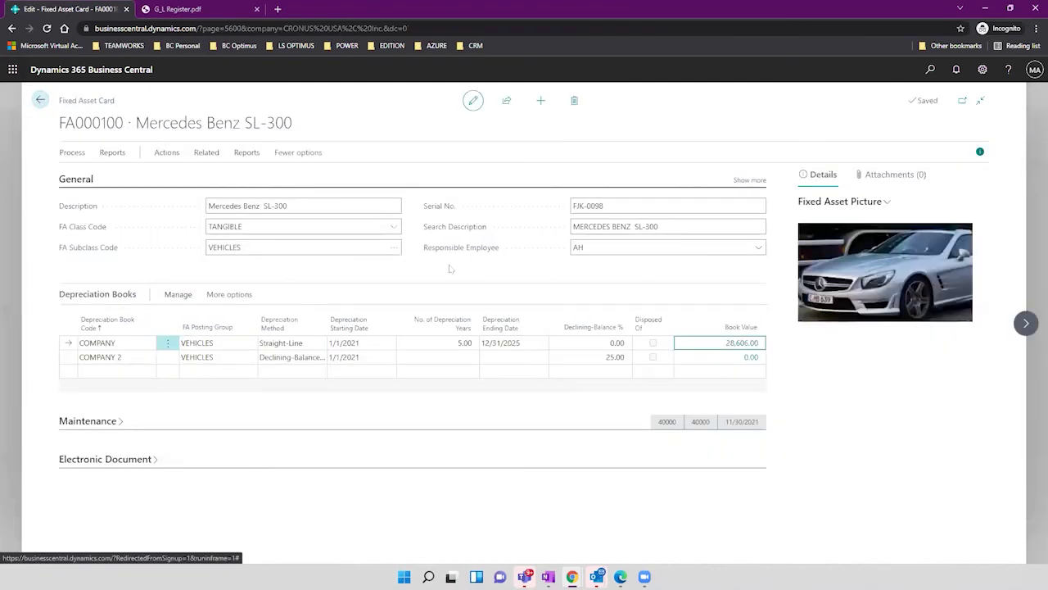
click(743, 344)
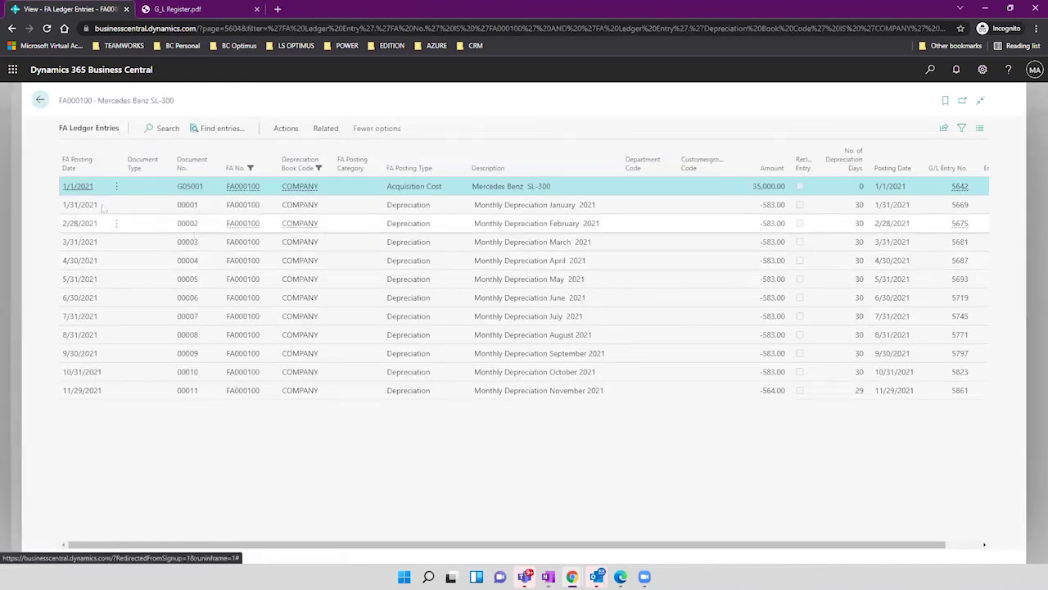
click(411, 393)
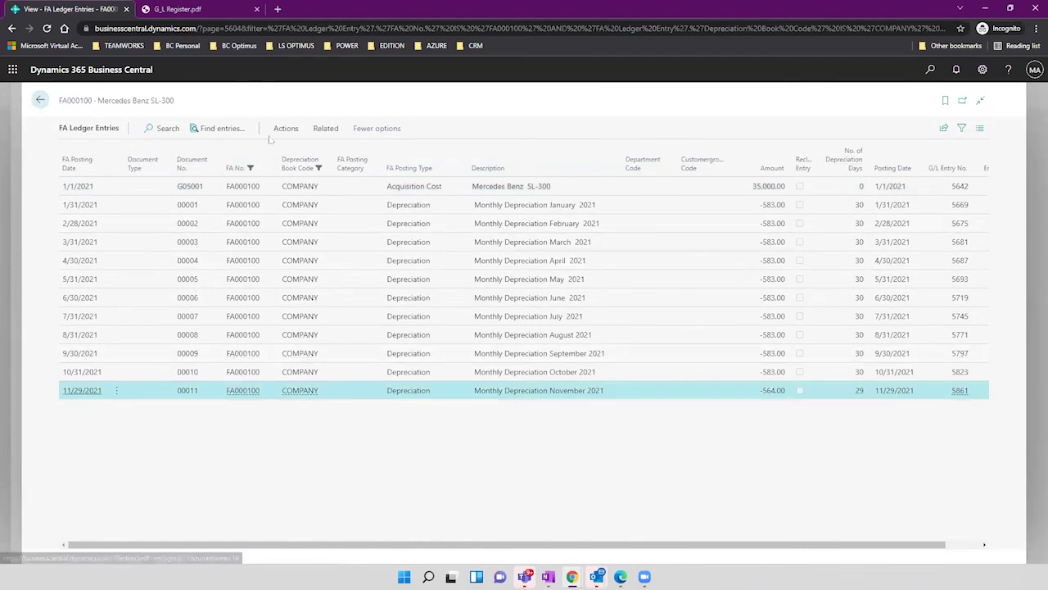
click(286, 127)
click(103, 152)
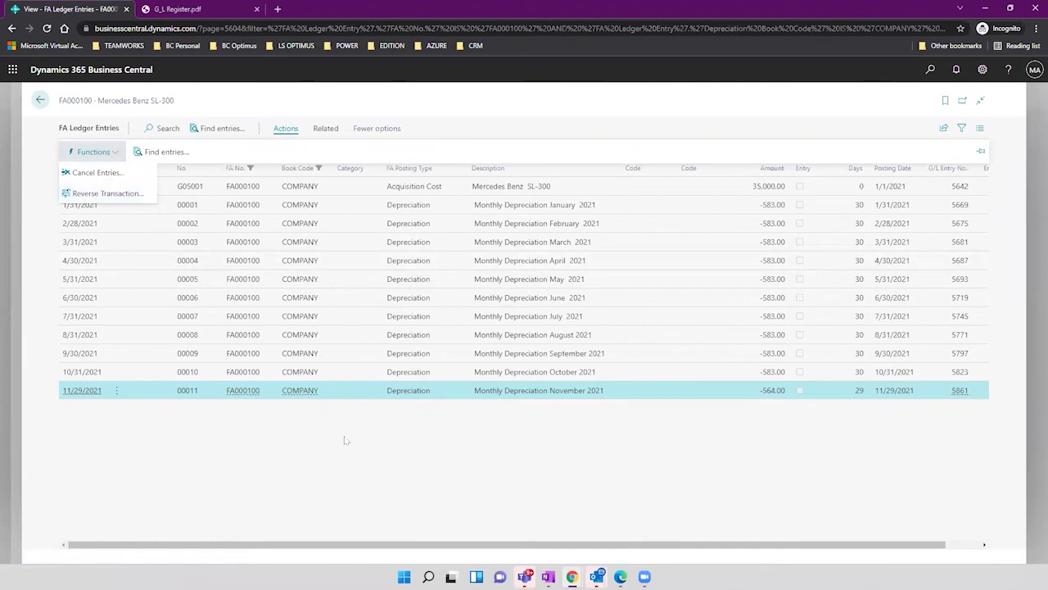
click(530, 433)
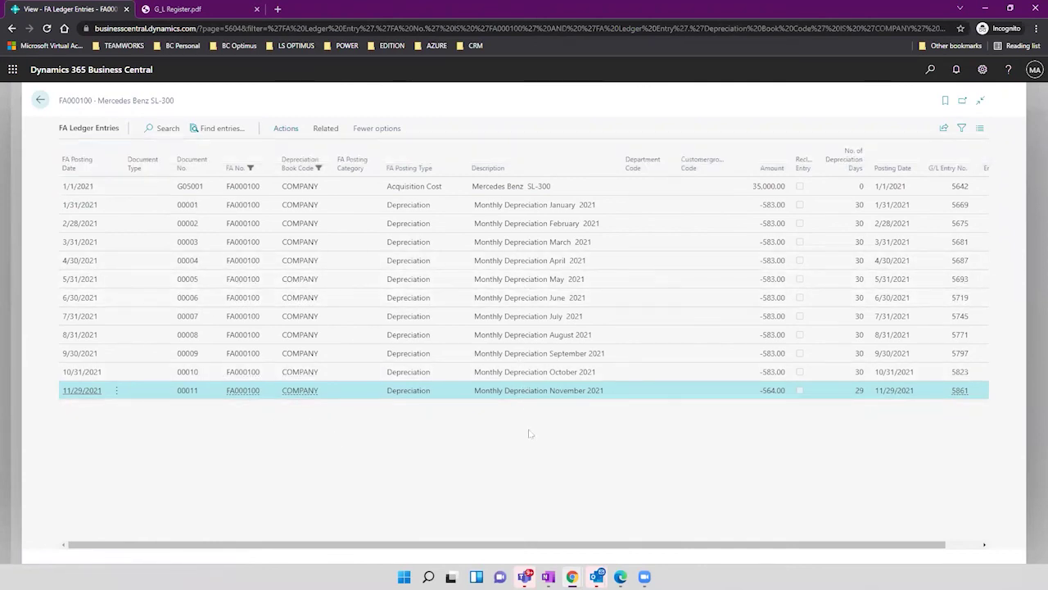
click(321, 130)
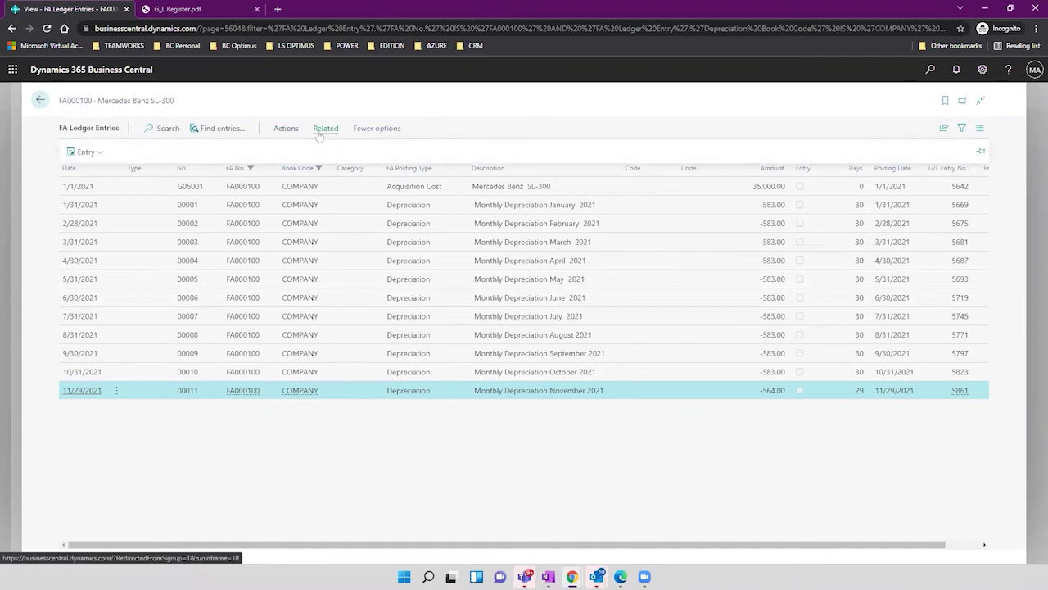
click(40, 100)
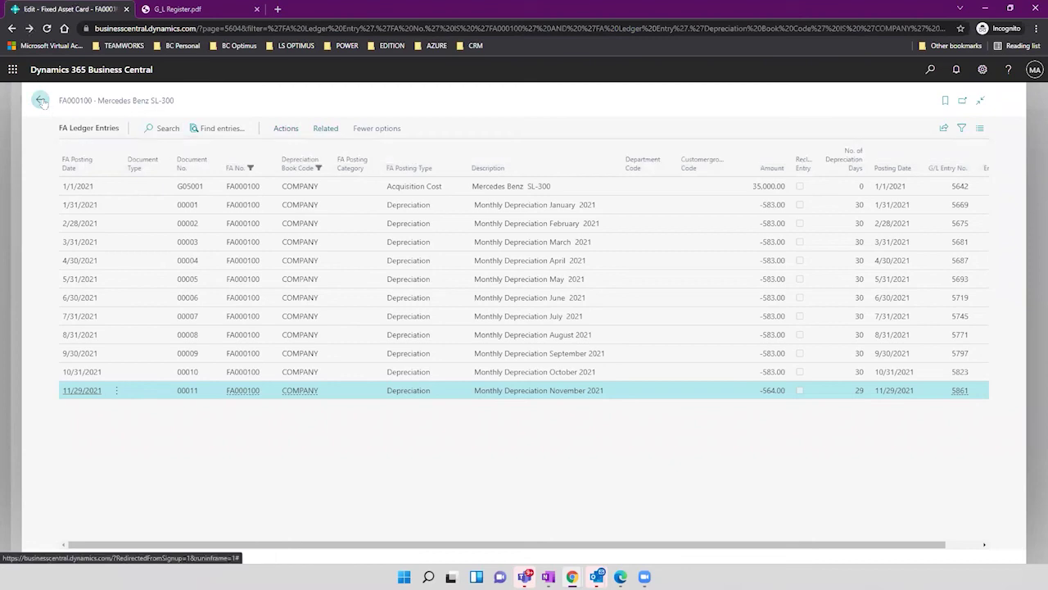
Set up the Fixed Asset Book Value 01 report for the COMPANY book from 1/1/2021 to 12/31/2021, printed per fixed asset.
click(242, 160)
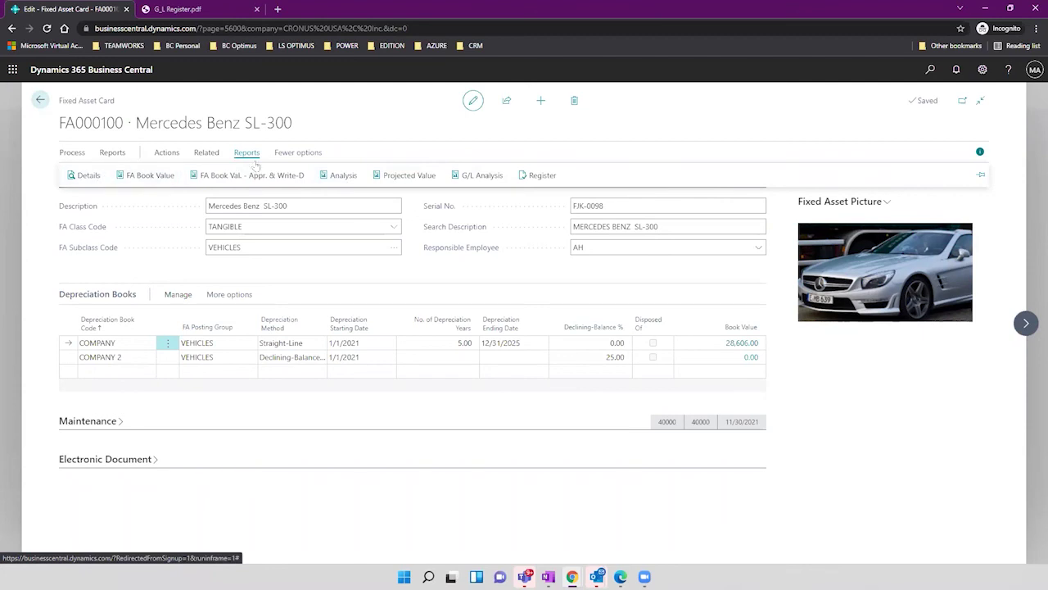
click(170, 177)
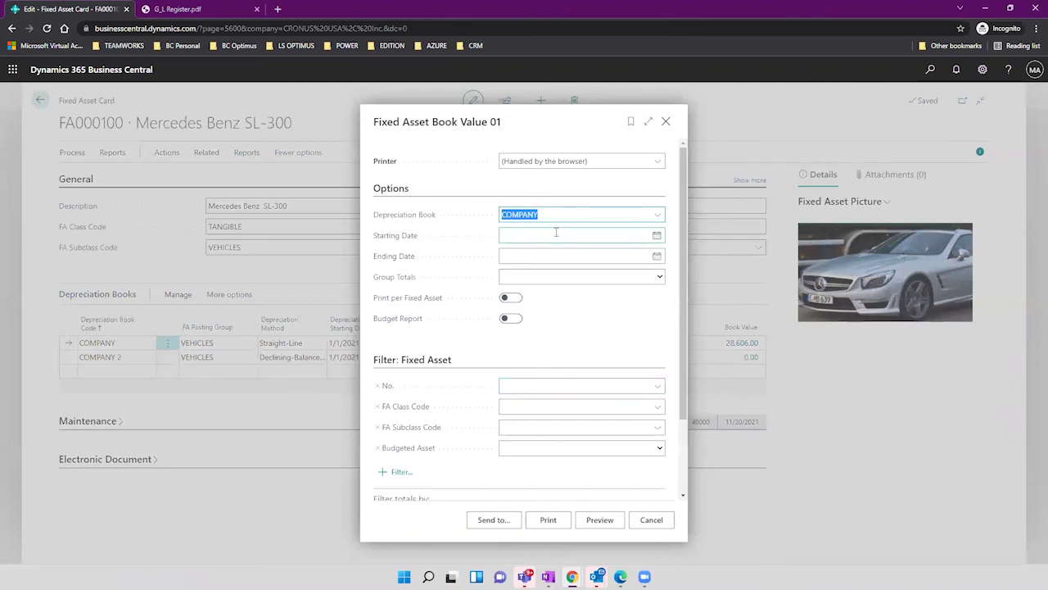
click(555, 234)
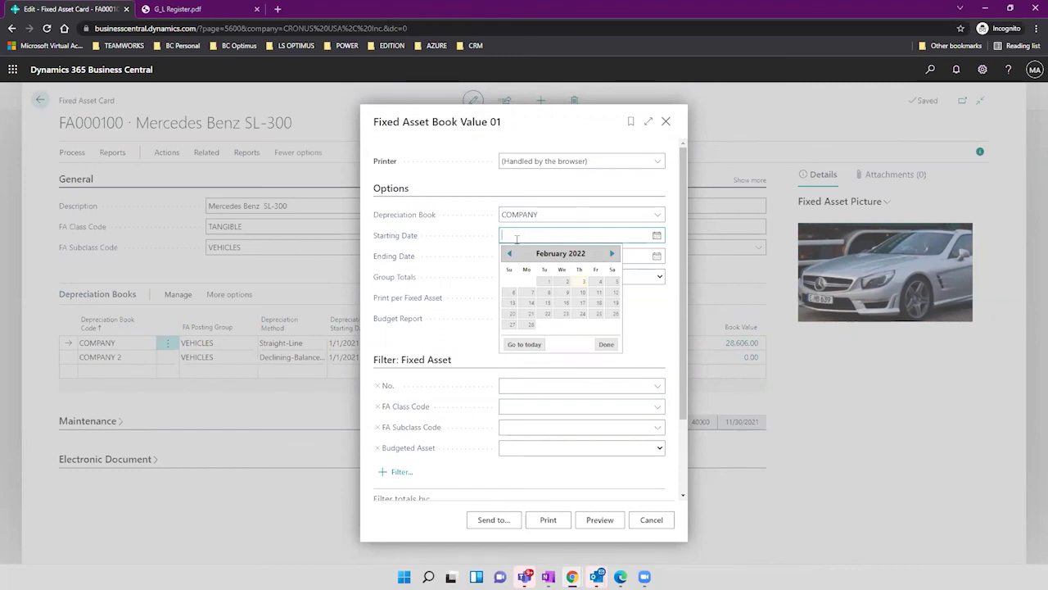
text(0101)
text(21)
key(Tab)
click(537, 258)
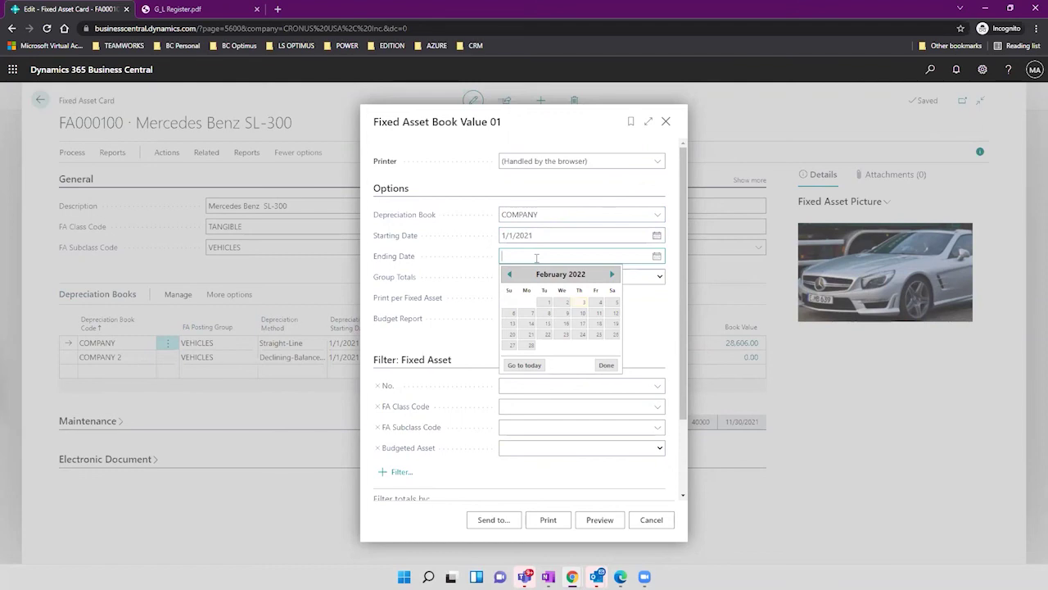
text(12/31/21)
click(670, 313)
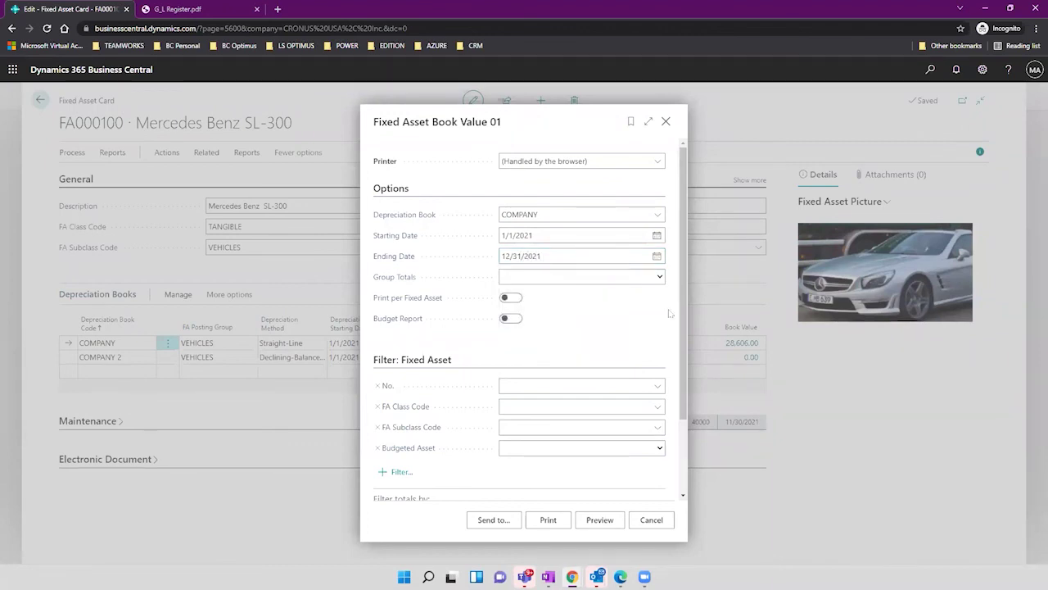
click(513, 297)
Export the report as a PDF document and open it to examine each asset's acquisition cost, depreciation and book value.
click(492, 520)
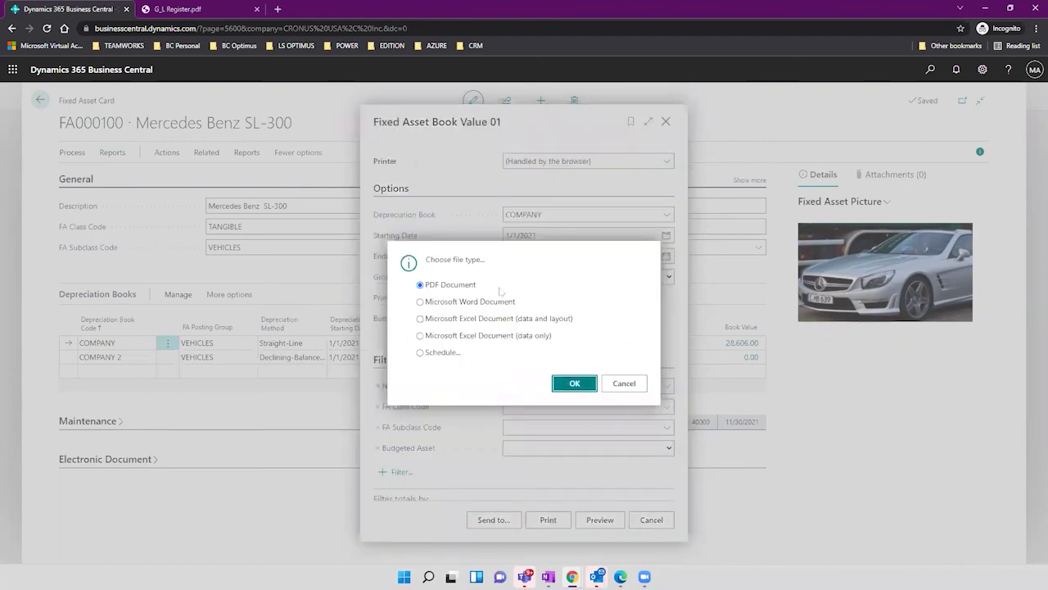
click(569, 383)
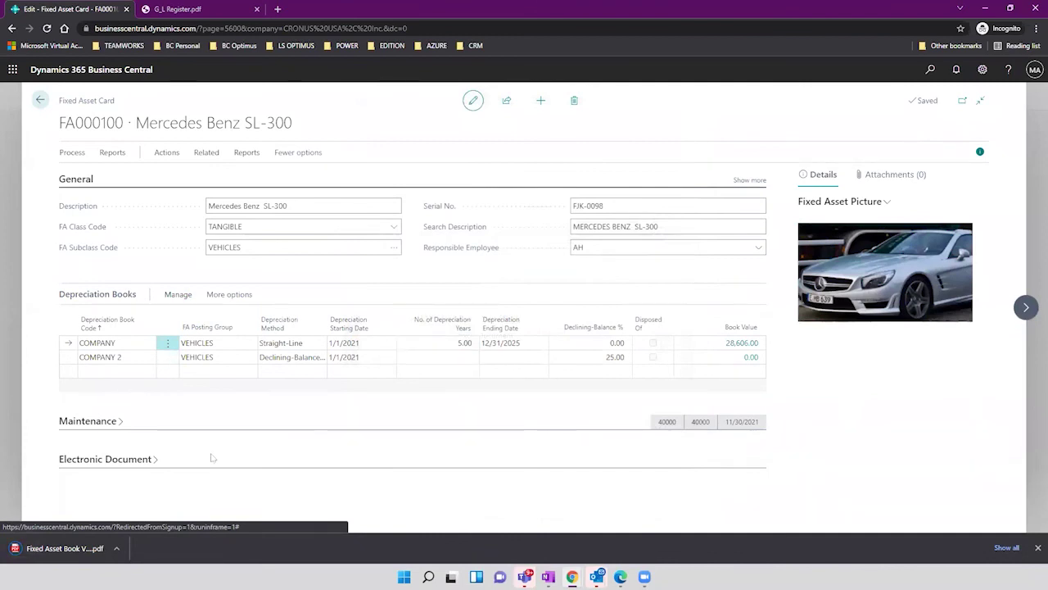
click(80, 548)
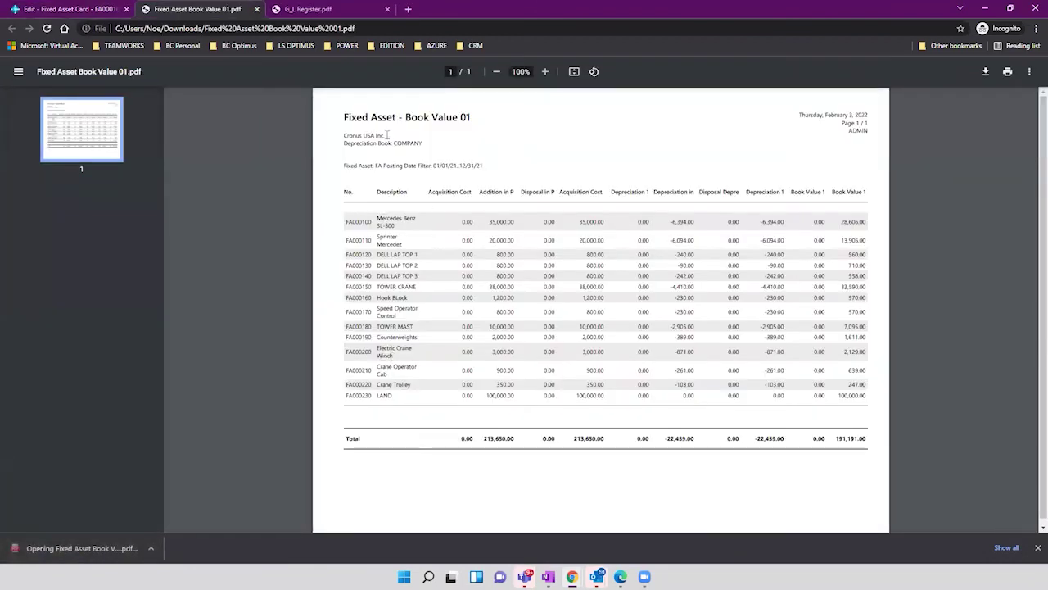
drag(388, 117, 478, 120)
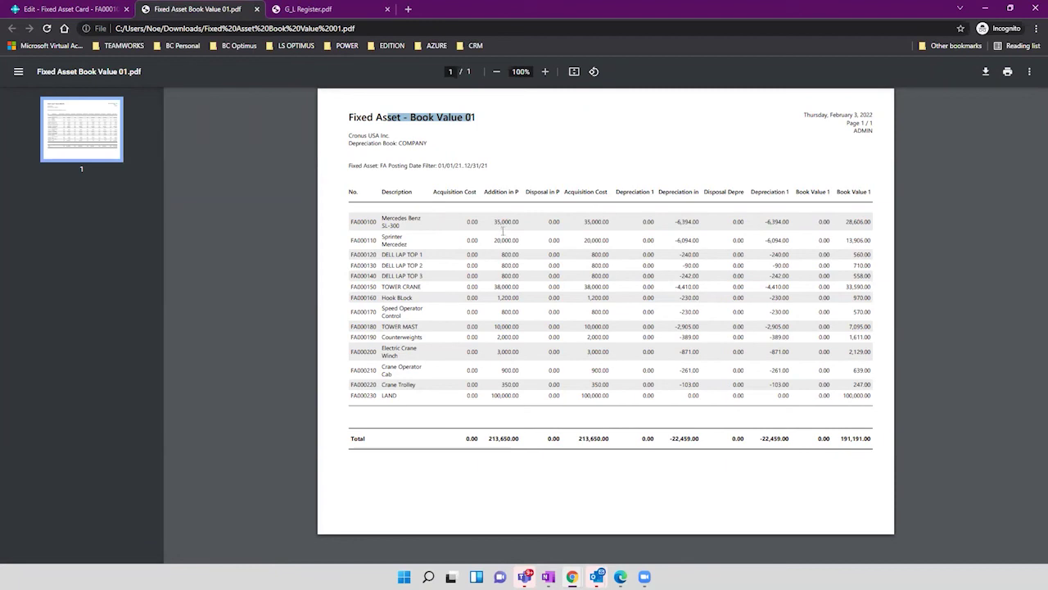
drag(496, 222, 505, 327)
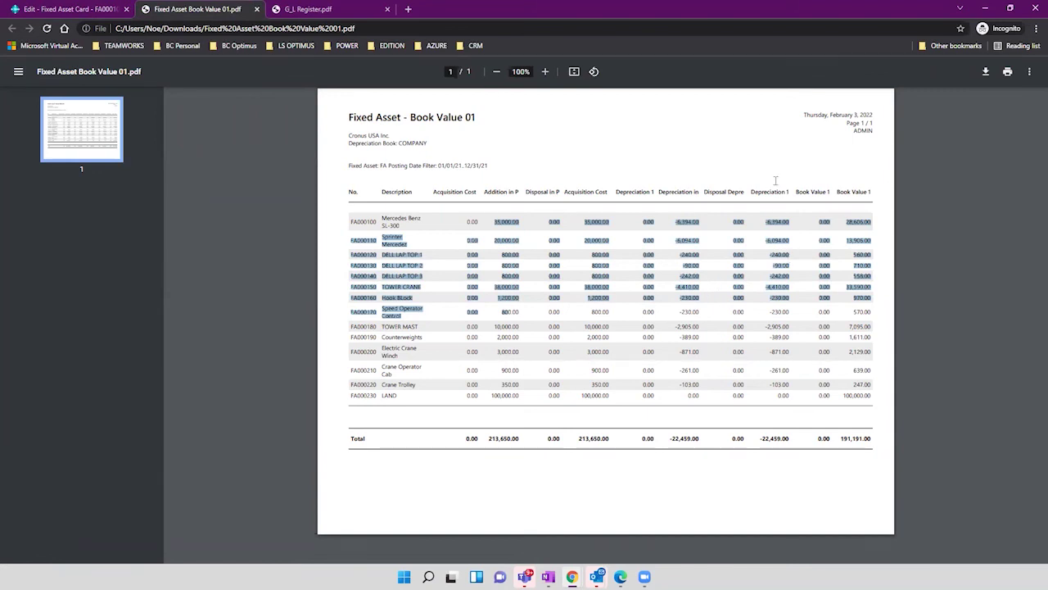
click(775, 172)
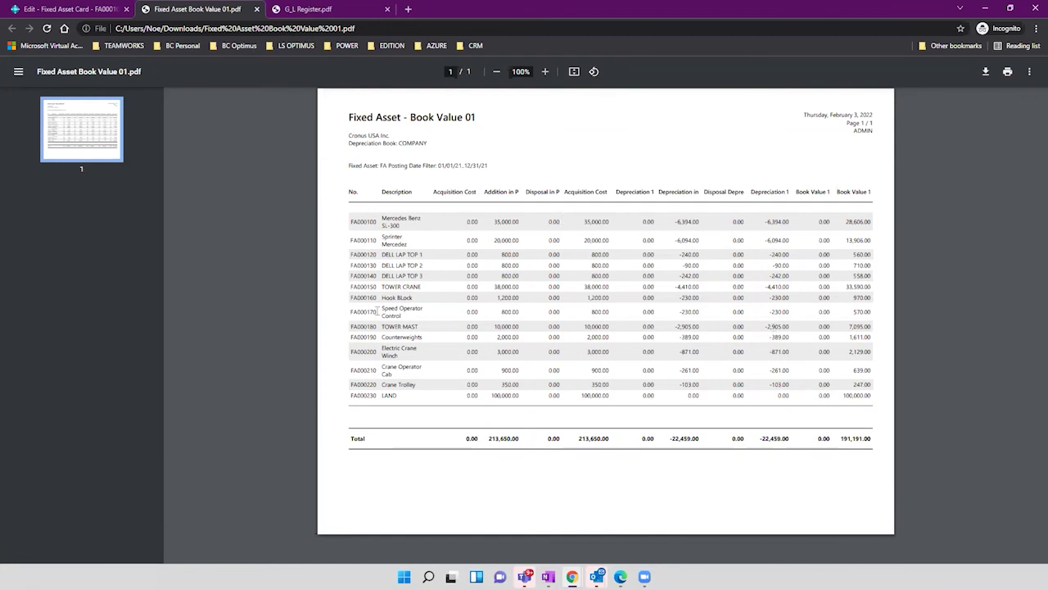
Return to the Fixed Assets list and start Calculate Depreciation with COMPANY 2 as the depreciation book.
click(69, 9)
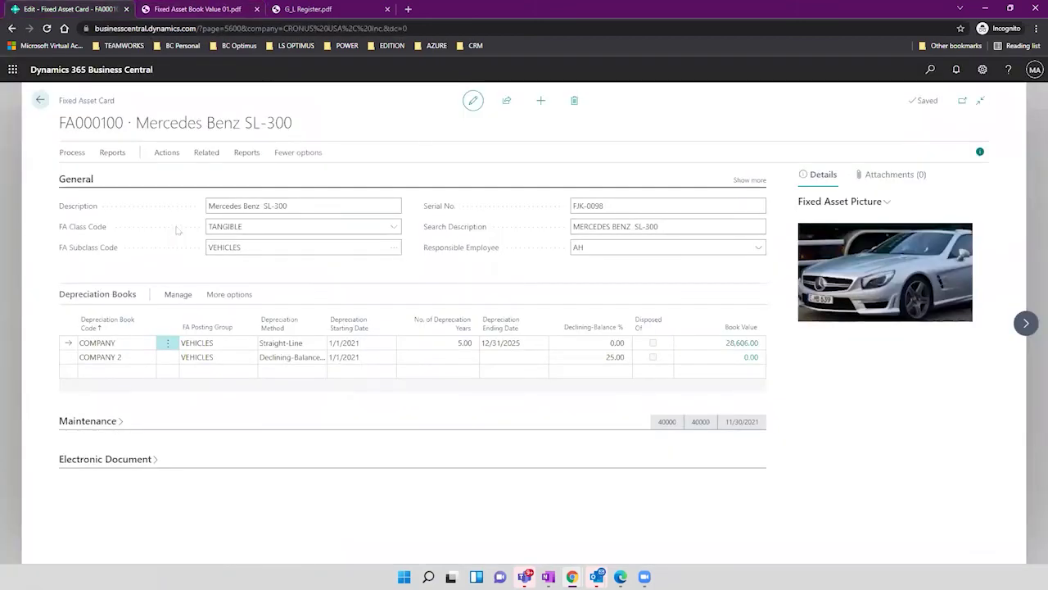
click(41, 99)
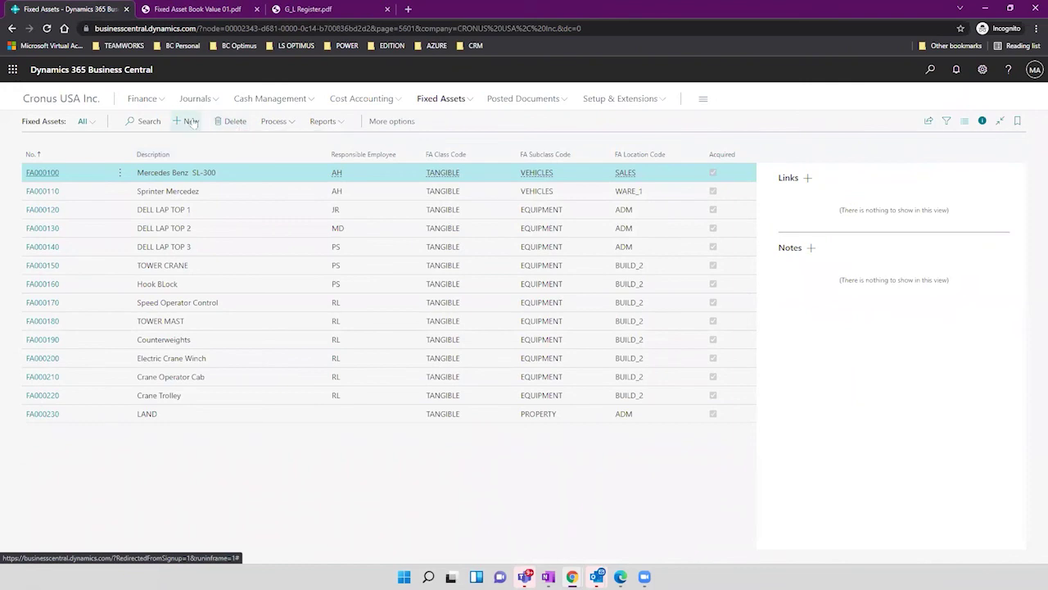
click(275, 122)
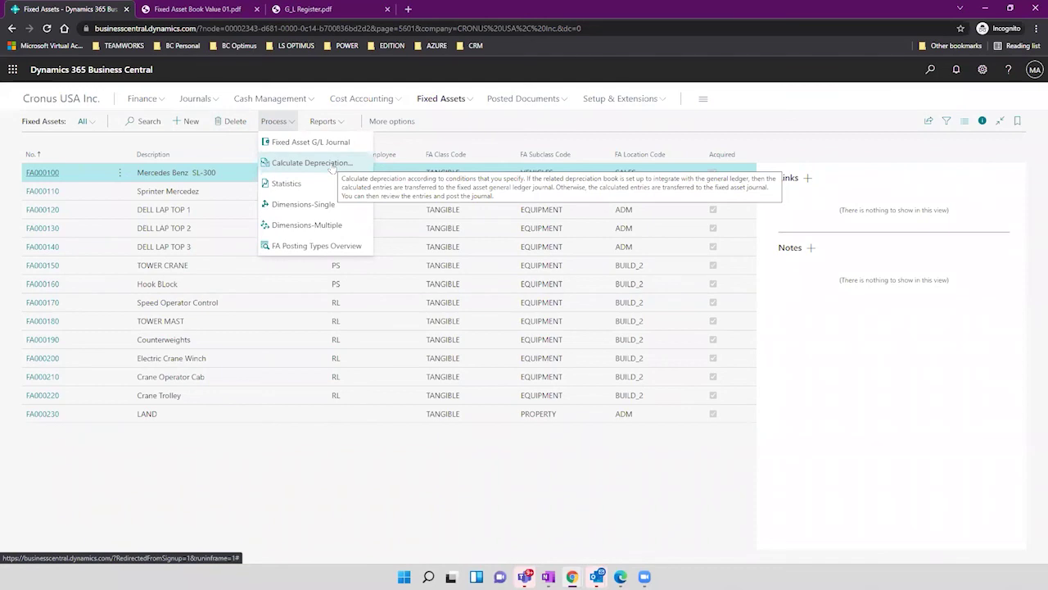
click(300, 163)
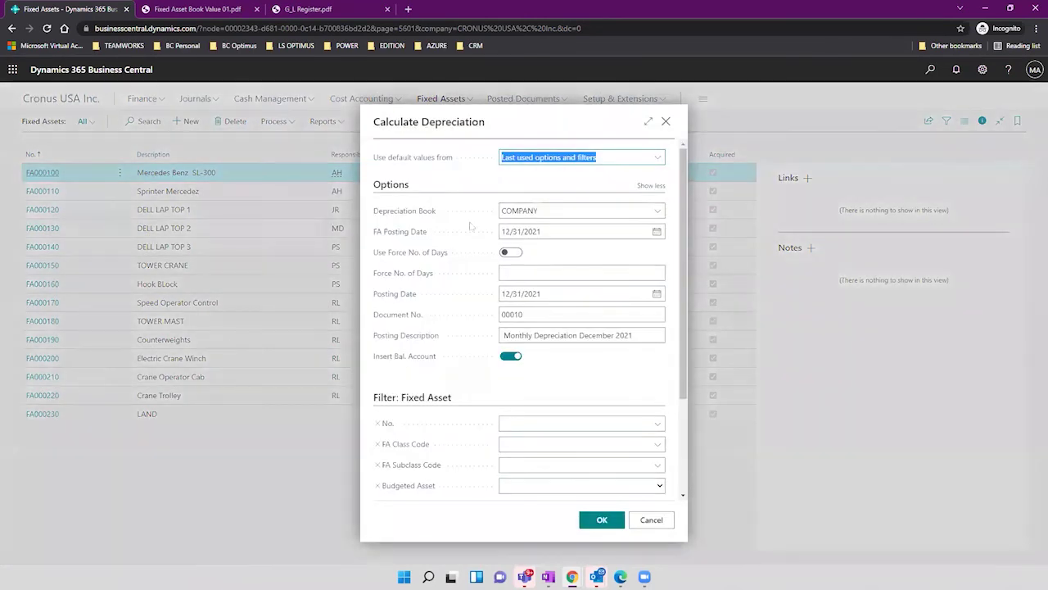
click(655, 215)
click(657, 213)
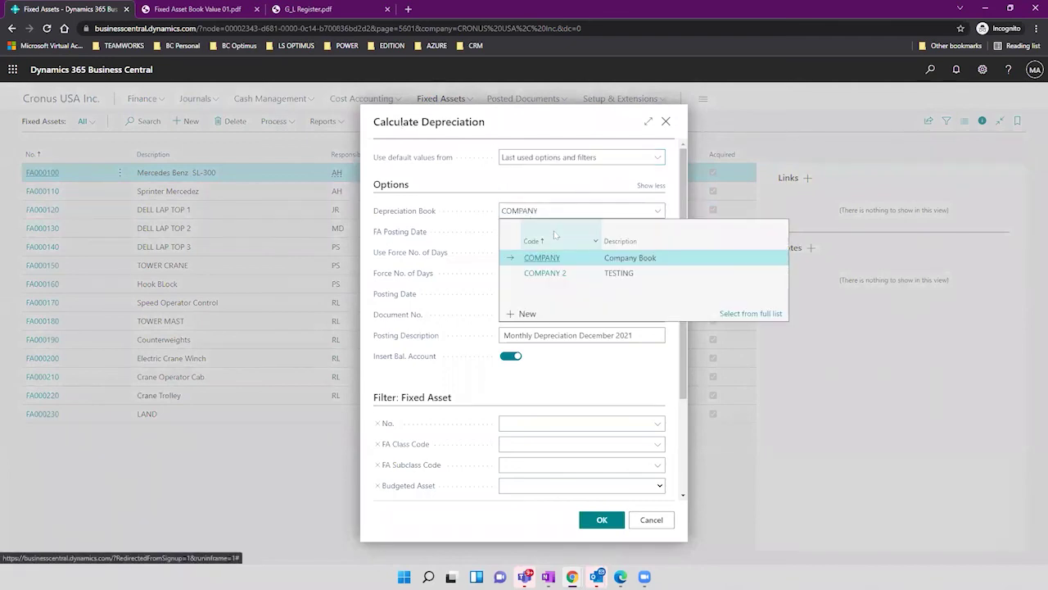
click(584, 277)
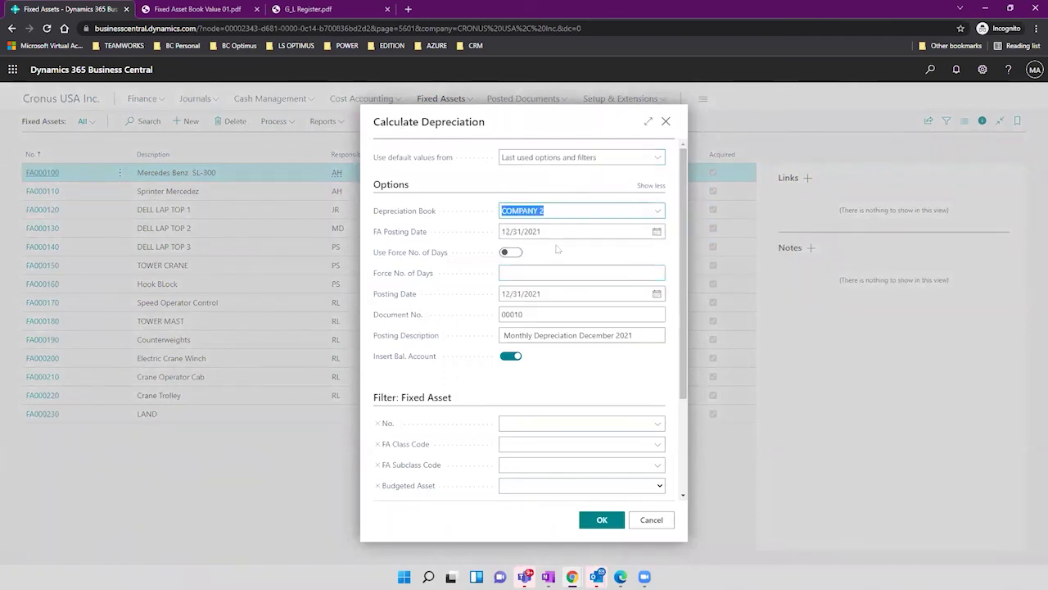
Open the COMPANY 2 depreciation book card for editing from the full list of depreciation books.
click(656, 212)
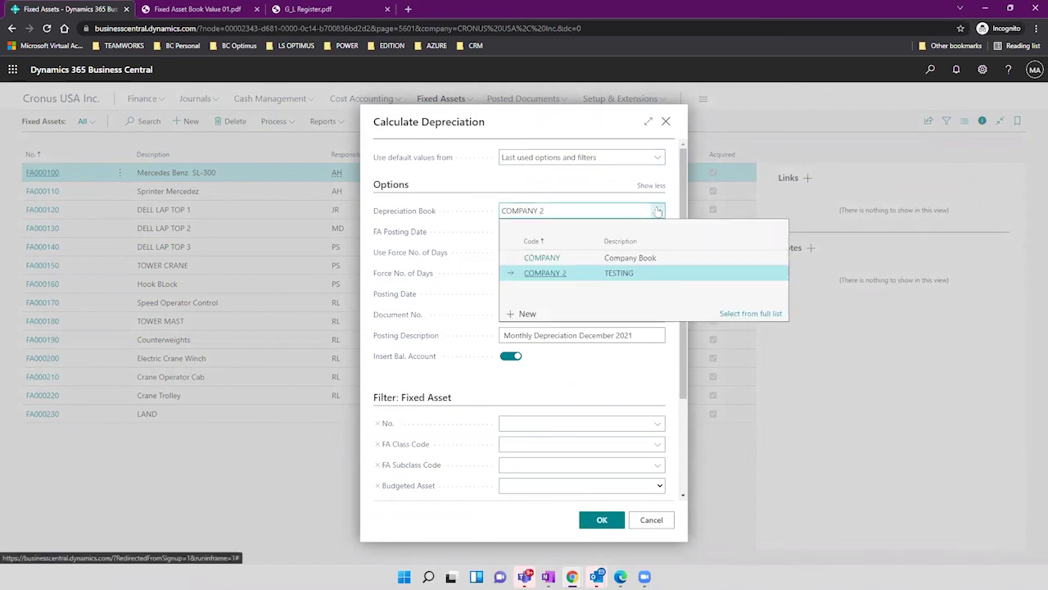
click(726, 318)
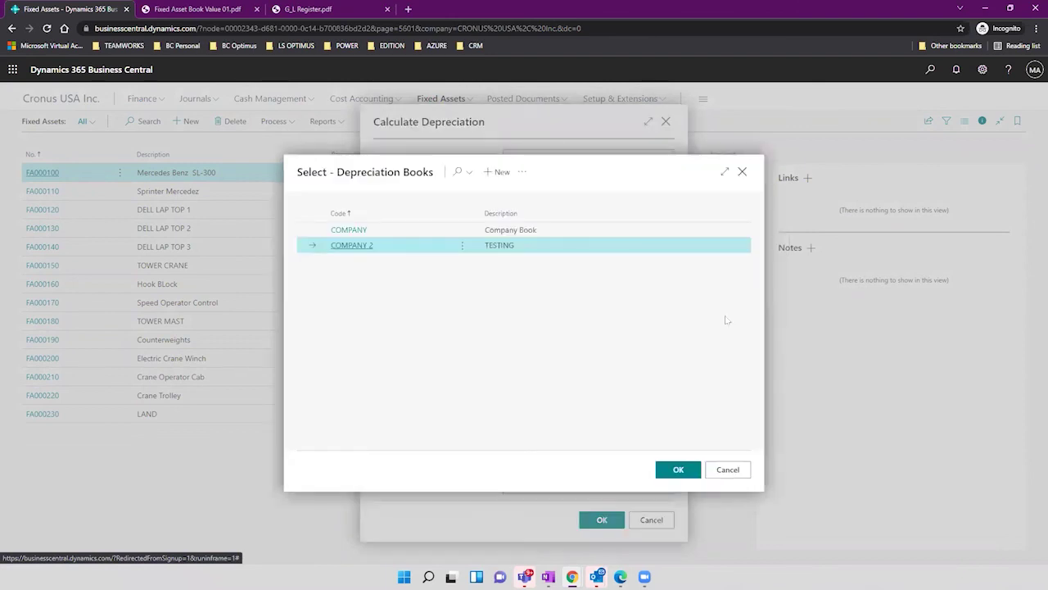
click(524, 174)
mouse_move(569, 194)
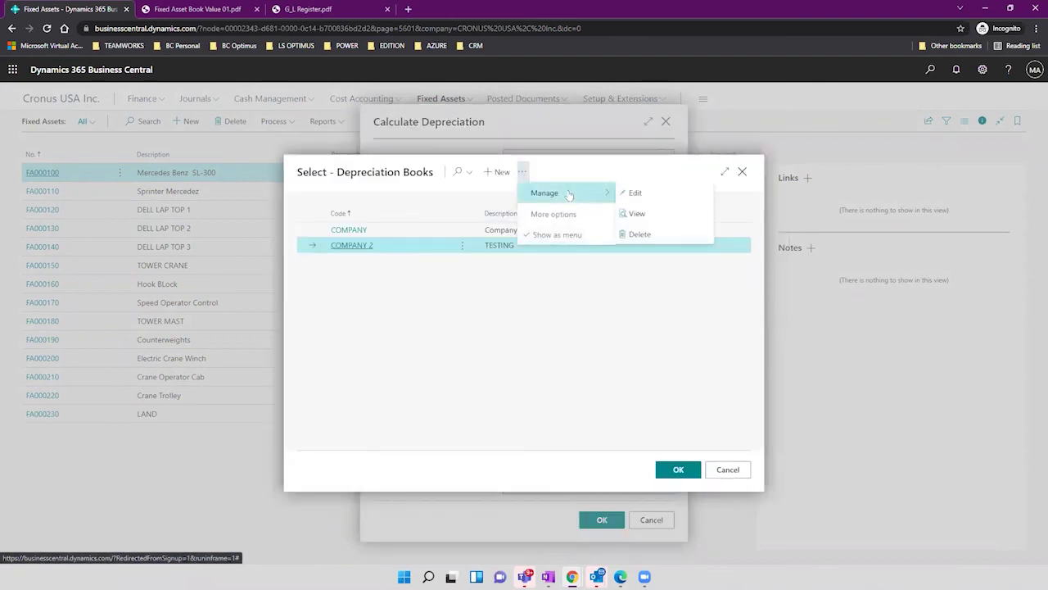
click(635, 192)
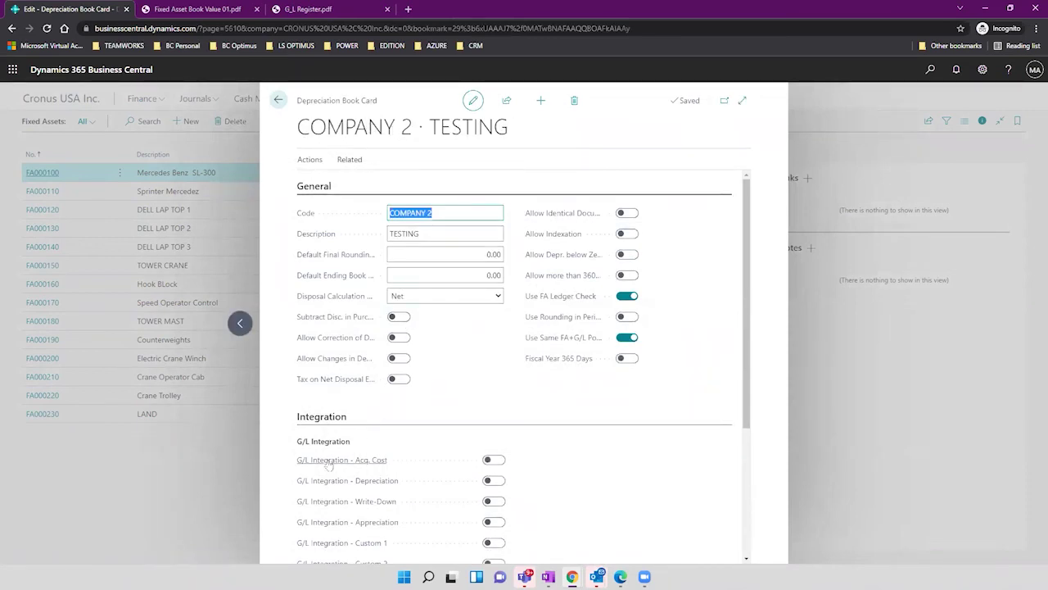
Examine the integration and Fiscal Year 365 Days options of the COMPANY 2 depreciation book and return to the Calculate Depreciation request.
mouse_move(330, 463)
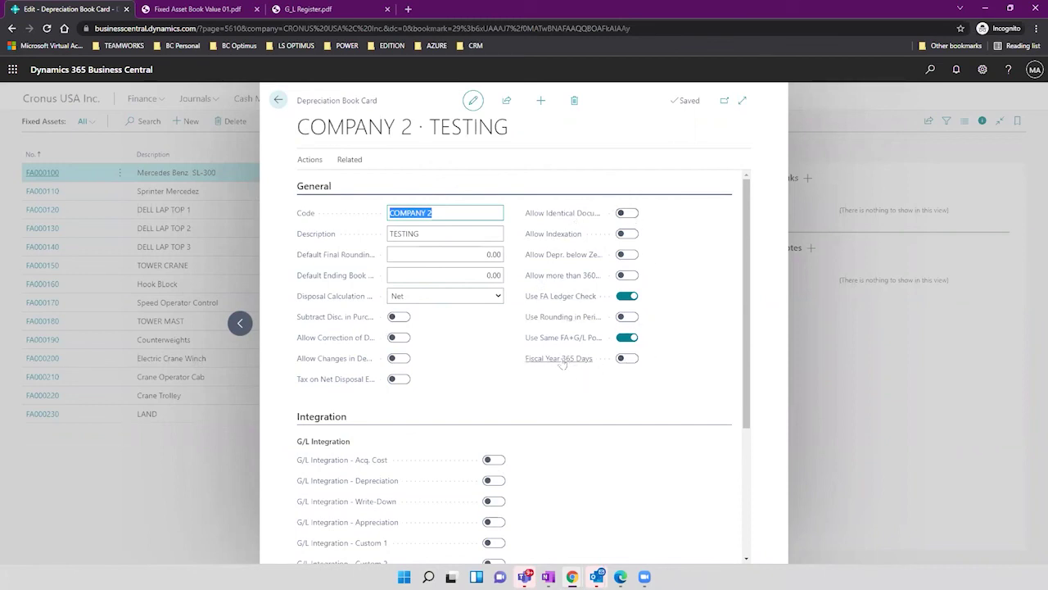
click(626, 362)
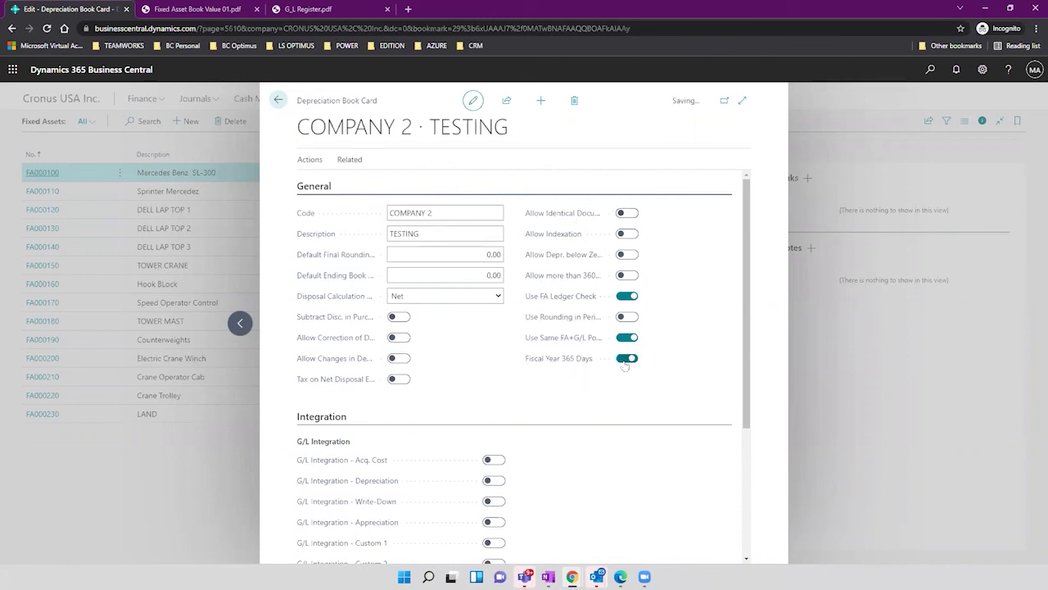
click(625, 362)
mouse_move(565, 283)
mouse_move(577, 258)
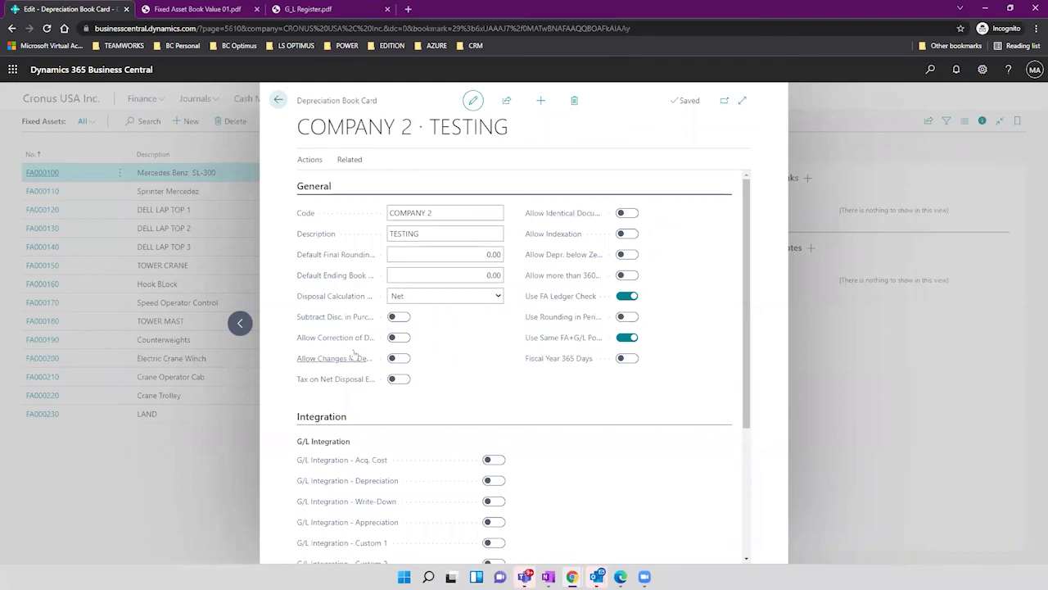
mouse_move(354, 353)
click(278, 102)
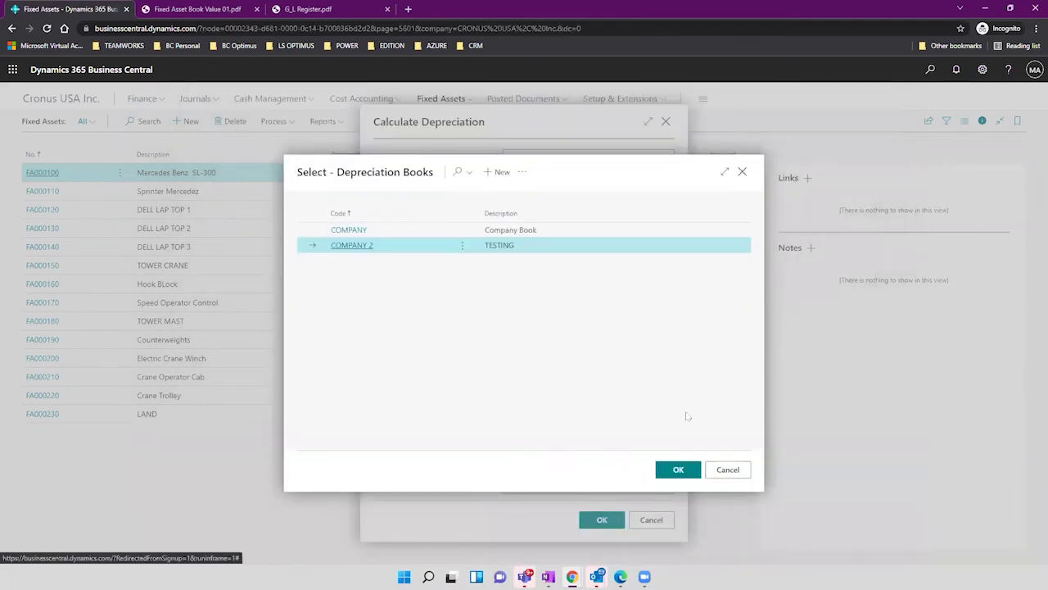
click(731, 469)
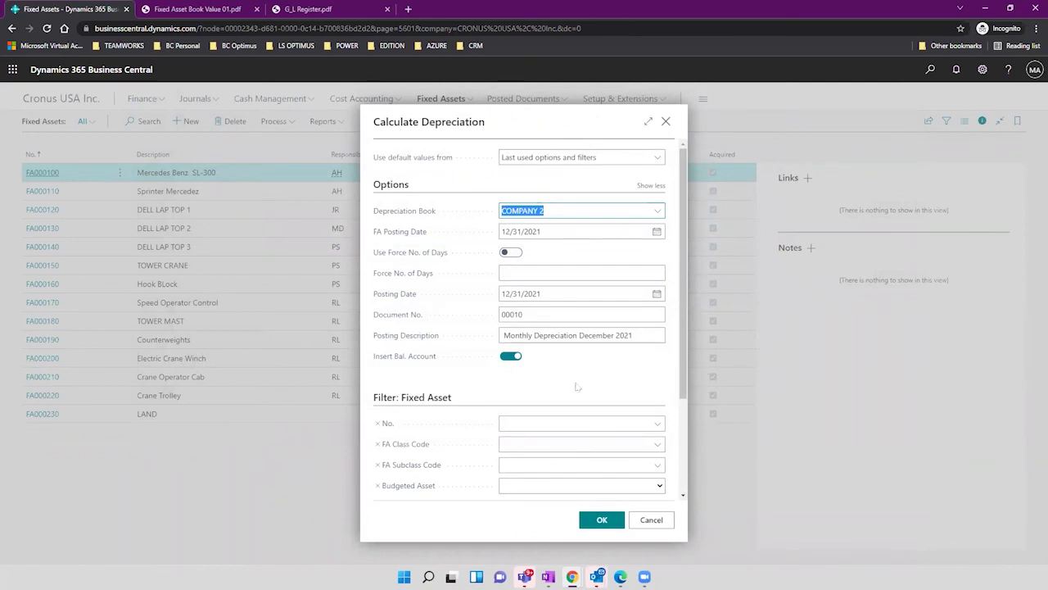
Set the document number of the depreciation calculation to 00043.
click(557, 314)
click(557, 315)
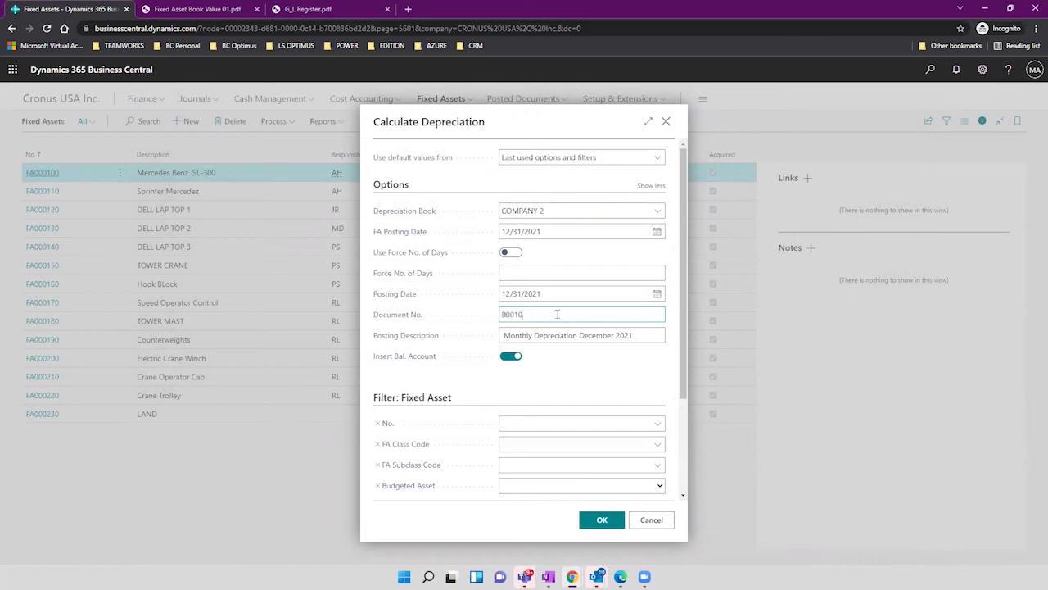
key(BackSpace)
key(BackSpace)
text(43)
Remove the month from the posting description so that it reads Monthly Depreciation 2021.
click(616, 335)
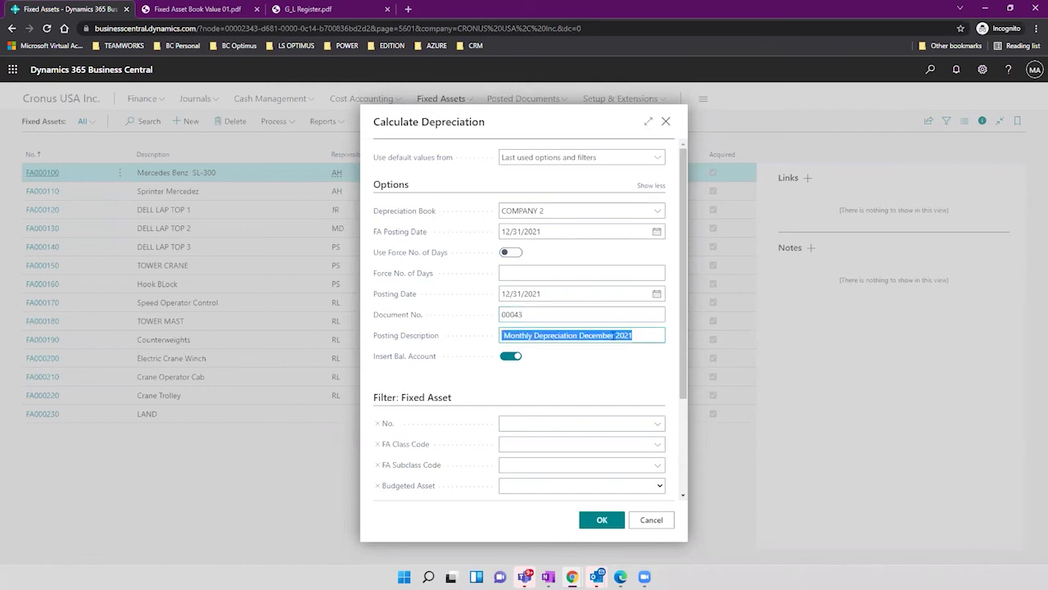
click(615, 335)
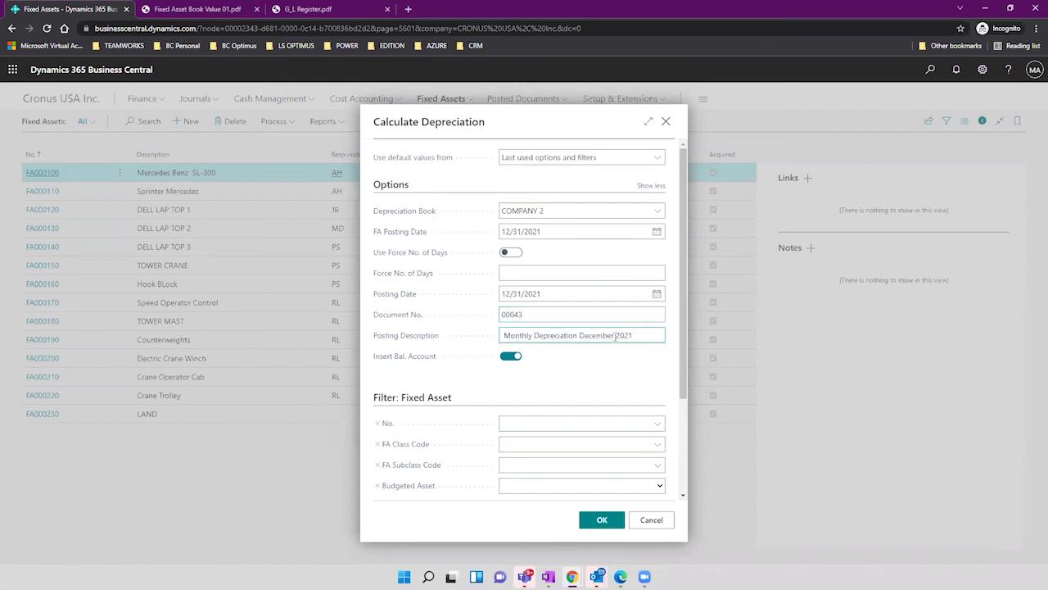
key(BackSpace)
key(BackSpace)
key(BackSpace)
key(BackSpace)
key(BackSpace)
key(BackSpace)
key(BackSpace)
key(BackSpace)
click(595, 387)
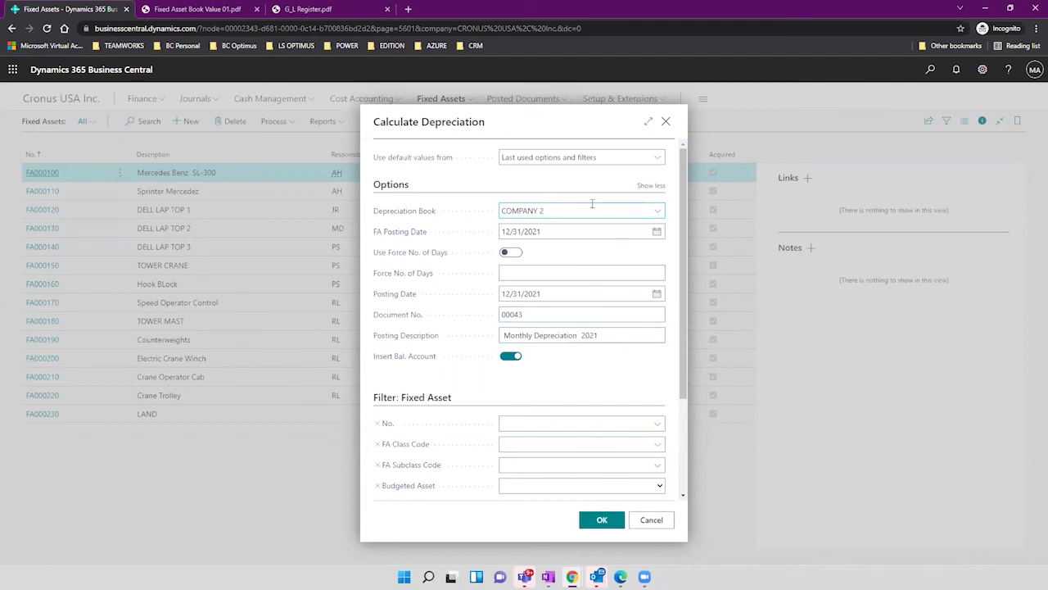
Run the depreciation calculation for the COMPANY 2 book at 12/31/2021 and acknowledge the completion message.
drag(682, 368, 681, 438)
scroll(452, 239, up, 3)
click(597, 523)
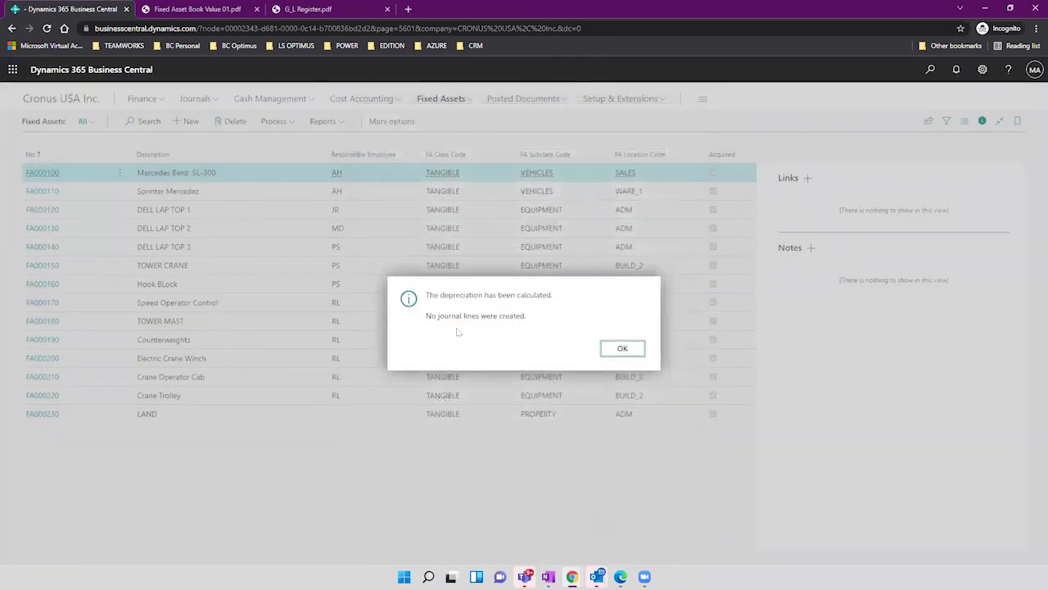
click(622, 348)
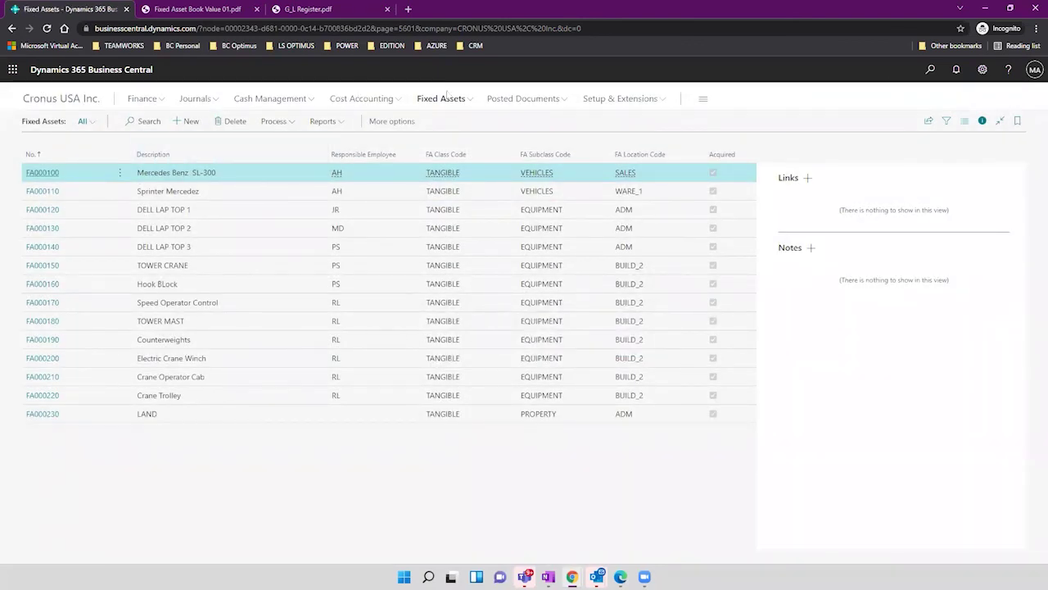
Check the DEFAULT batch of the Fixed Assets Journals for depreciation lines in full-width view.
click(458, 100)
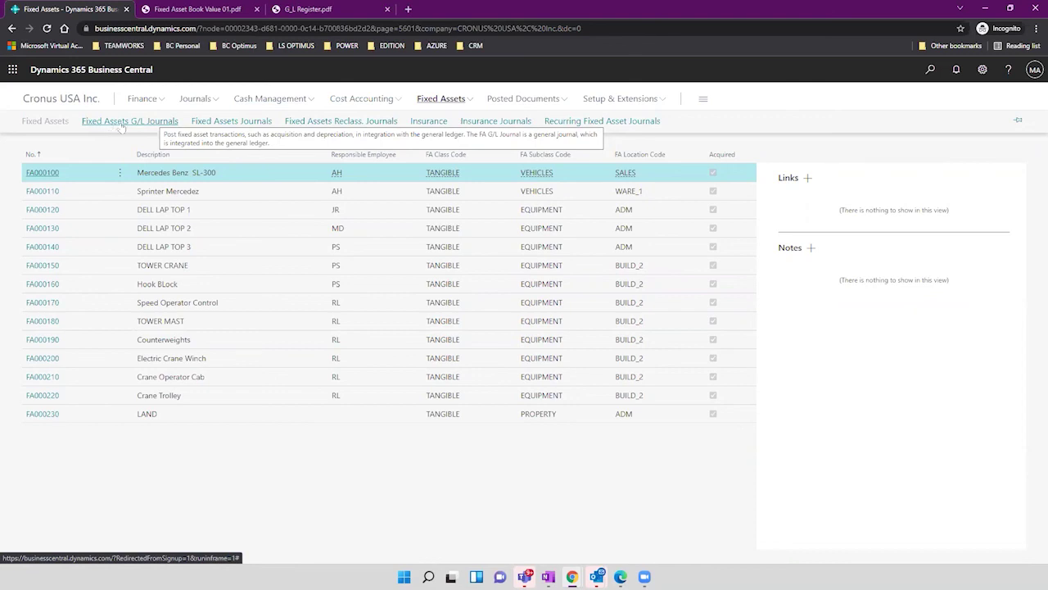
click(221, 122)
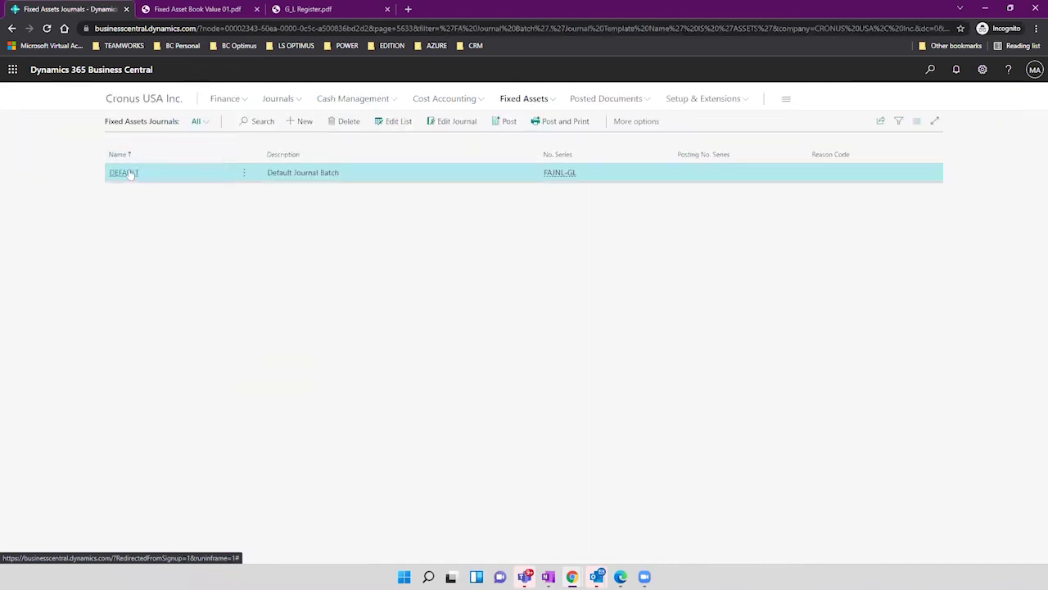
click(131, 173)
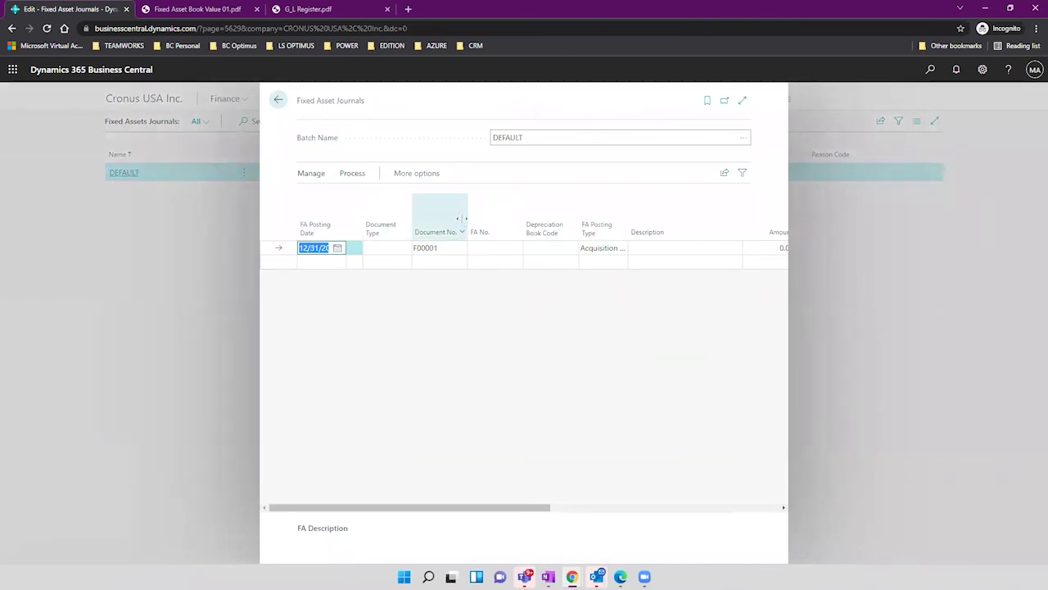
click(742, 100)
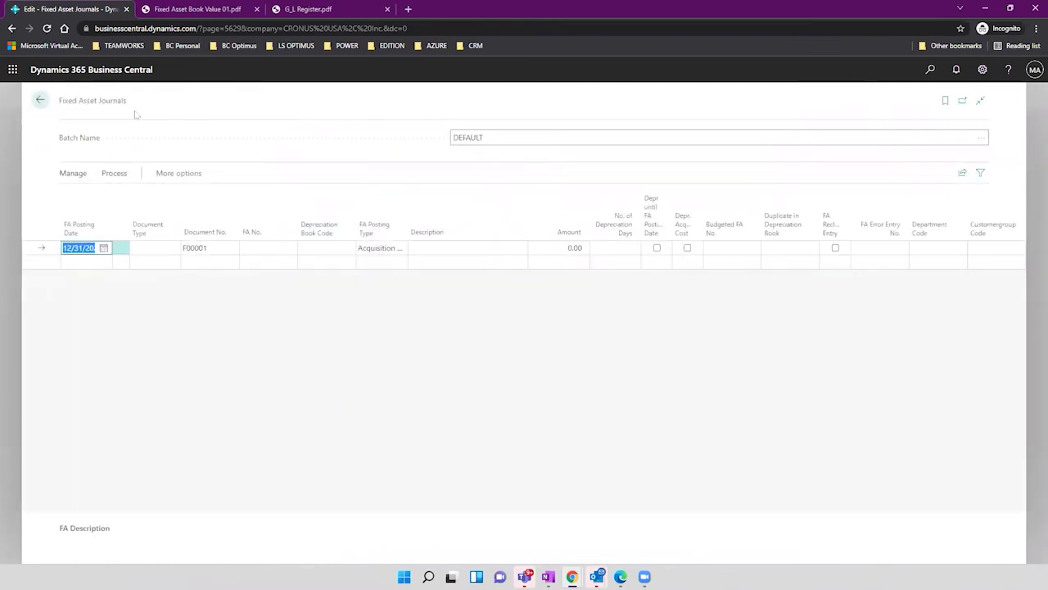
click(39, 101)
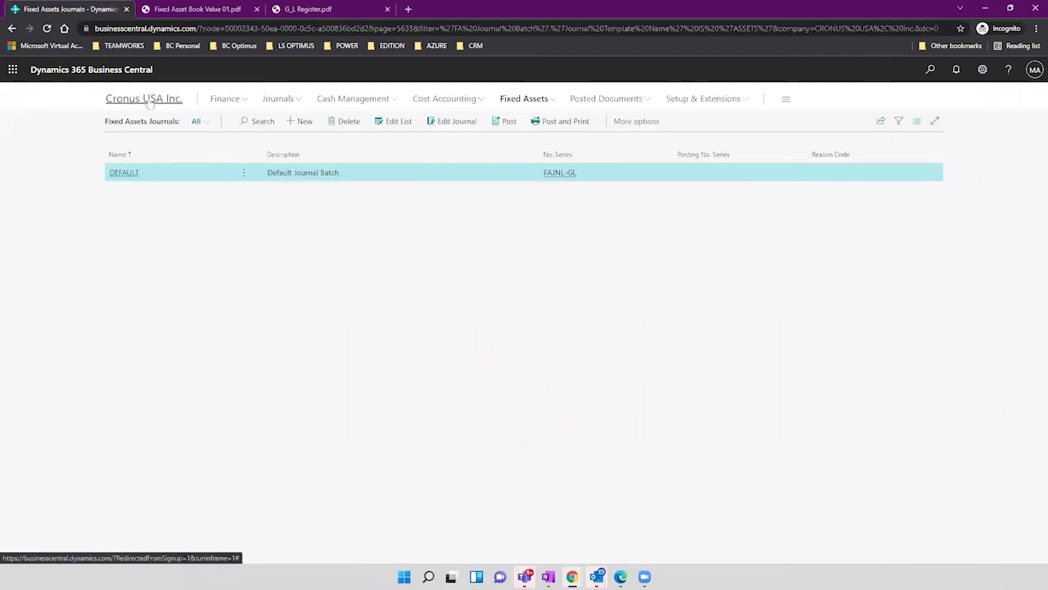
Return to the Fixed Assets list and decline deleting the Mercedes Benz SL-300 asset.
click(507, 100)
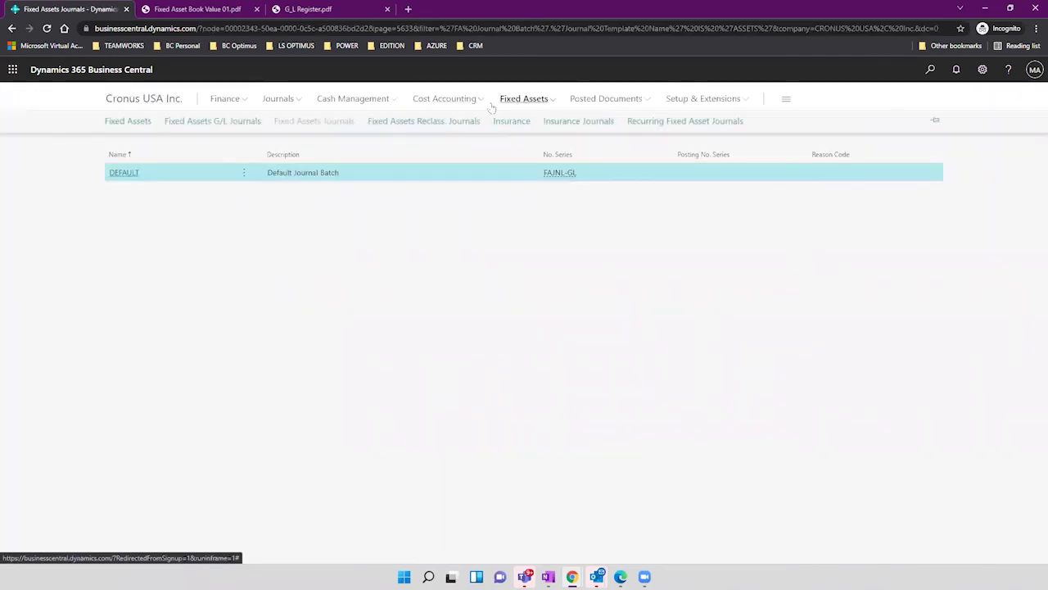
click(145, 121)
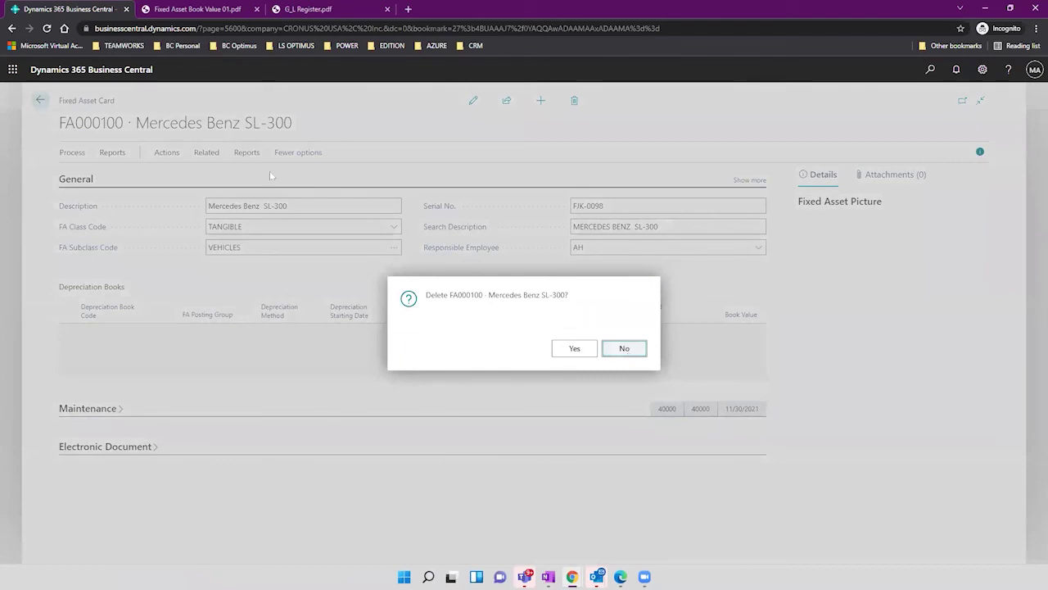
click(625, 348)
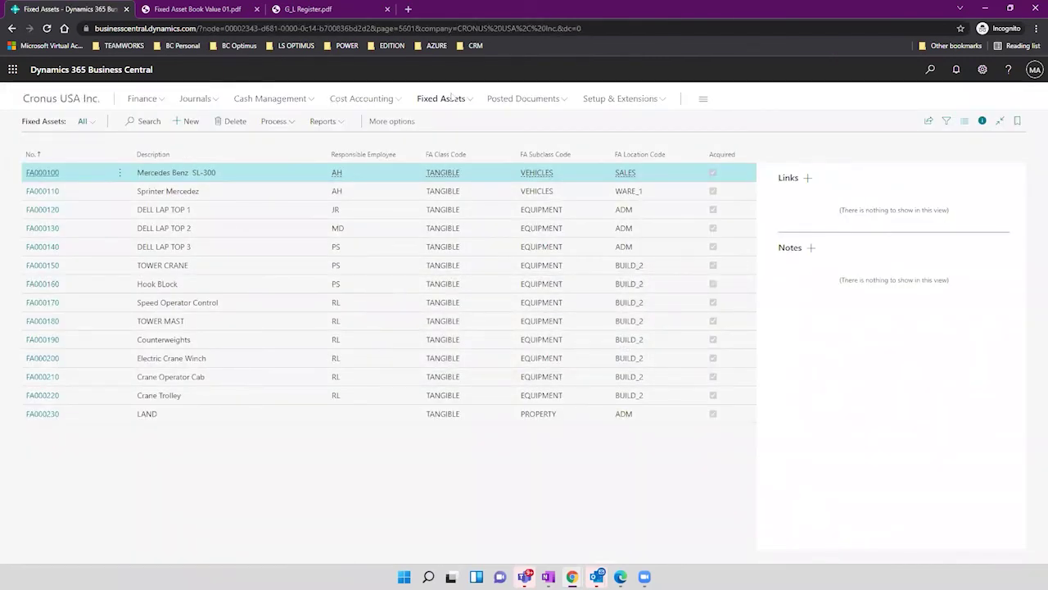
Check the DEFAULT batch of the Fixed Assets Reclass. Journals for lines.
click(451, 97)
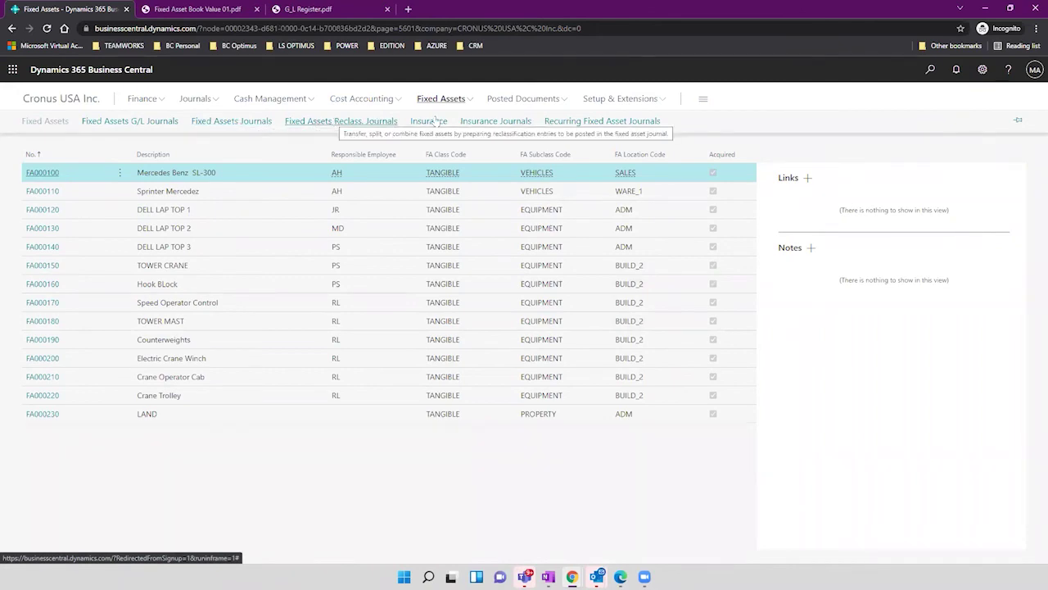
click(368, 121)
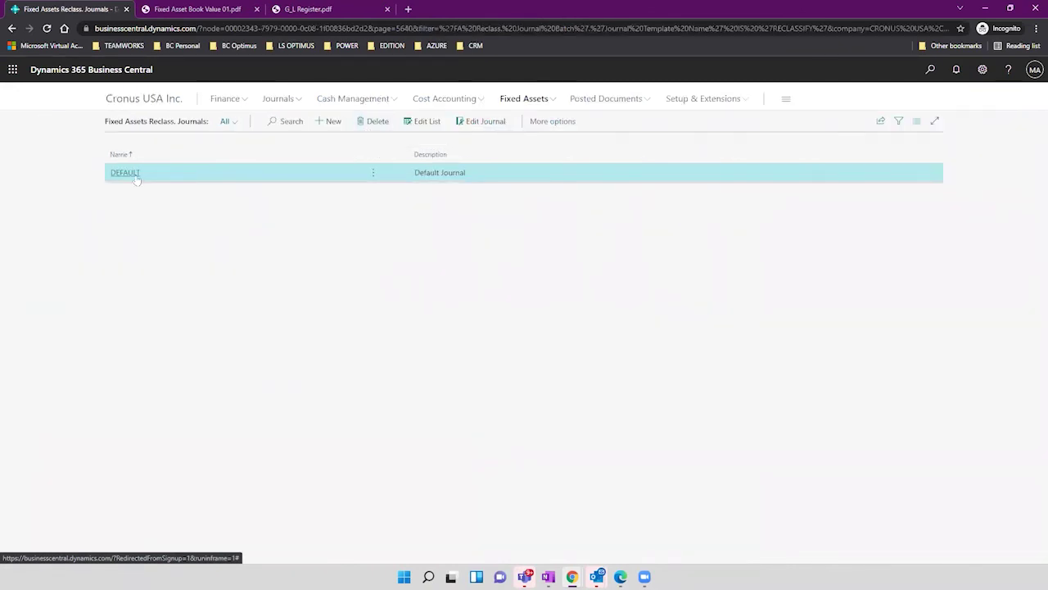
click(134, 175)
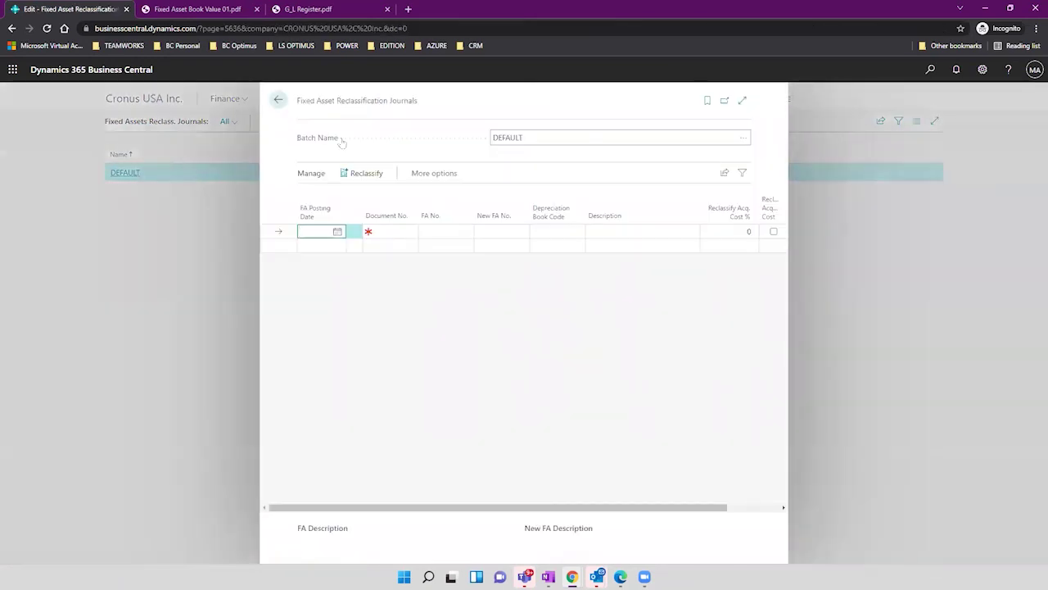
click(278, 100)
Check the DEFAULT batch of the Fixed Assets G/L Journals for depreciation lines.
click(141, 100)
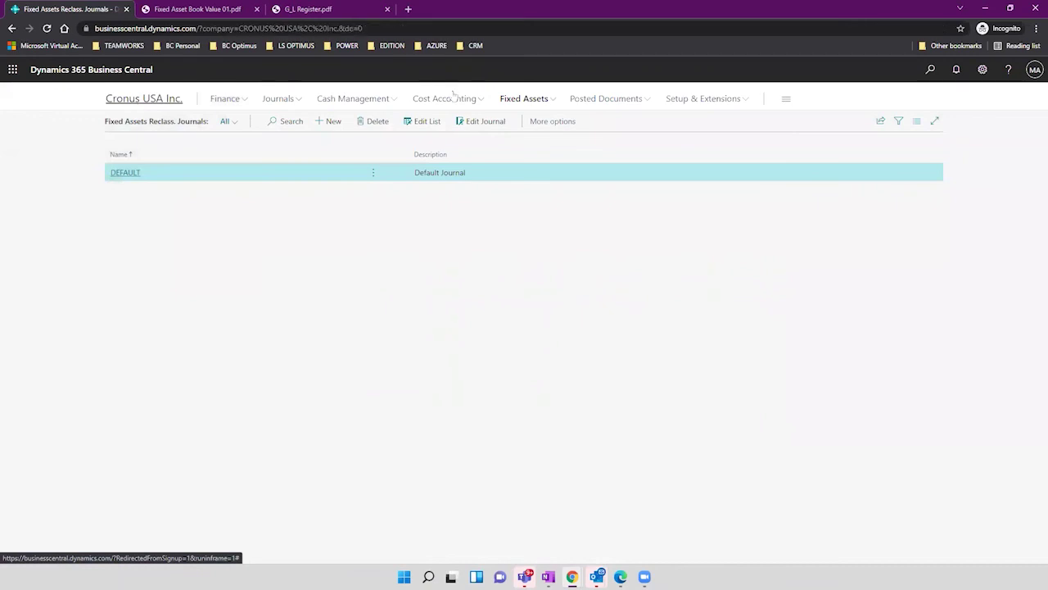
click(541, 102)
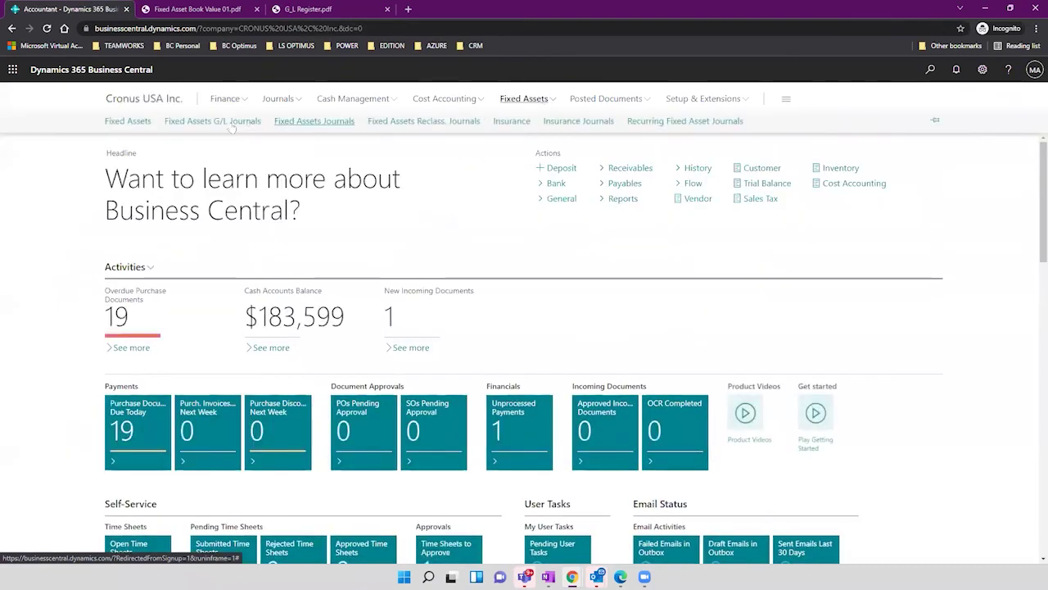
click(210, 121)
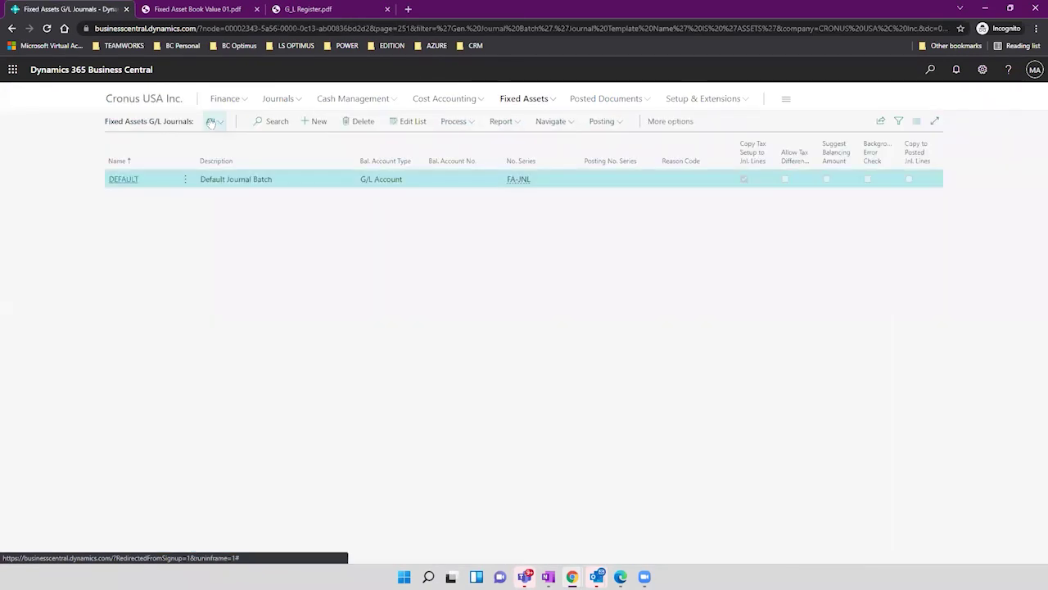
click(121, 183)
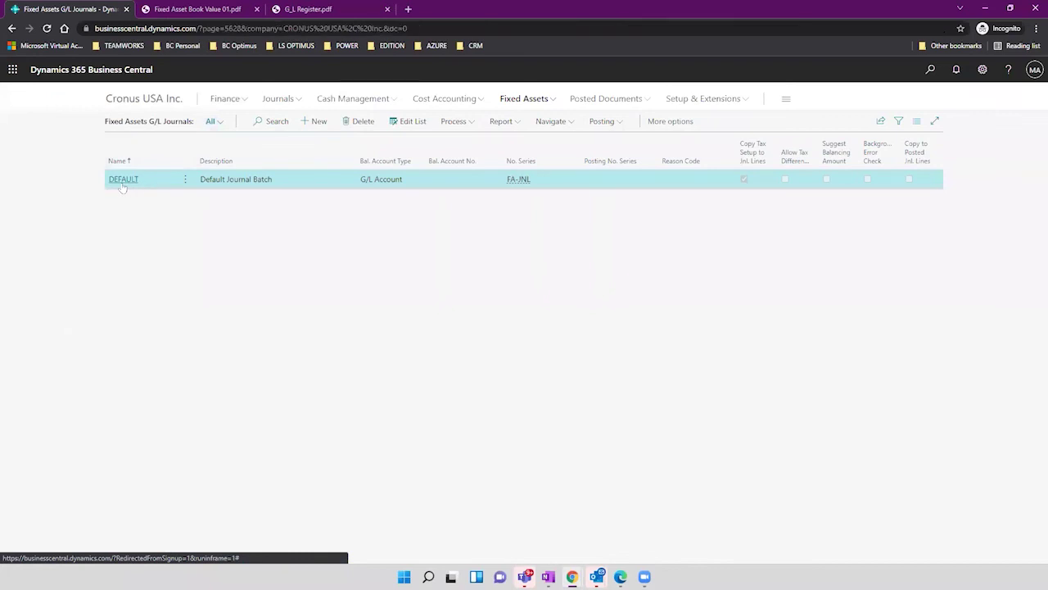
click(39, 99)
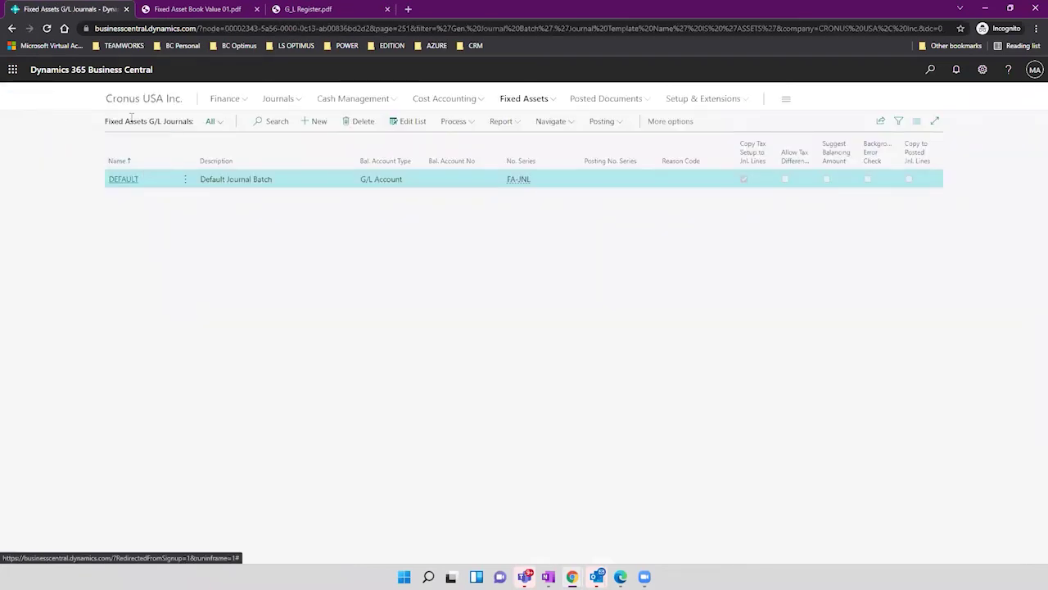
click(121, 179)
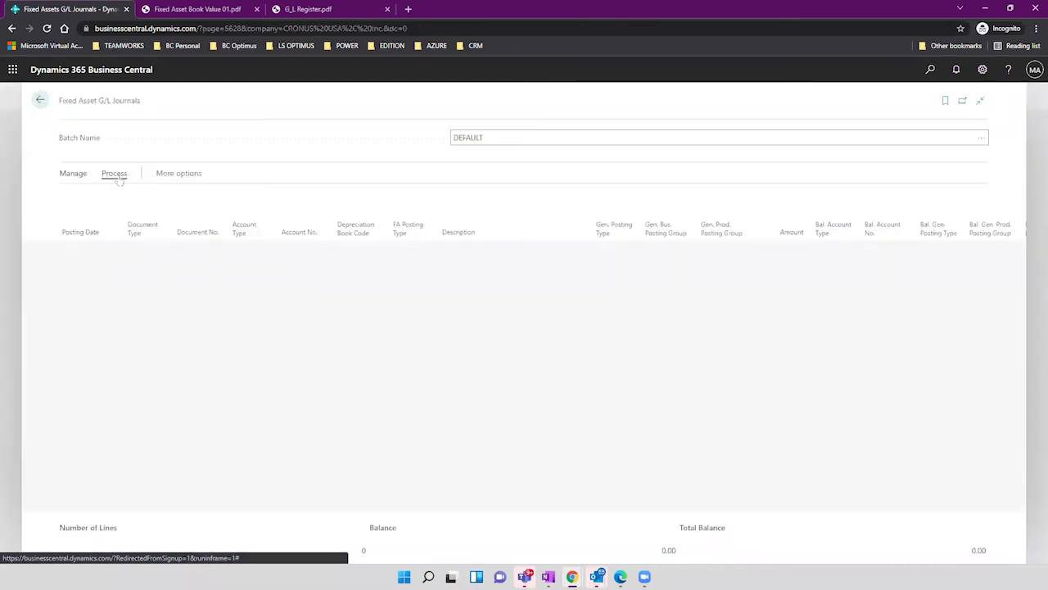
click(40, 100)
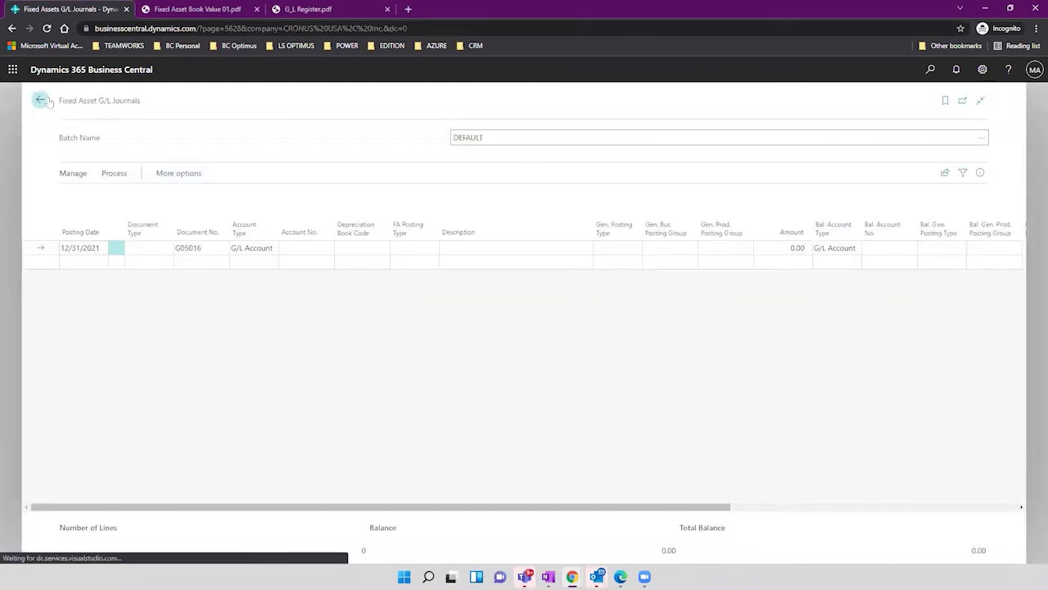
Check the Mercedes Benz SL-300 asset's FA ledger entries for the COMPANY 2 book and return to the Fixed Assets list.
click(130, 95)
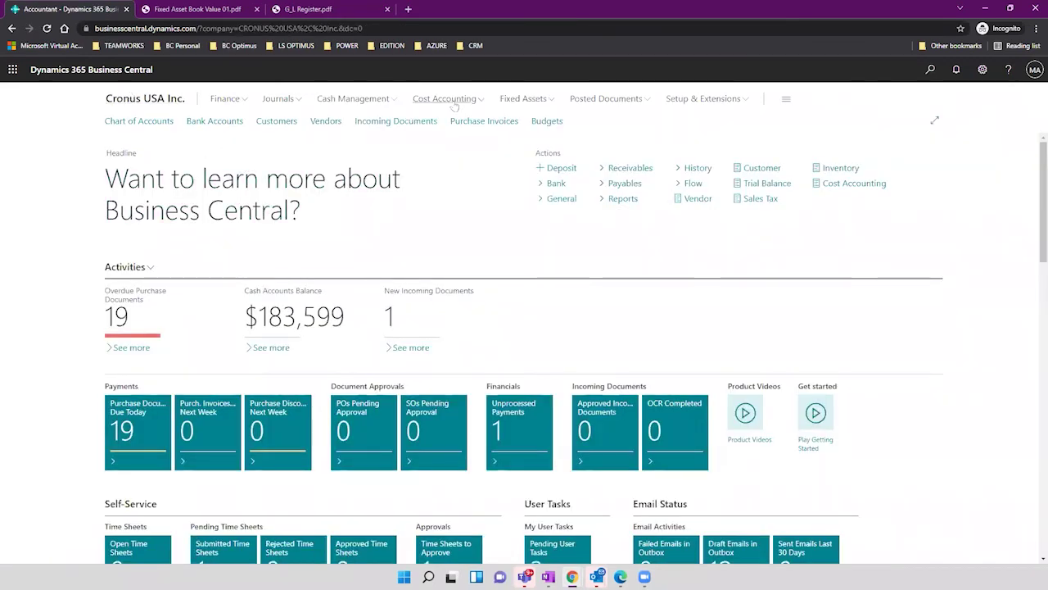
click(515, 98)
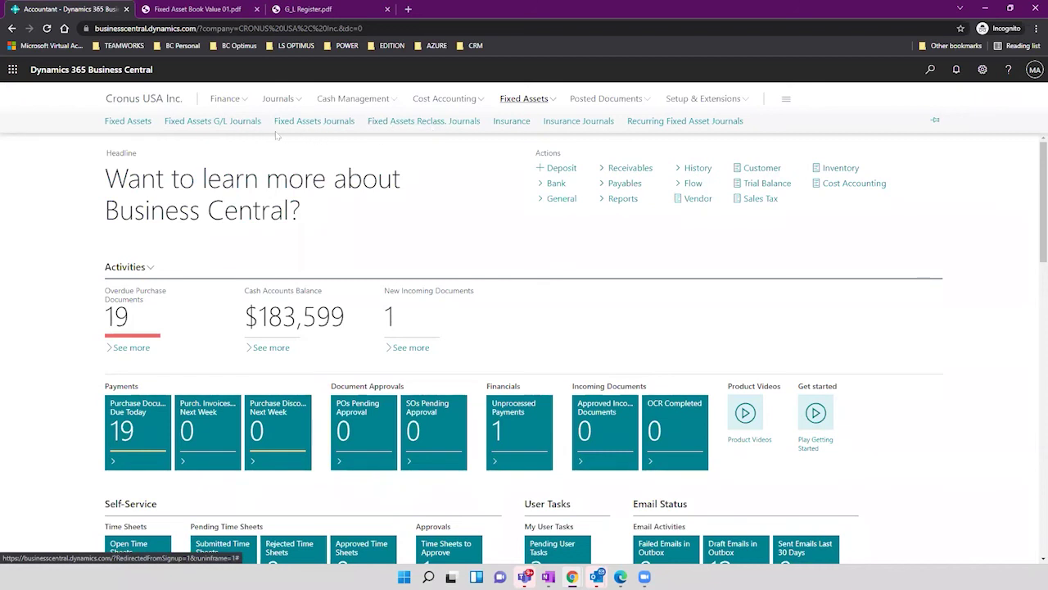
click(129, 121)
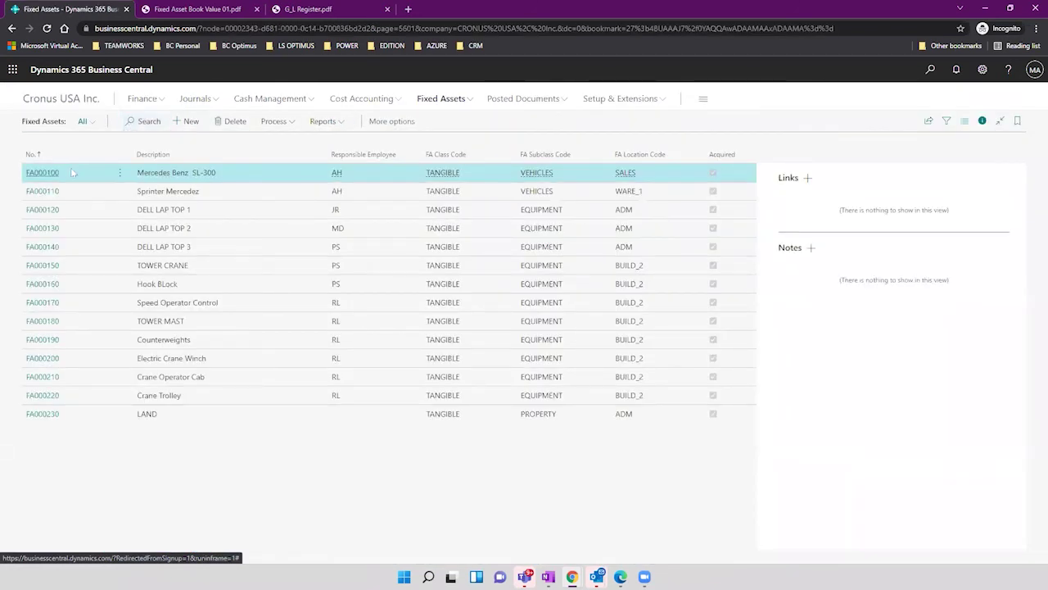
click(44, 173)
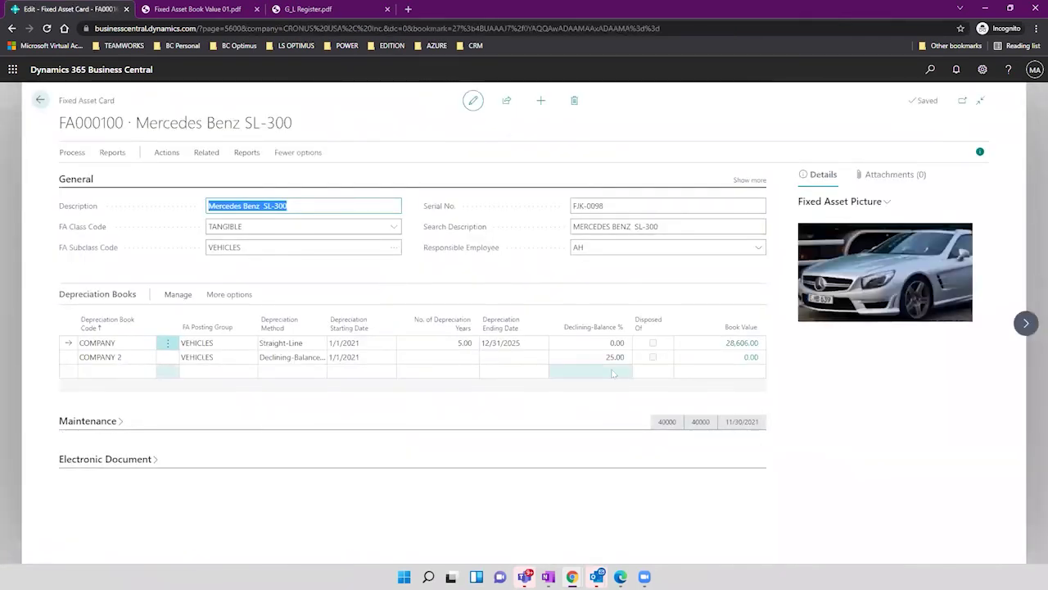
click(748, 358)
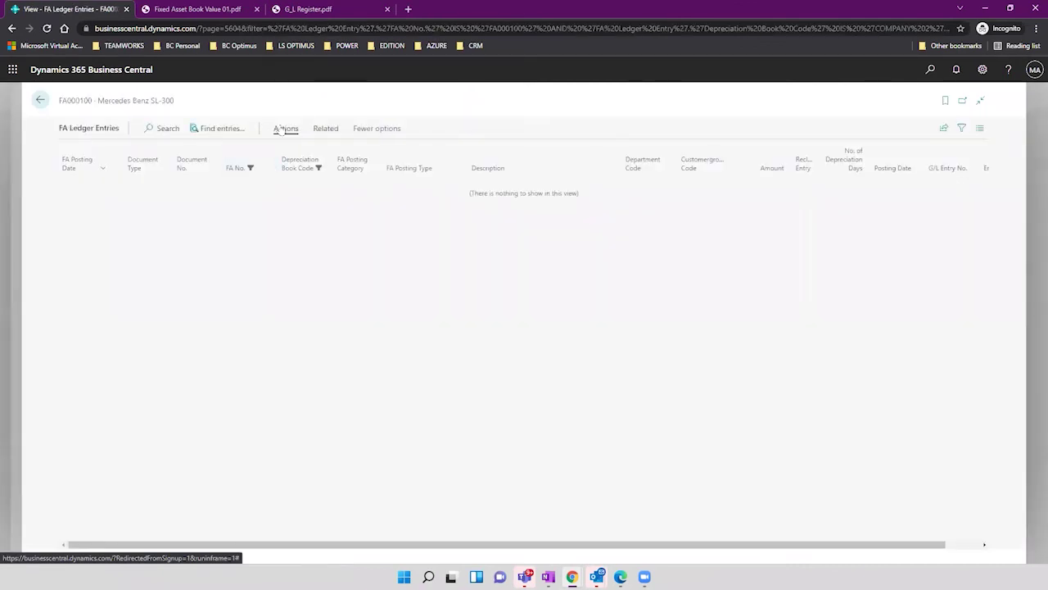
click(286, 128)
click(94, 151)
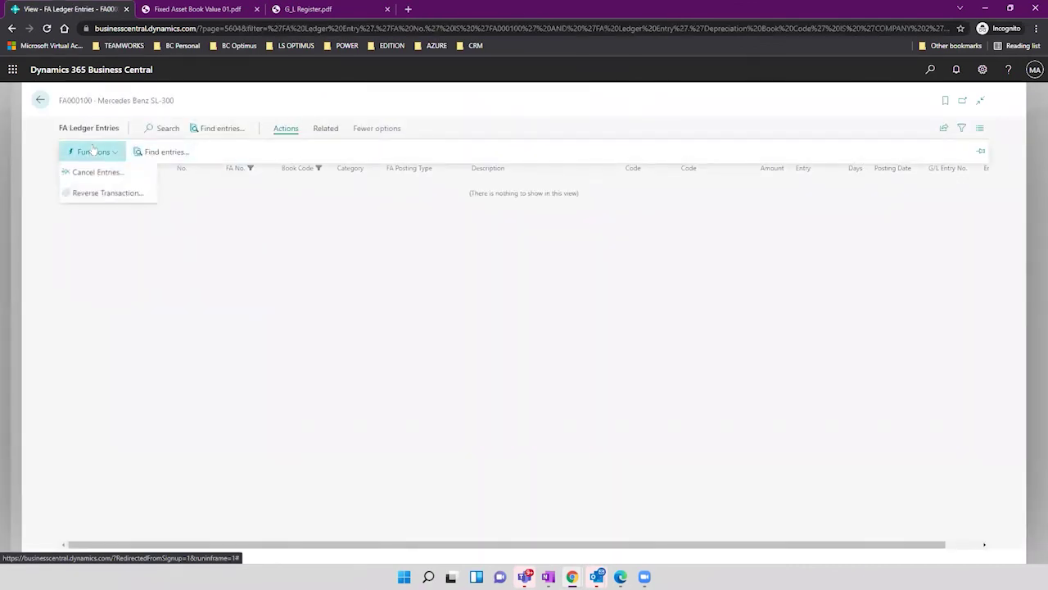
click(41, 99)
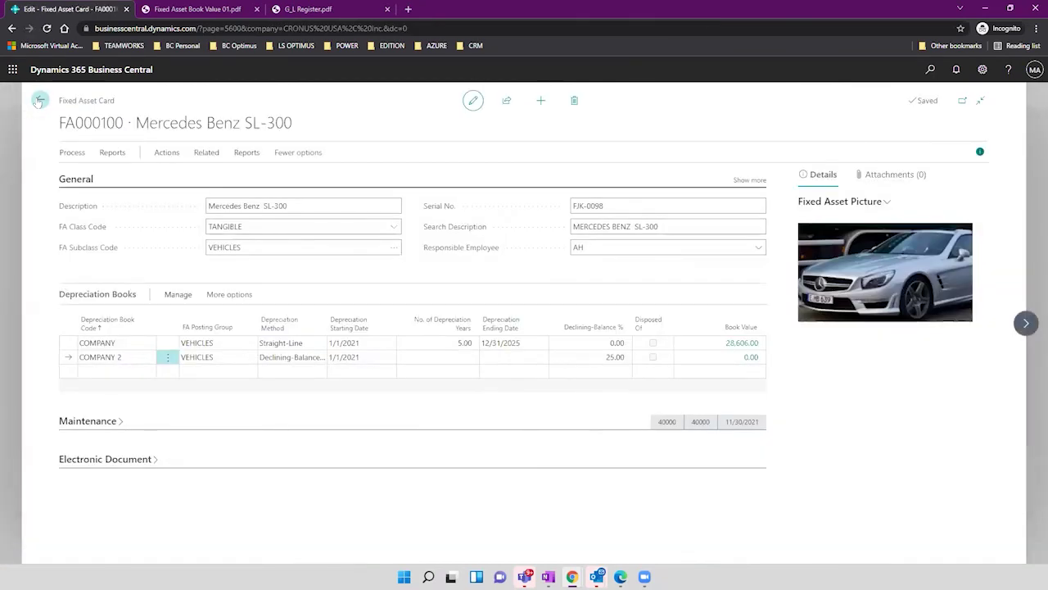
click(39, 103)
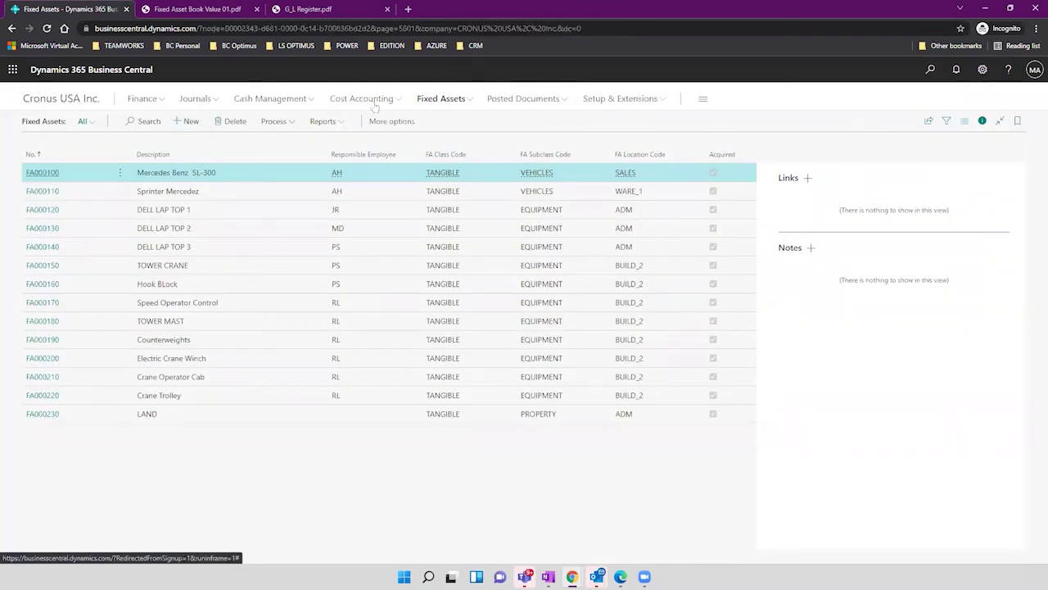
Open Calculate Depreciation for the fixed assets and review its options and filters with the COMPANY 2 book.
click(452, 99)
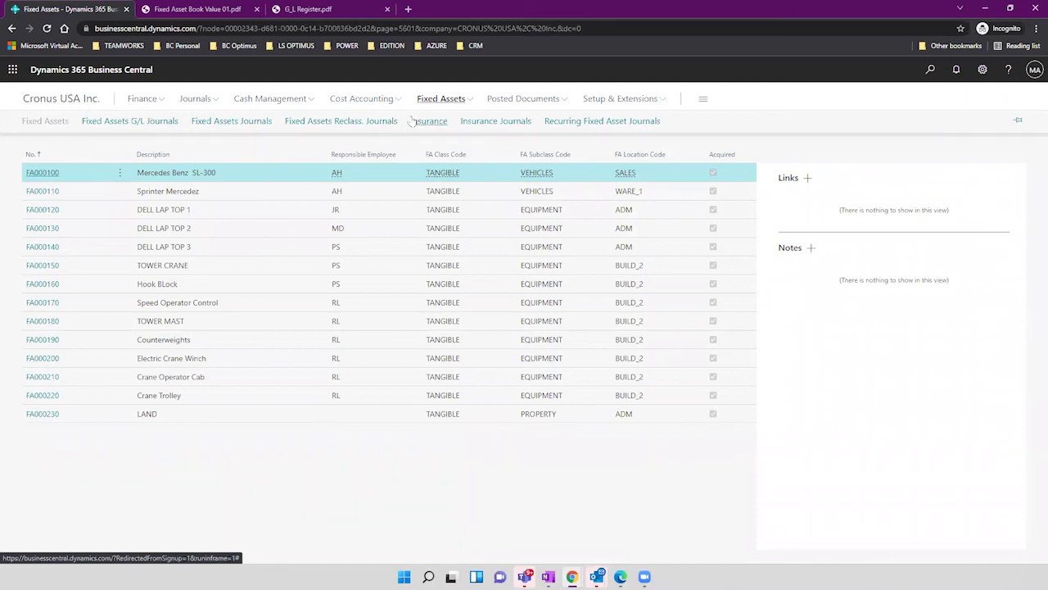
click(95, 97)
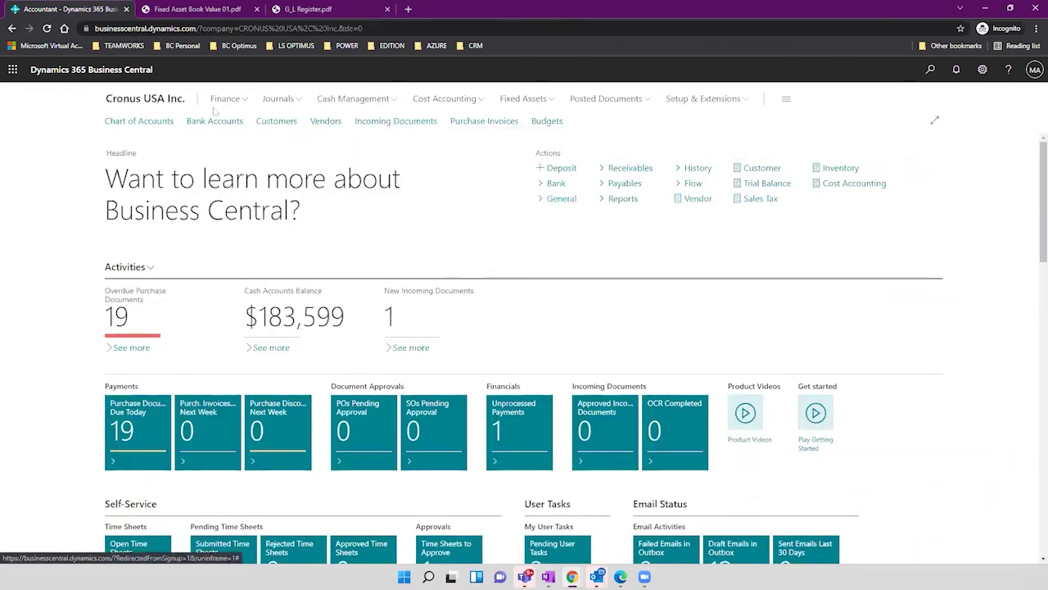
click(524, 99)
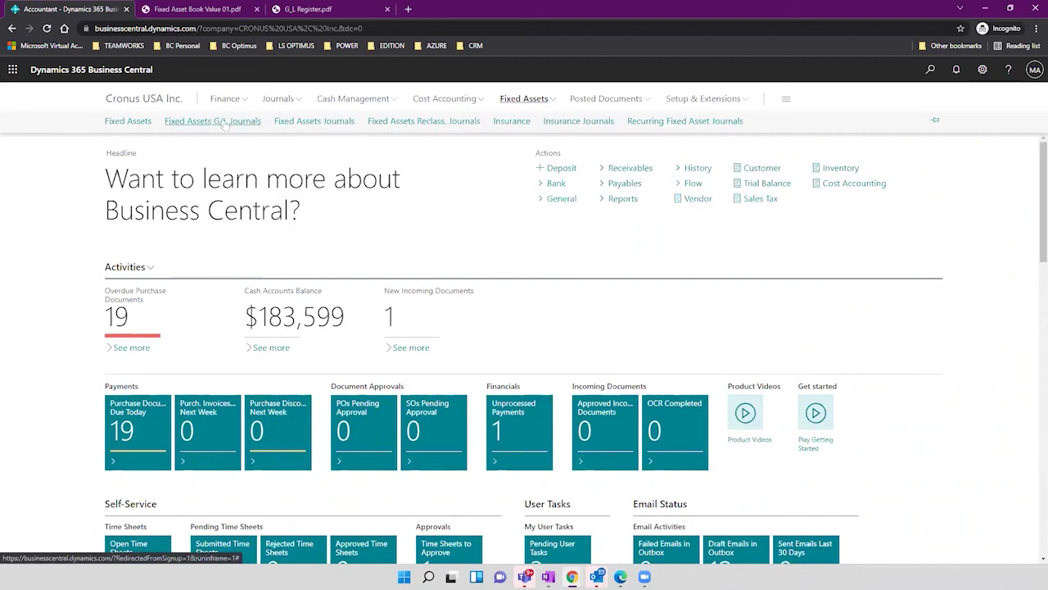
click(130, 122)
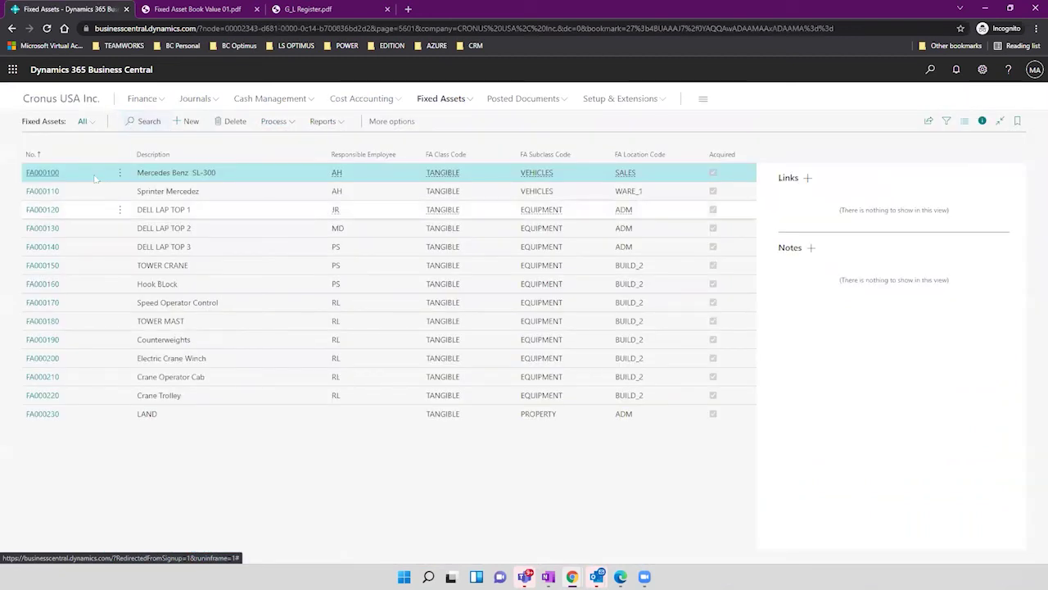
click(275, 122)
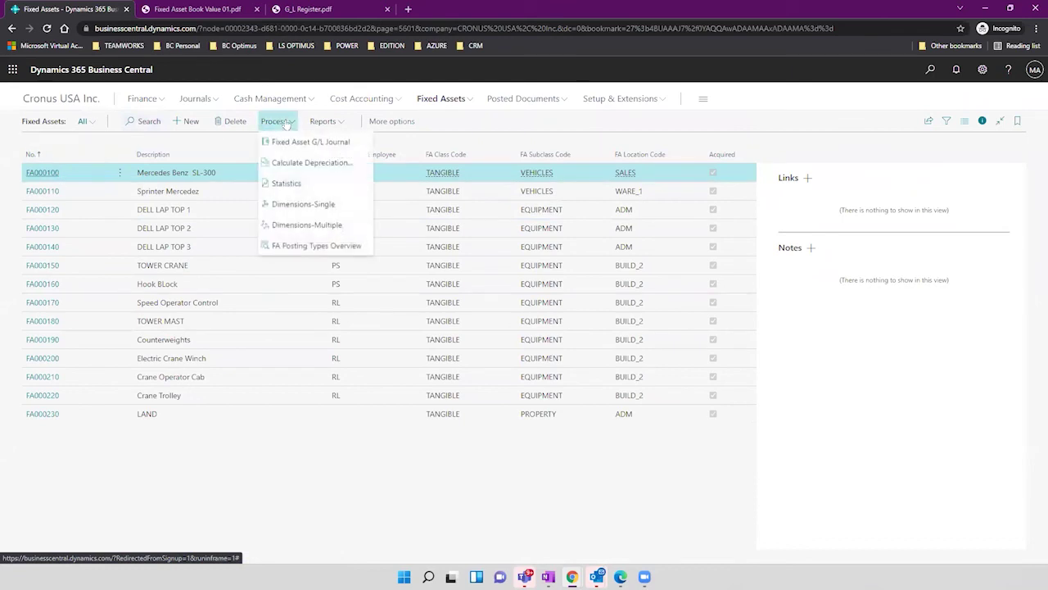
click(318, 163)
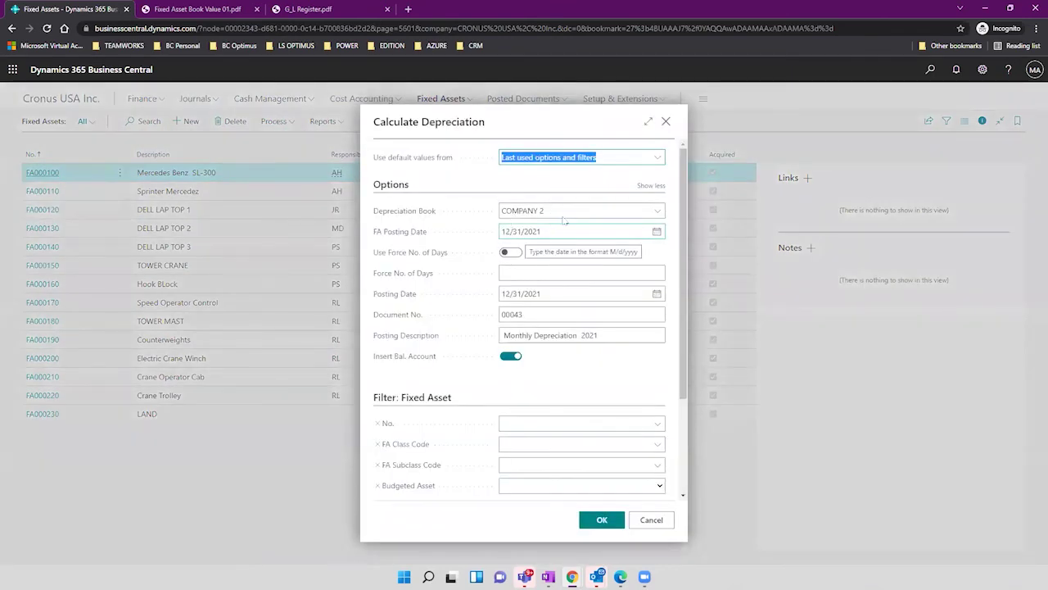
click(554, 213)
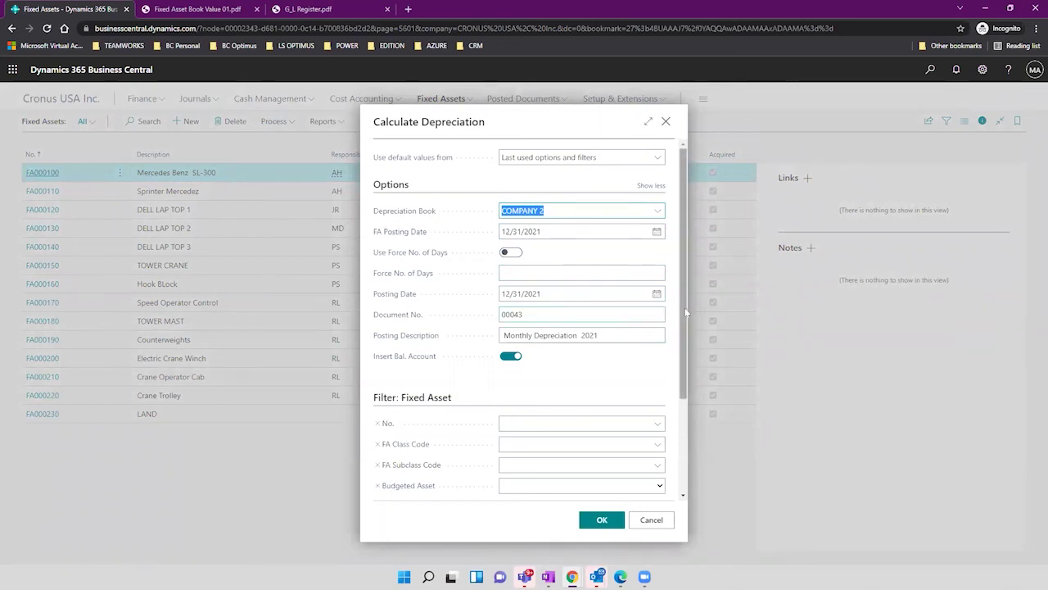
drag(686, 308, 688, 422)
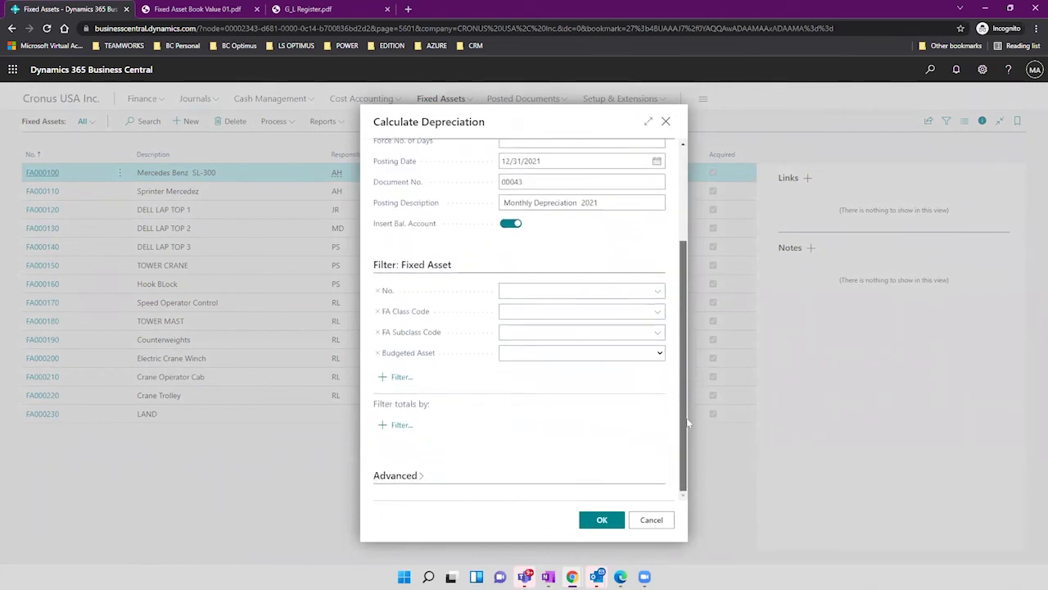
drag(686, 416, 682, 288)
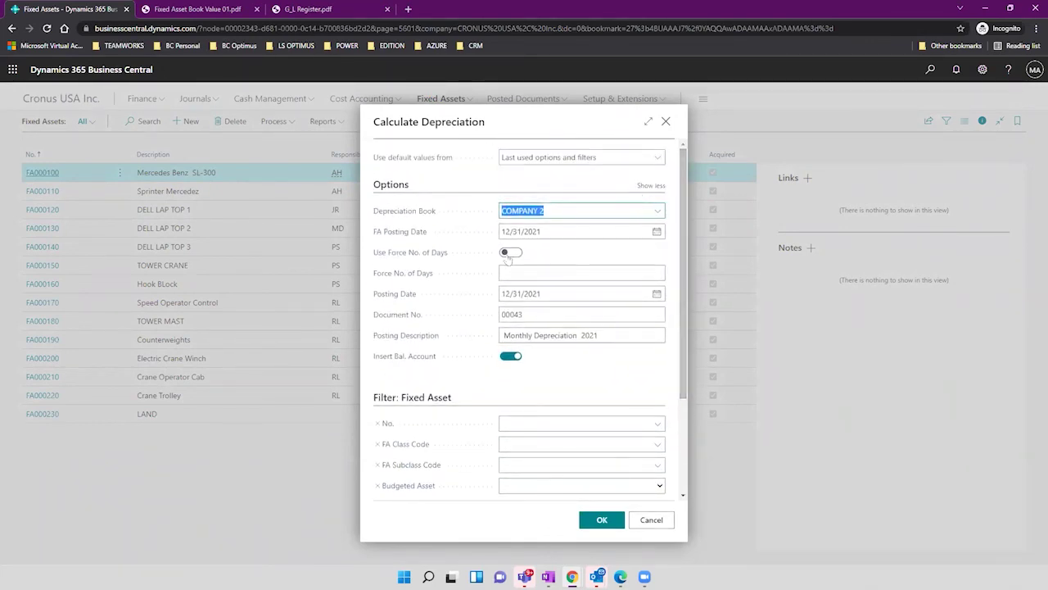
Set the posting date and FA posting date to 12/31/2022 and run the COMPANY 2 depreciation calculation.
click(546, 295)
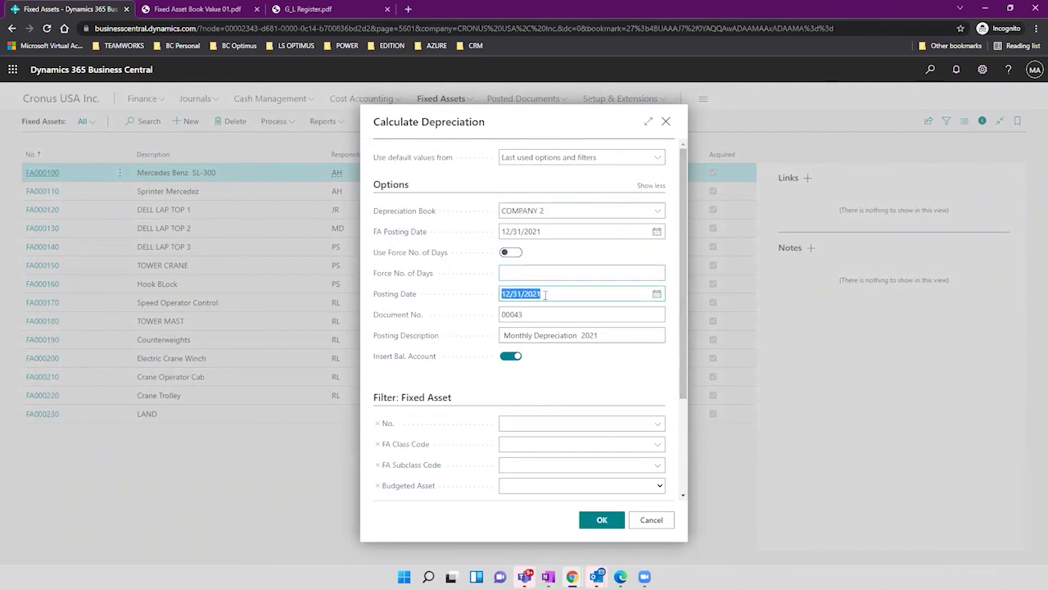
click(554, 294)
key(Tab)
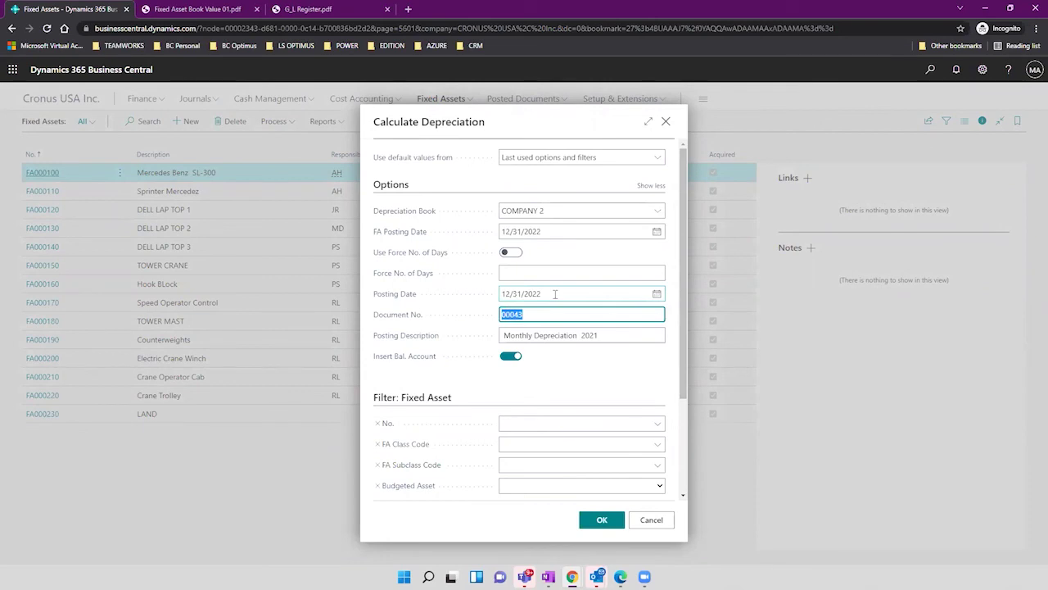
click(557, 231)
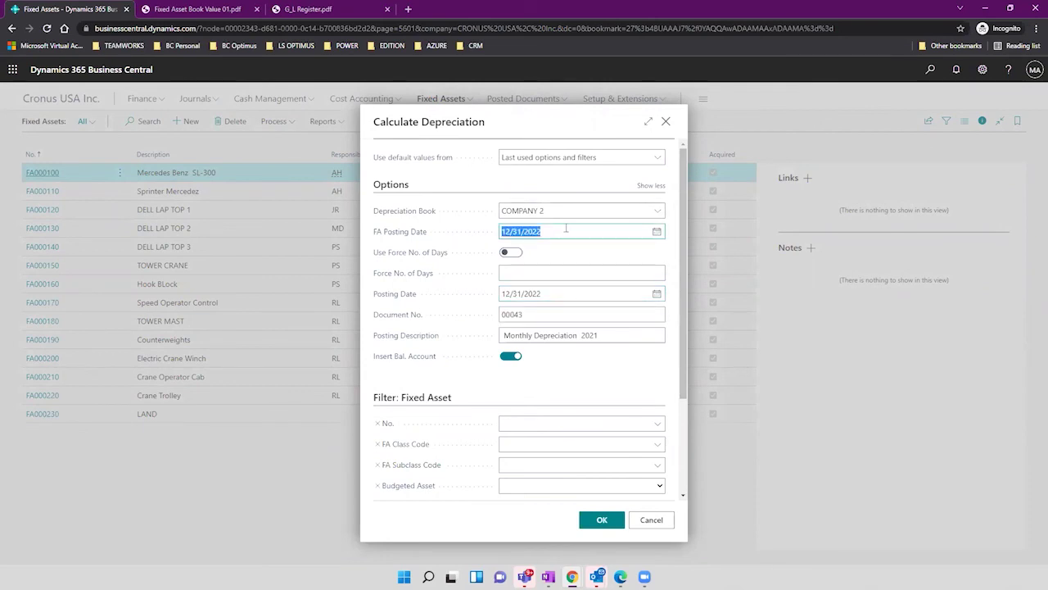
click(565, 229)
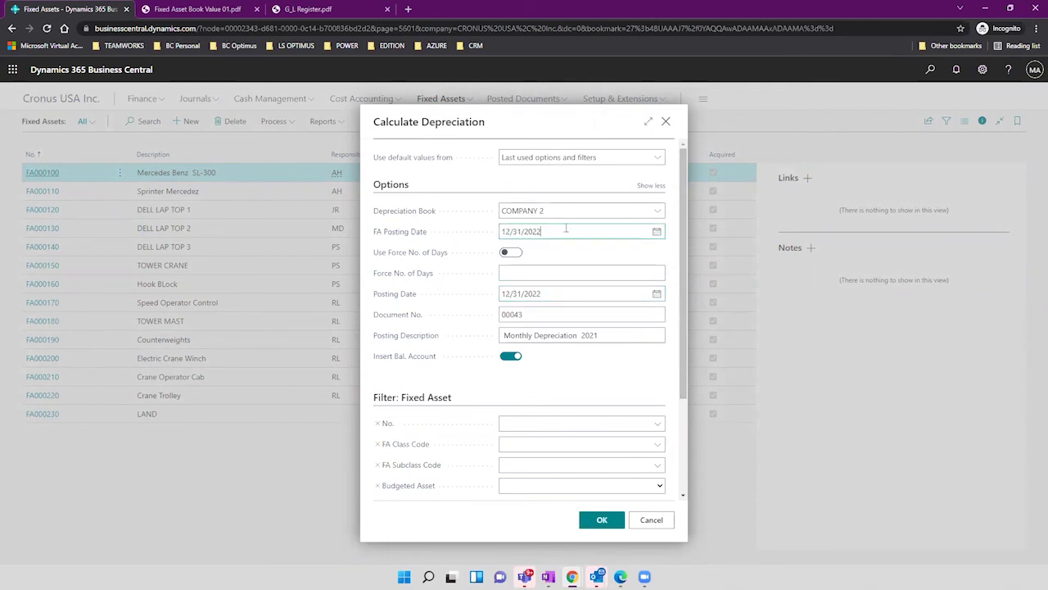
click(592, 521)
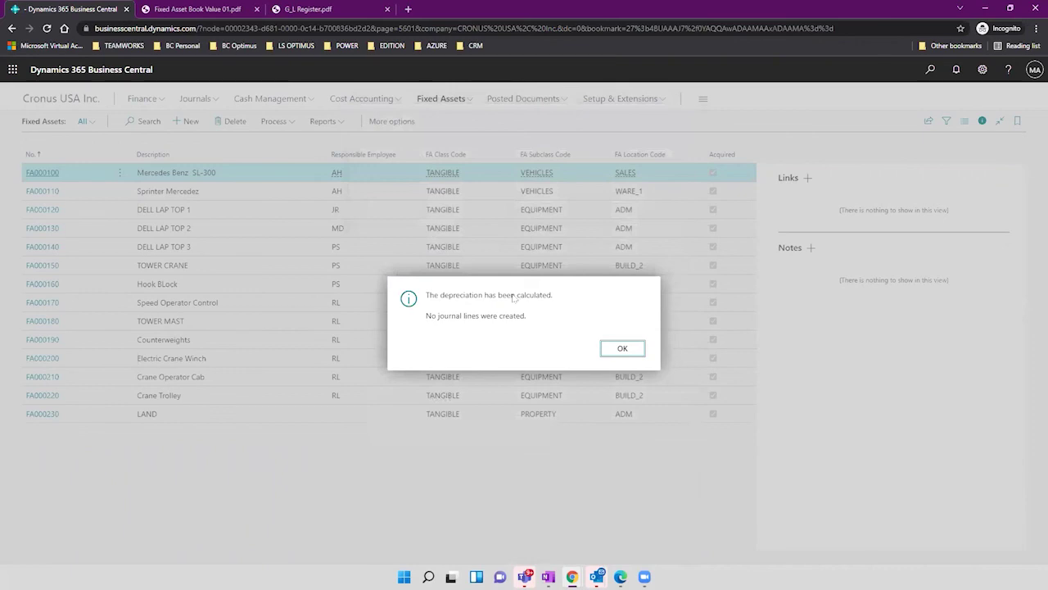
click(624, 345)
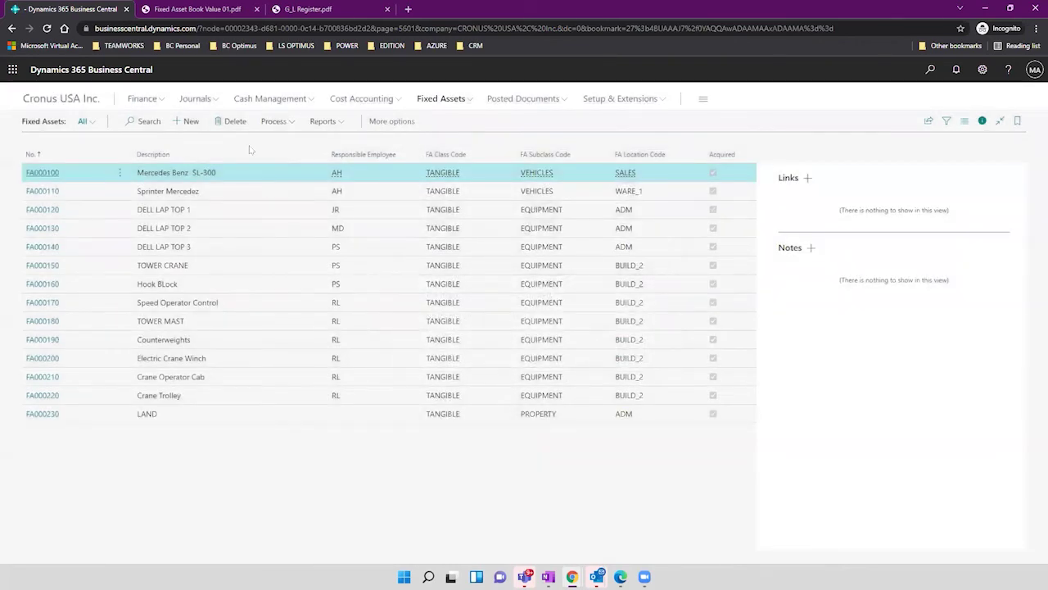
Search for "book" from the home page and open the COMPANY 2 depreciation book card.
click(70, 105)
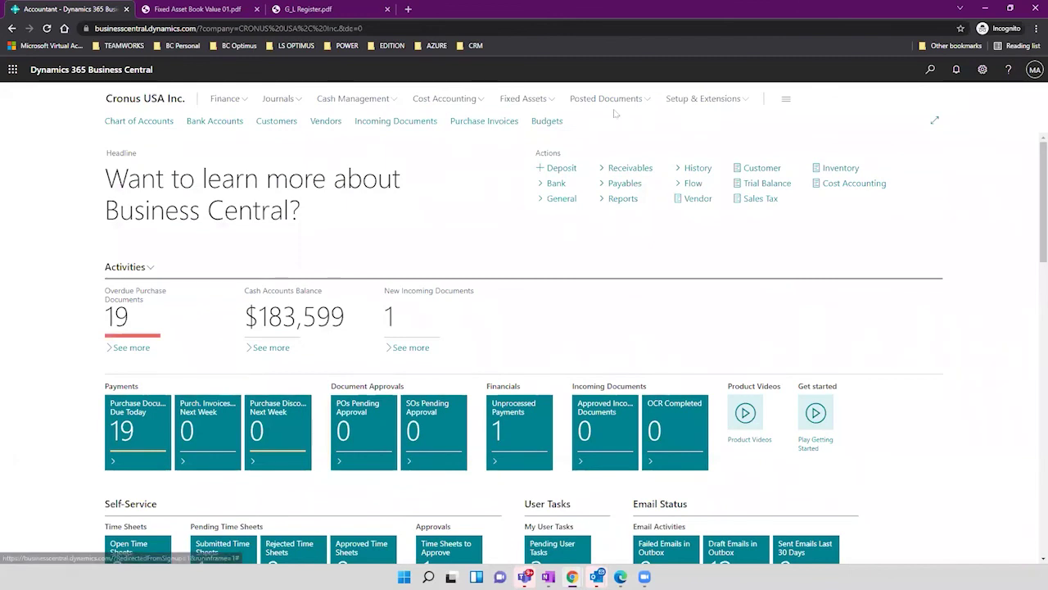
click(547, 101)
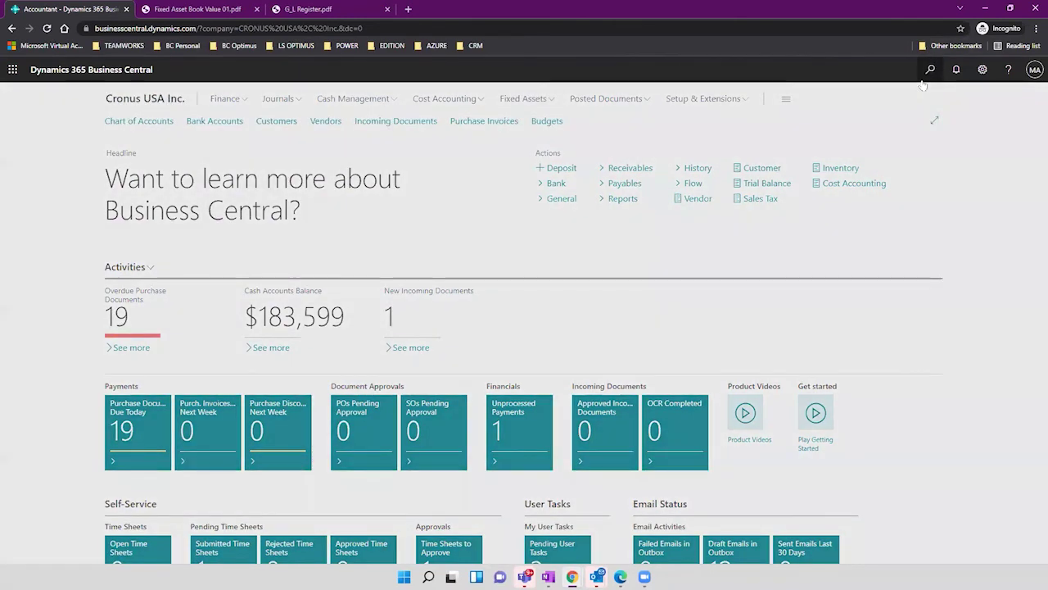
click(930, 69)
text(book)
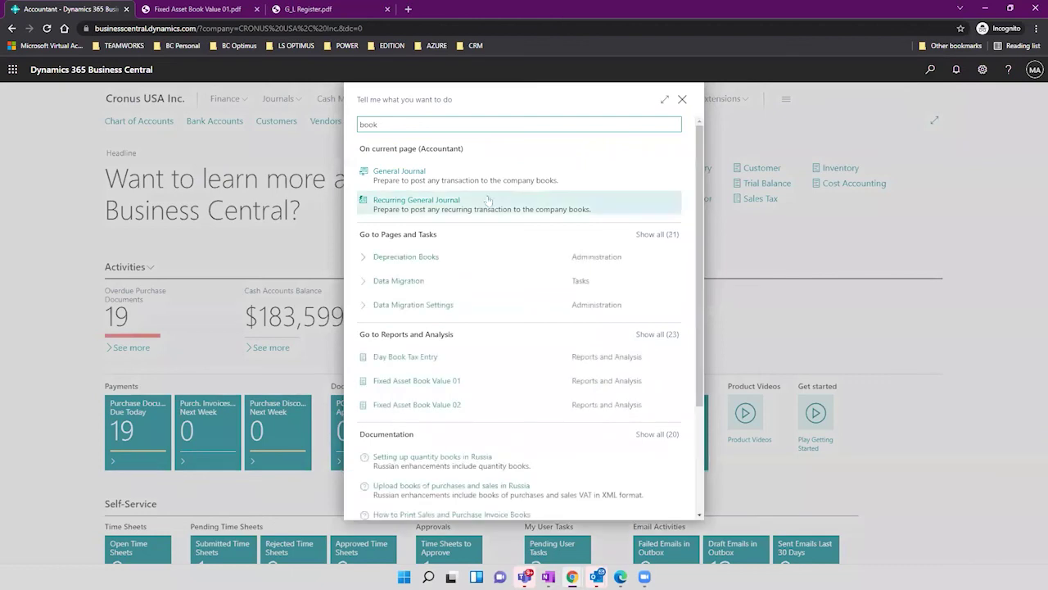
click(432, 256)
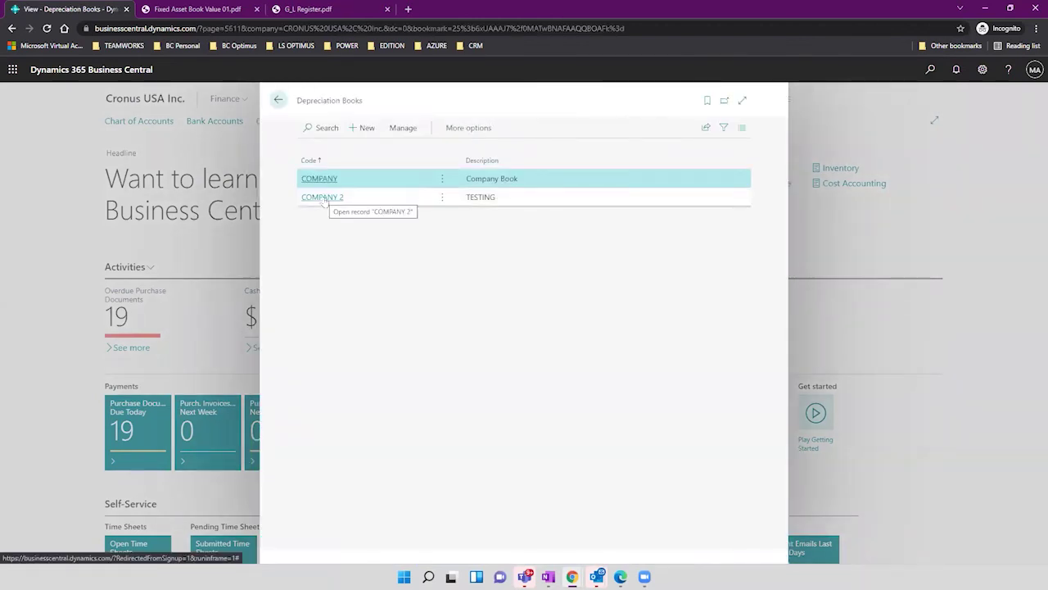
click(325, 198)
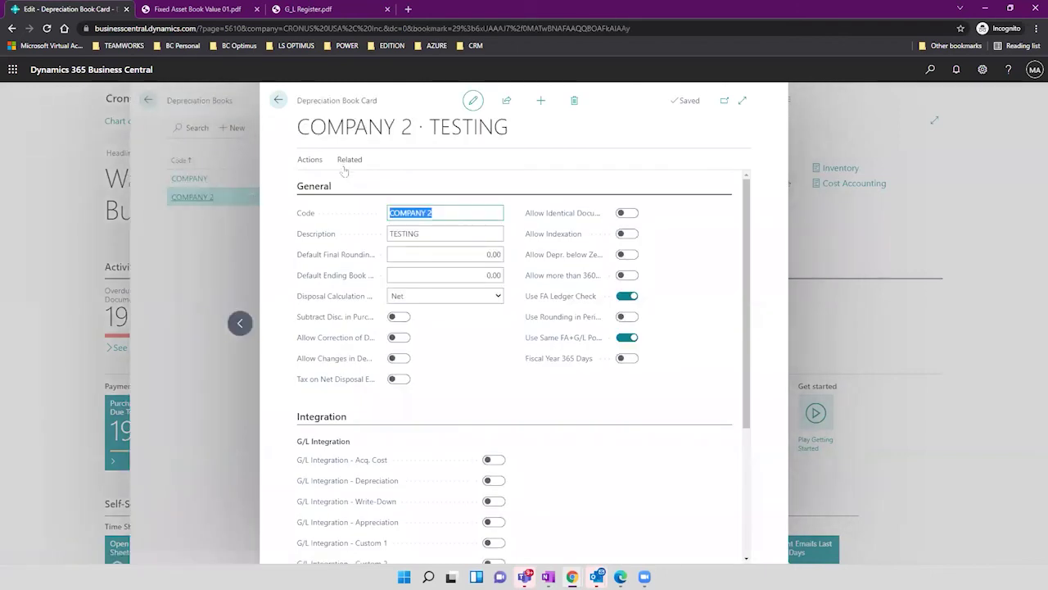
Review the FA Posting Type Setup and available functions of the COMPANY 2 book, and return to the home page.
click(349, 159)
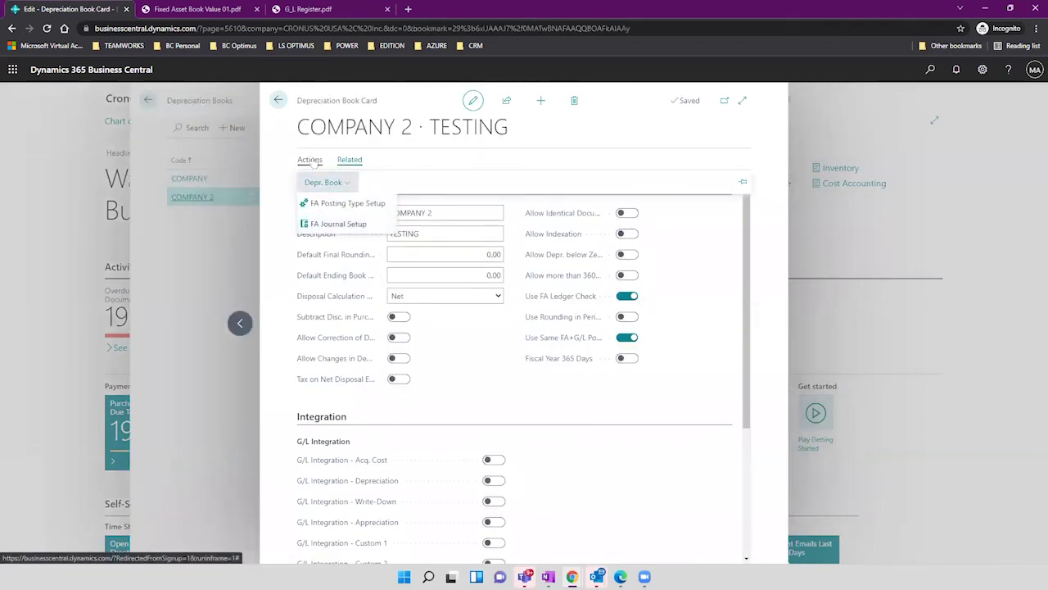
click(335, 203)
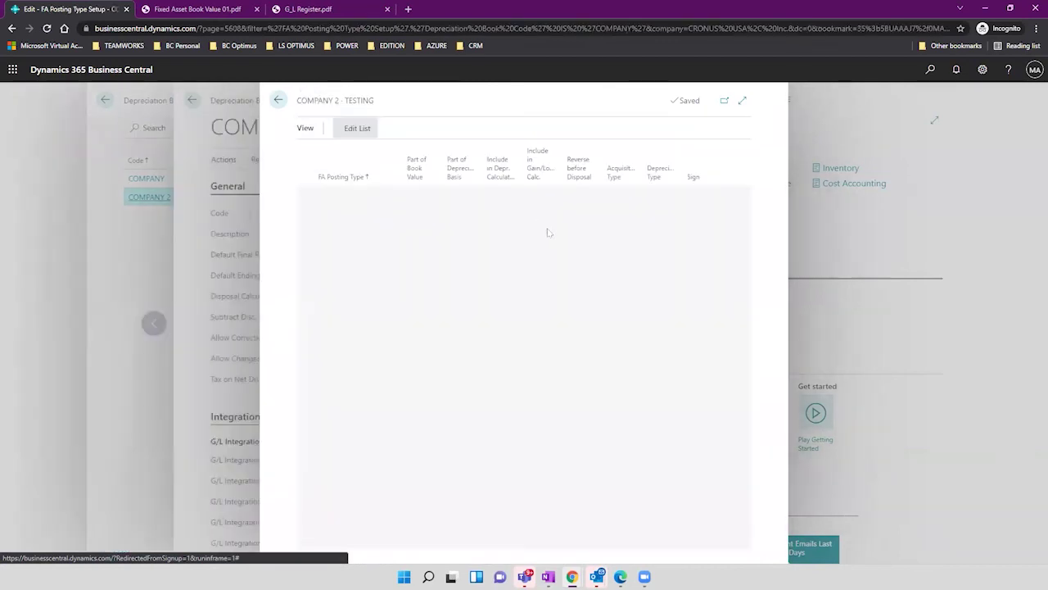
click(281, 103)
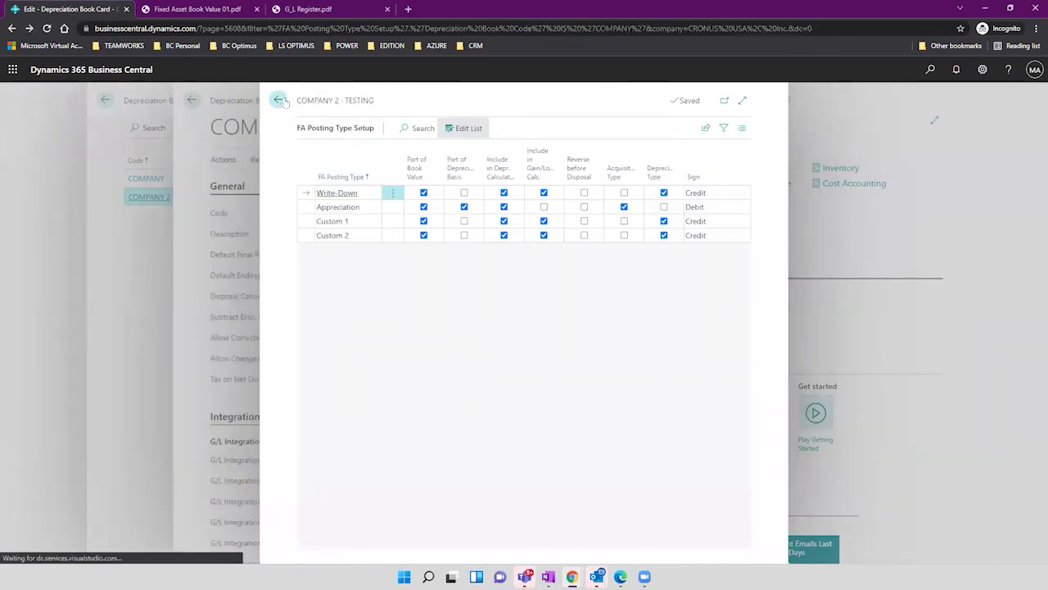
click(300, 160)
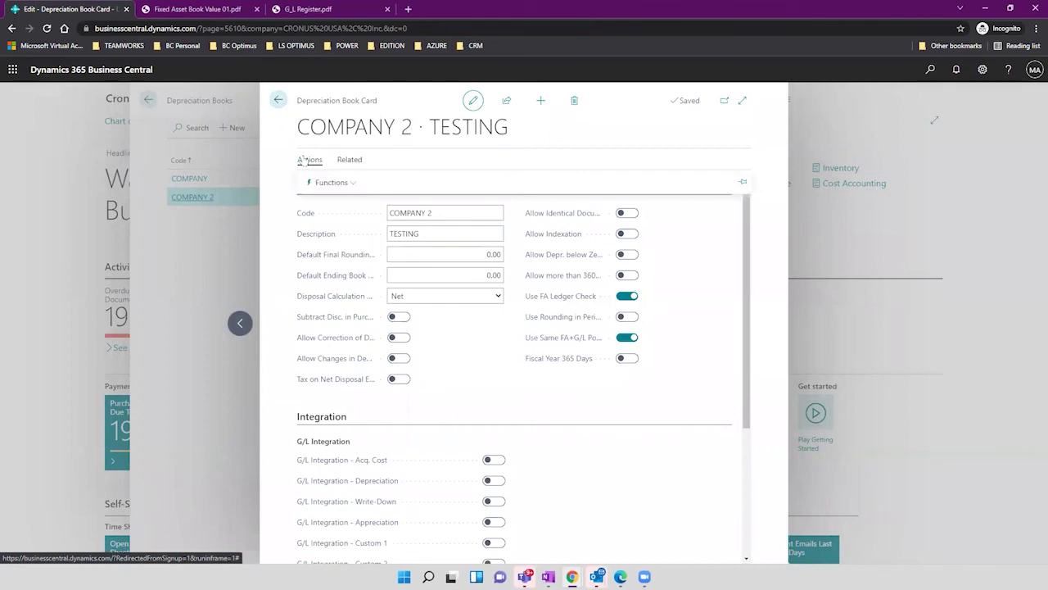
click(489, 378)
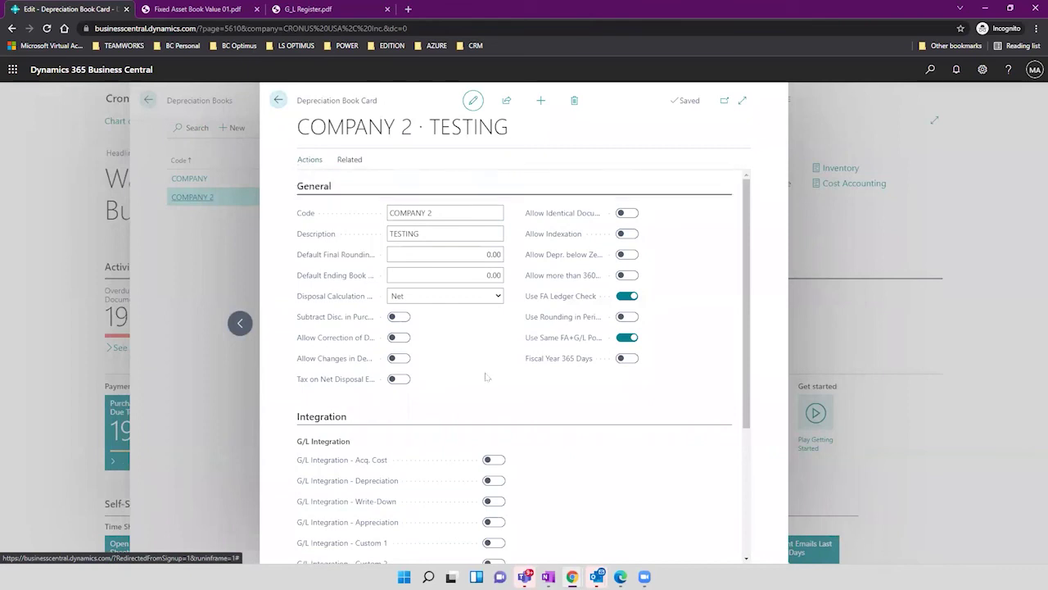
click(279, 100)
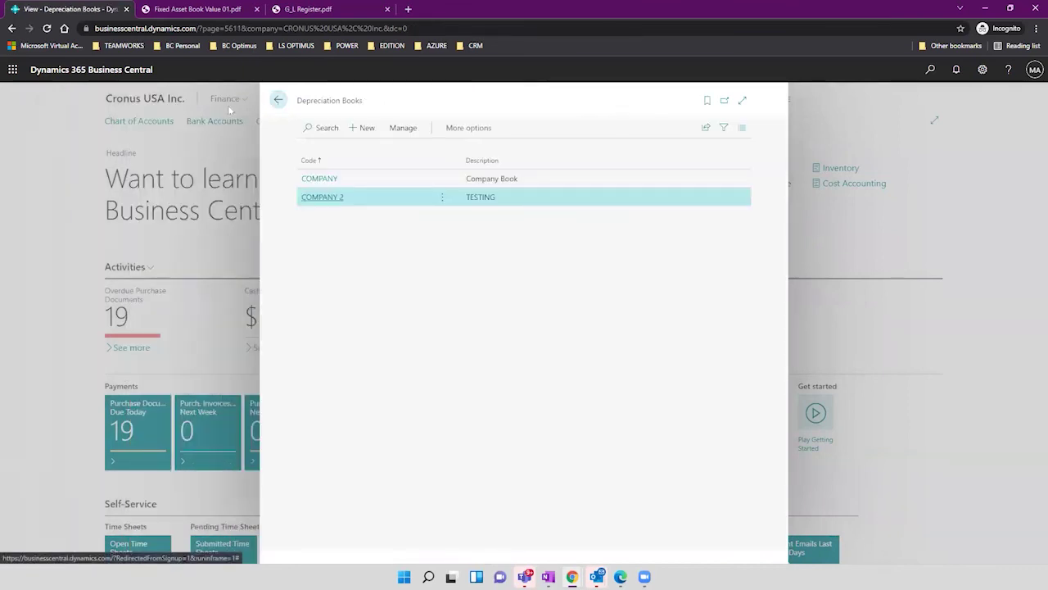
click(276, 104)
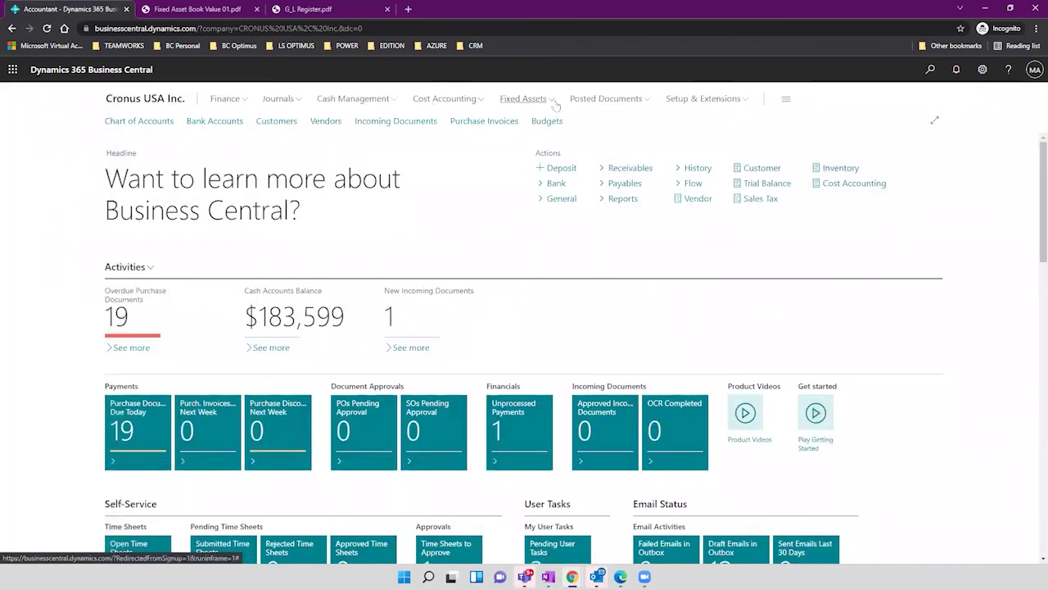
Open the fixed asset card of FA000100 and check the FA ledger entries behind its COMPANY 2 book value.
click(524, 100)
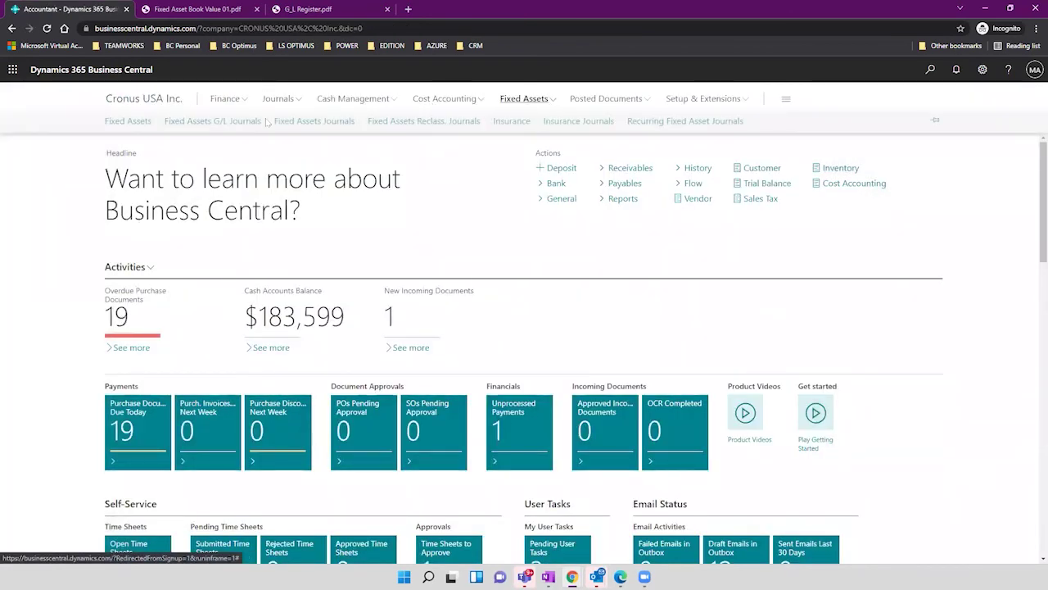
click(127, 120)
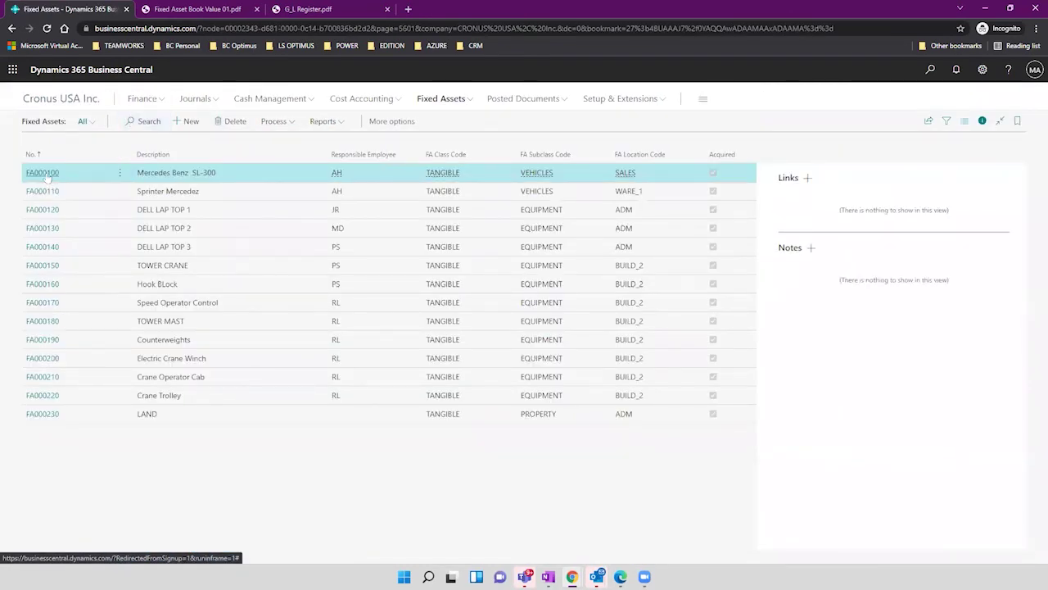
click(42, 173)
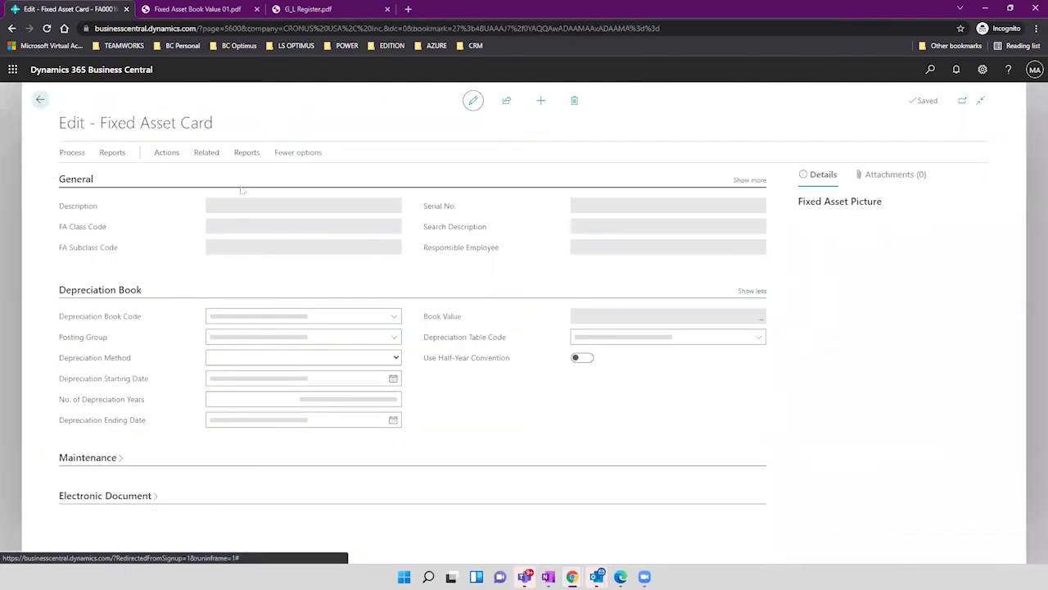
click(749, 360)
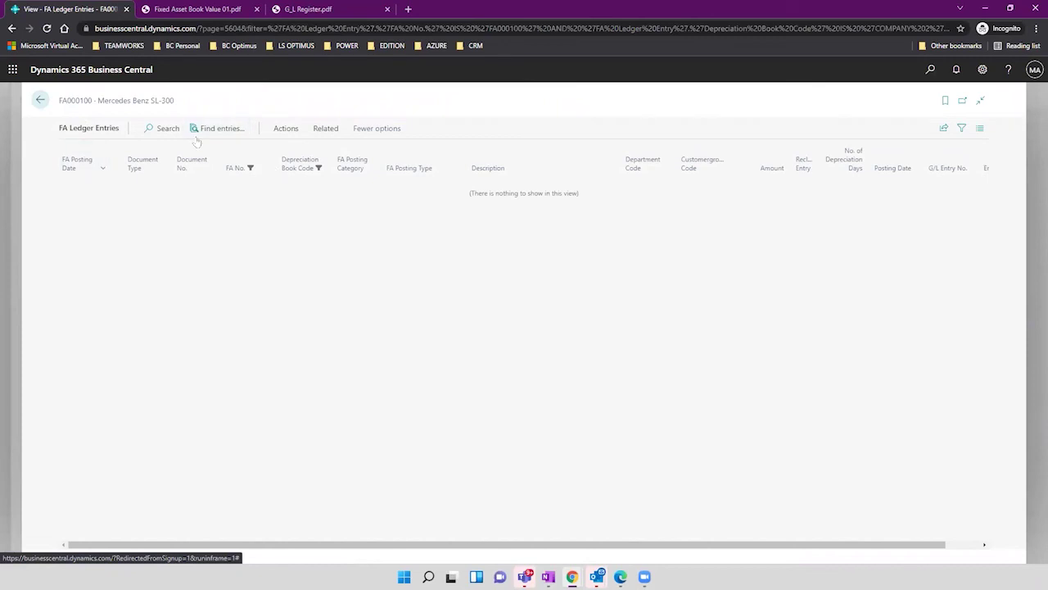
click(40, 99)
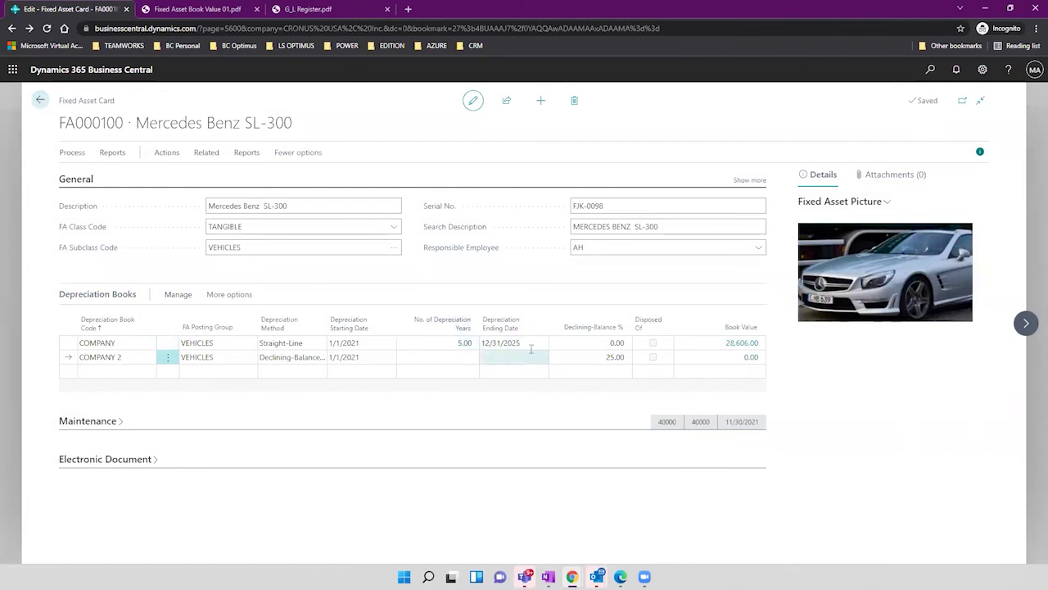
click(297, 344)
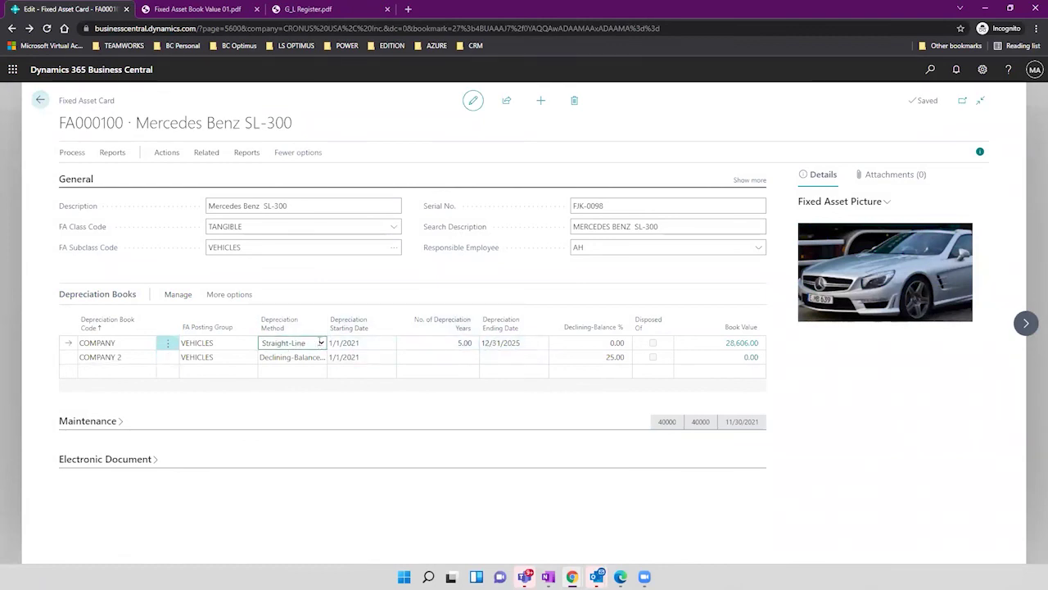
click(367, 284)
click(204, 153)
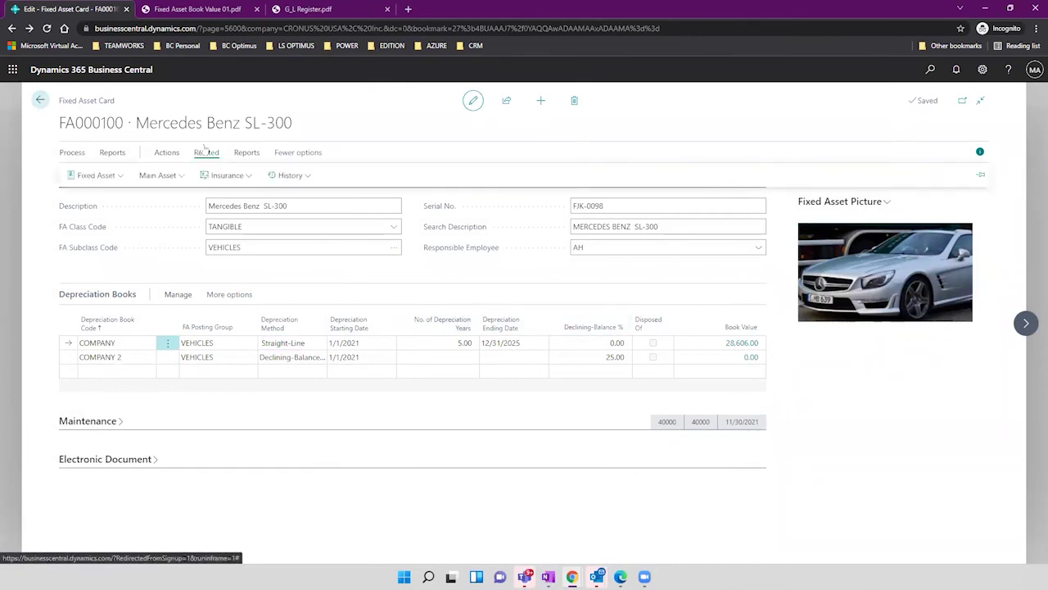
click(172, 176)
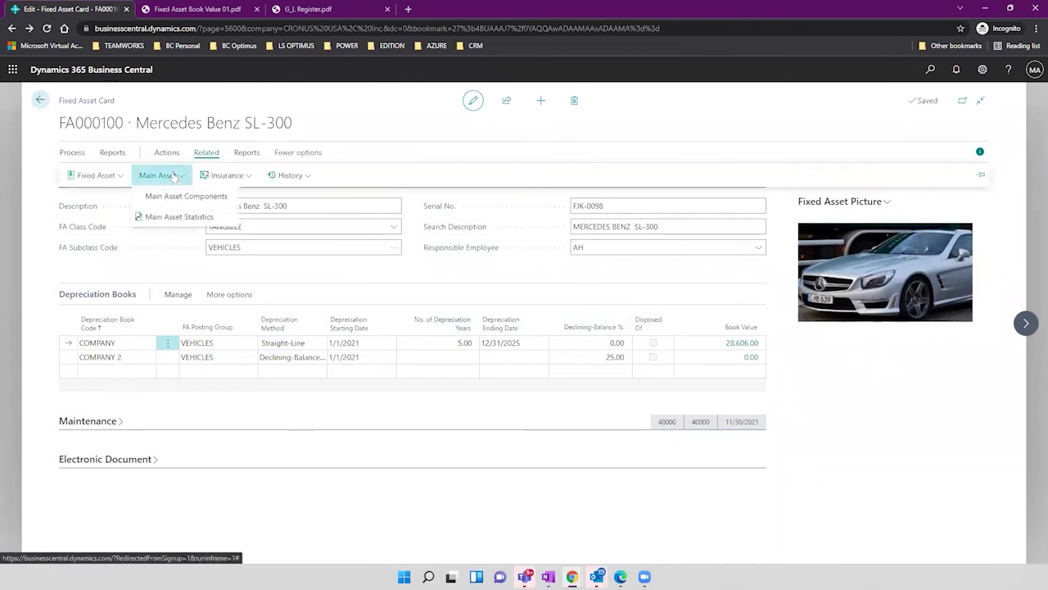
click(228, 180)
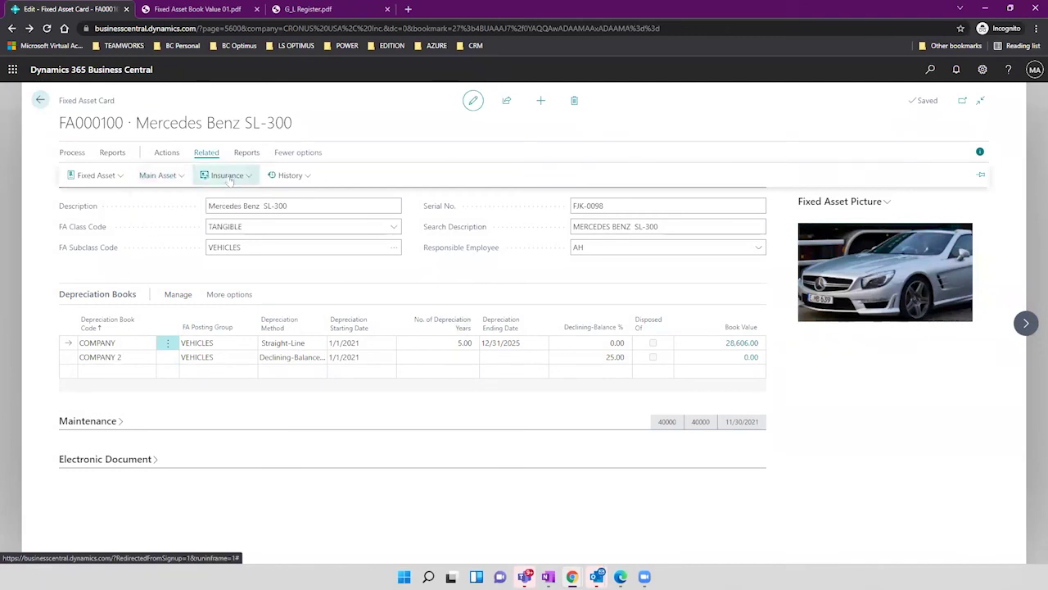
click(291, 171)
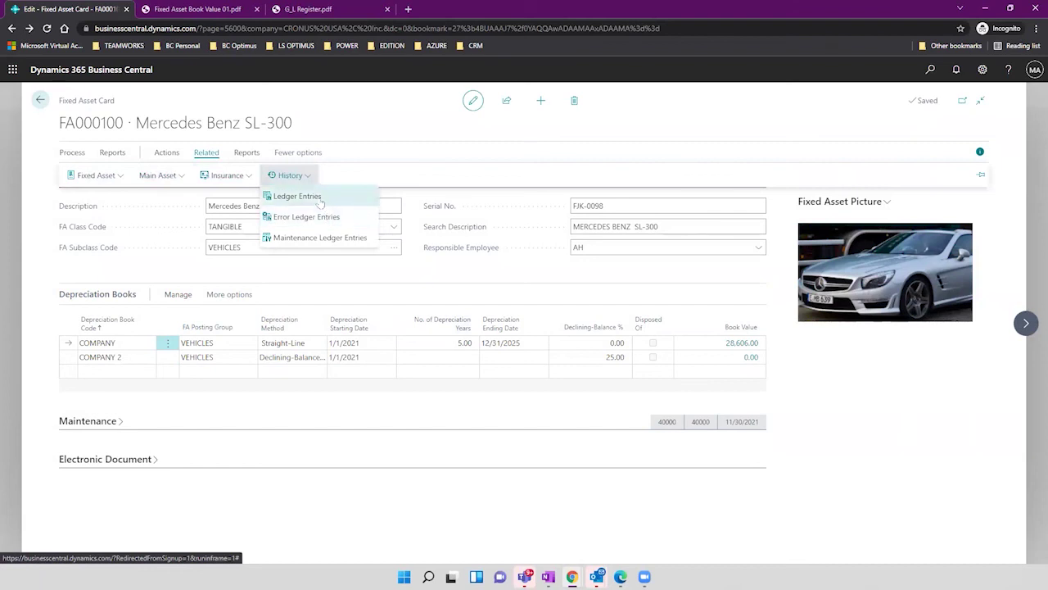
Open the Fixed Asset Analysis report for the asset, set its depreciation book to COMPANY 2 and try to preview it.
click(115, 153)
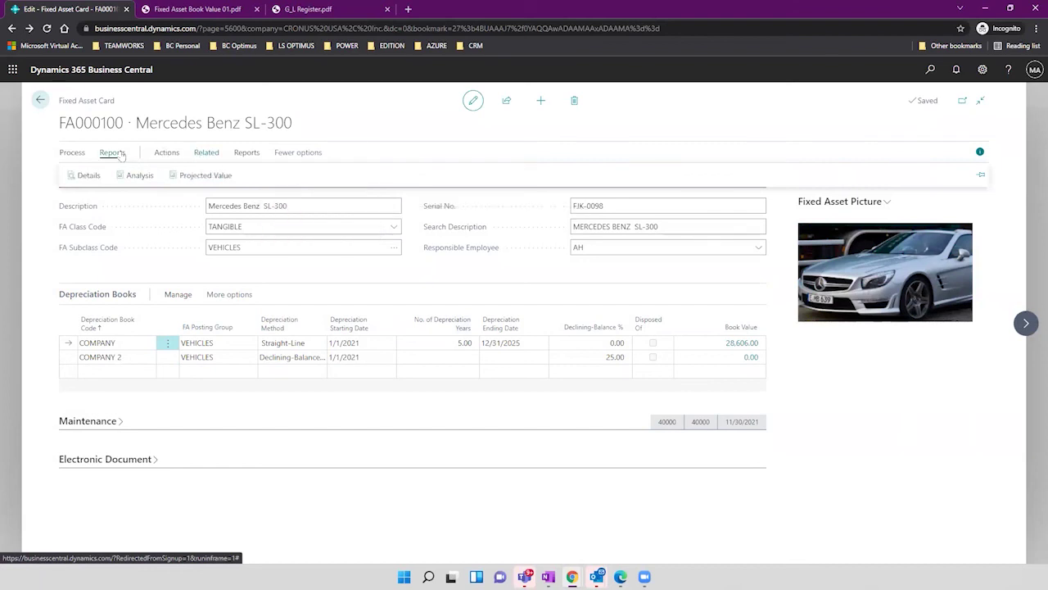
click(149, 172)
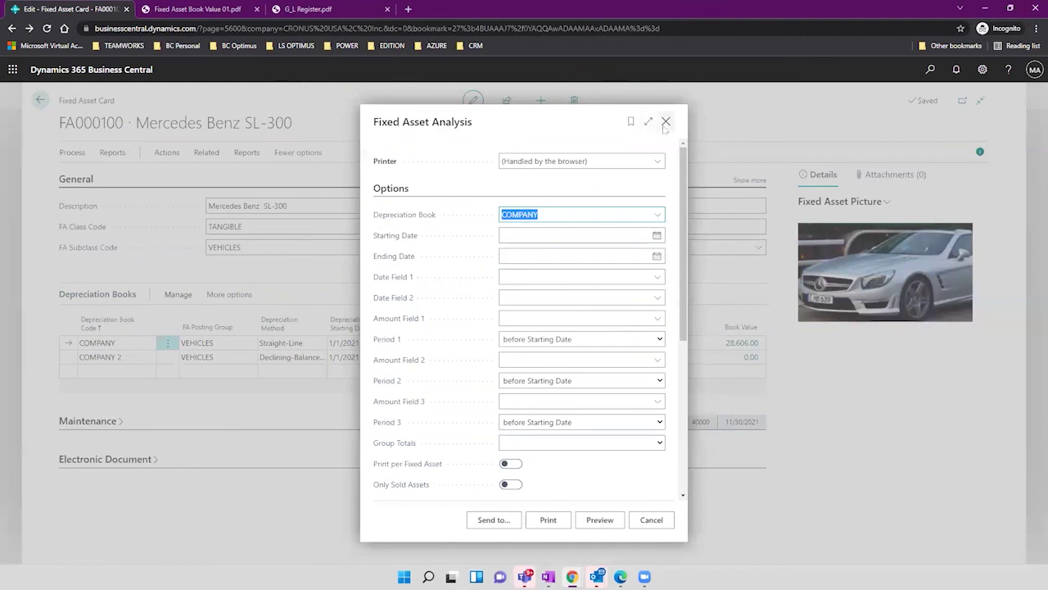
click(657, 215)
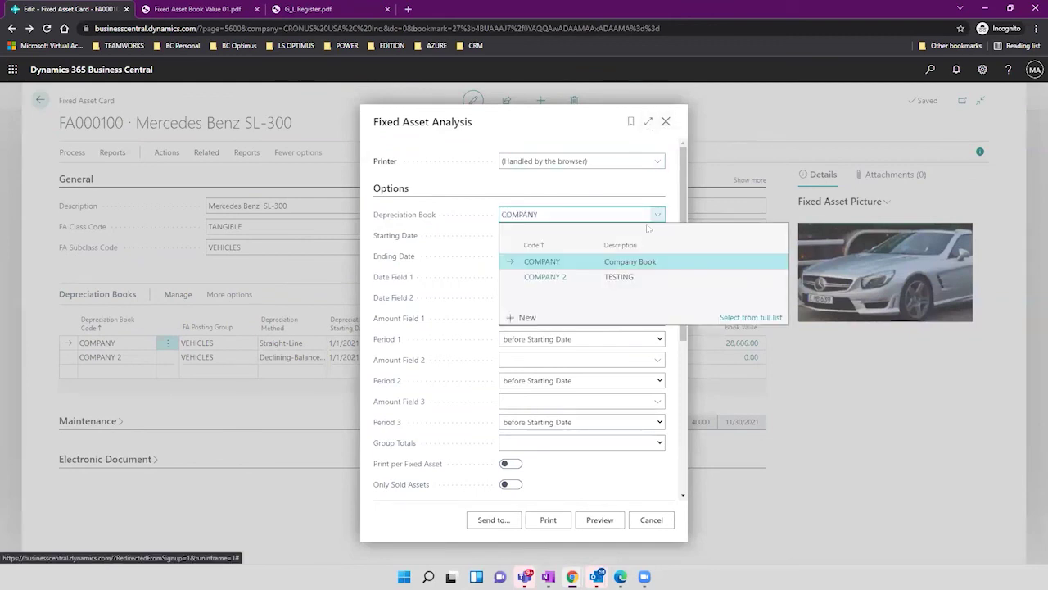
click(624, 280)
click(601, 521)
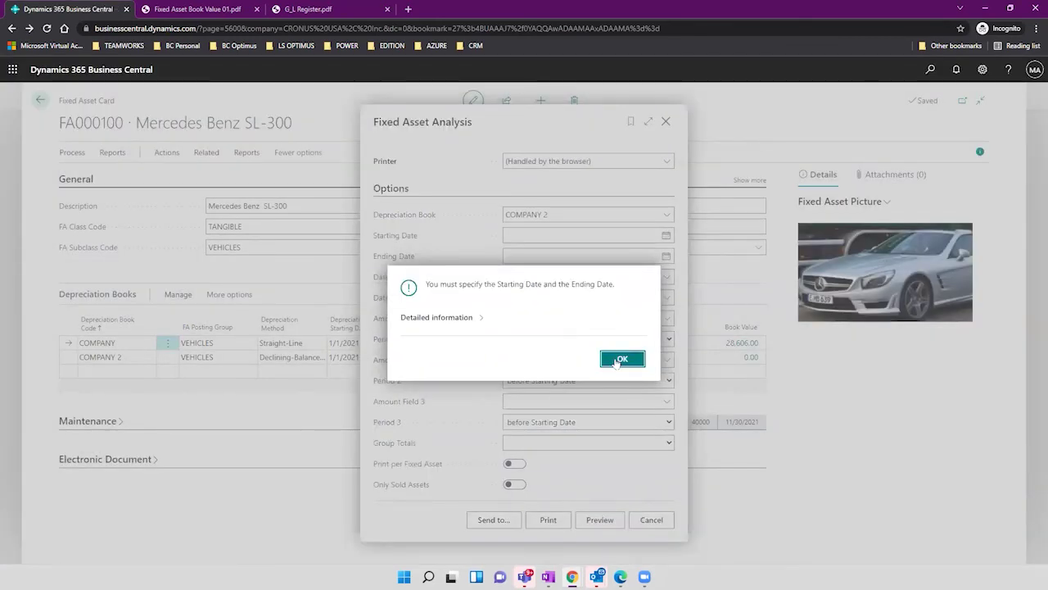
click(620, 359)
Set the report's starting date to 2/3/2022 and ending date to 12/31/2022, and try the preview again.
click(596, 234)
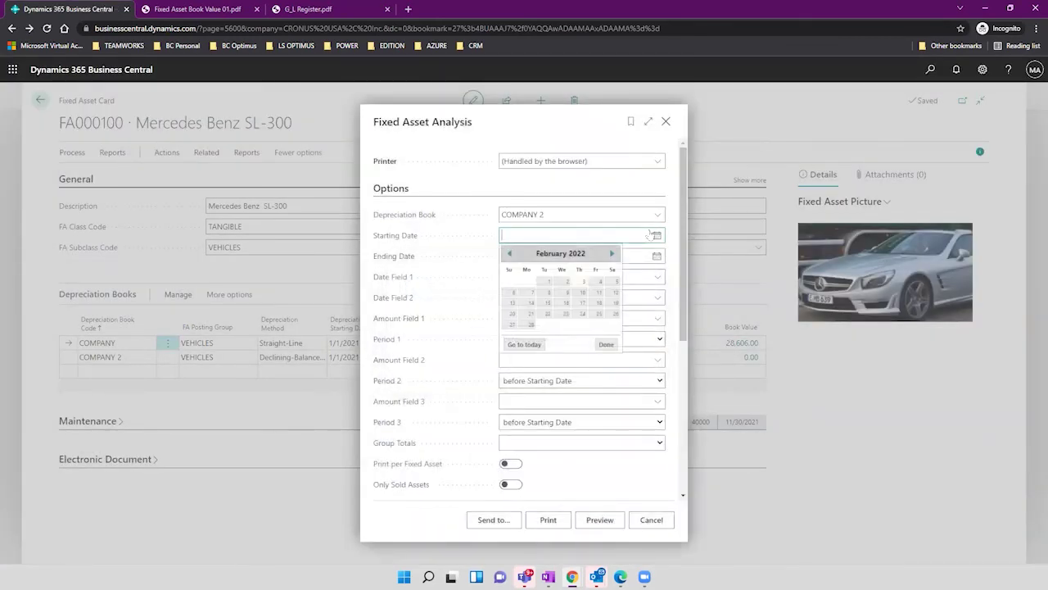
click(581, 281)
click(656, 256)
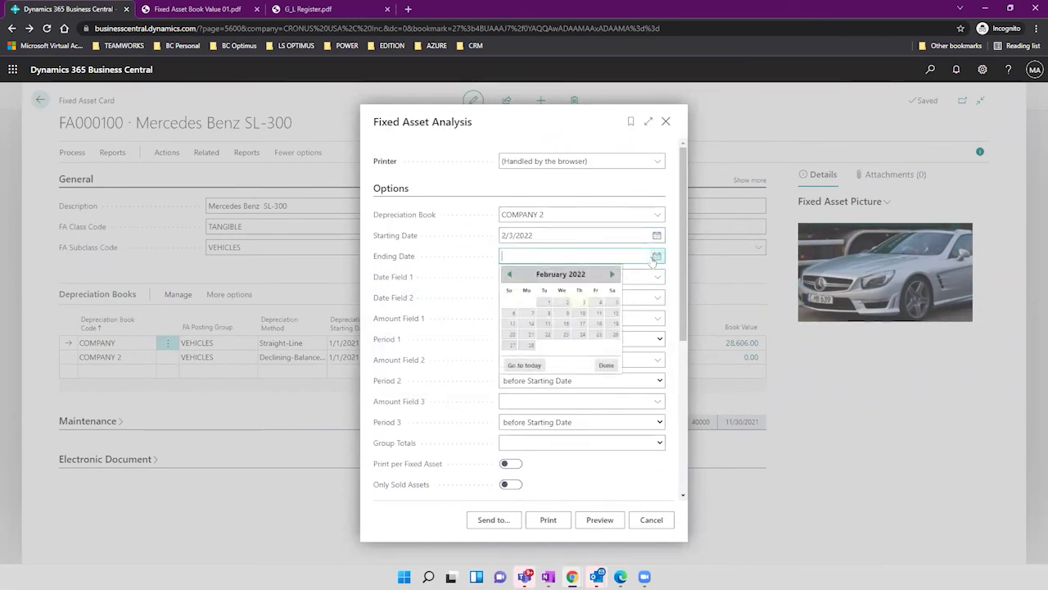
click(612, 275)
click(612, 274)
click(613, 274)
click(613, 274)
click(612, 275)
click(612, 275)
click(612, 274)
click(612, 275)
click(613, 275)
click(612, 274)
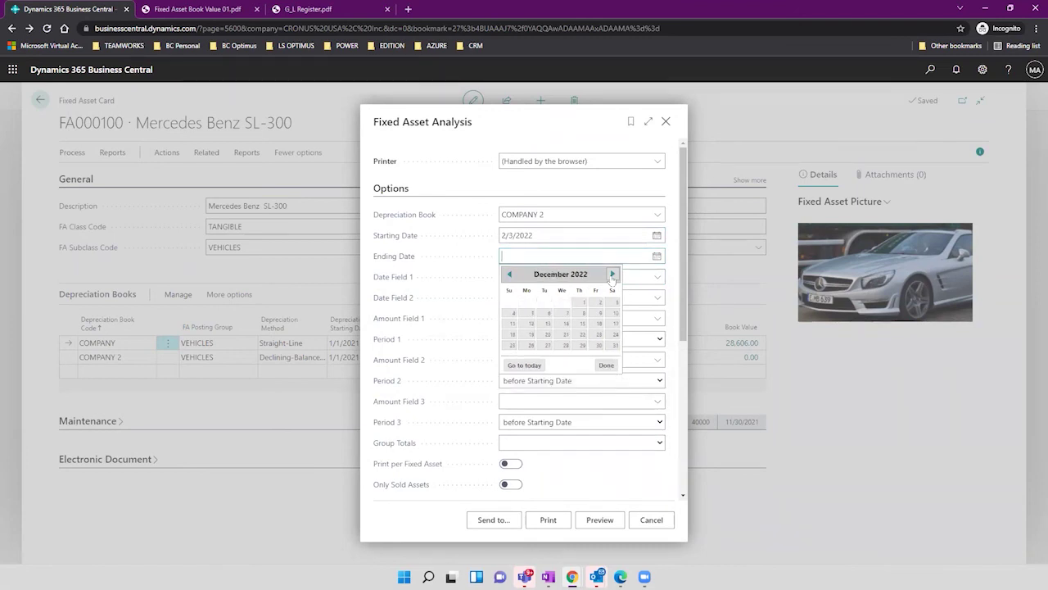
click(615, 345)
click(608, 522)
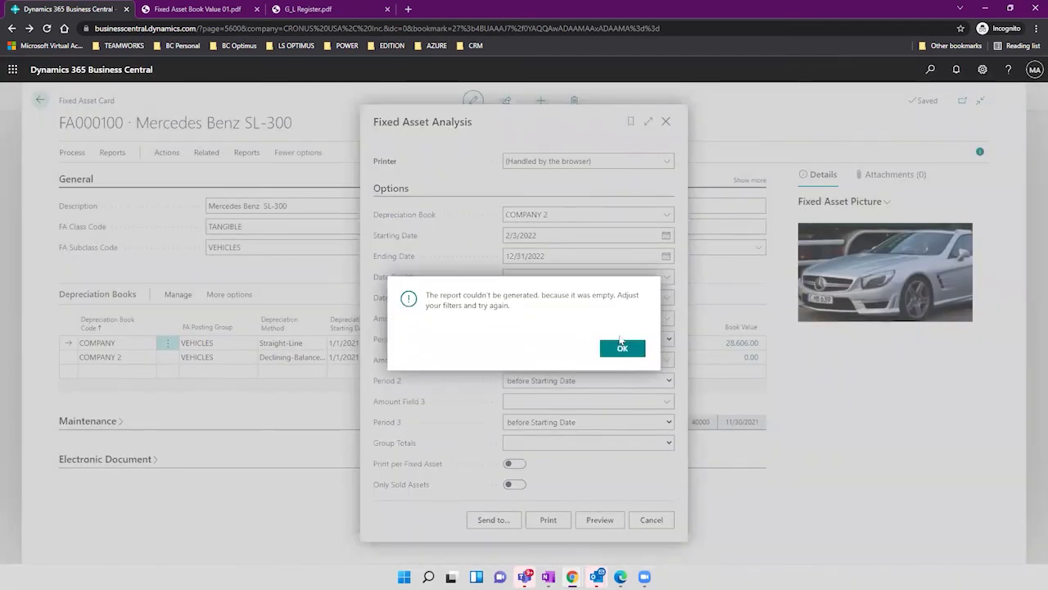
click(621, 343)
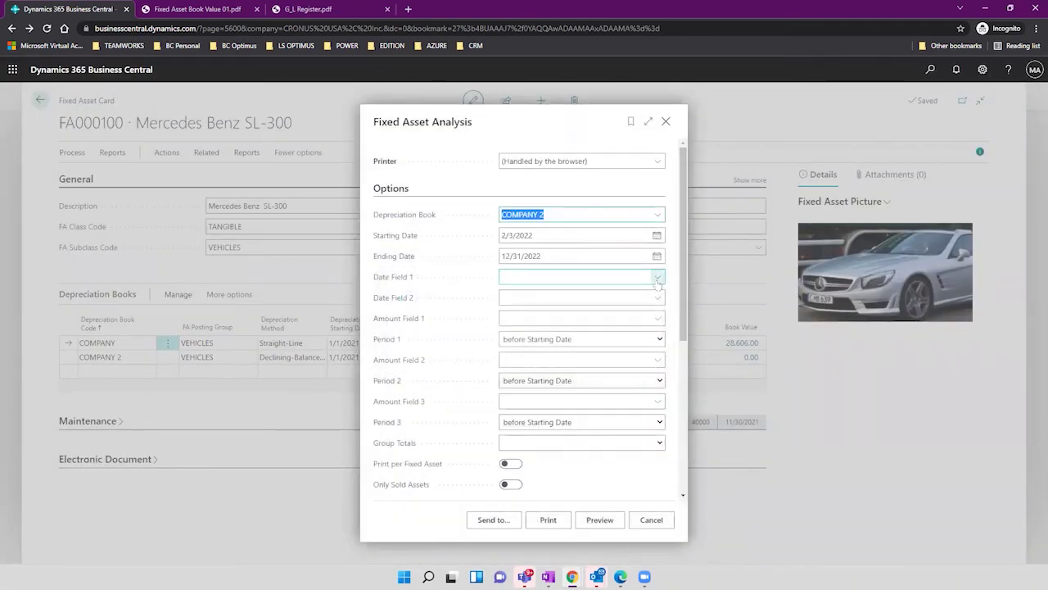
Set Date Field 1 to Acquisition Date and Date Field 2 to Last Depreciation Date, and try to preview the analysis.
click(658, 278)
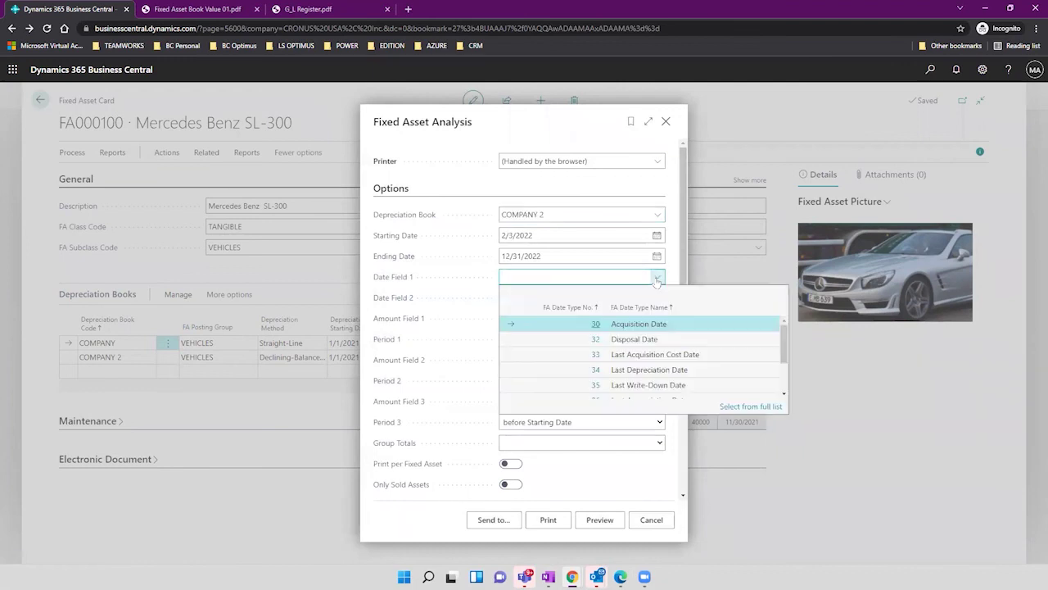
click(661, 328)
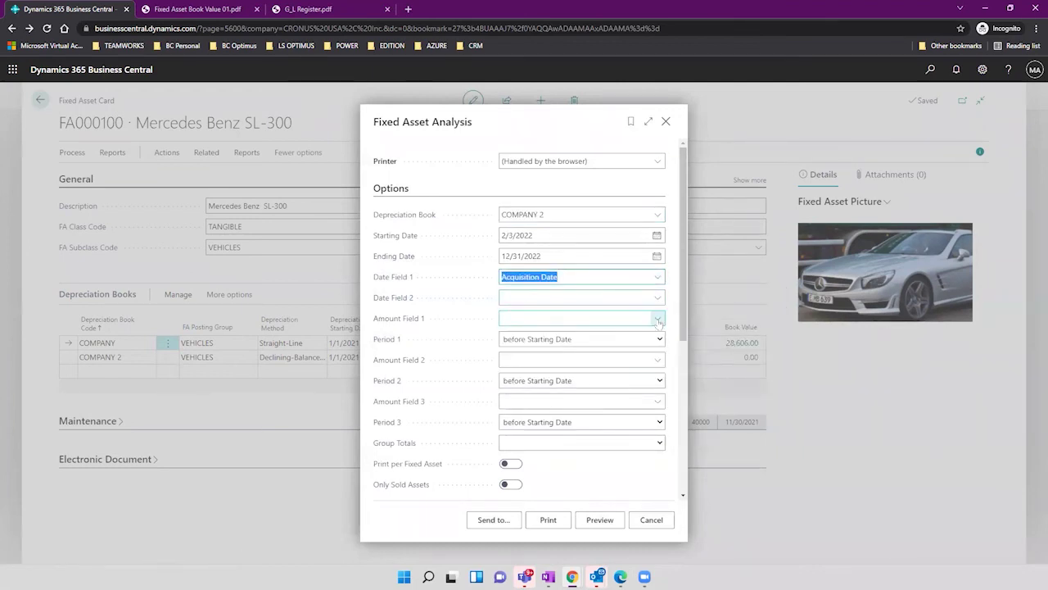
click(657, 298)
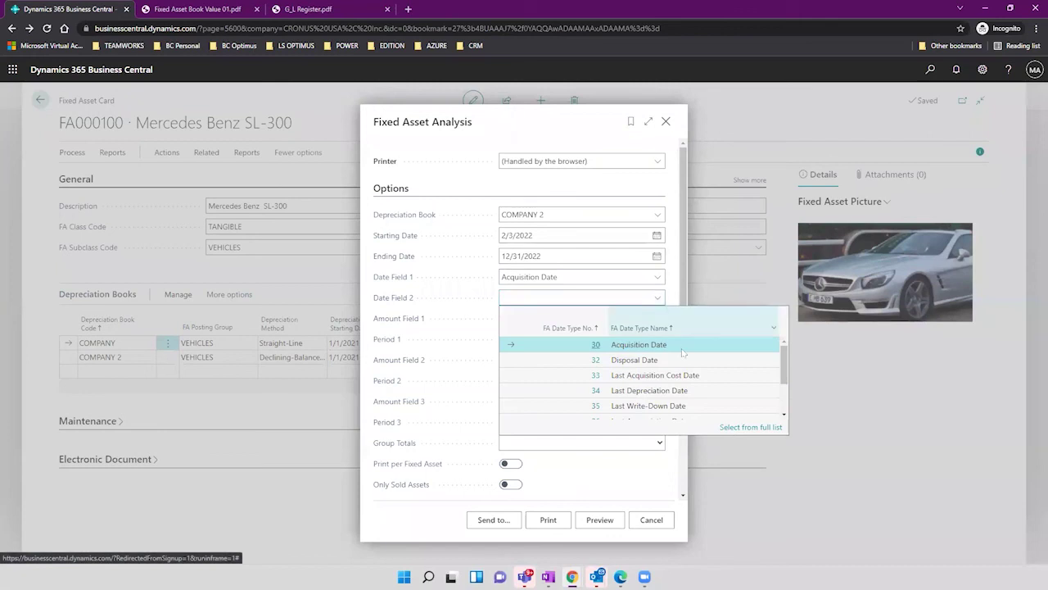
click(701, 391)
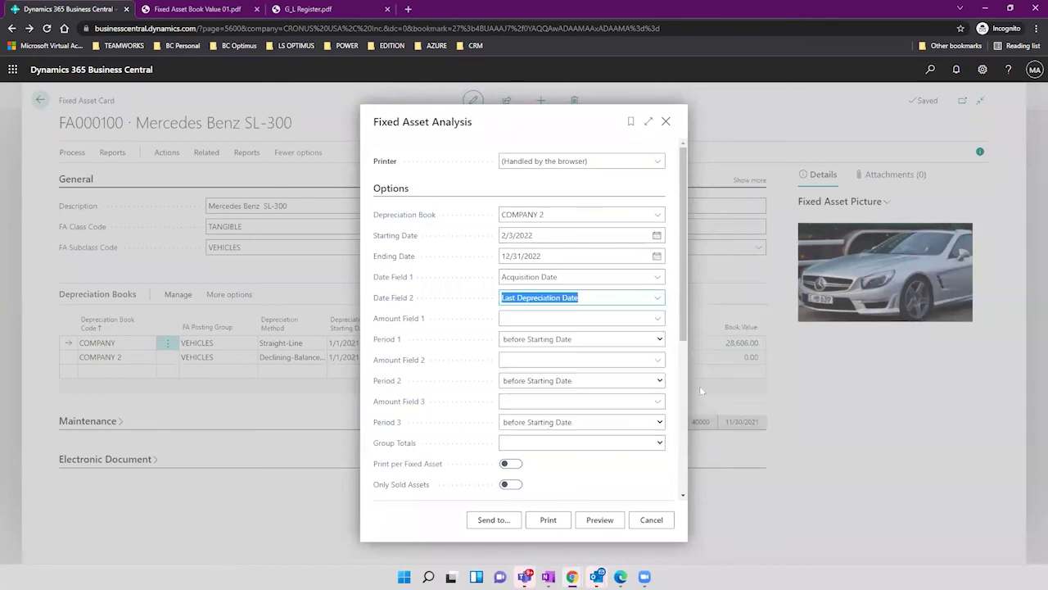
click(596, 518)
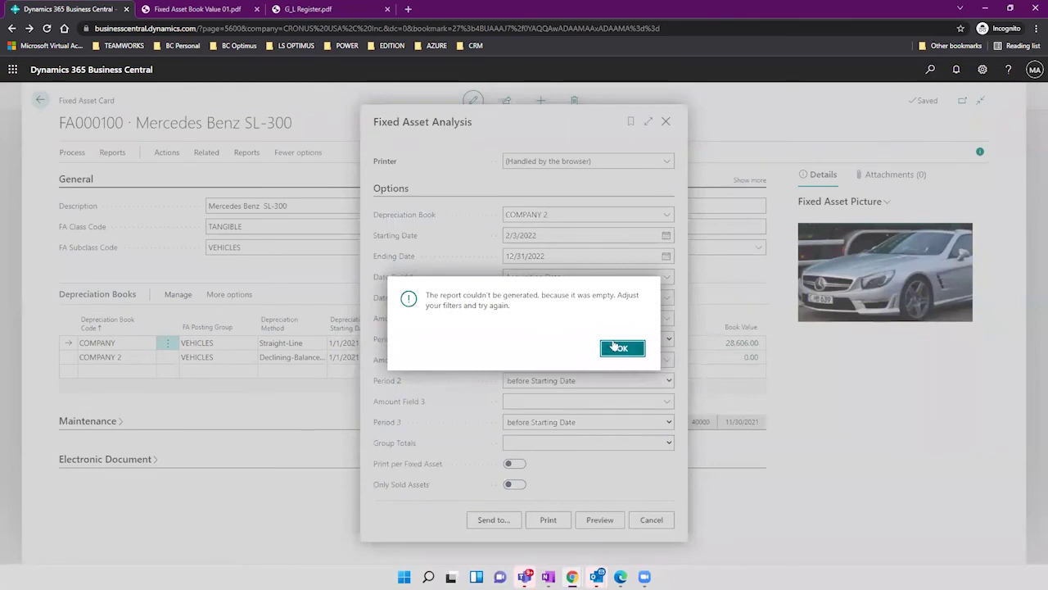
click(615, 347)
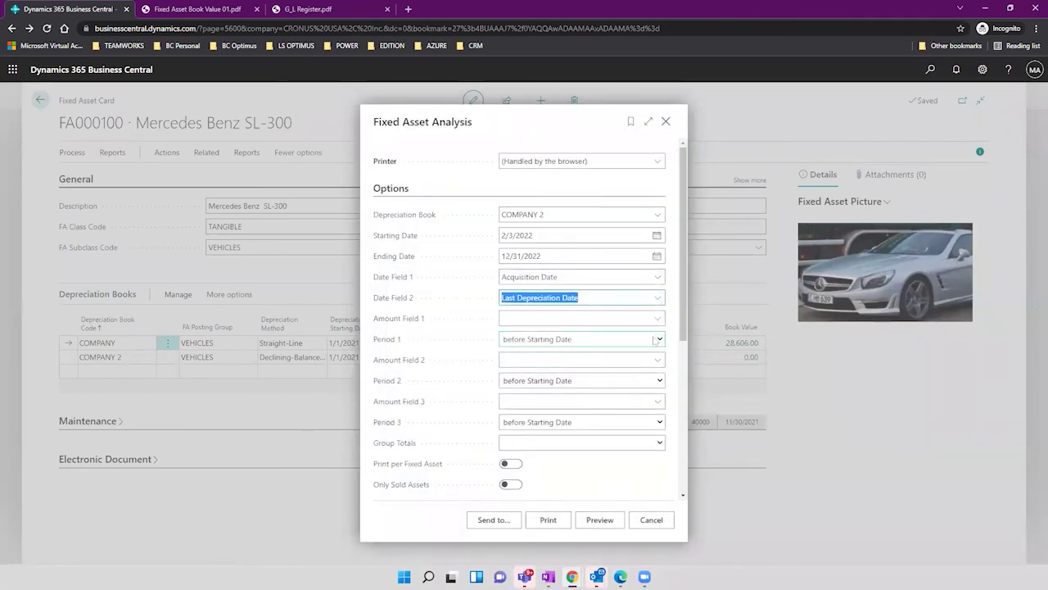
Set Period 1 to at Ending Date and Amount Field 1 to Depreciation, and try to preview the report.
click(655, 339)
click(618, 372)
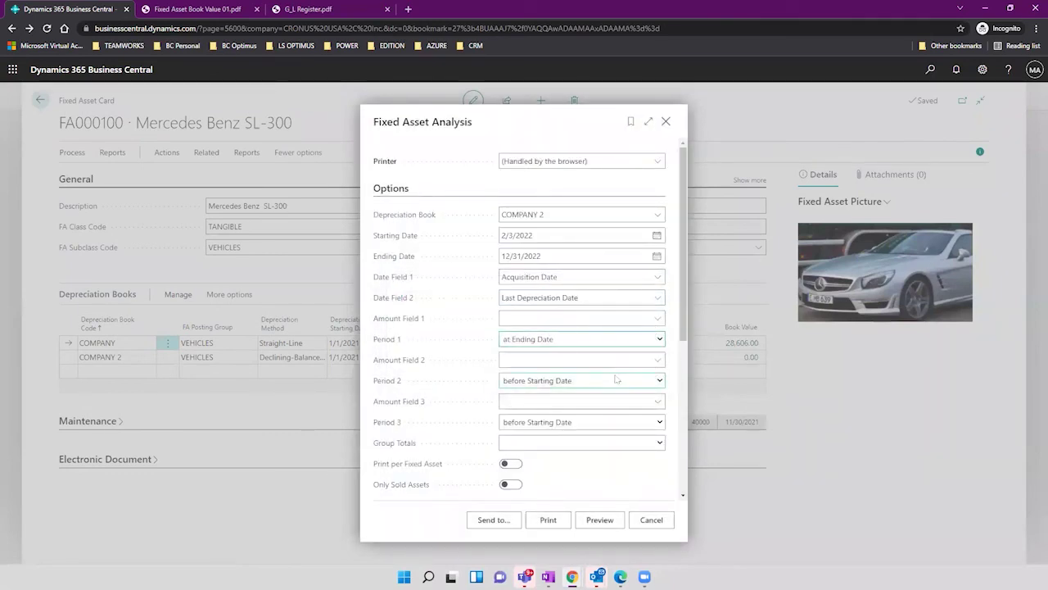
click(654, 318)
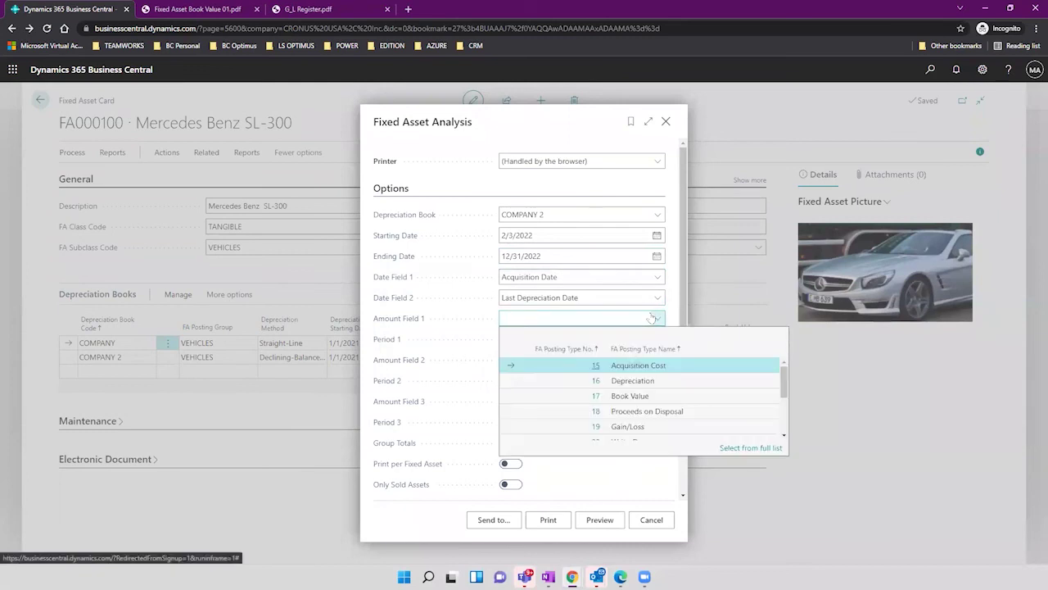
click(675, 379)
click(597, 521)
click(616, 342)
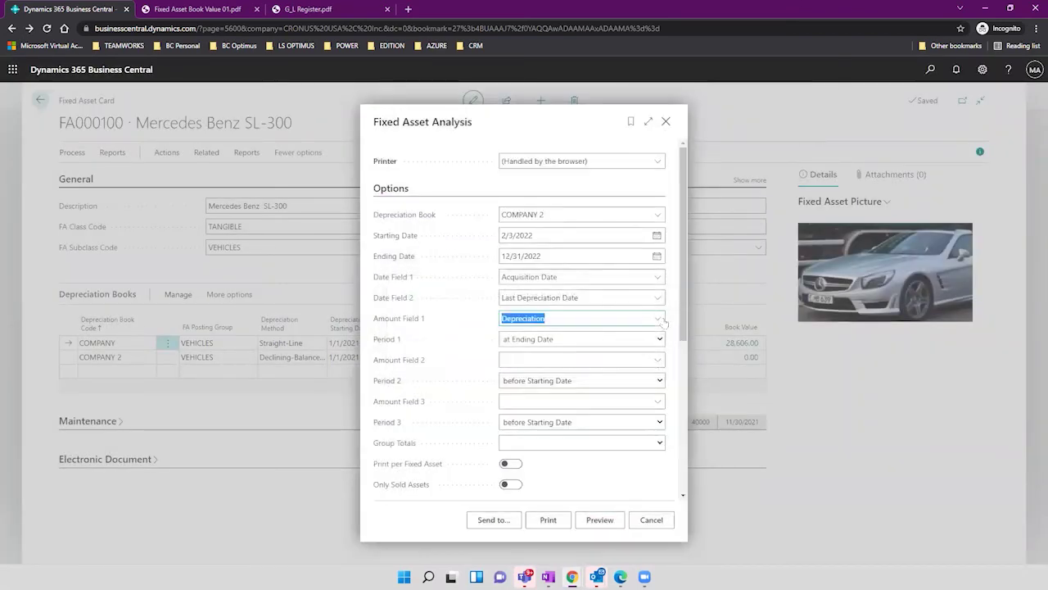
Enable Print per Fixed Asset, and set Amount Field 2 to Book Value and Amount Field 3 to Gain/Loss in the report options.
click(506, 463)
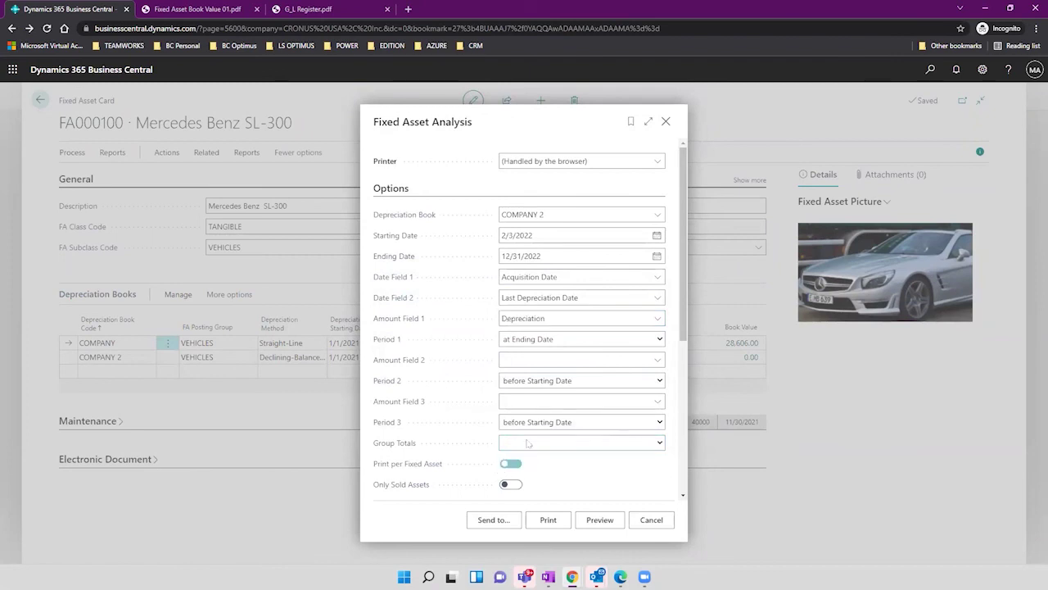
click(658, 339)
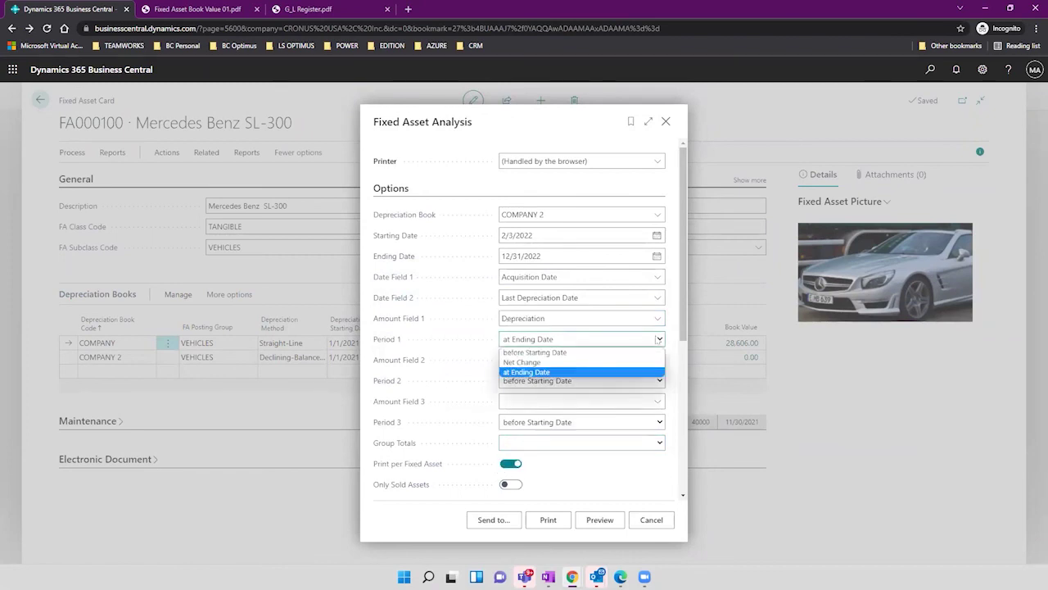
click(668, 338)
click(658, 359)
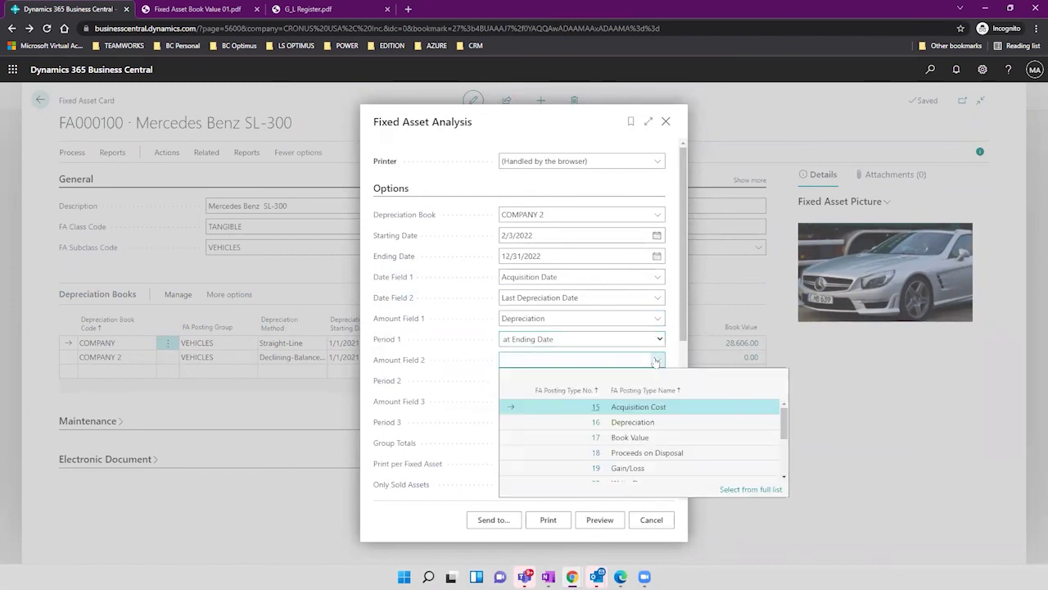
click(669, 438)
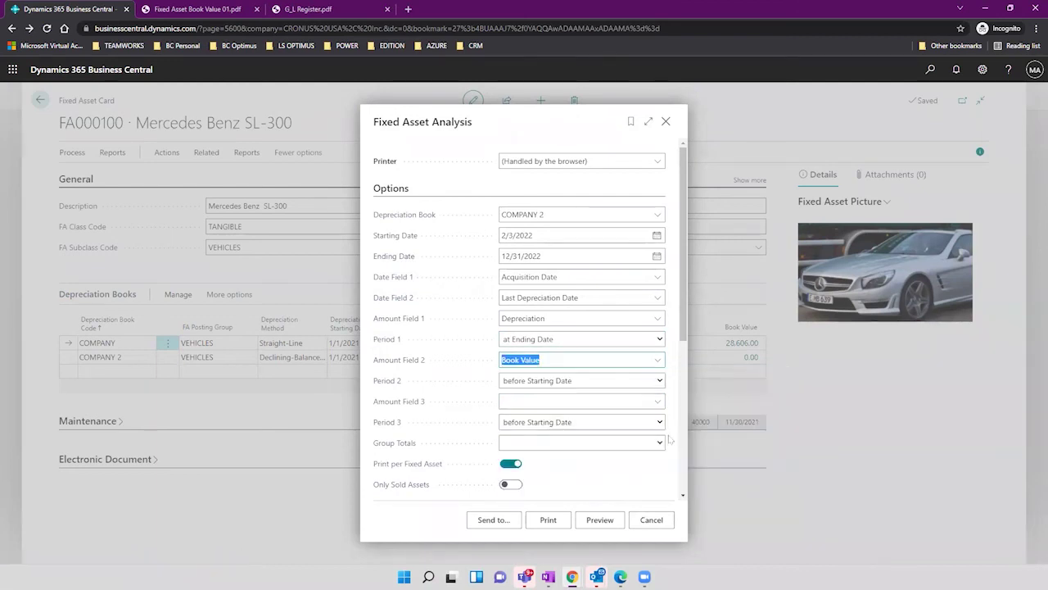
click(657, 402)
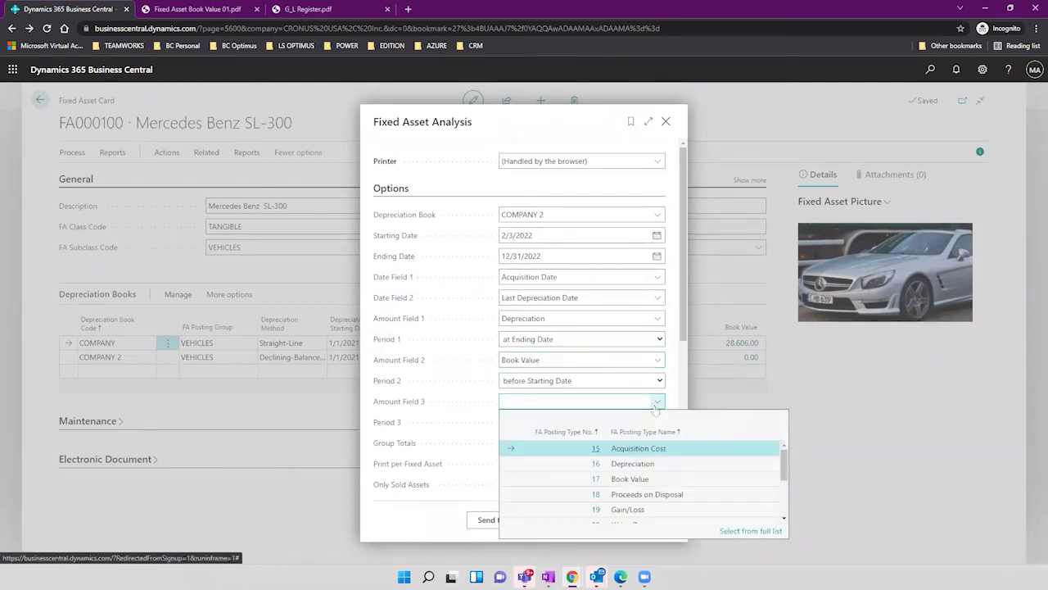
click(688, 510)
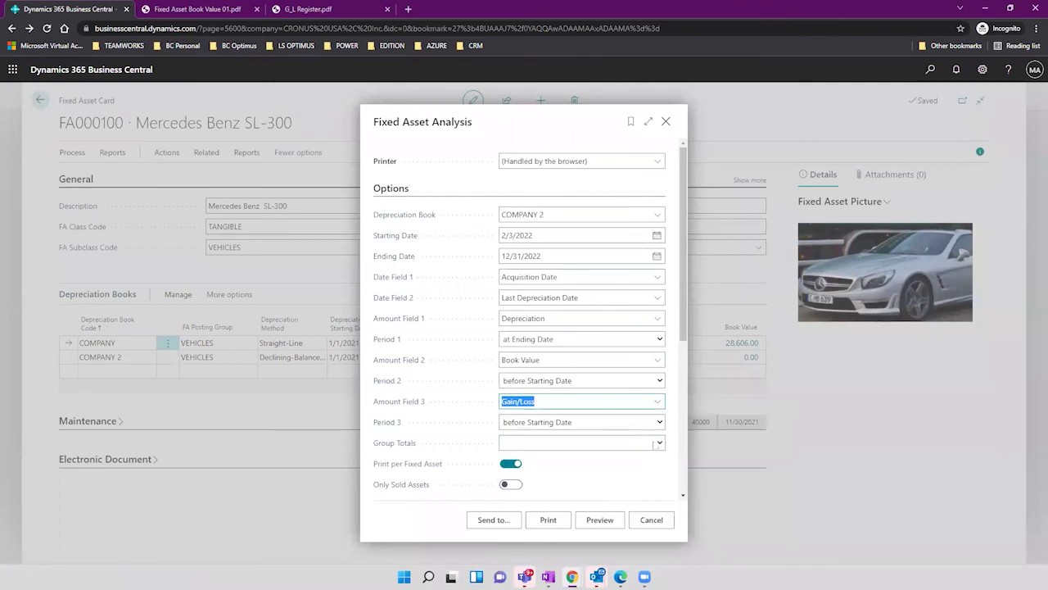
Set Group Totals to Main Asset, try to preview the report, check the remaining options and filters, and cancel the report.
click(659, 443)
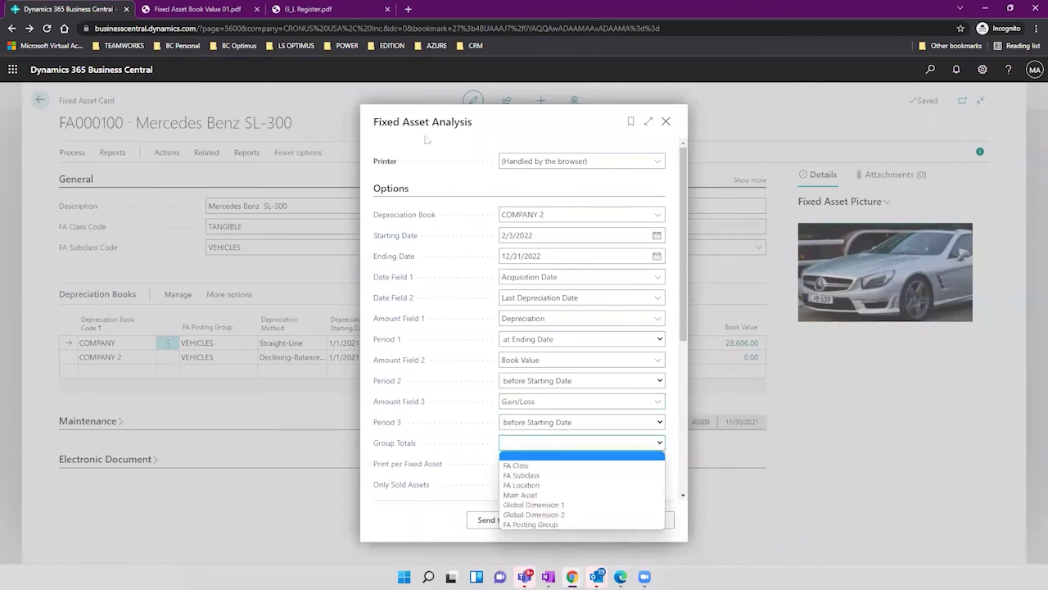
click(570, 494)
click(605, 523)
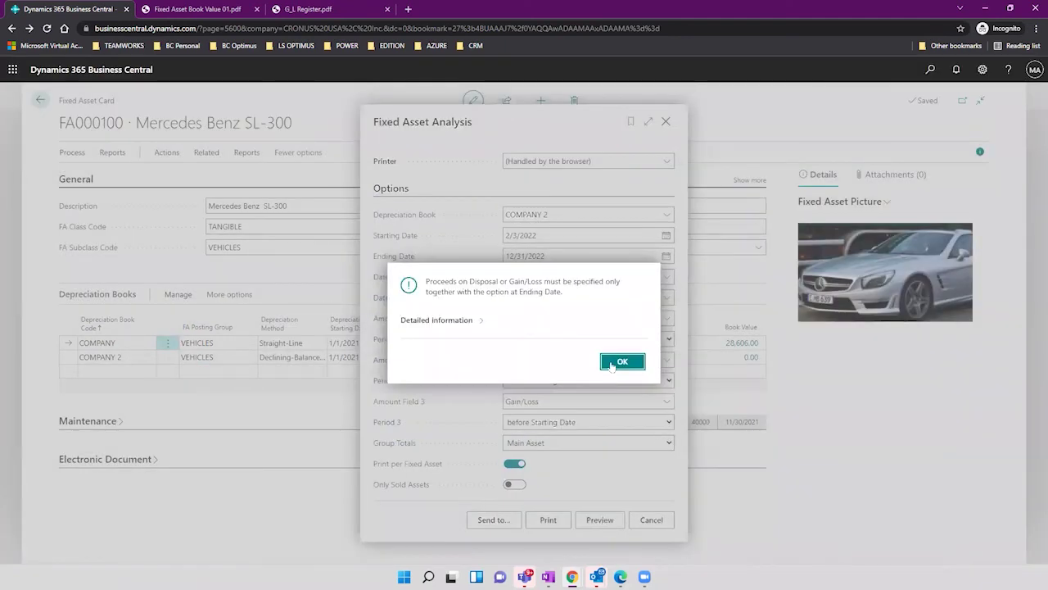
click(622, 361)
scroll(687, 352, down, 2)
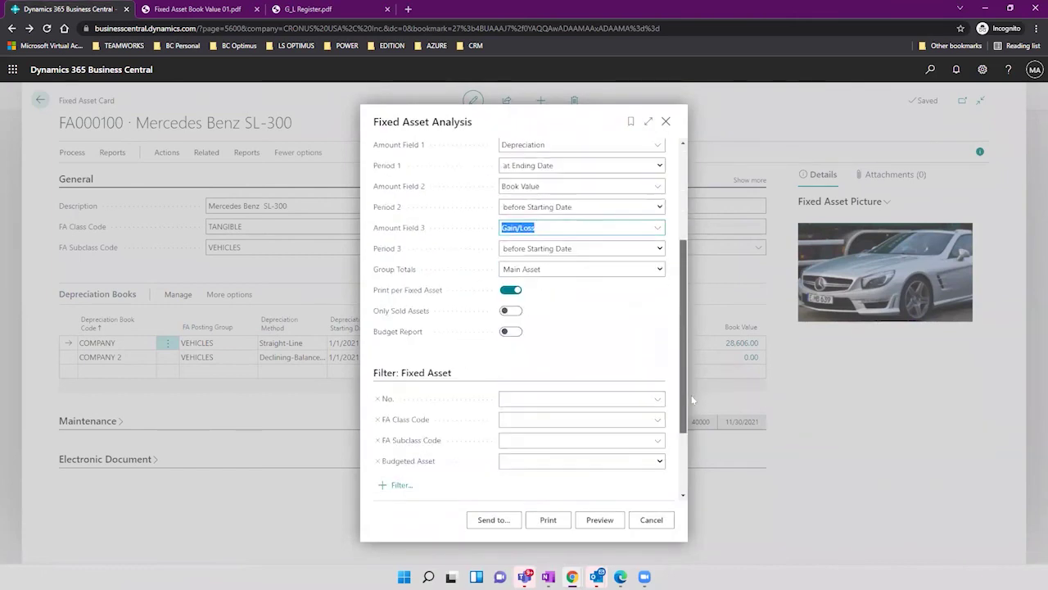
scroll(691, 395, down, 2)
scroll(691, 434, up, 5)
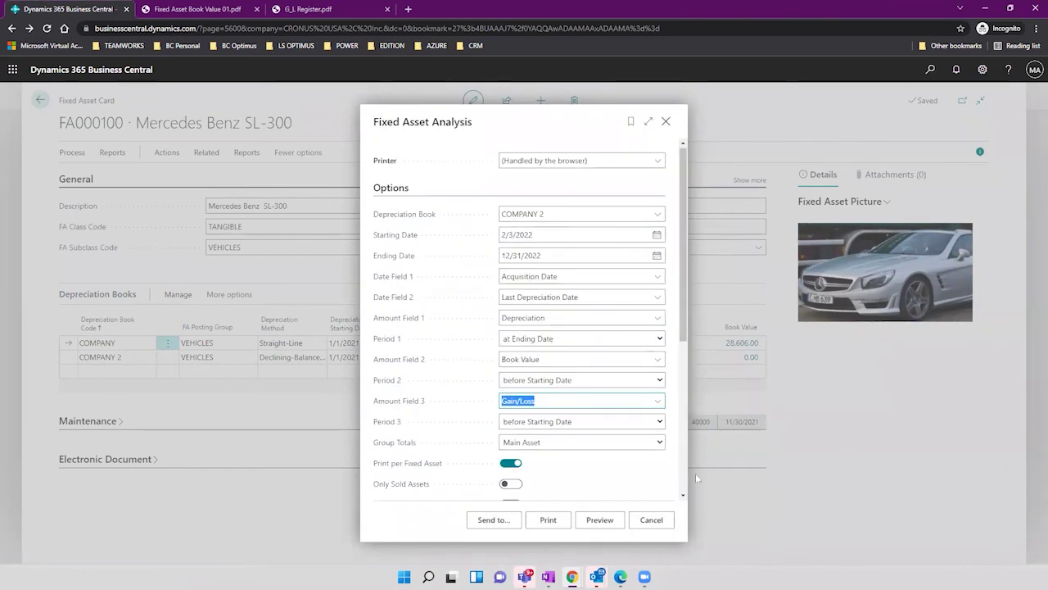
click(651, 519)
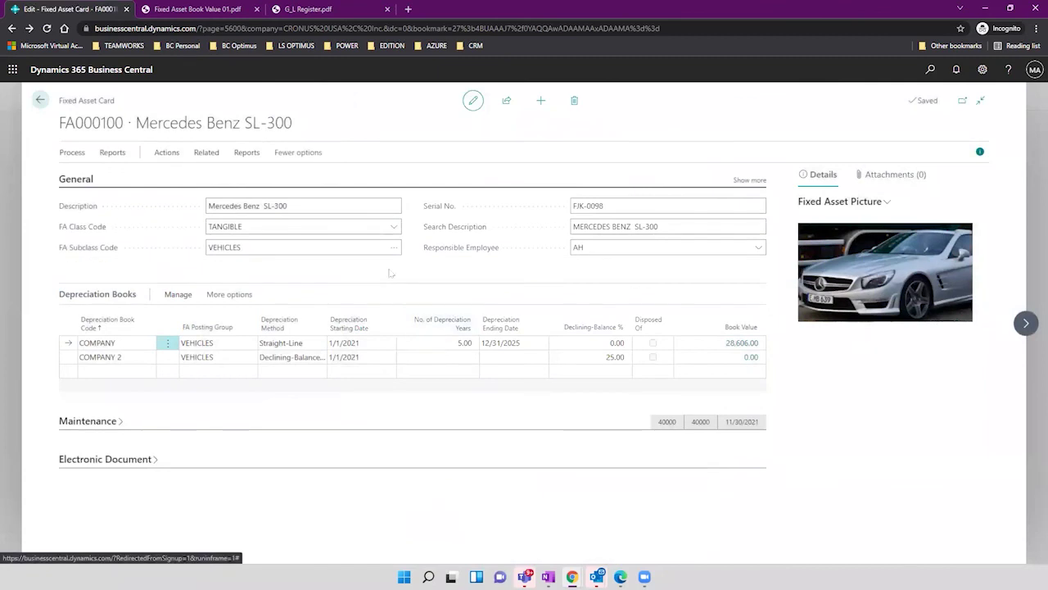
Review the FA ledger entries behind the COMPANY book's book value, checking the June, July and November 2021 depreciation, and return to the asset card.
click(308, 358)
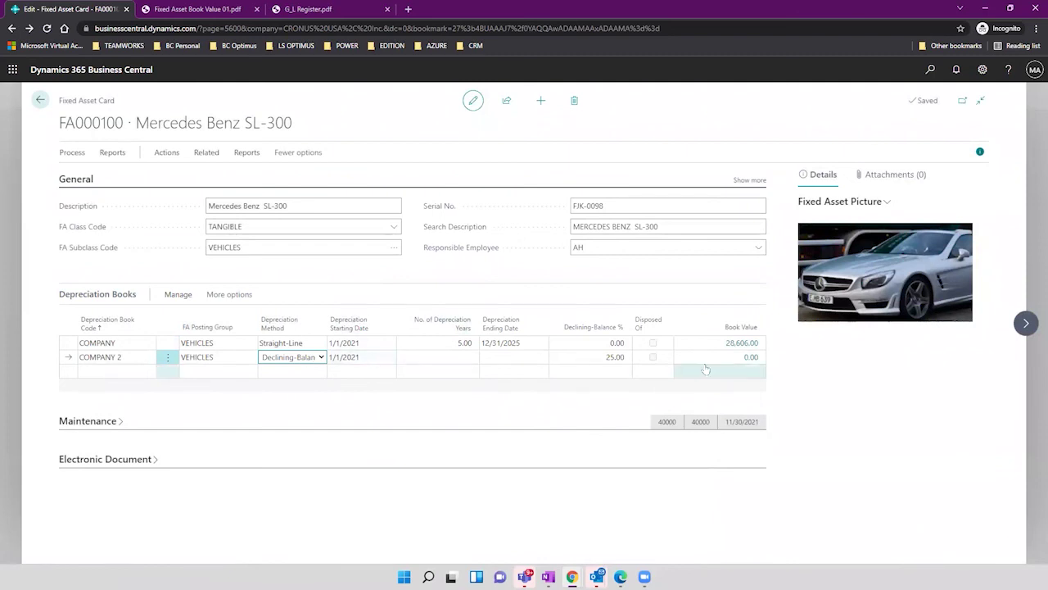
click(741, 343)
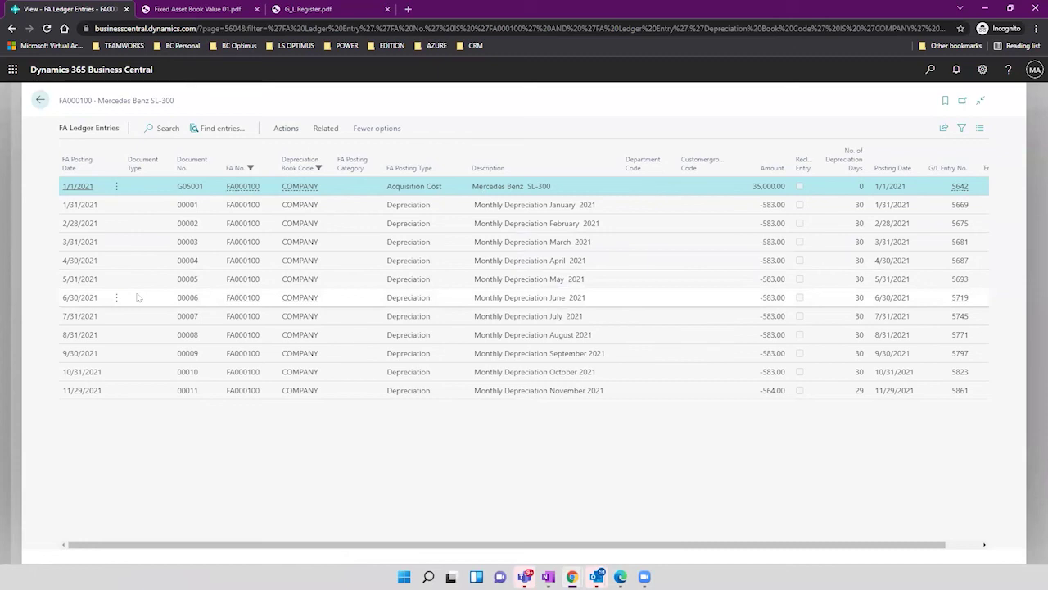
click(140, 297)
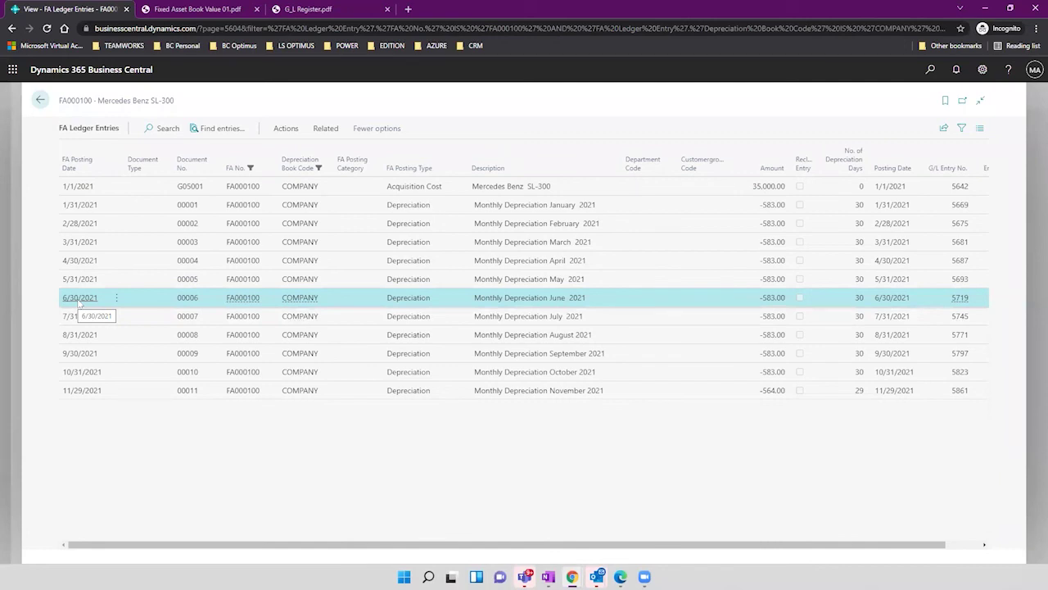
click(274, 391)
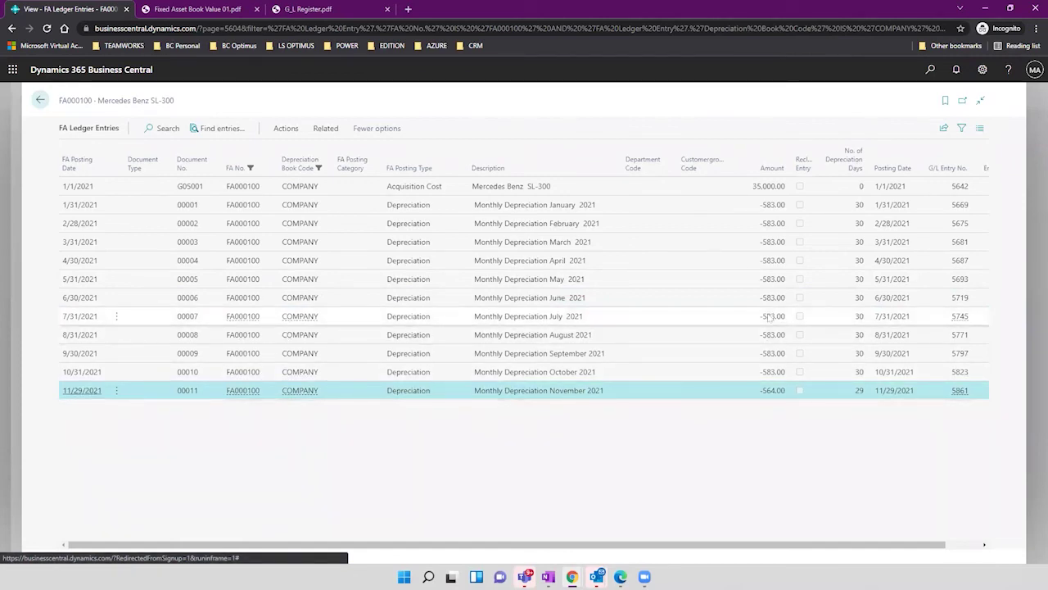
click(769, 316)
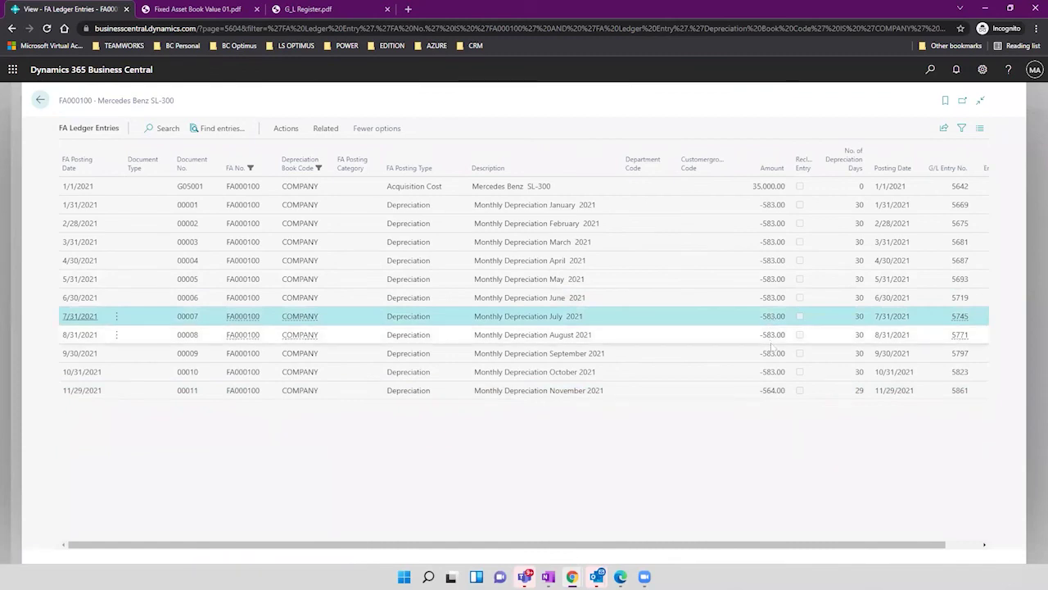
click(772, 391)
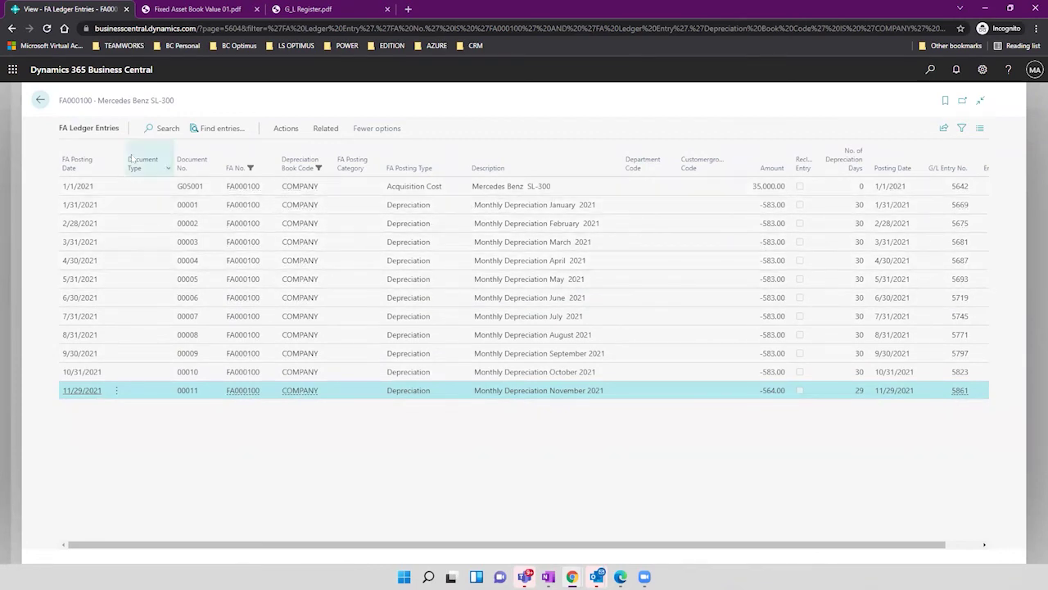
click(40, 100)
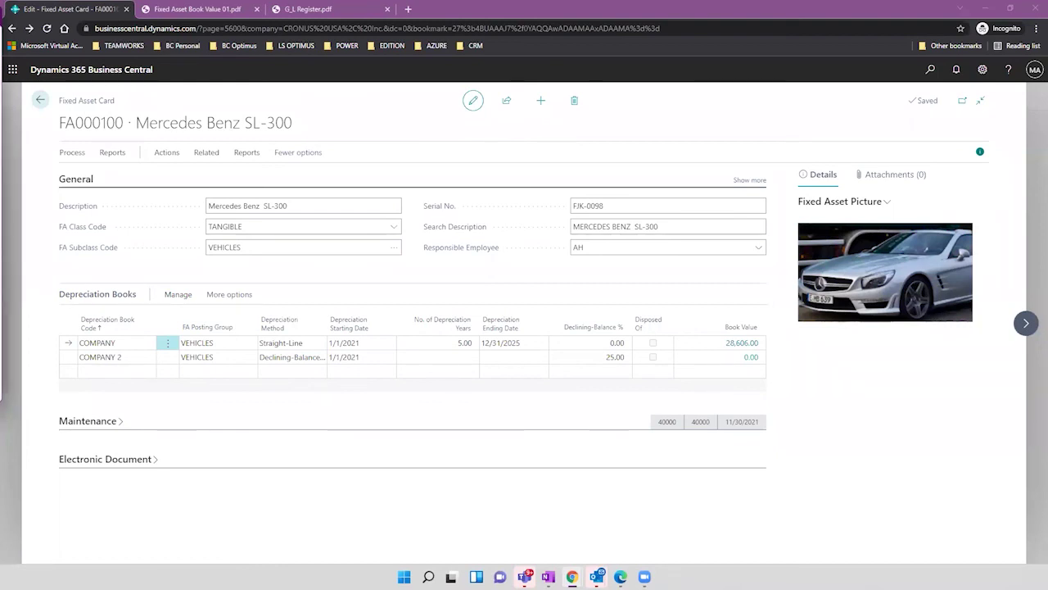
Switch to the Microsoft Docs article on depreciation methods, make its window taller and go back from DB1/SL to the Declining-Balance 2 example.
key(alt+Tab)
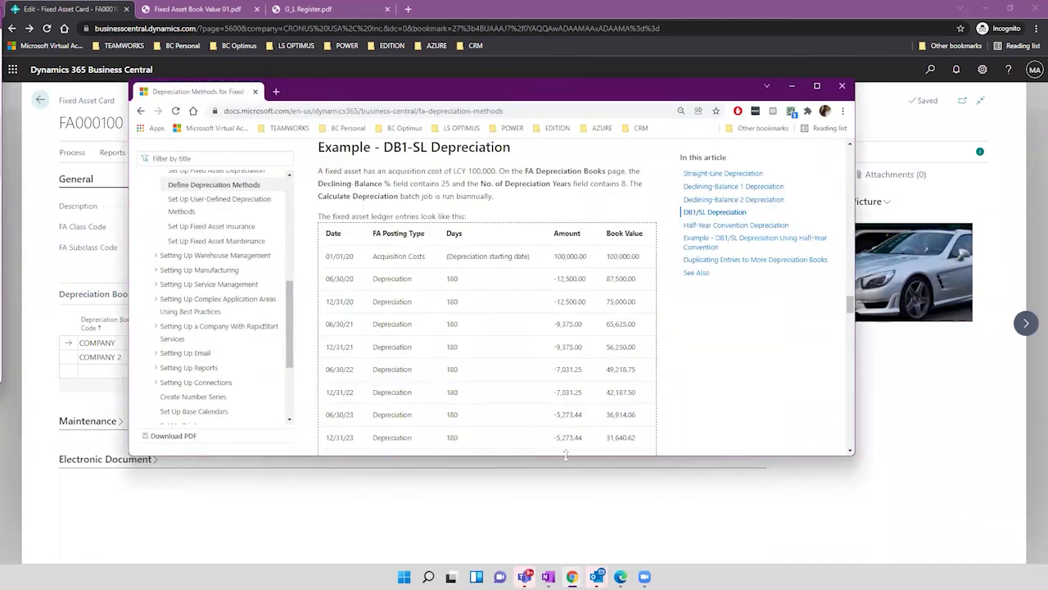
drag(565, 454, 570, 557)
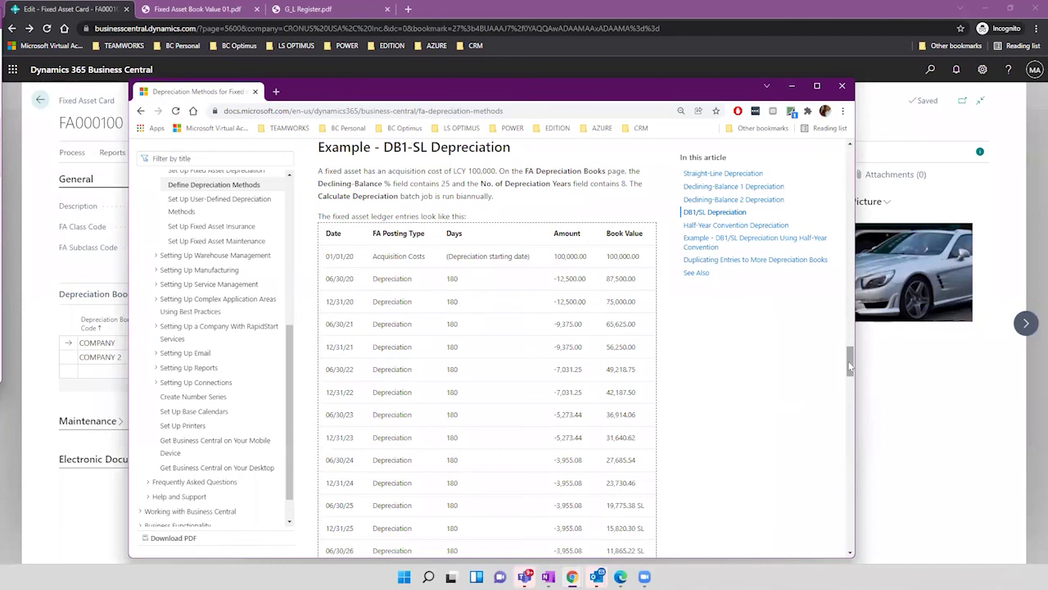
drag(850, 369, 850, 348)
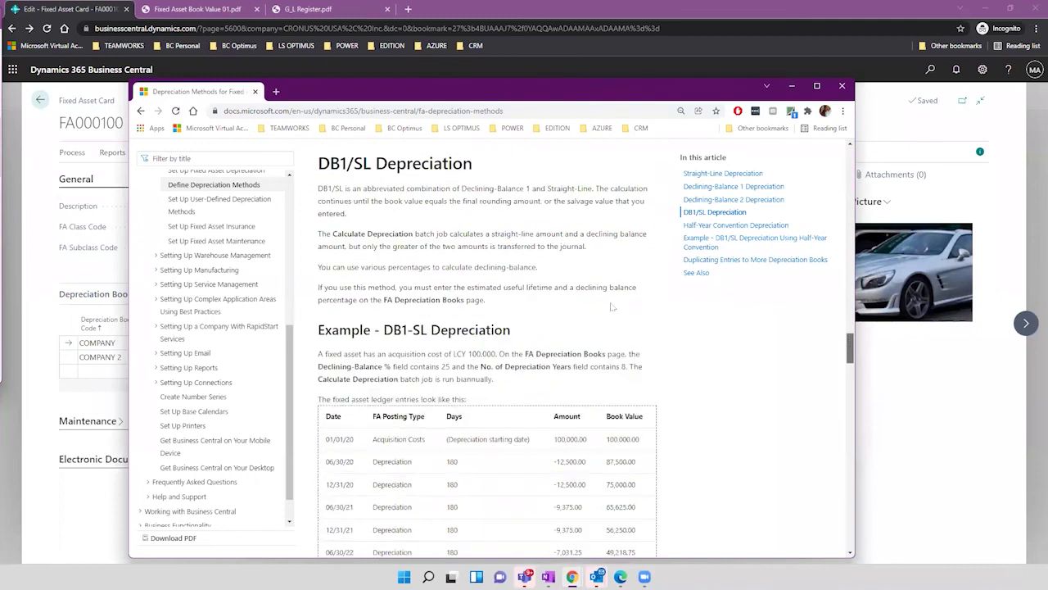
scroll(616, 300, up, 2)
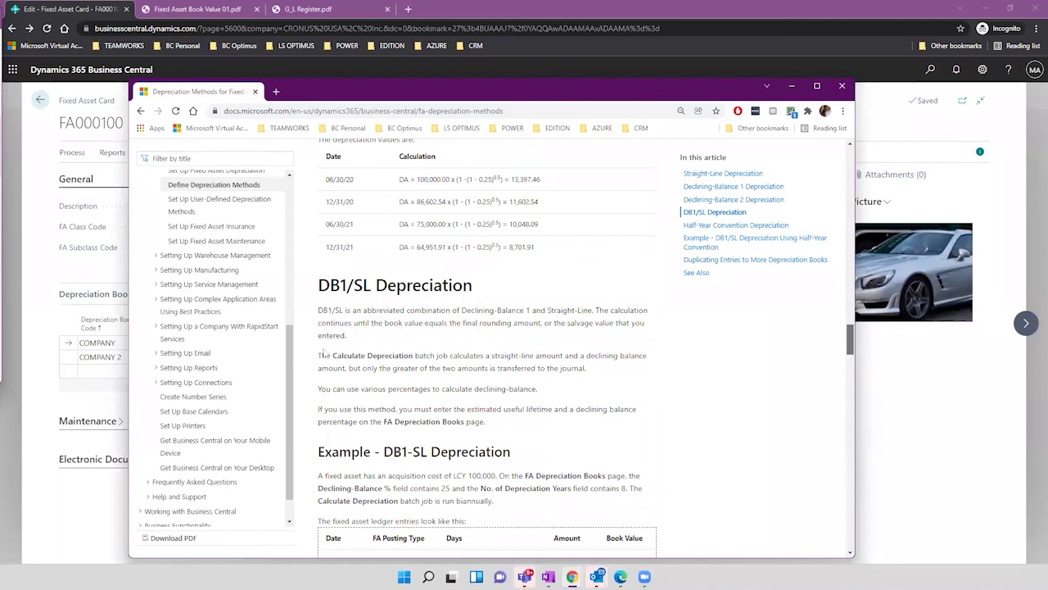
scroll(323, 354, up, 2)
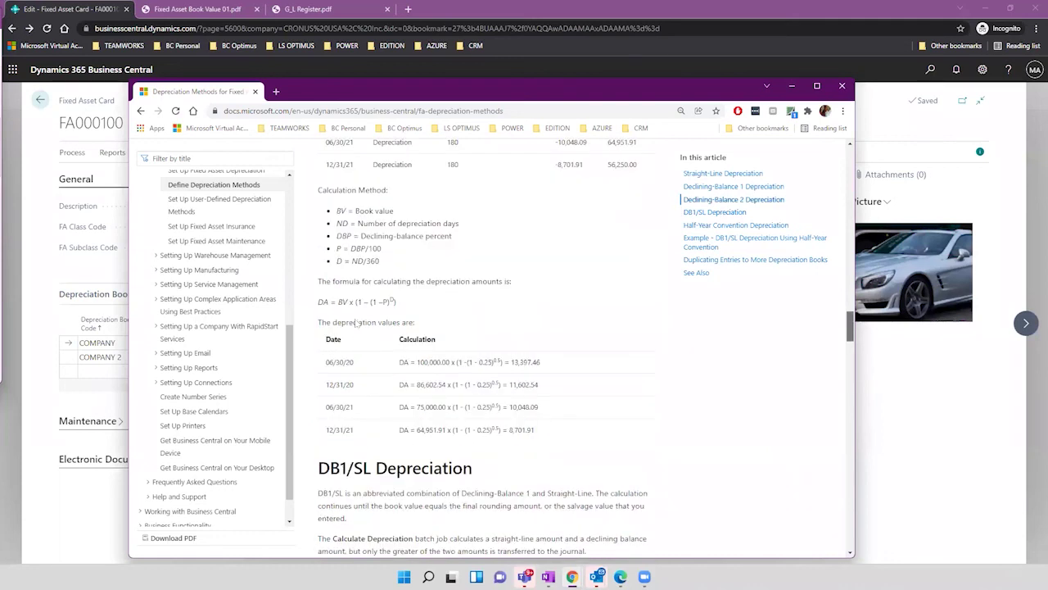
scroll(357, 323, up, 1)
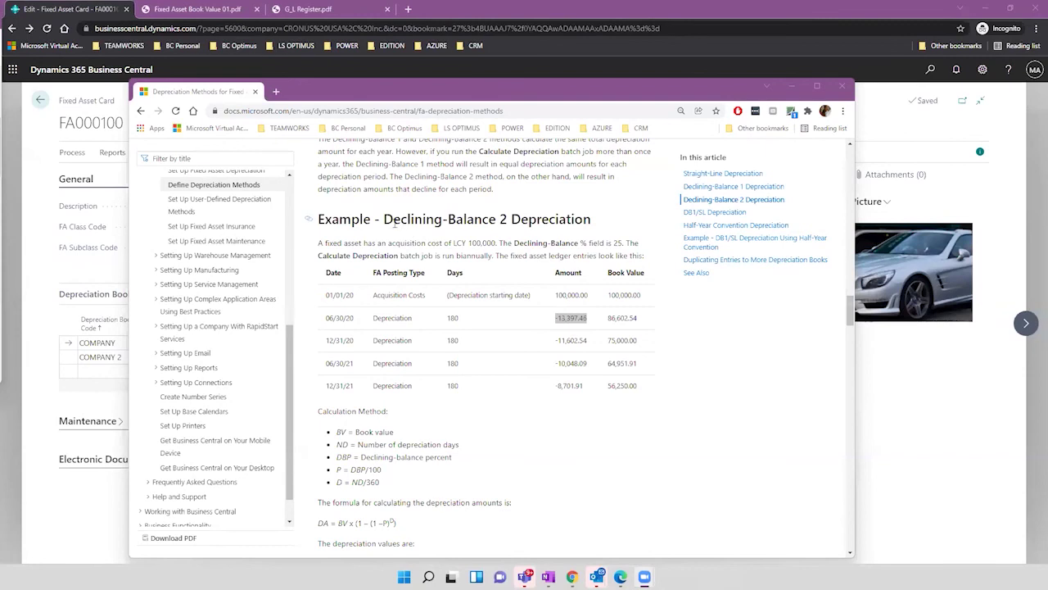
Examine the Declining-Balance 2 example, highlighting its heading, the 12/31/21 depreciation amount and the formula for calculating depreciation amounts.
drag(482, 219, 521, 220)
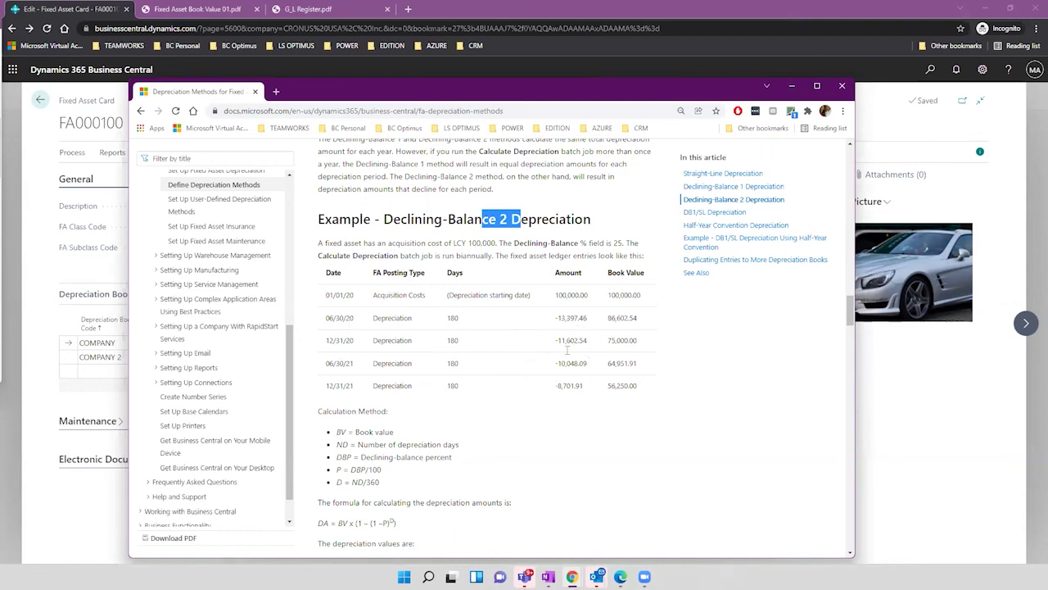
click(584, 389)
drag(554, 386, 584, 390)
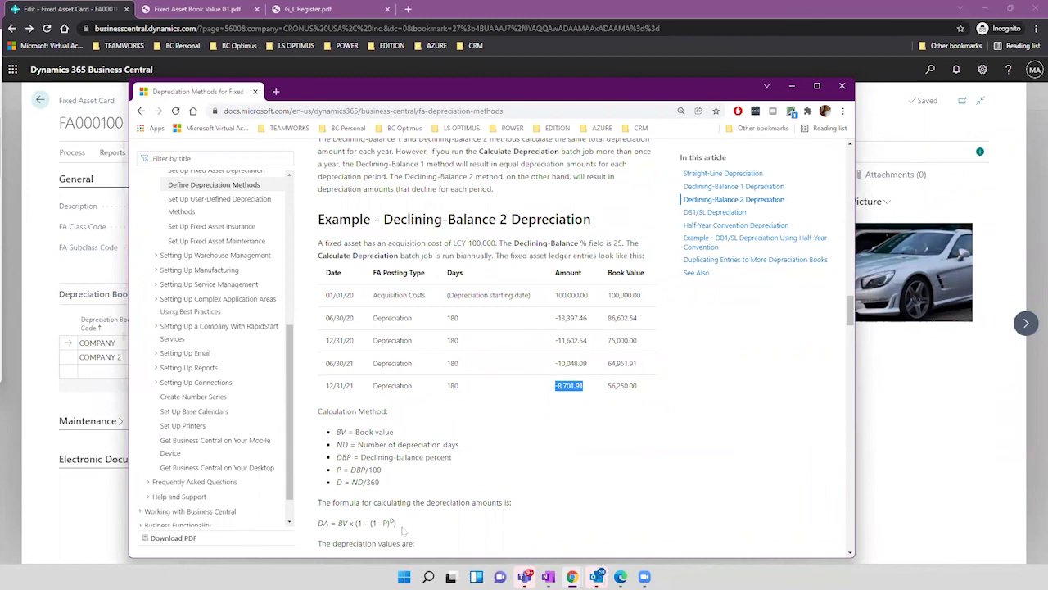
drag(318, 522, 398, 524)
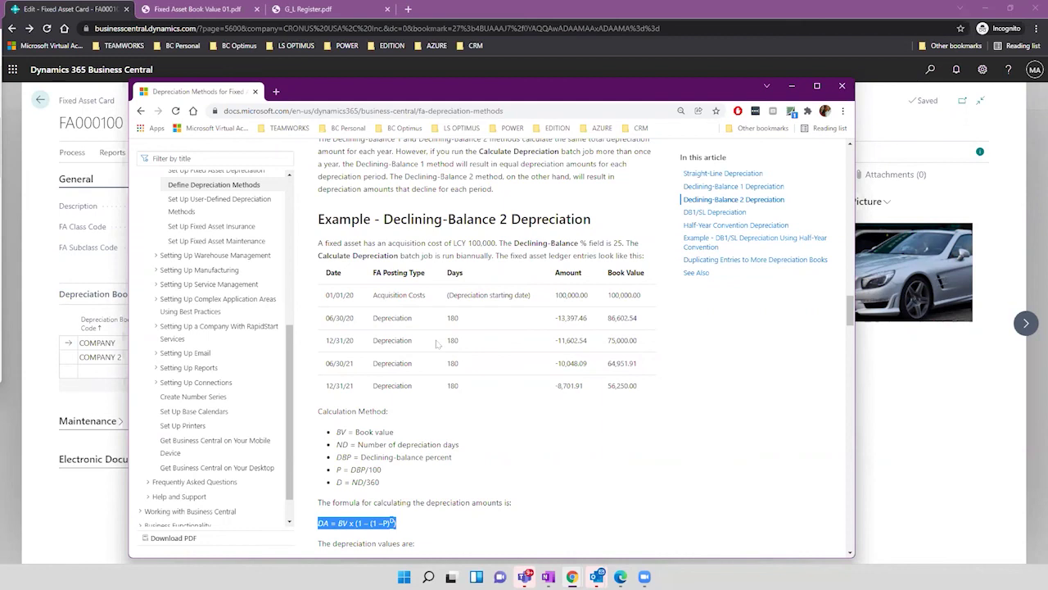
Go back to the Straight-Line Depreciation example and examine its starting book value, 06/30/20 depreciation days and depreciation amounts.
scroll(437, 344, up, 1)
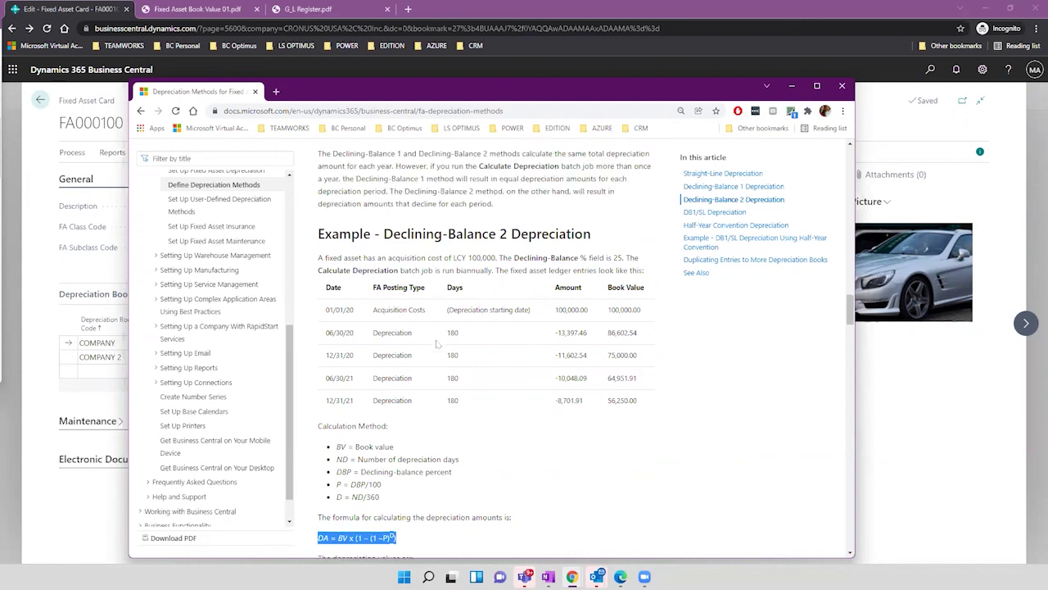
scroll(381, 306, up, 1)
scroll(472, 408, up, 5)
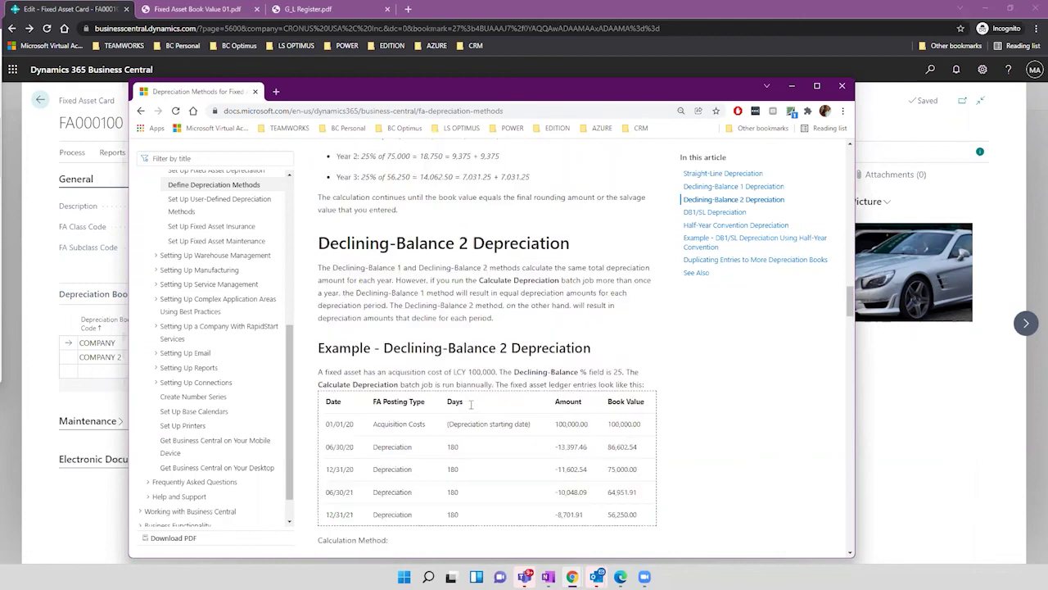
scroll(615, 329, up, 4)
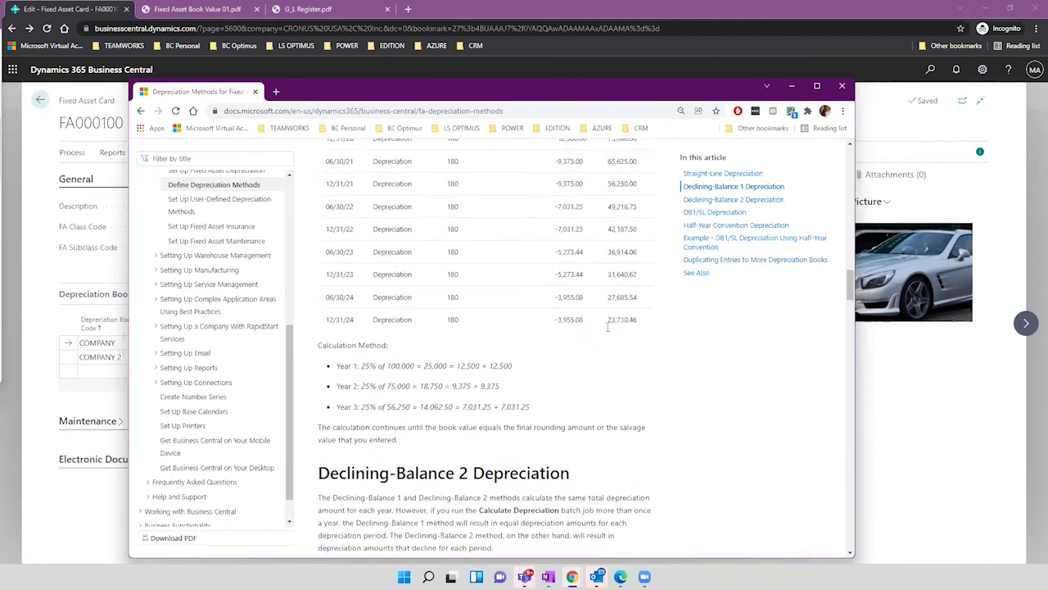
scroll(643, 330, up, 3)
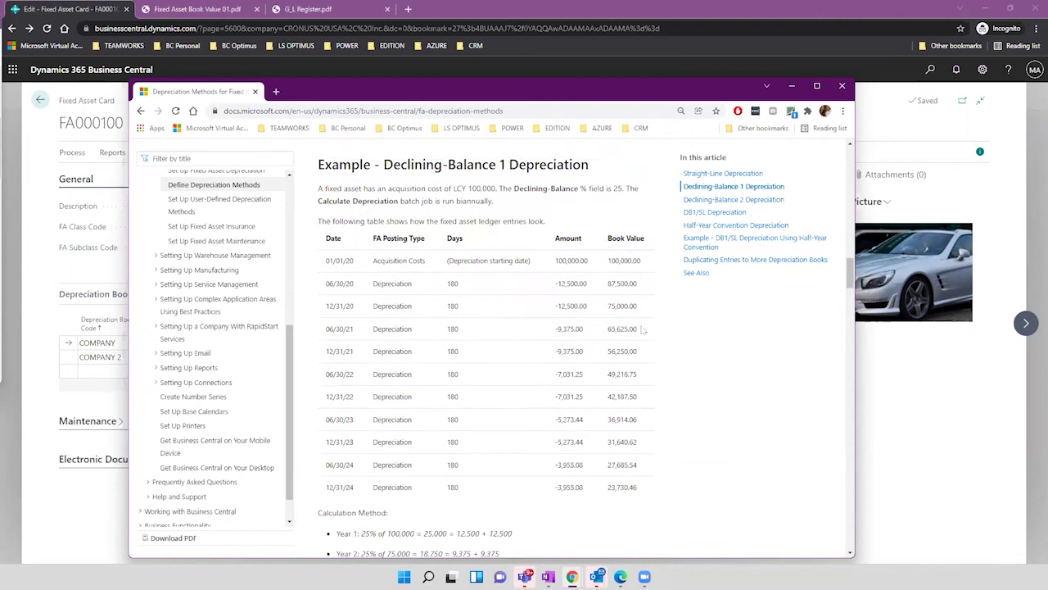
scroll(490, 333, up, 3)
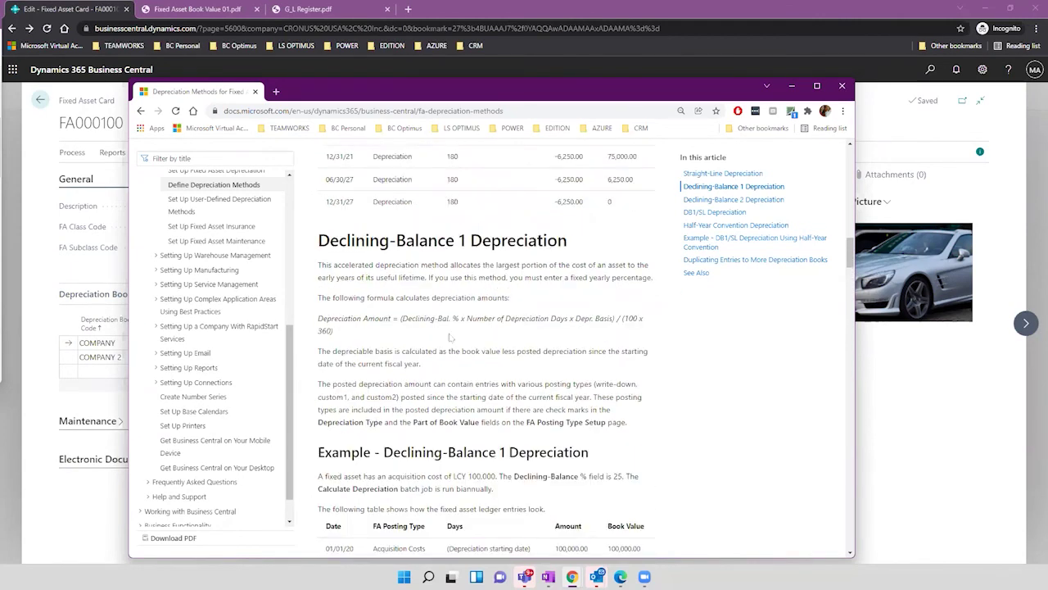
scroll(393, 329, up, 5)
double_click(624, 325)
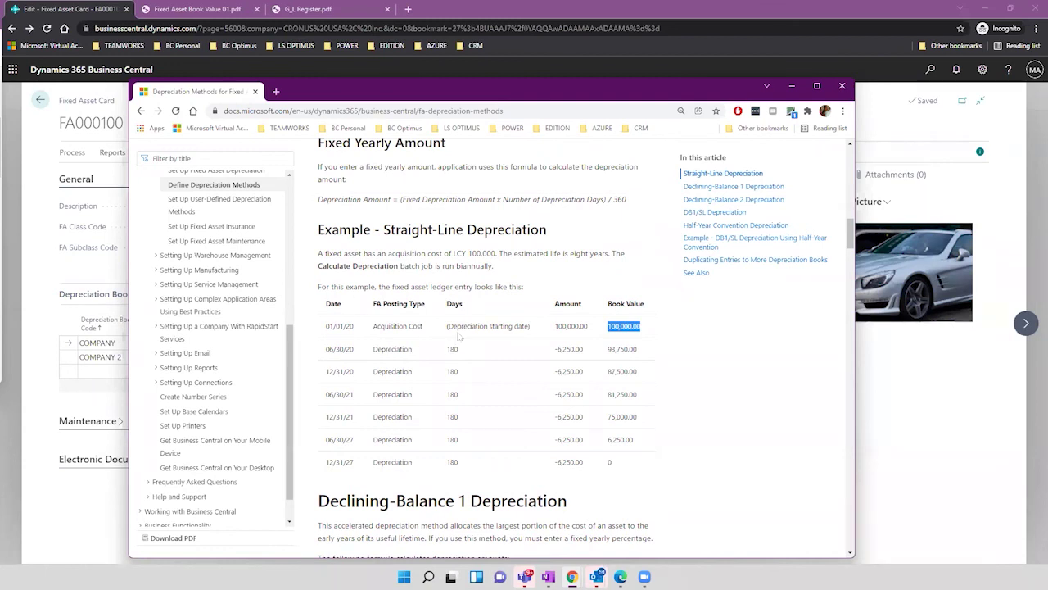
drag(448, 349, 468, 352)
drag(556, 349, 584, 392)
click(578, 361)
double_click(449, 349)
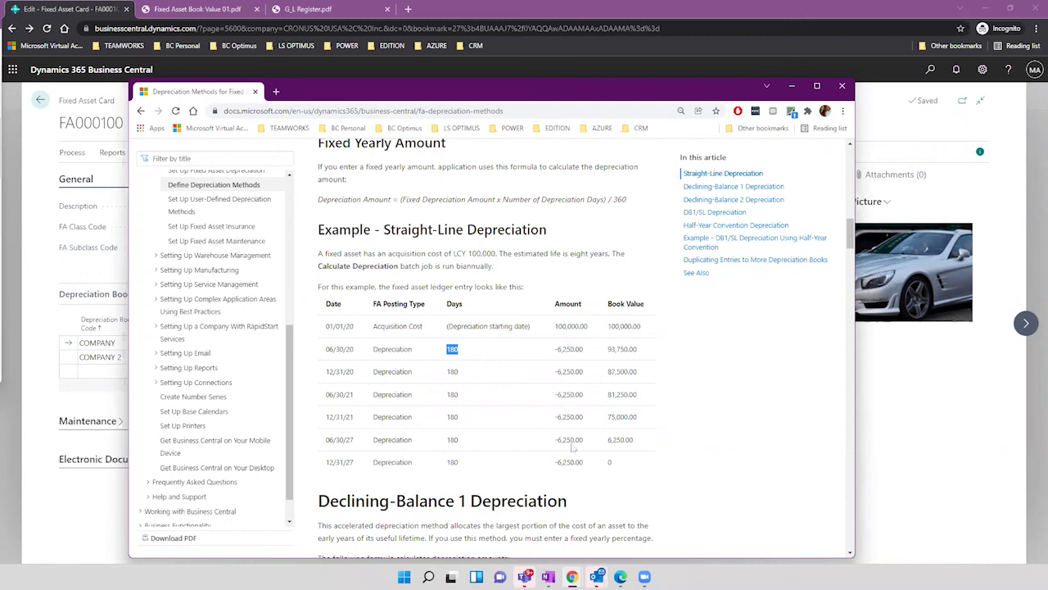
click(576, 339)
Return to the Declining-Balance 1 Depreciation example to view its table of fixed asset ledger entries.
scroll(526, 387, down, 3)
scroll(526, 386, down, 3)
scroll(527, 386, down, 2)
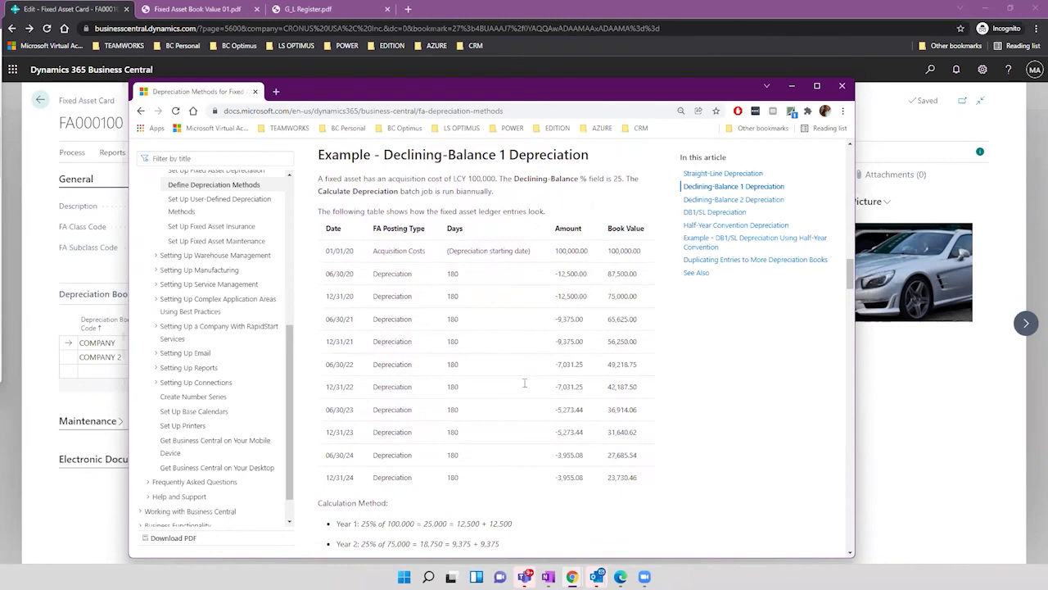
Move on to the DB1/SL Depreciation section and read its description of combining the declining-balance and straight-line methods.
scroll(524, 382, down, 5)
scroll(525, 387, down, 5)
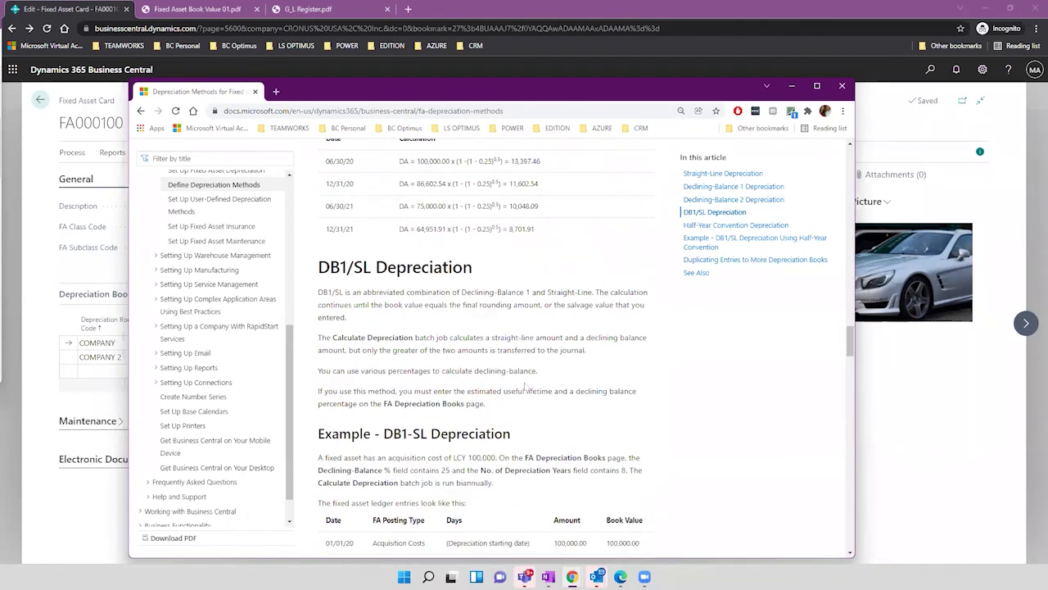
scroll(526, 386, down, 2)
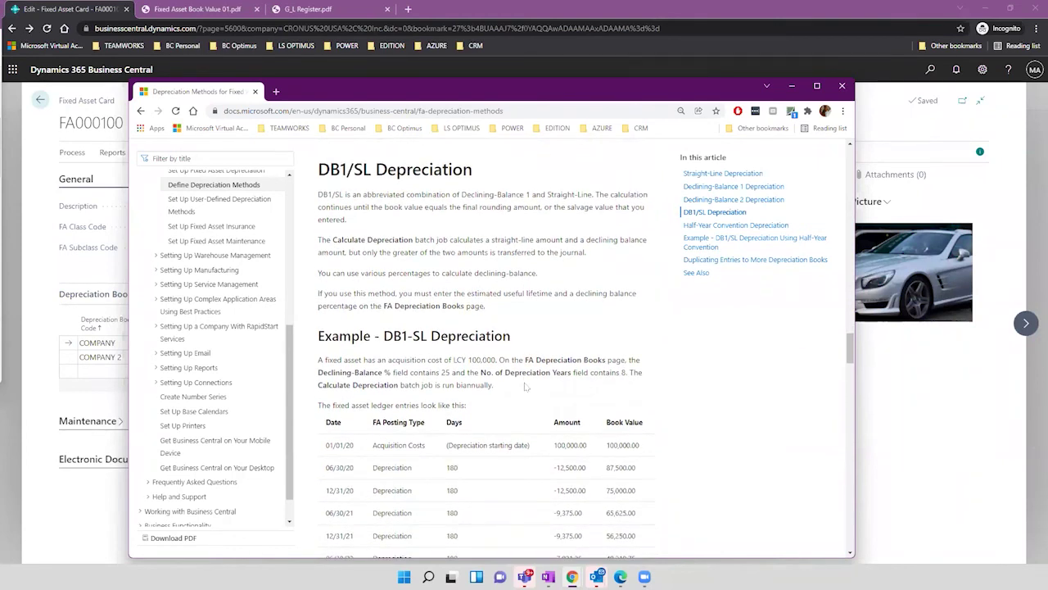
scroll(526, 387, down, 1)
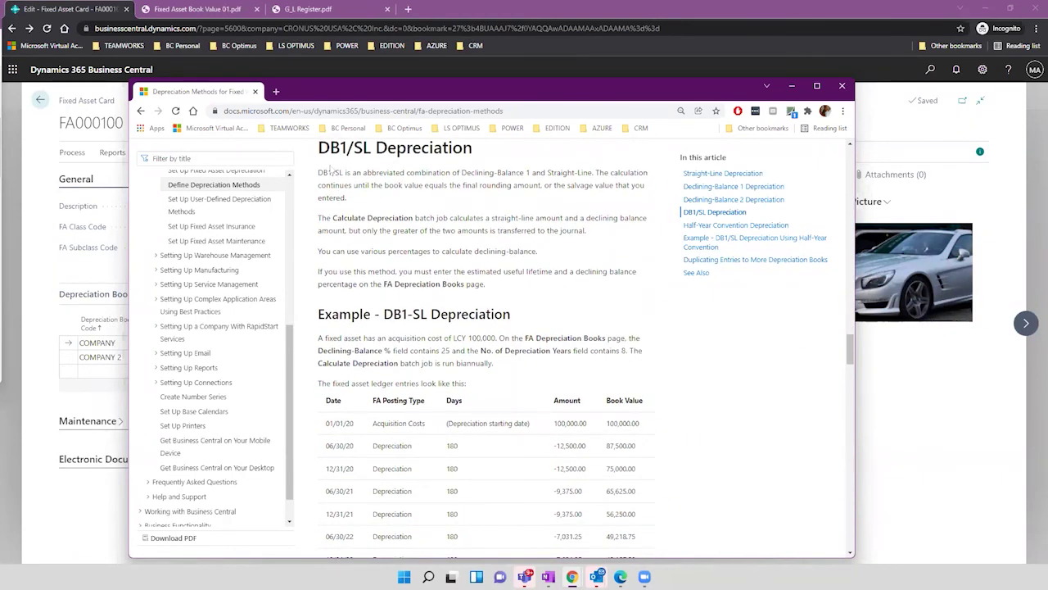
mouse_move(309, 146)
mouse_down()
mouse_move(384, 148)
mouse_move(261, 144)
mouse_move(323, 142)
mouse_up()
click(398, 430)
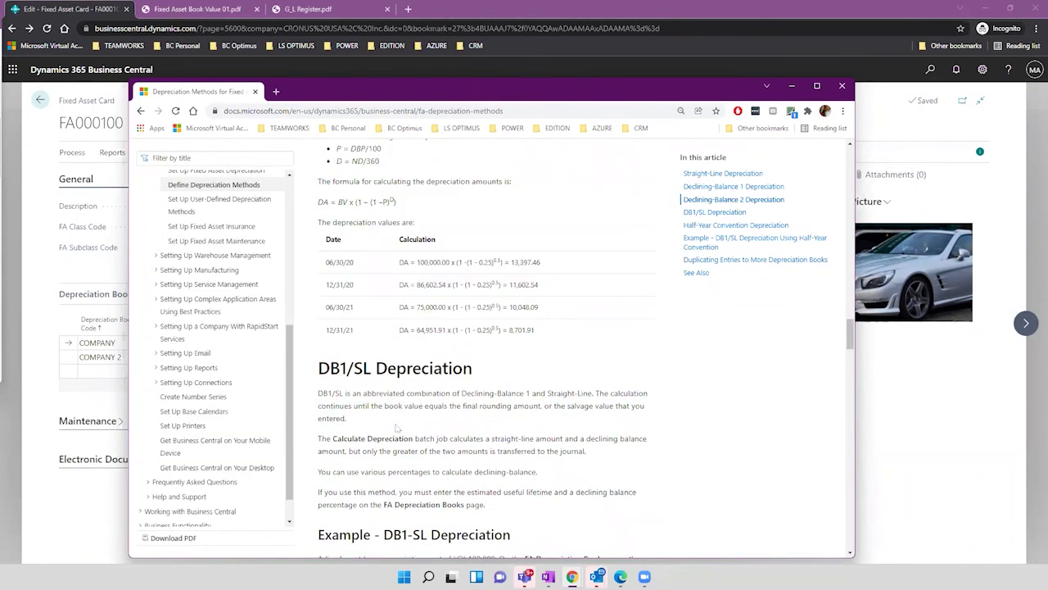
scroll(397, 425, down, 1)
scroll(397, 426, down, 3)
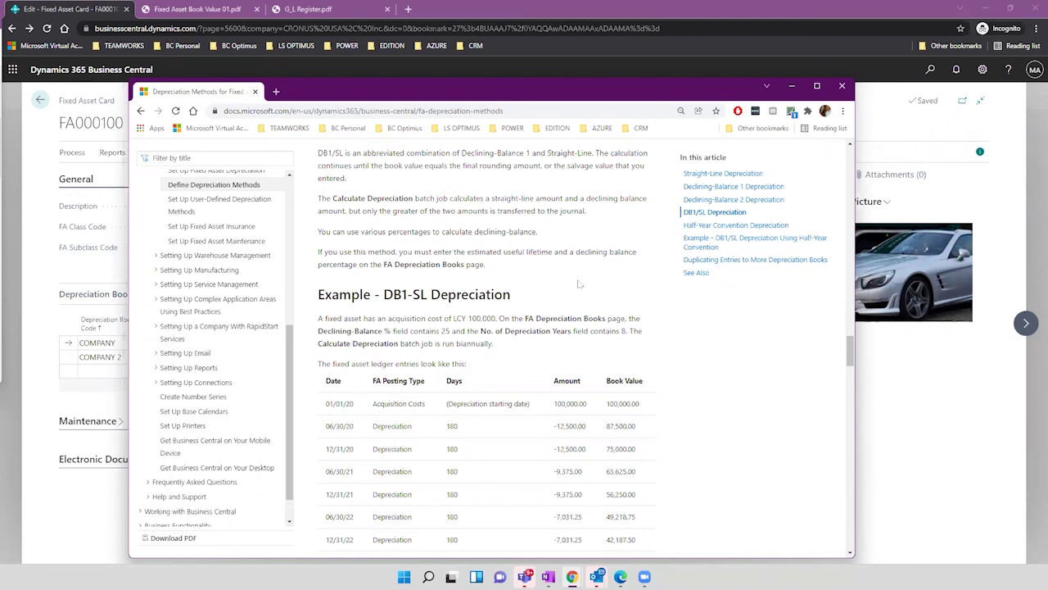
scroll(579, 284, down, 1)
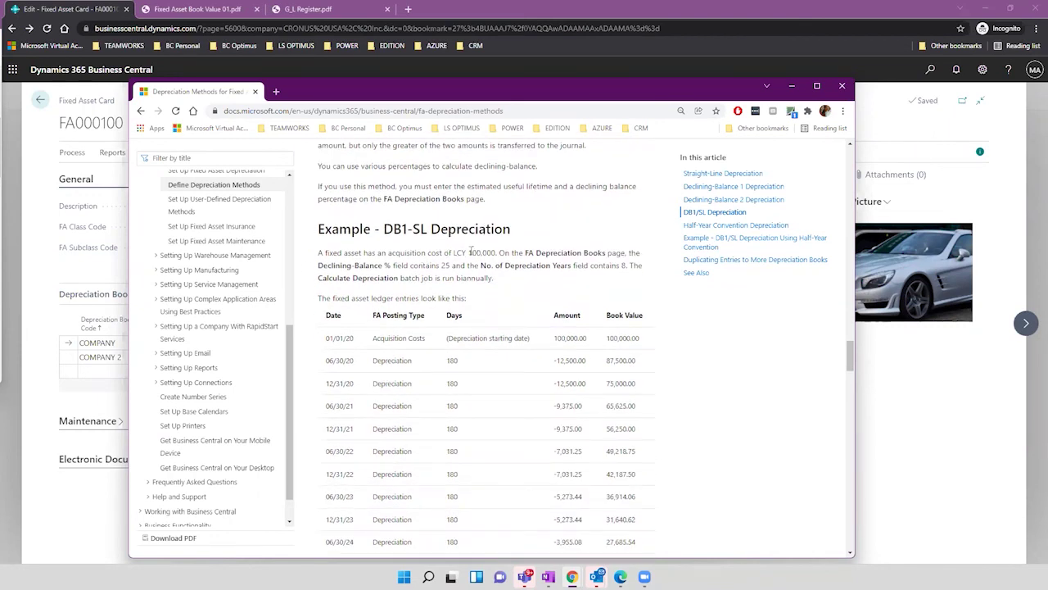
Examine the DB1-SL example, highlighting its acquisition cost, declining-balance percentage, number of depreciation years and first depreciation amount, down to the calculation method.
double_click(485, 253)
drag(442, 266, 452, 266)
drag(627, 265, 616, 266)
drag(556, 366, 589, 363)
click(531, 443)
scroll(530, 443, down, 3)
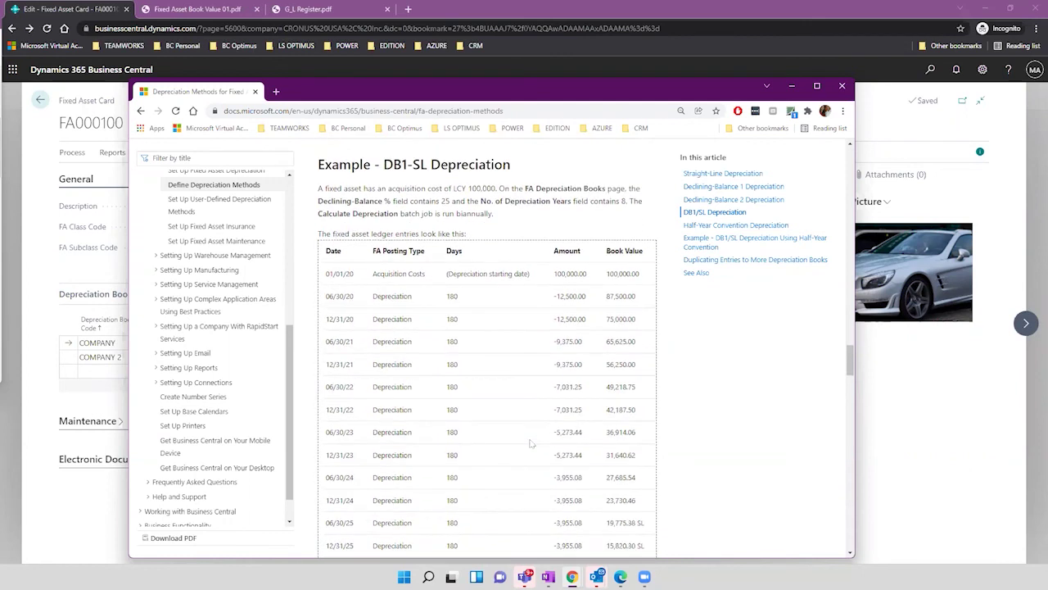
scroll(531, 443, down, 5)
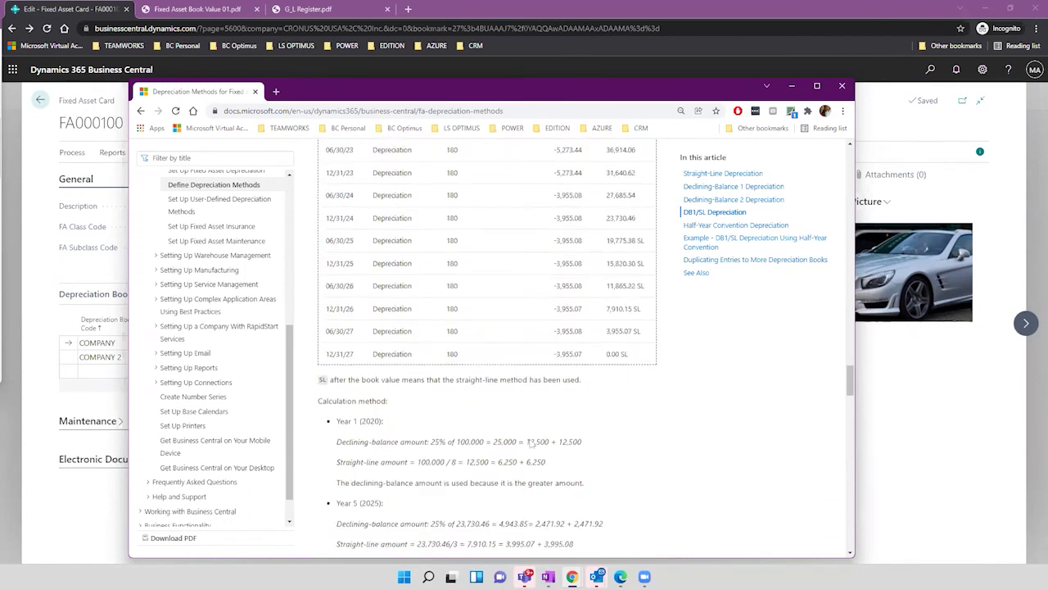
Skim the rest of the article from Half-Year Convention Depreciation to See Also and return to the half-year example.
scroll(530, 443, down, 6)
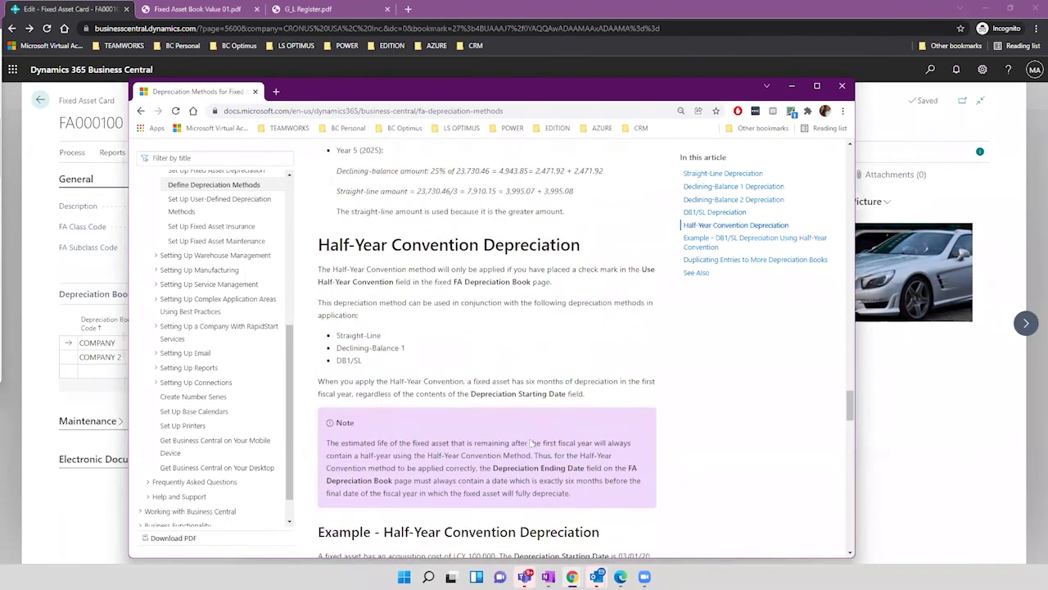
scroll(530, 443, down, 4)
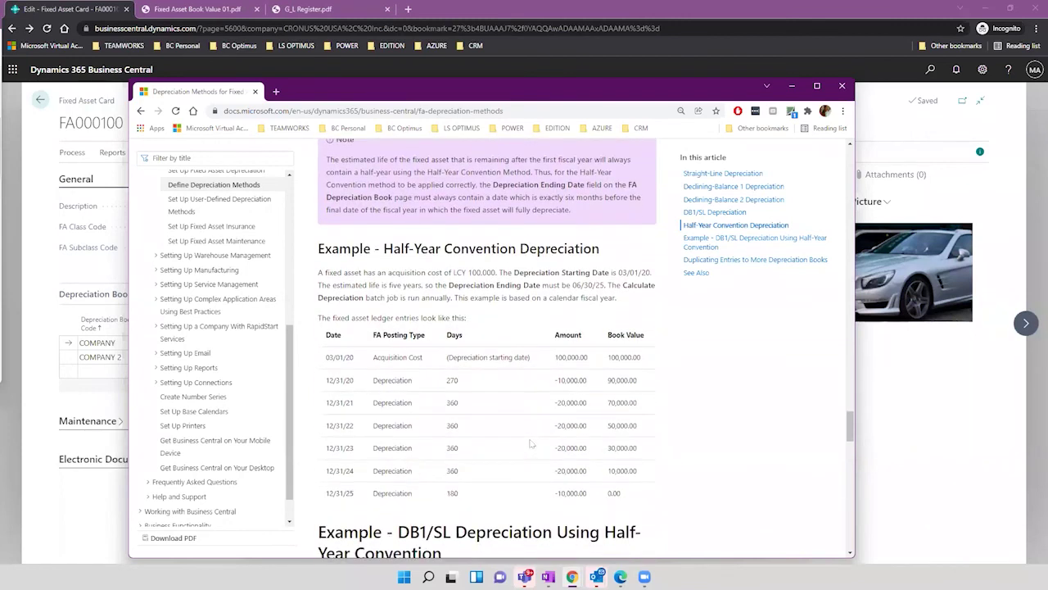
scroll(531, 443, down, 3)
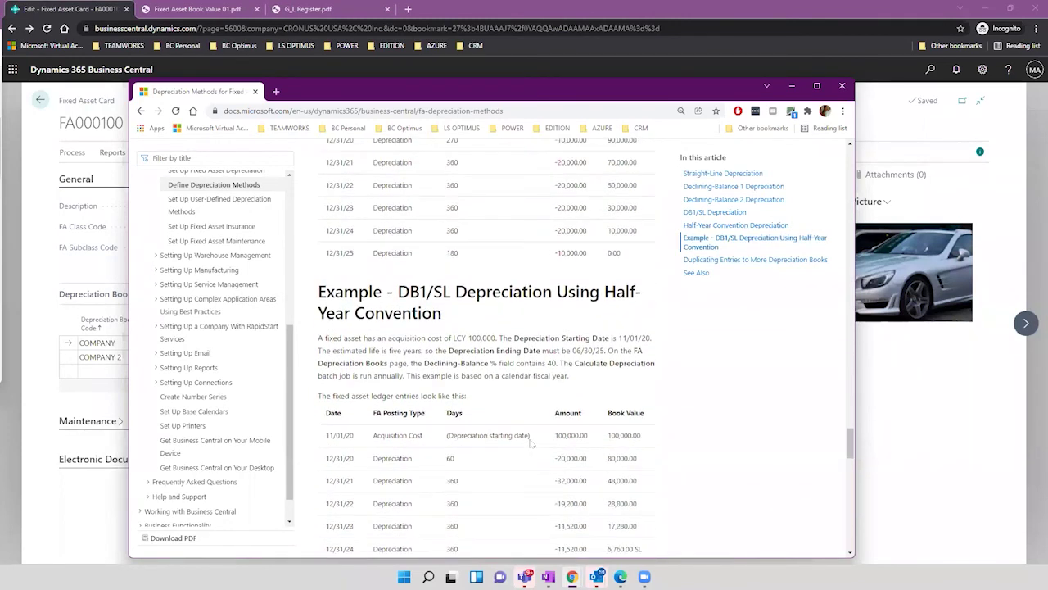
scroll(531, 443, down, 7)
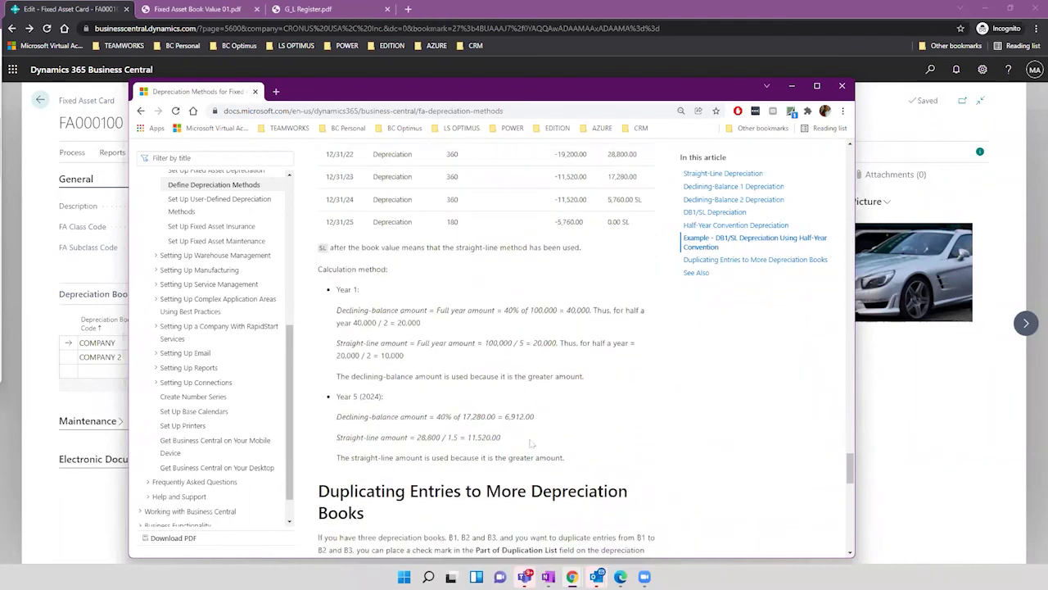
scroll(530, 443, down, 10)
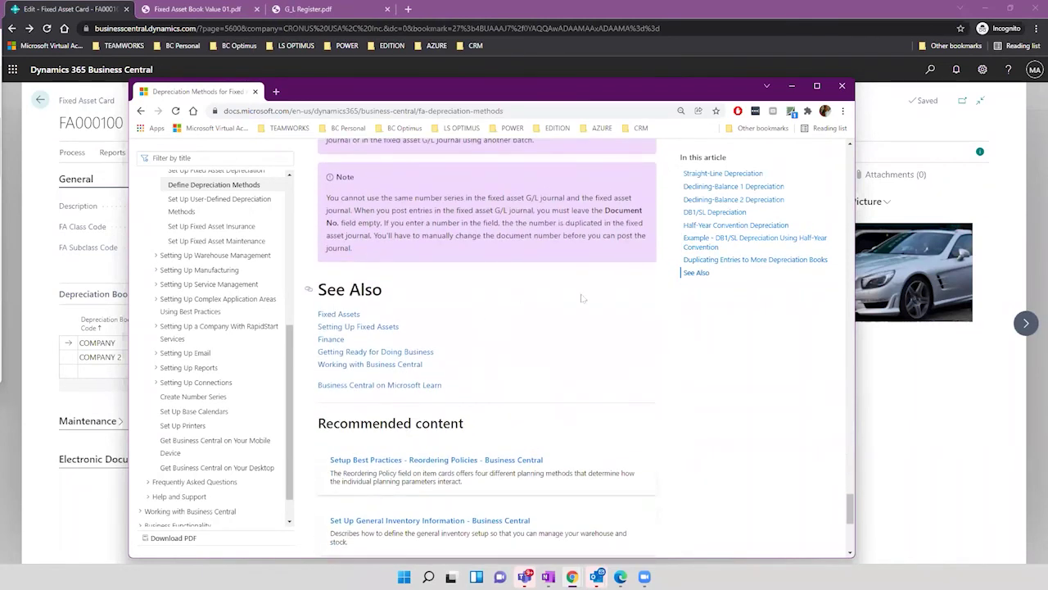
scroll(581, 298, up, 9)
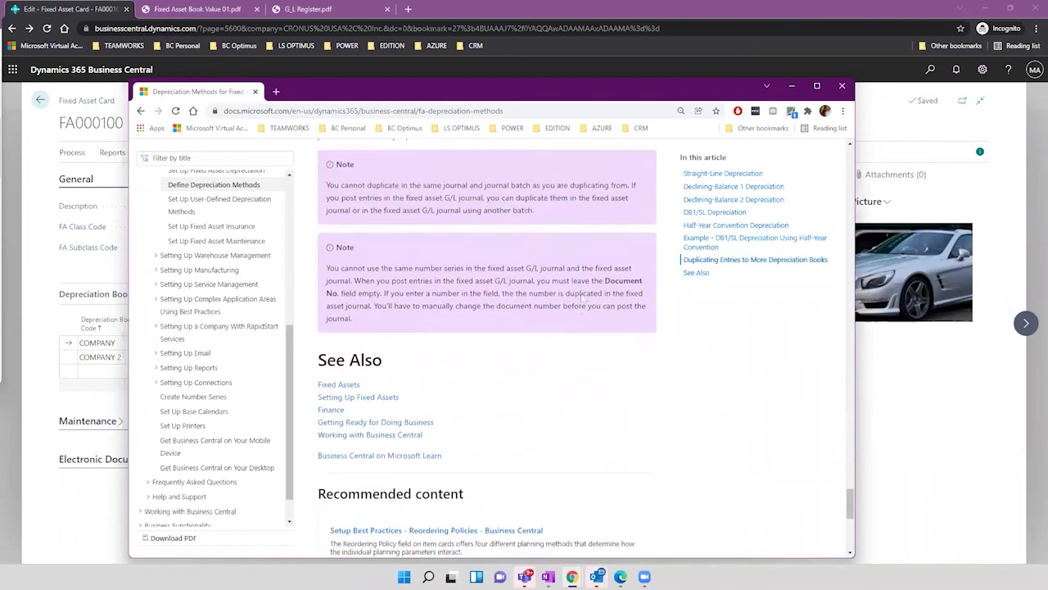
scroll(581, 295, up, 10)
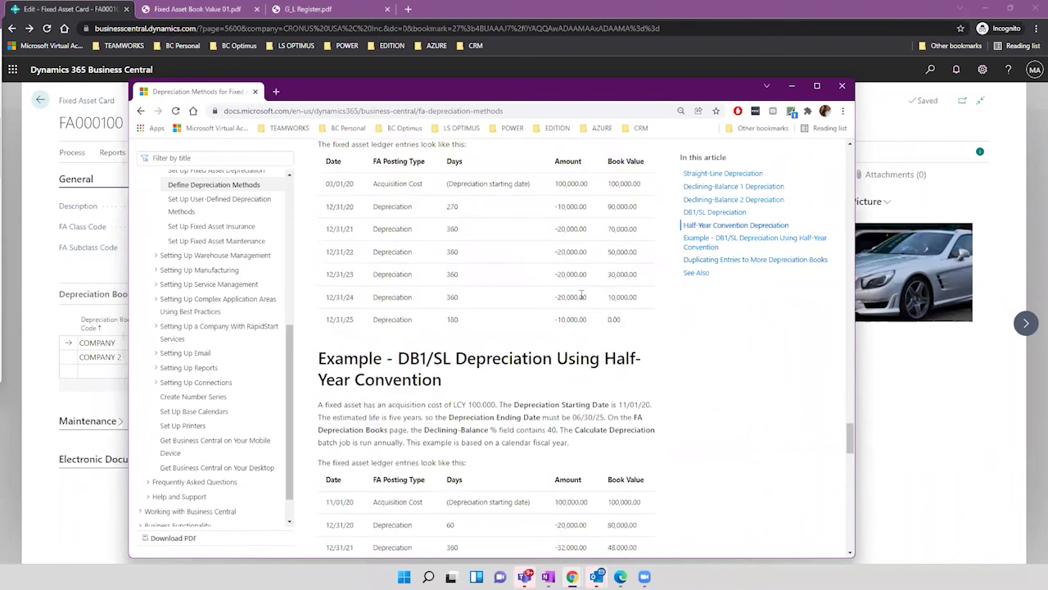
Read the Half-Year Convention Depreciation section, highlighting the field requirement and the rule on six months of depreciation in the first fiscal year.
scroll(582, 300, up, 5)
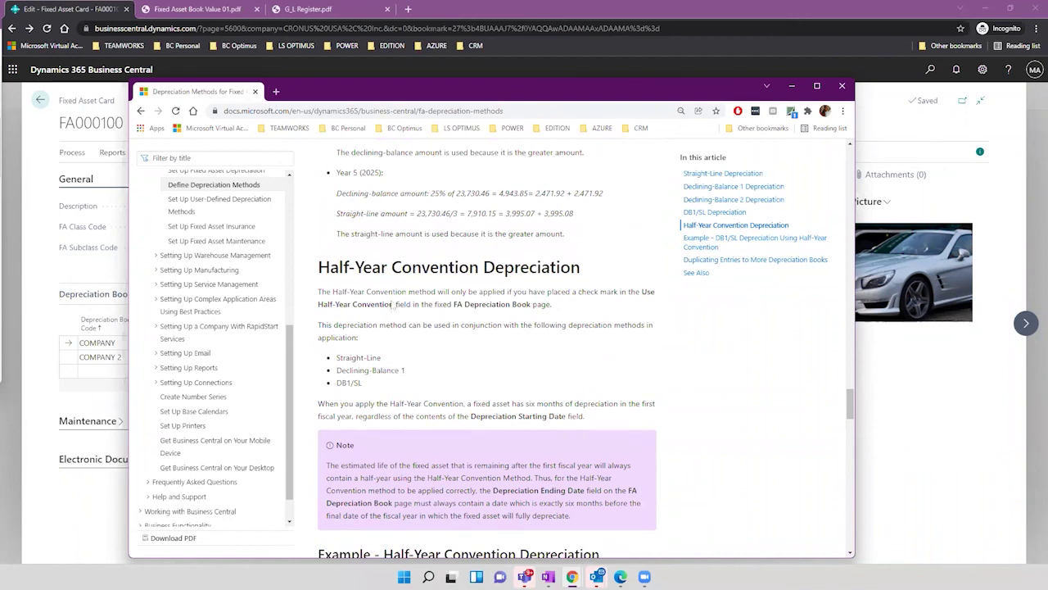
drag(468, 292, 552, 305)
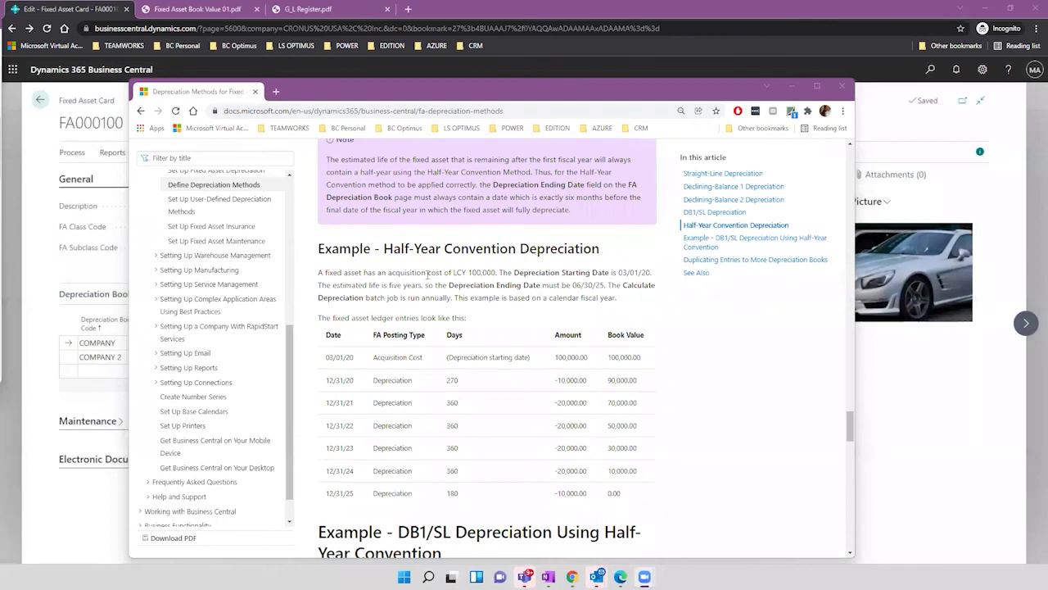
click(391, 180)
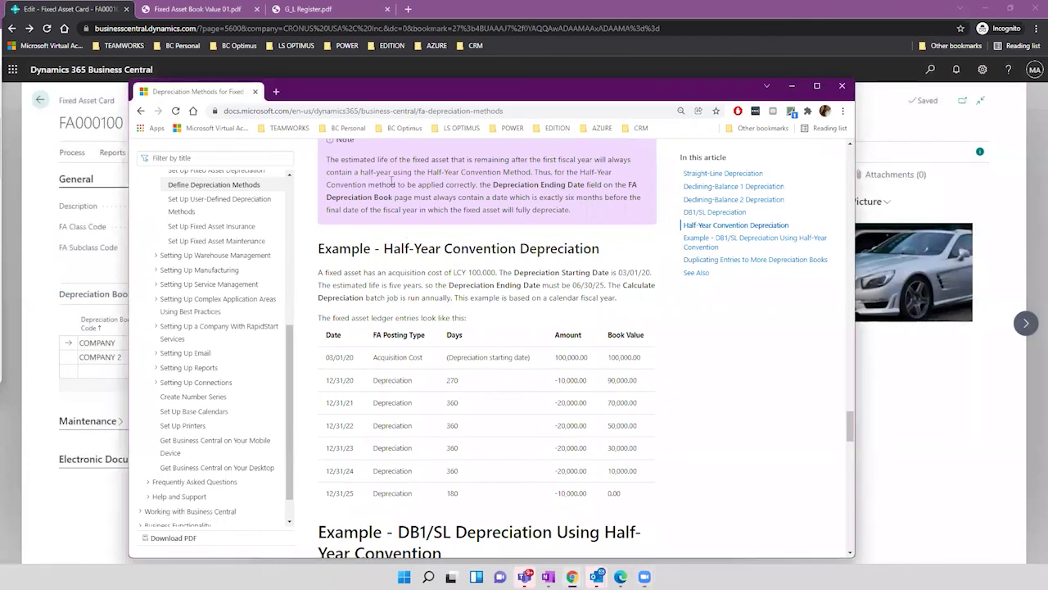
scroll(392, 180, up, 3)
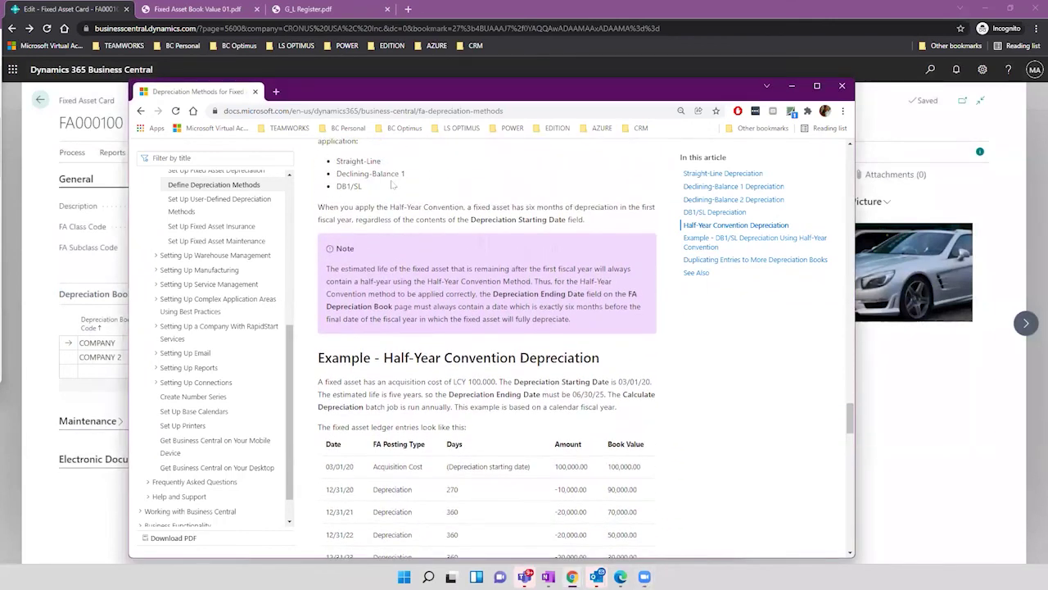
scroll(391, 180, up, 1)
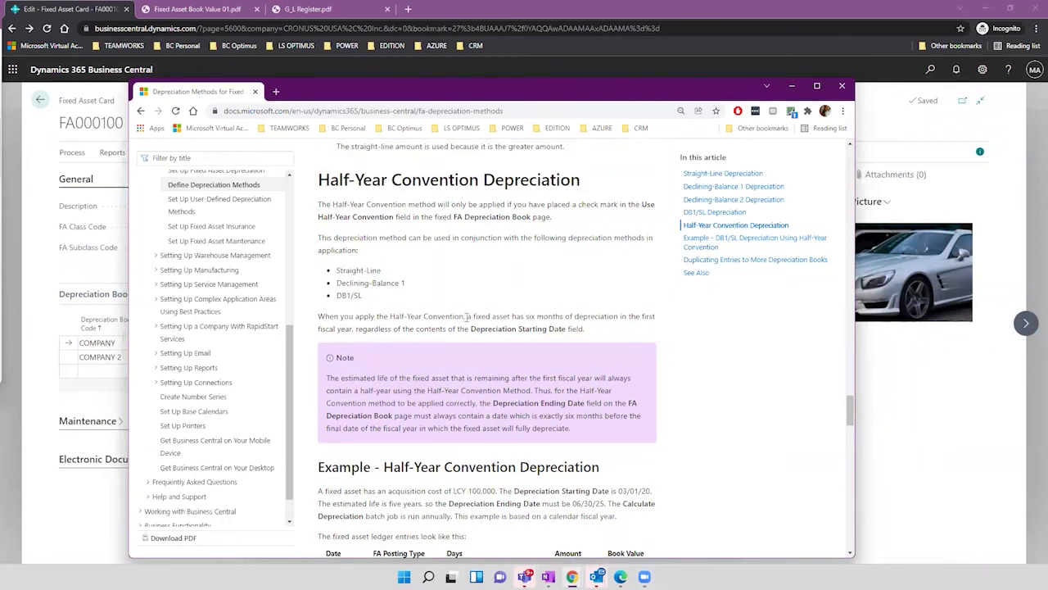
drag(468, 316, 353, 329)
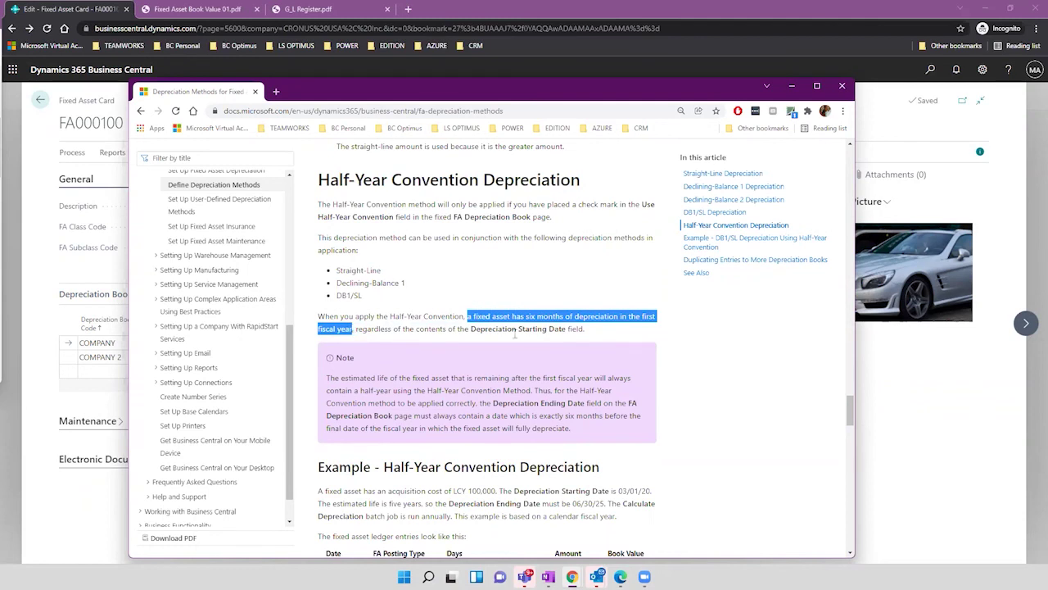
click(643, 371)
Examine the Half-Year Convention example, highlighting its heading and the depreciation days for 12/31/20, 12/31/21 and 12/31/25.
scroll(642, 371, down, 2)
scroll(644, 370, down, 5)
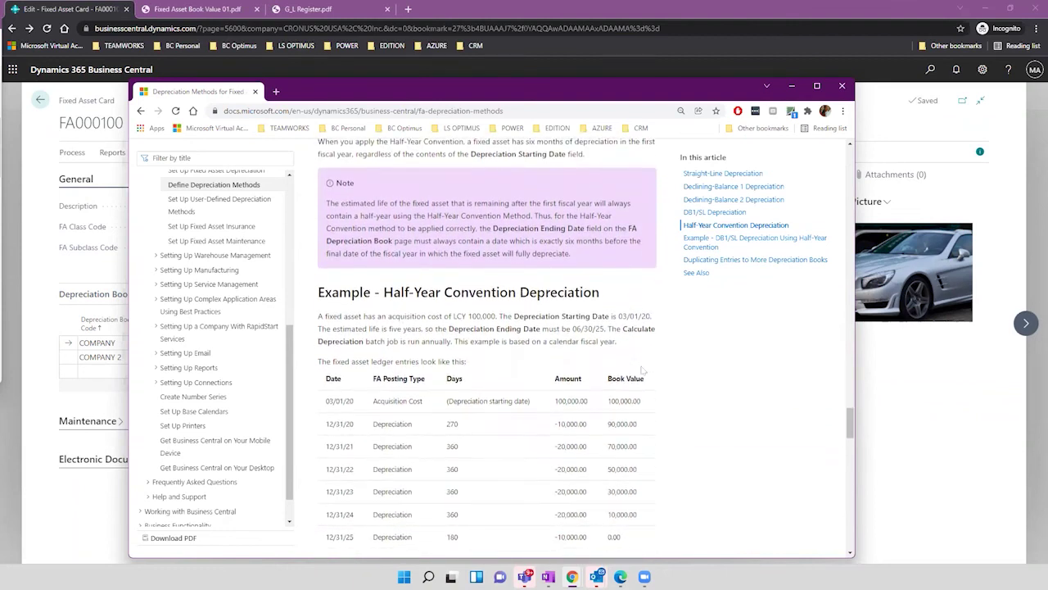
scroll(644, 370, down, 1)
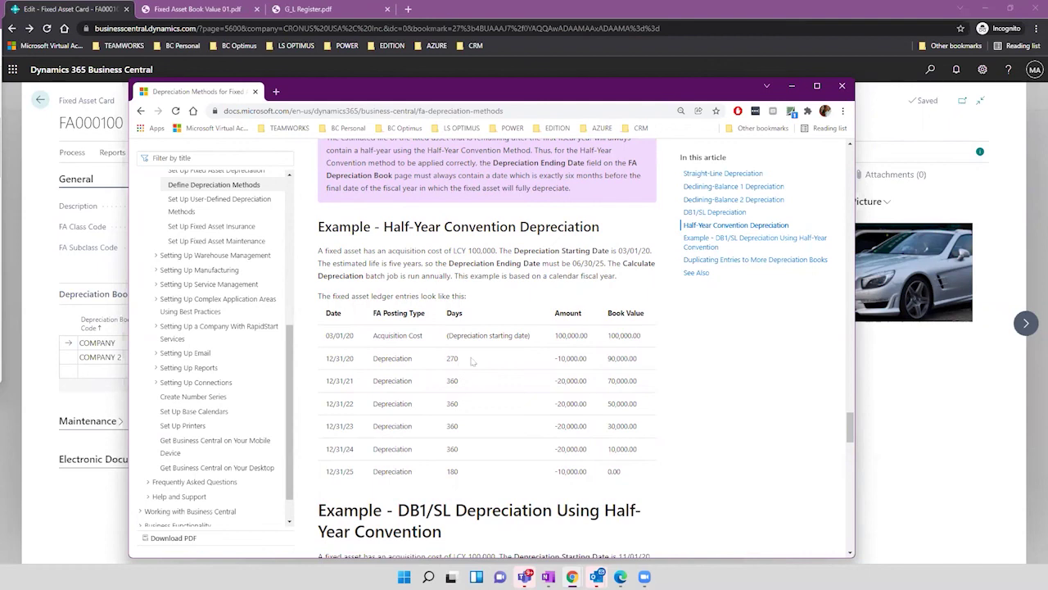
double_click(451, 359)
click(458, 383)
double_click(451, 381)
double_click(445, 472)
drag(393, 226, 592, 226)
drag(520, 217, 593, 227)
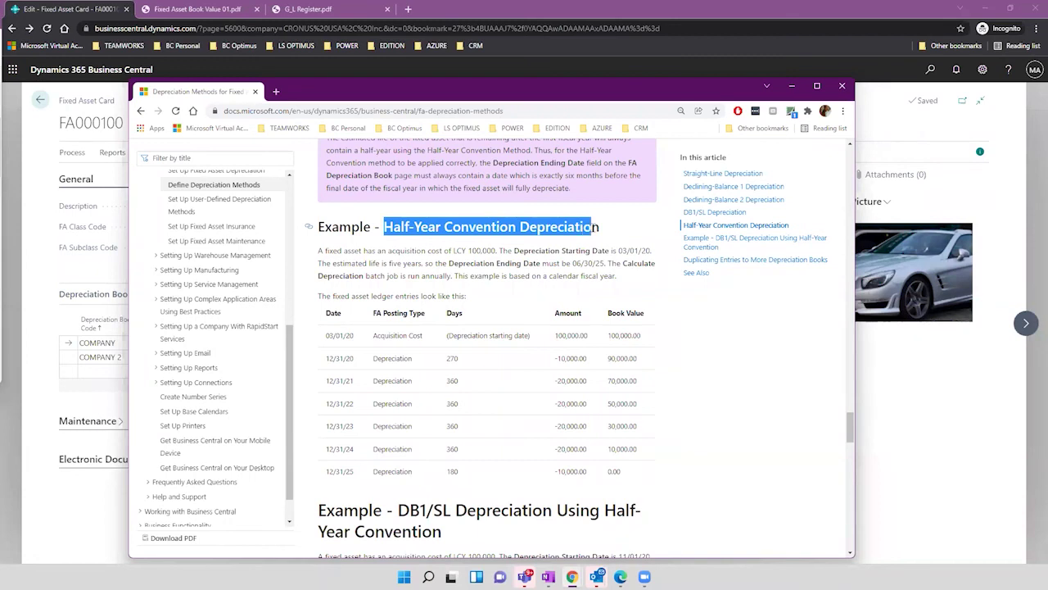
click(593, 227)
Look back at the DB1-SL calculation method, minimize the article window and return to the Mercedes Benz SL-300 fixed asset card.
scroll(593, 227, up, 5)
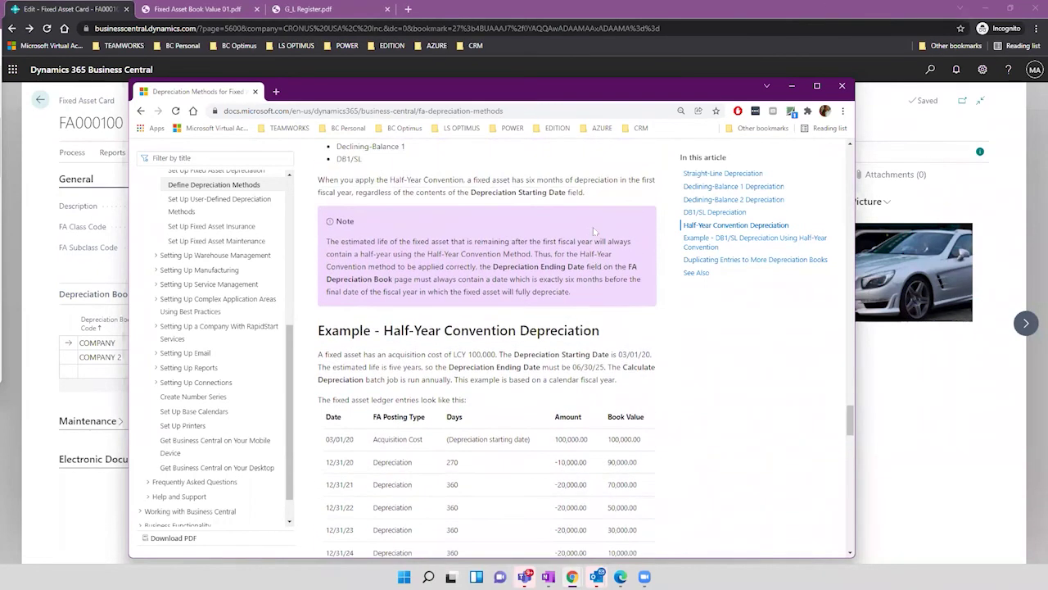
scroll(594, 232, up, 5)
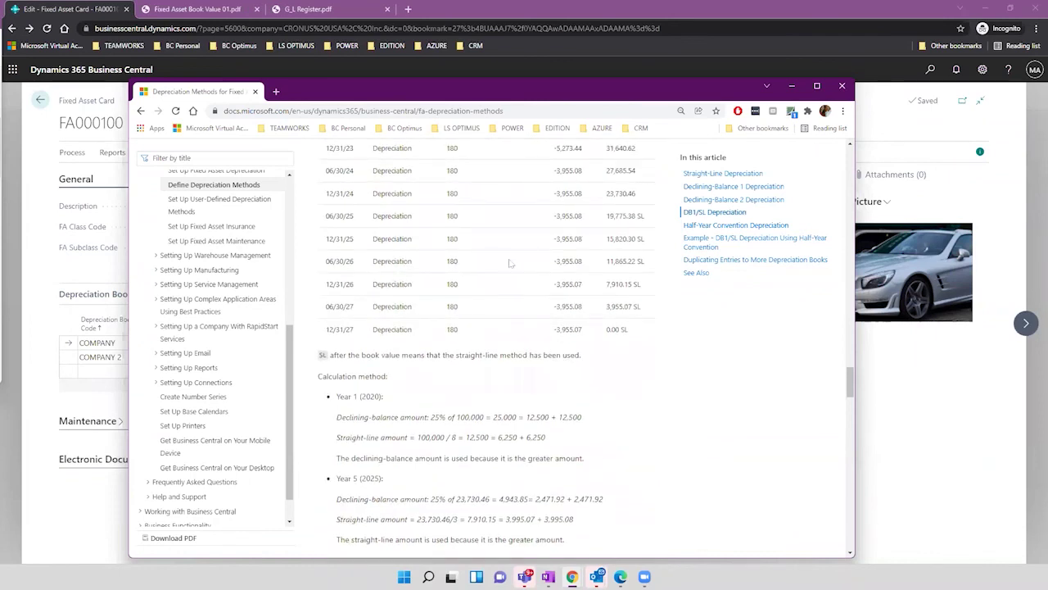
click(790, 87)
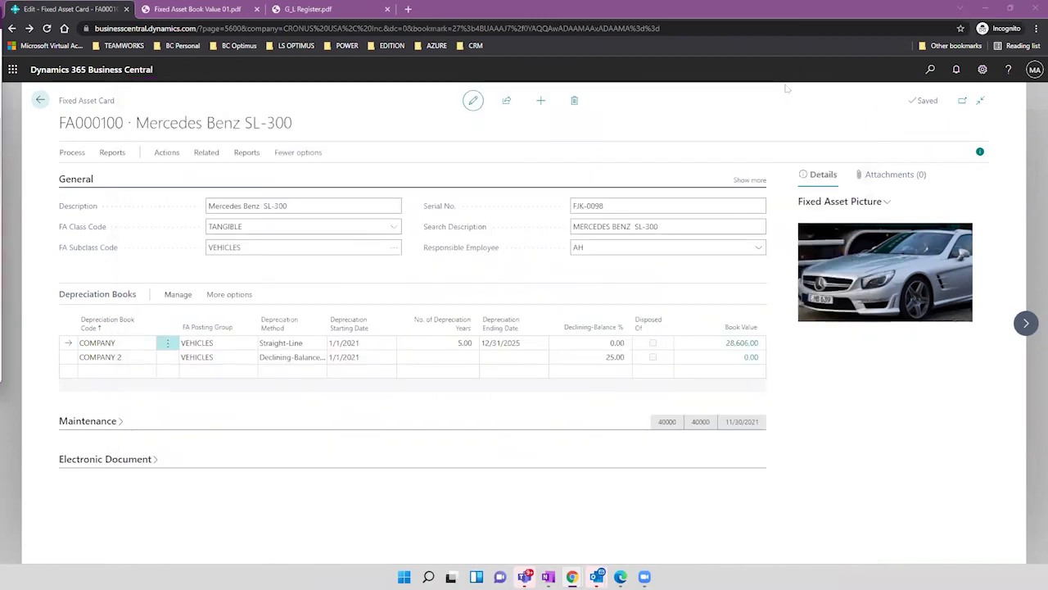